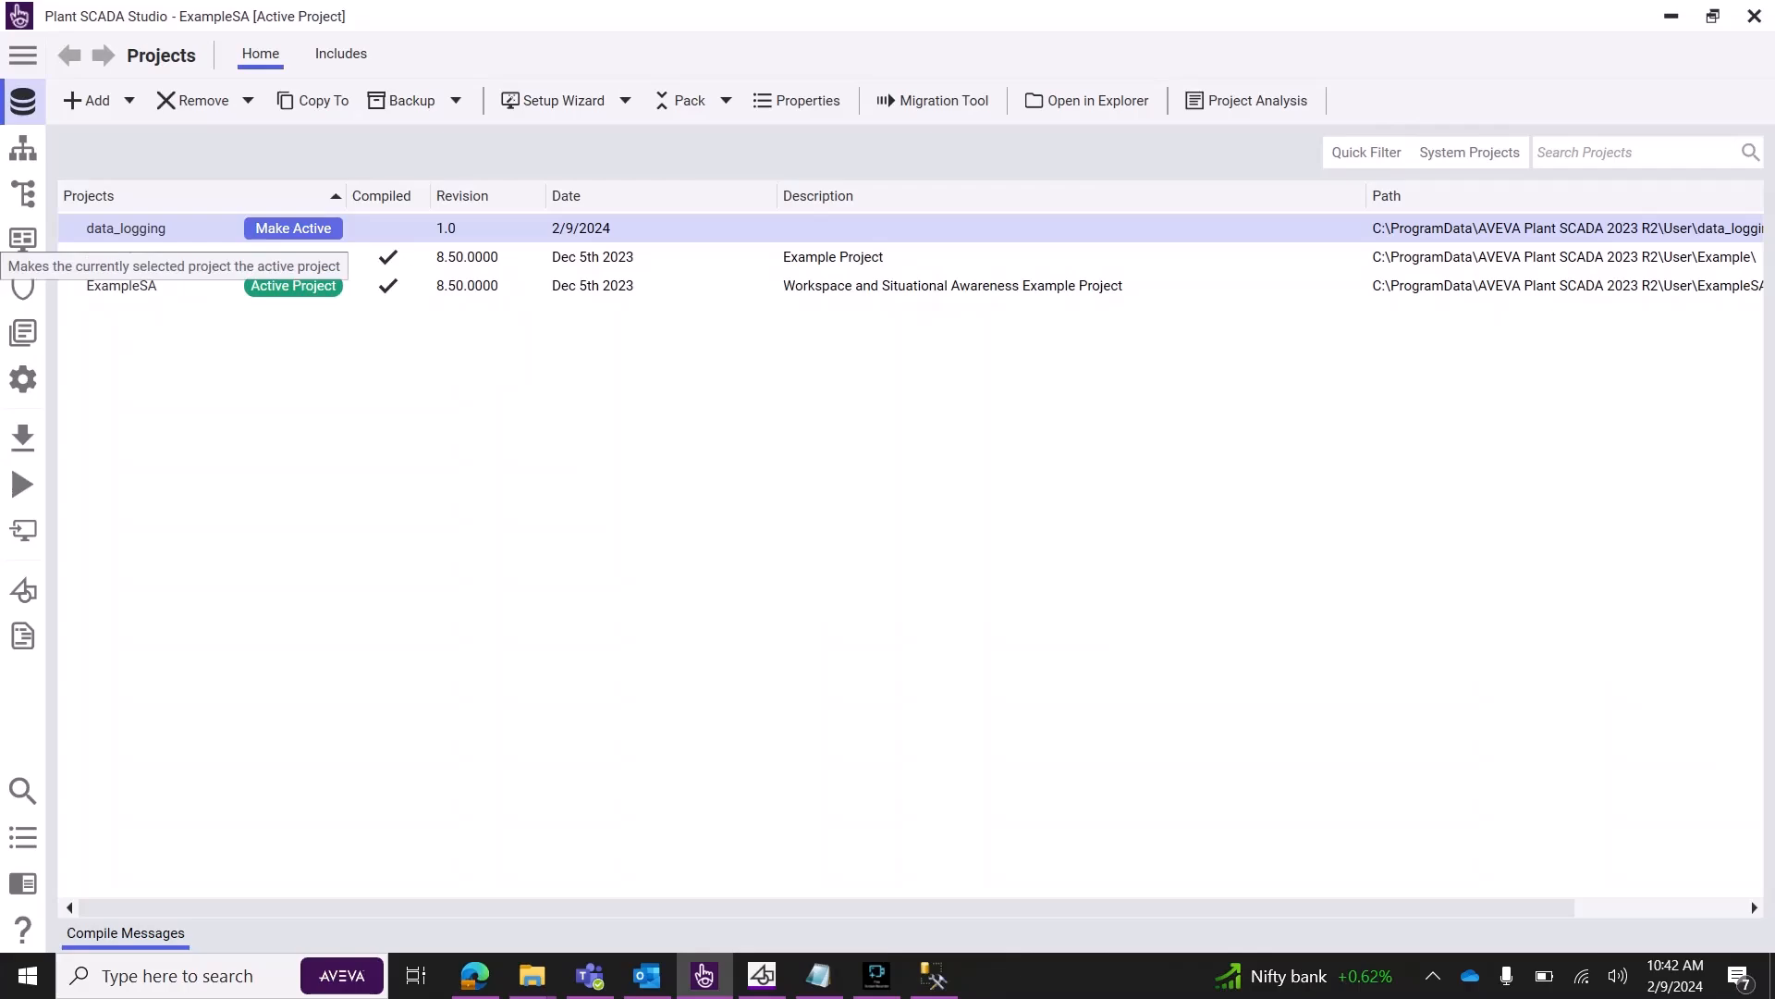
Make data_logging the active project in the Projects list.
click(293, 228)
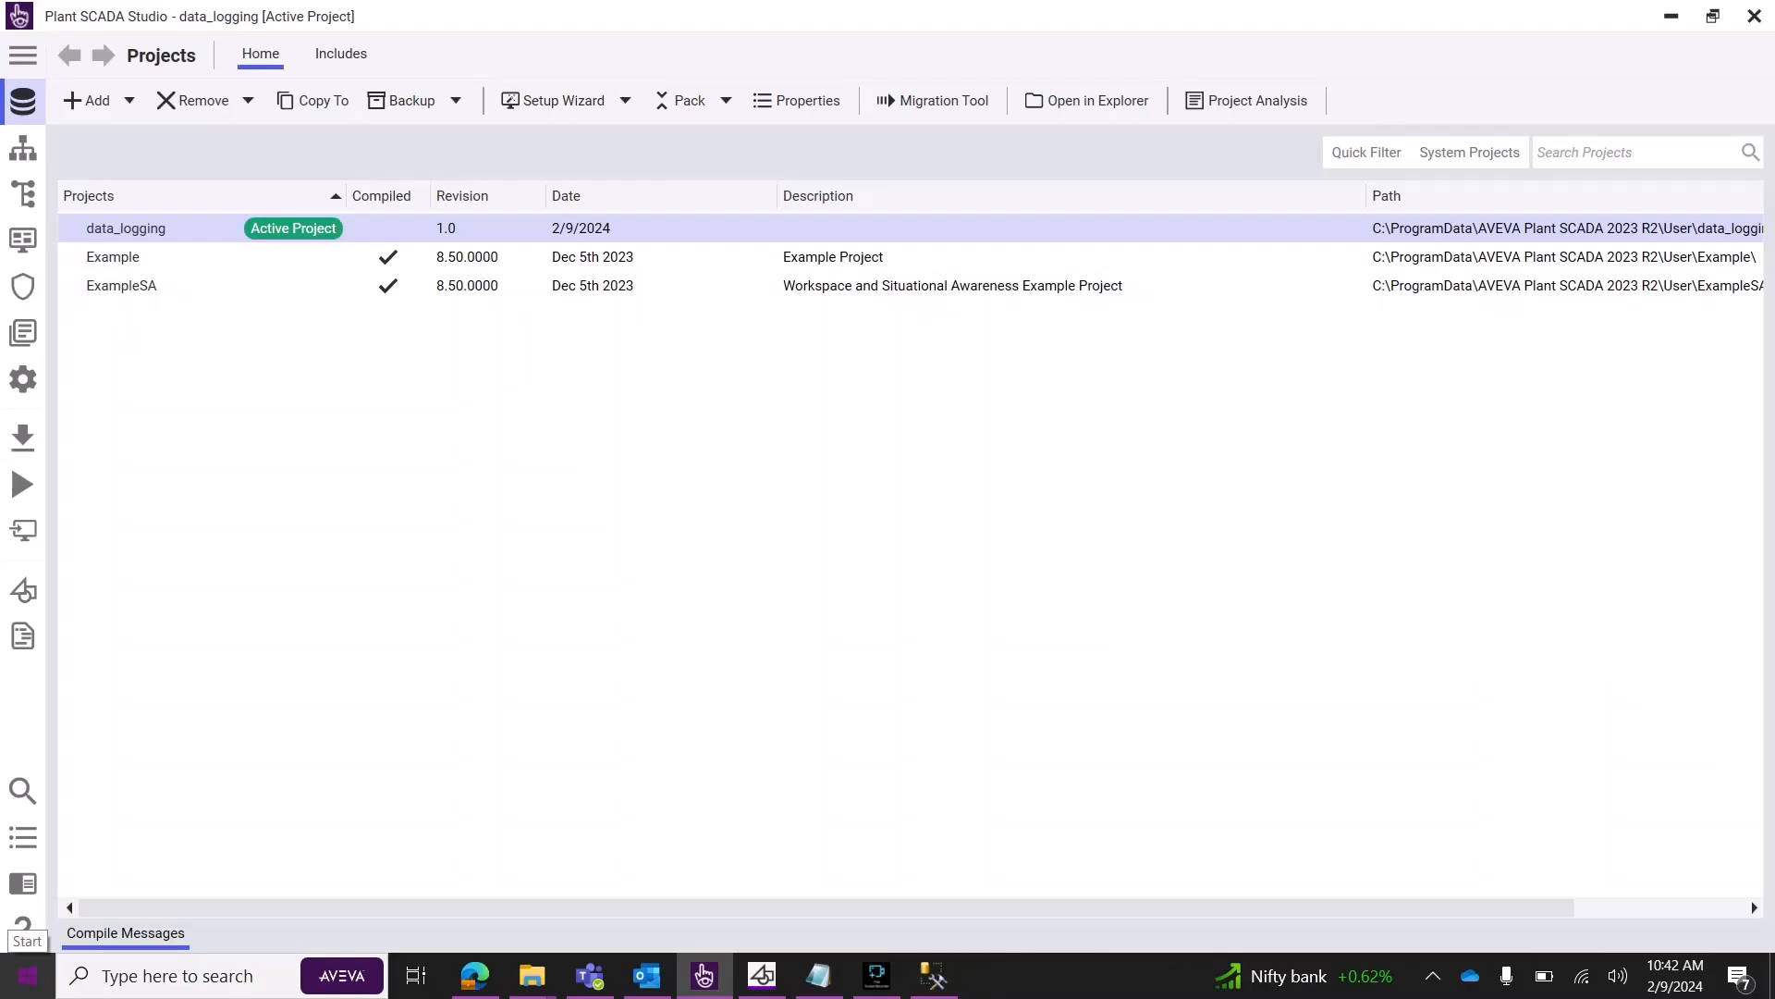
click(26, 976)
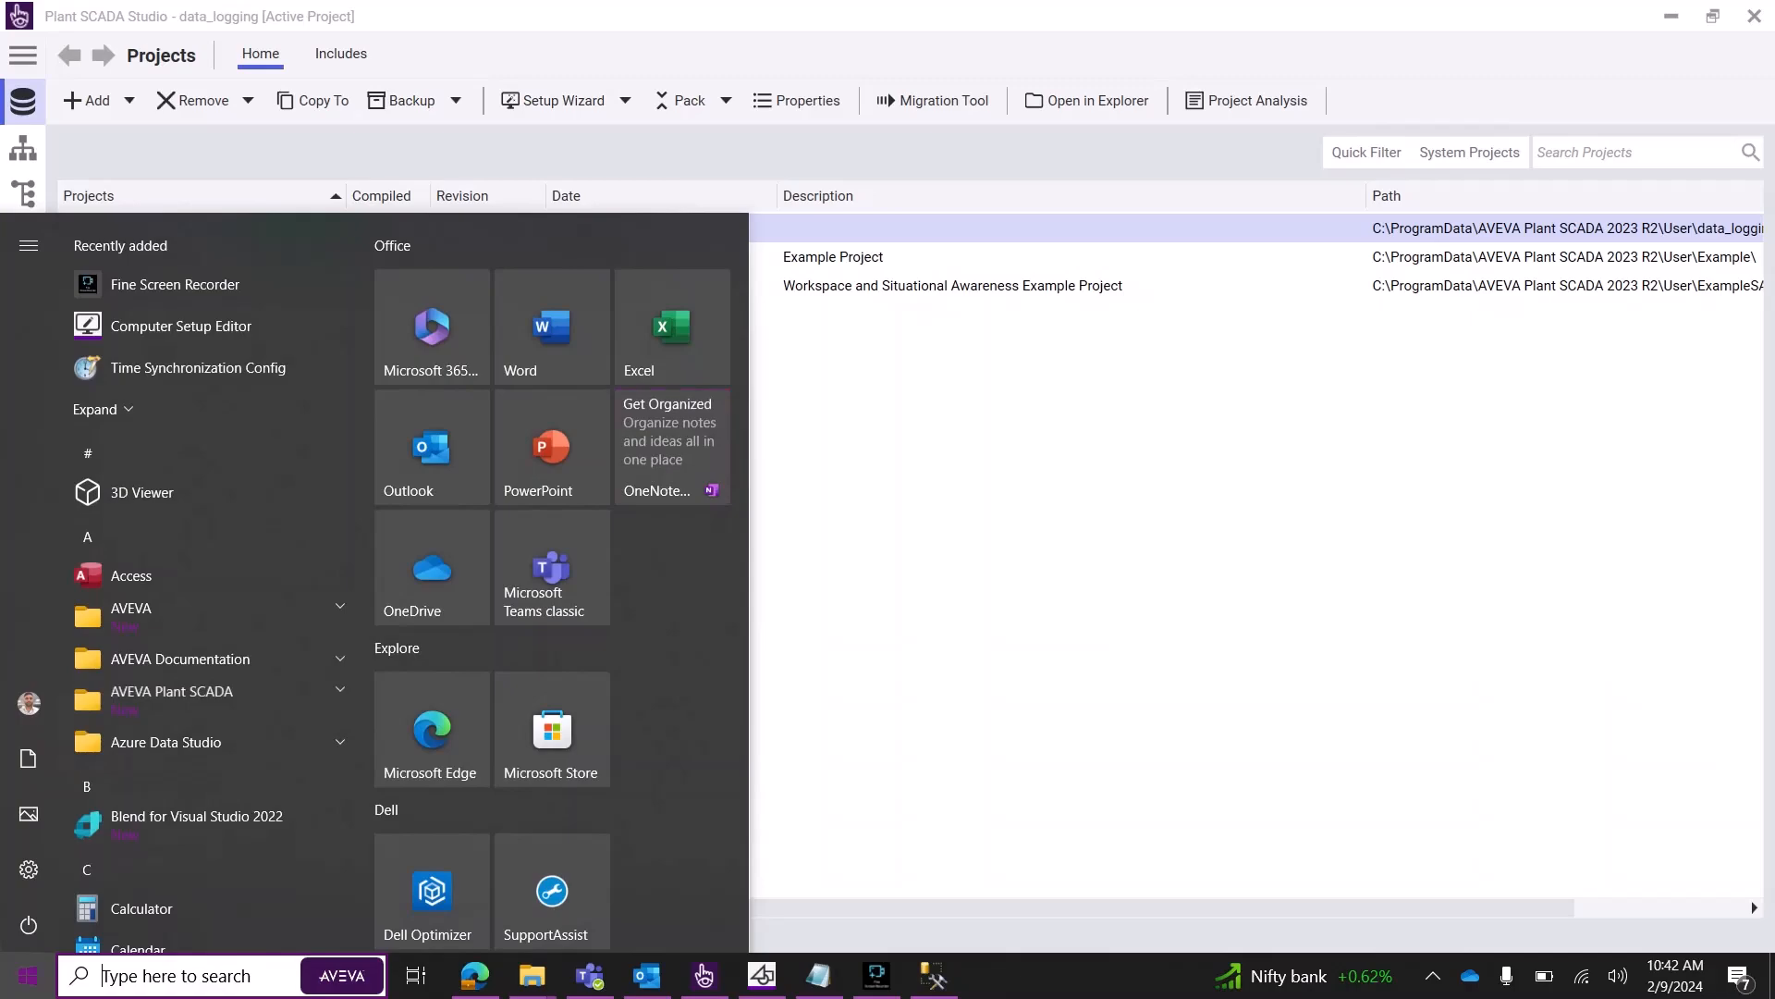
Launch EcoStruxure Machine Expert - Basic 1.2 SP1 from its desktop icon.
text(ec)
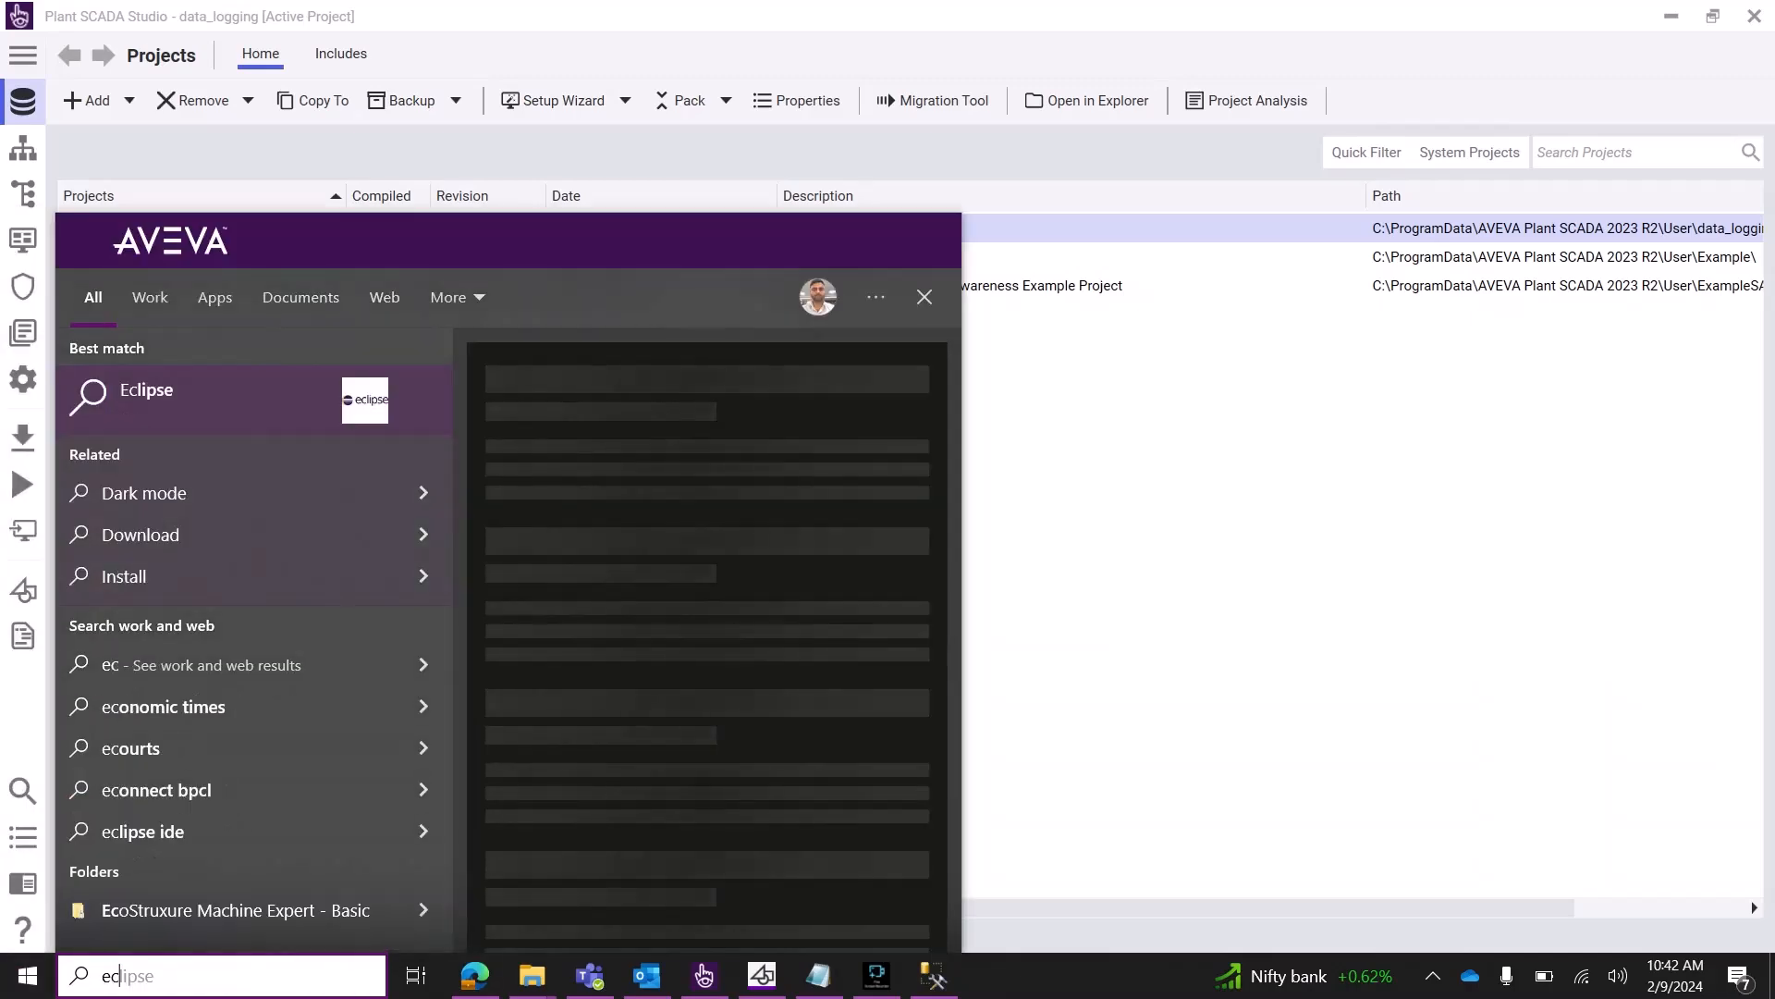
click(1773, 975)
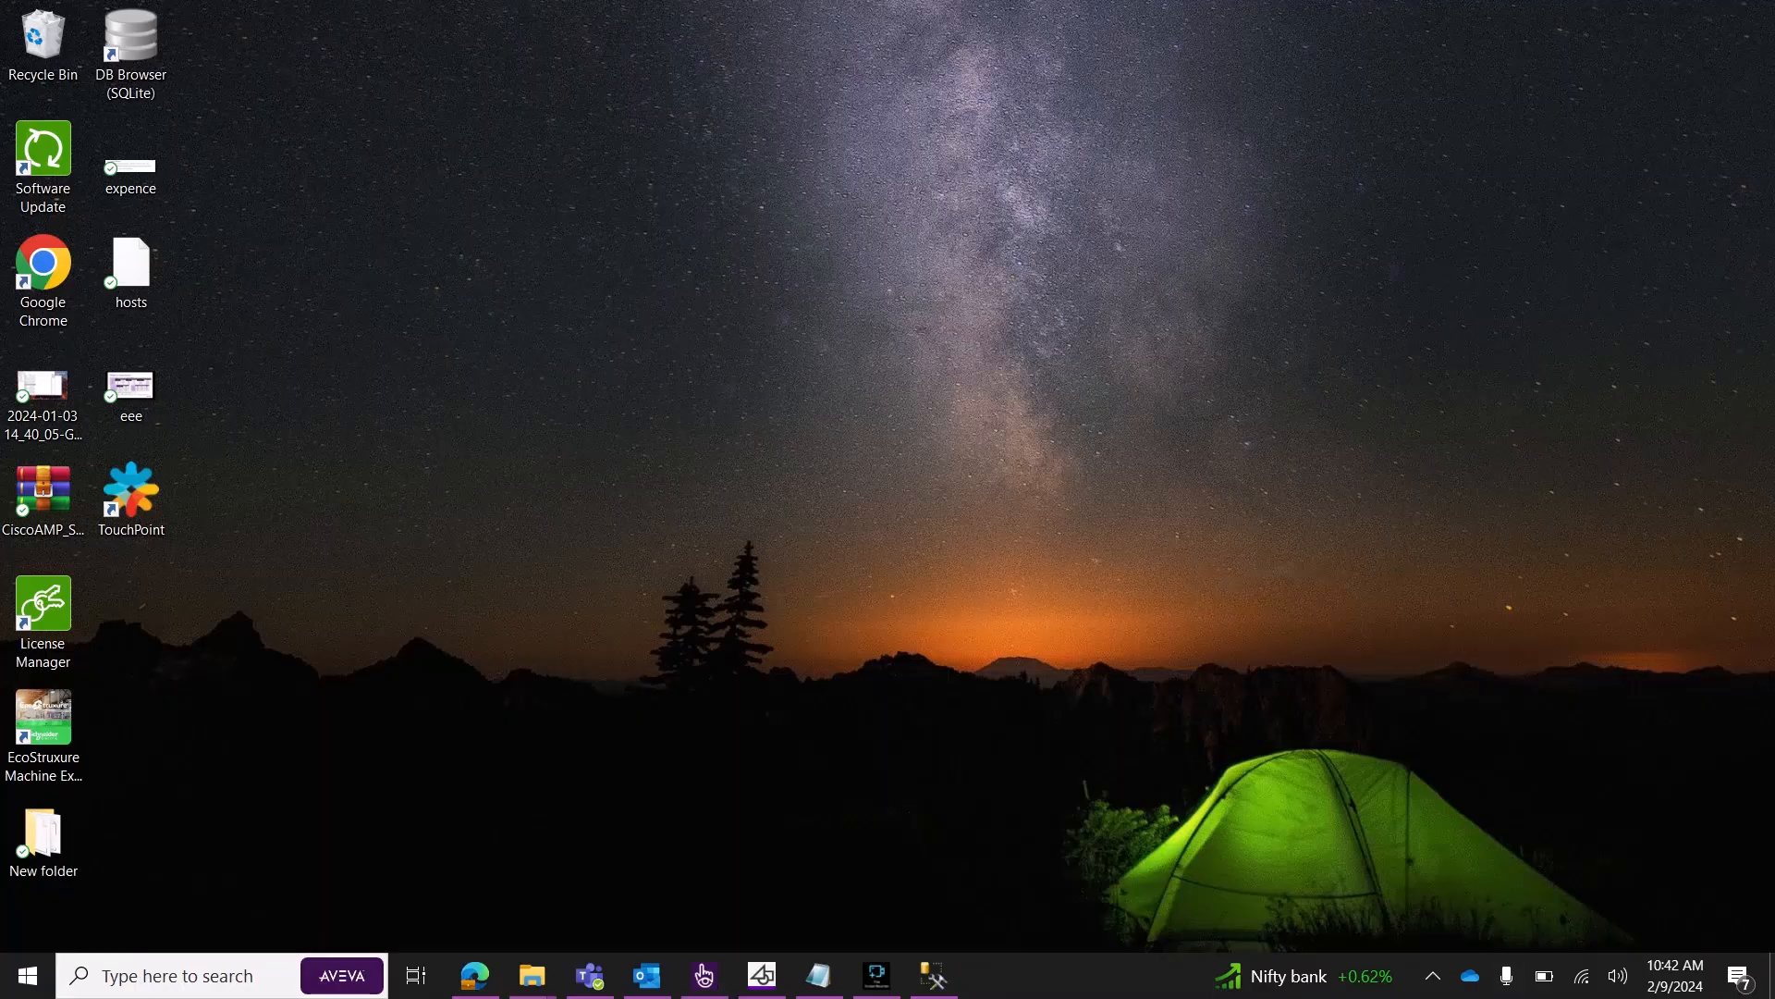
double_click(38, 726)
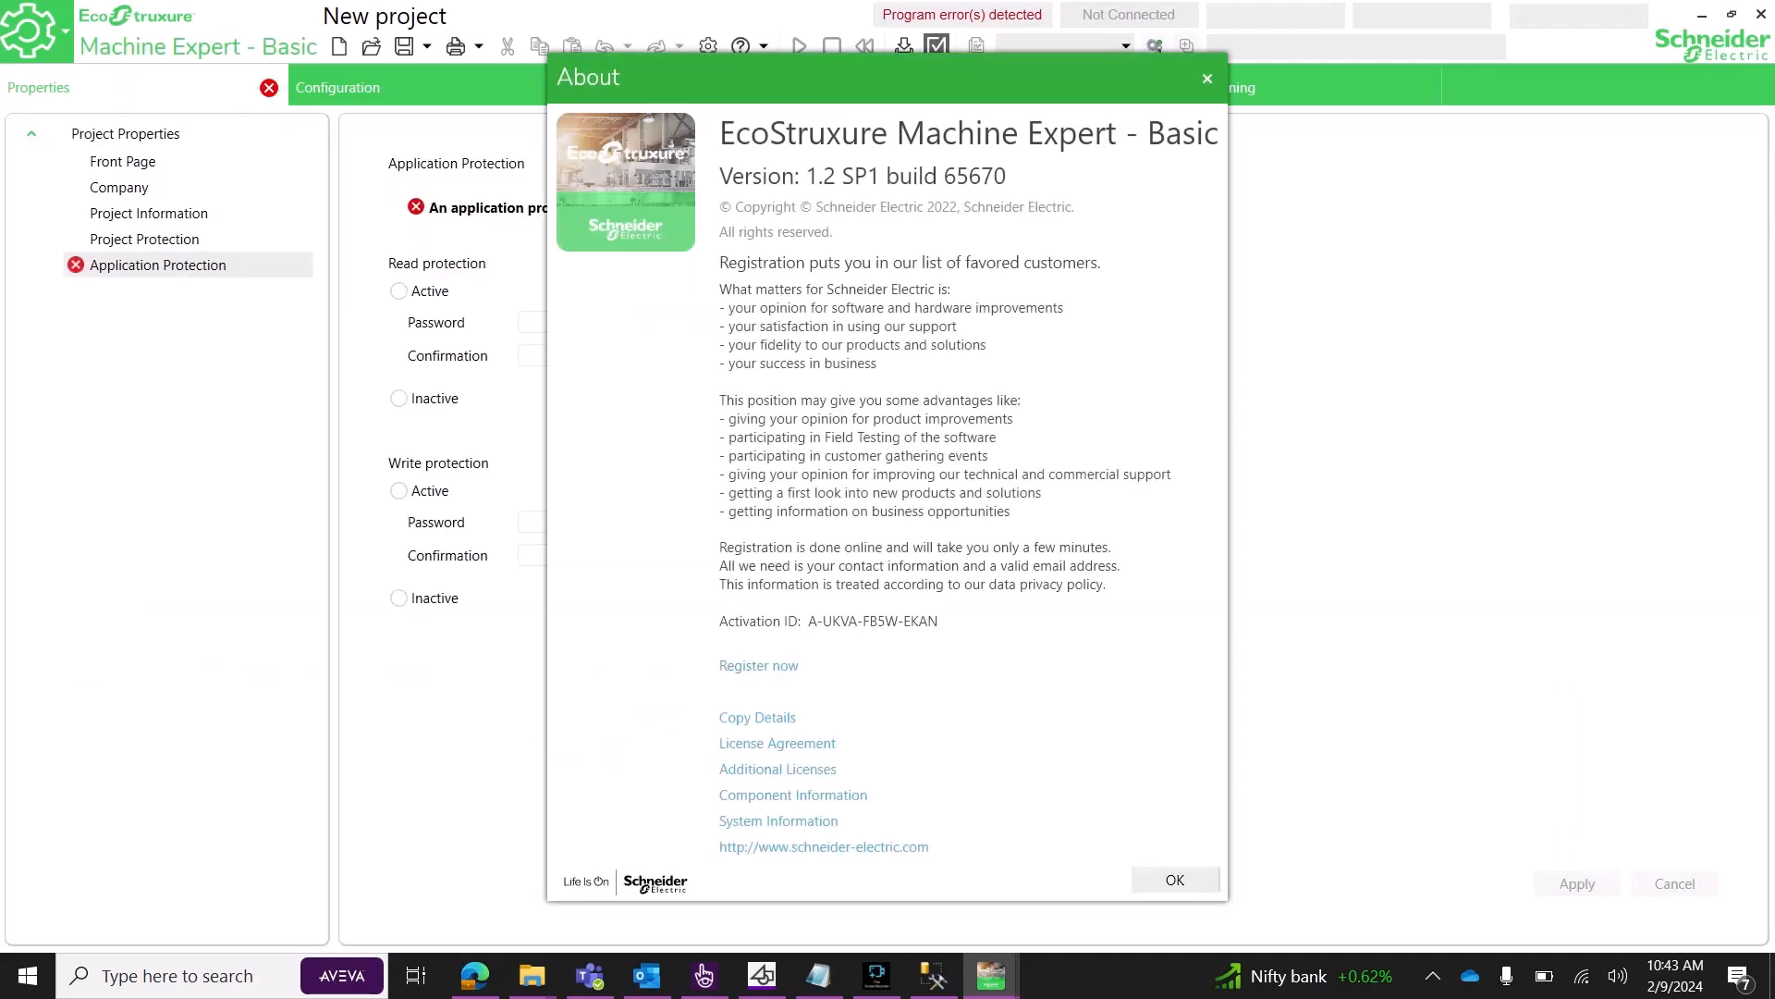
Dismiss the About box and apply Inactive read and write protection.
key(Return)
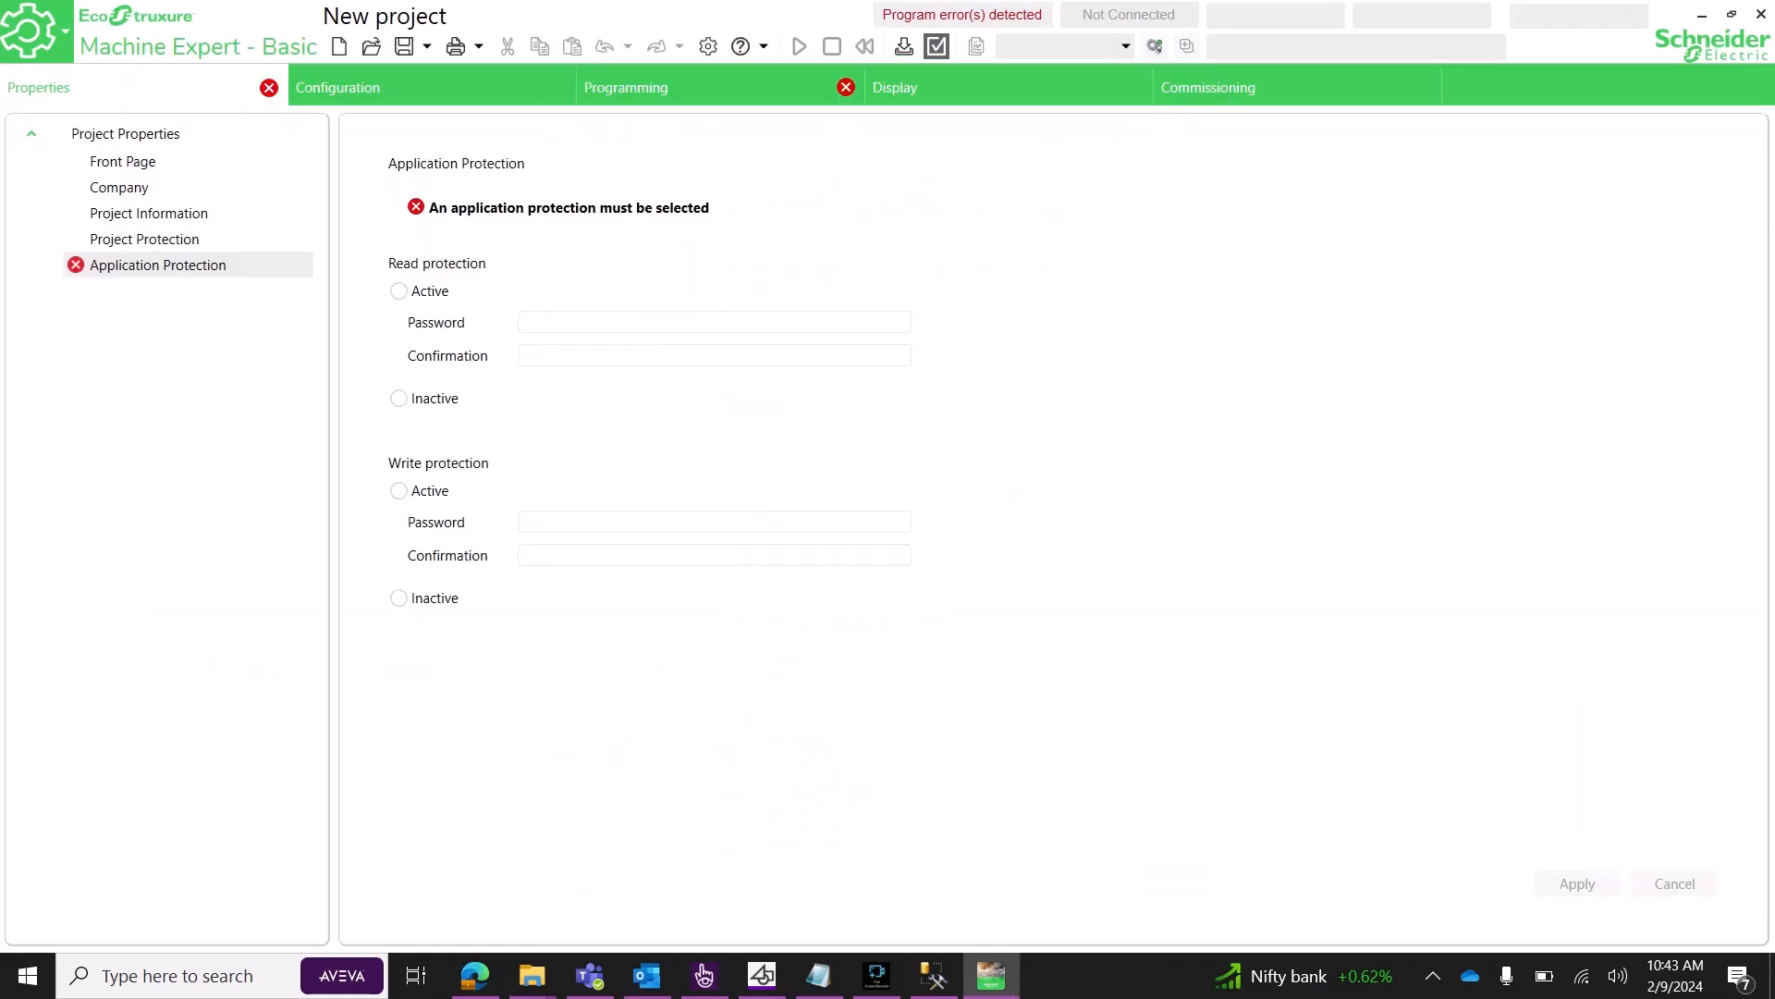
click(399, 399)
click(399, 598)
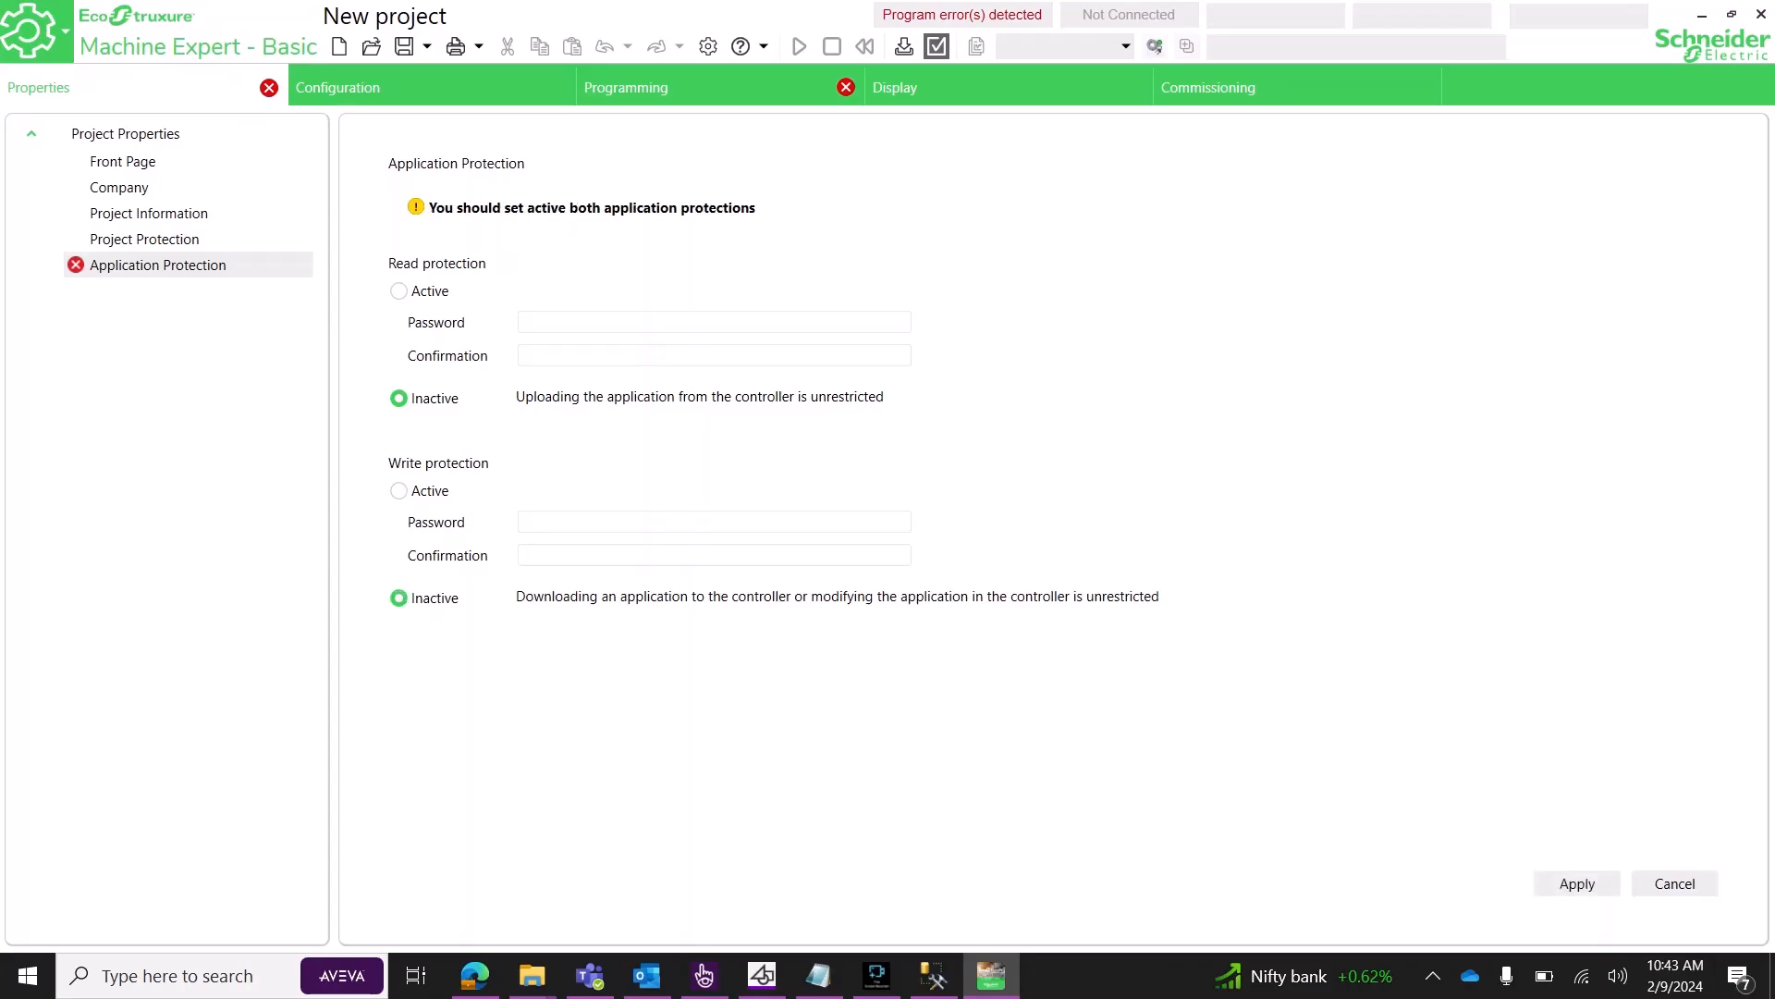
click(1577, 884)
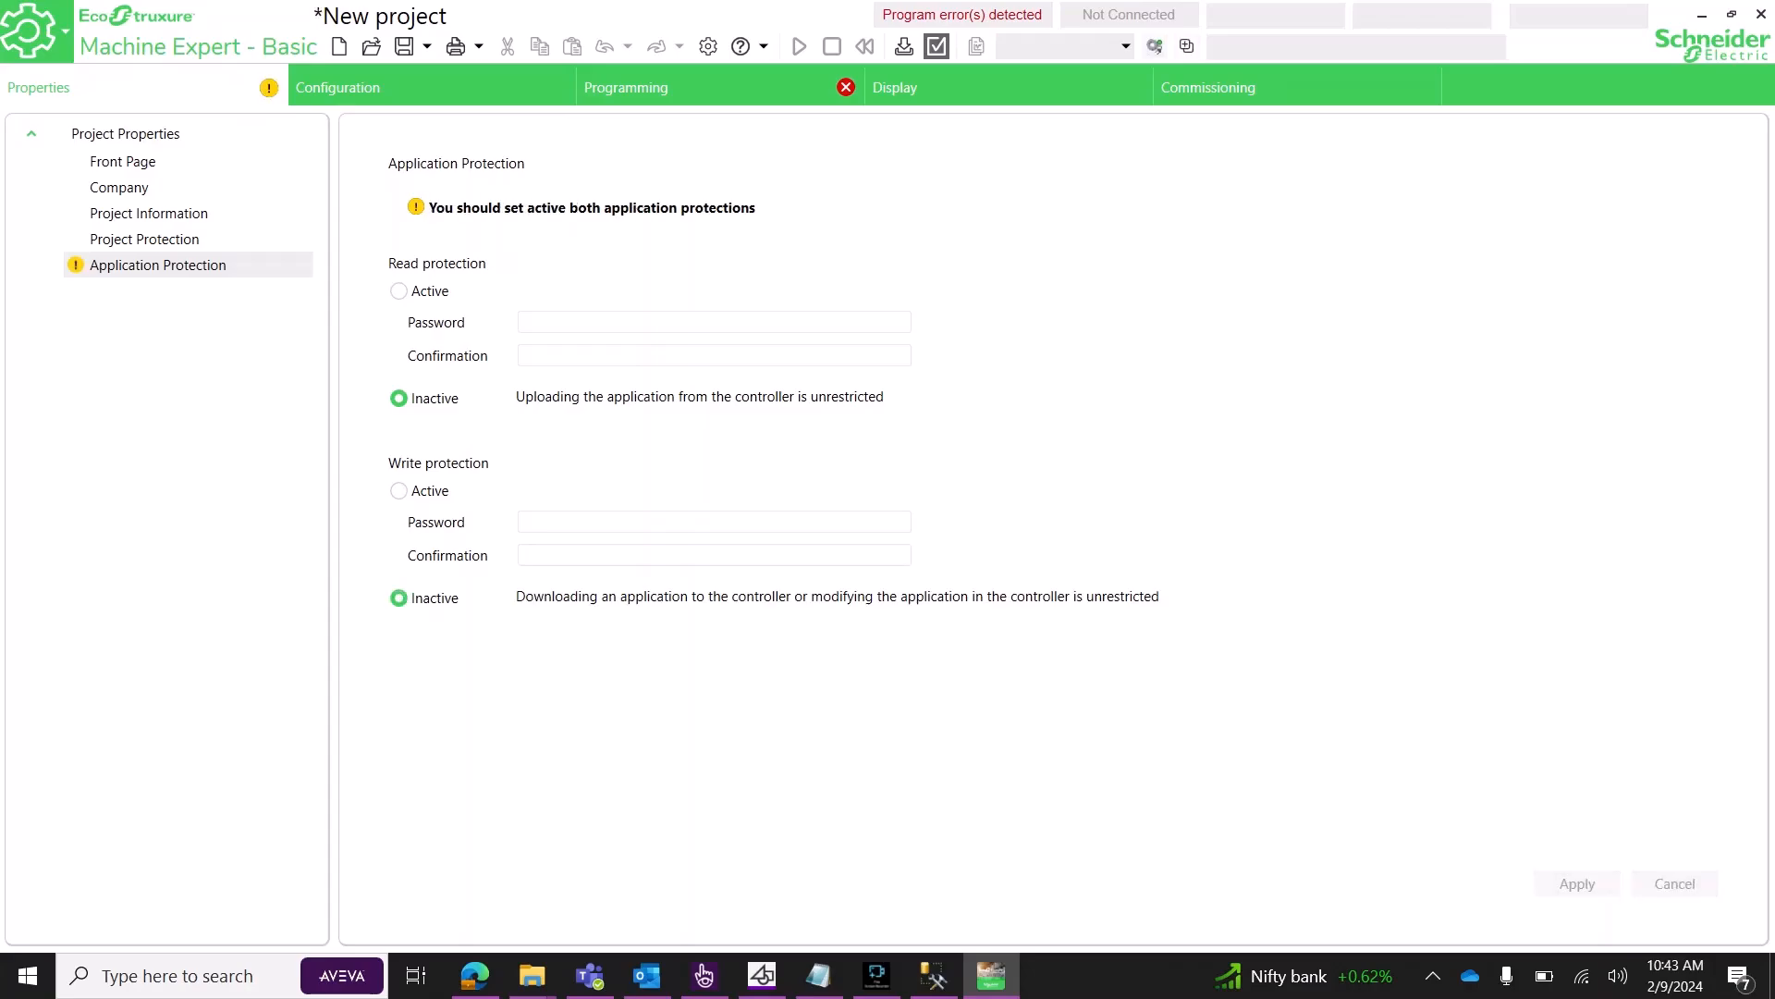
Replace the TM221M16R/G controller with a TM221CE40U and show the ladder Programming editor.
click(689, 87)
click(444, 87)
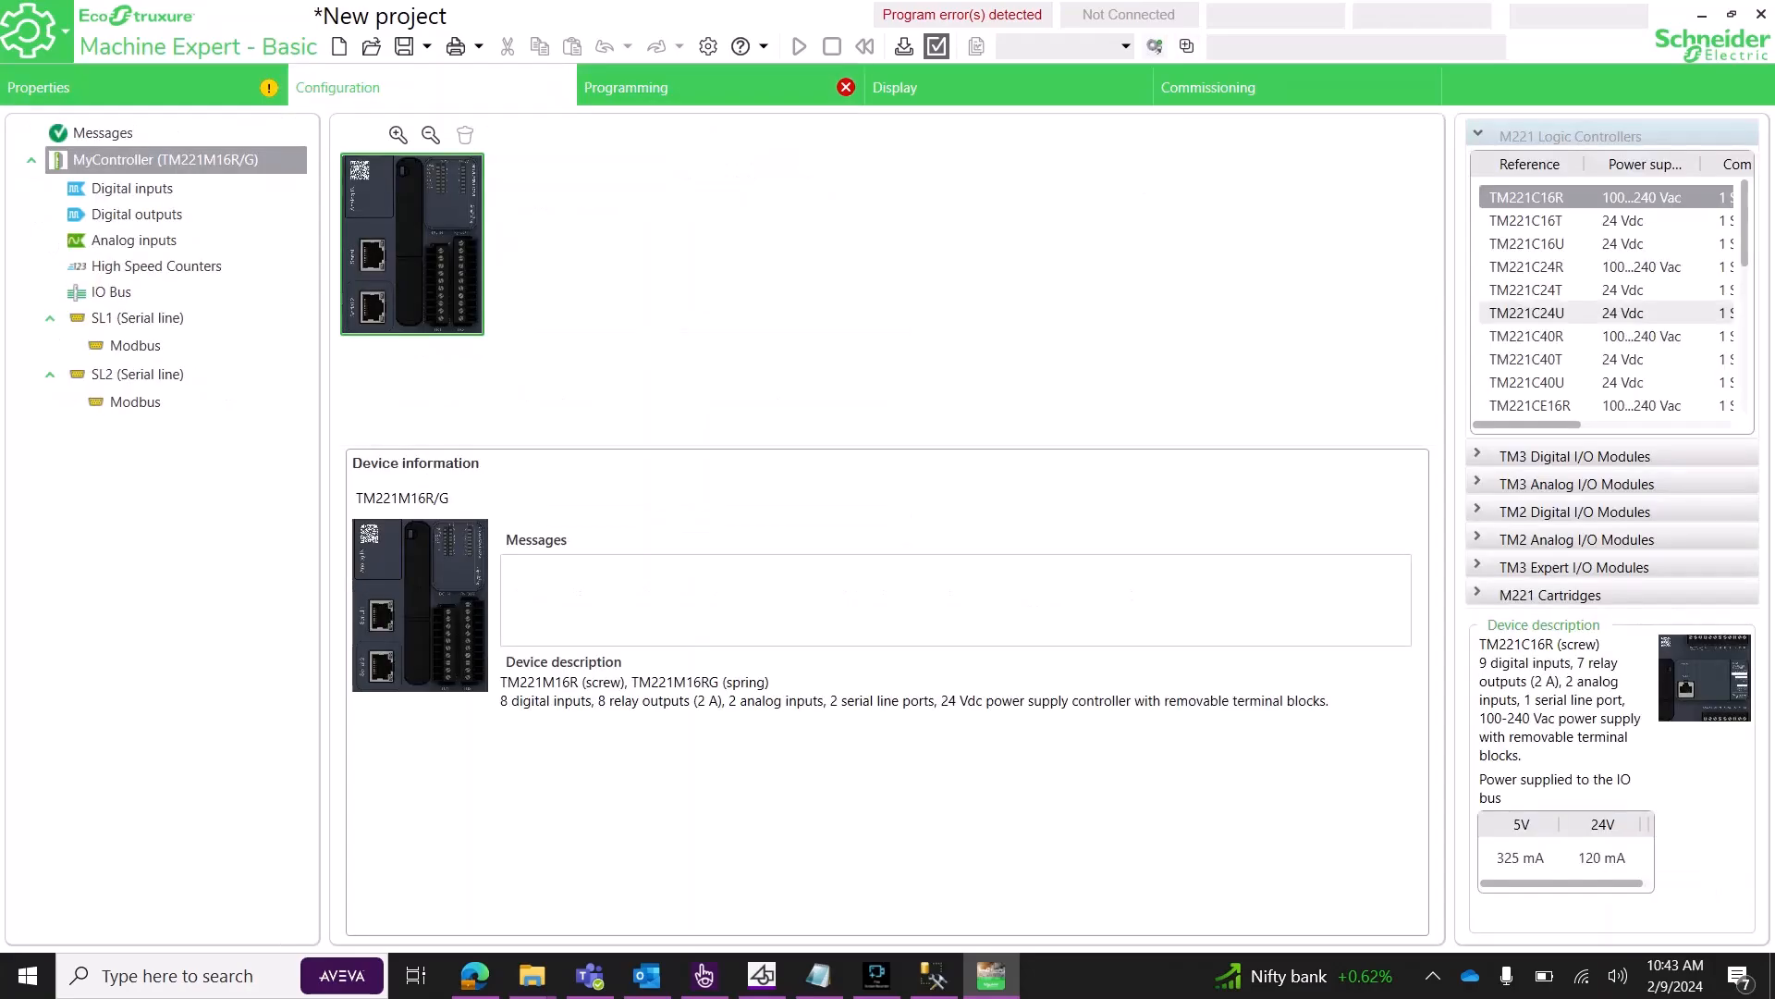
scroll(1572, 319, down, 4)
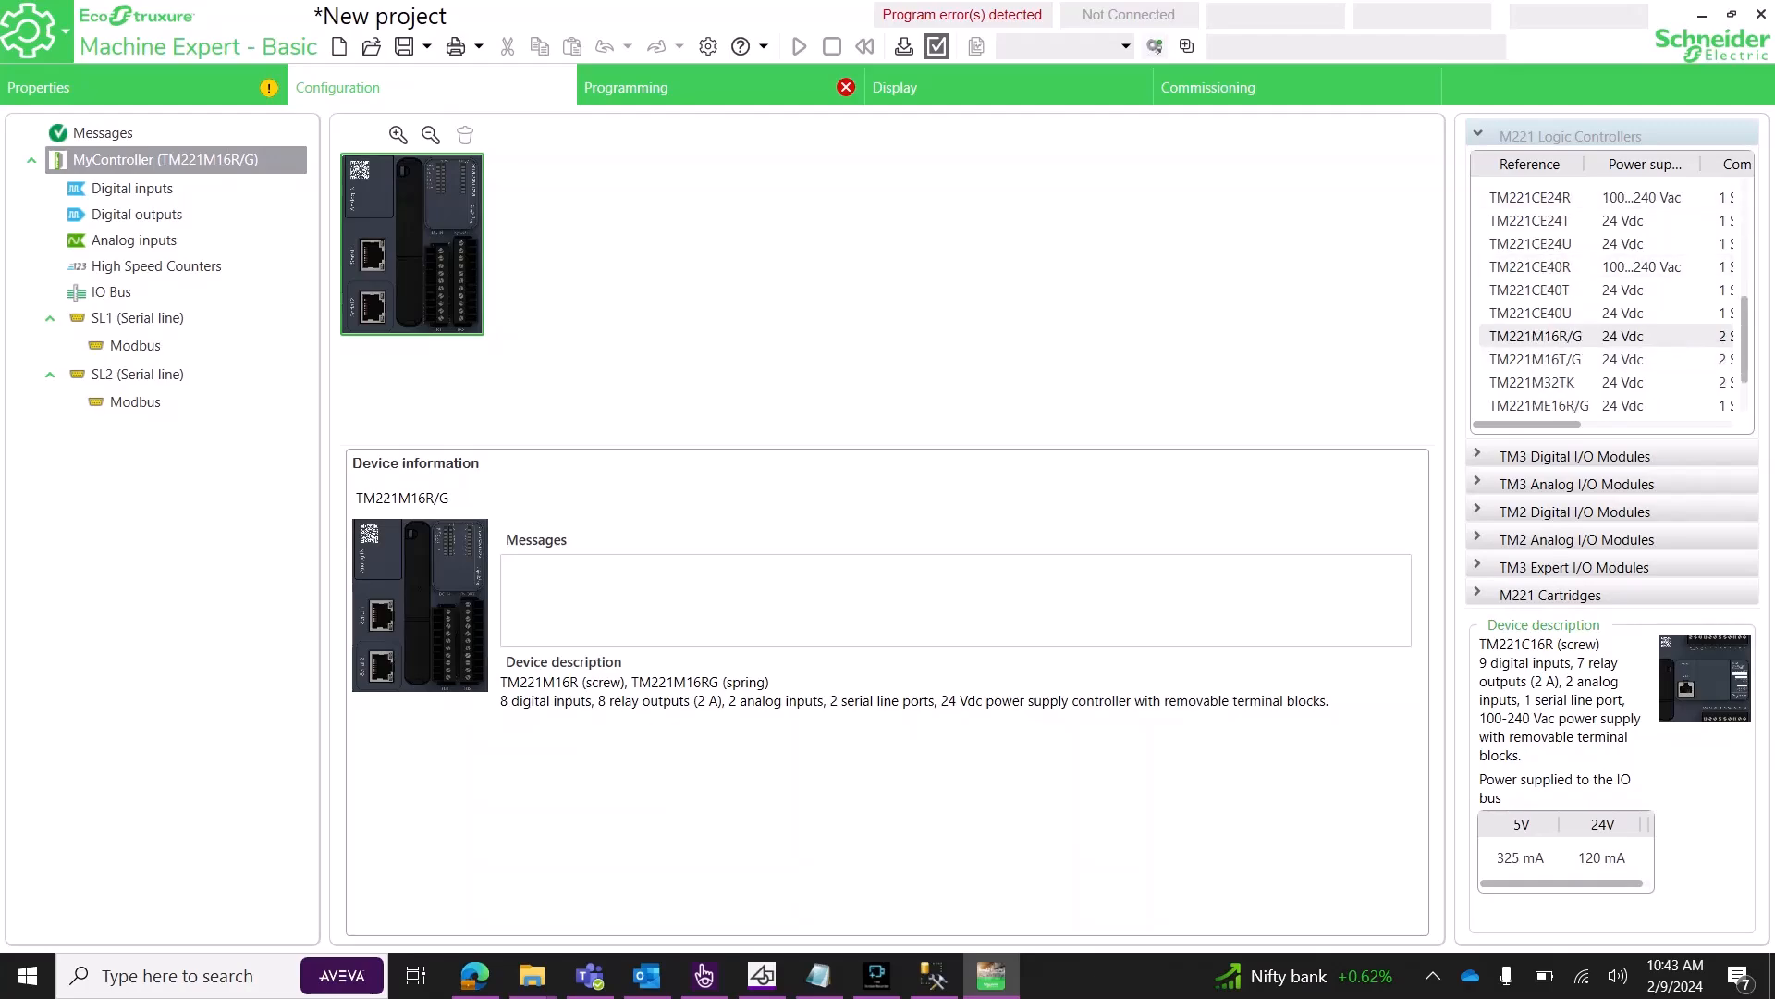
drag(1530, 313, 691, 266)
click(1087, 551)
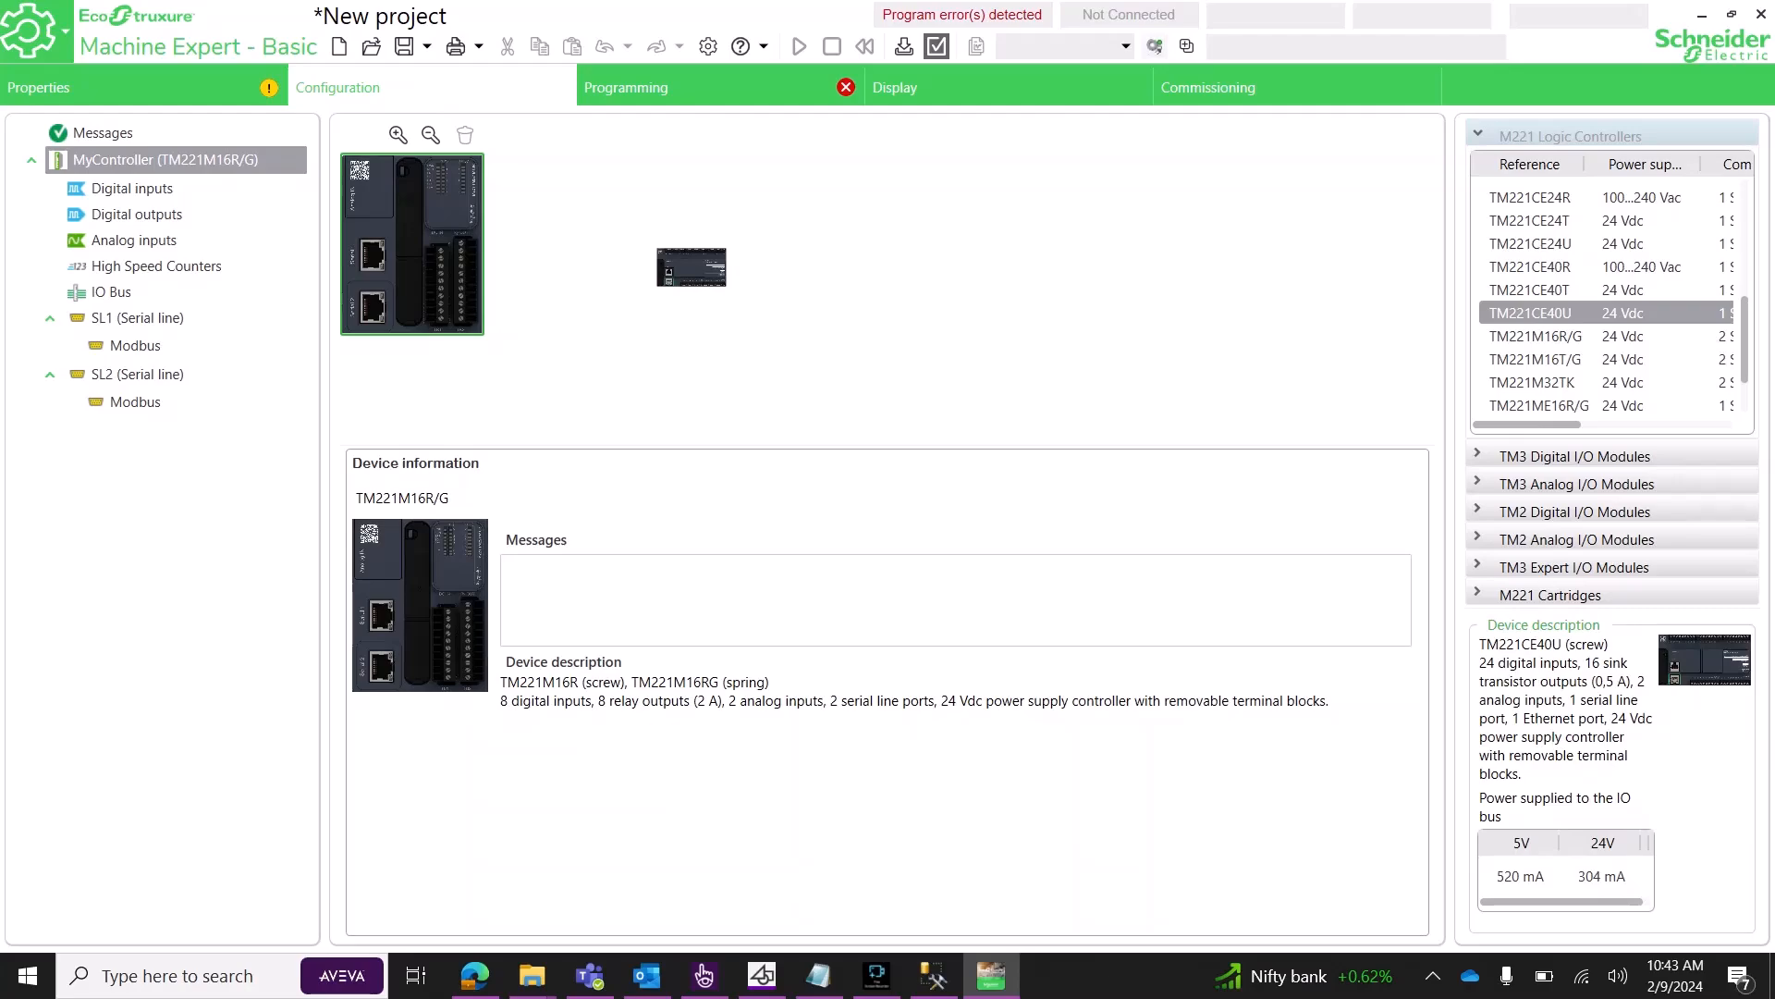
click(703, 87)
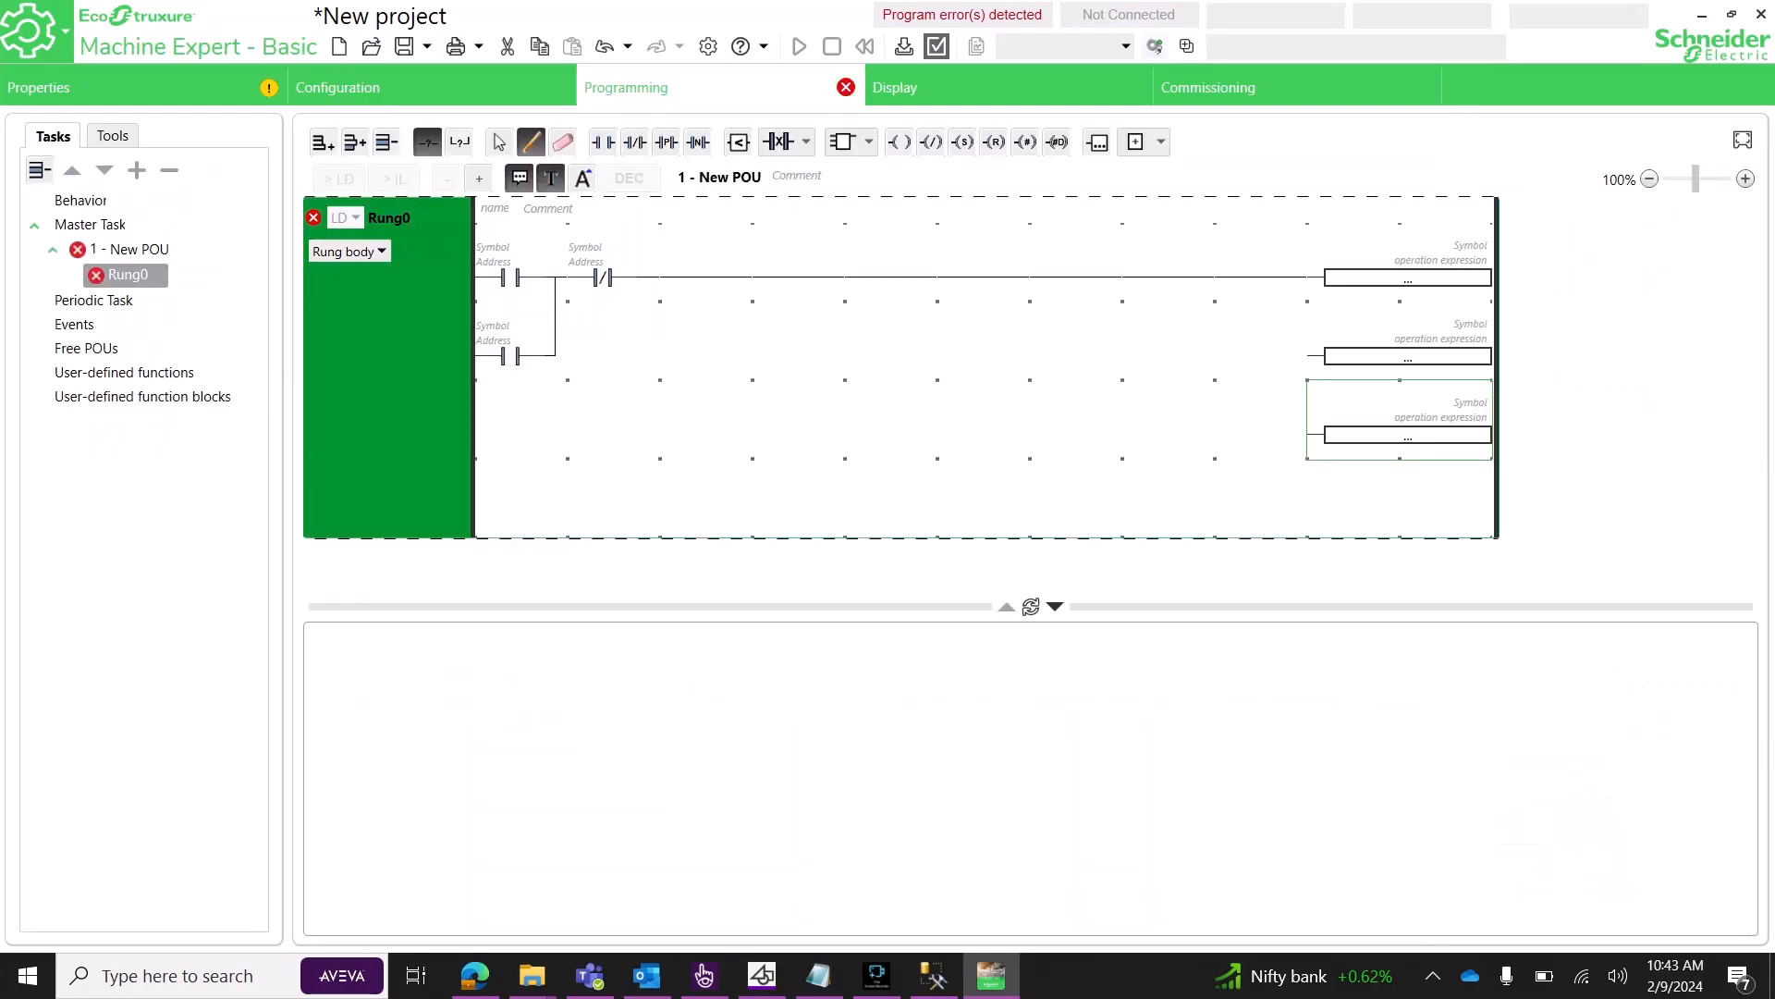
Link the lower operation blocks to Rung0 and address the first contact %MW1:X0, allowing the untrusted DLLs.
drag(1308, 434, 1296, 279)
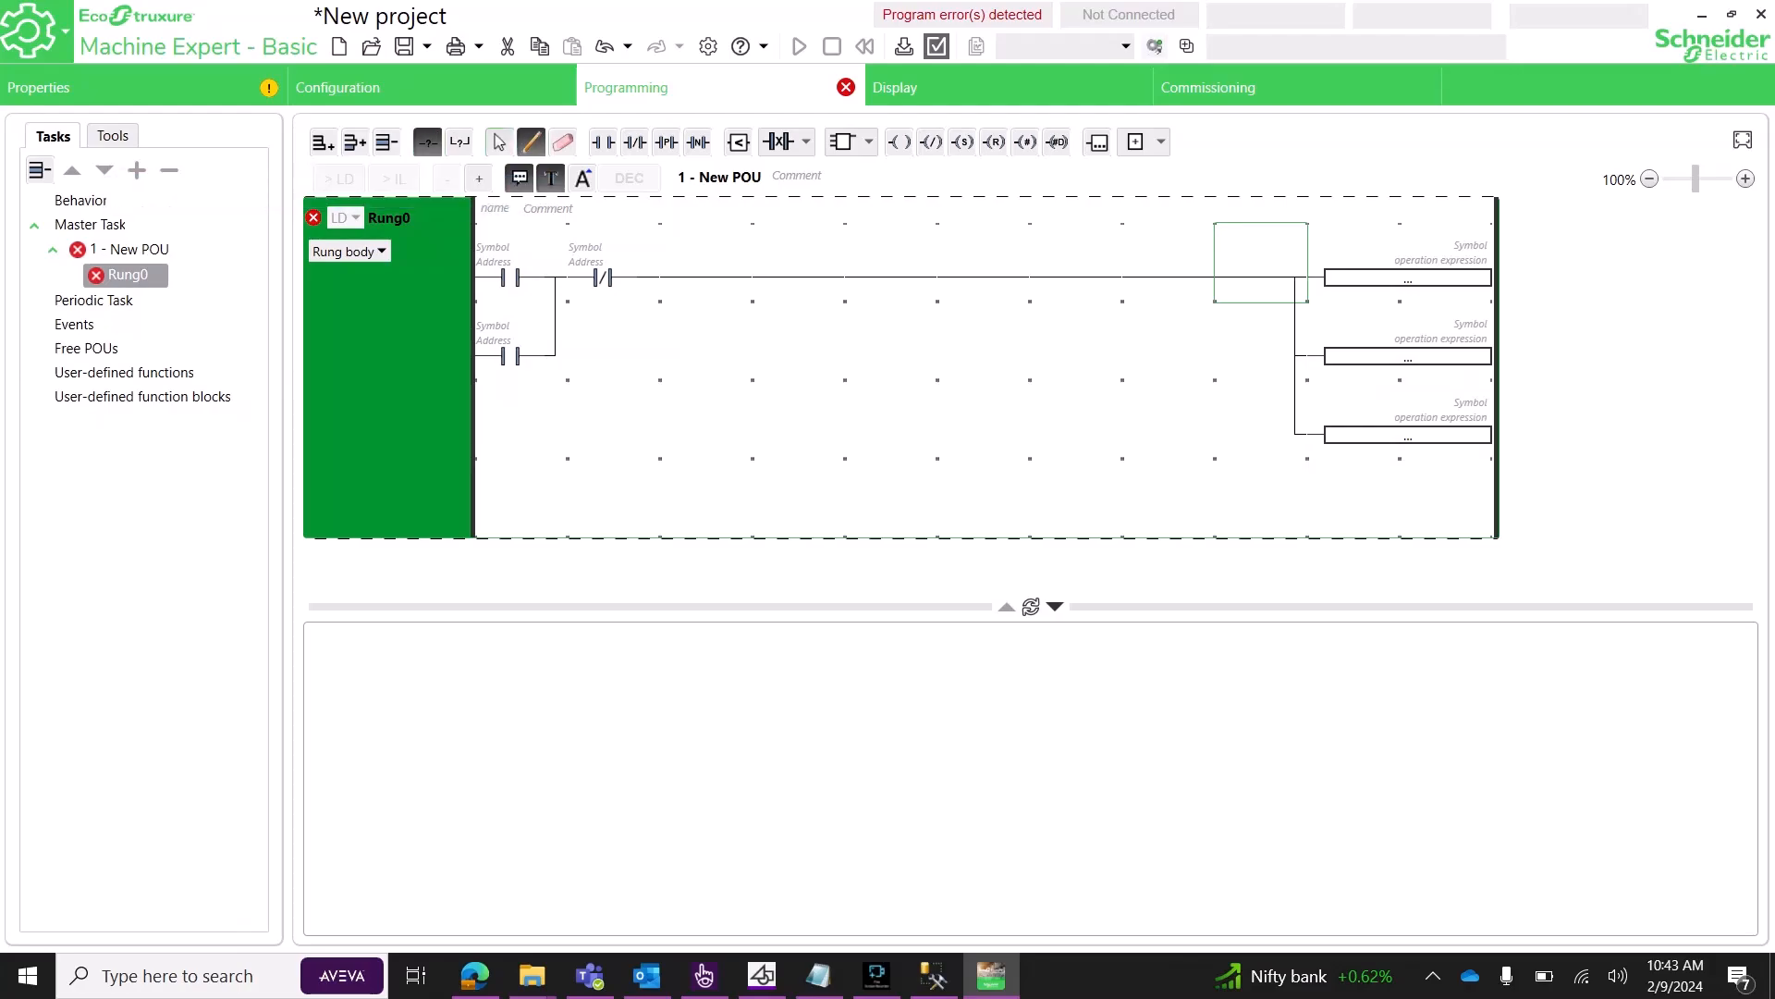
click(500, 141)
double_click(494, 262)
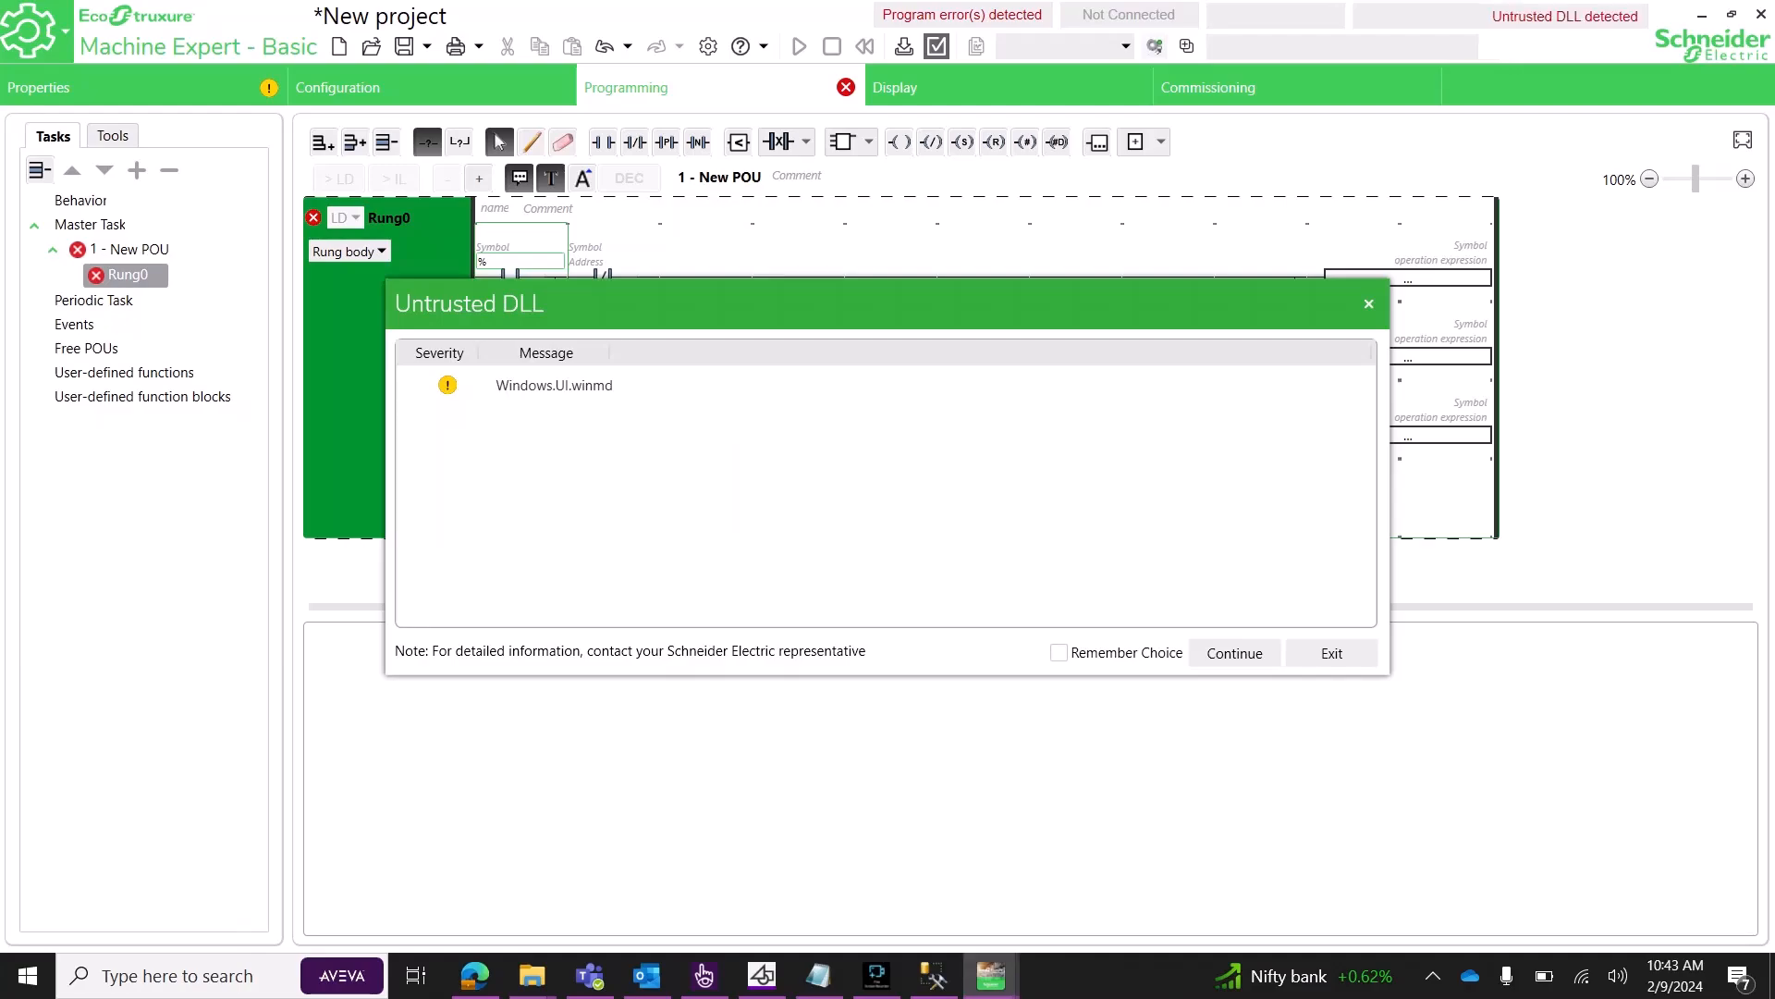
click(1059, 653)
click(1235, 653)
click(1059, 653)
click(1235, 653)
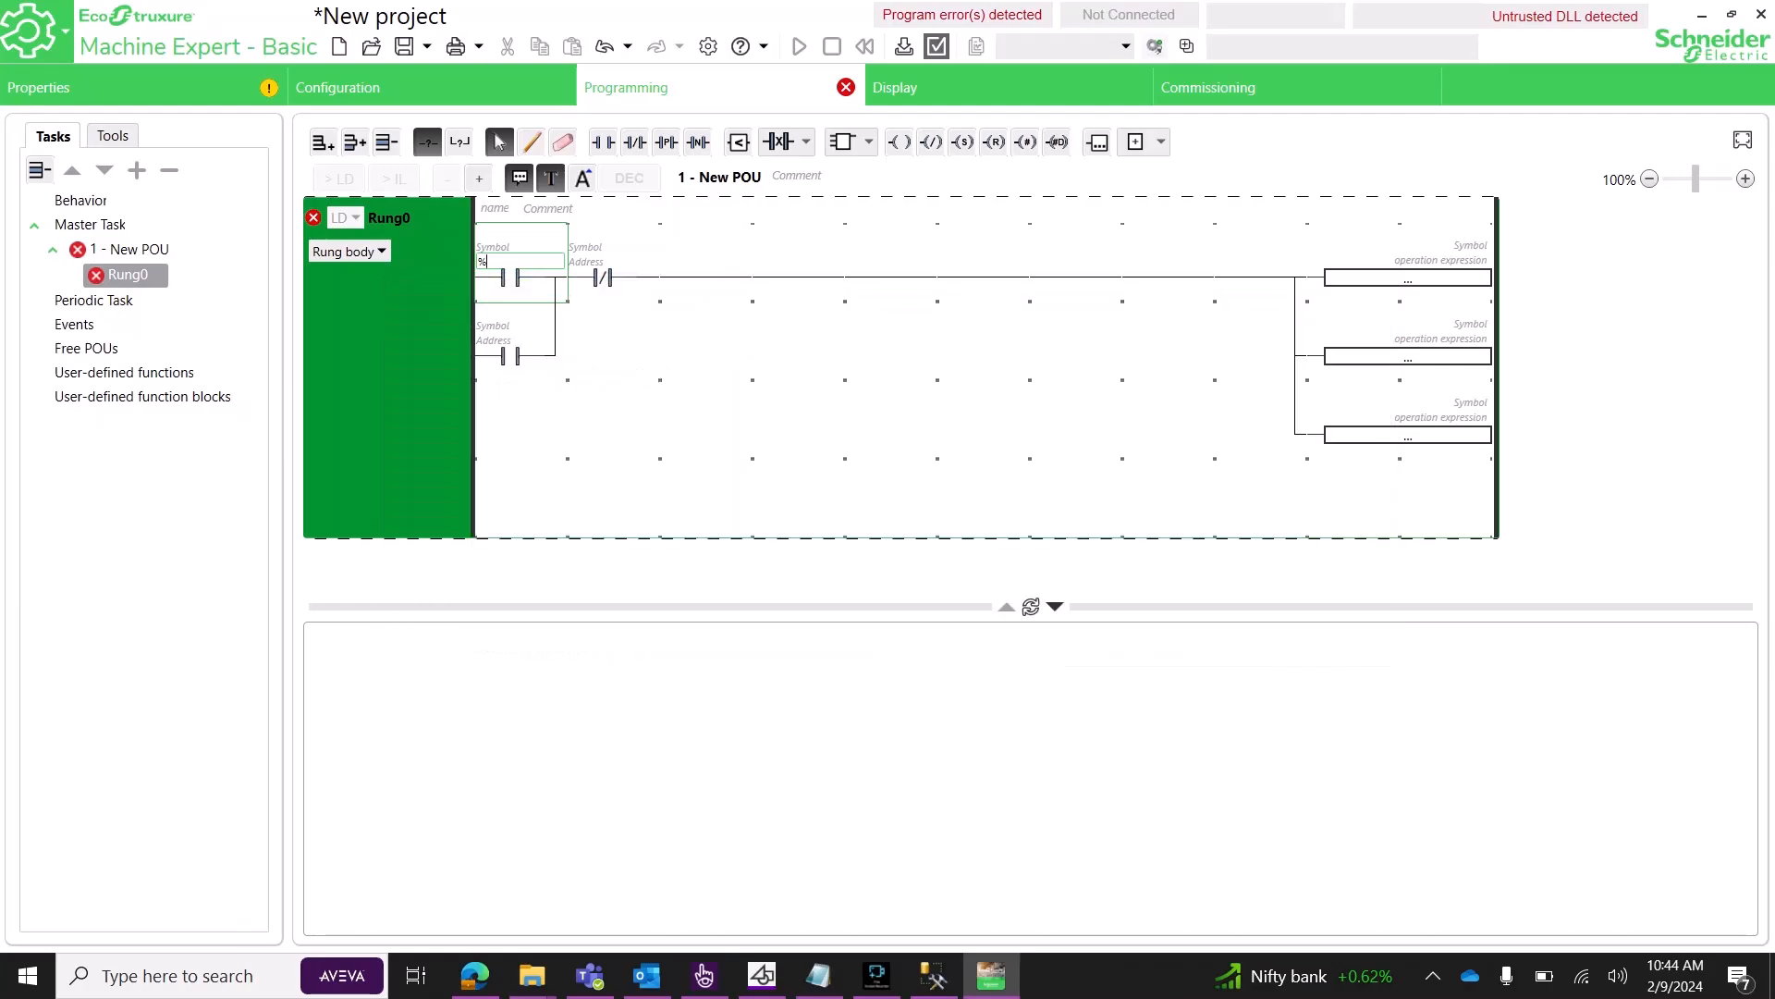
text(mw1)
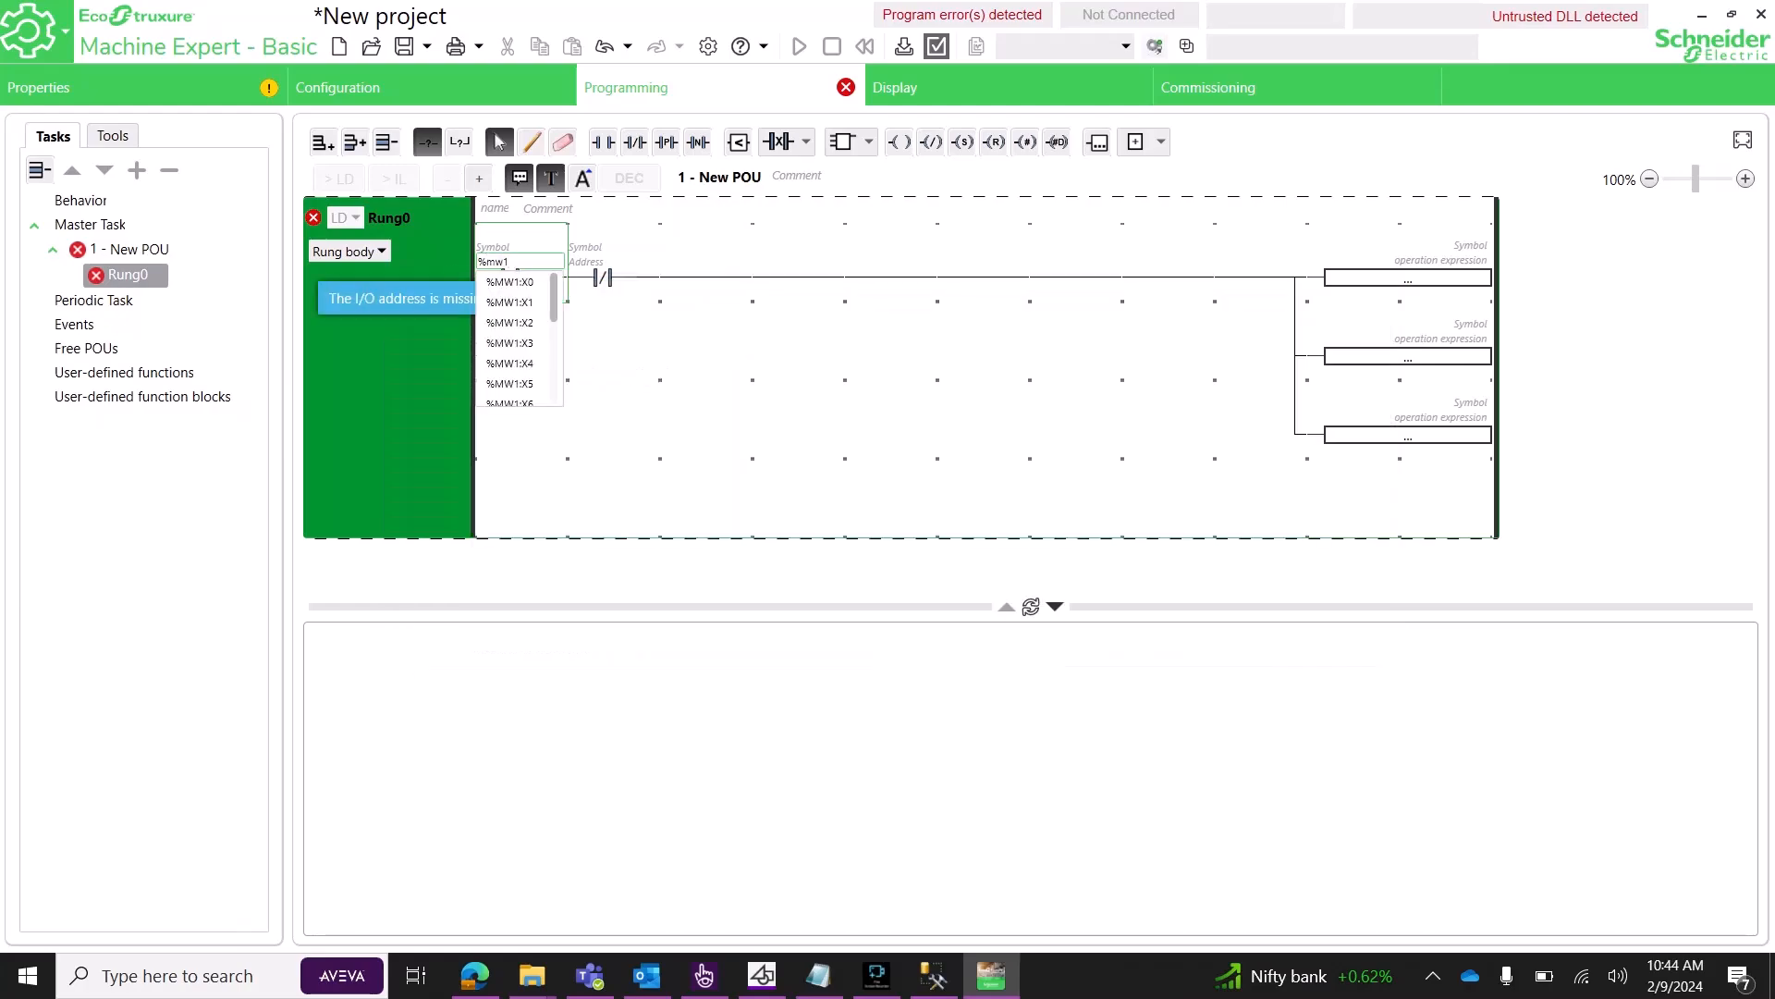
click(511, 282)
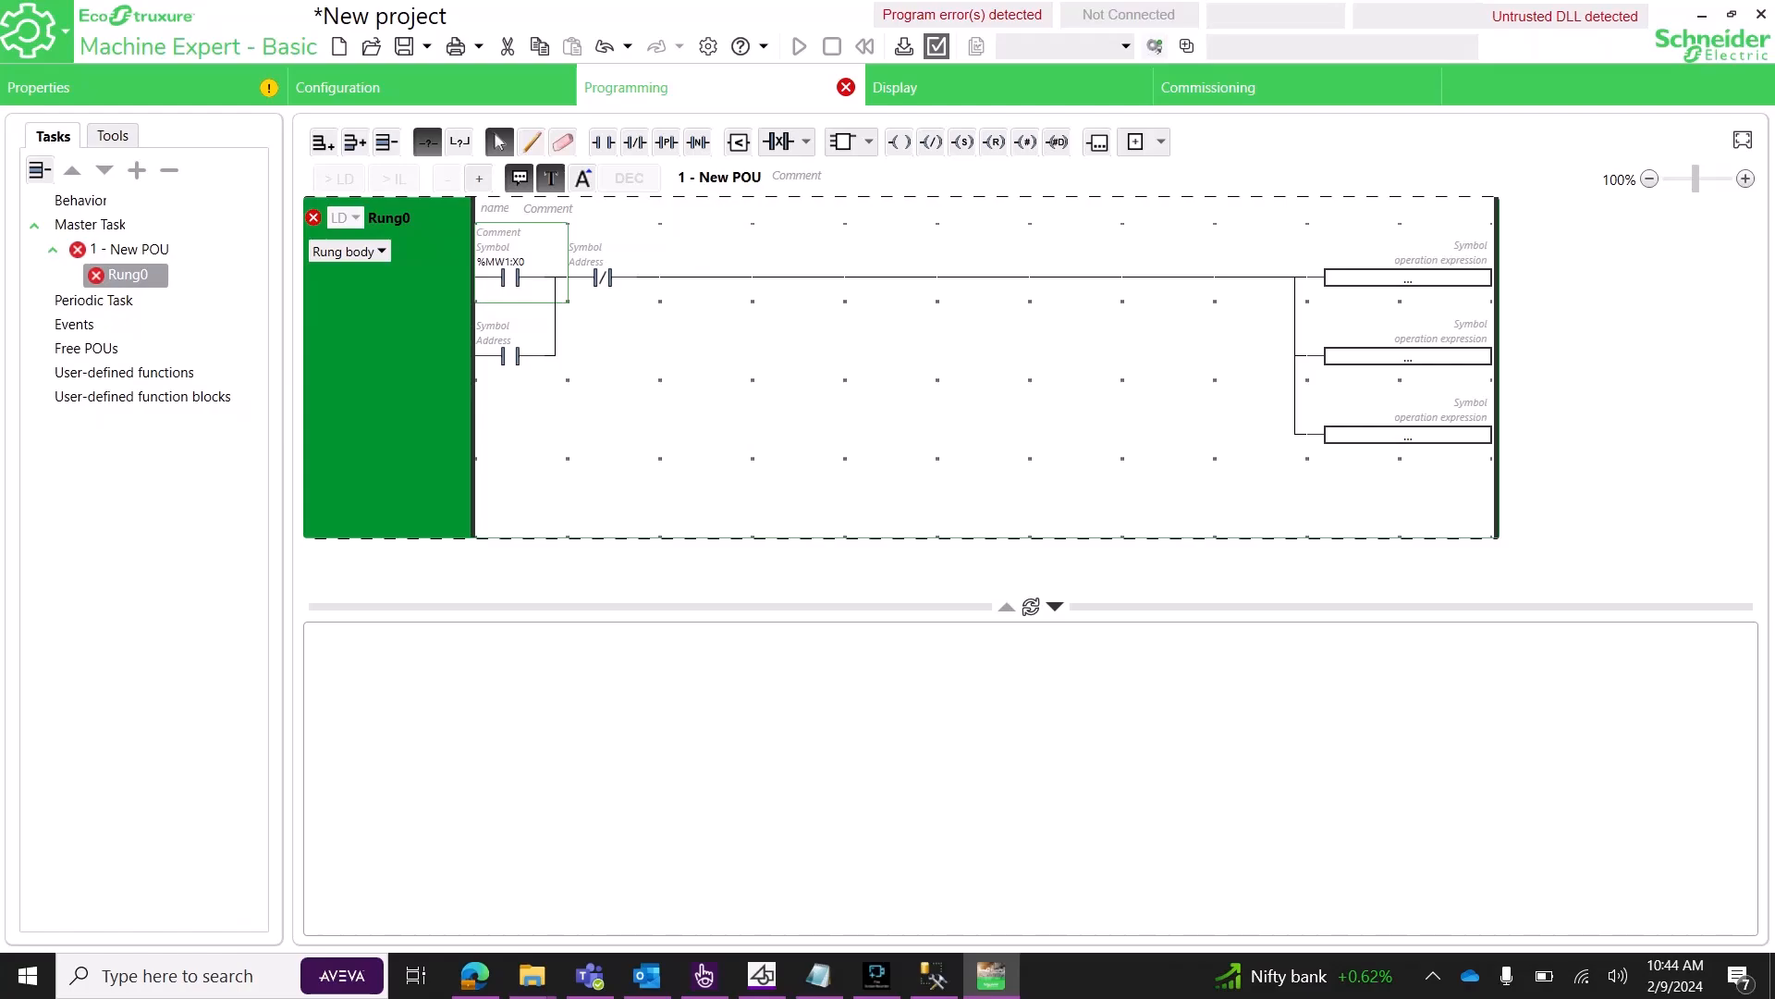
text(%MW2:X0)
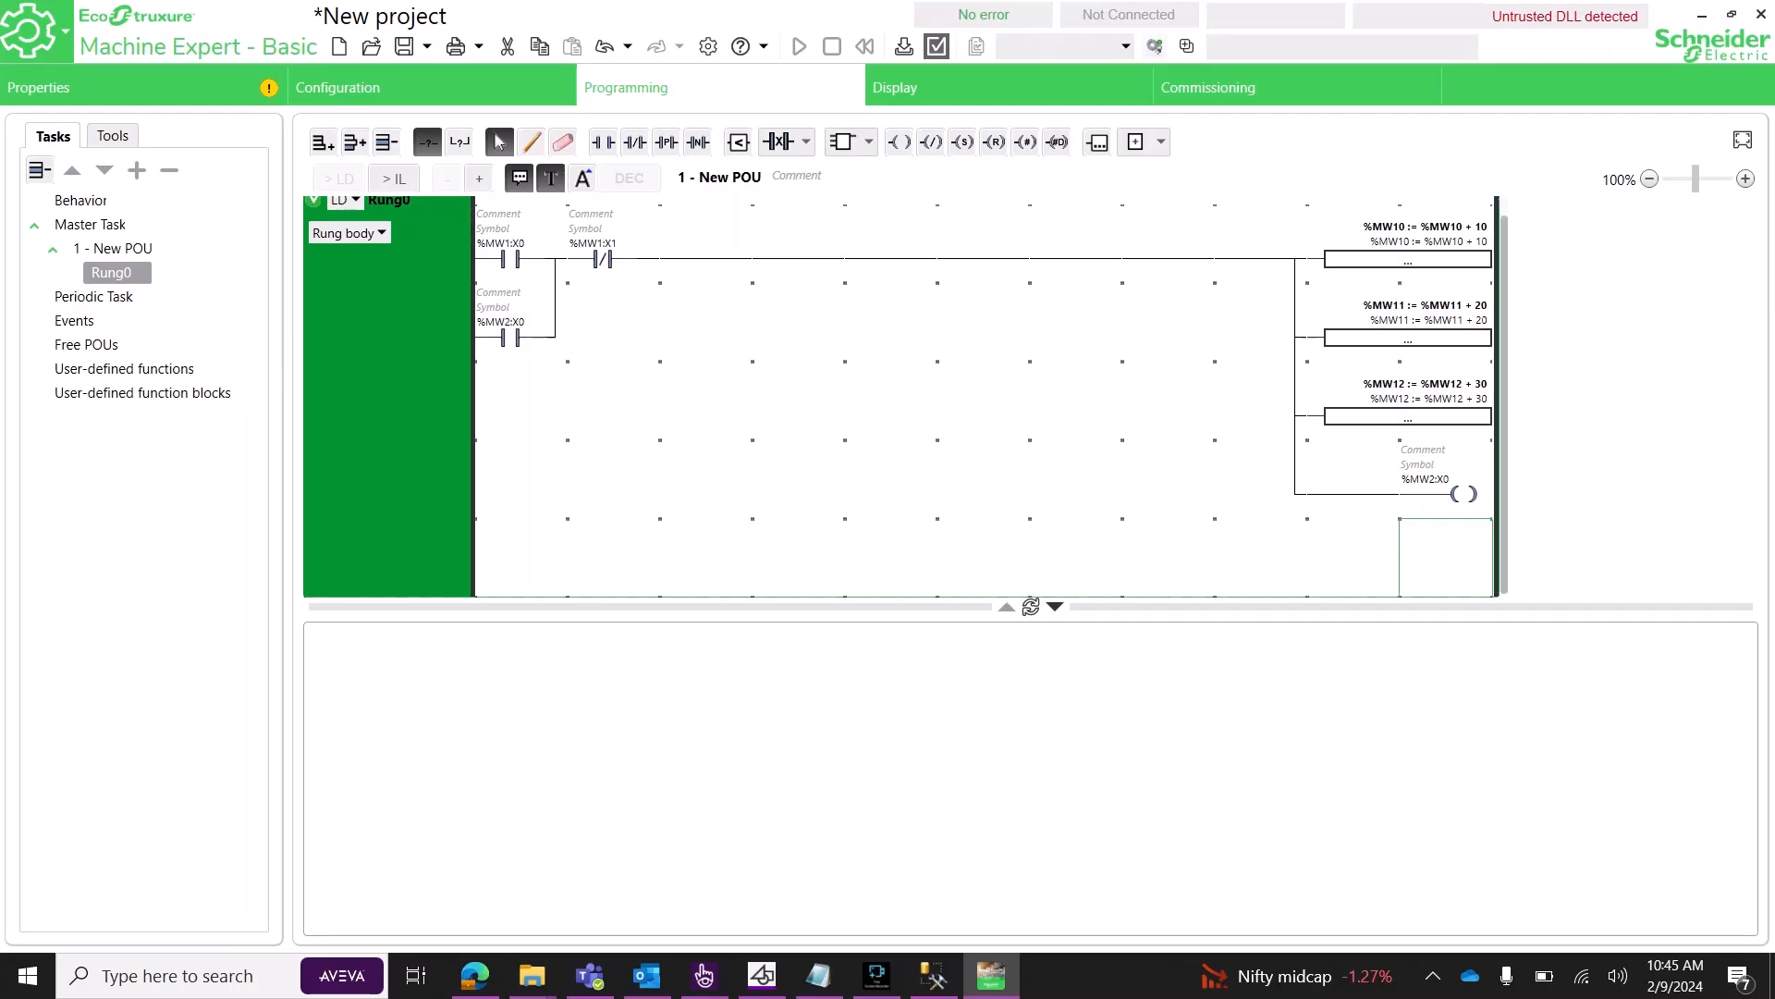
Launch the simulator, start the simulated TM221CE40U controller, and minimise Machine Expert.
click(1209, 88)
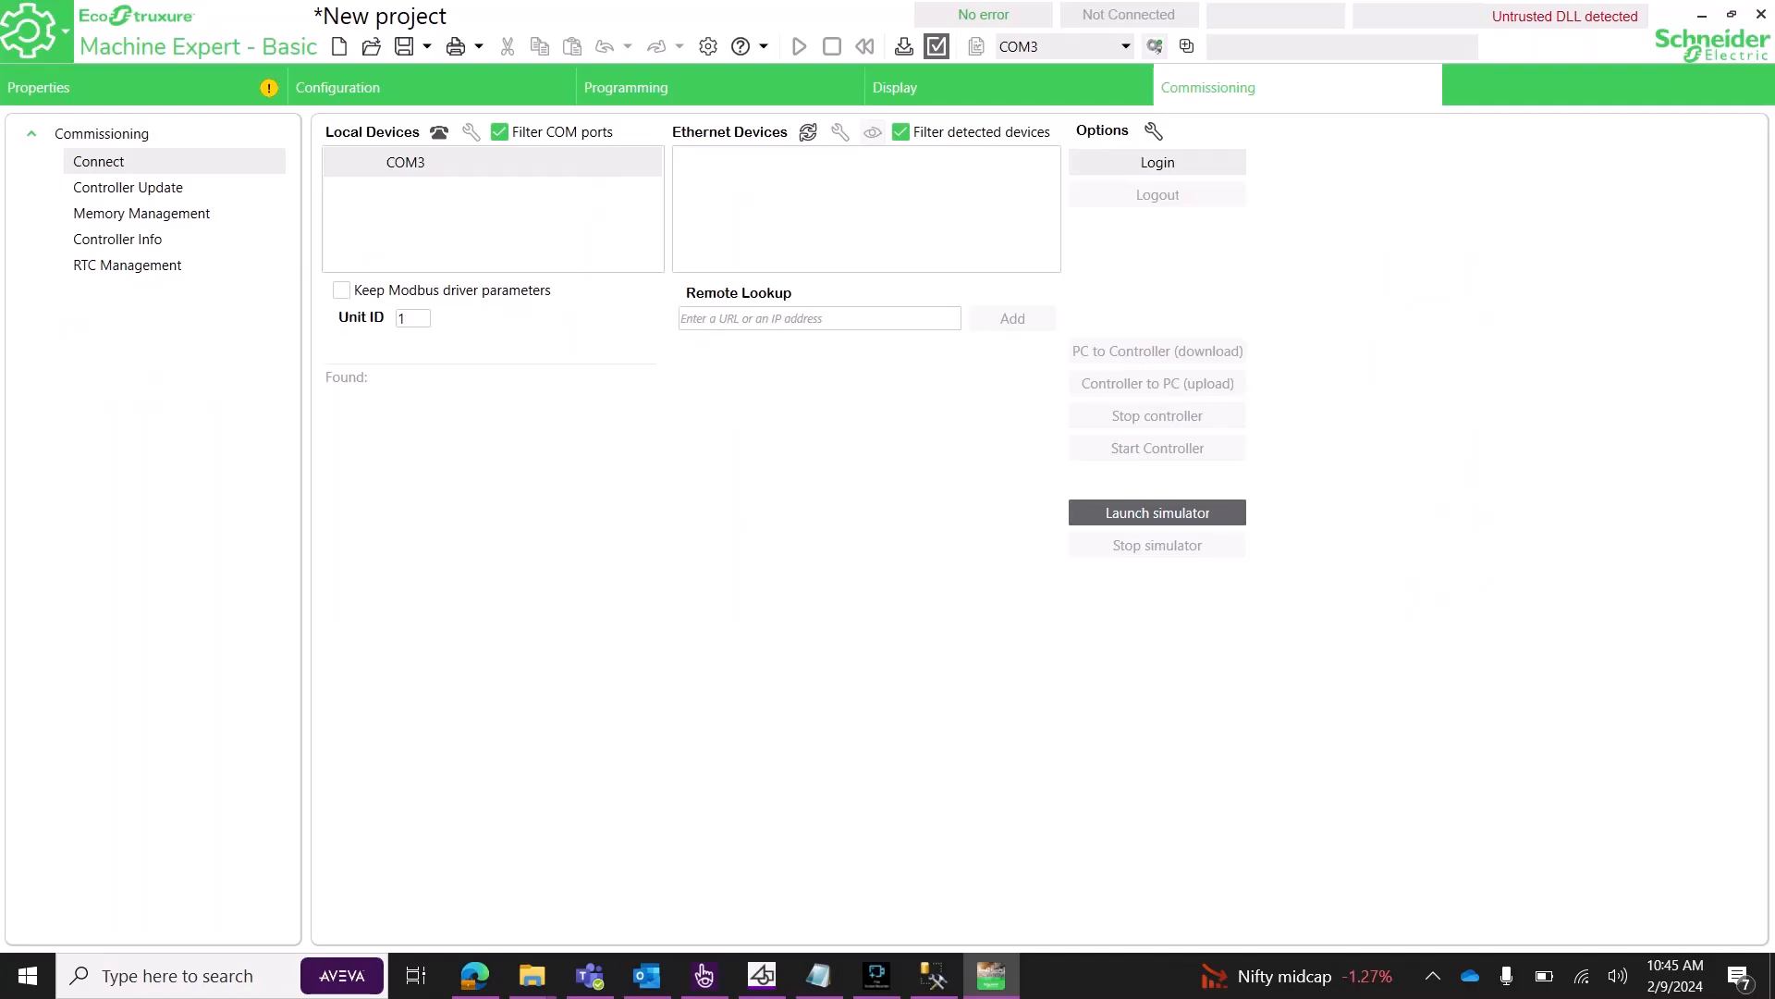
click(1158, 512)
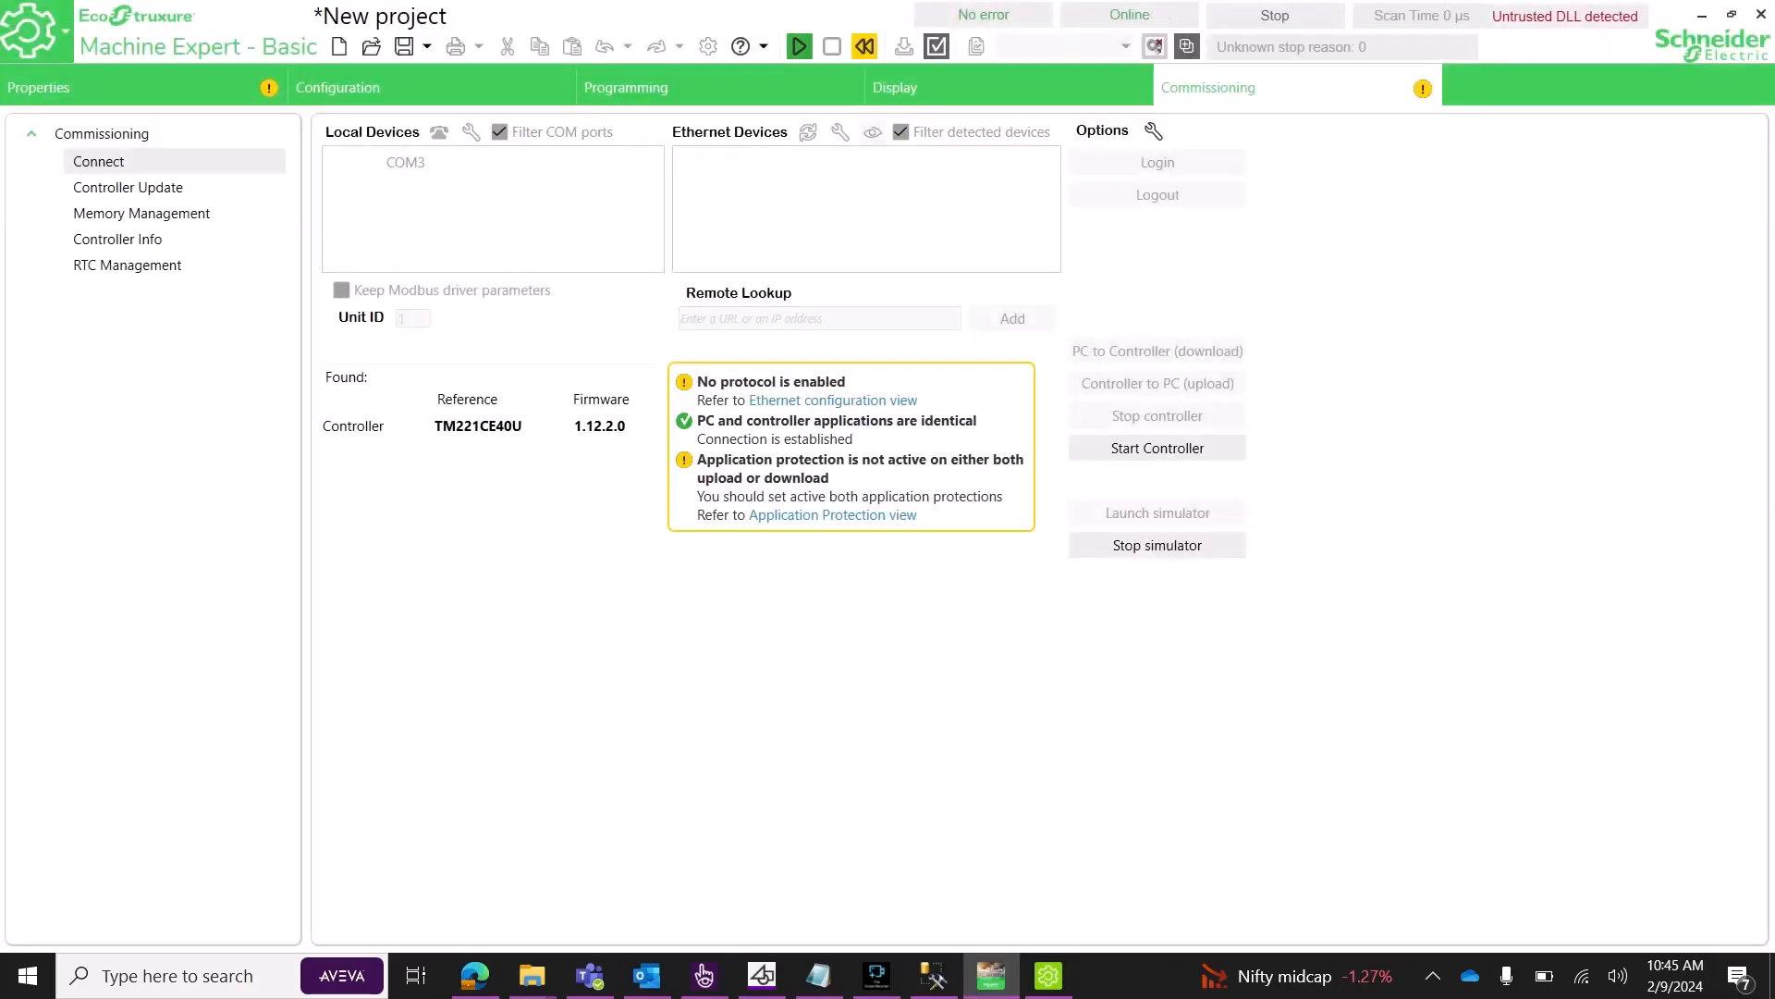
click(1158, 448)
click(1063, 551)
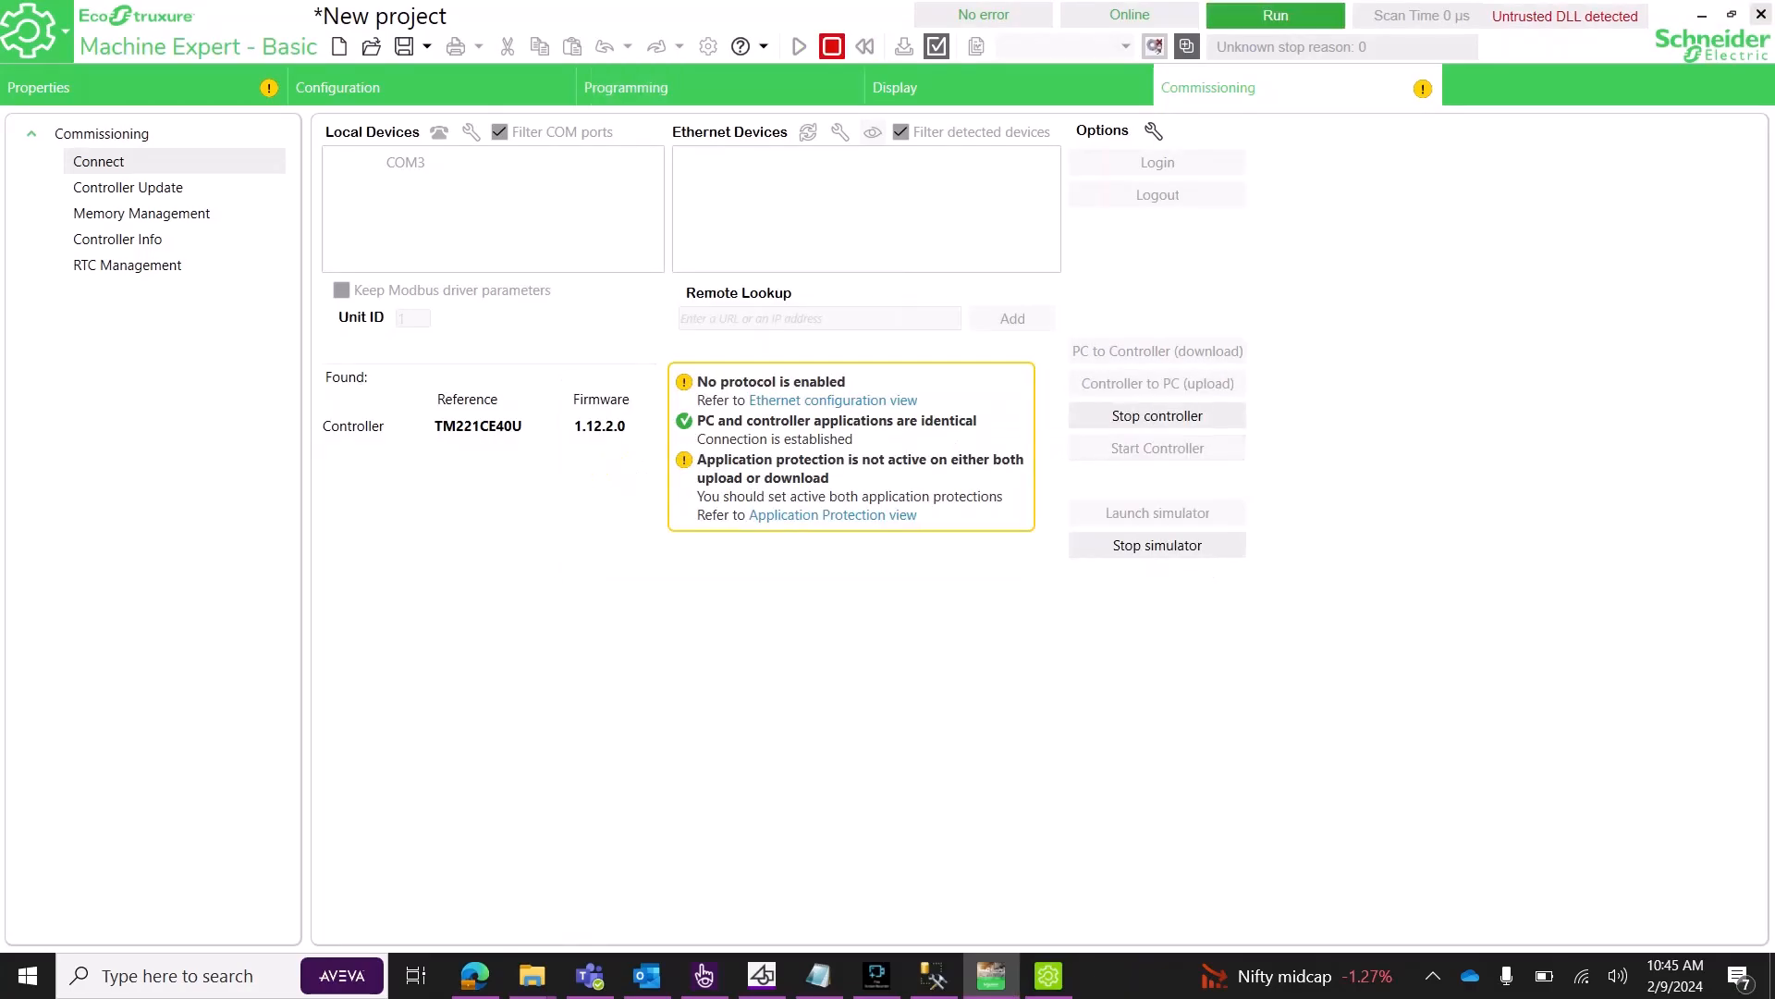
click(1702, 16)
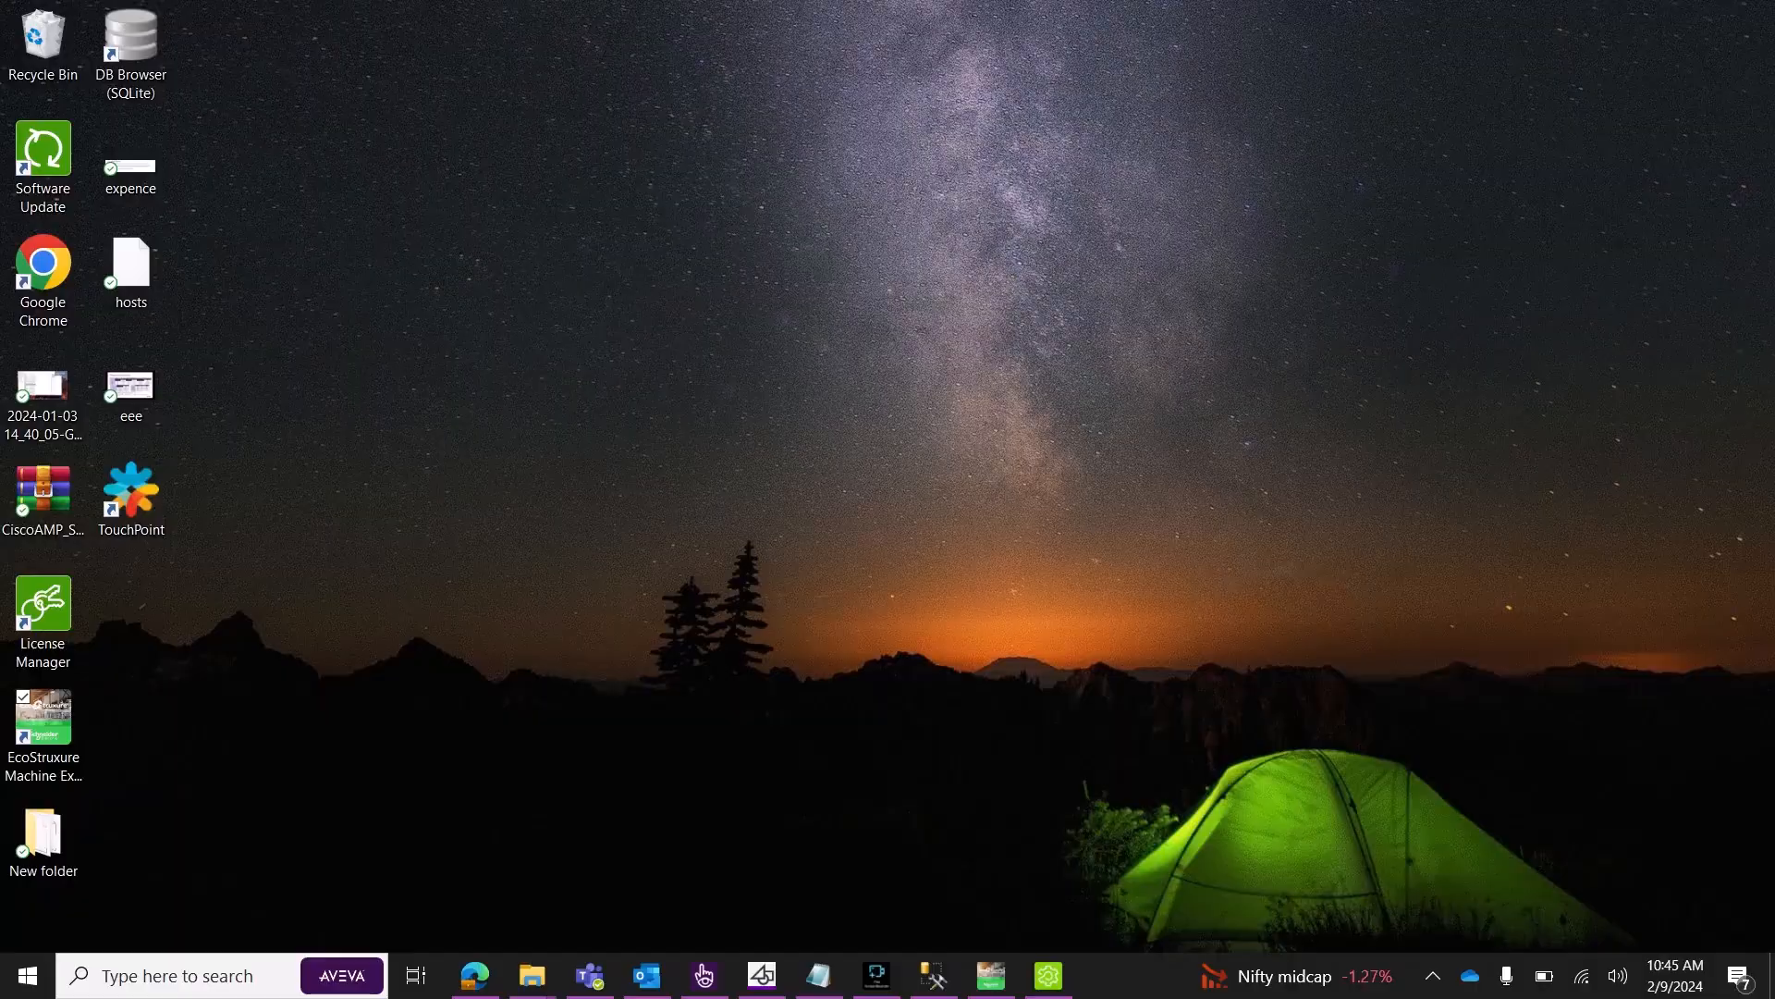
Start a new external I/O device IODev on IOServer1 in data_logging.
click(705, 975)
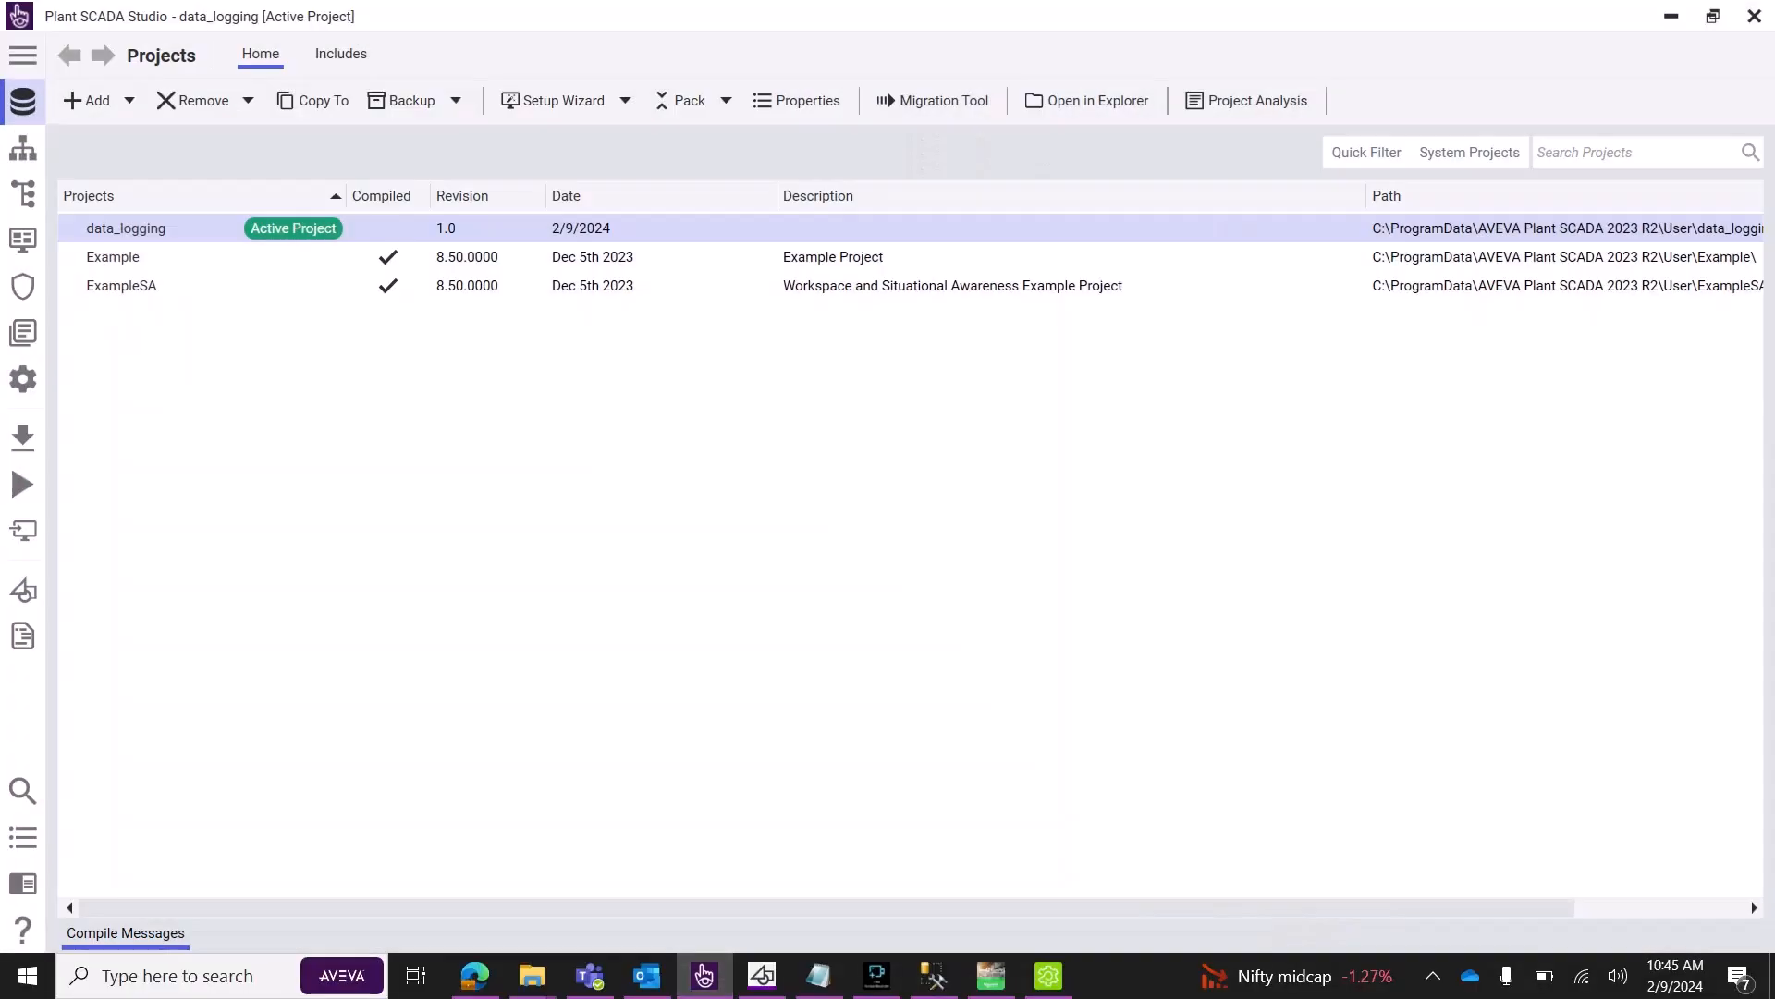
click(23, 148)
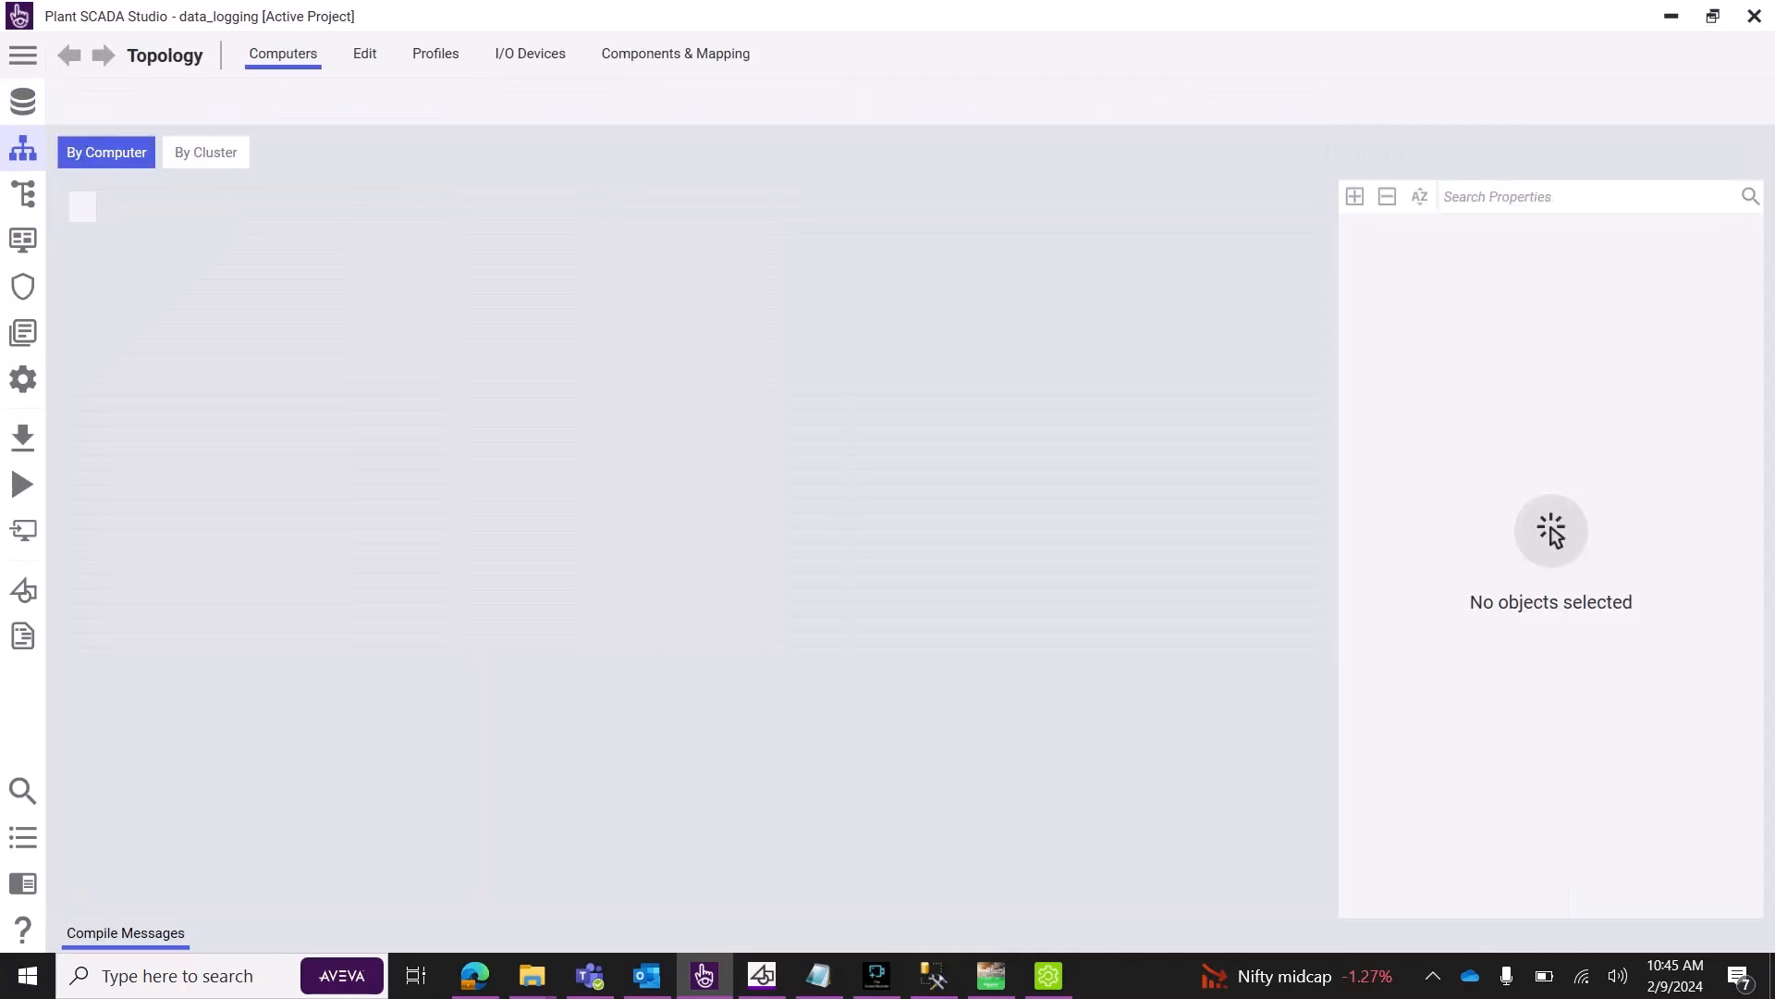
click(530, 53)
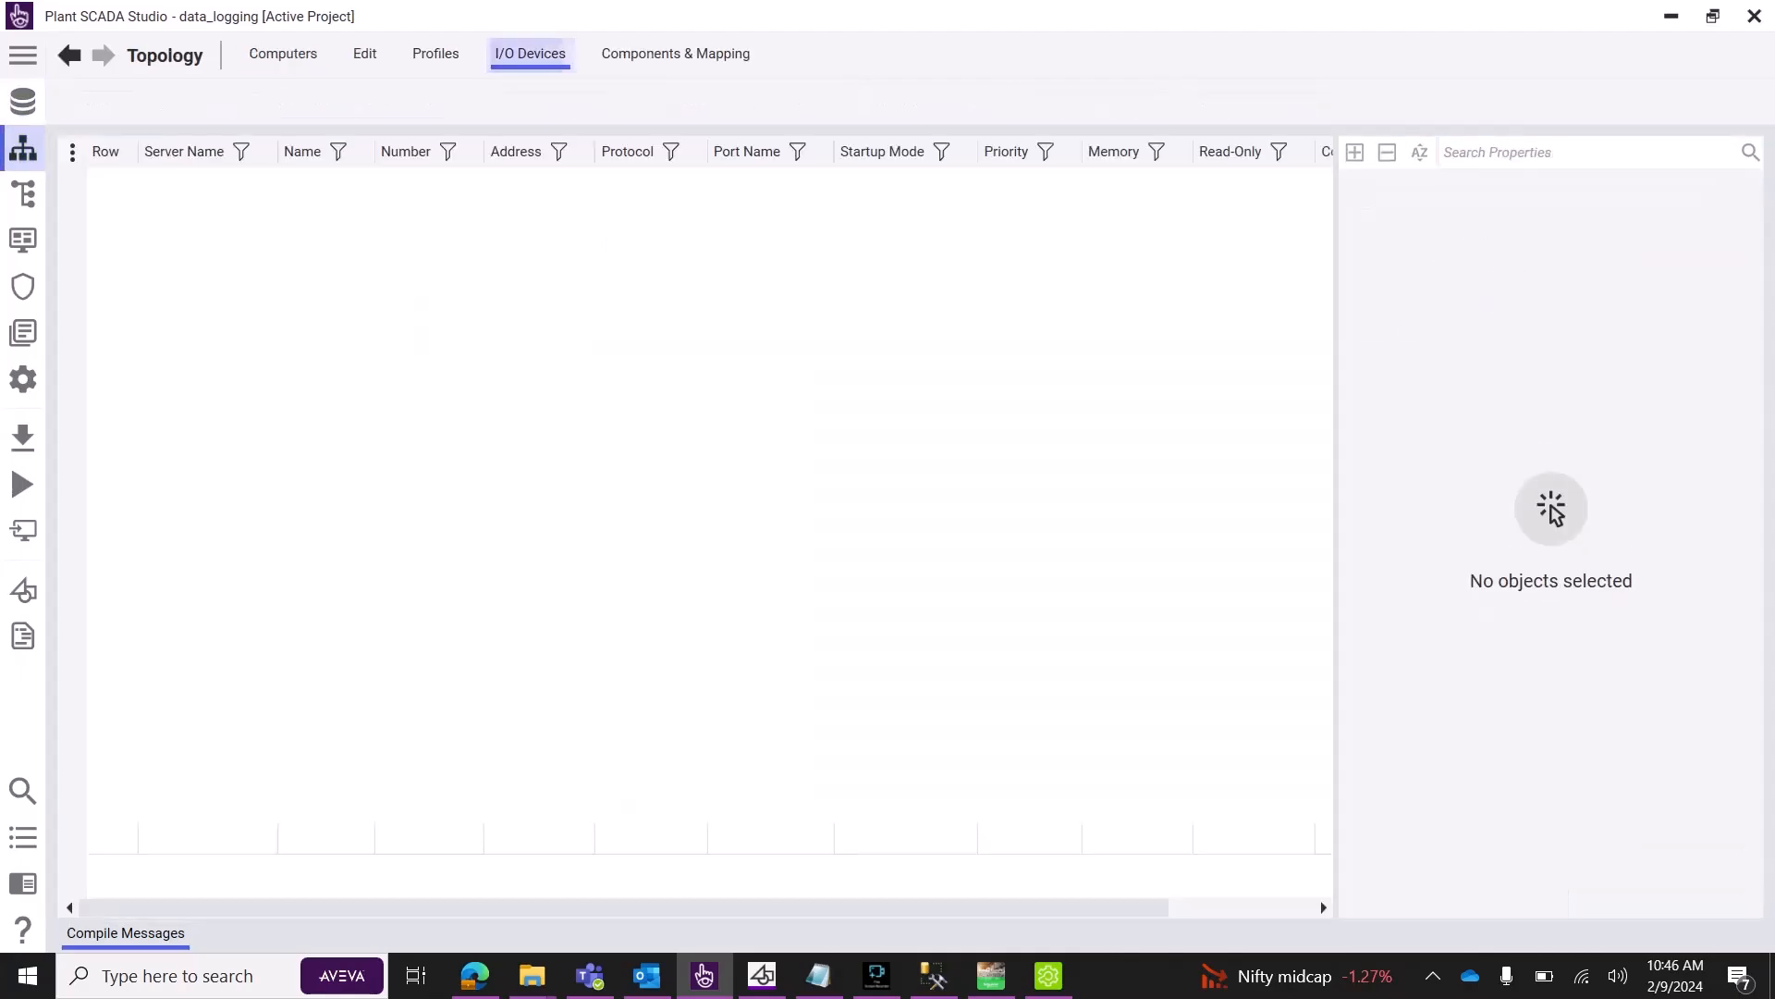
click(1156, 100)
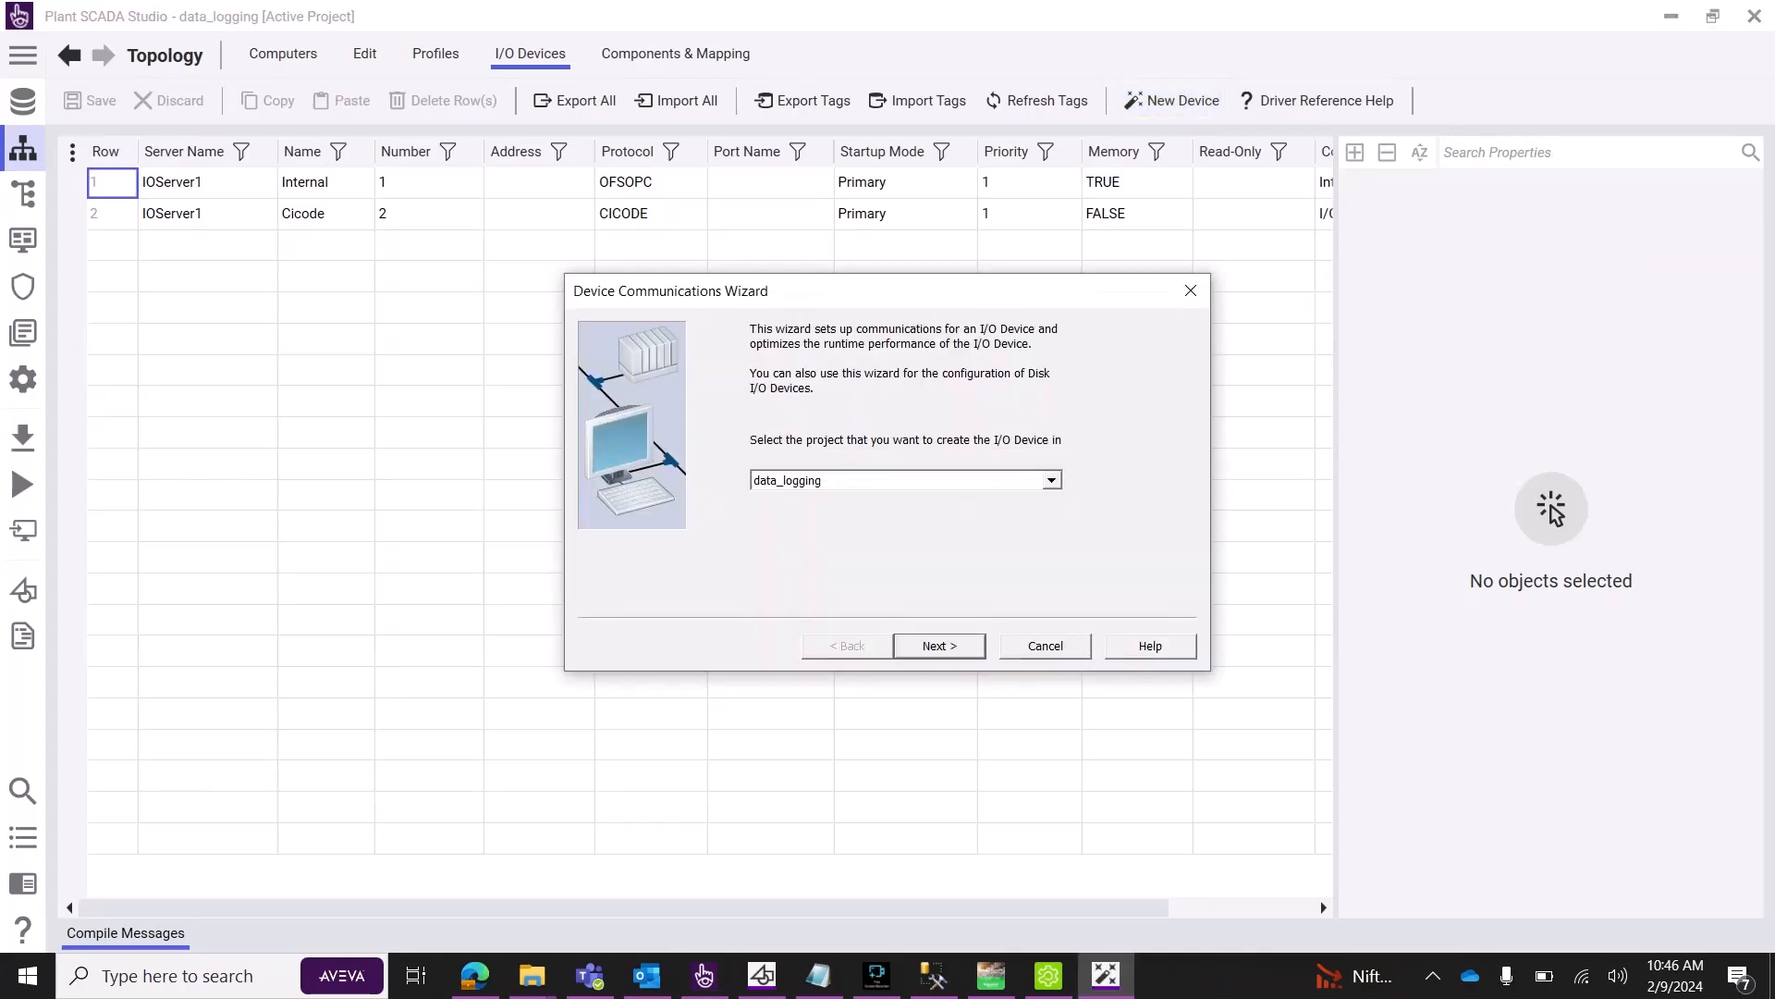
key(Return)
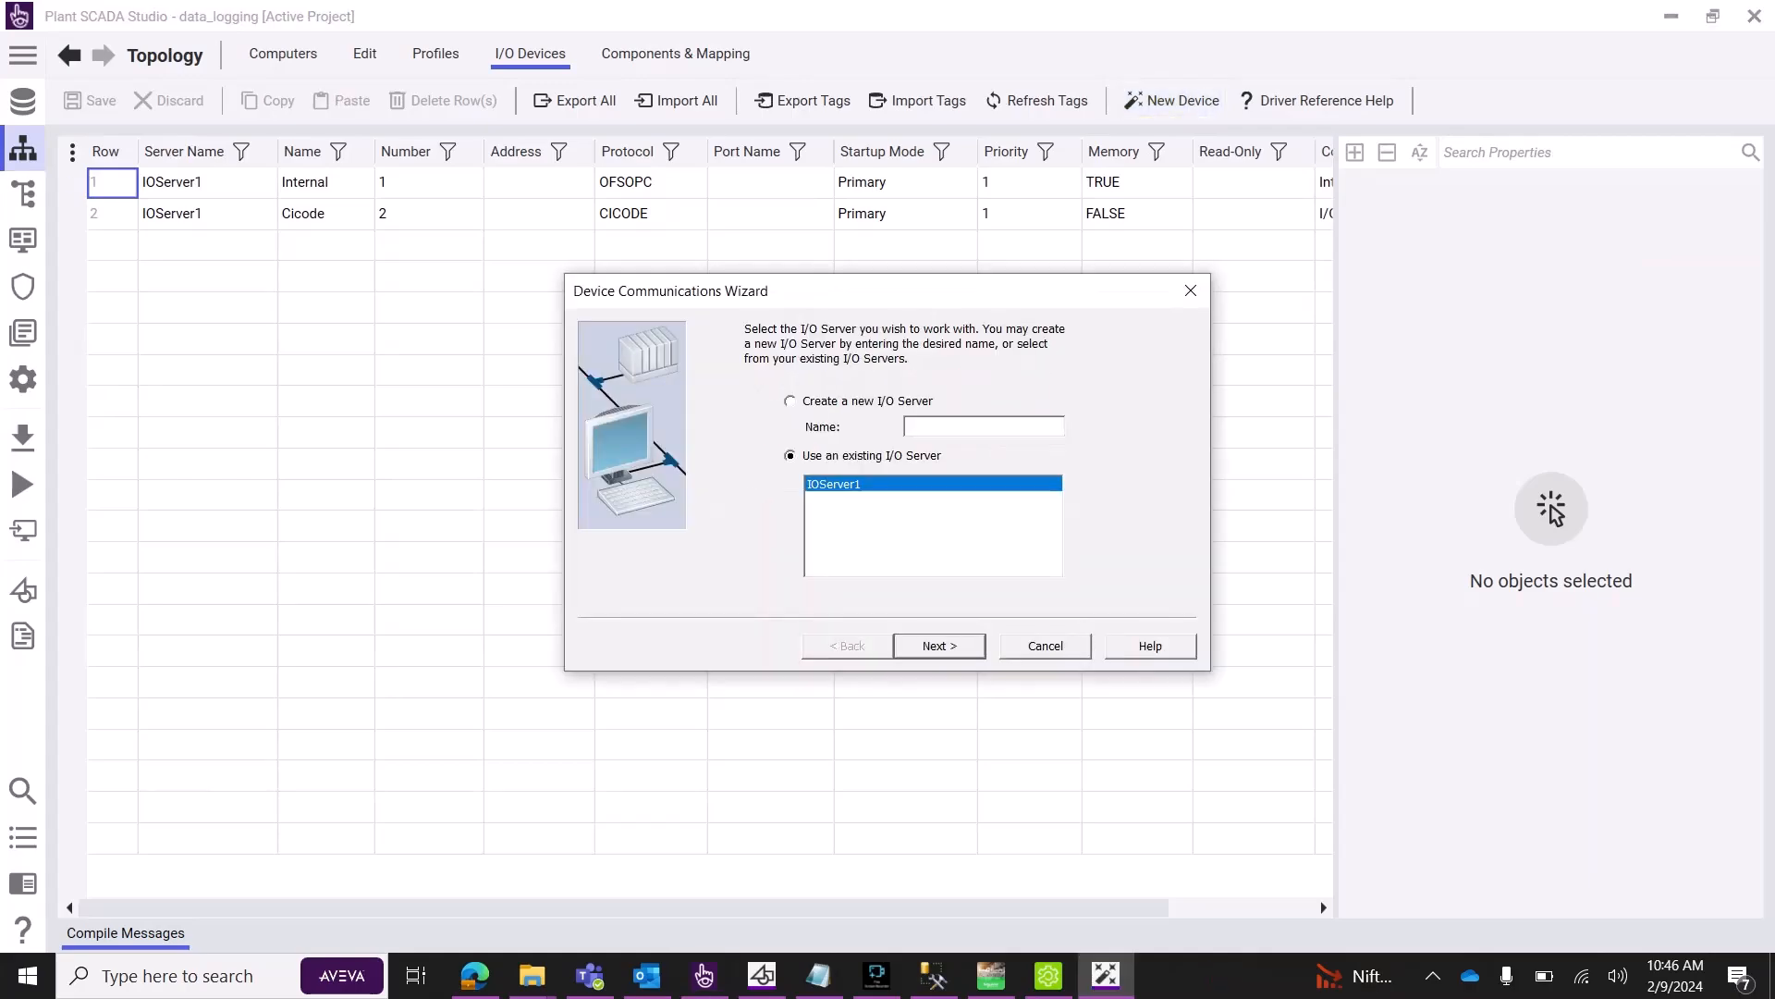
key(Return)
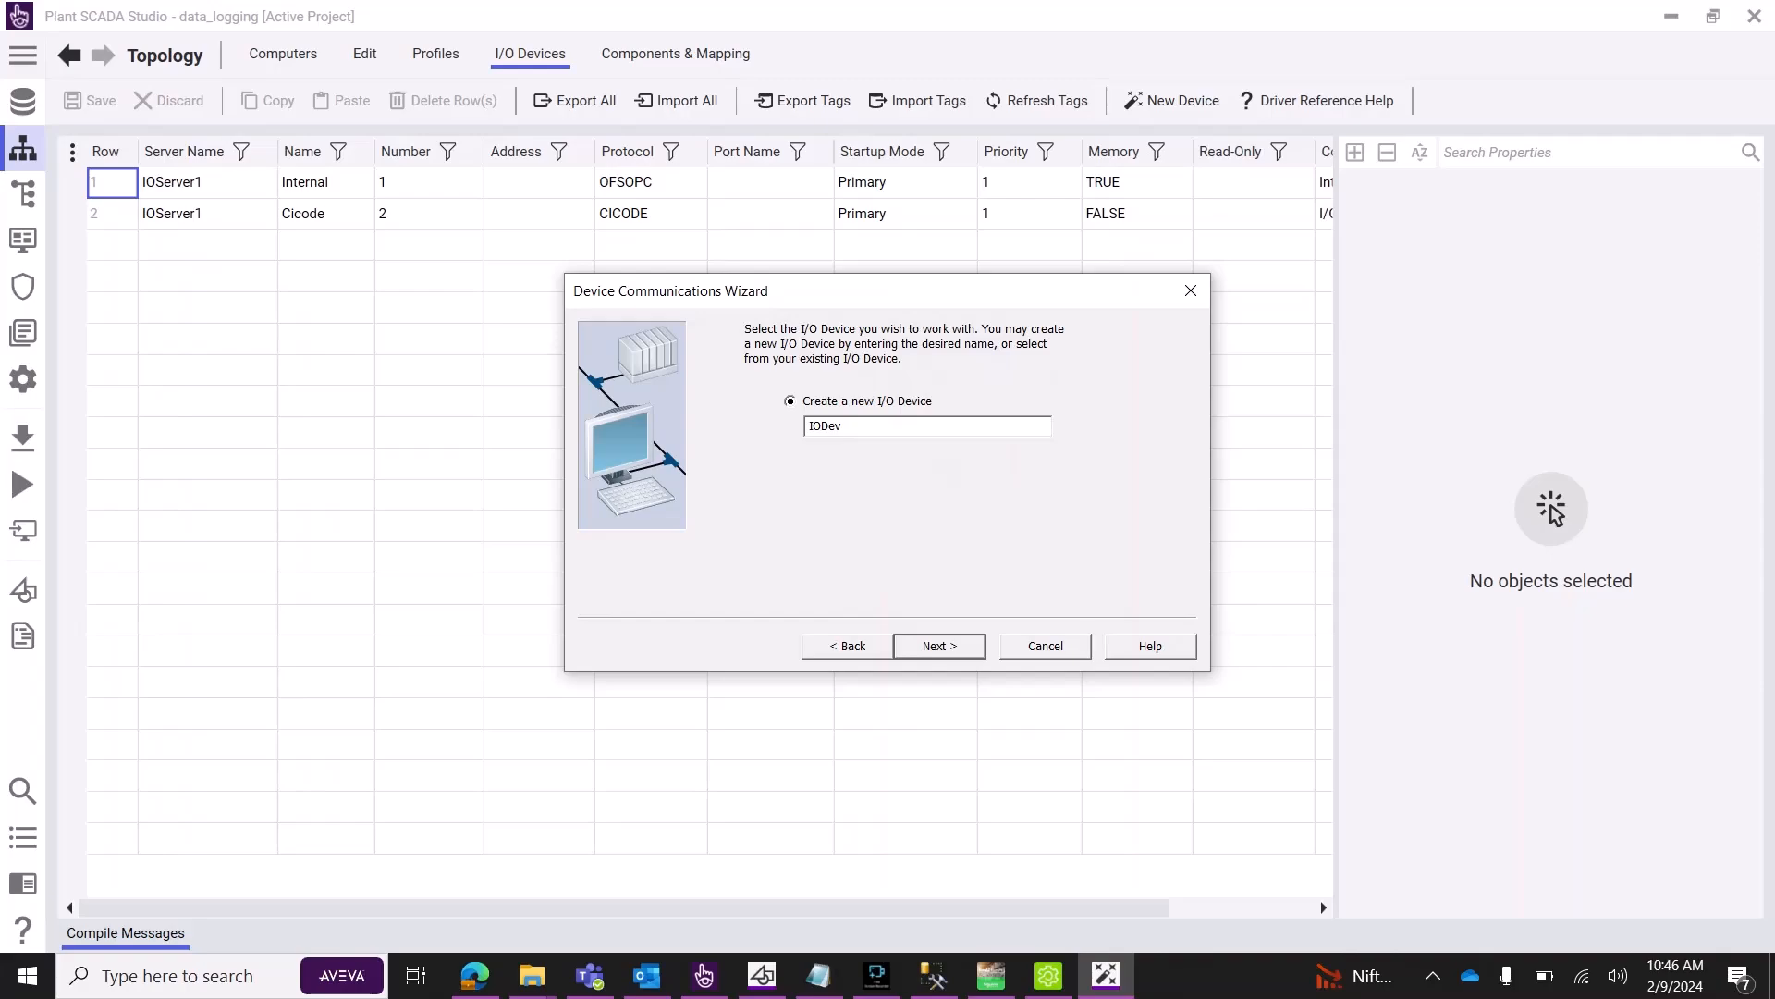
key(Return)
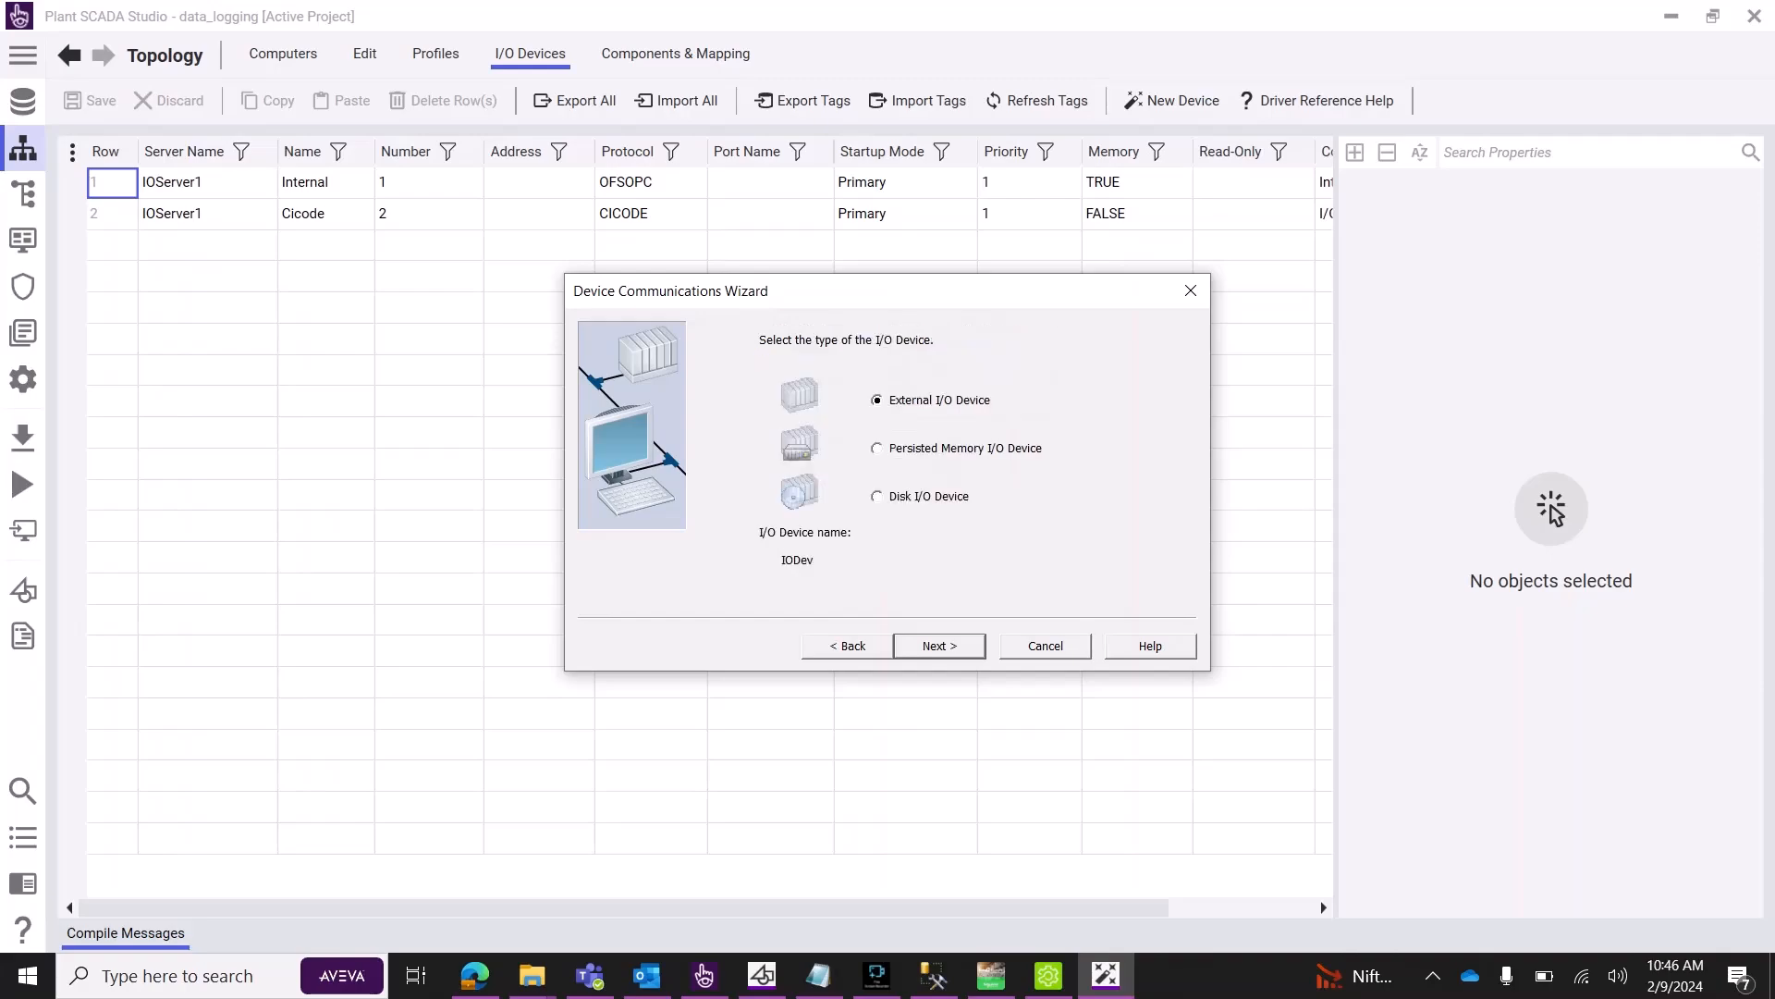
key(Return)
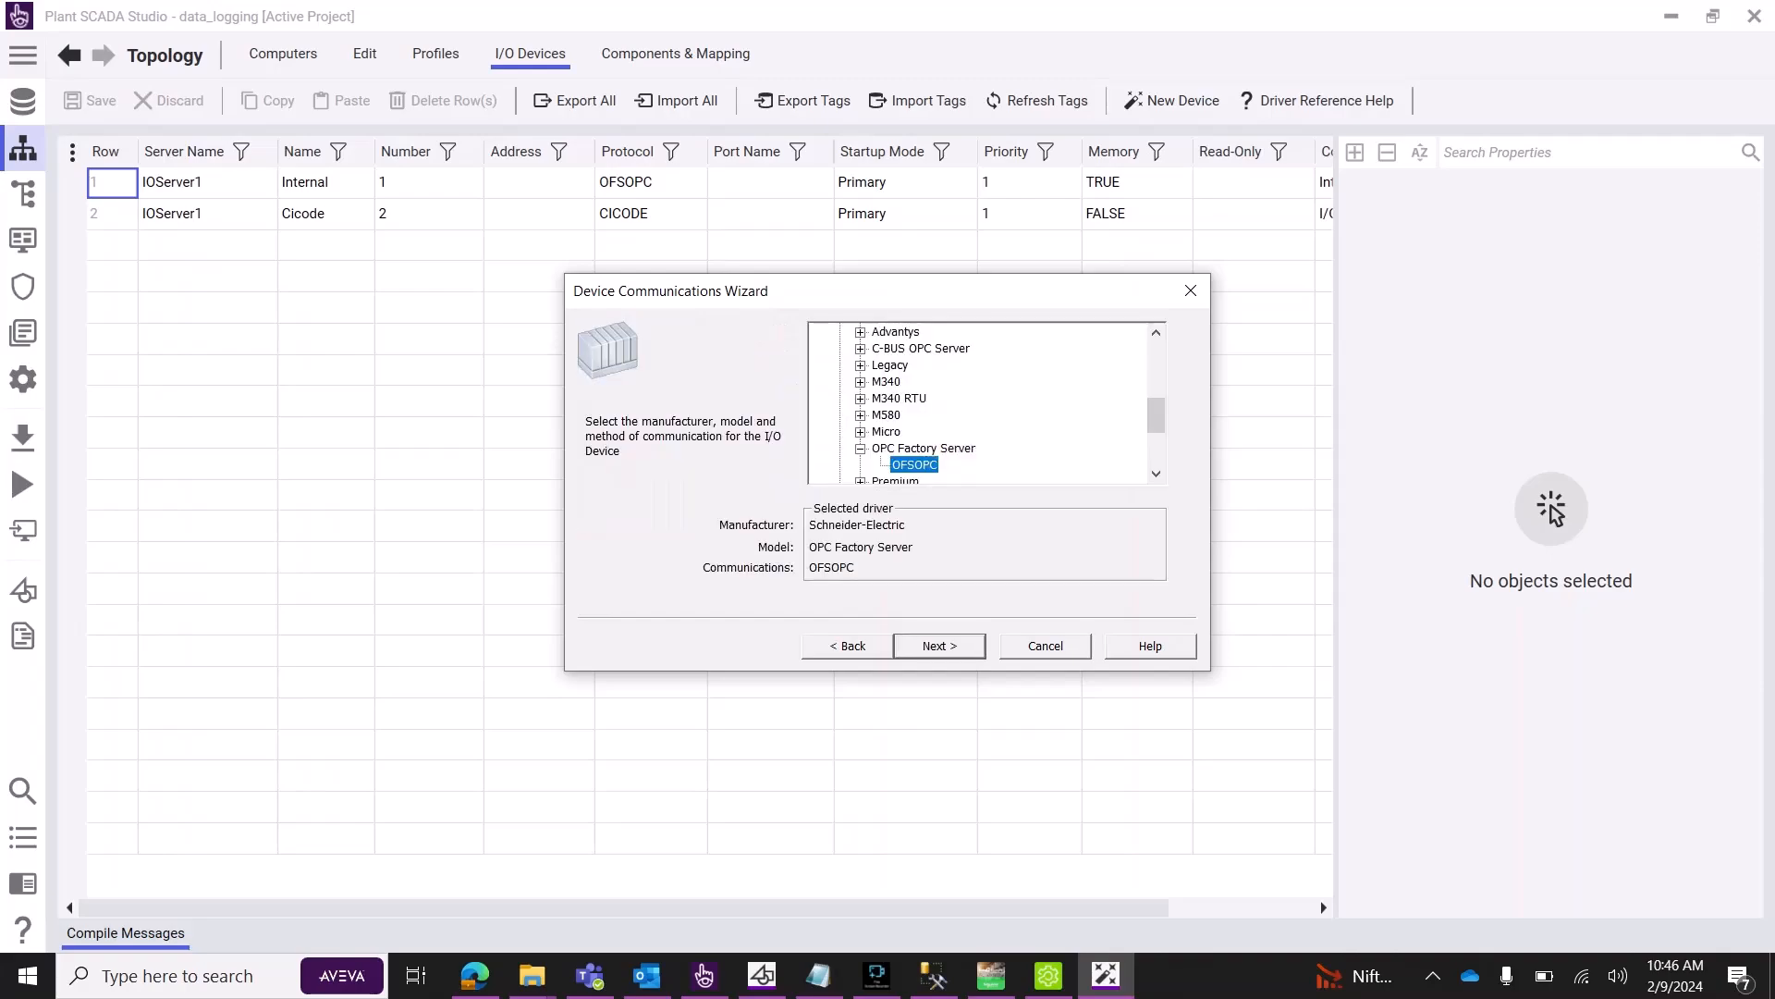
Give IODev the Micro Modbus/TCP driver at 127.0.0.1, port 502, and finish the wizard.
double_click(886, 432)
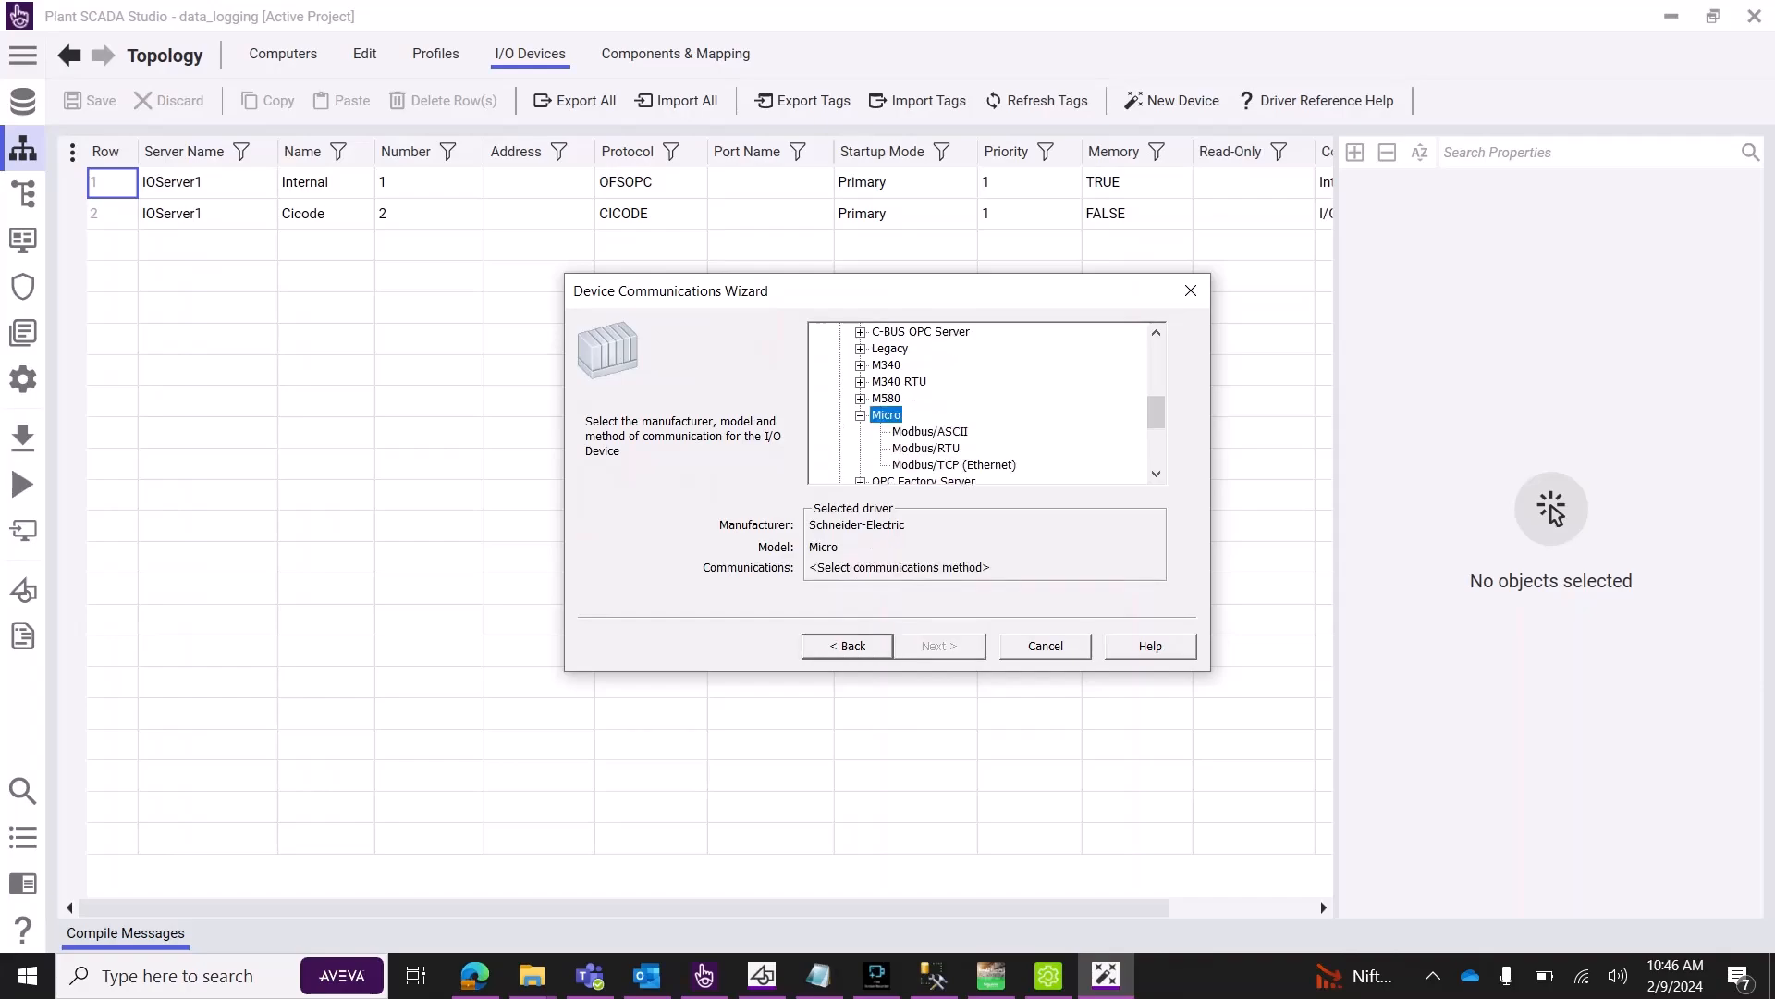
click(954, 465)
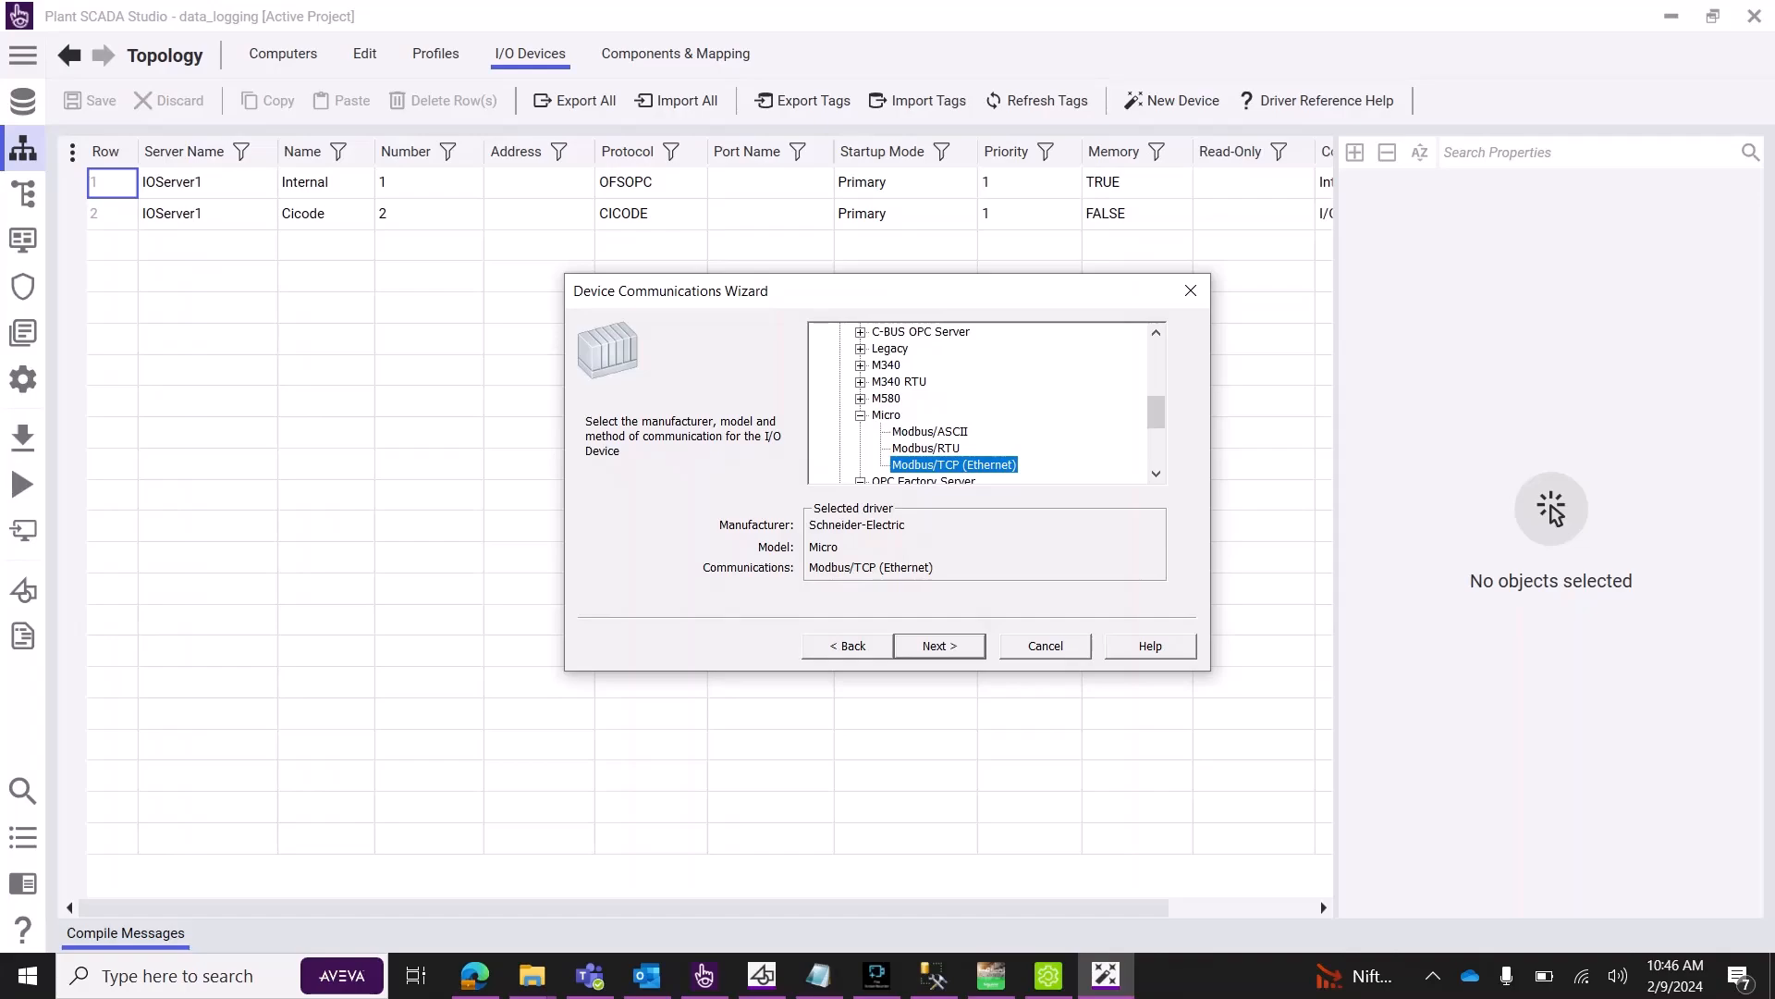
key(Return)
text(127 . )
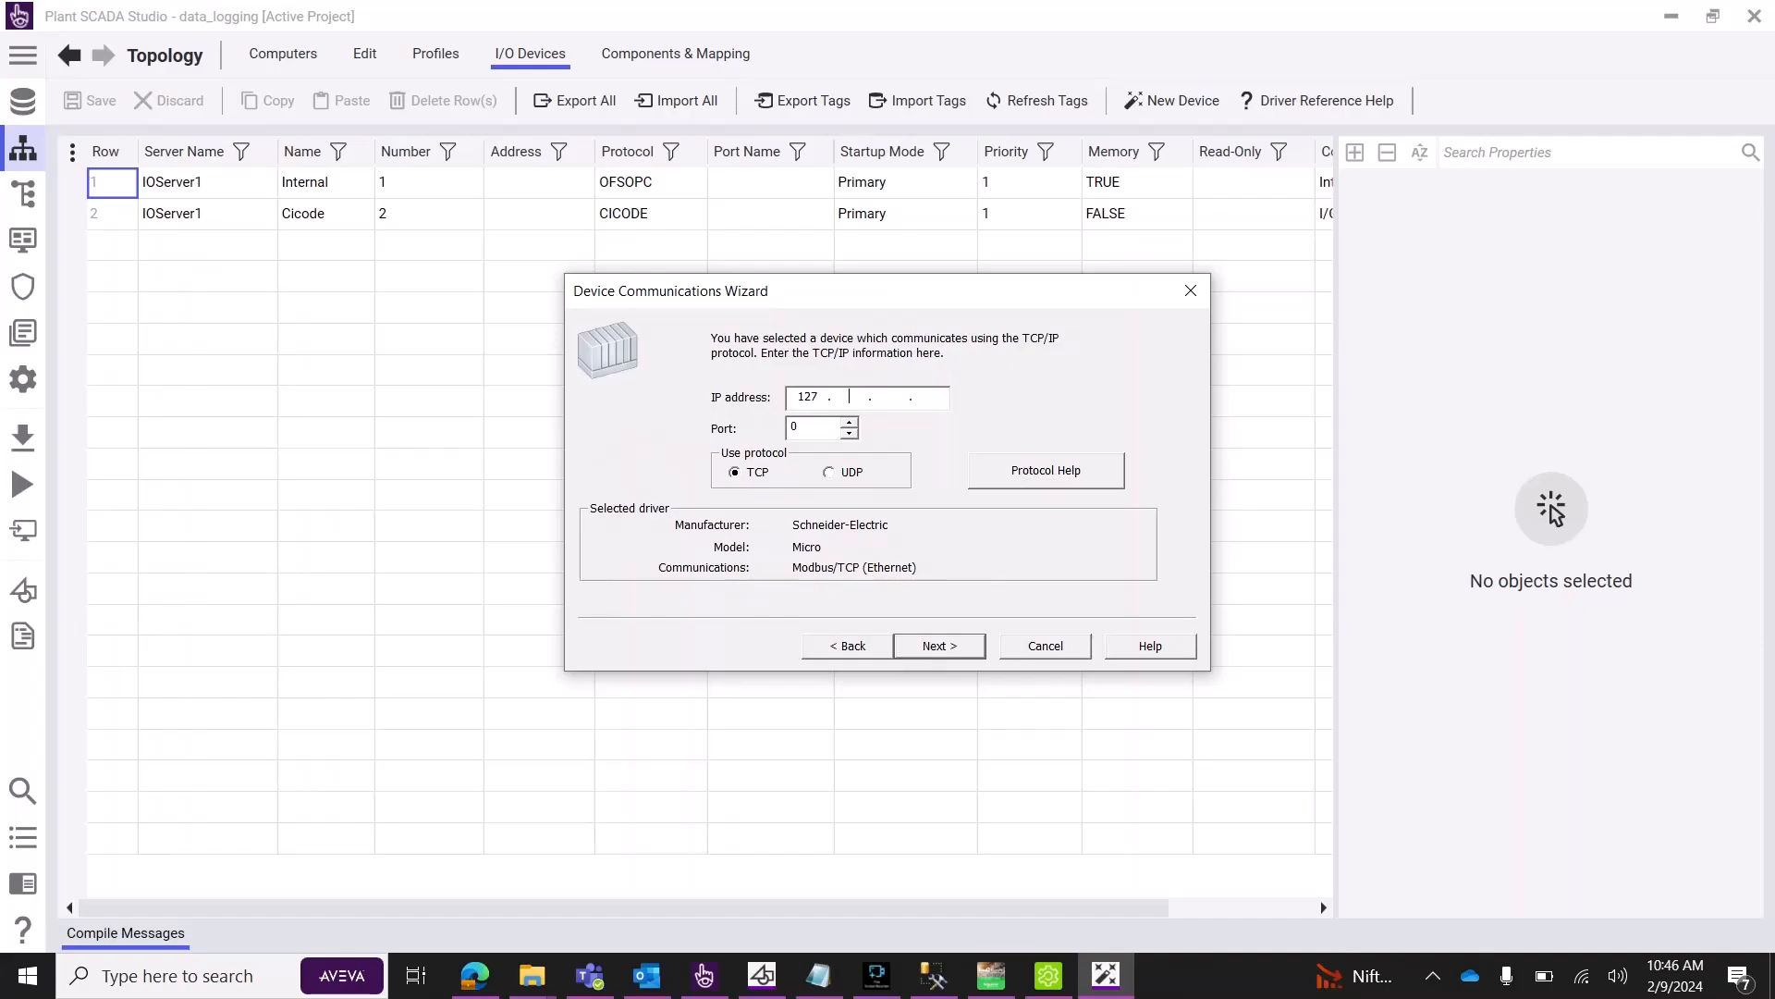
text(0 . 0)
key(Tab)
text(502)
click(940, 645)
click(940, 645)
click(940, 646)
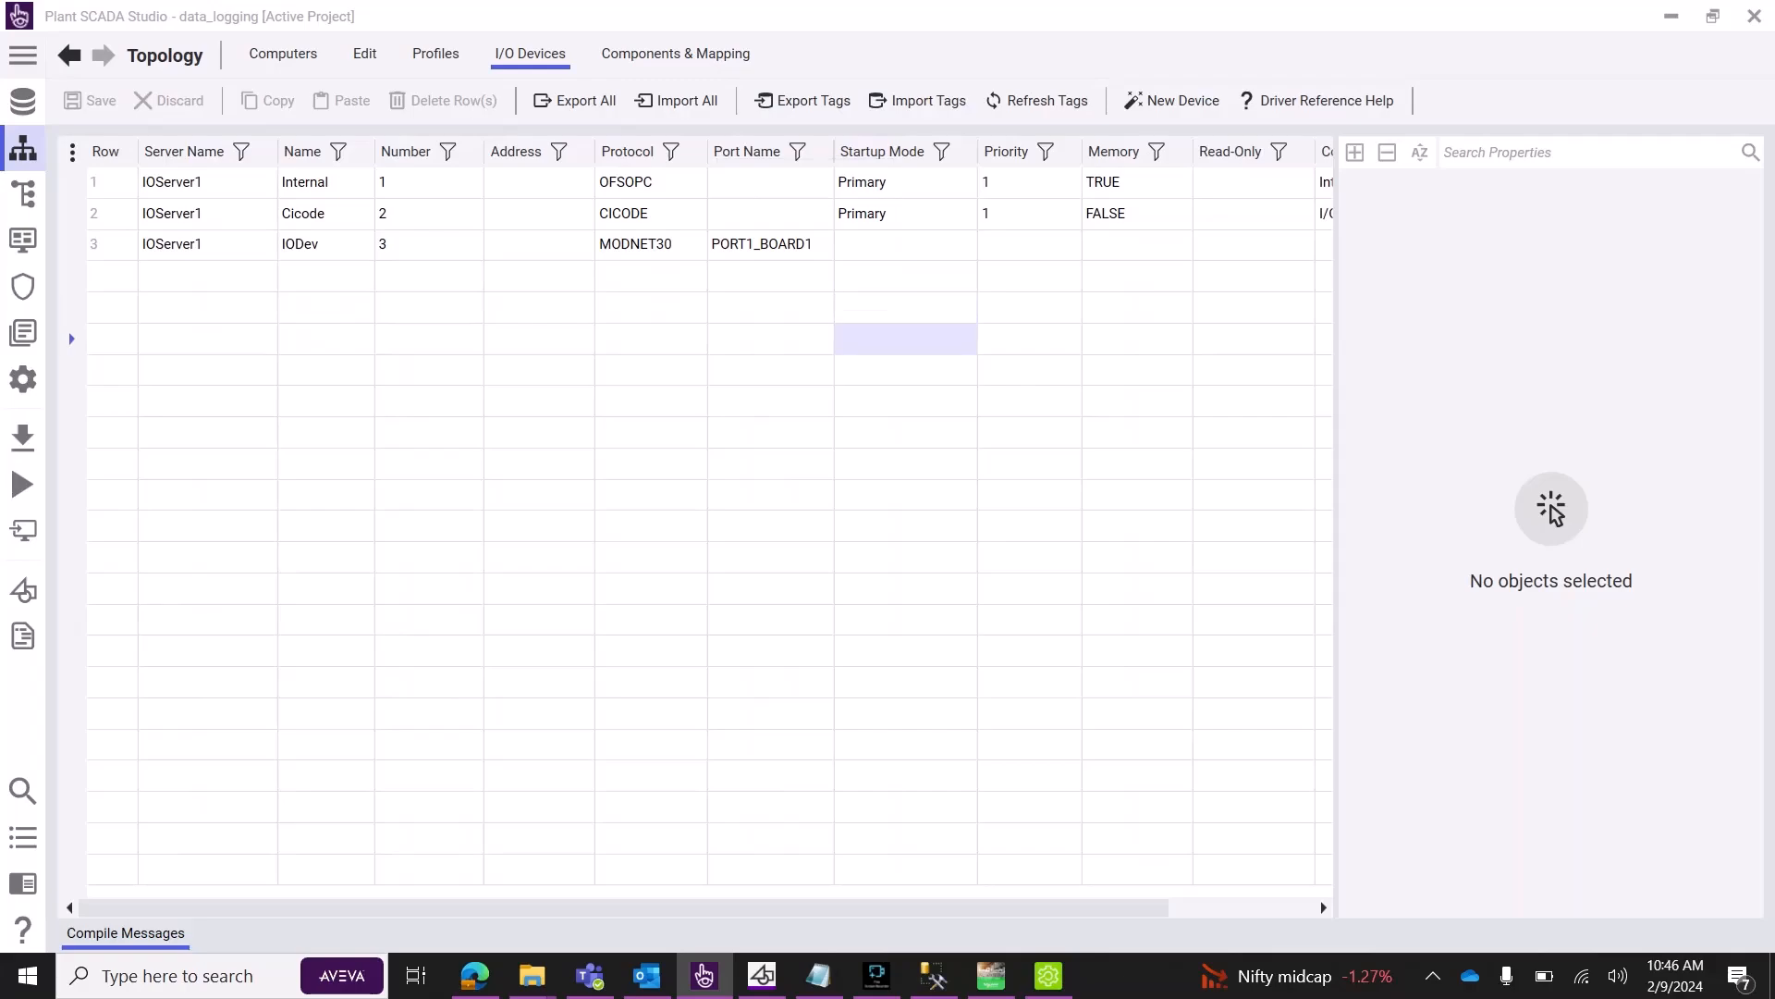
Create the equipment type Panel1 under data_logging in the Equipment Editor.
click(24, 195)
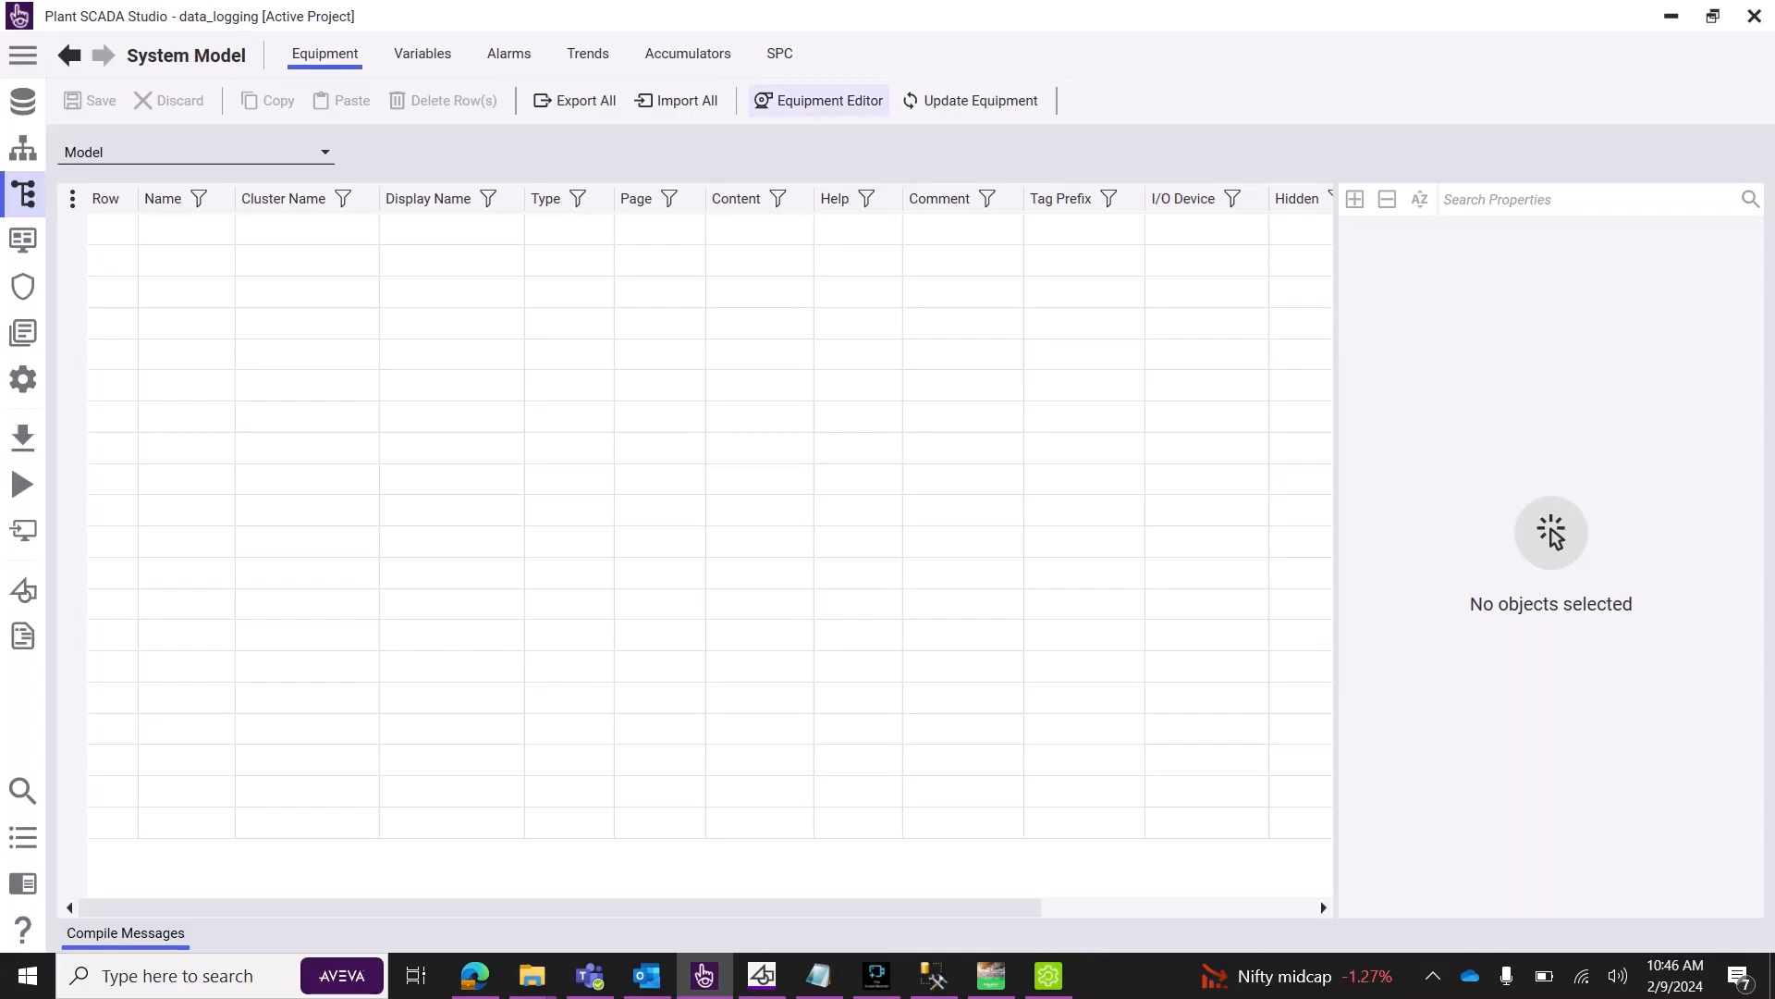
click(818, 100)
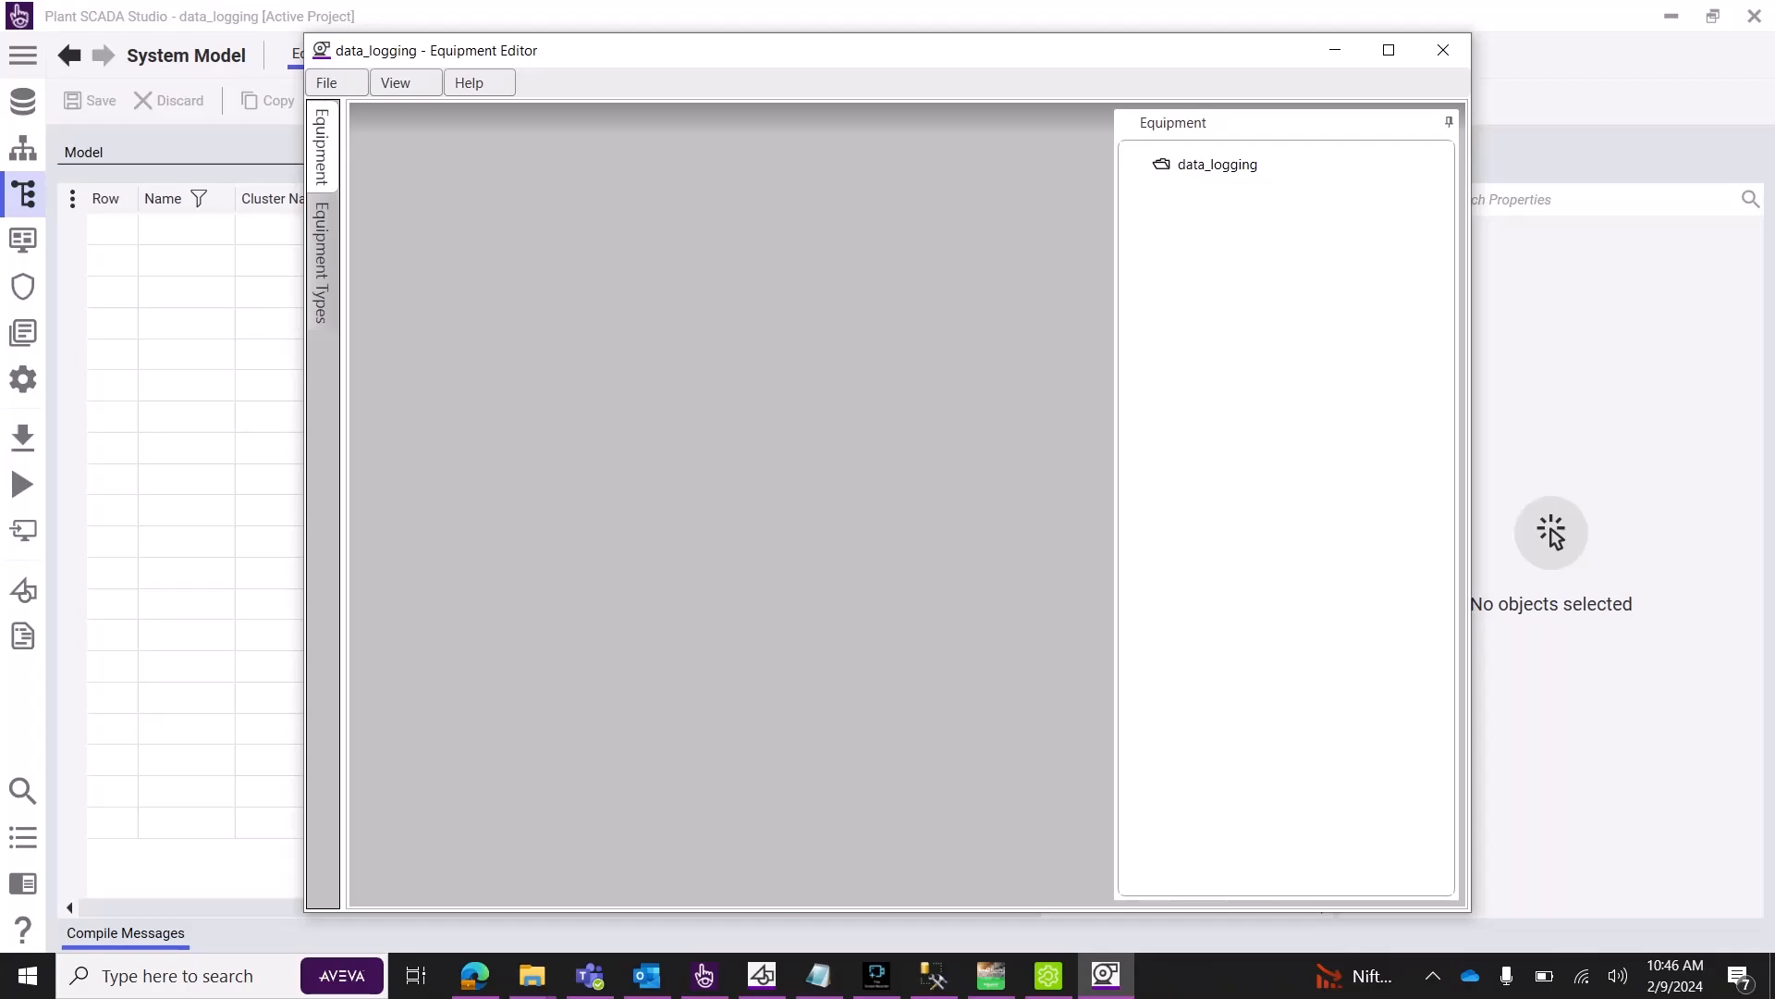
click(322, 262)
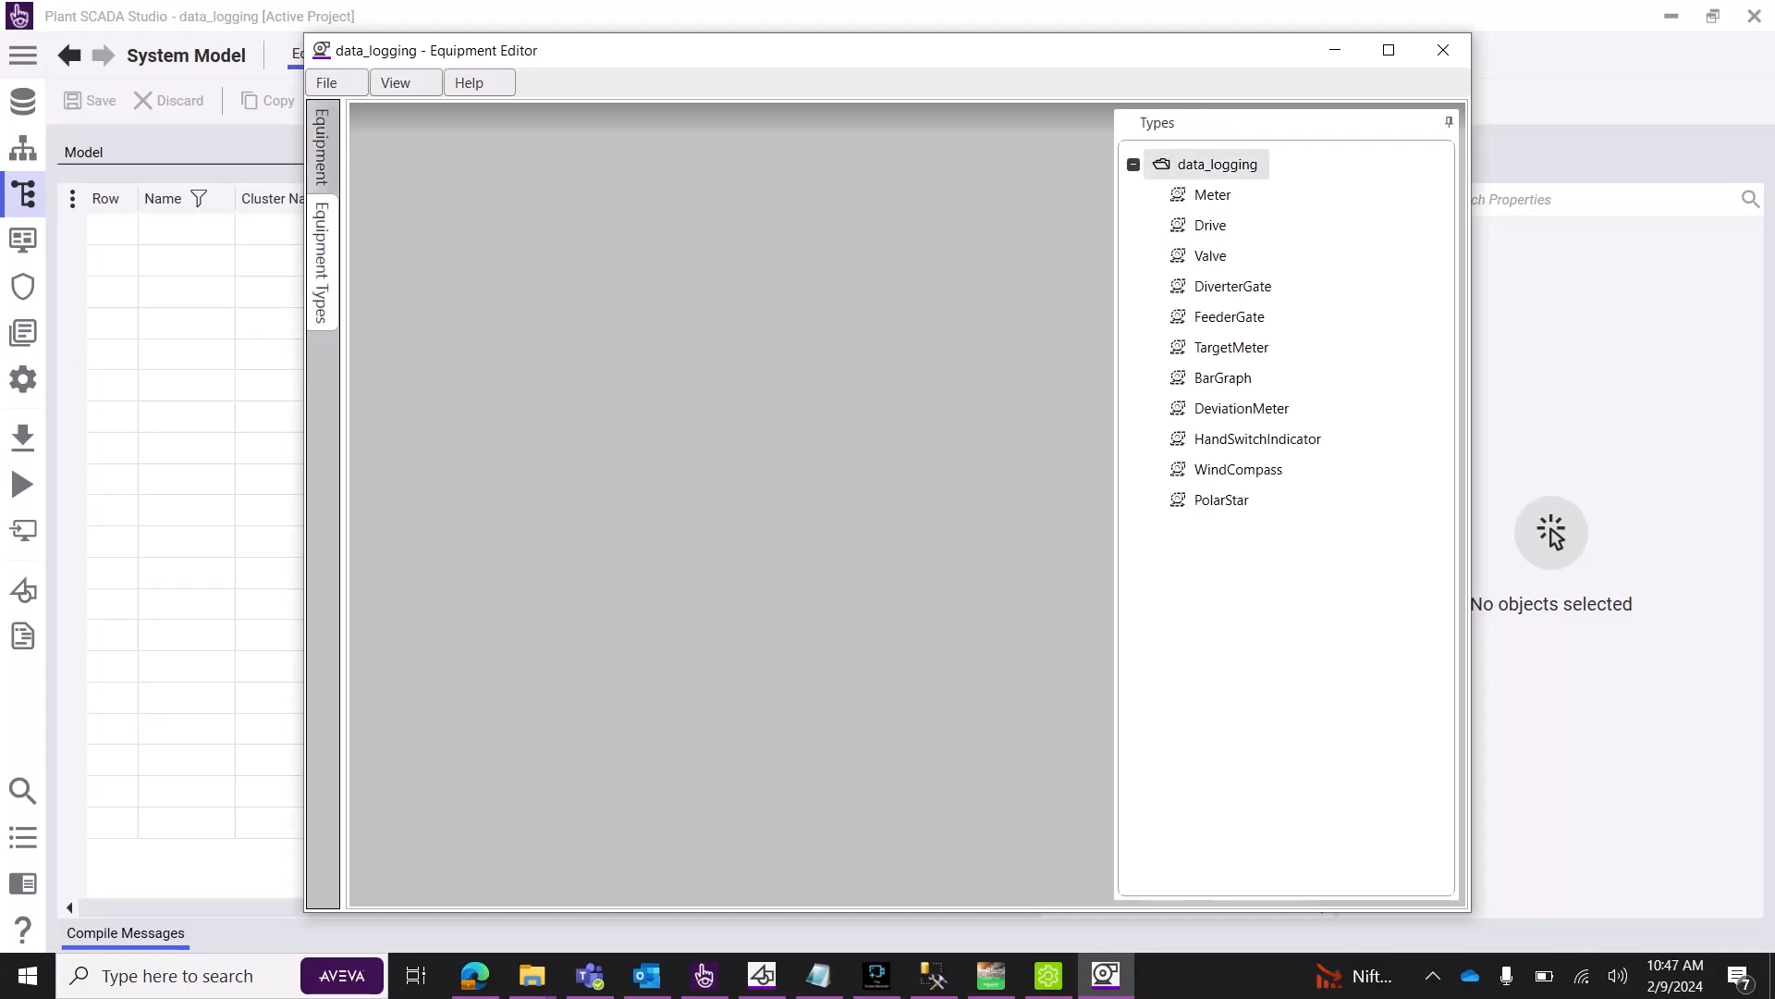
right_click(1224, 166)
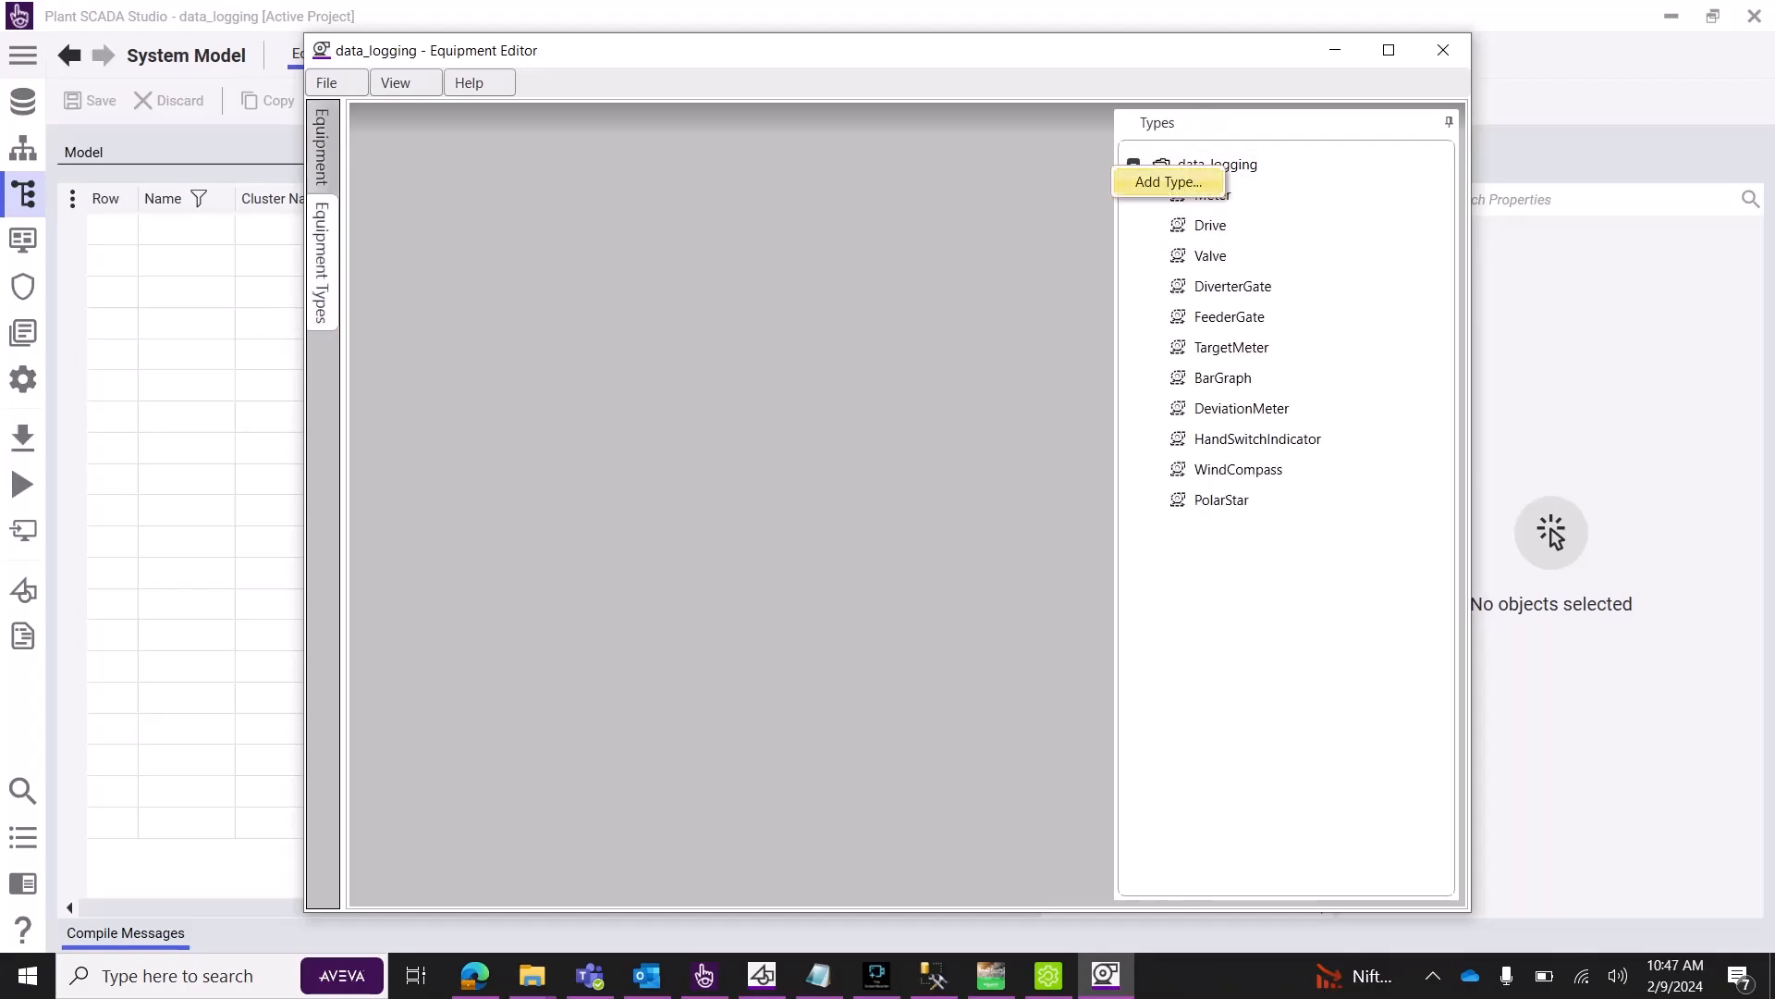
click(1169, 181)
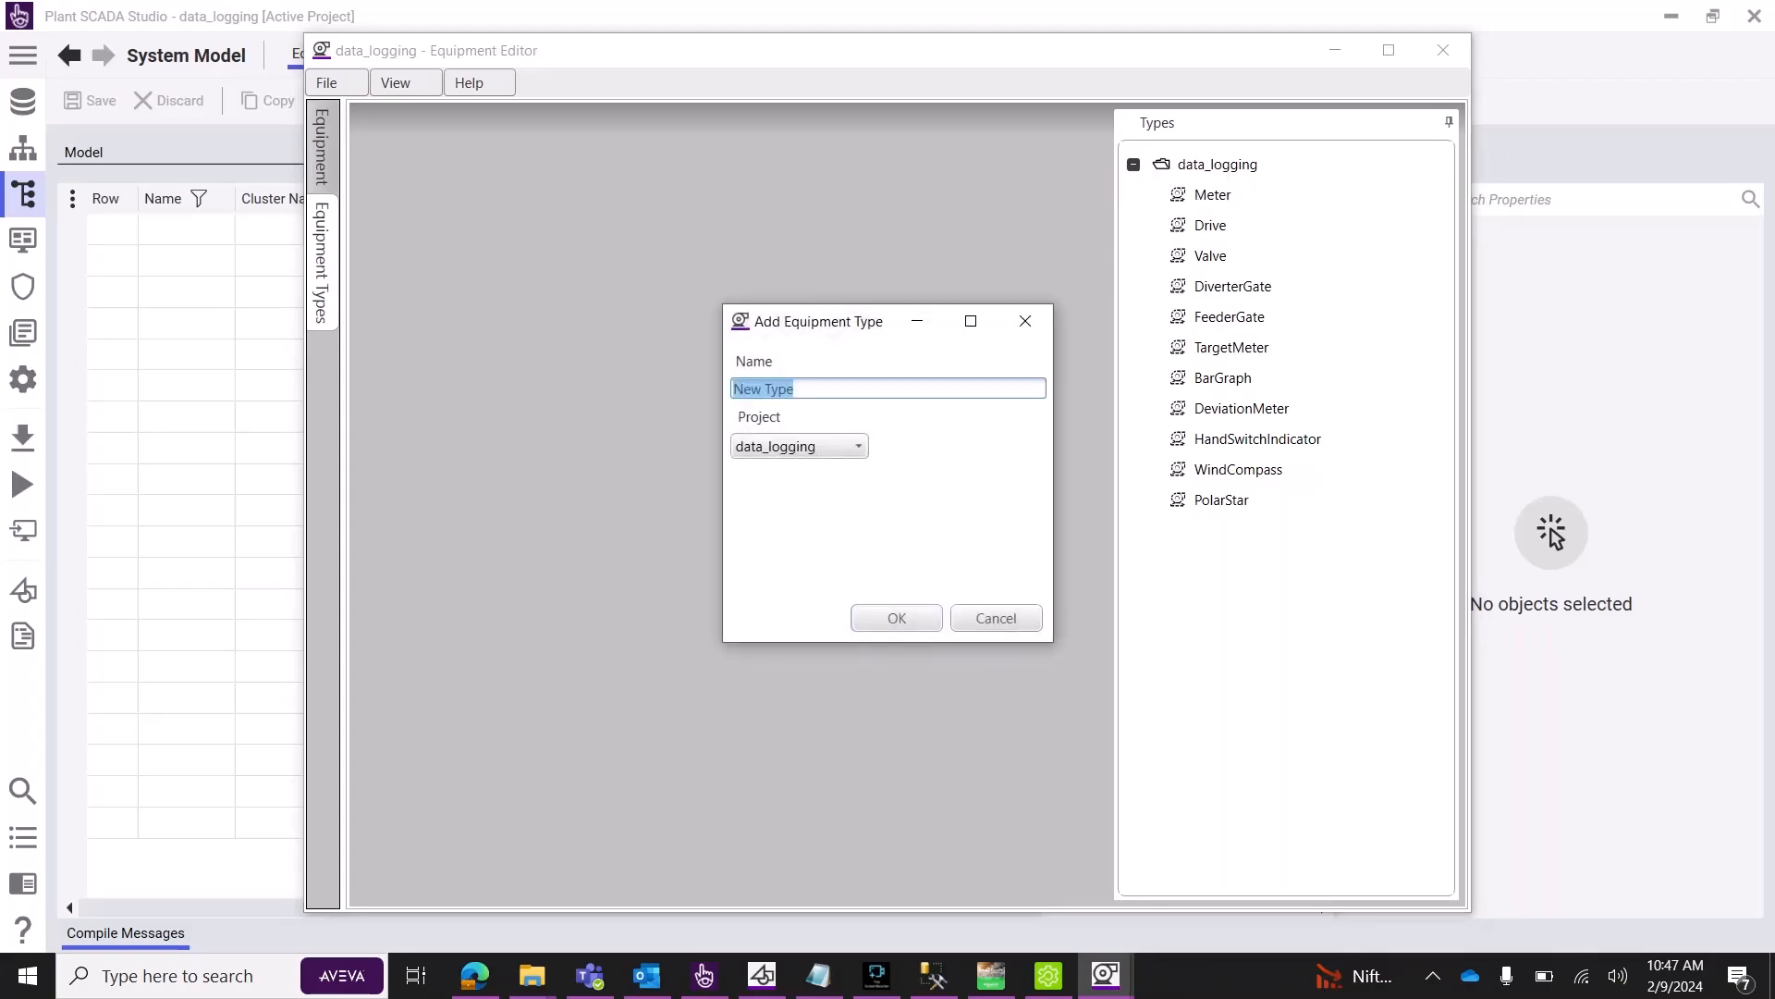
text(dev)
key(BackSpace)
key(BackSpace)
key(BackSpace)
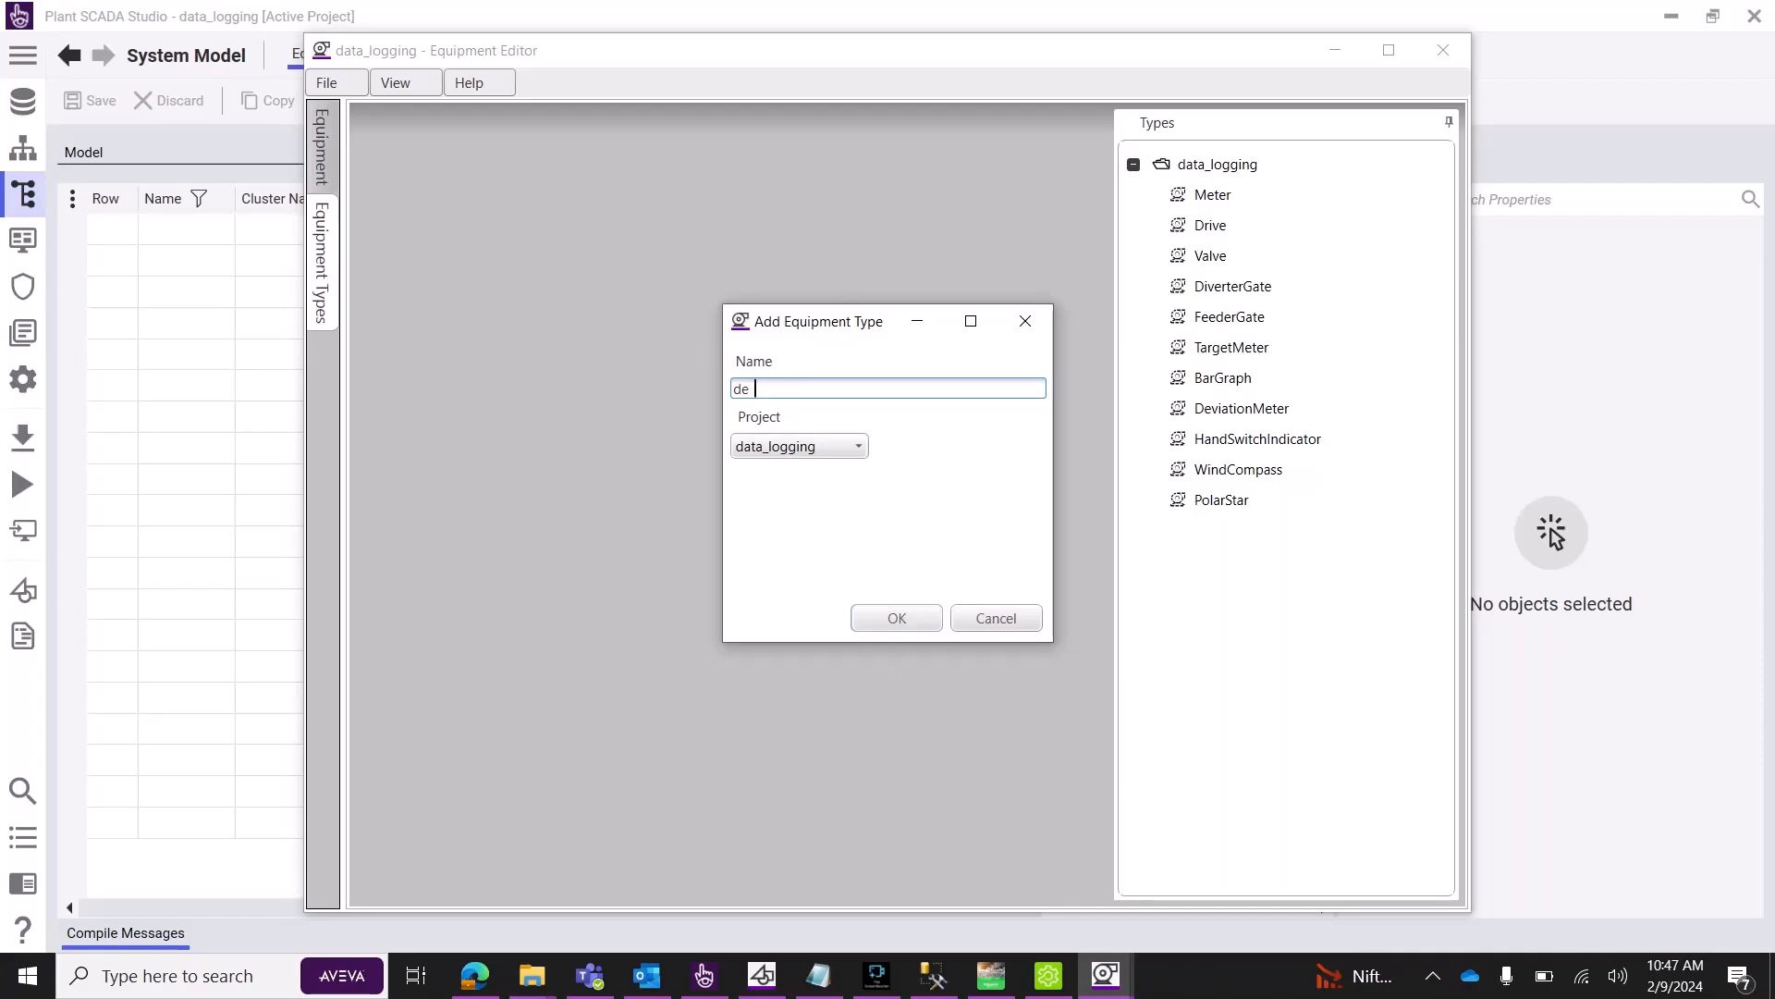
text(Panel1)
key(Return)
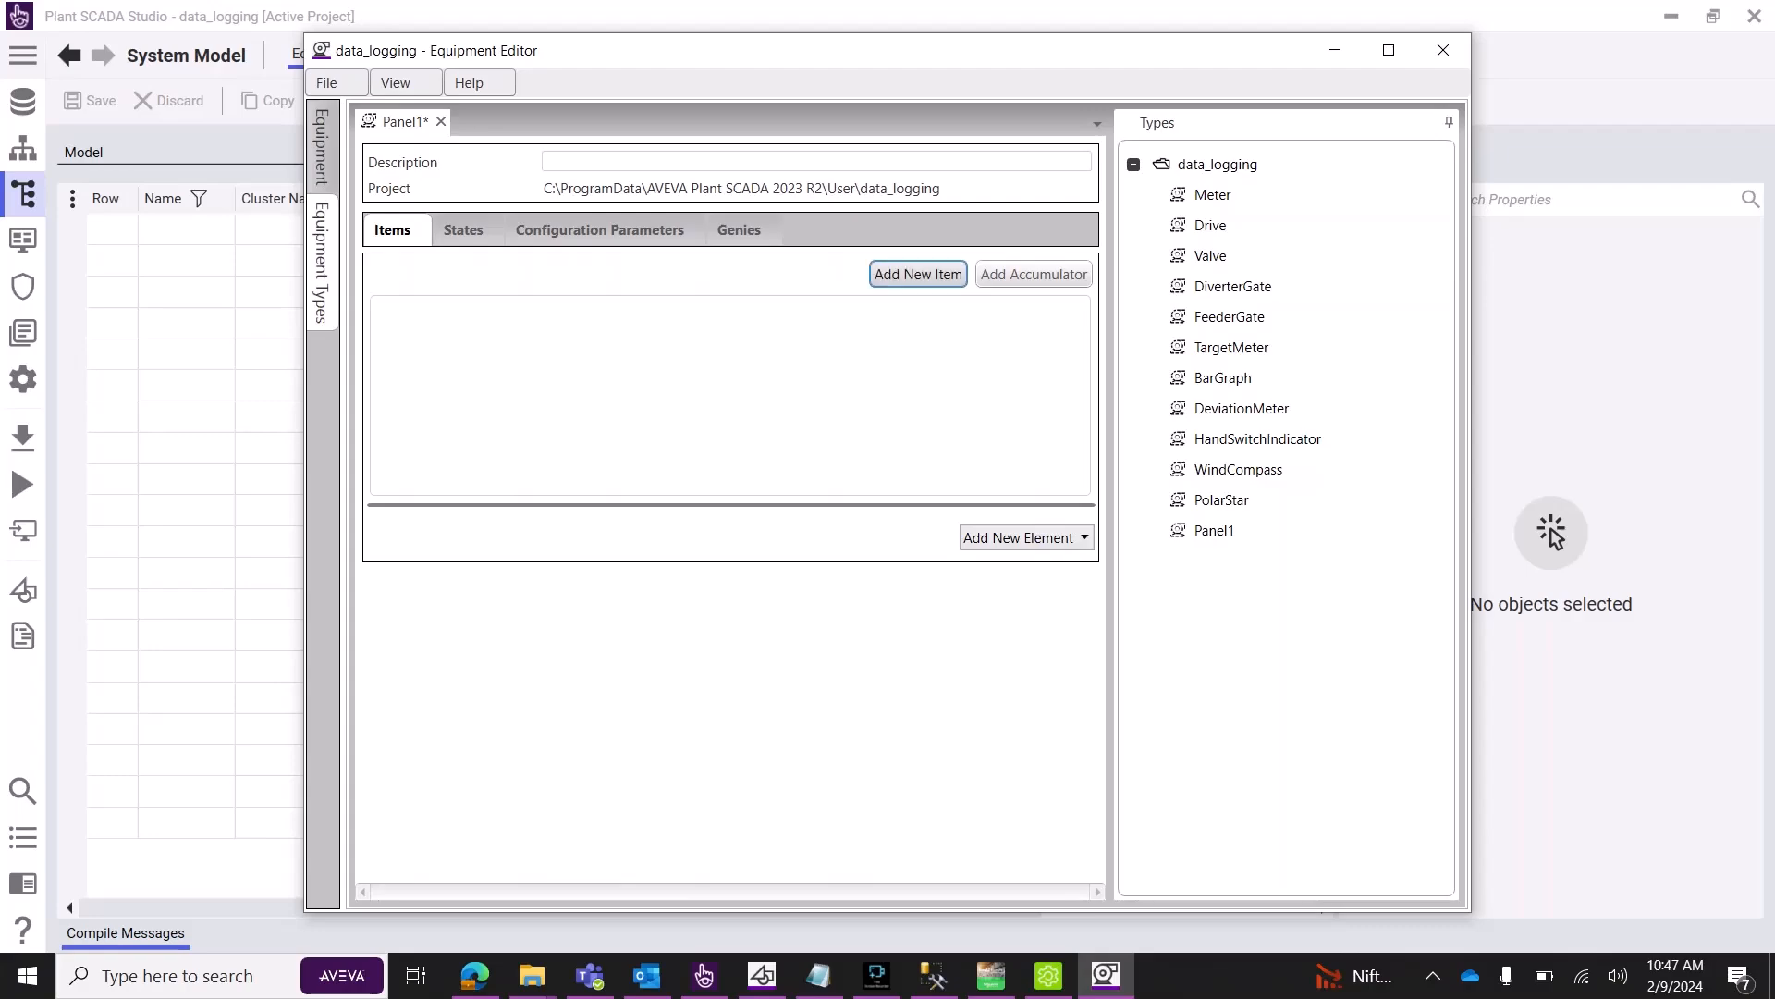
Add Panel1 items Start and stop, with stop set to DIGITAL on IODev.
click(918, 274)
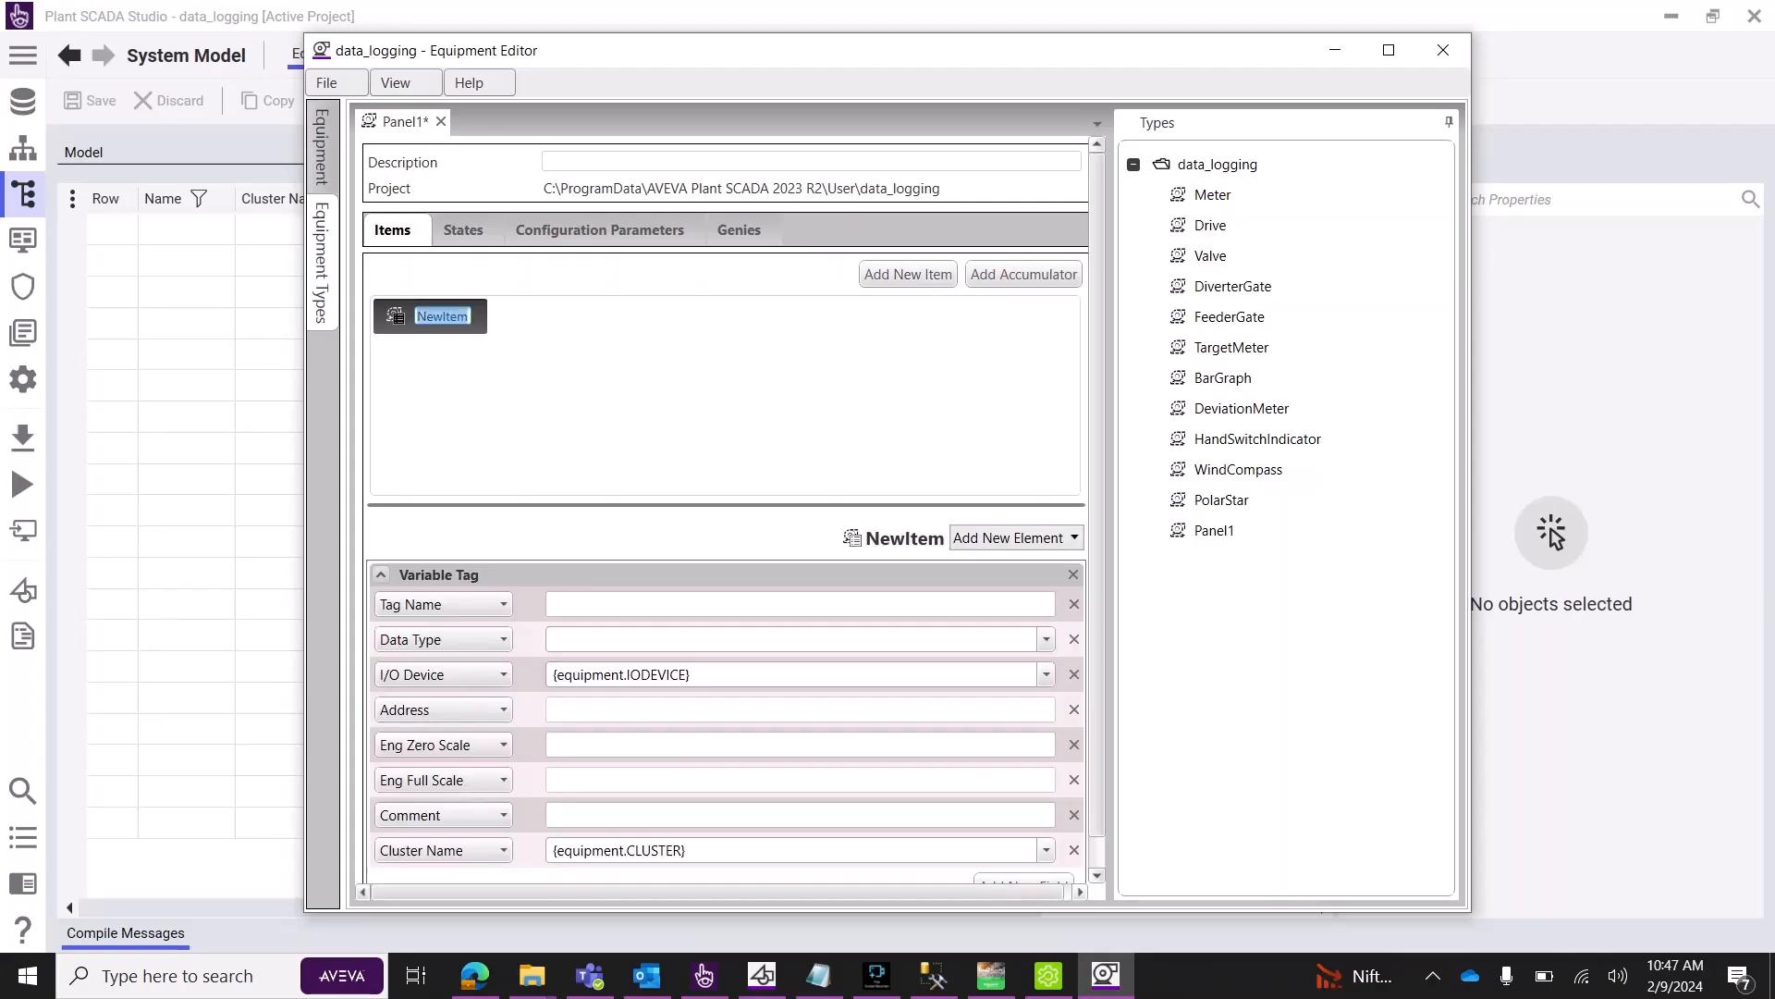
text(Start)
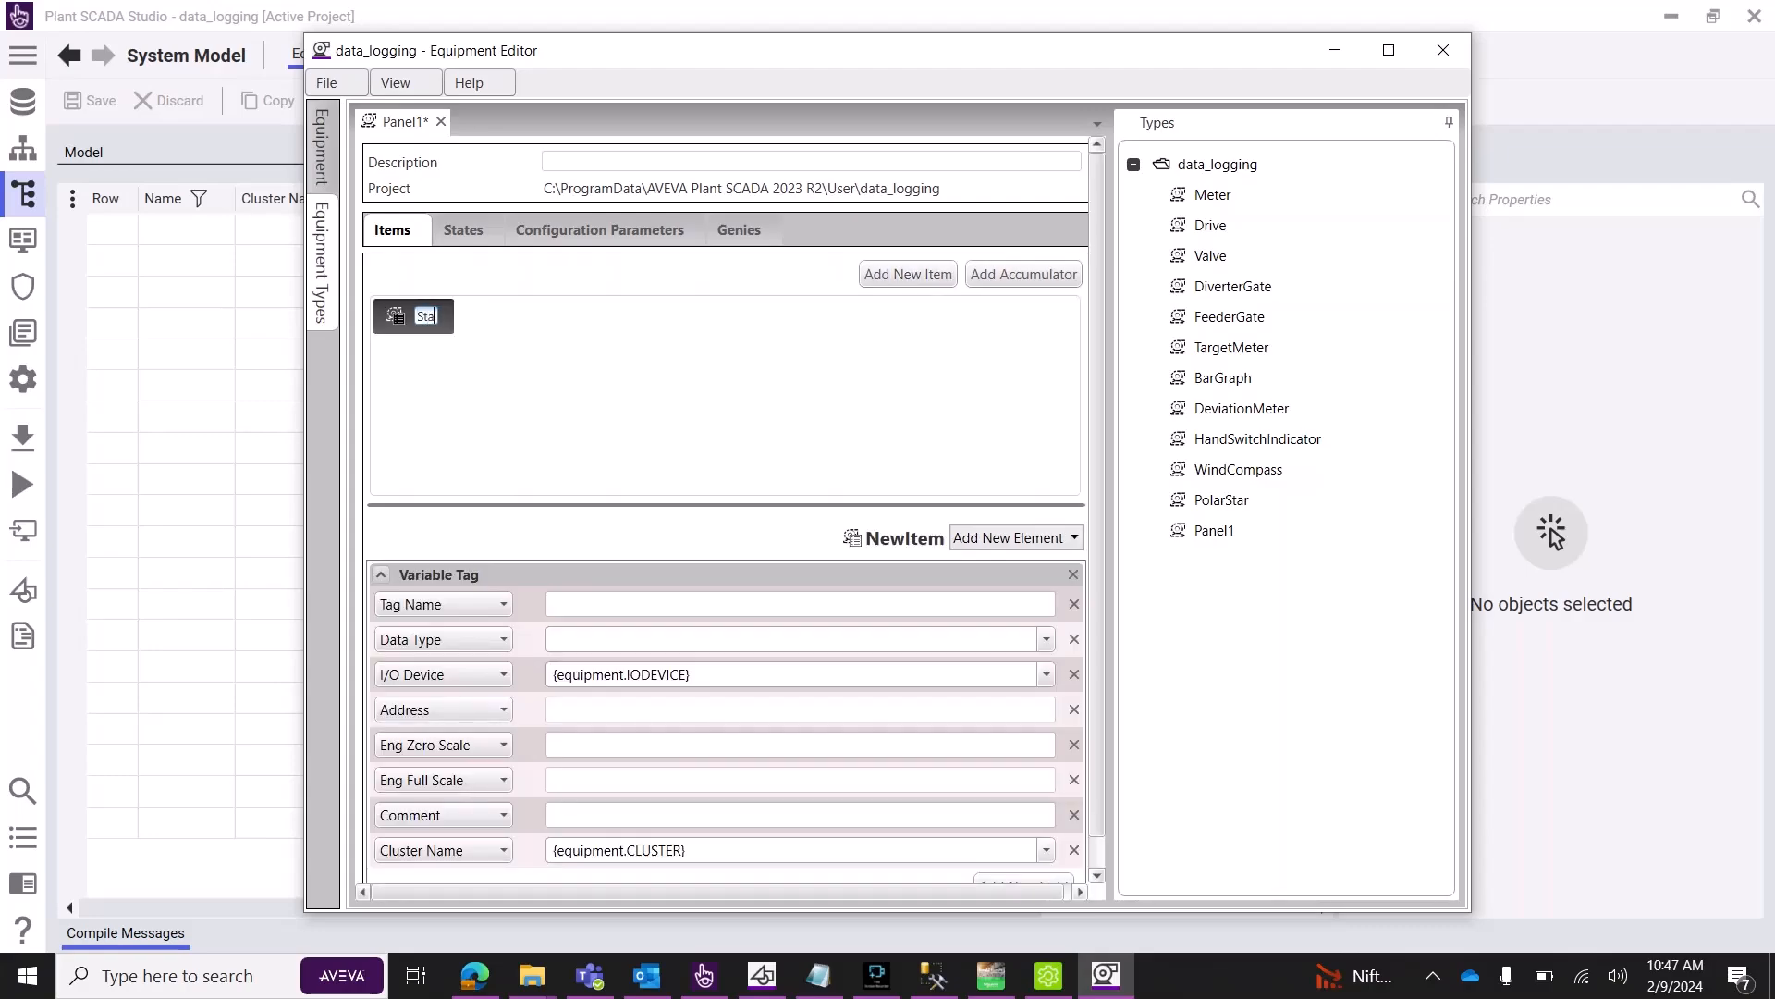
key(Return)
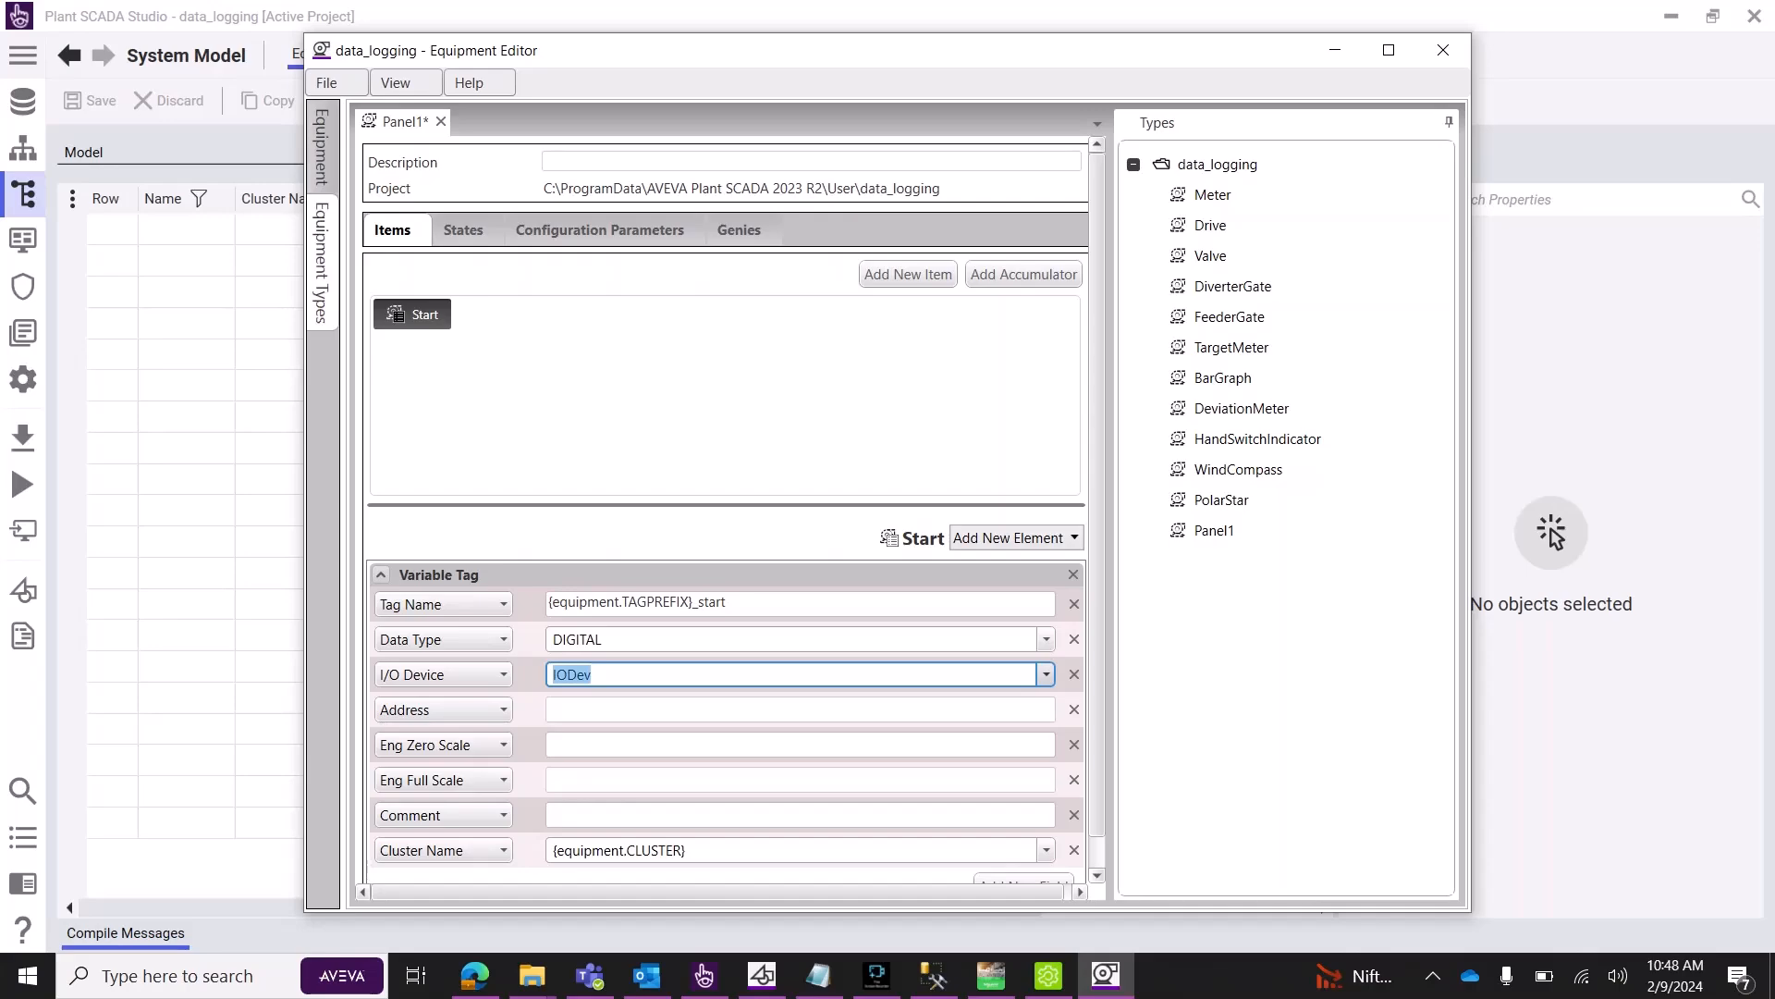
click(725, 407)
click(907, 274)
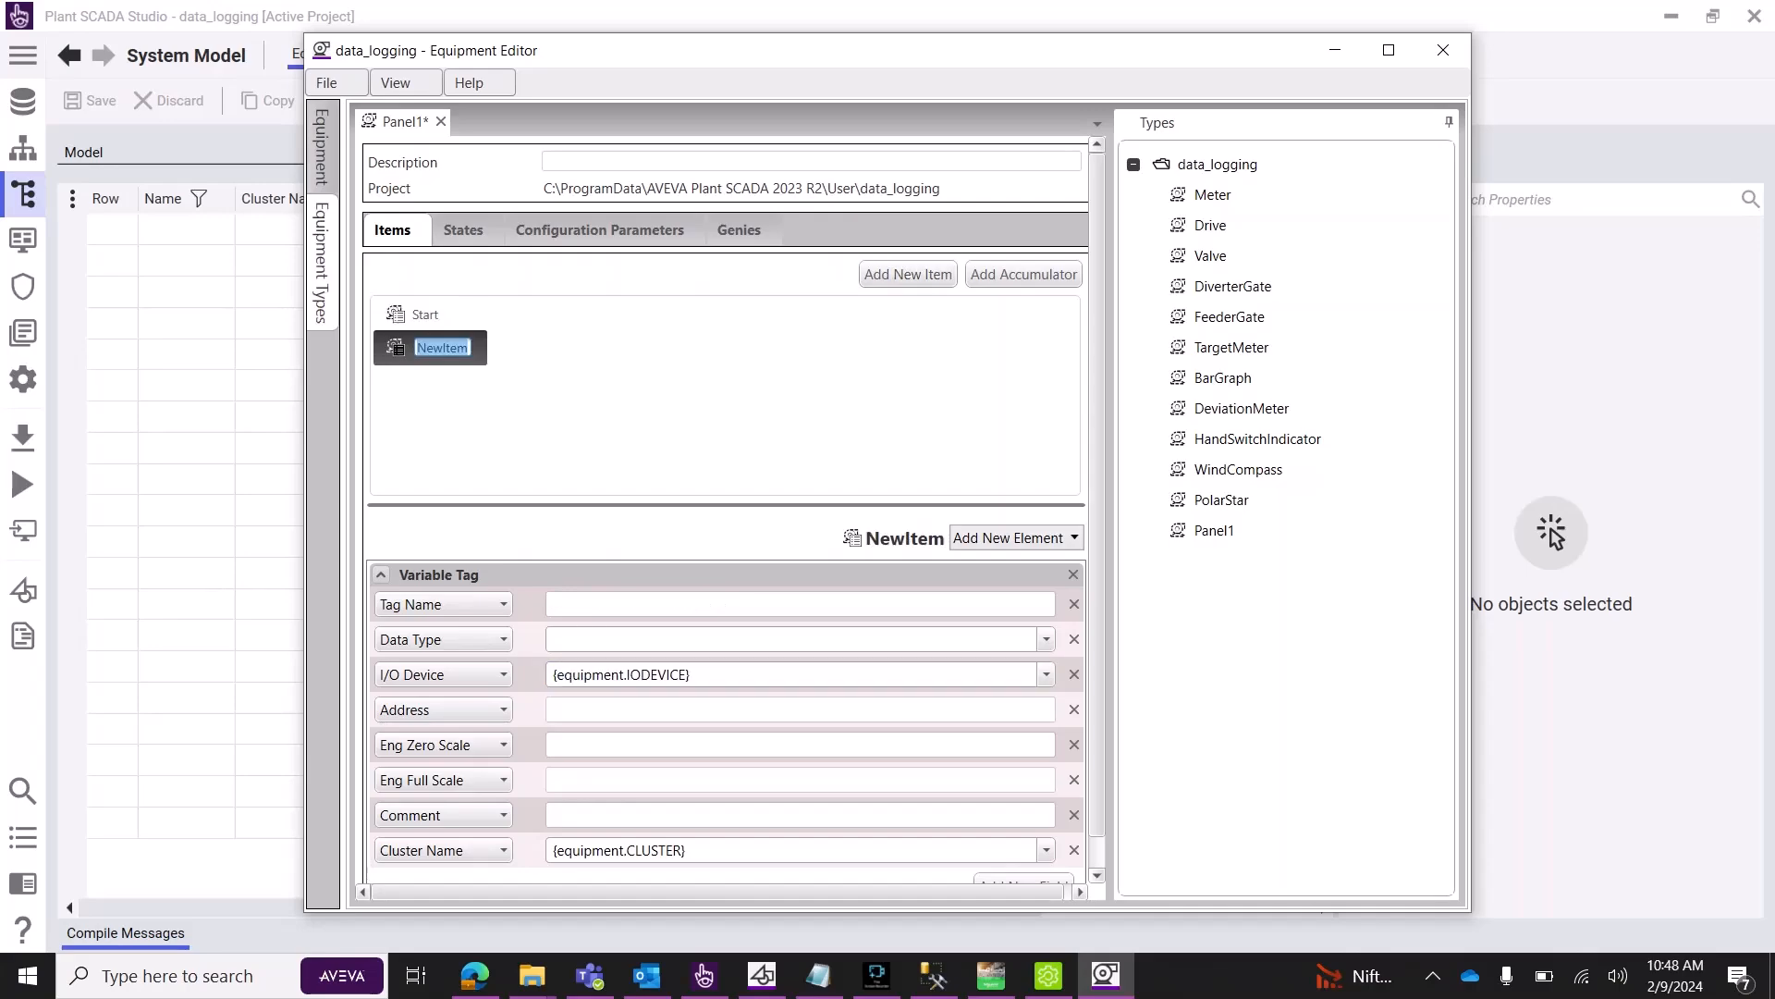
text(stop)
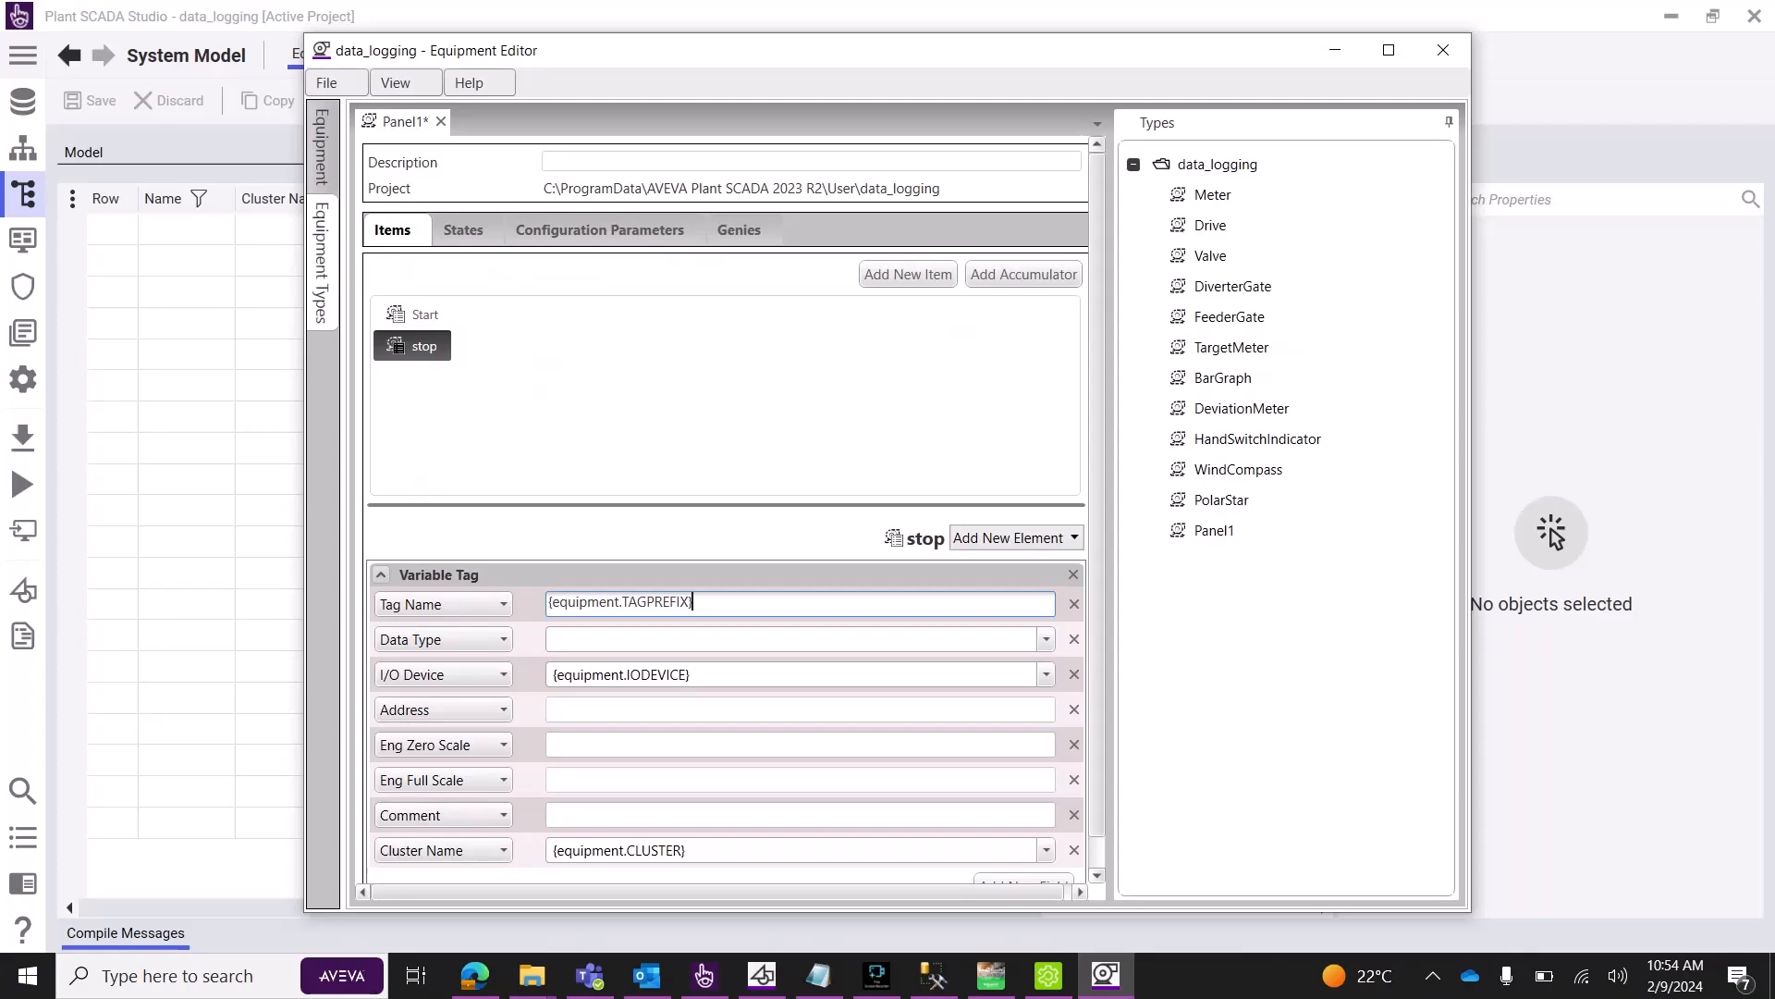
text(_stop)
click(1046, 639)
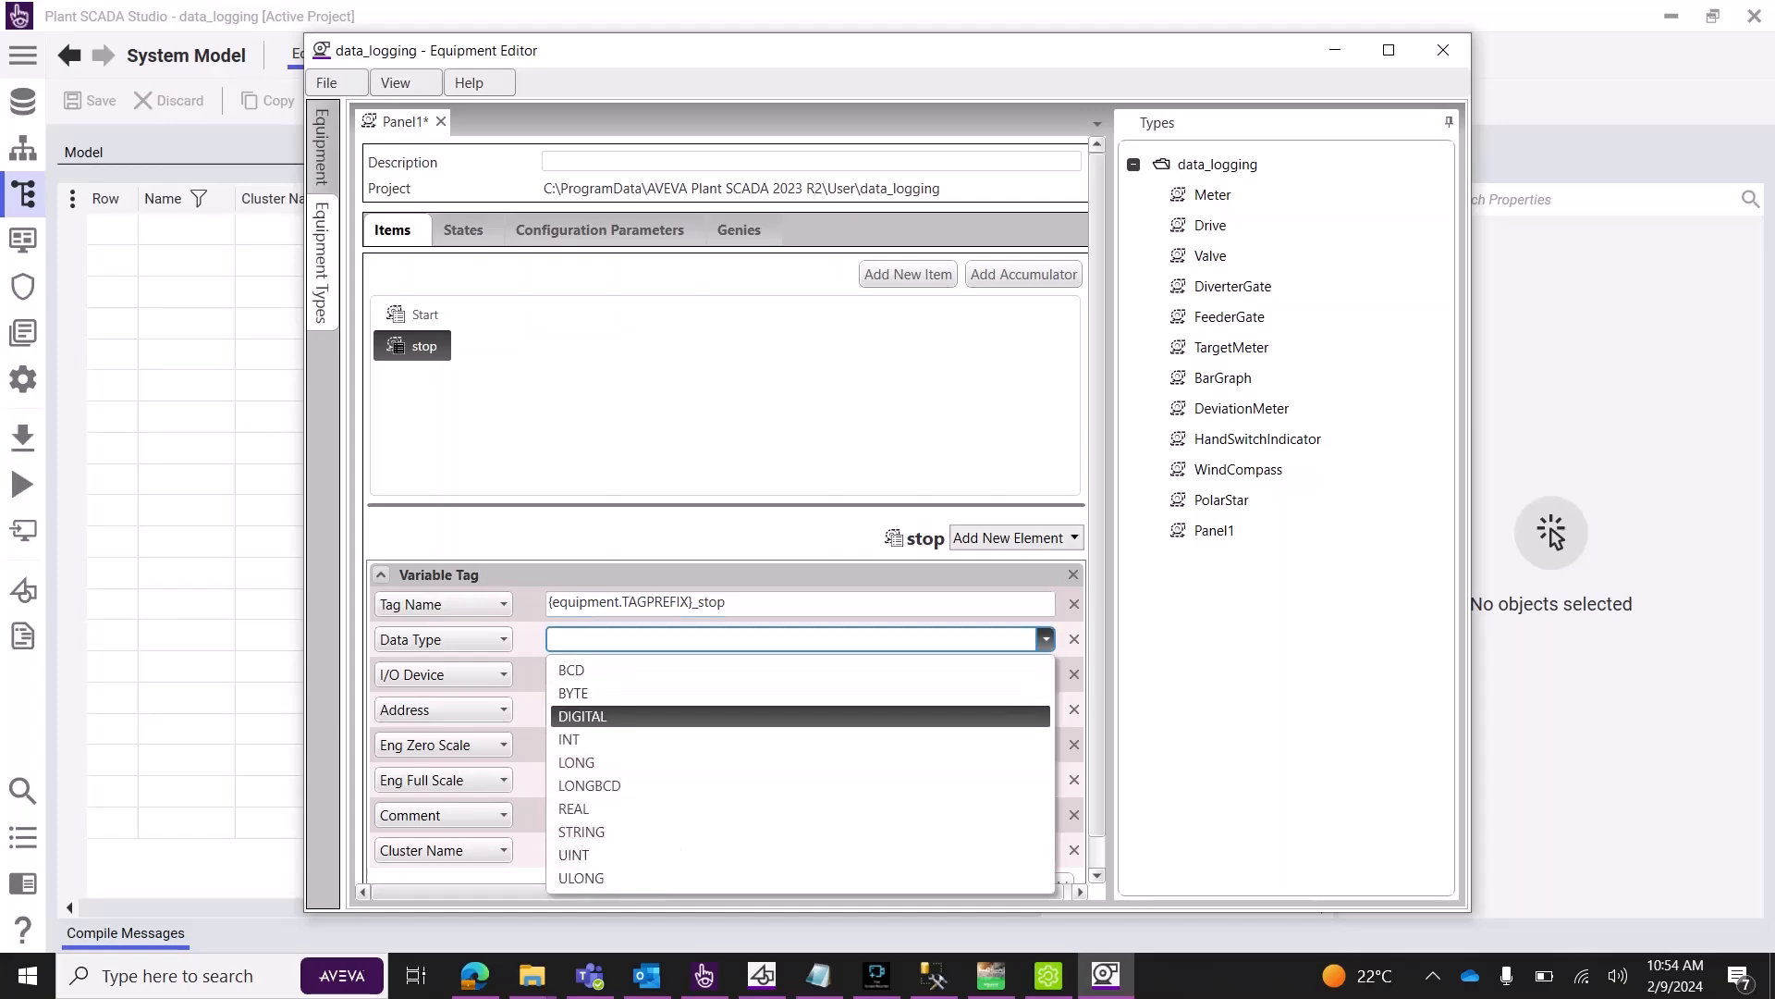
click(801, 716)
click(1046, 675)
click(801, 752)
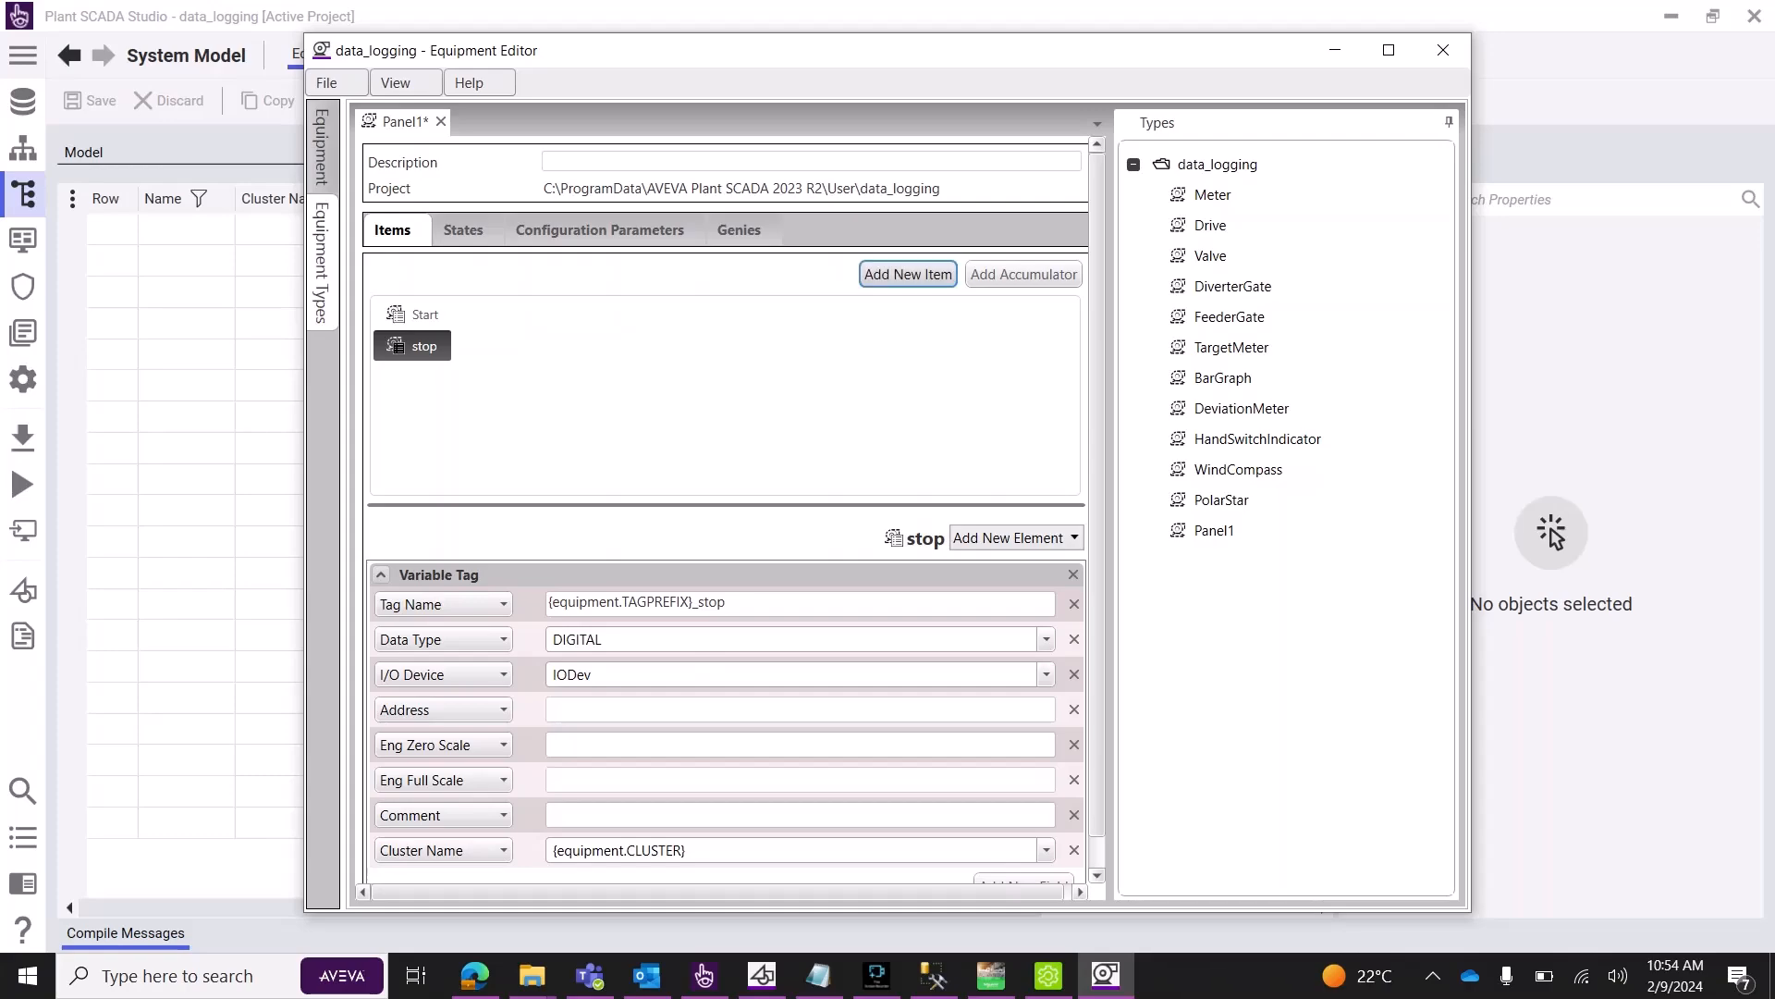
Add the Panel1 item speed1 as INT on IODev.
click(908, 274)
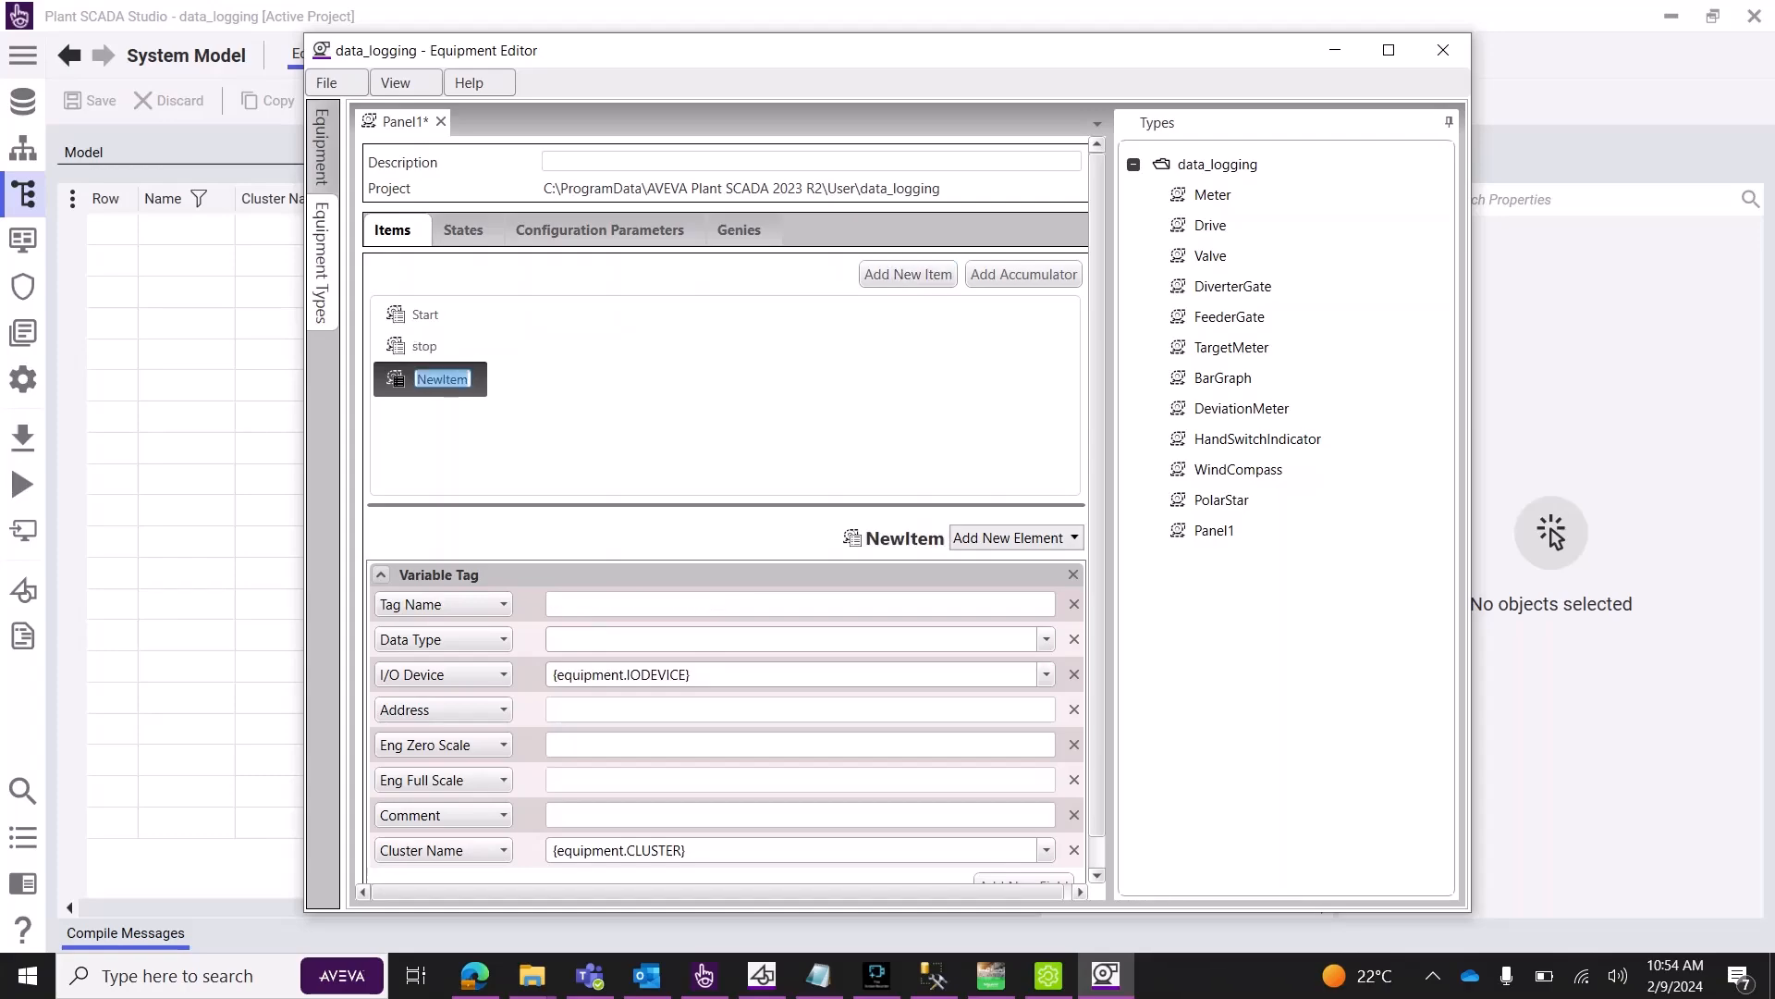
text(speed1)
key(Return)
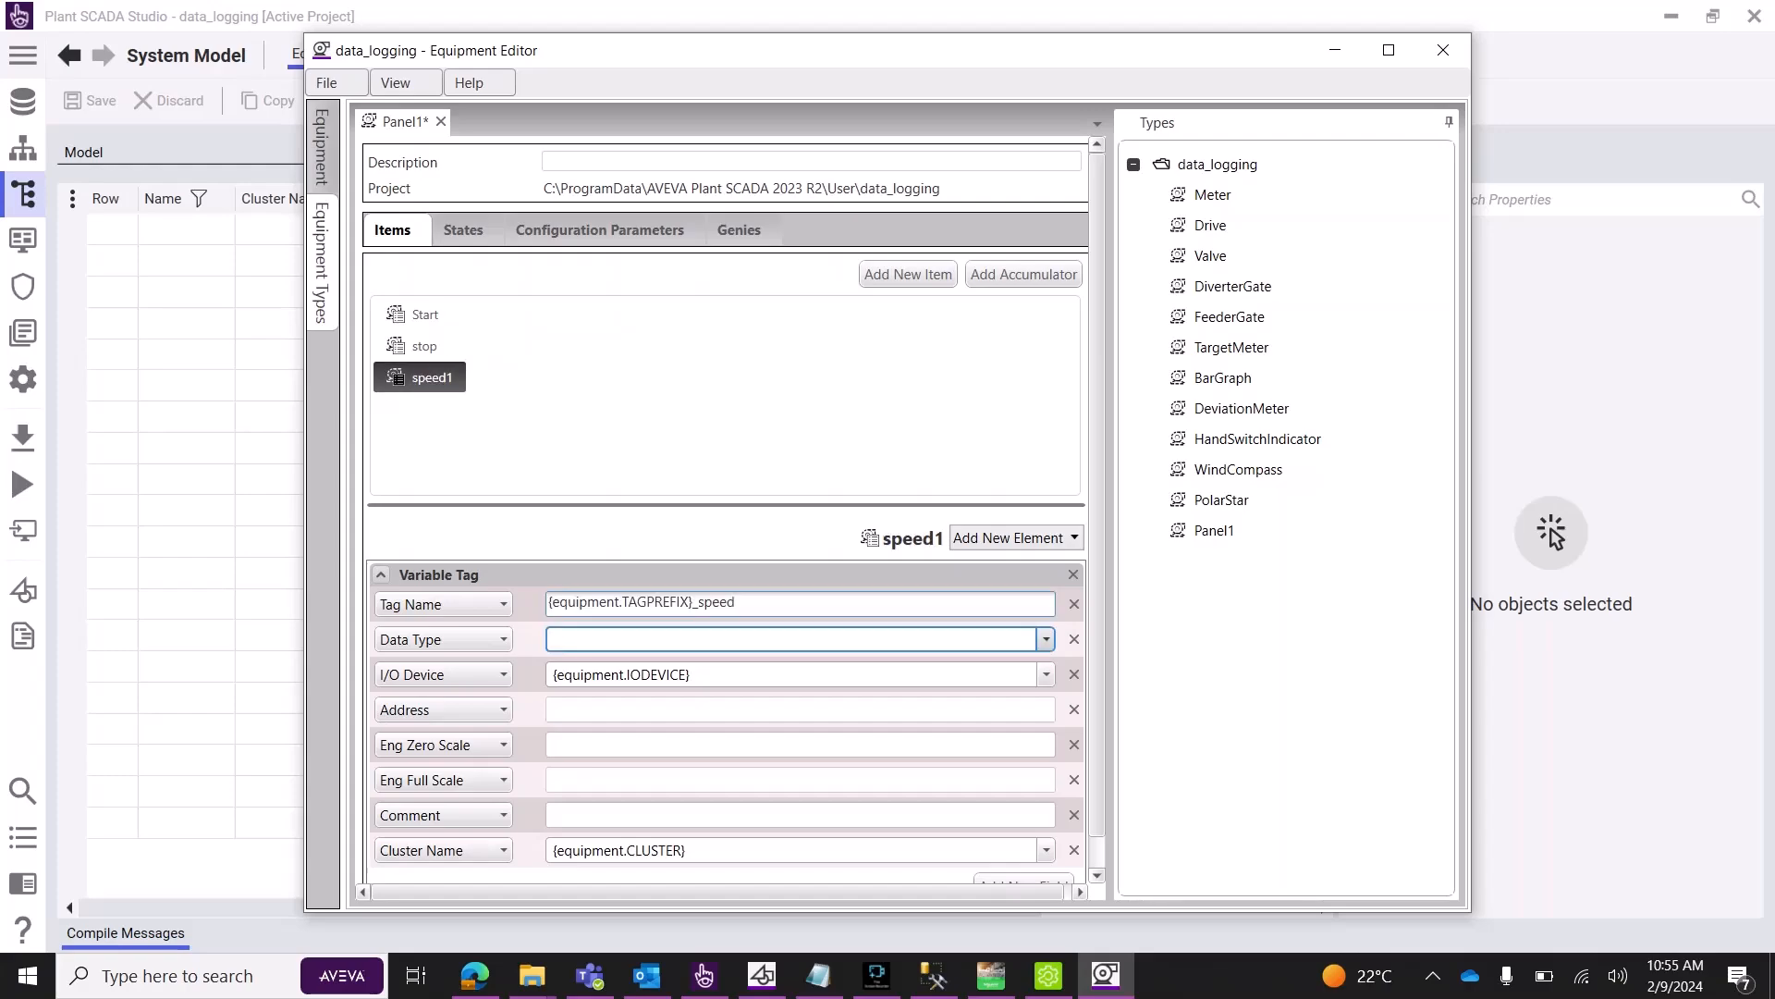
click(1046, 639)
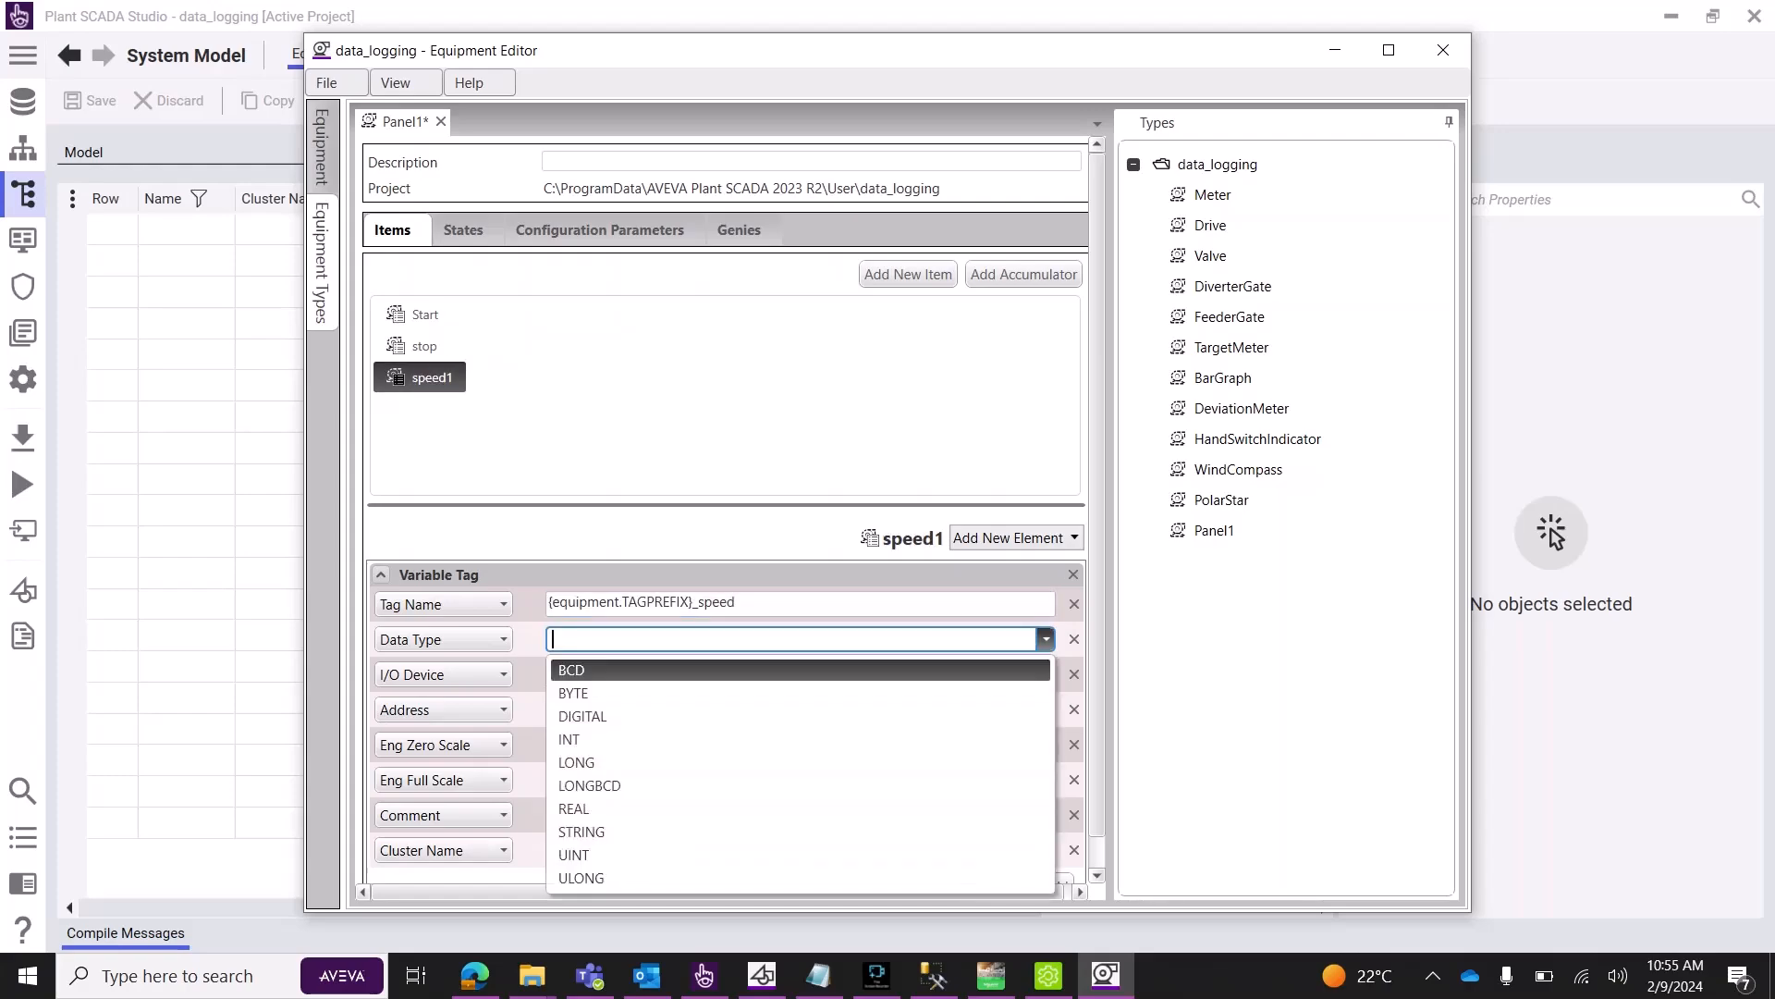
click(800, 716)
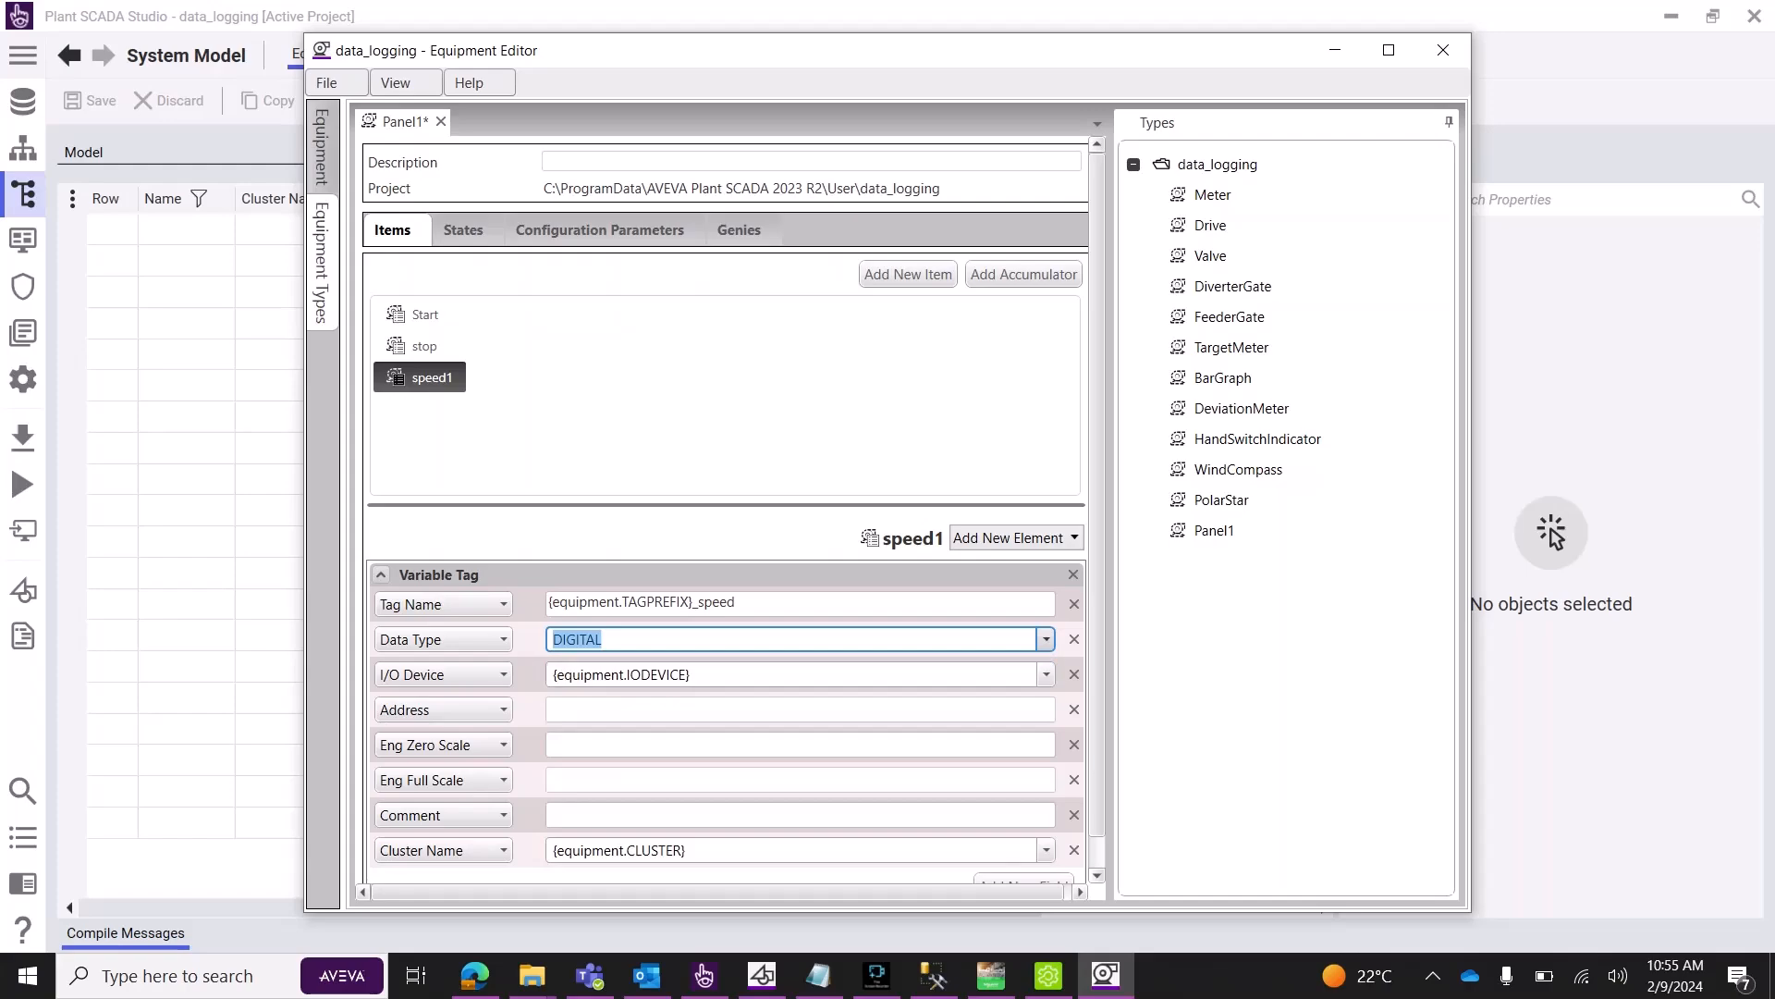
key(alt+Down)
key(Down)
key(Return)
key(Tab)
key(alt+Down)
key(Down)
key(Down)
key(Down)
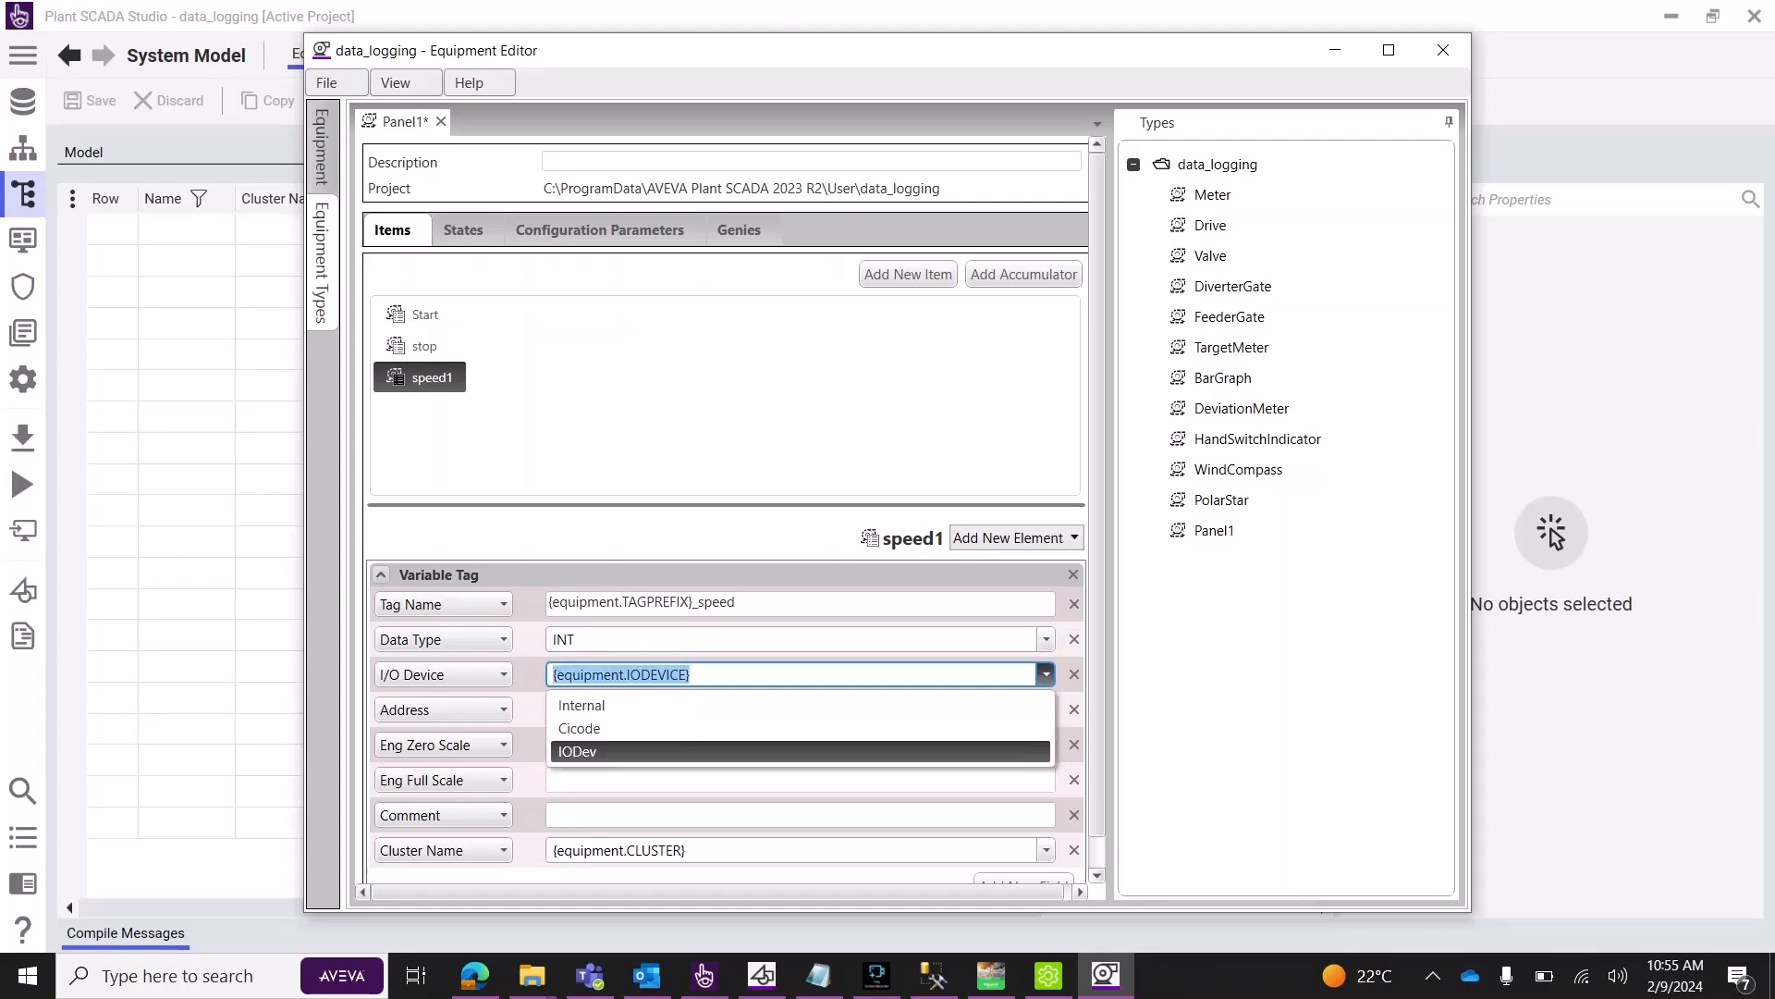
key(Return)
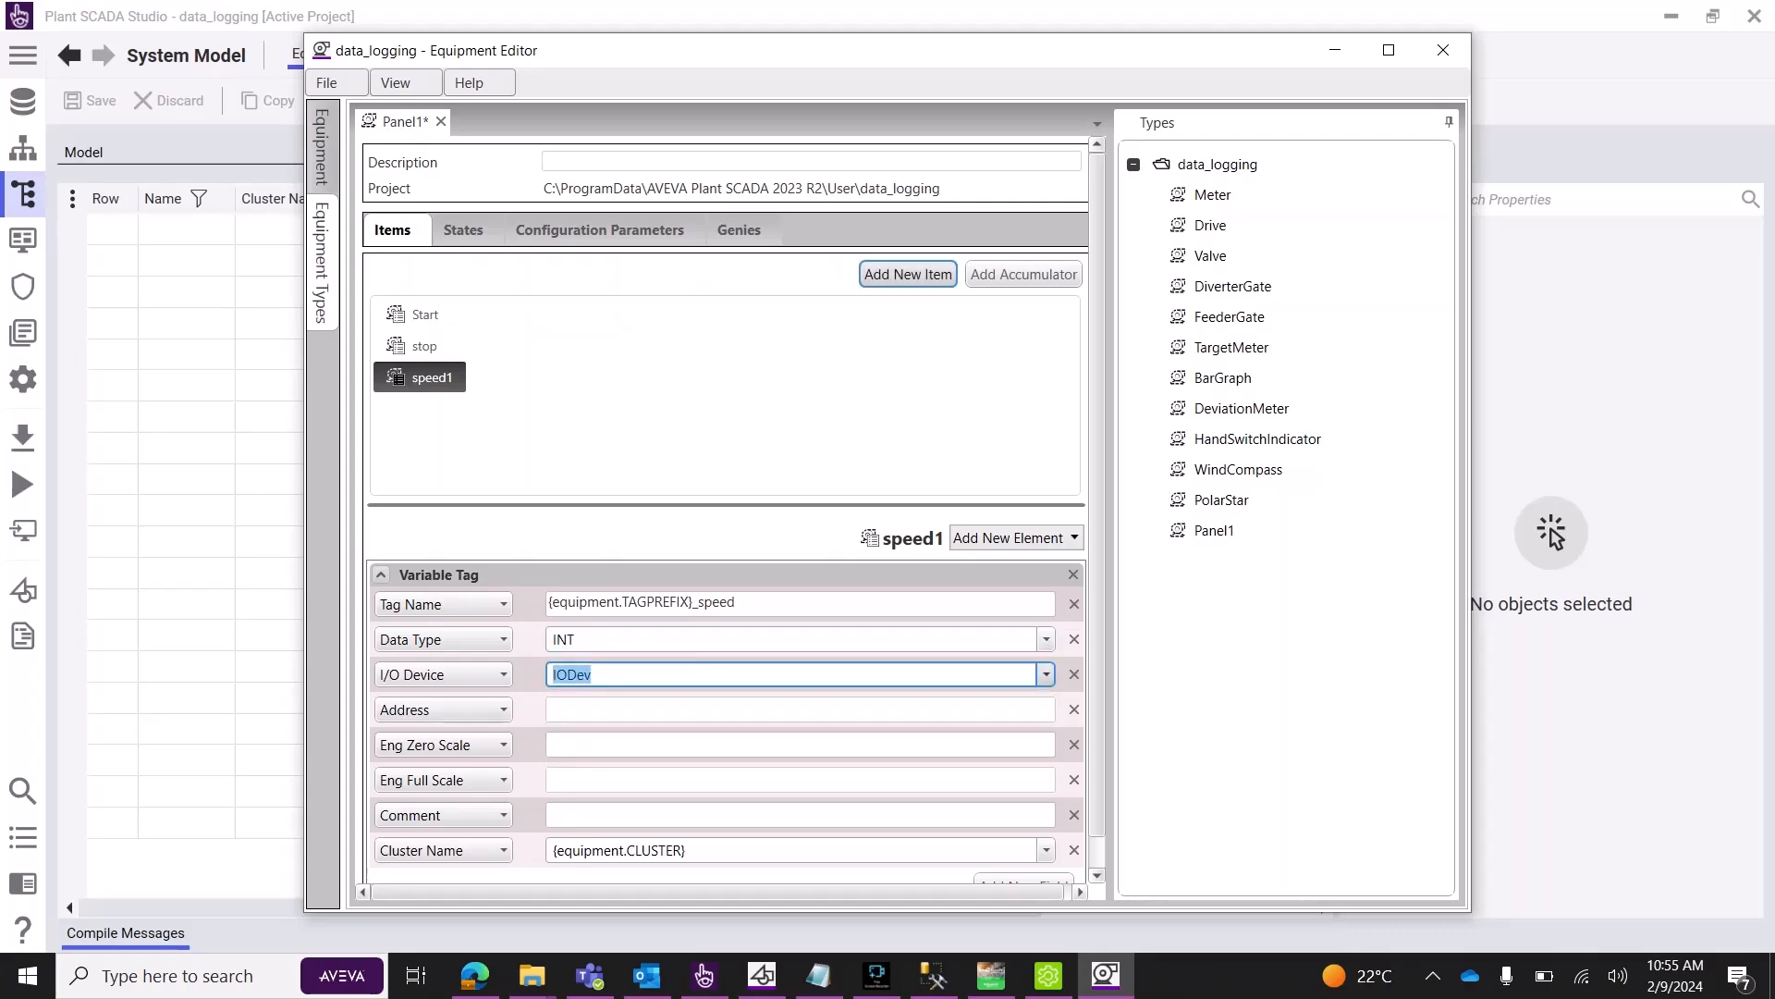
click(908, 275)
Name the new item speed2 and begin a tag name with the equipment Tag Prefix field.
text(speed2)
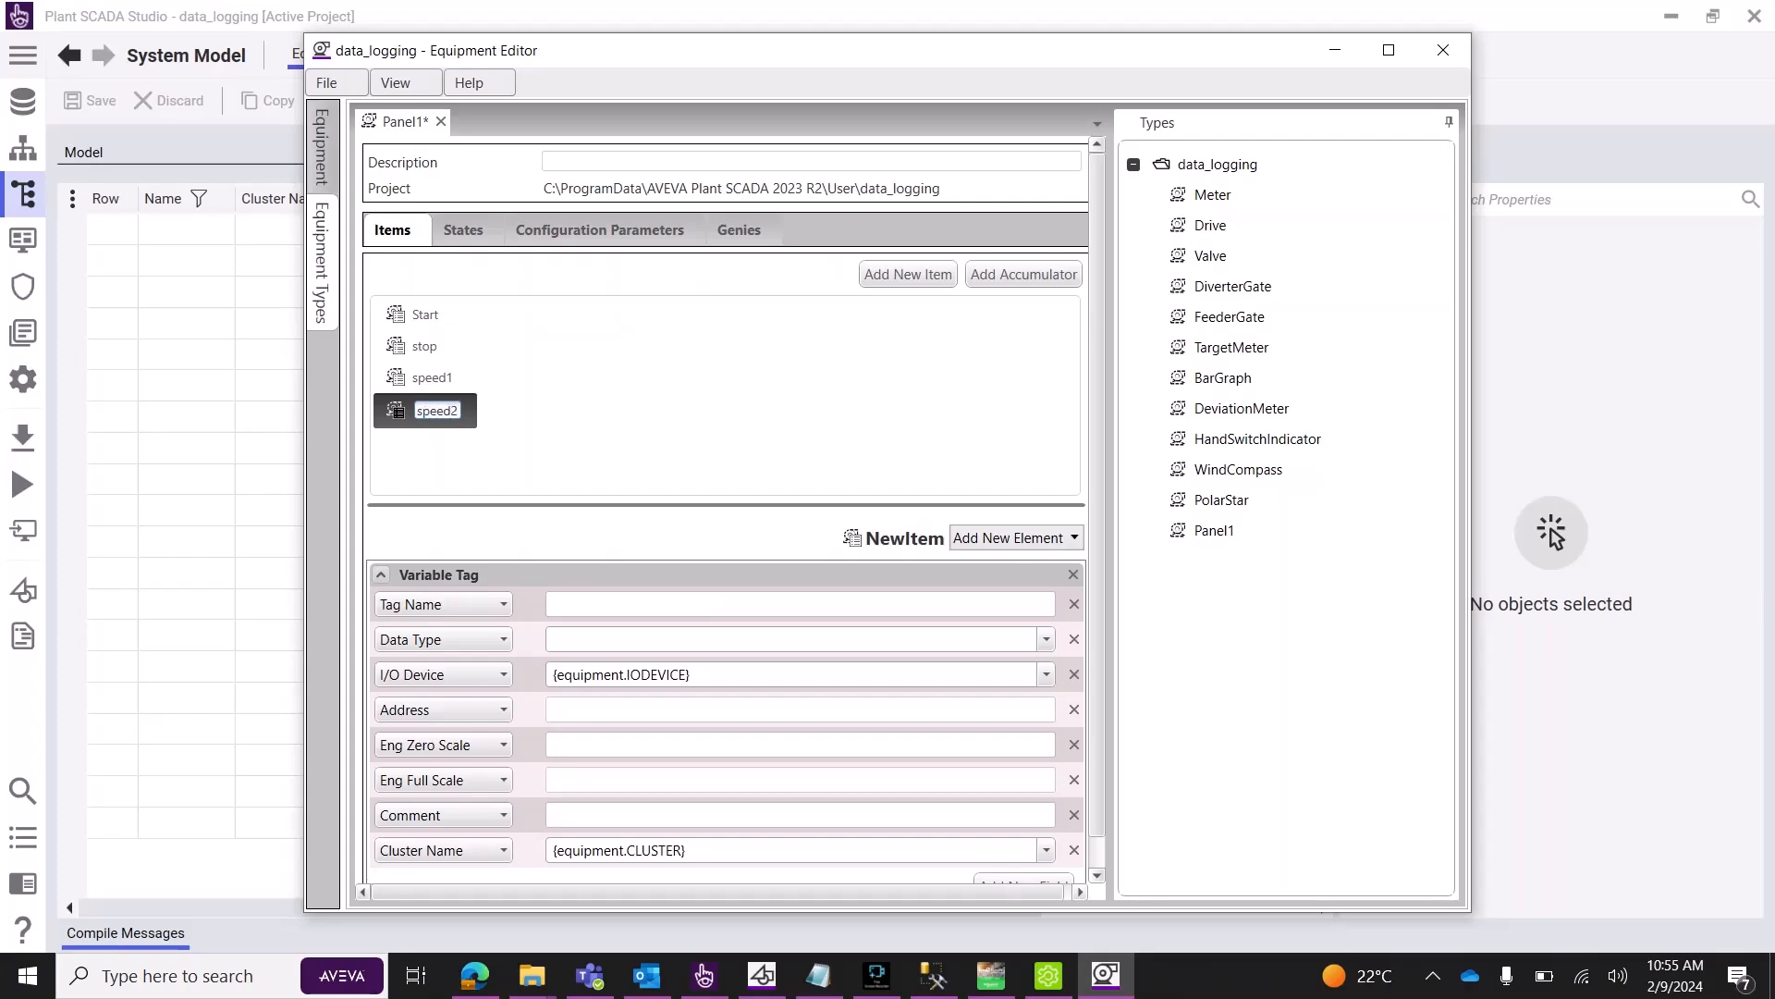
click(800, 604)
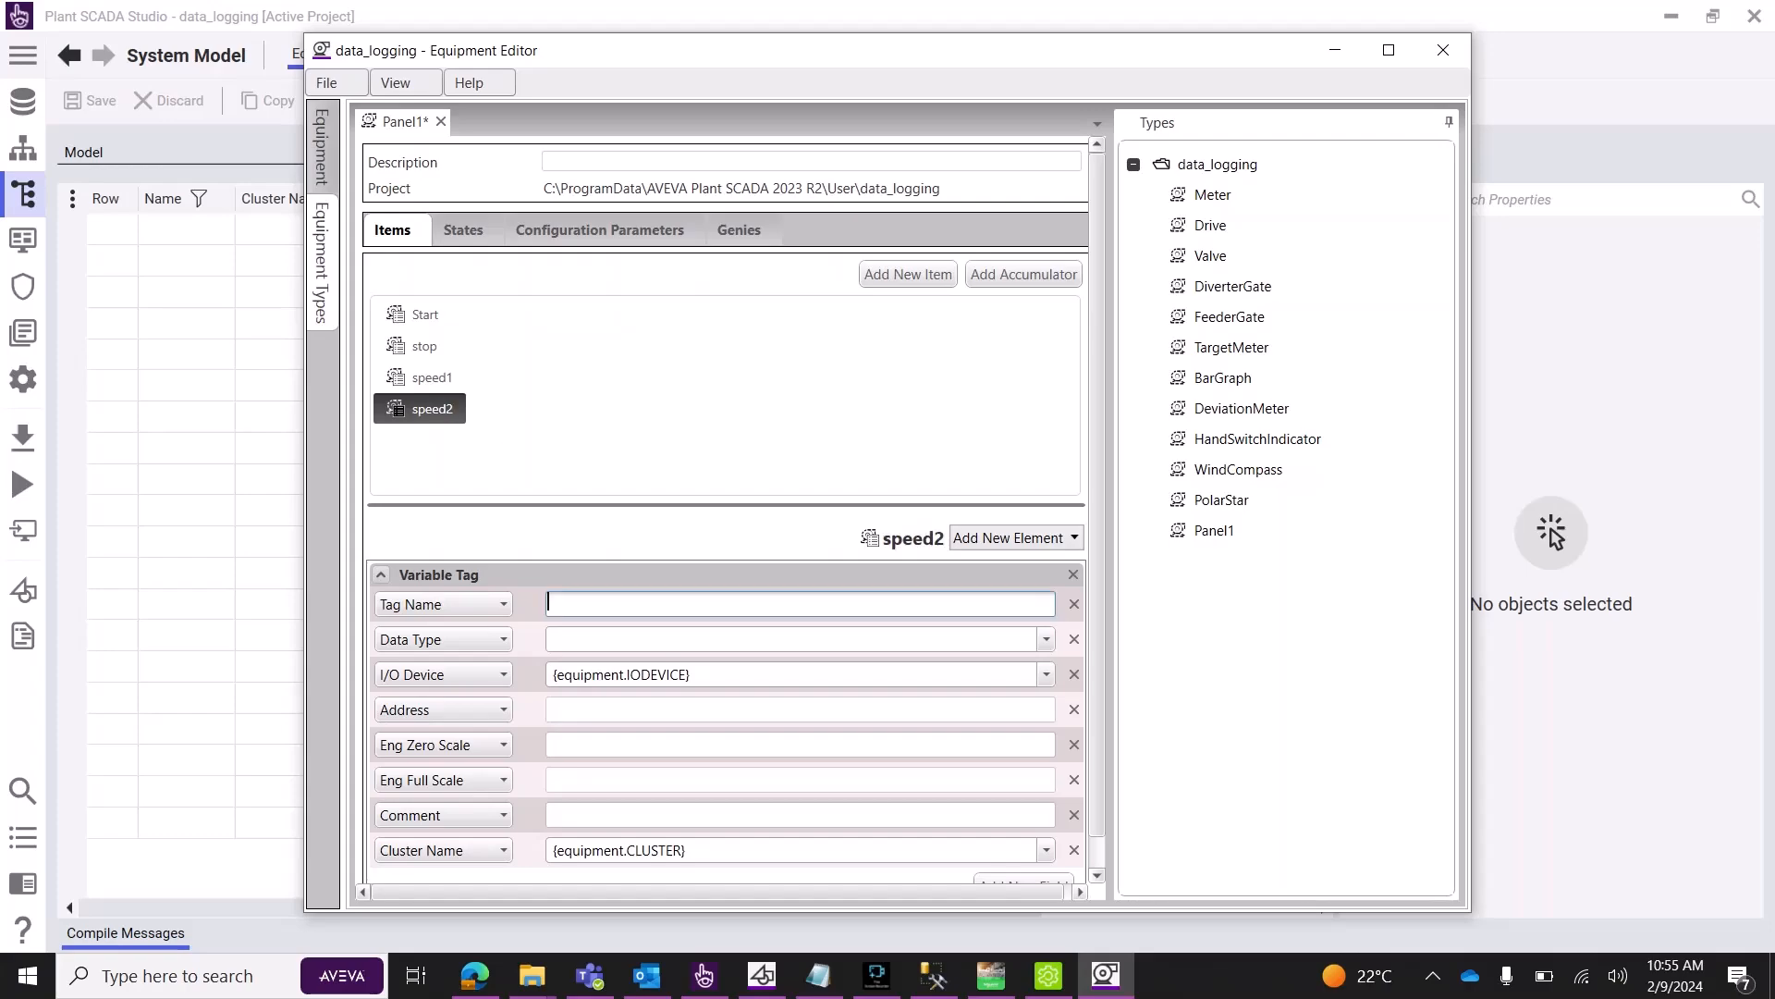
right_click(568, 604)
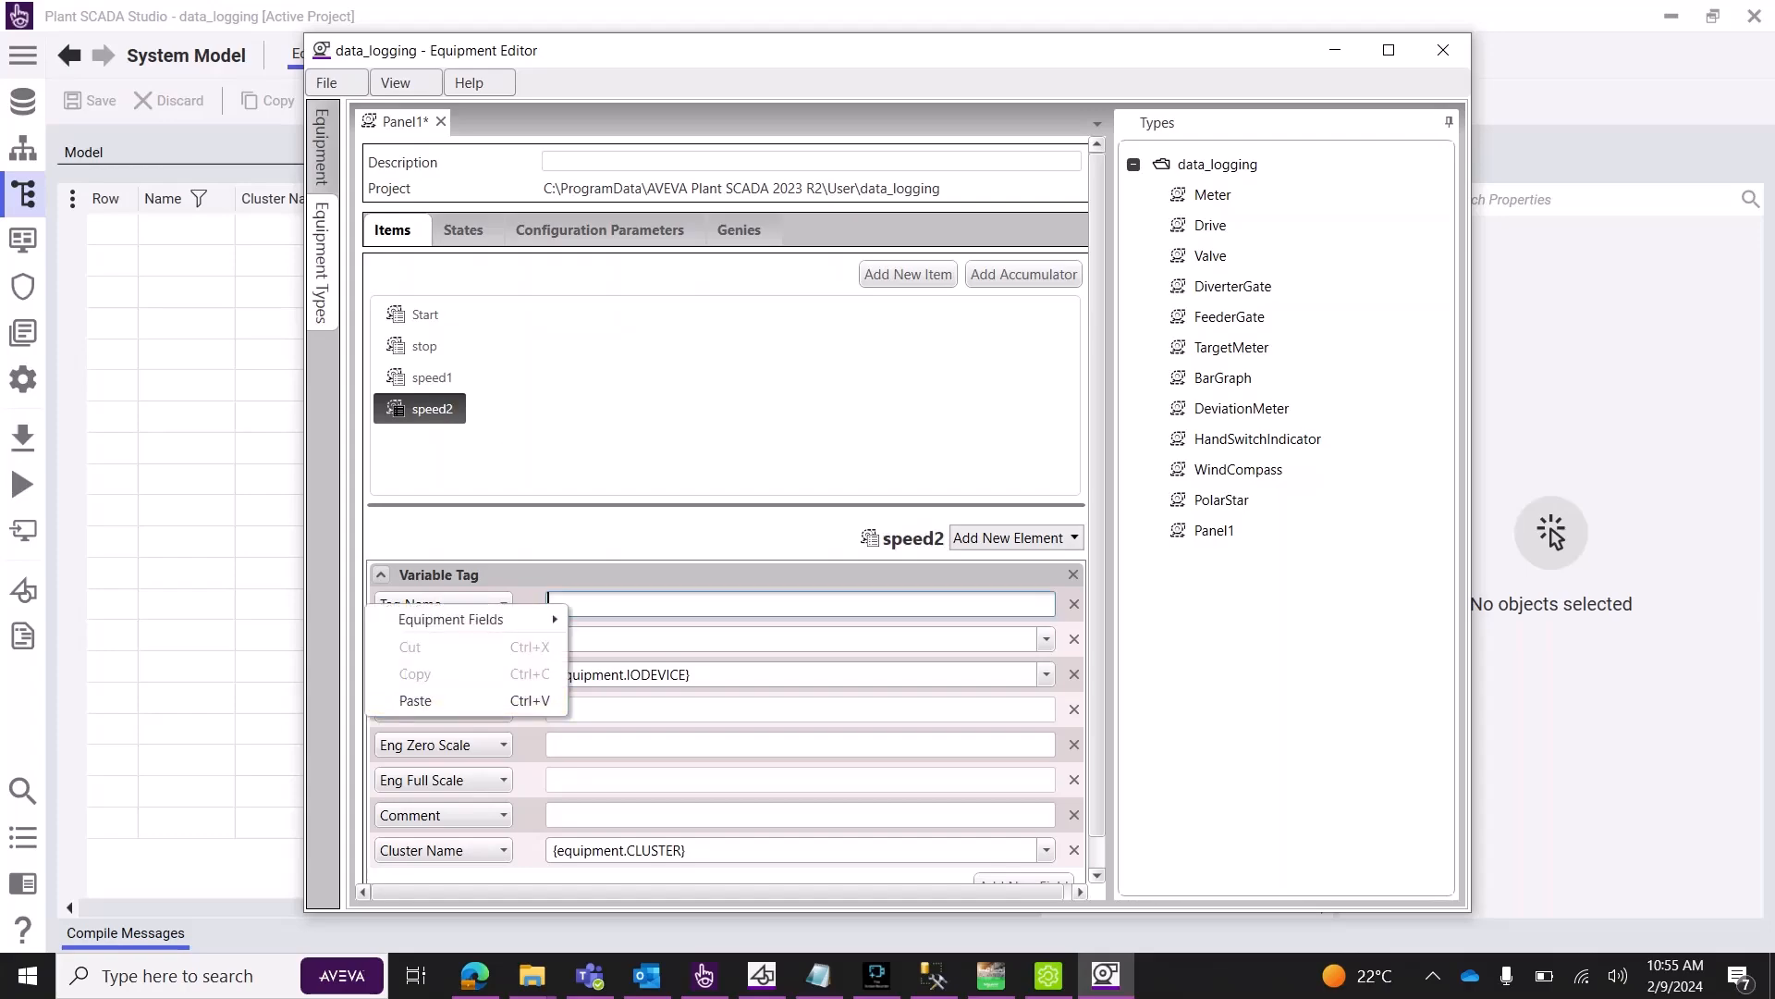
mouse_move(451, 619)
click(296, 480)
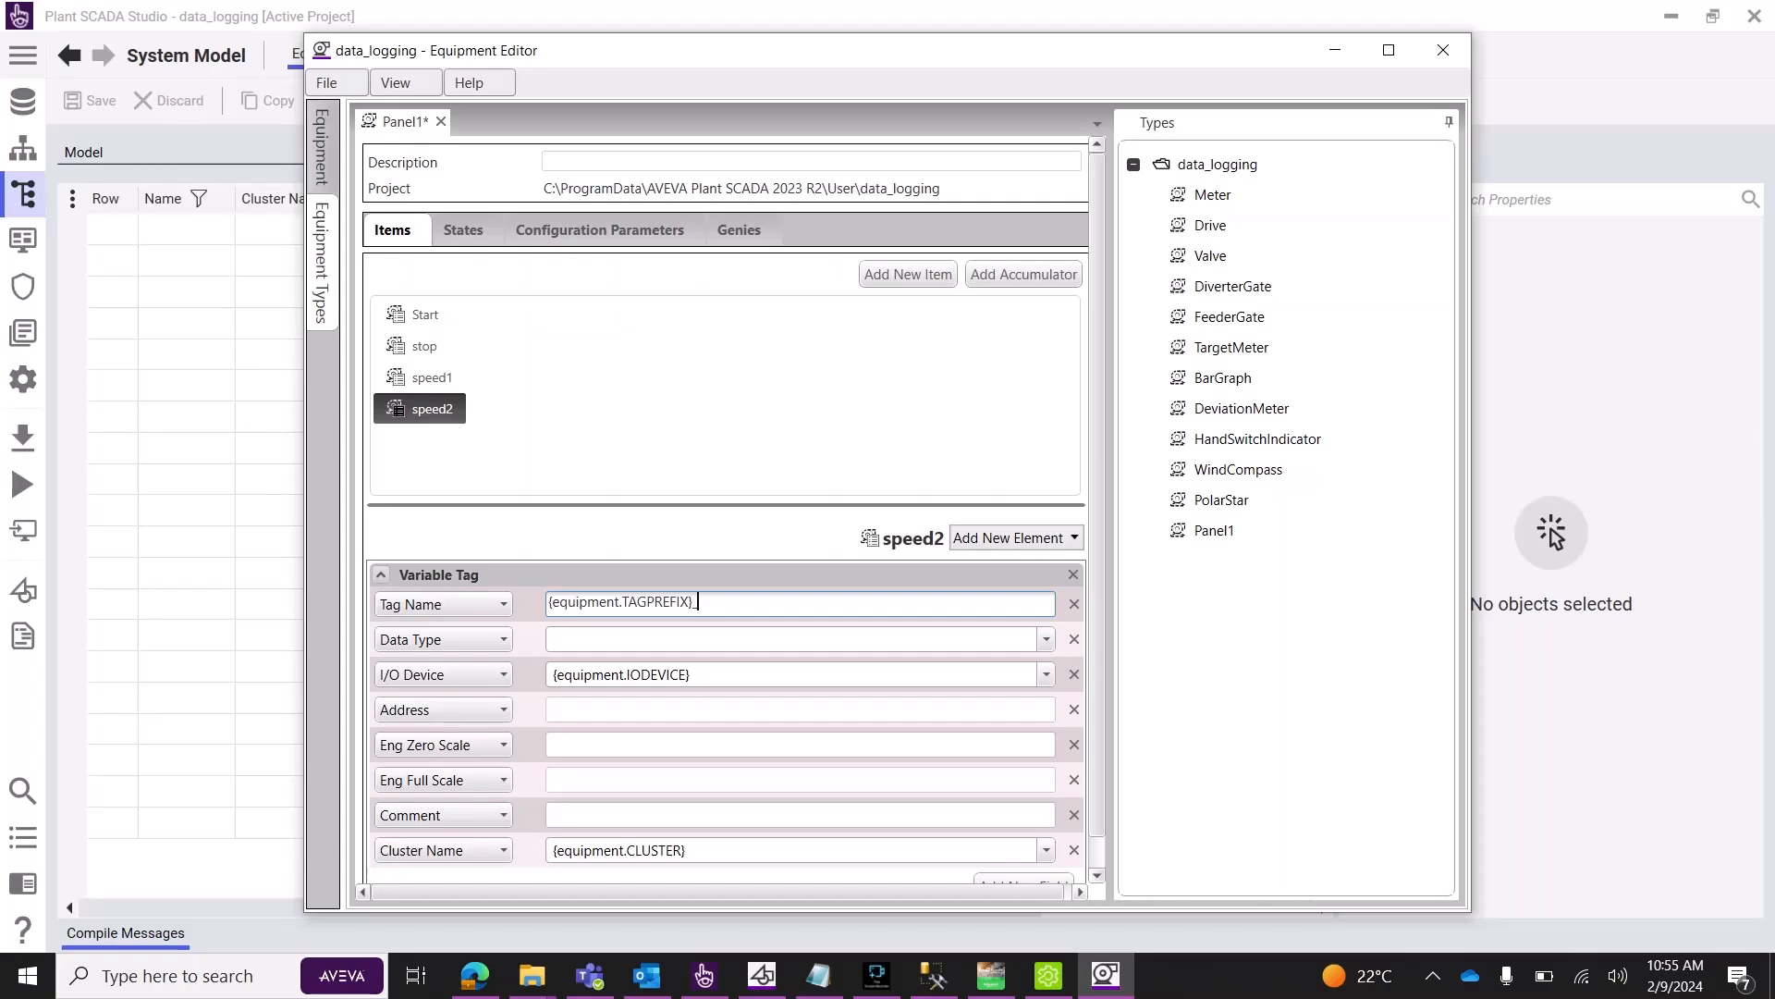
text(speed)
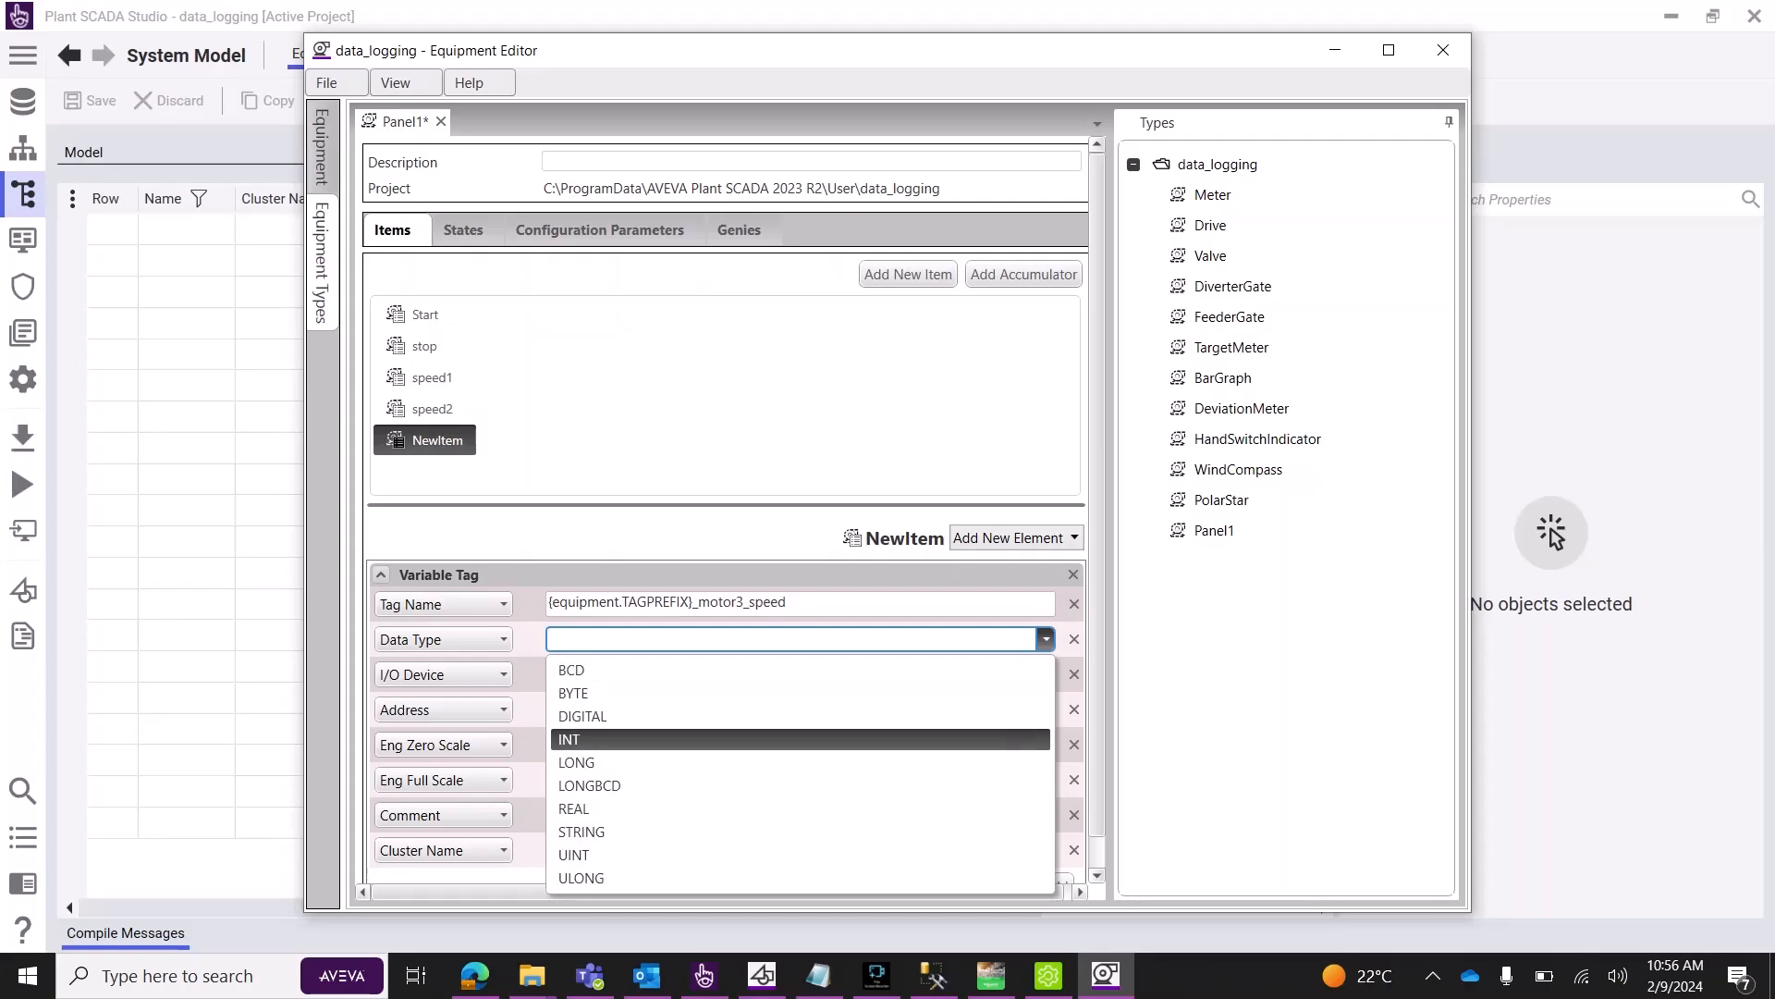
Set the motor3_speed item to INT on IODev and save all Panel1 changes.
key(Return)
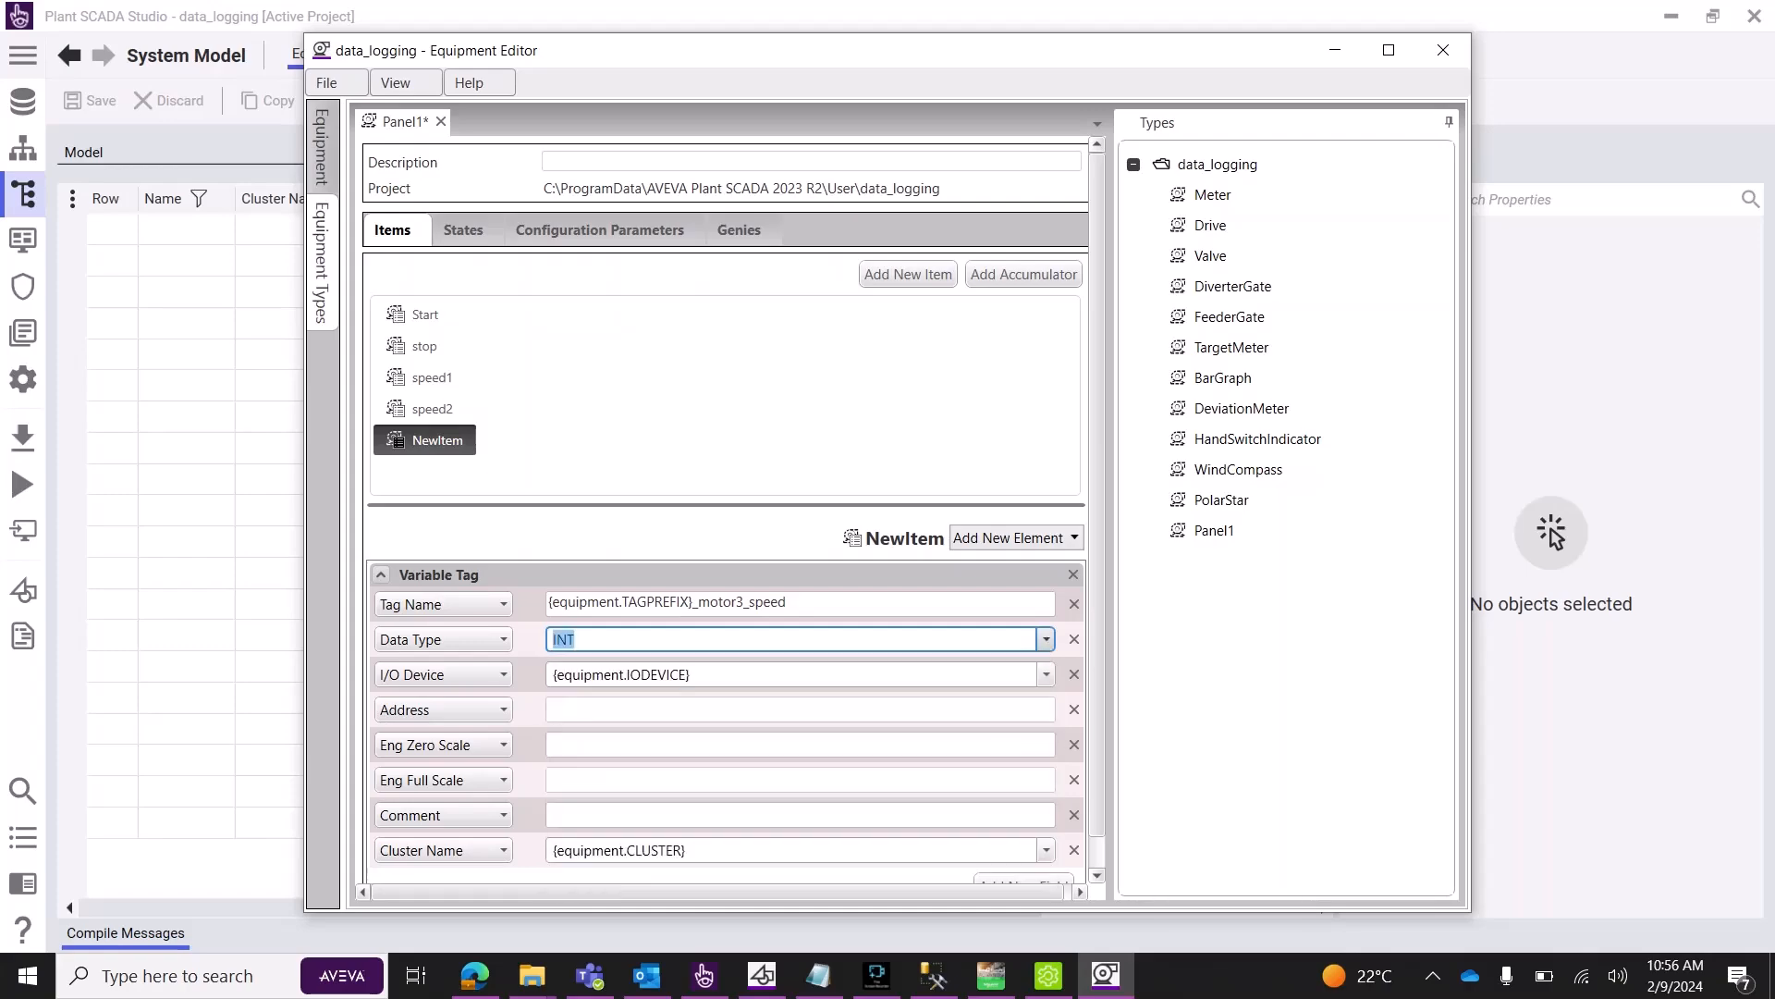
key(Tab)
key(alt+Down)
key(Down)
key(Down)
key(Down)
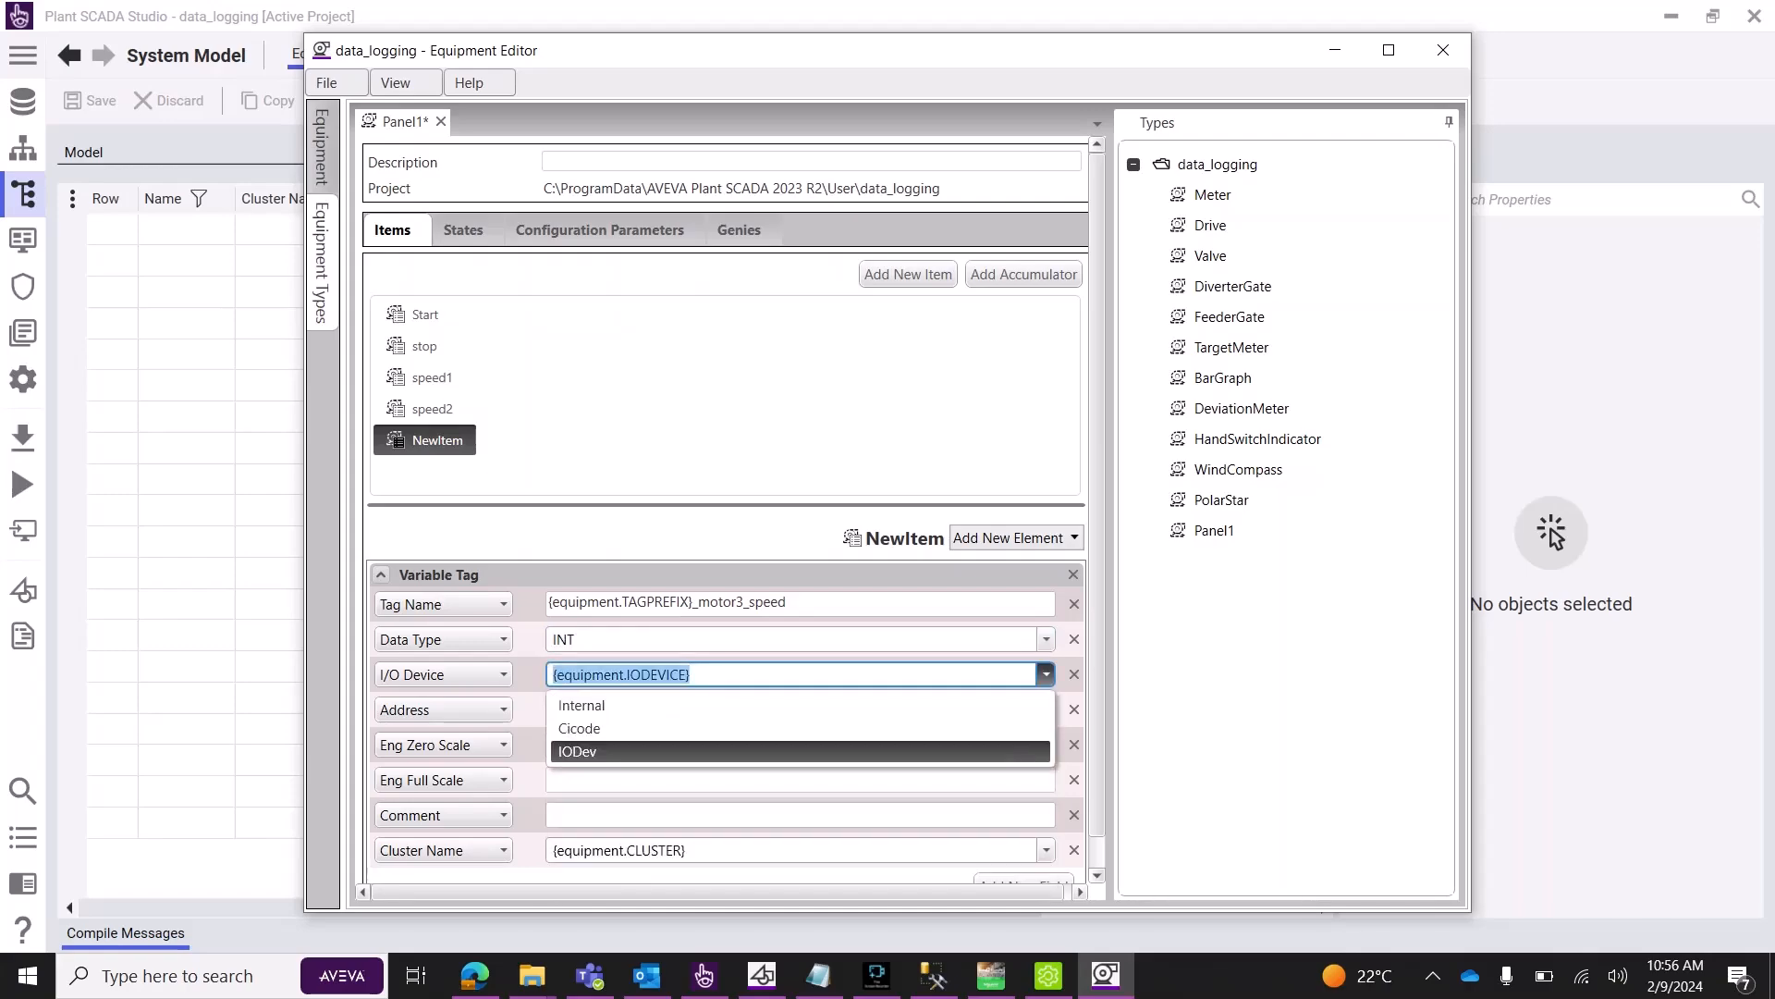
key(Return)
key(Tab)
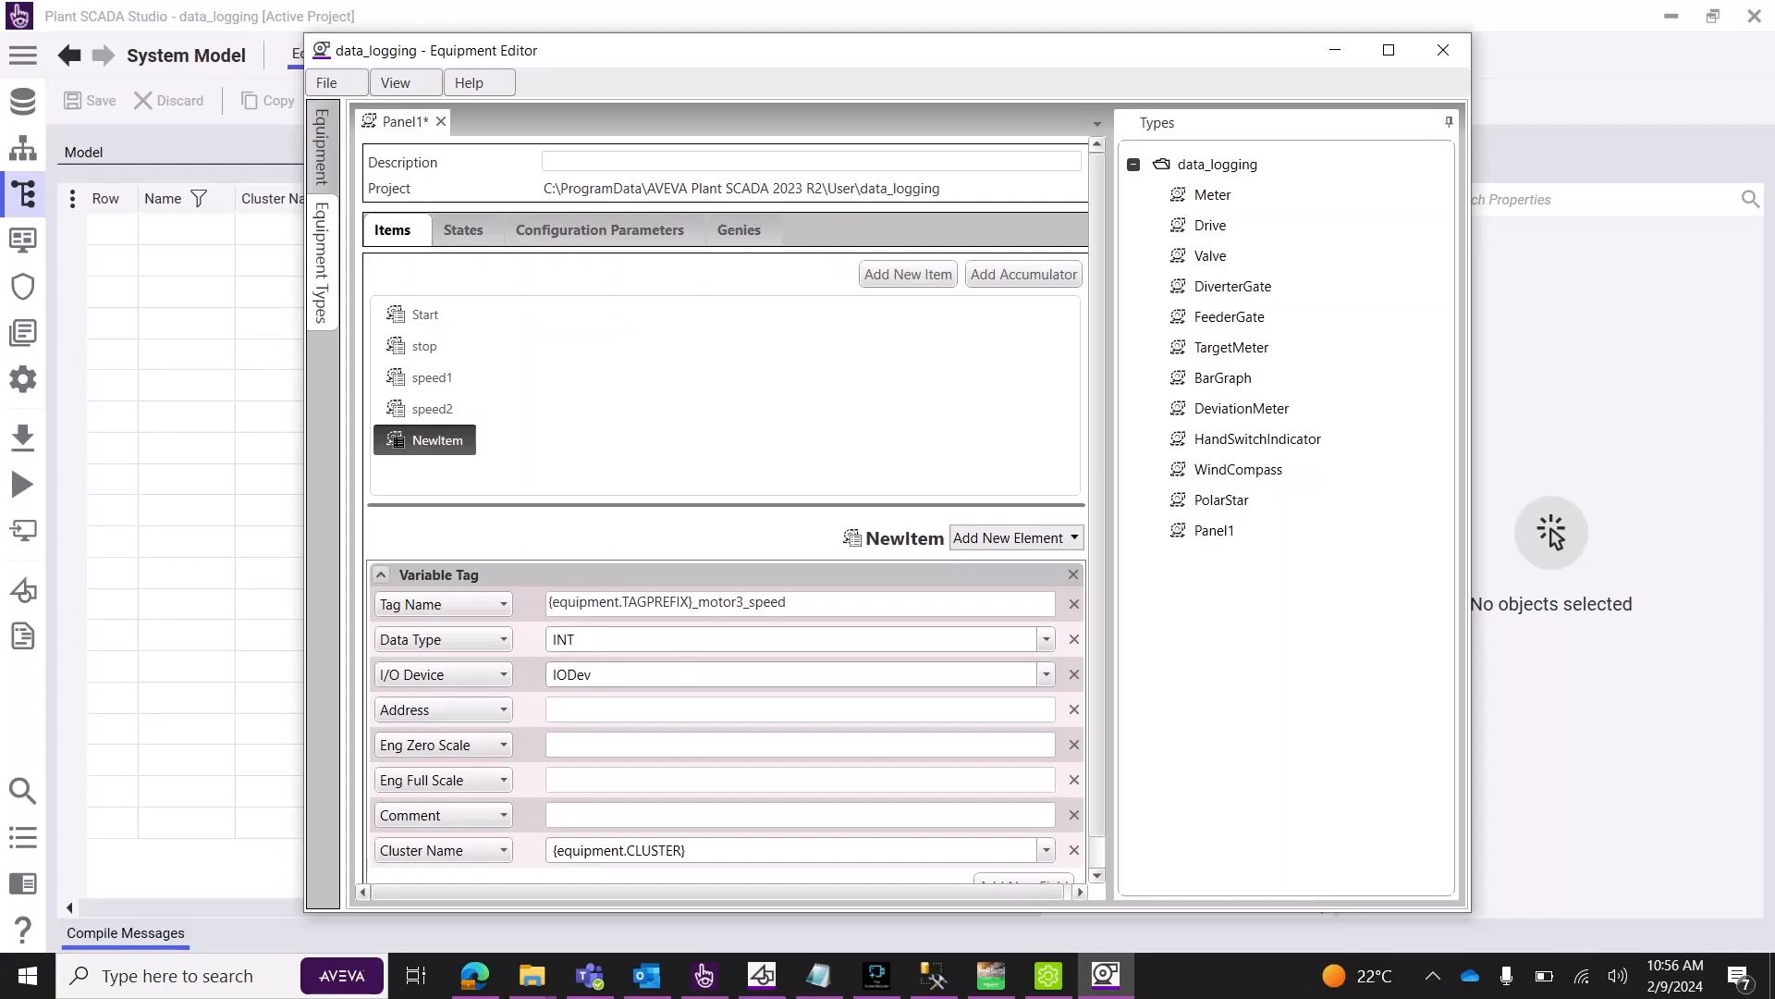
click(333, 83)
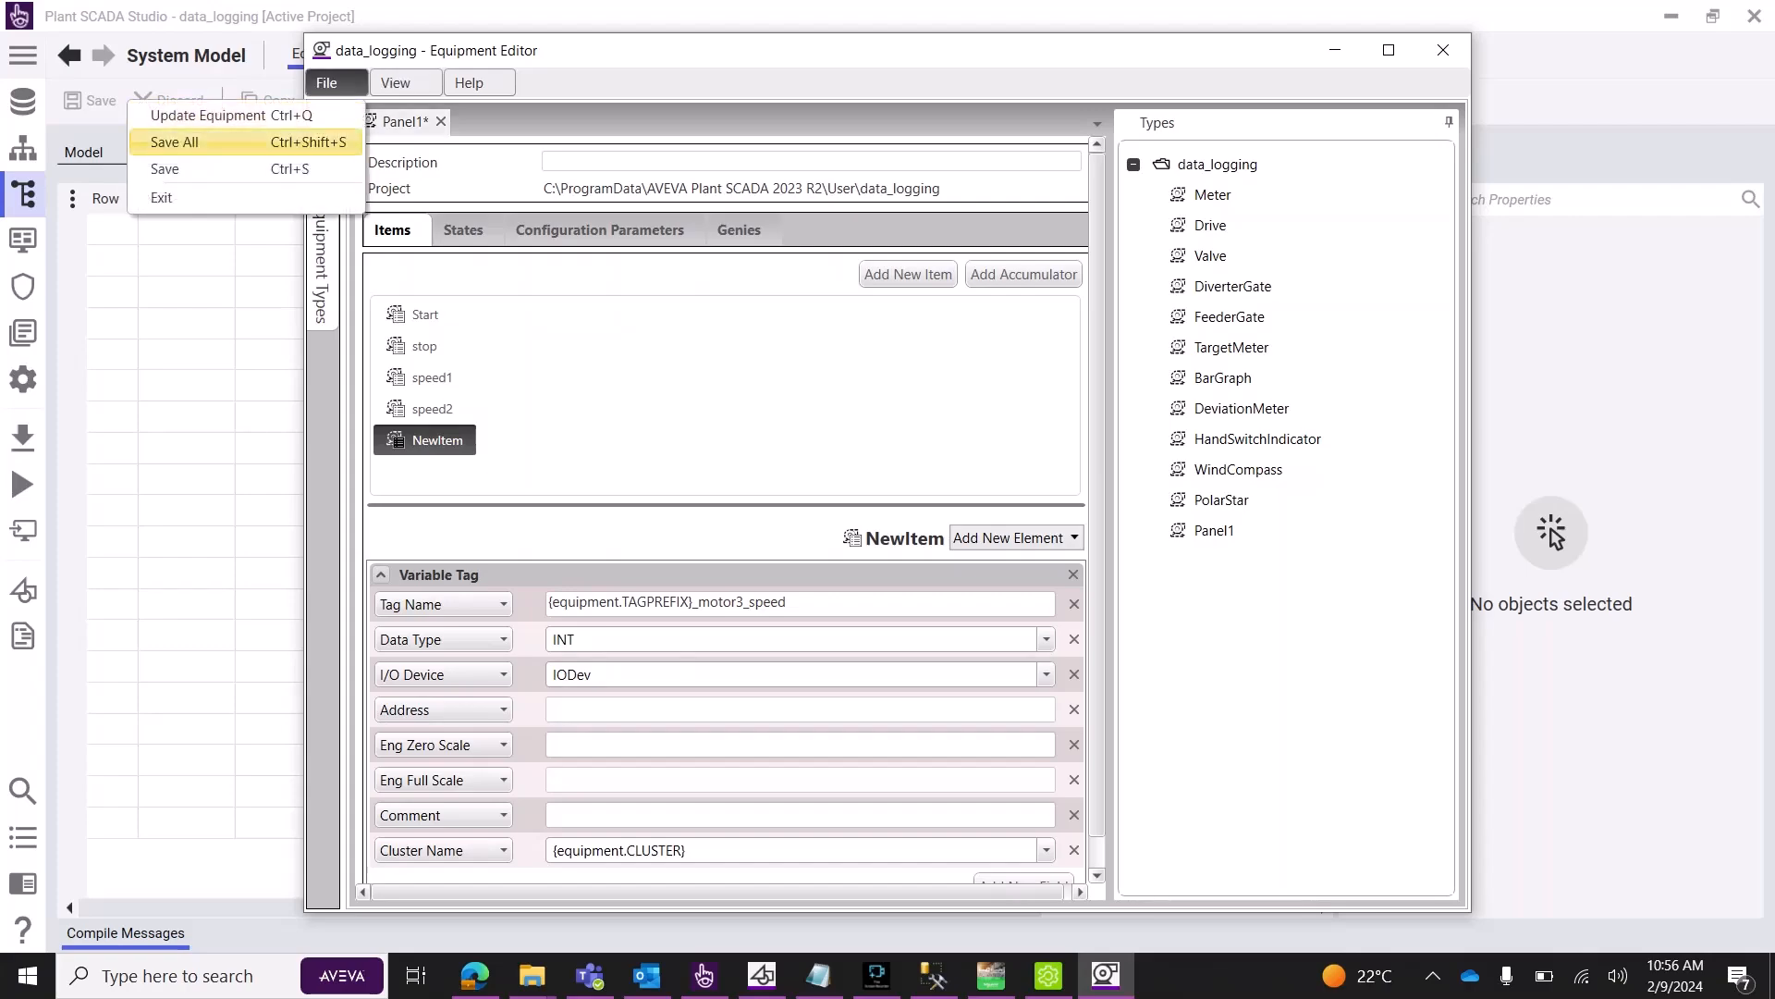
click(324, 143)
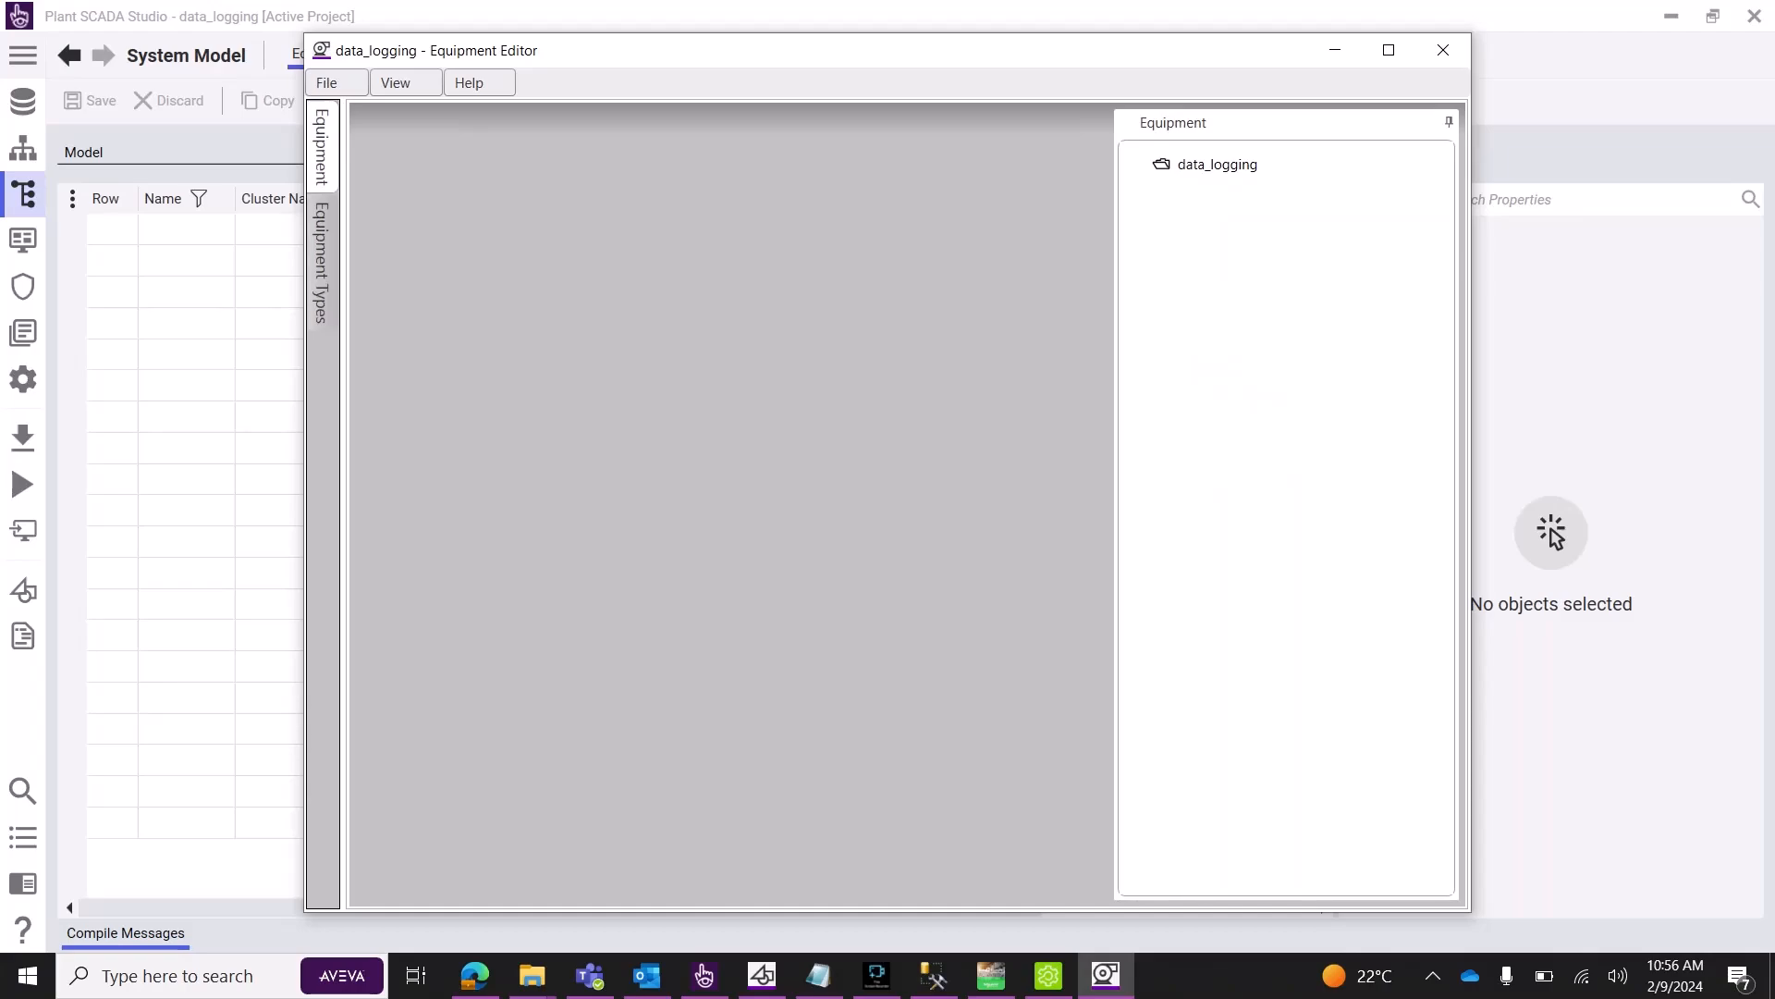
Create a new equipment instance of type Panel1 under data_logging.
right_click(1194, 170)
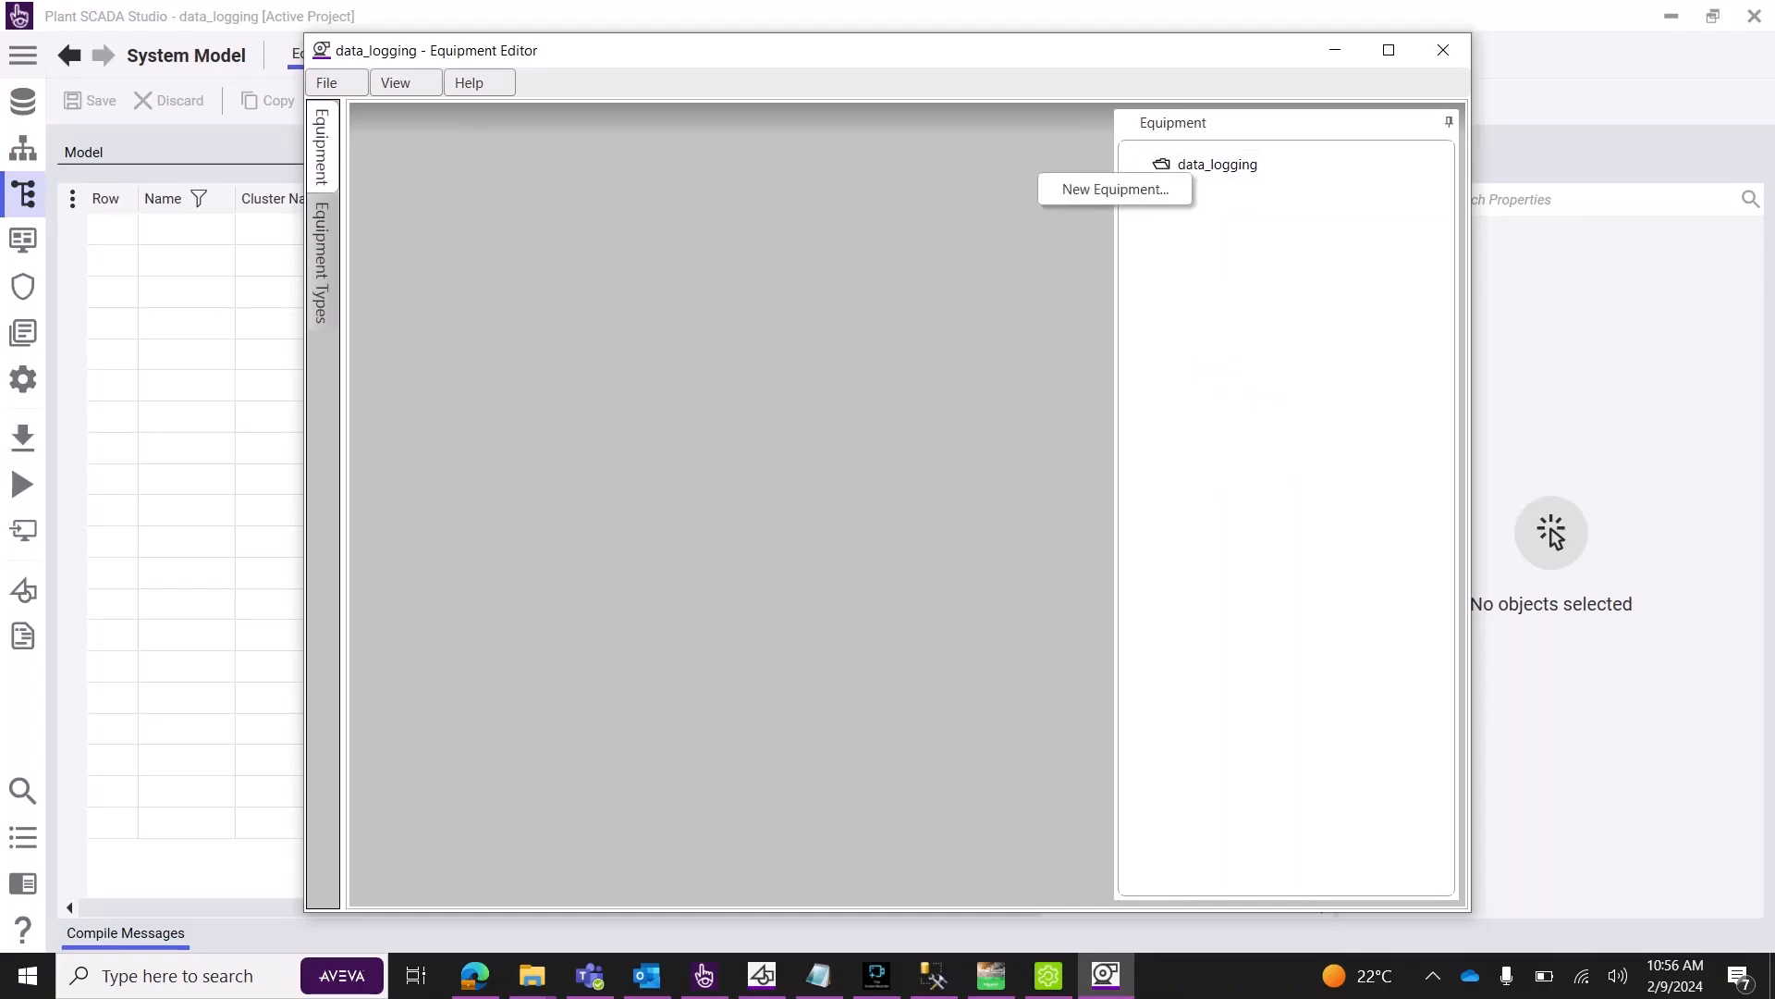
click(1162, 190)
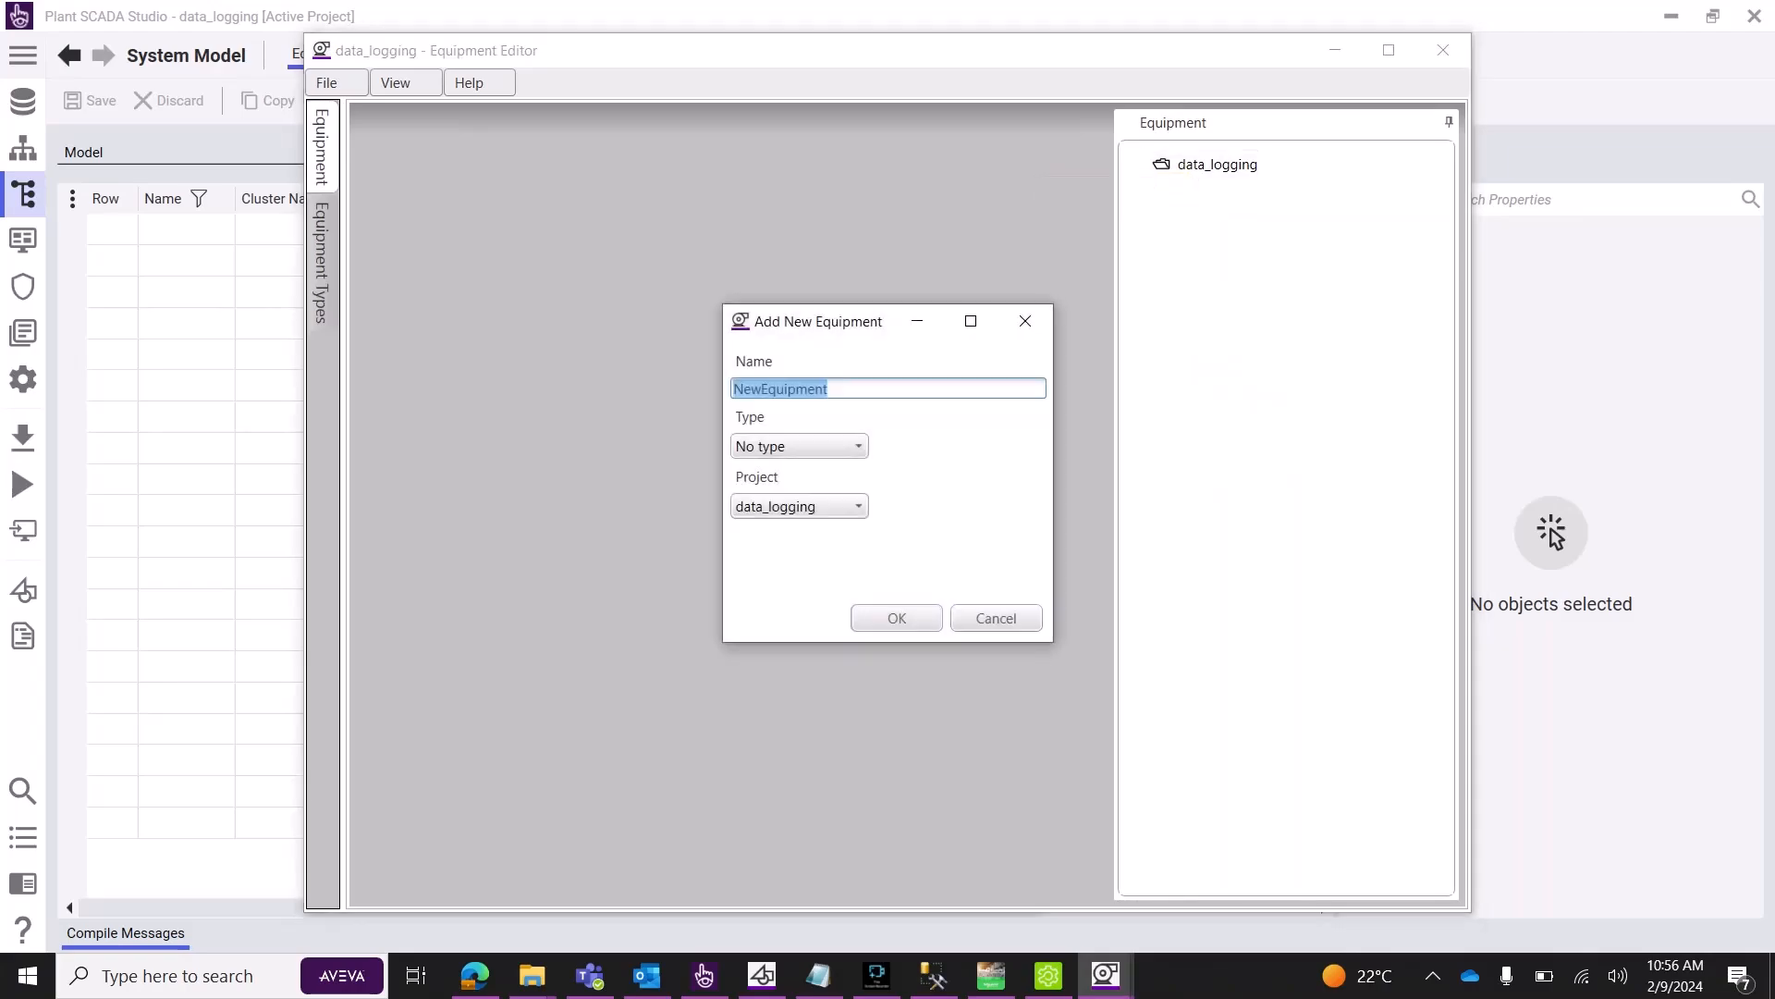
click(800, 446)
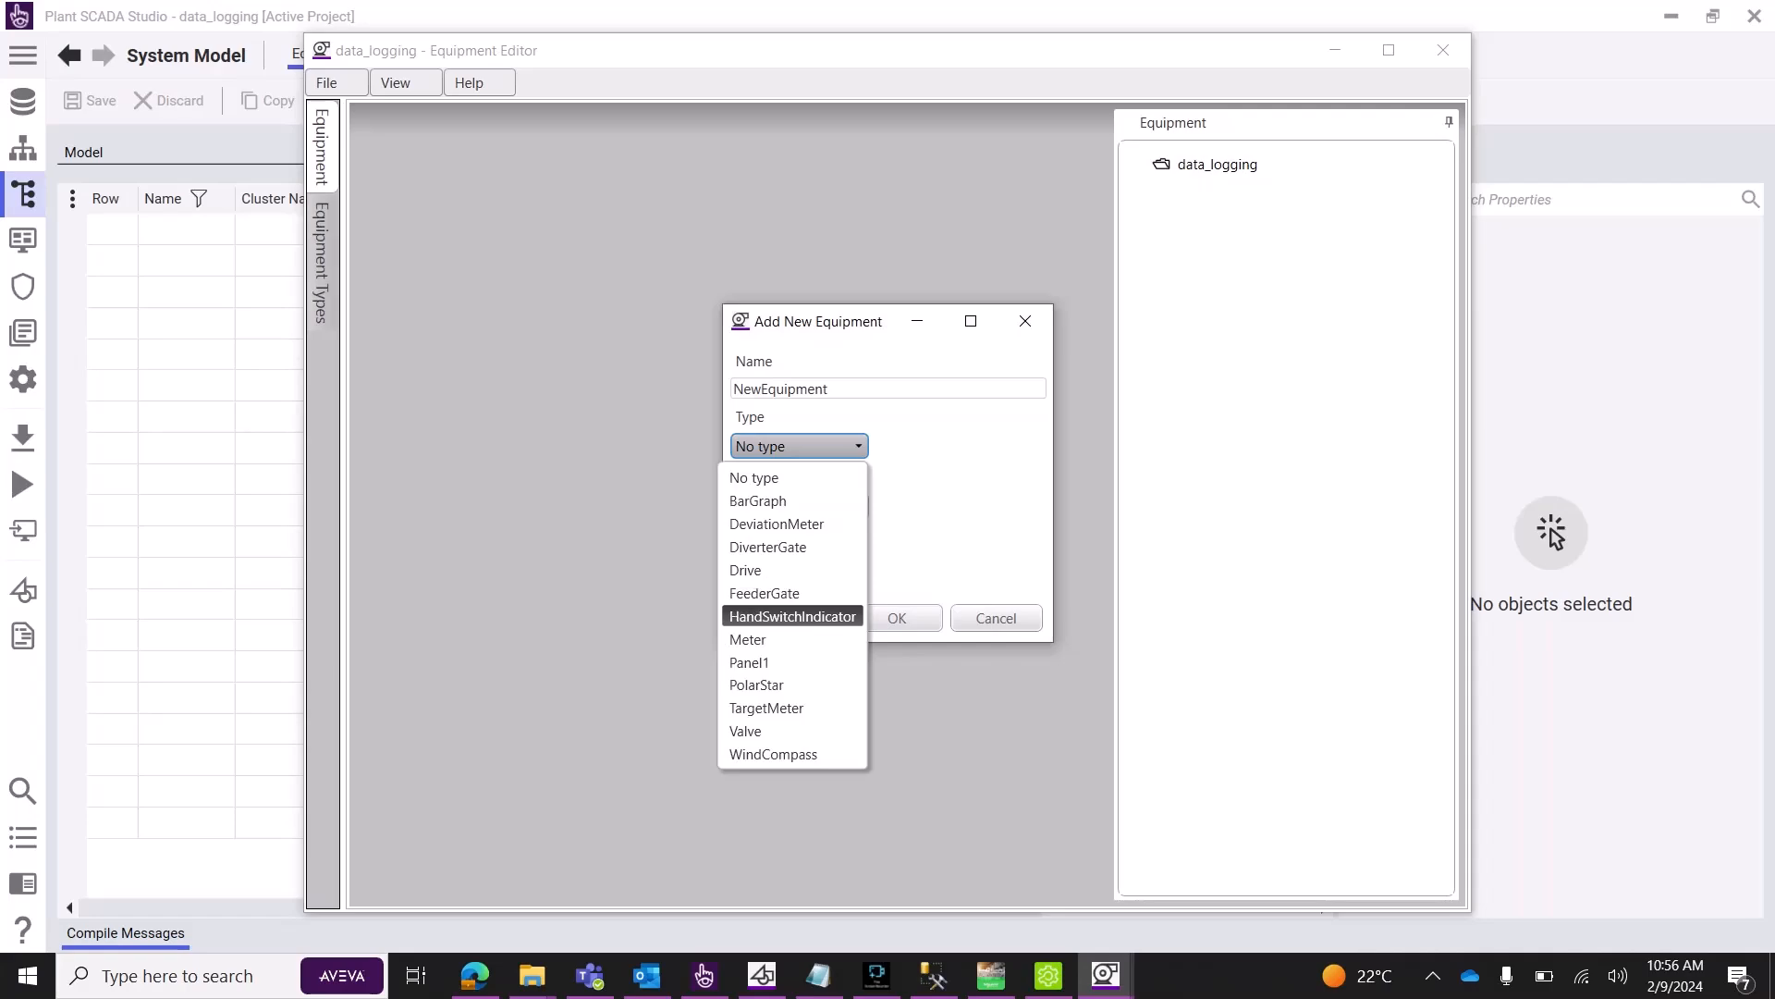
click(749, 662)
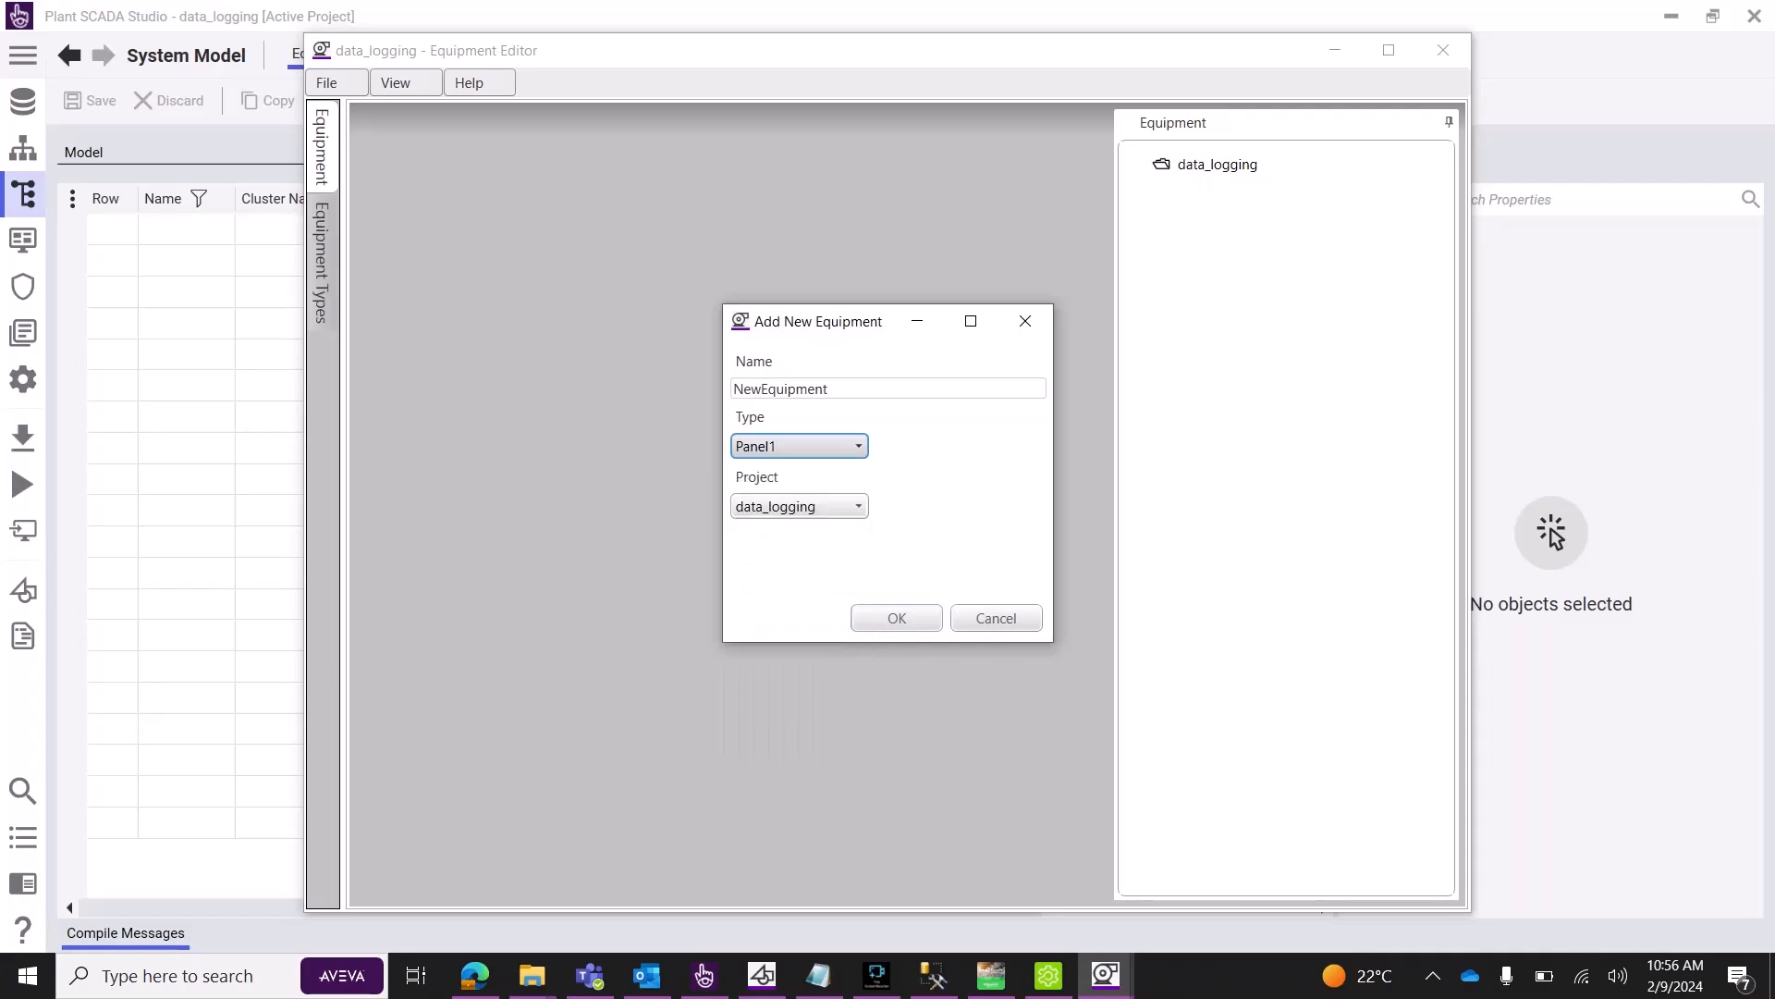
click(897, 619)
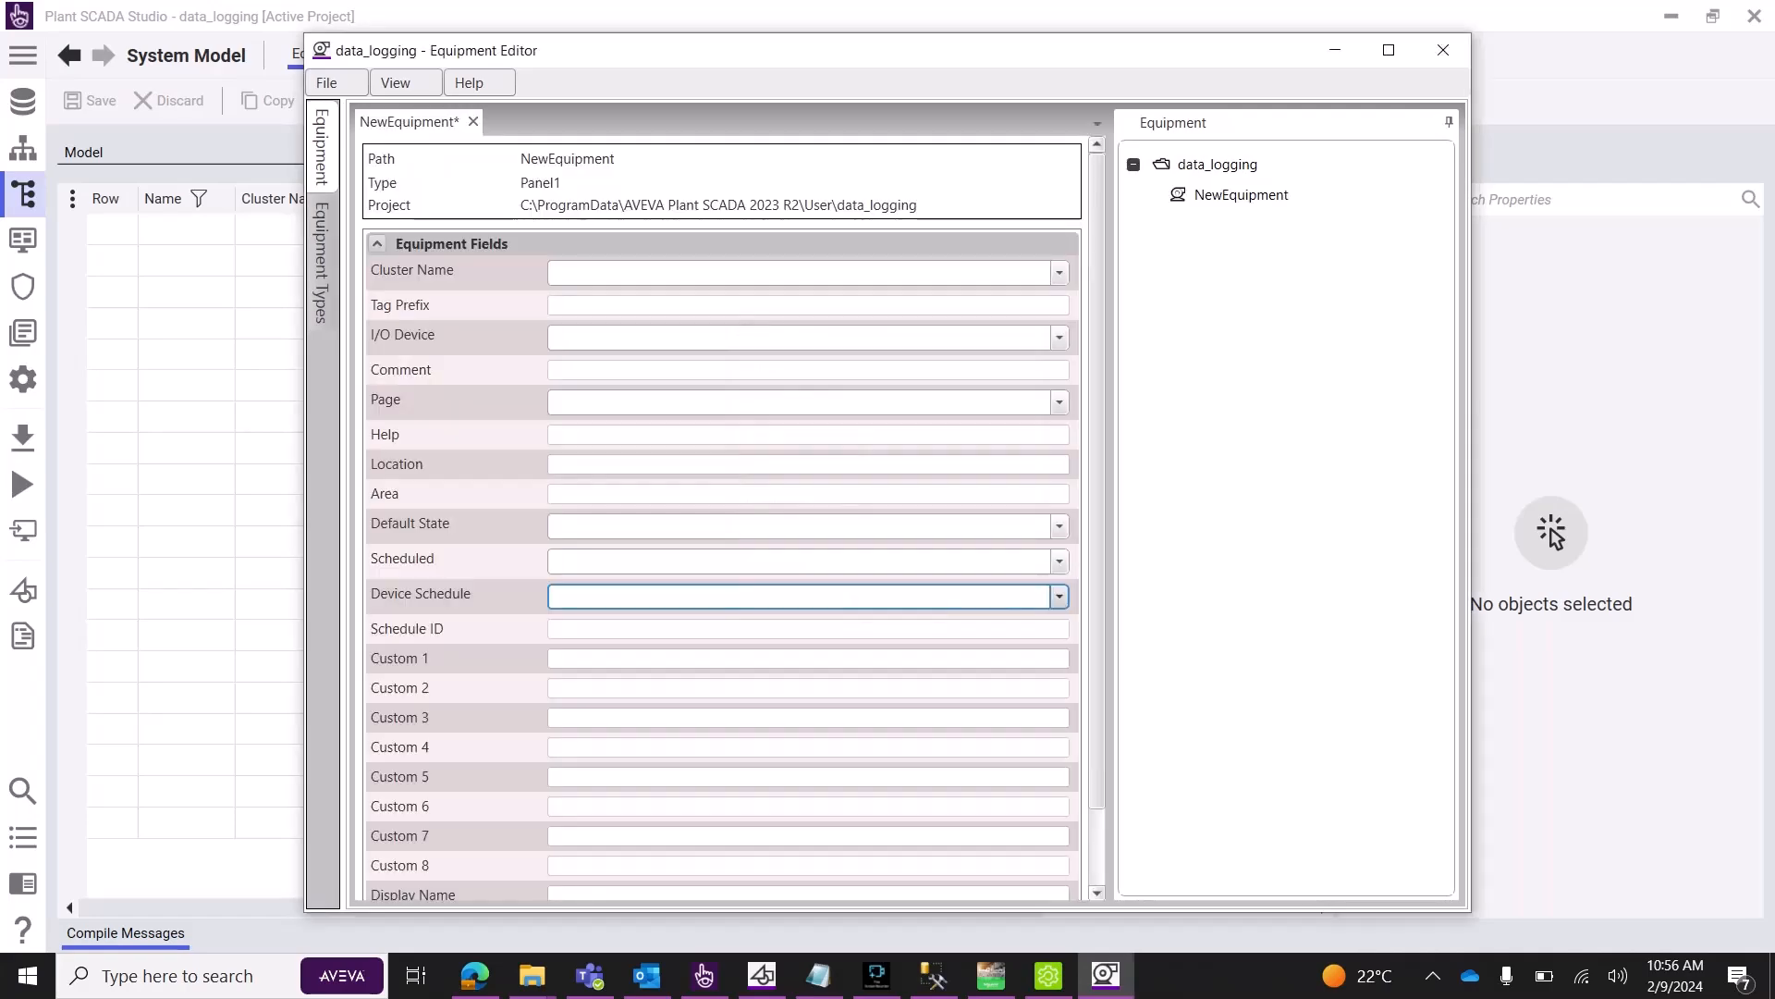
Set NewEquipment to Cluster1, tag prefix panel_1, and I/O device IODev.
click(1060, 273)
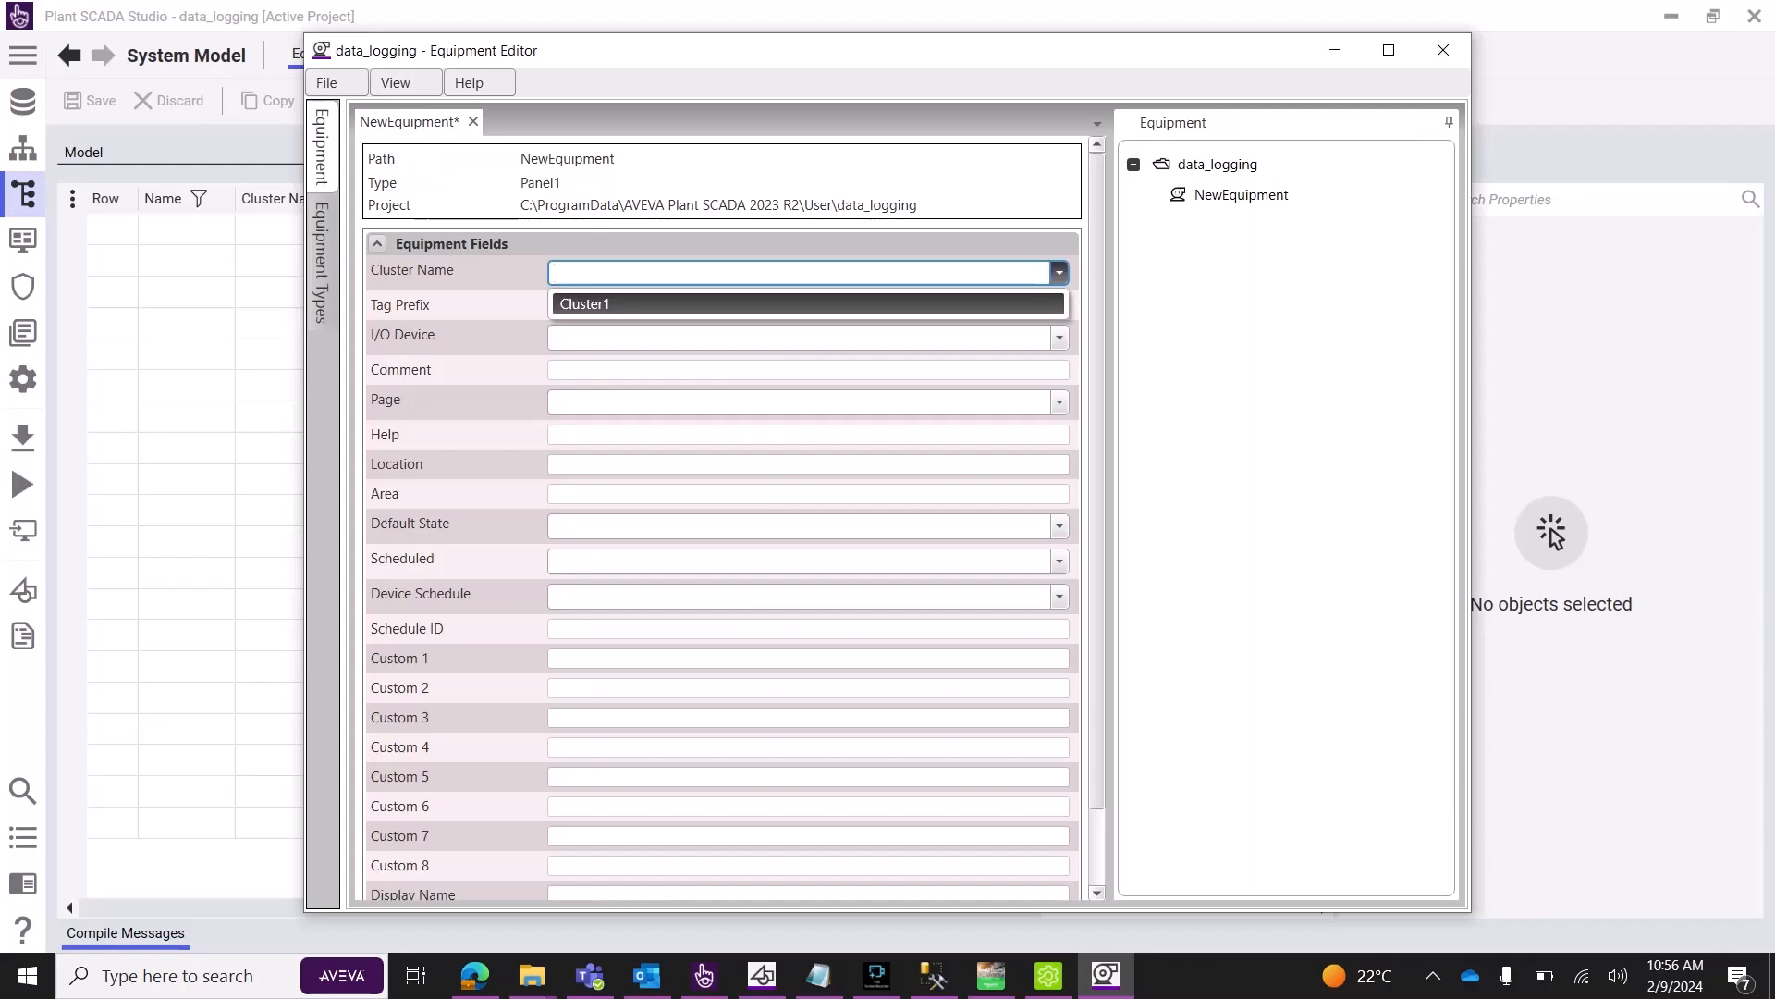
key(Return)
key(Tab)
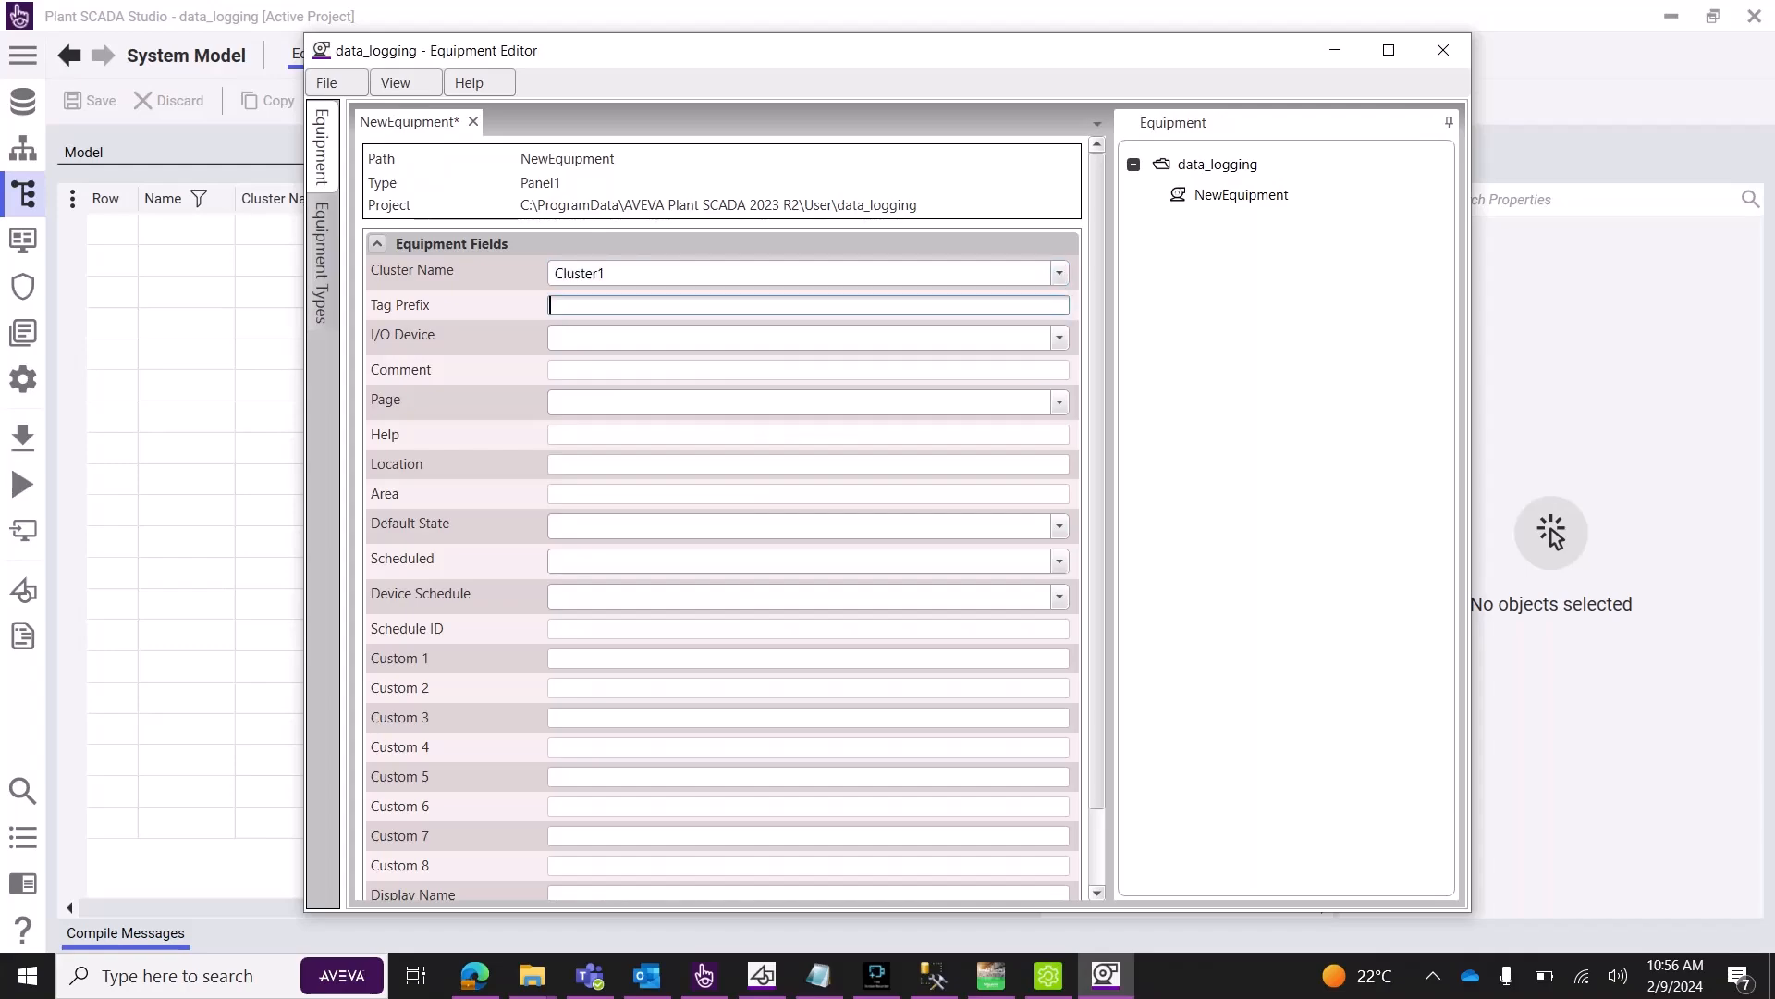
text(panel_1)
key(Tab)
key(alt+Down)
key(Down)
key(Down)
key(Down)
key(Return)
click(337, 83)
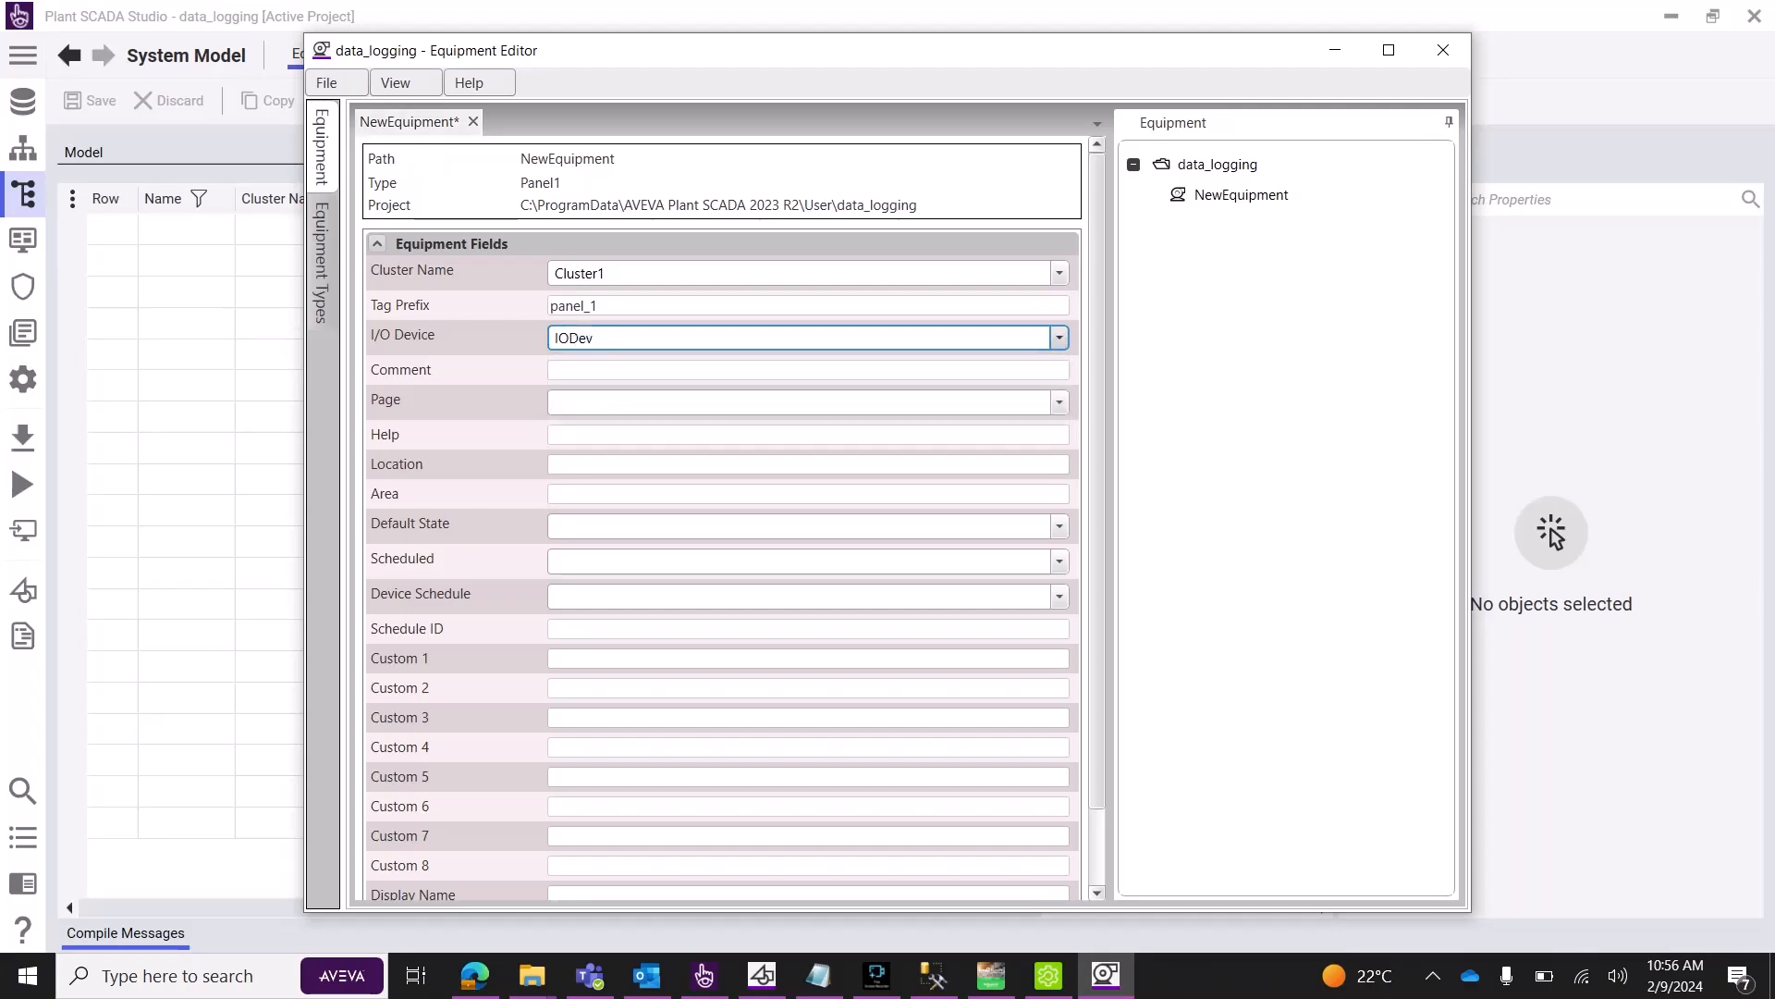
Save all equipment changes and run Update Equipment.
click(336, 83)
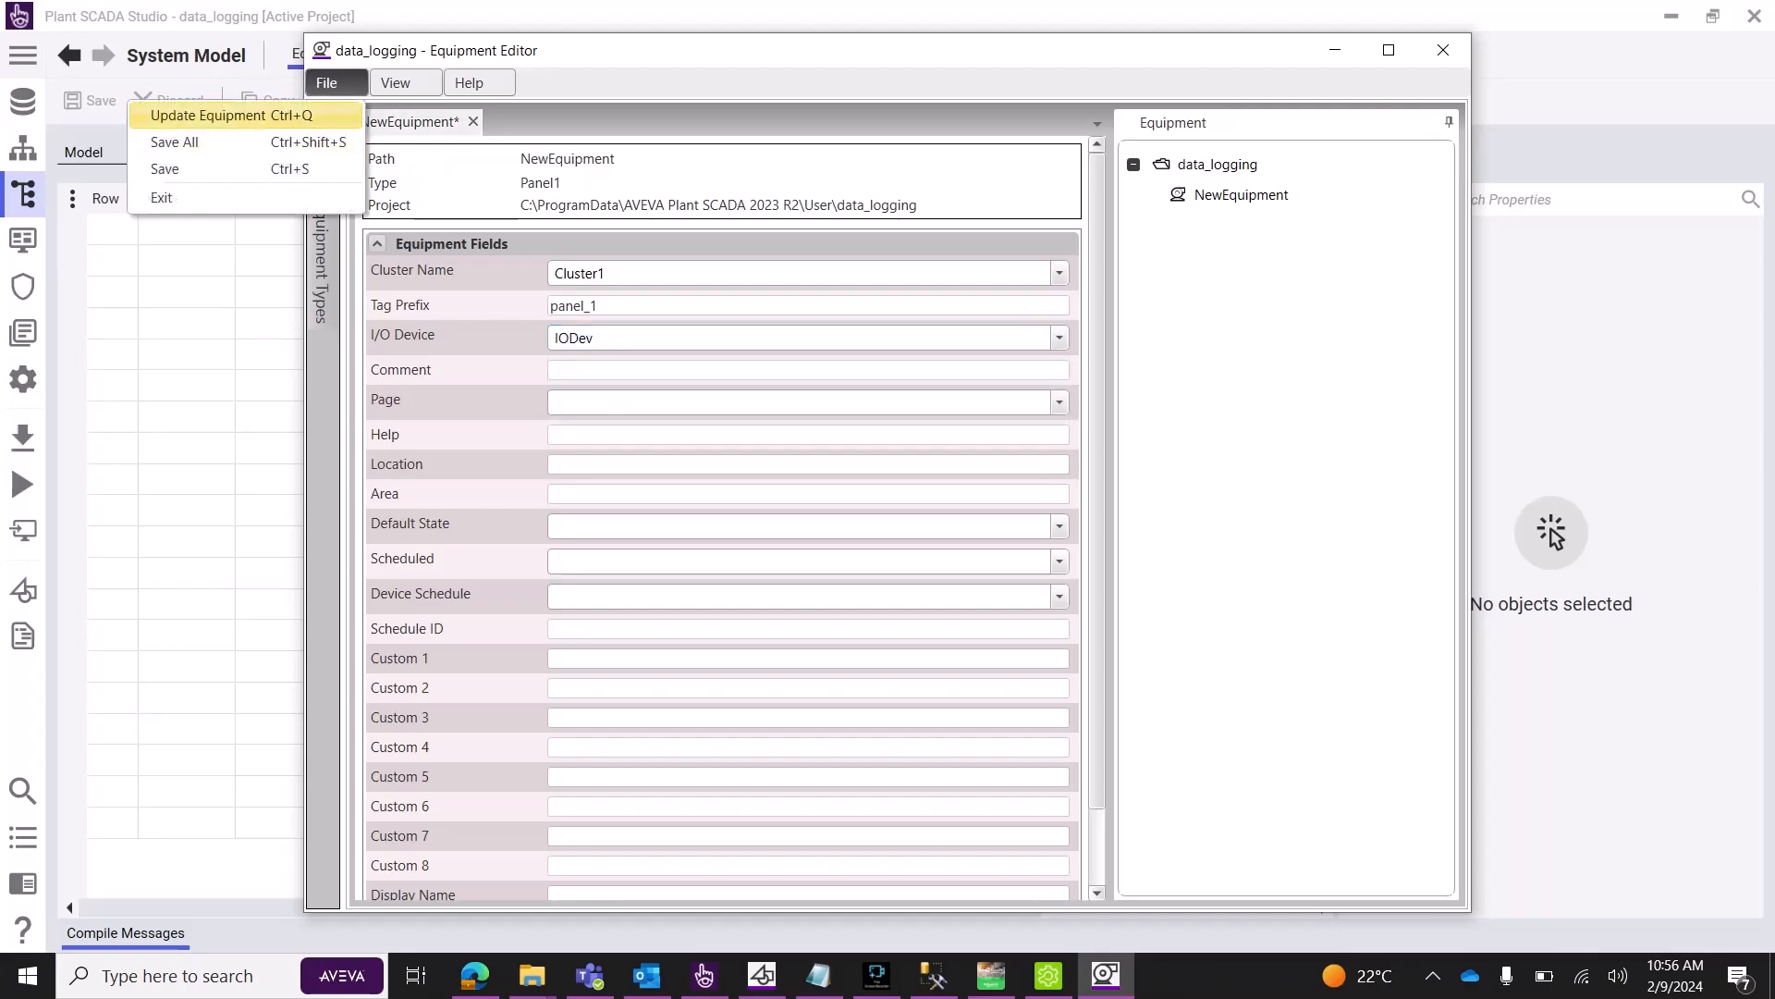
key(Down)
key(Return)
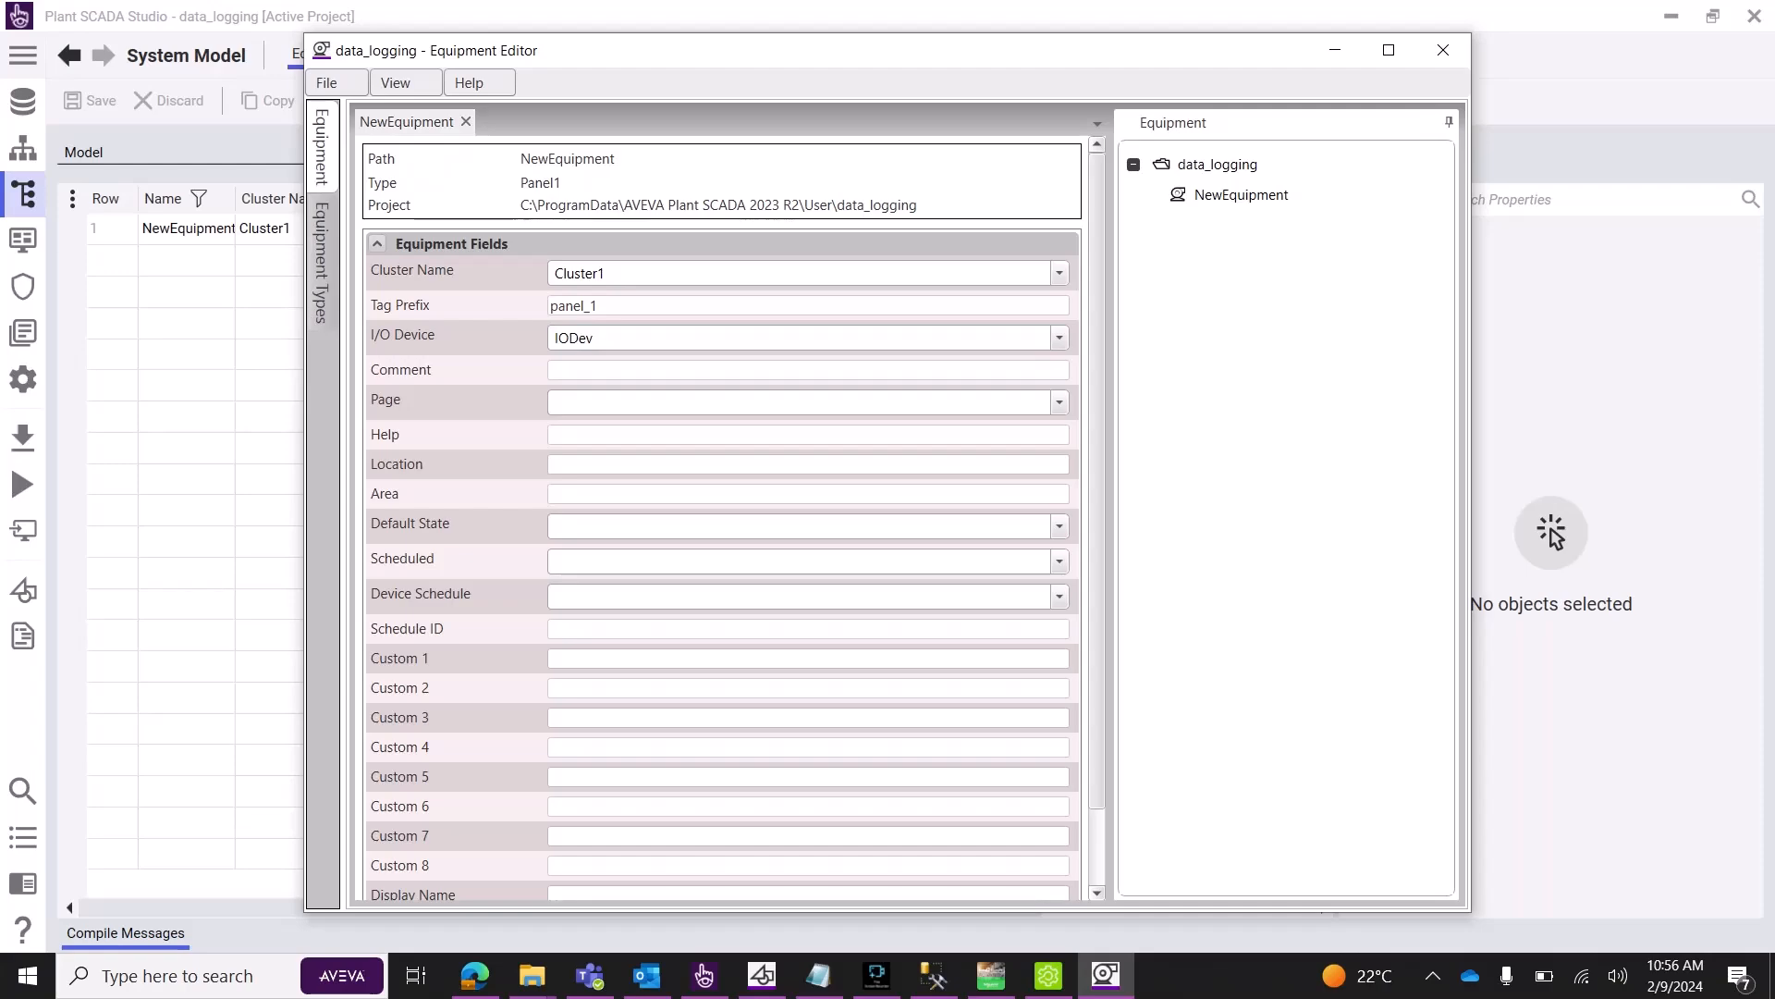
click(336, 83)
click(268, 116)
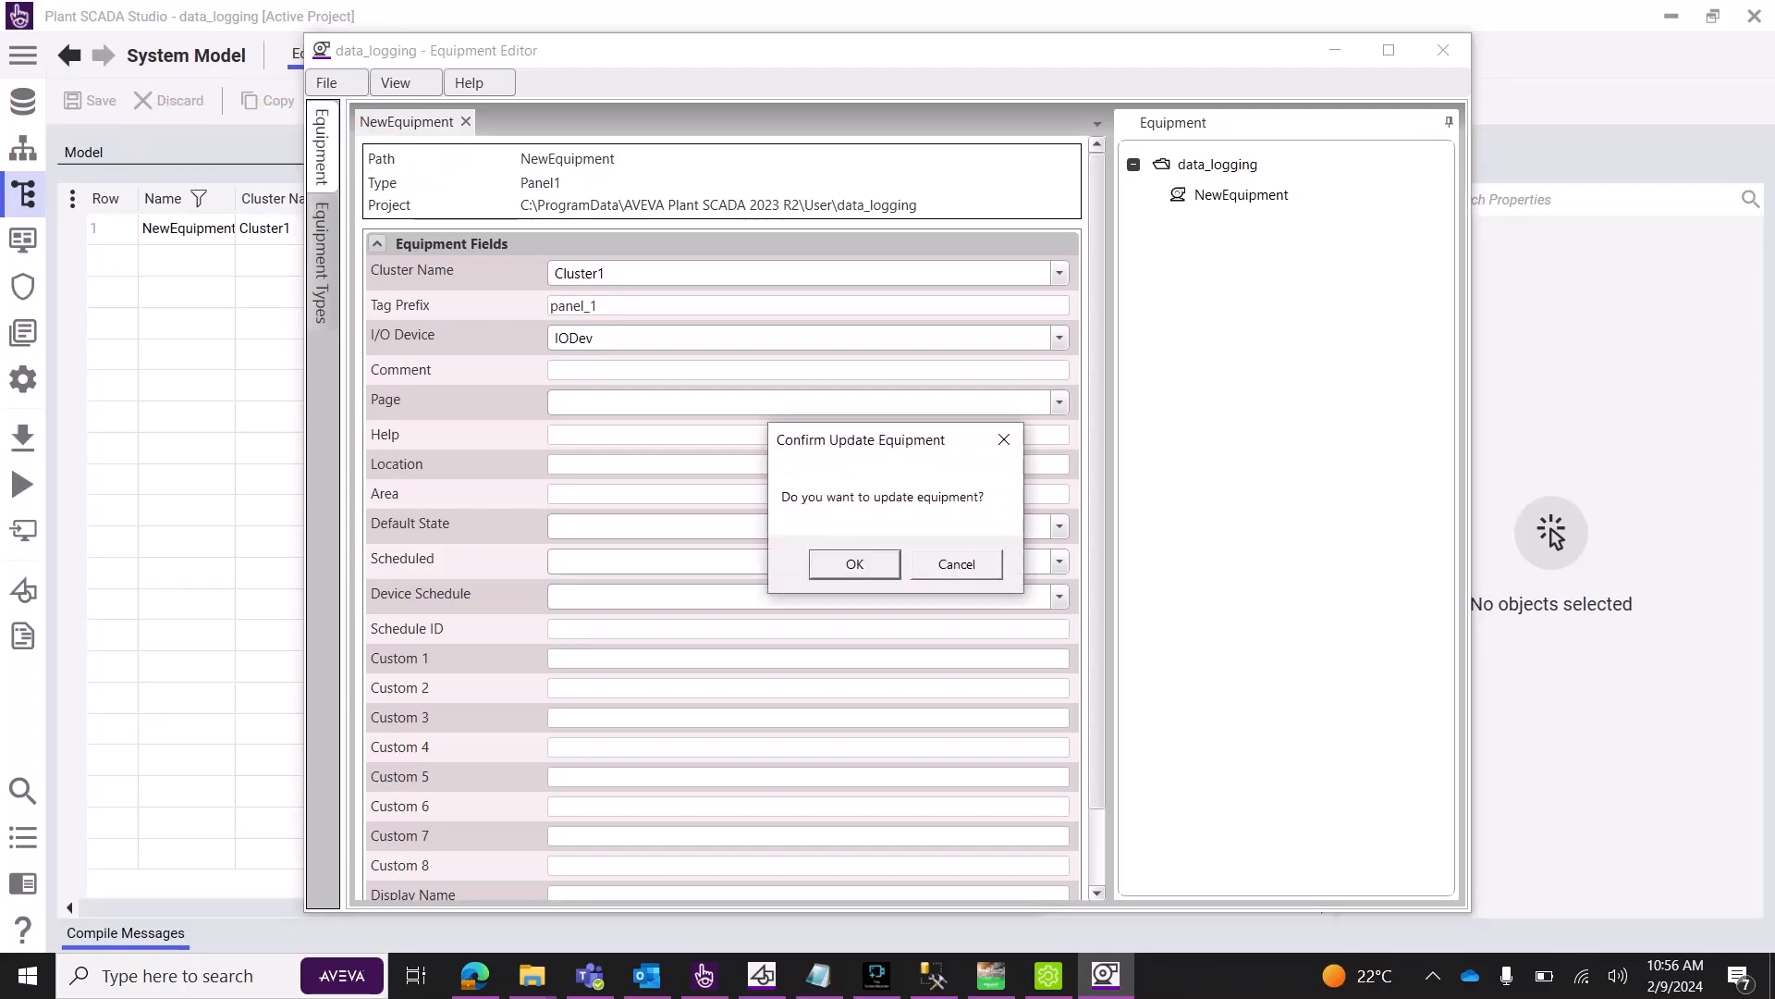
key(Return)
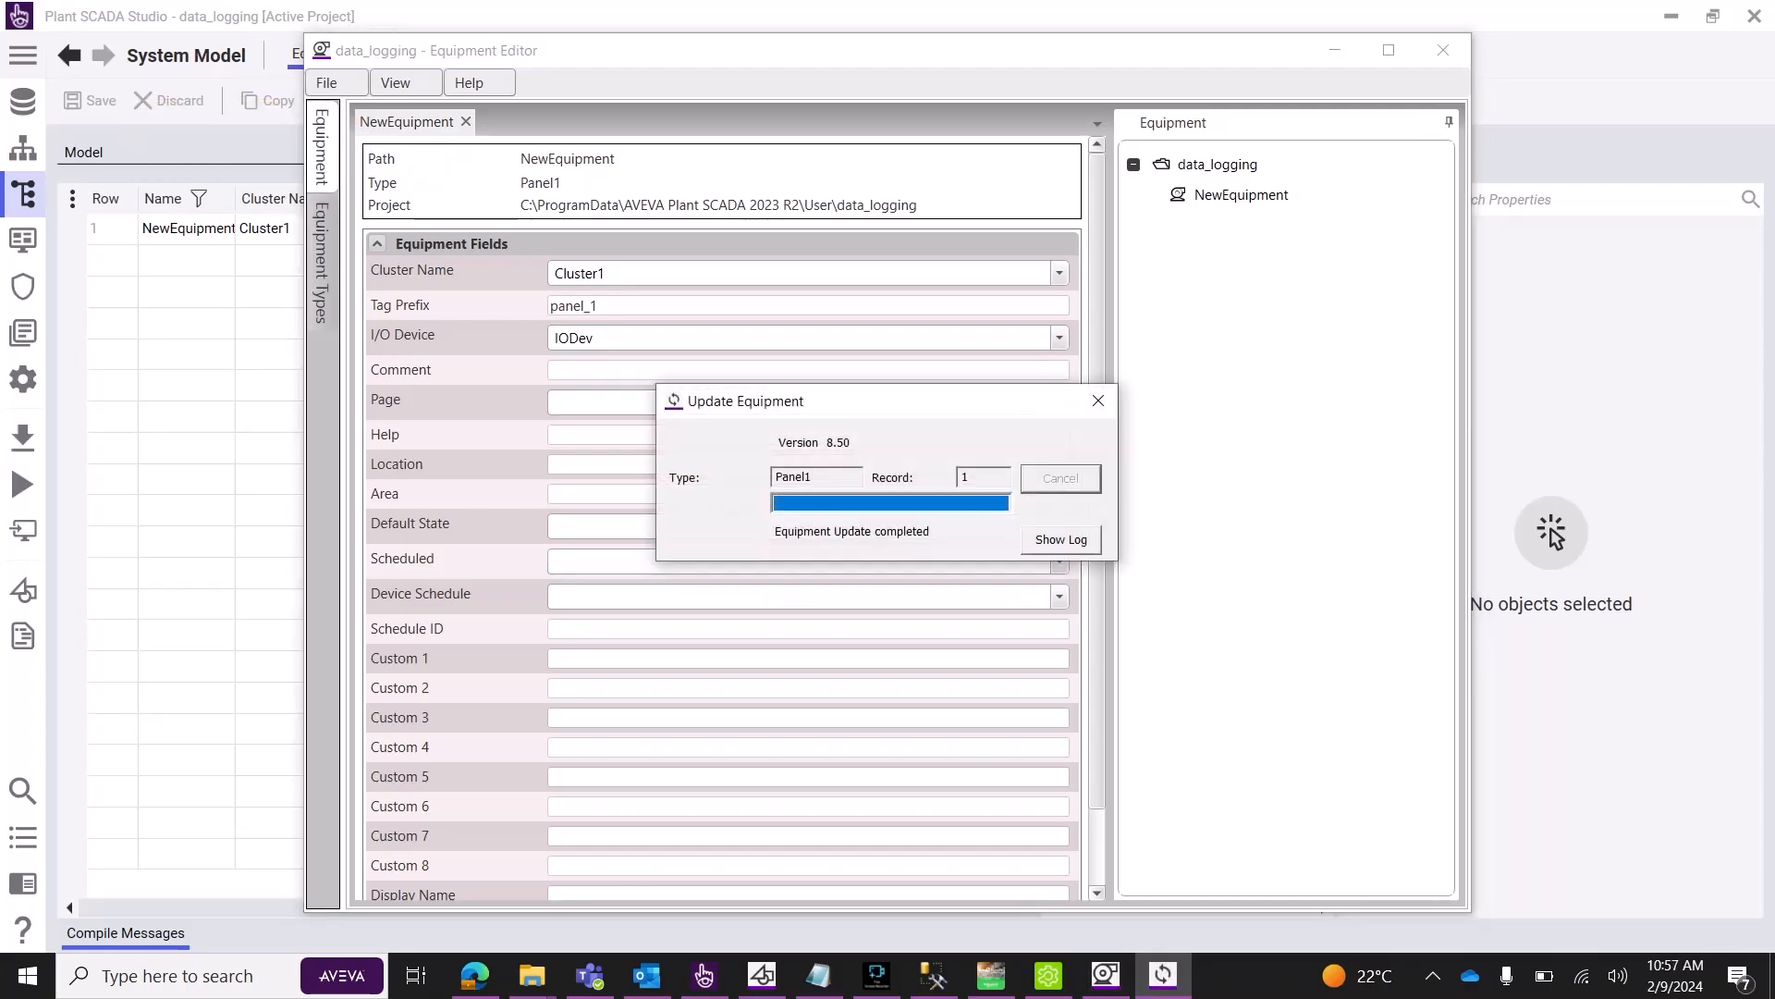
Close the Equipment Editor, commit Start's address 40001.1, and review the Machine Expert ladder.
click(1443, 50)
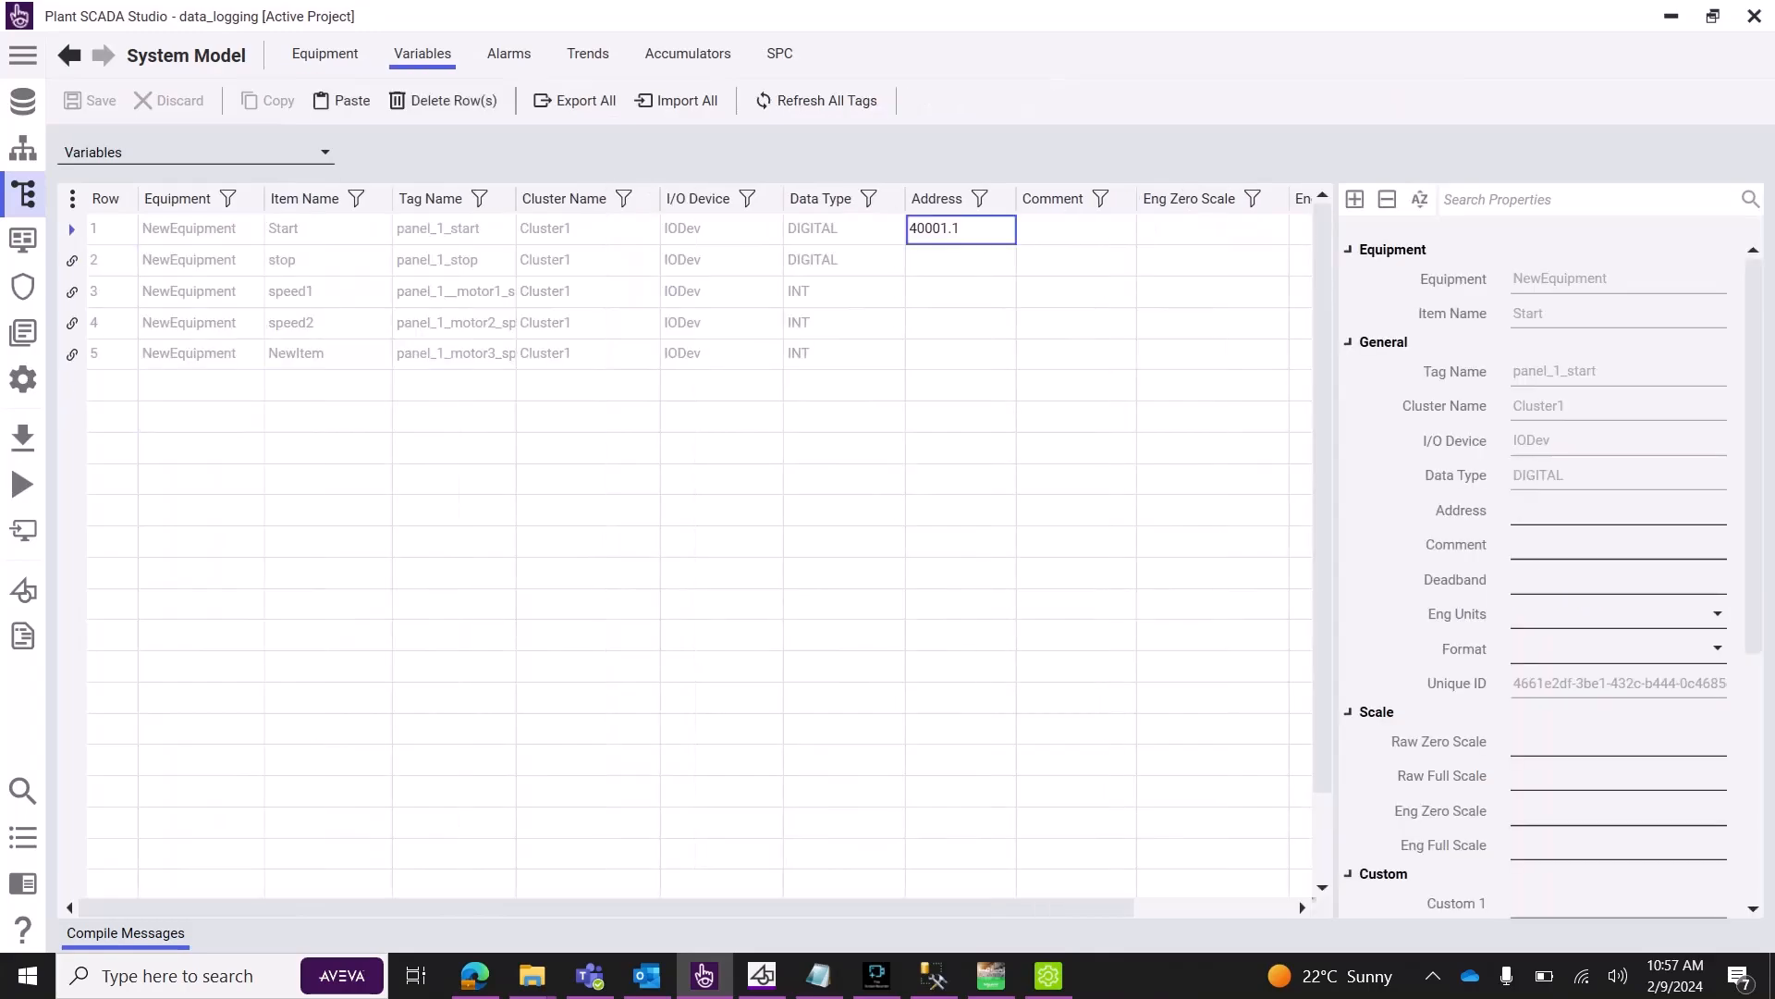
click(960, 261)
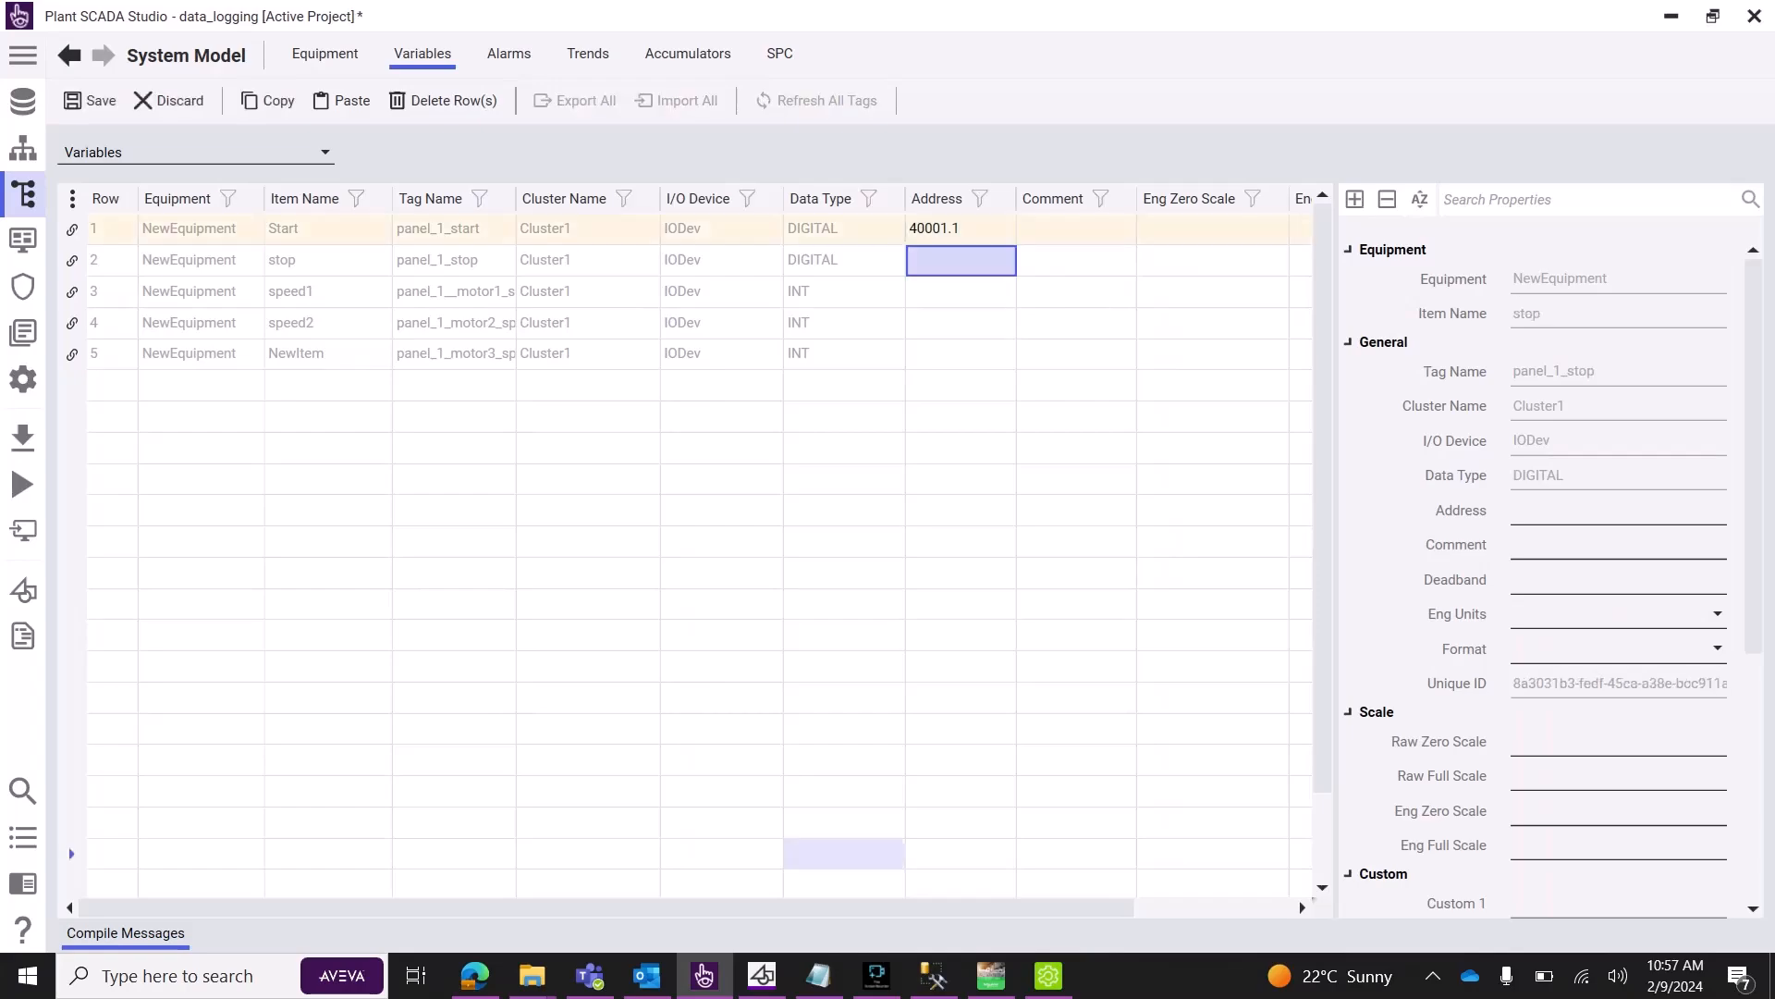
click(991, 975)
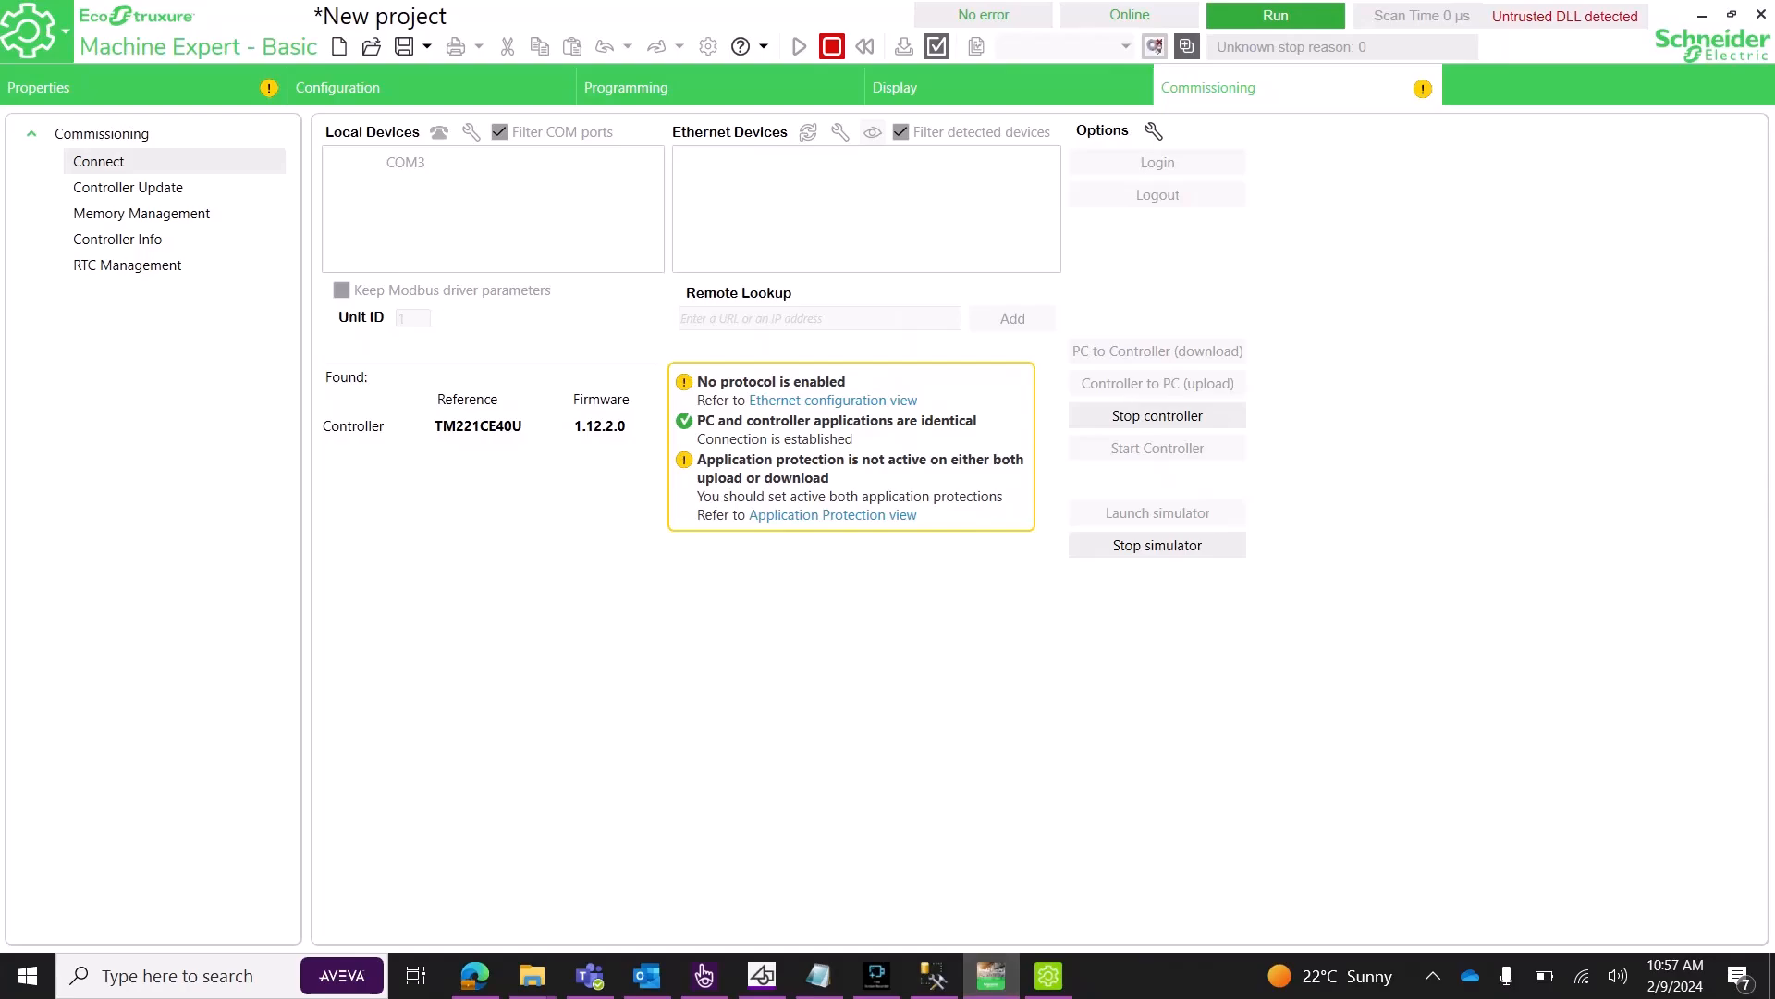
click(626, 88)
mouse_move(510, 260)
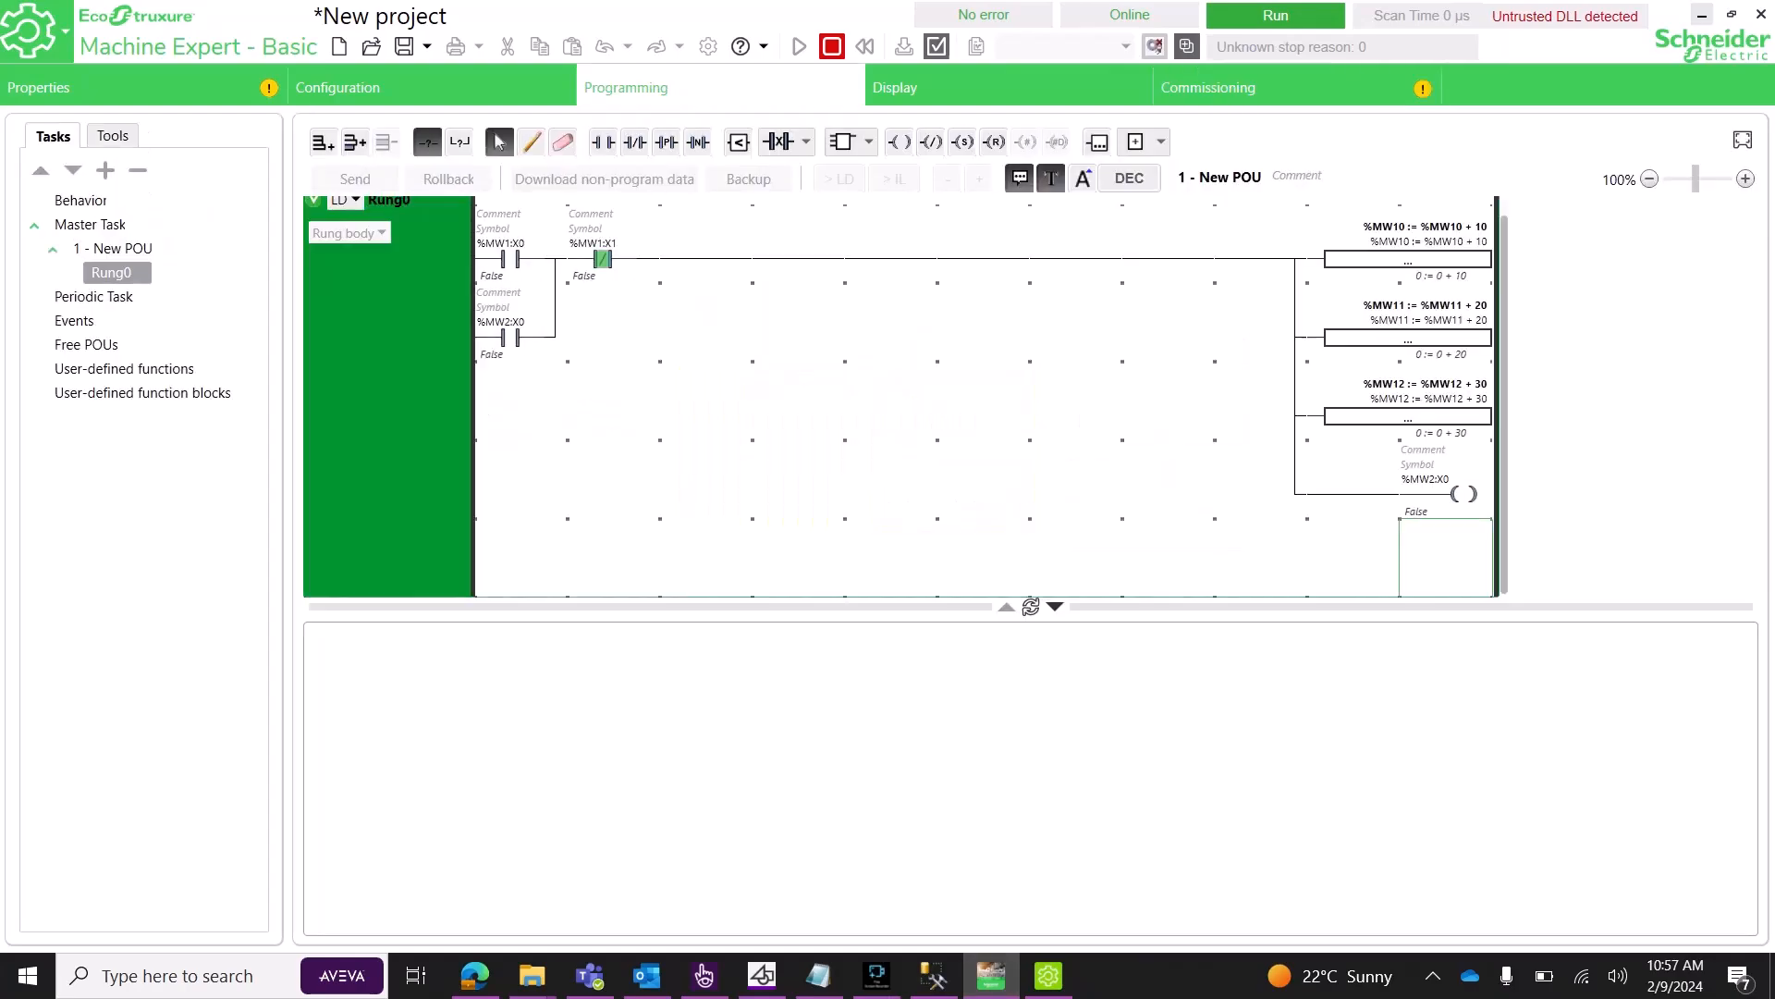
click(1702, 15)
double_click(960, 230)
Set the five NewEquipment tag addresses to 40001.0, 40001.1, 40010, 40011 and 40012, then save.
key(ctrl+a)
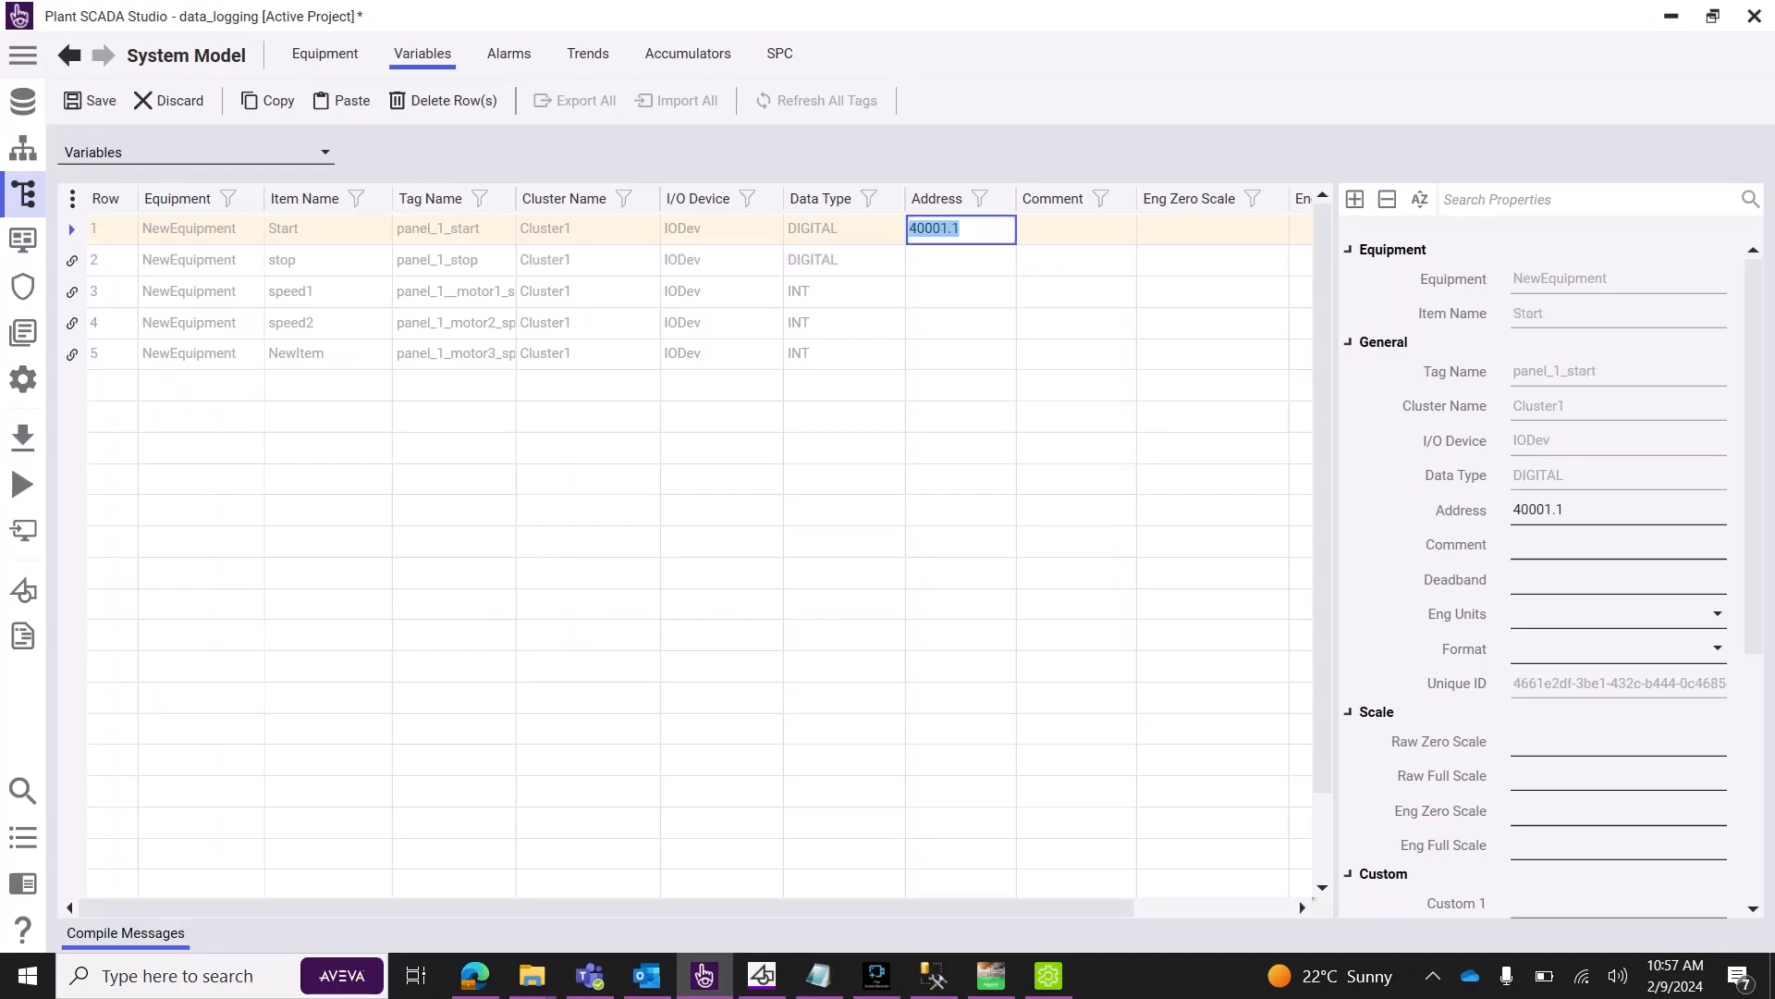
key(End)
key(BackSpace)
text(0)
key(Return)
key(ctrl+v)
key(ctrl+s)
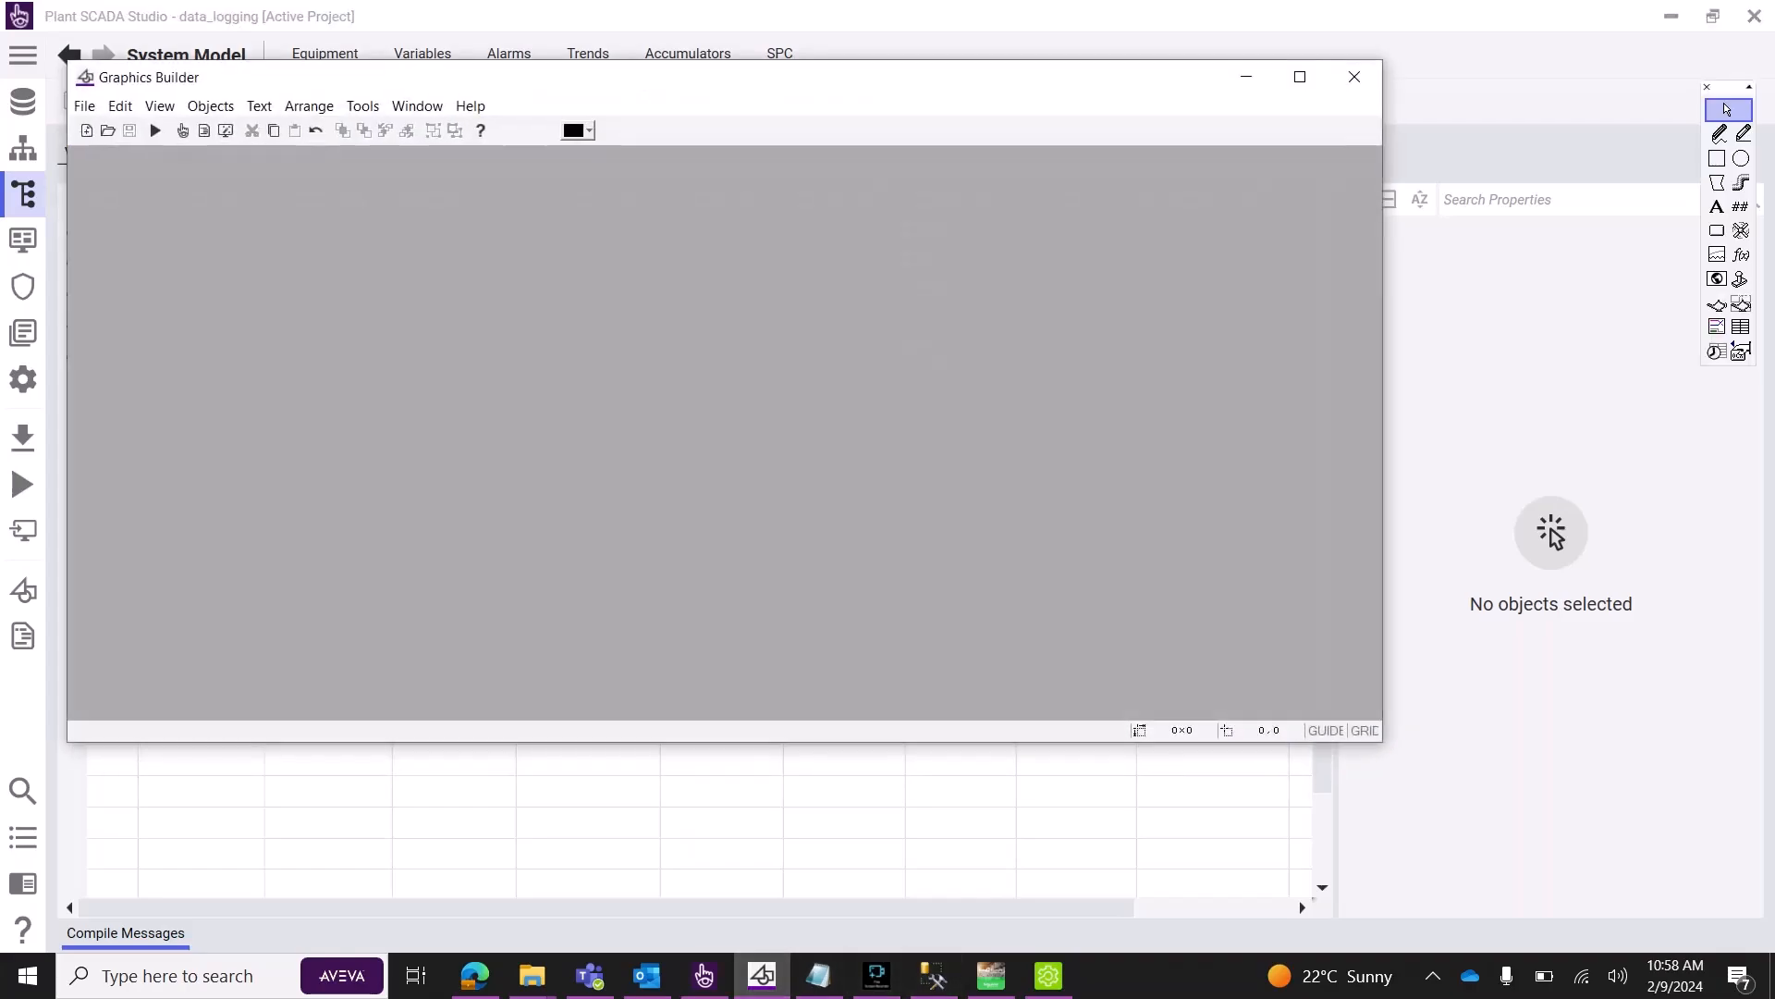
Create a new graphics page, Untitled1, from the blank template.
click(87, 130)
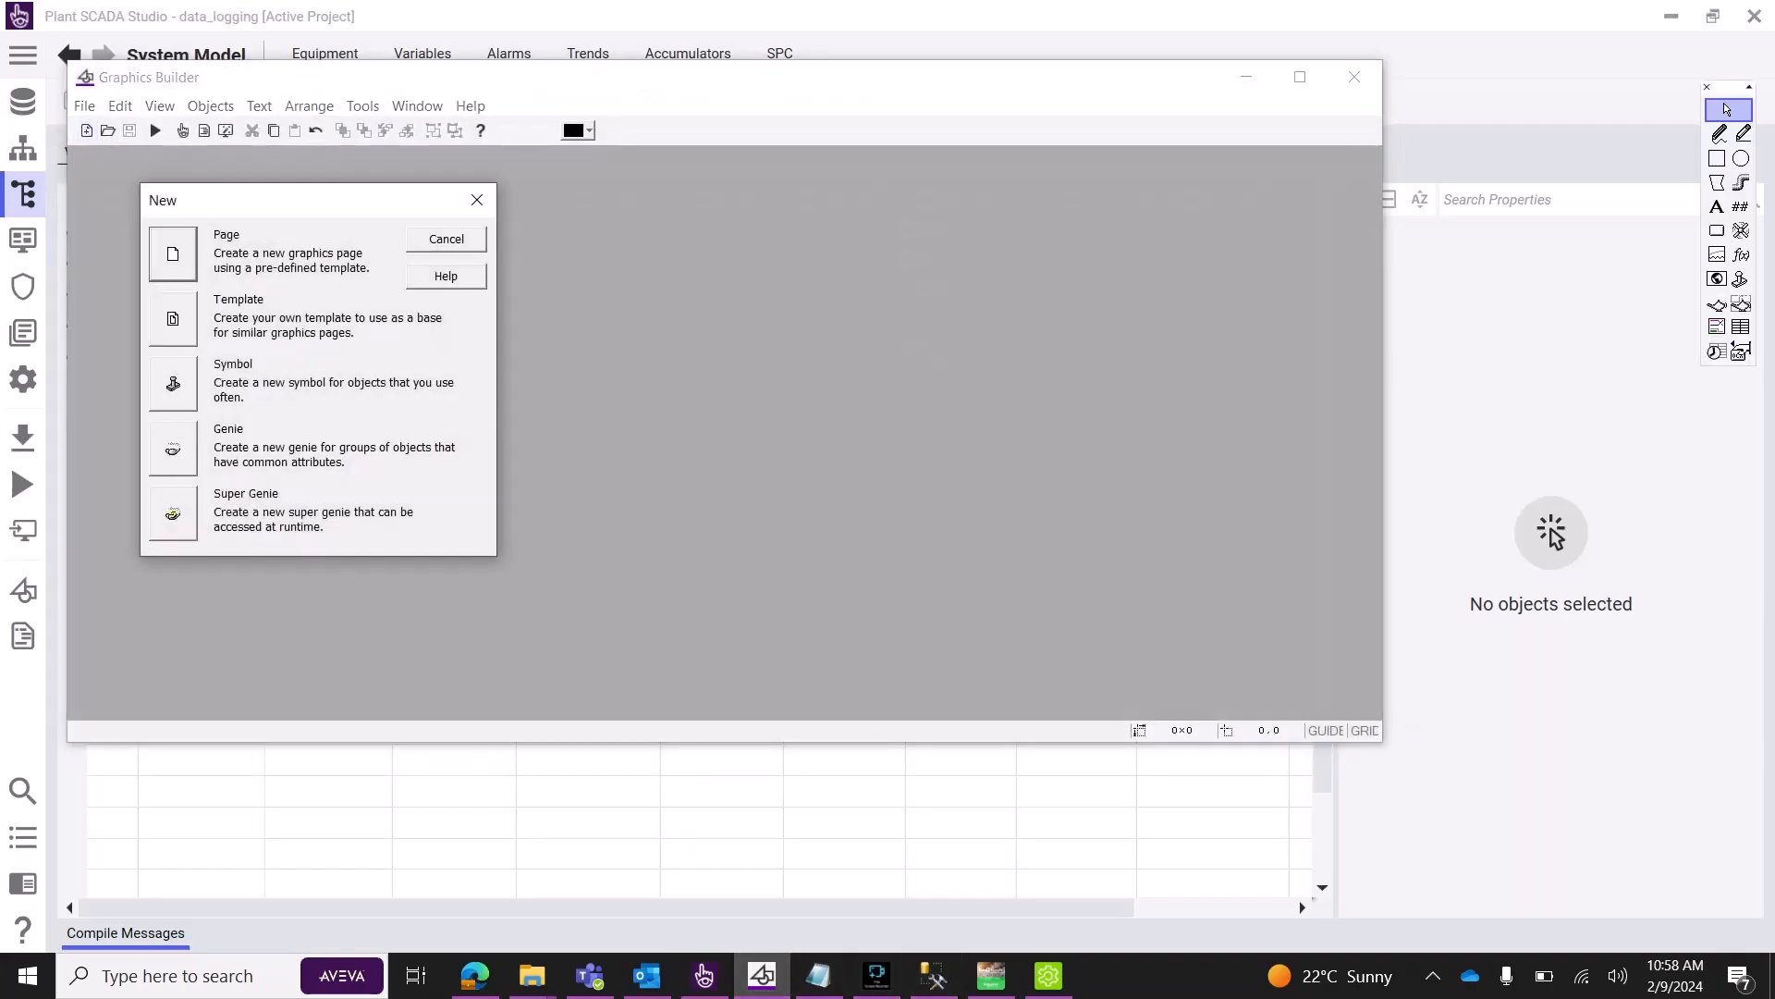
click(173, 255)
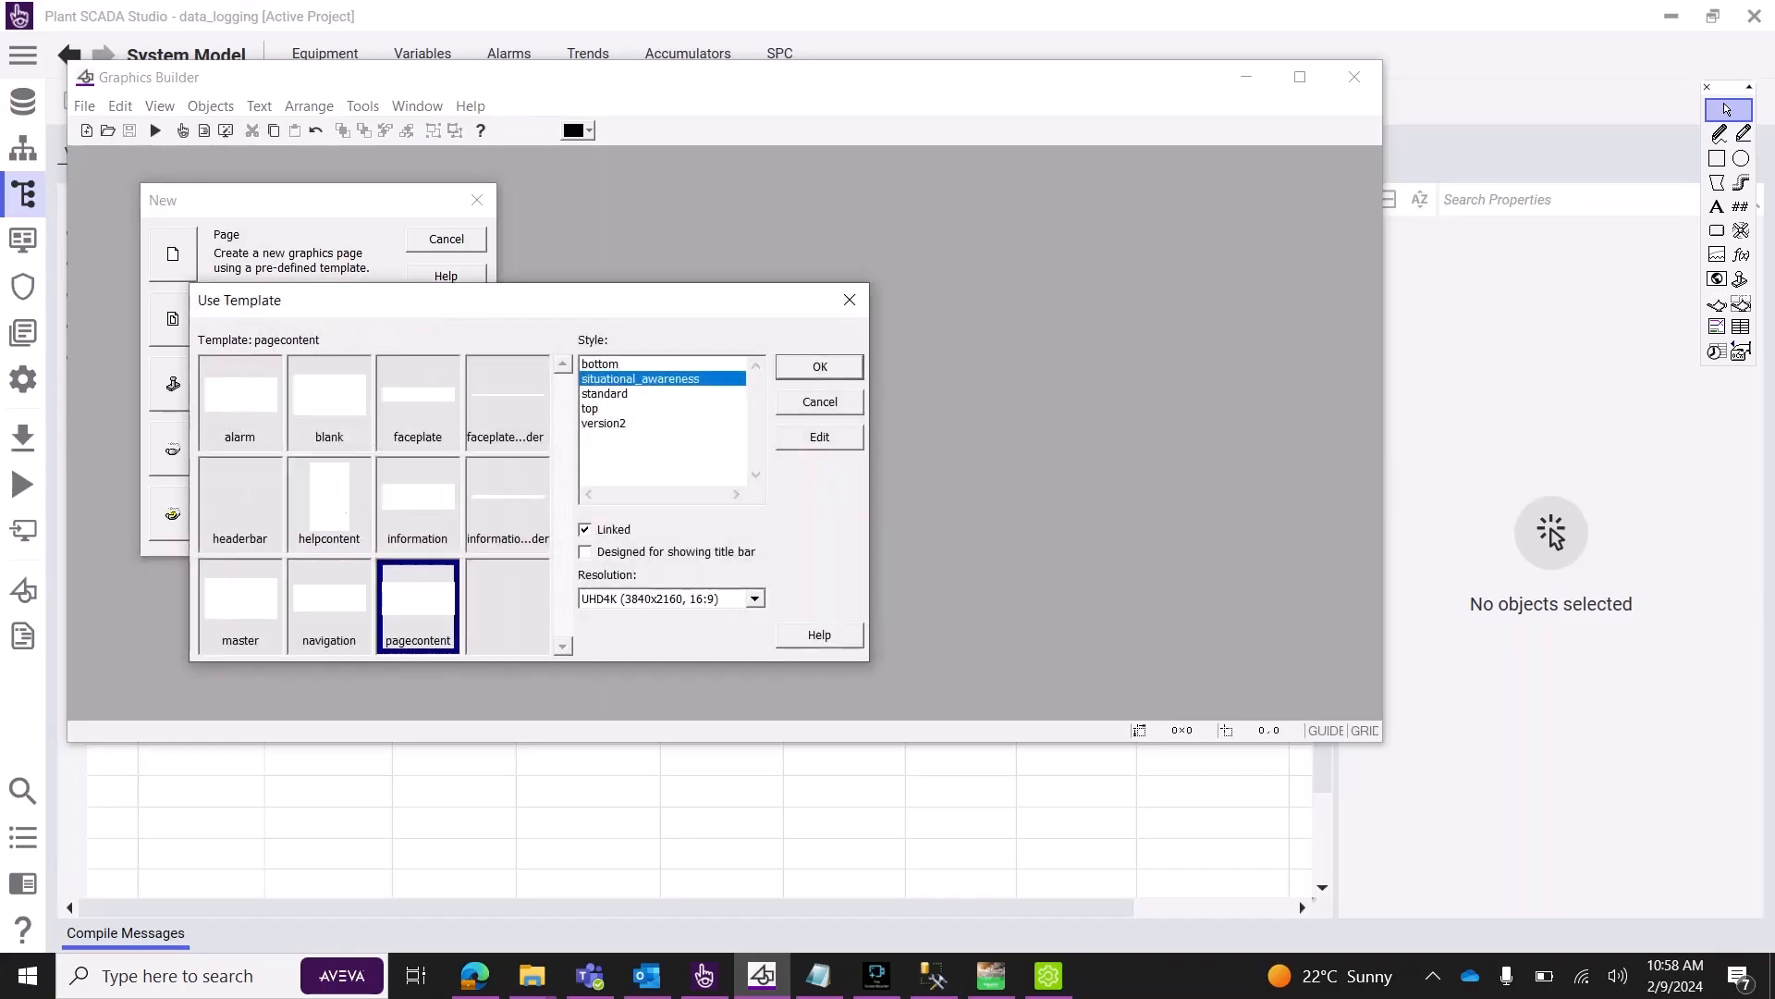
click(329, 403)
click(820, 367)
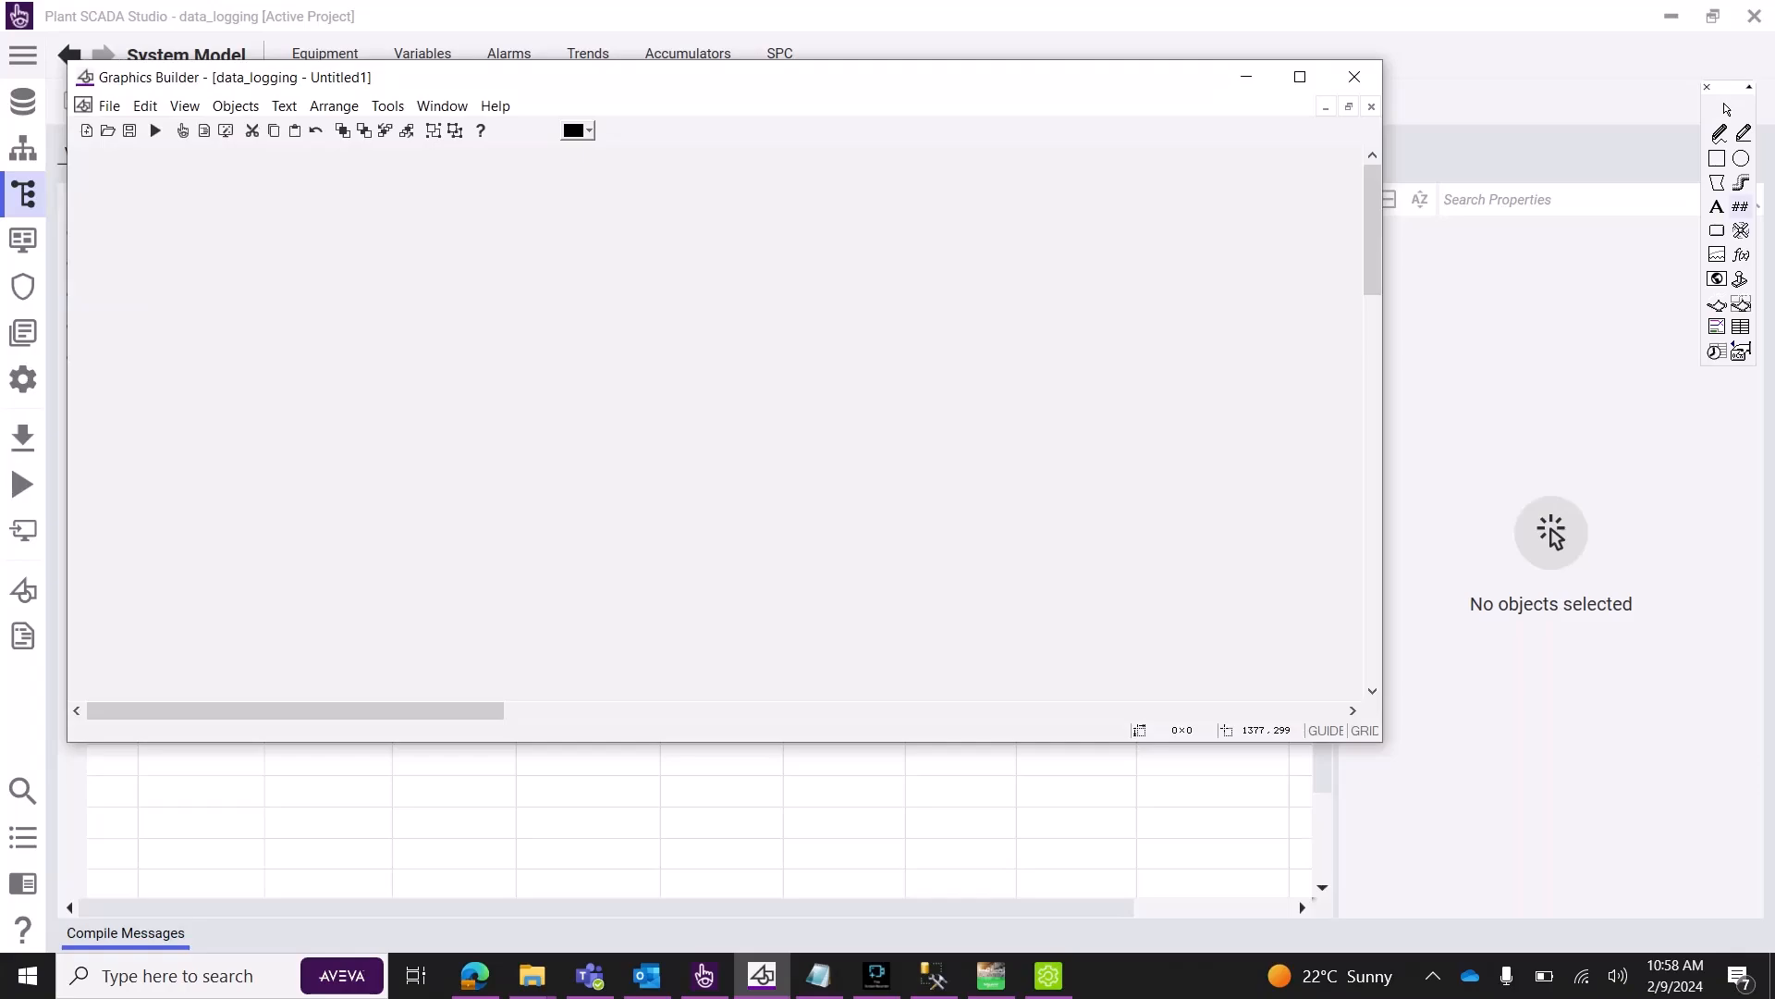
click(1718, 230)
Draw a button labelled 'start' in bold 48-point text near the page's top-left.
drag(177, 232, 405, 314)
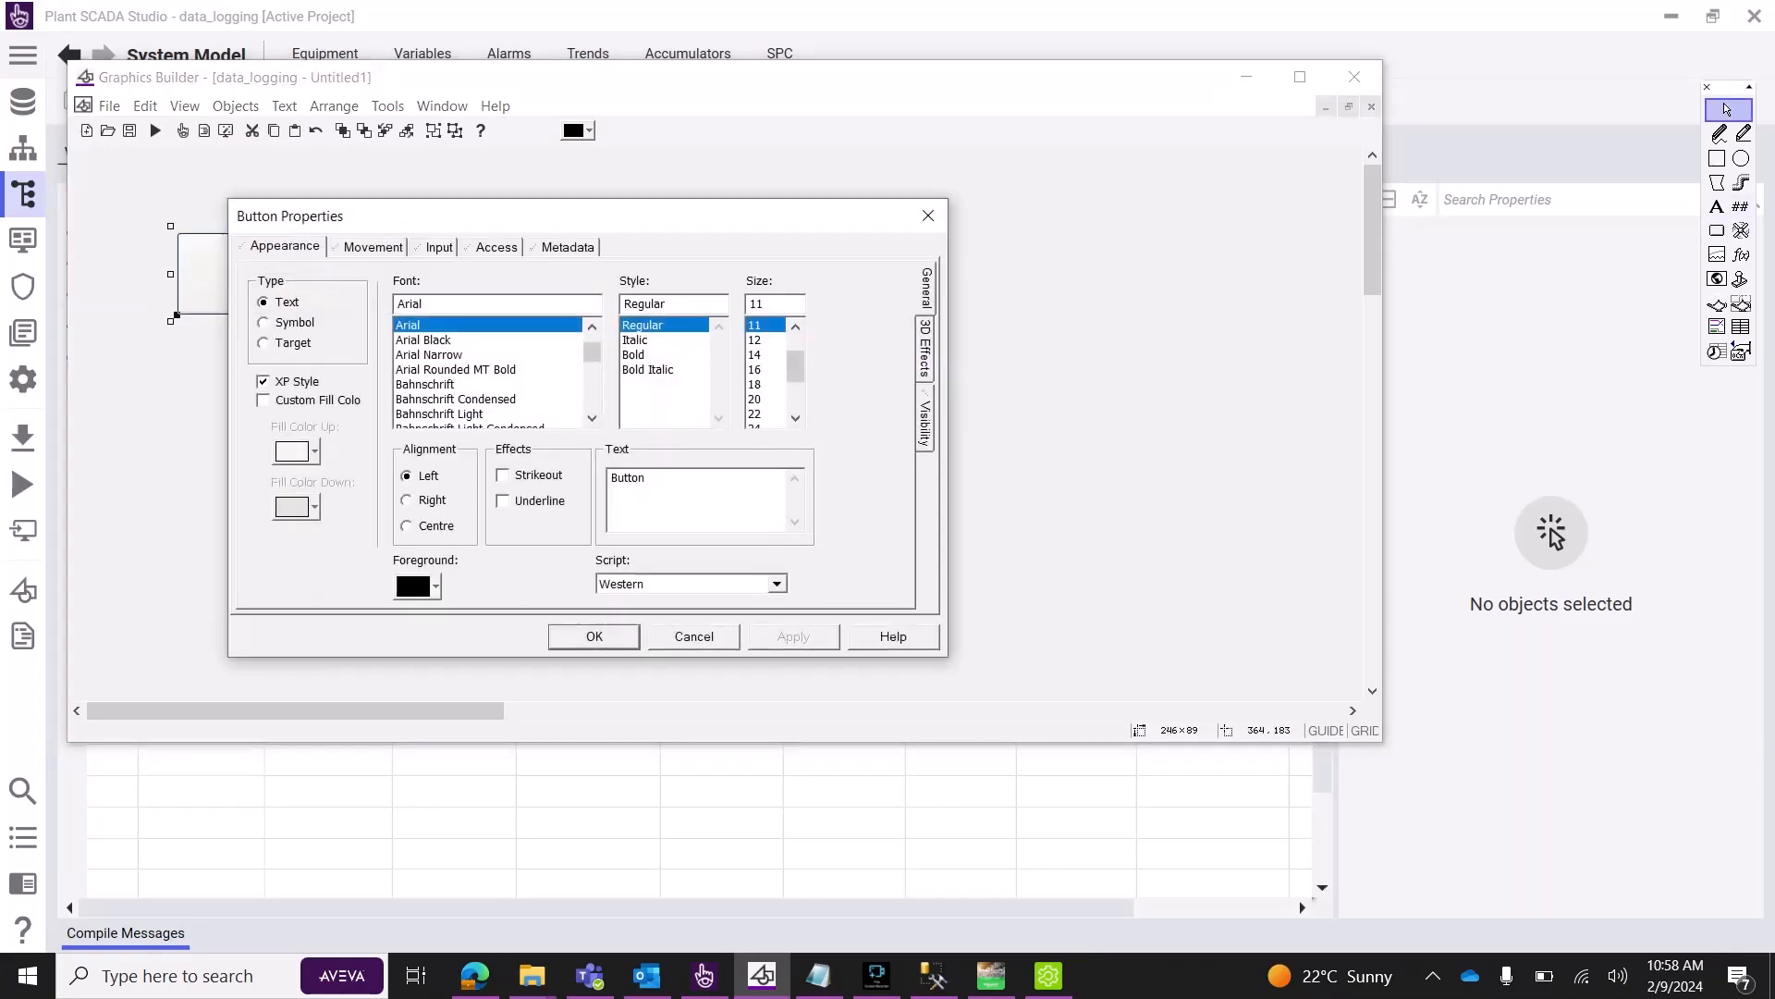
text(start)
click(634, 355)
scroll(765, 398, down, 2)
click(761, 399)
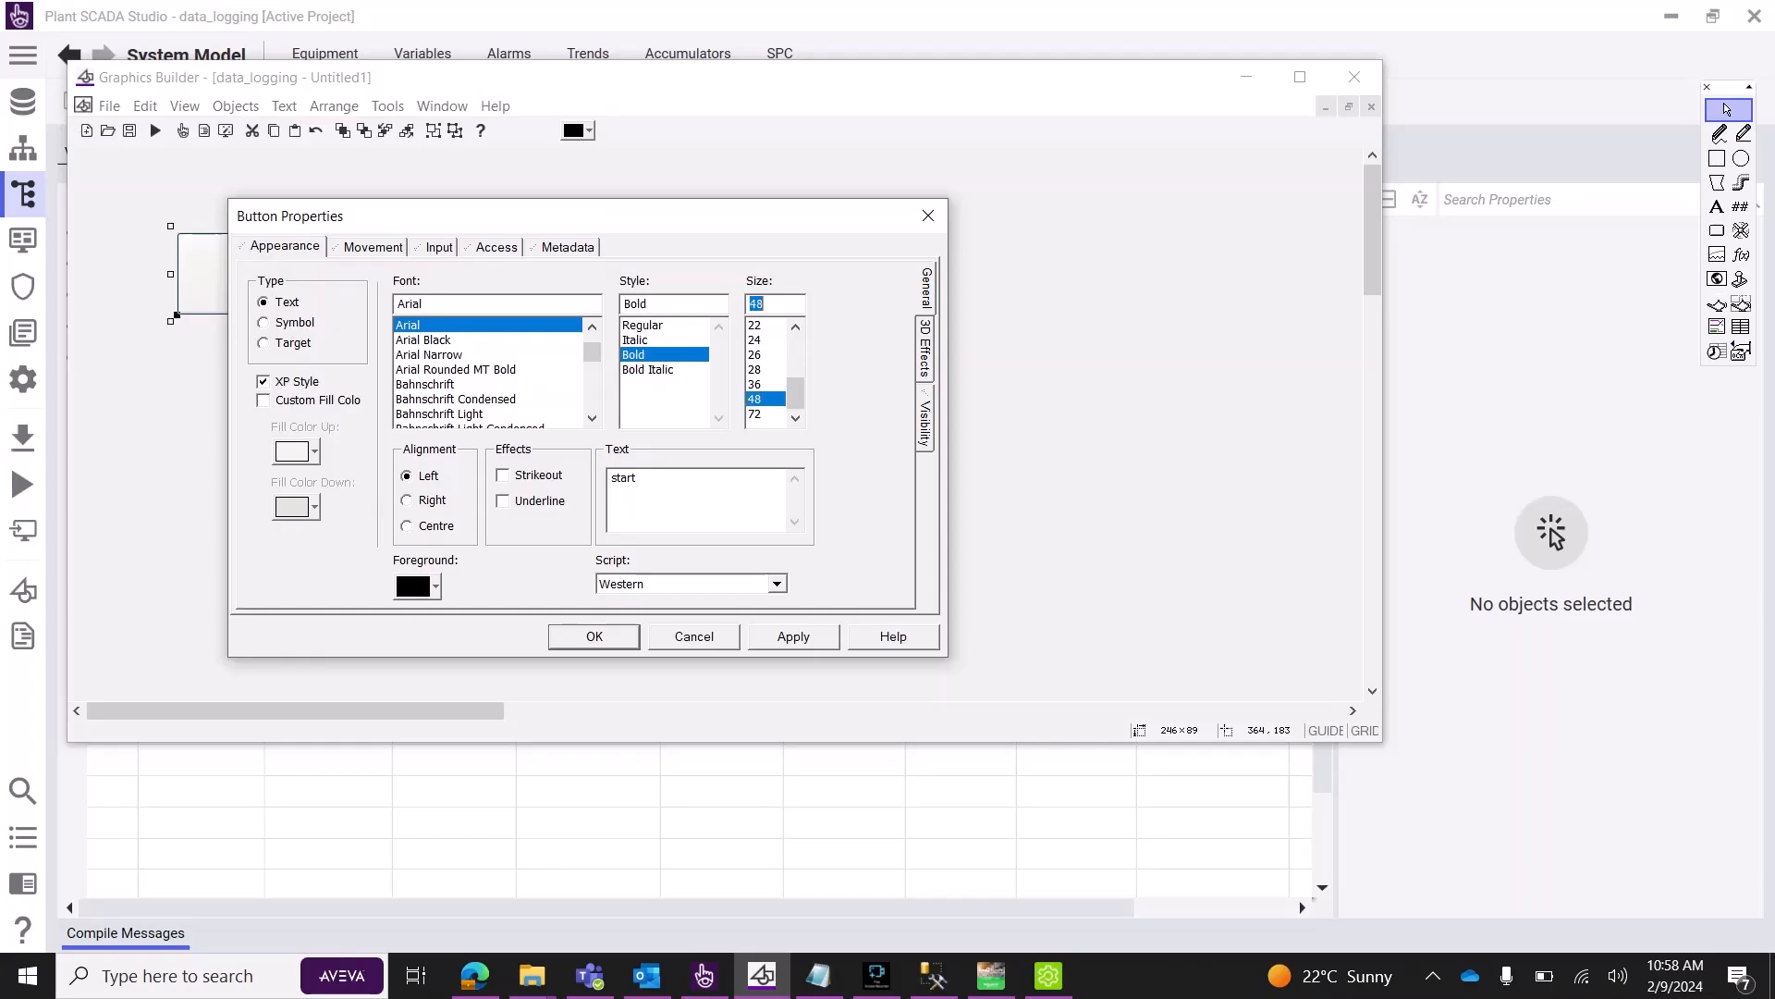
click(794, 637)
Give the start button the input command pulse(NewEquipment.Start).
click(439, 247)
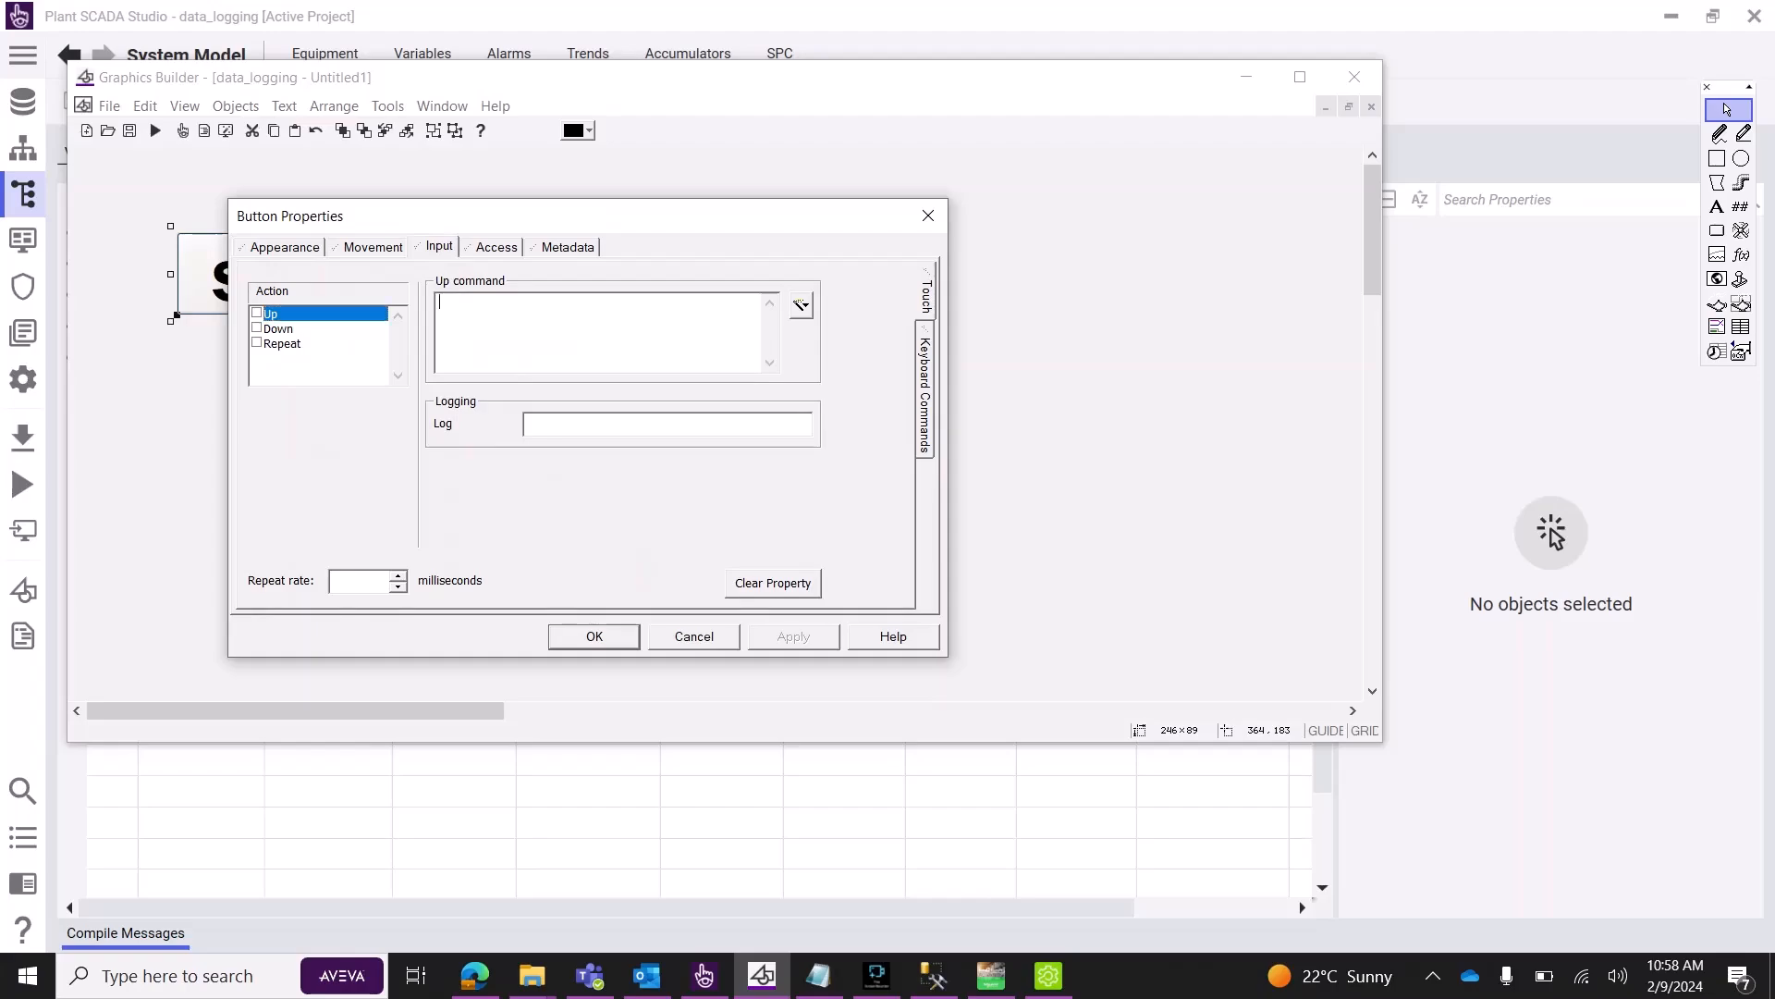
text(pulse())
click(801, 305)
click(852, 333)
double_click(577, 504)
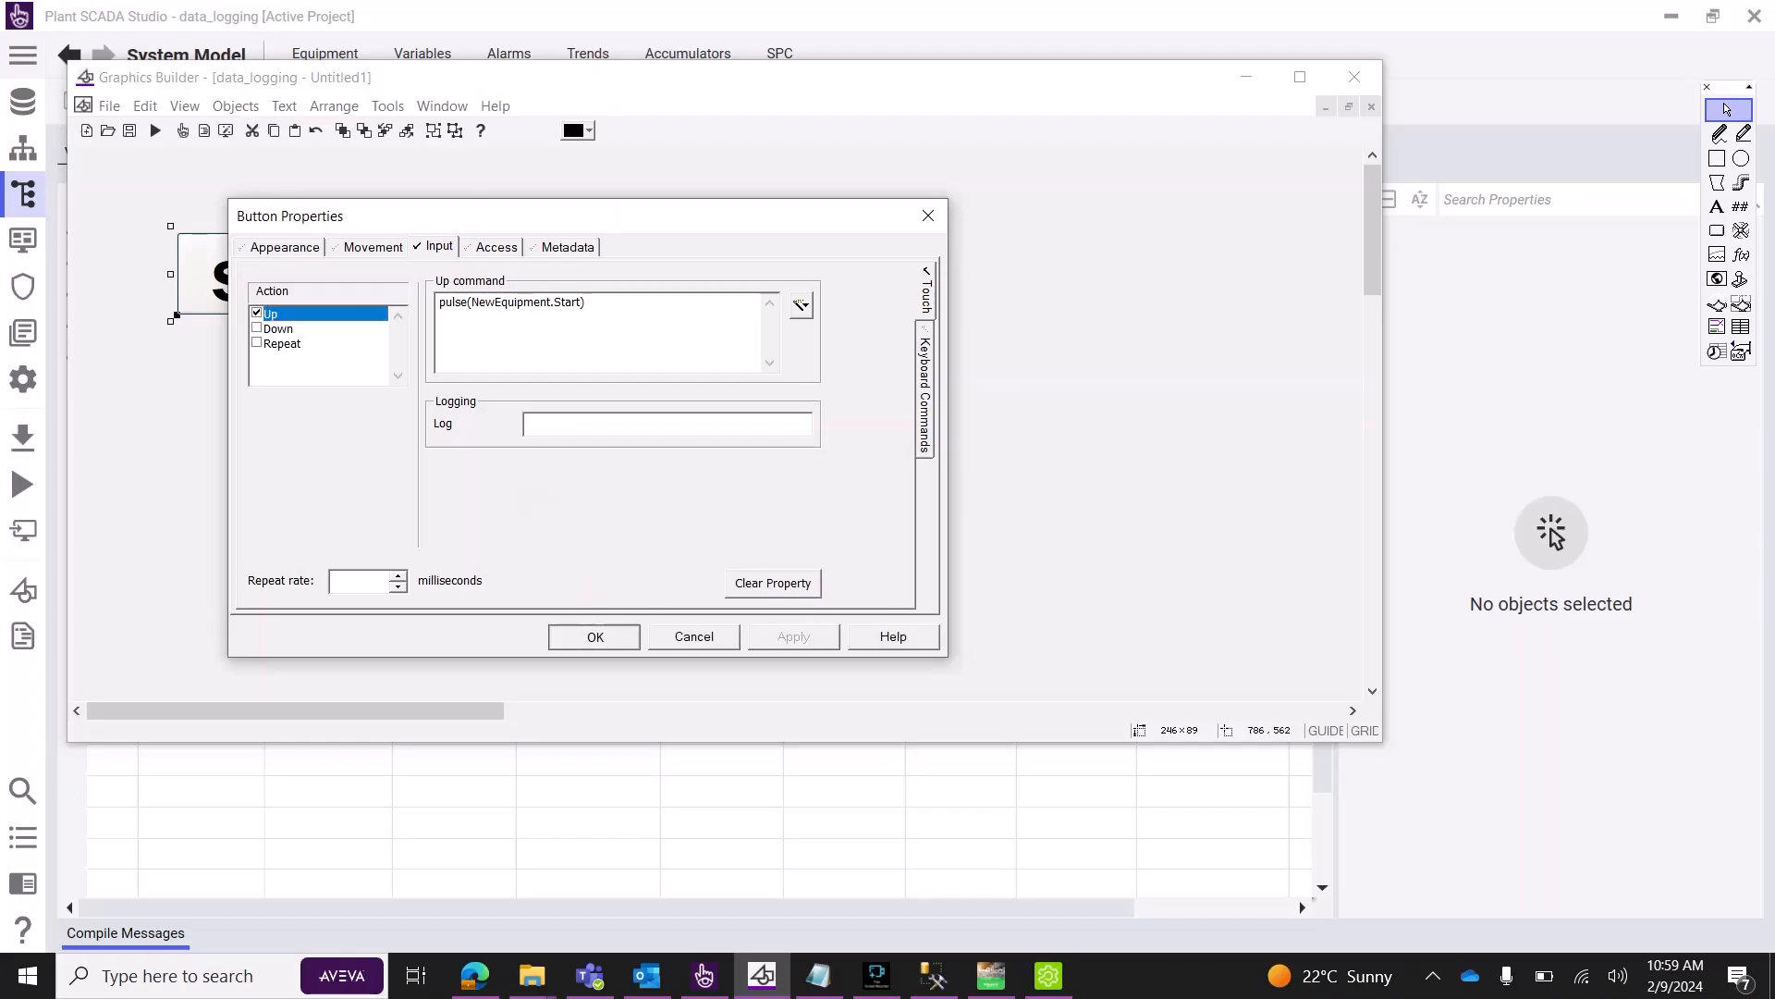
click(595, 636)
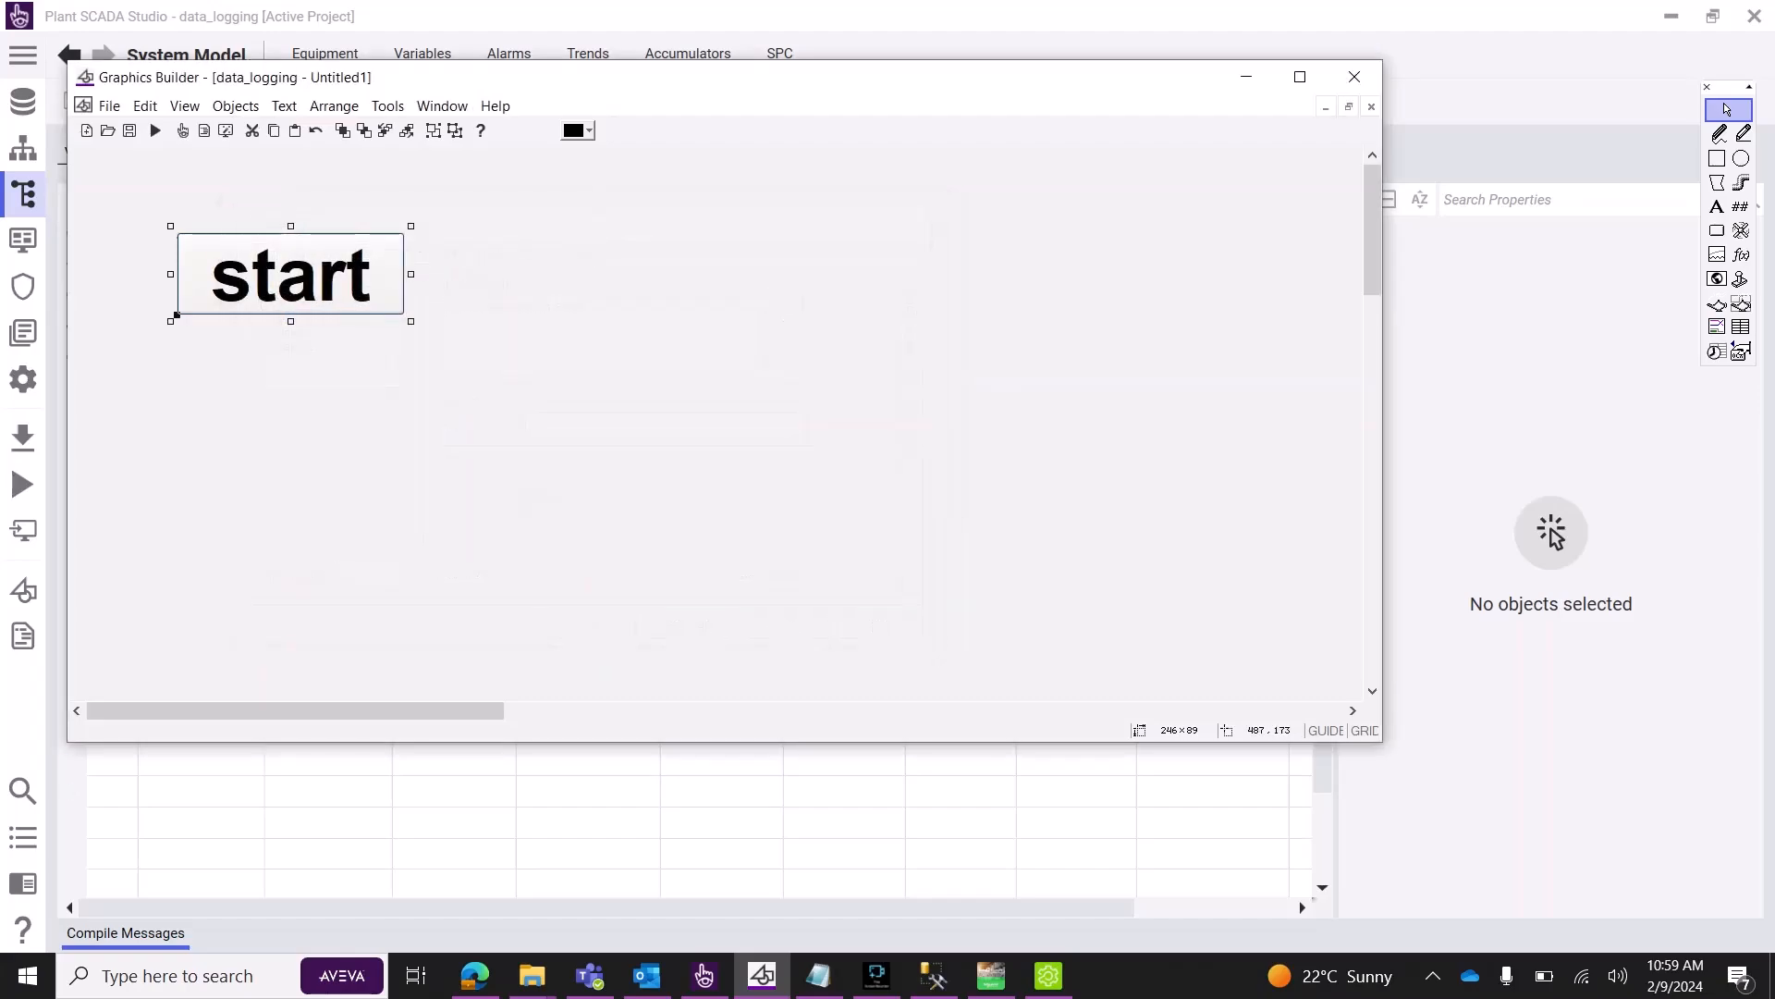
Duplicate the start button below it and relabel the copy 'stop'.
key(ctrl+v)
drag(341, 293, 332, 397)
double_click(333, 397)
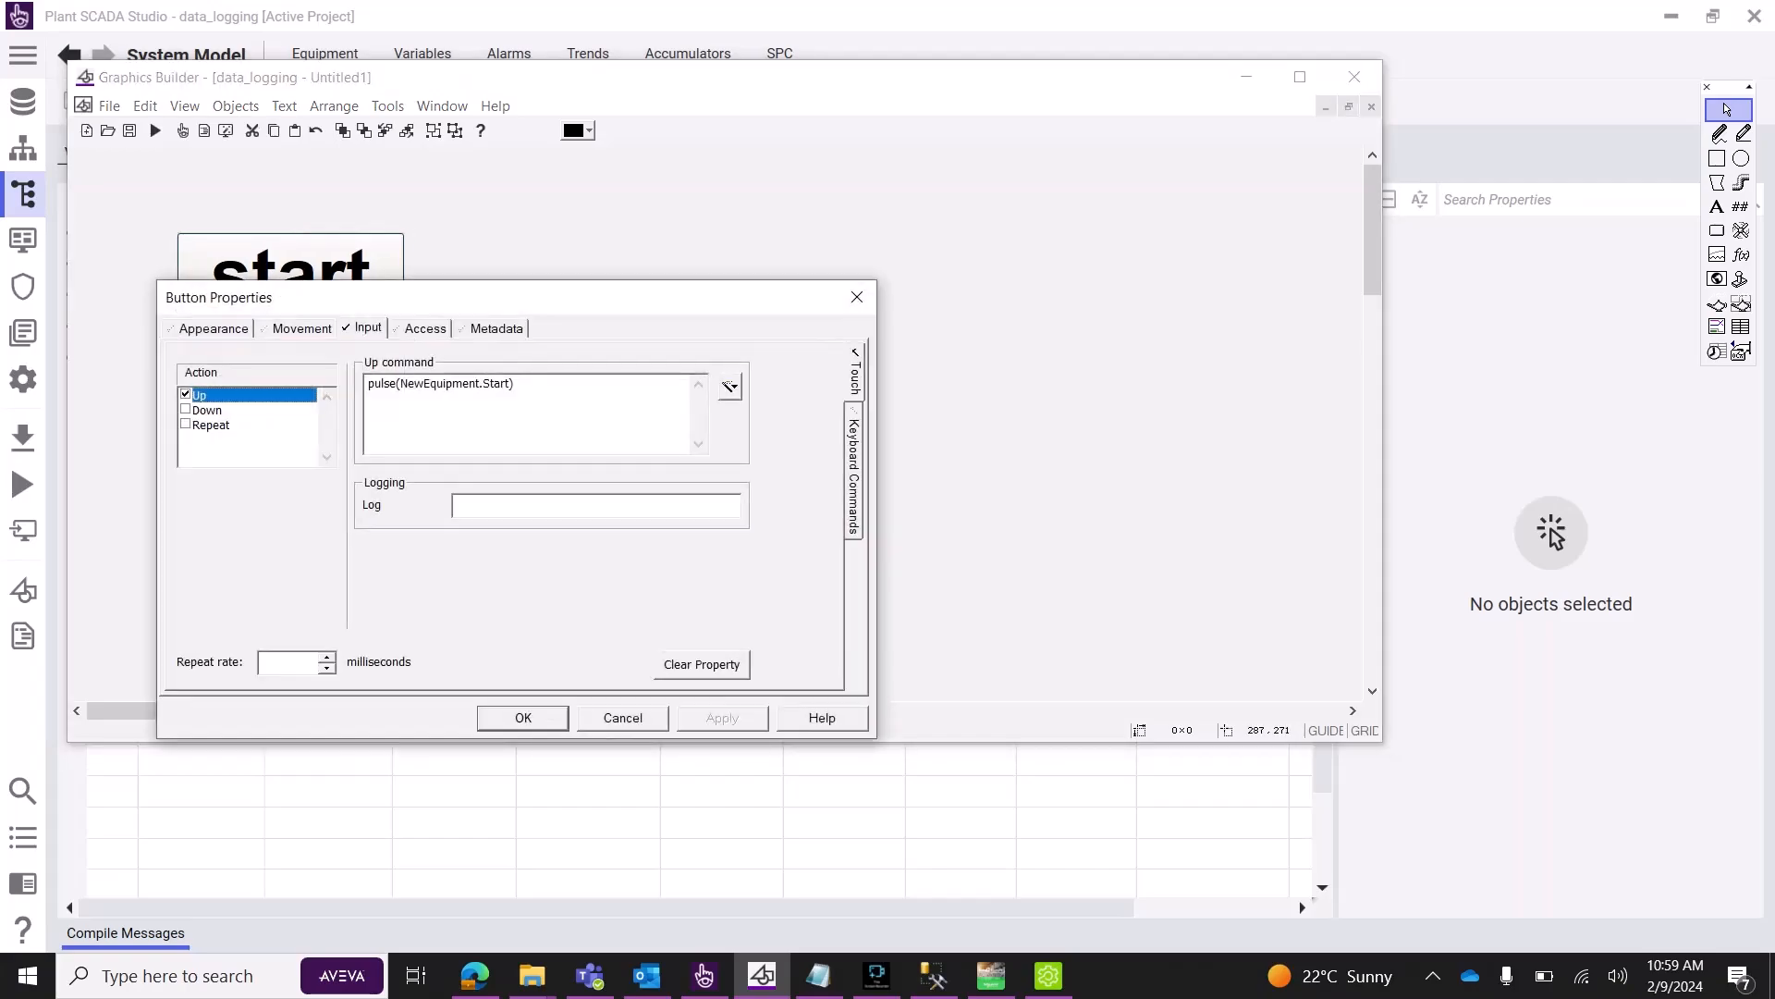
click(212, 328)
double_click(552, 558)
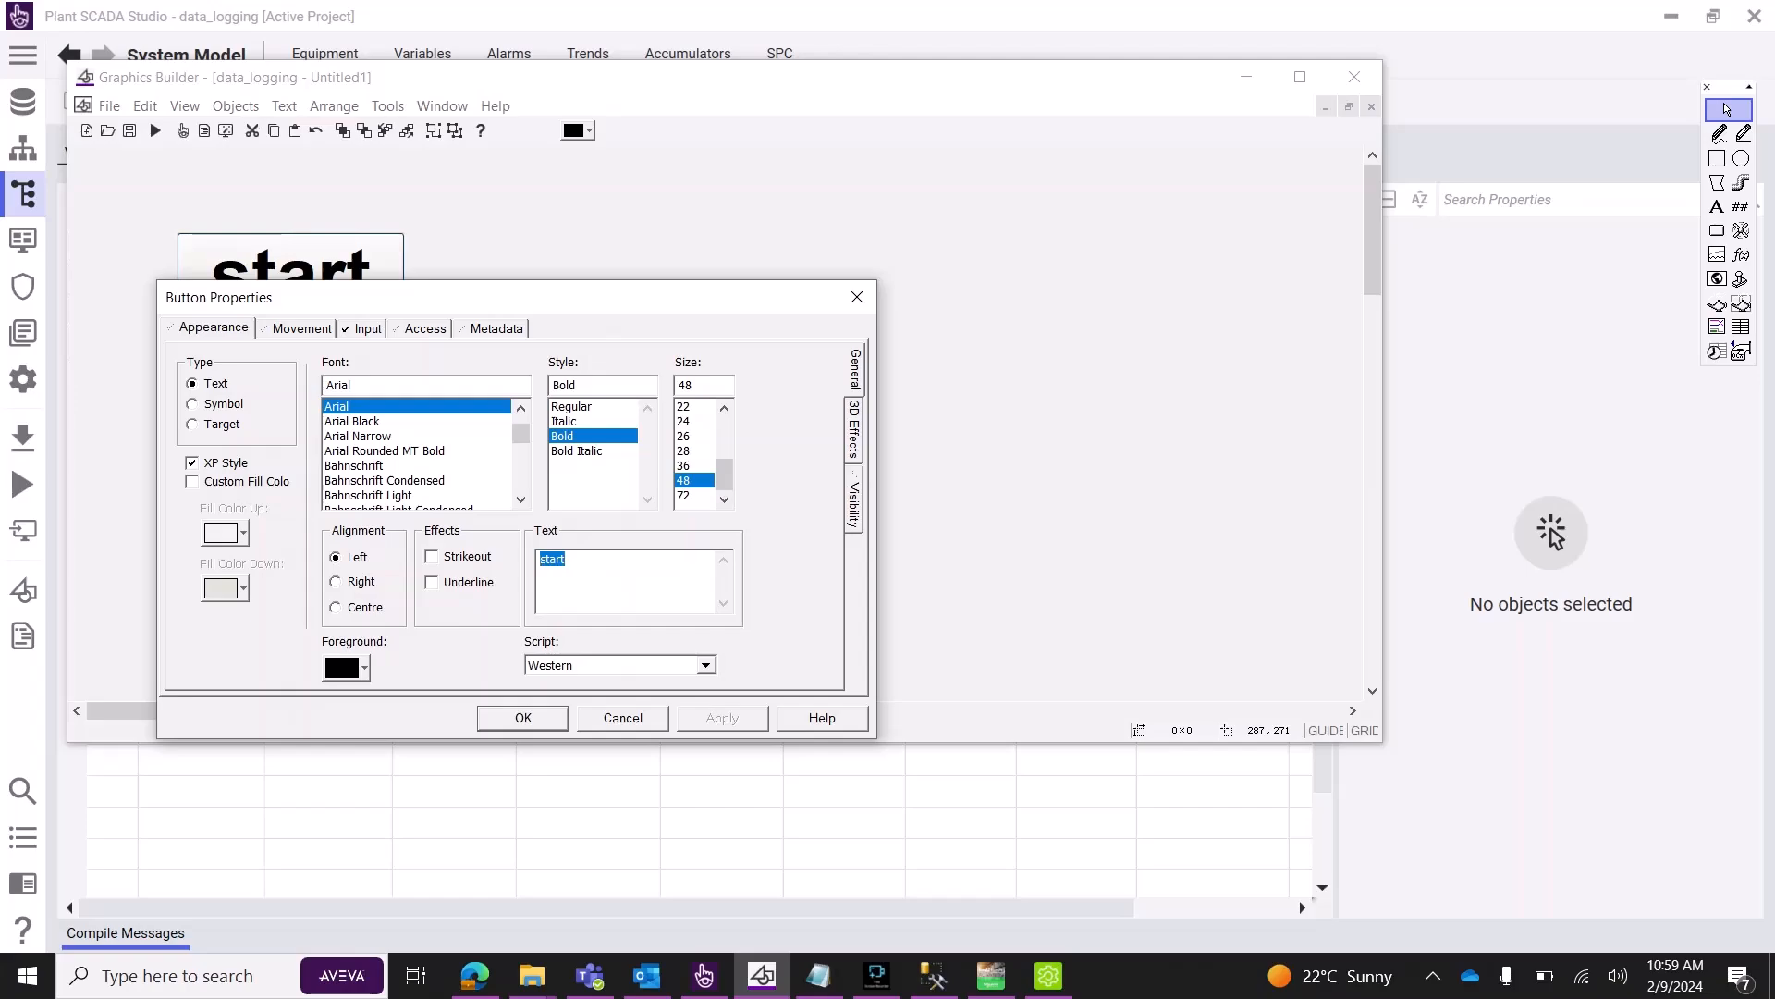
text(stop)
key(Return)
click(626, 456)
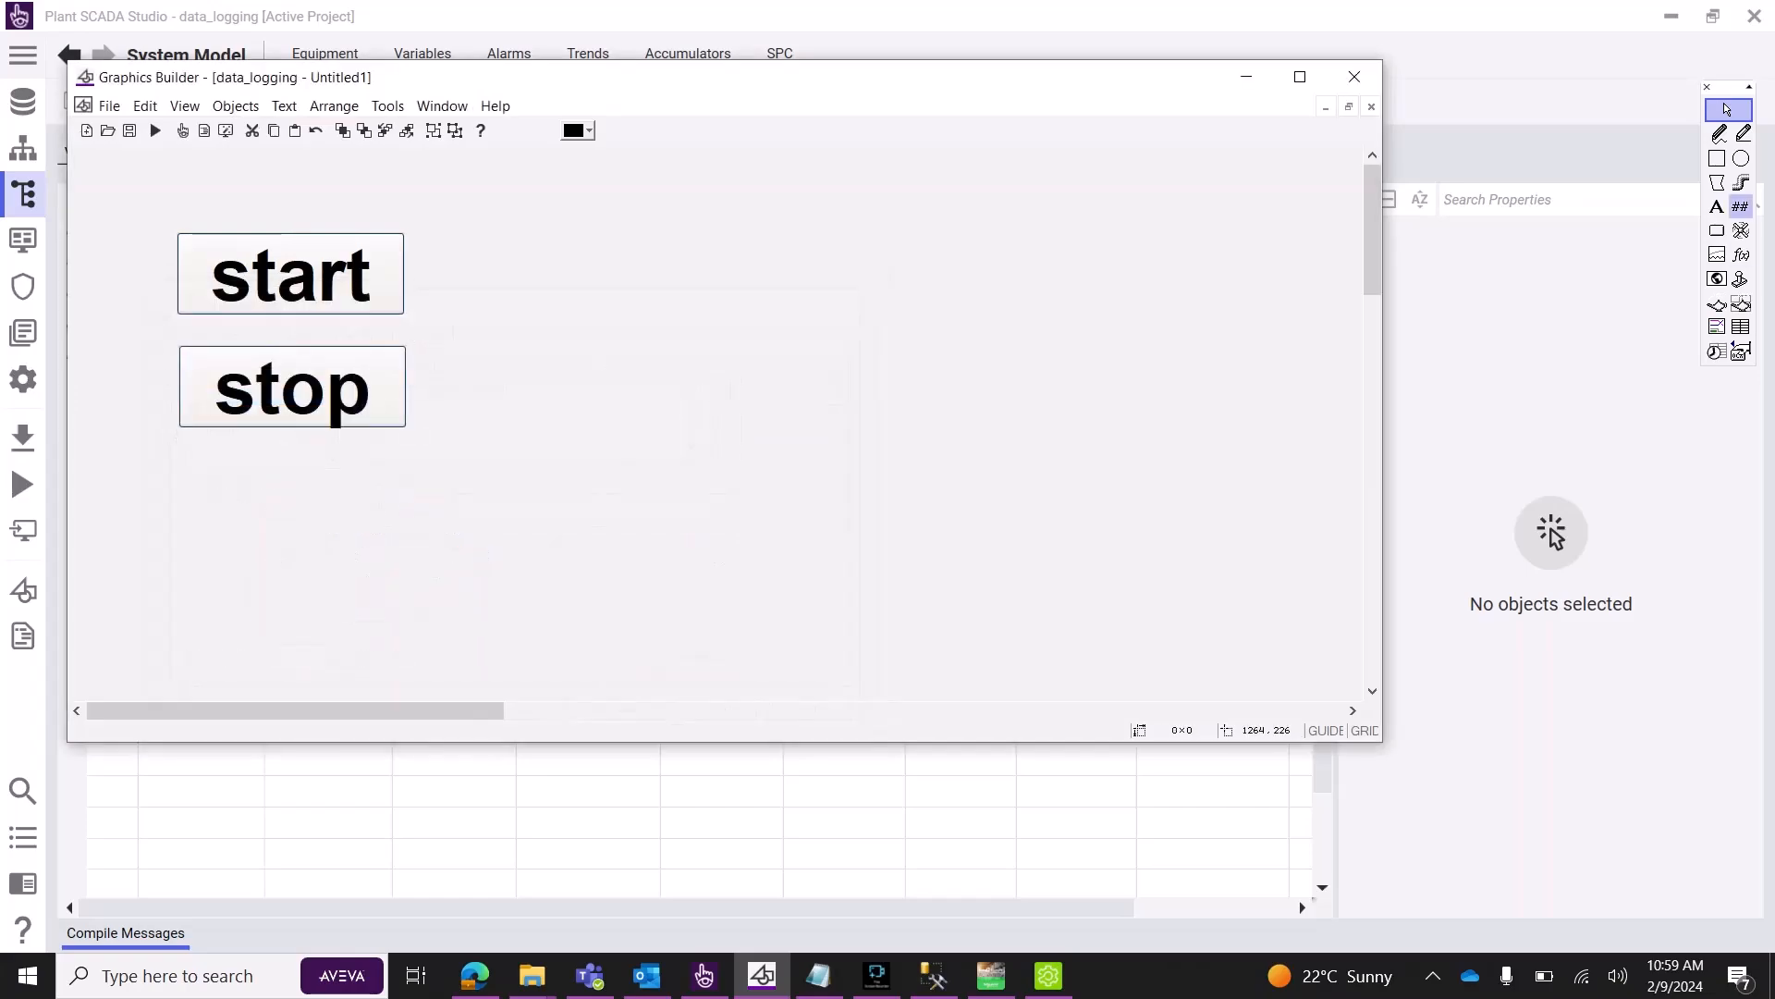
Place a ####.# numeric display beside the buttons, bound to NewEquipment.speed1.
click(1741, 206)
click(606, 321)
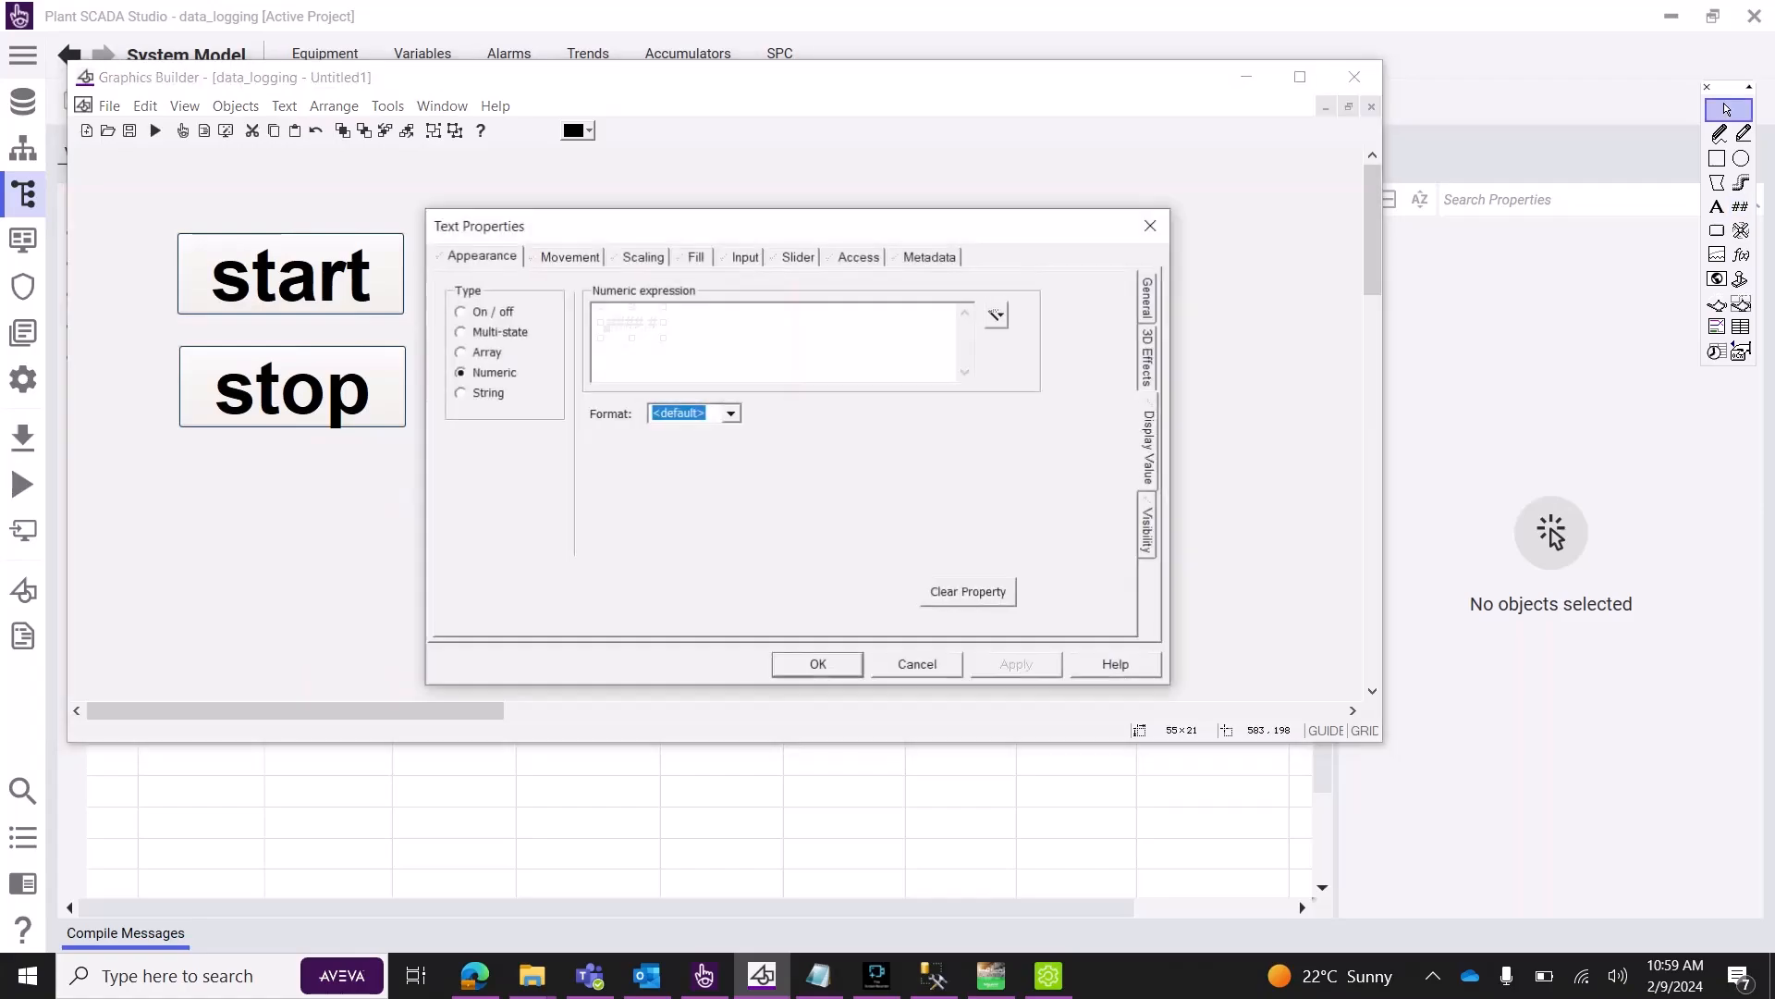
click(997, 315)
click(1026, 338)
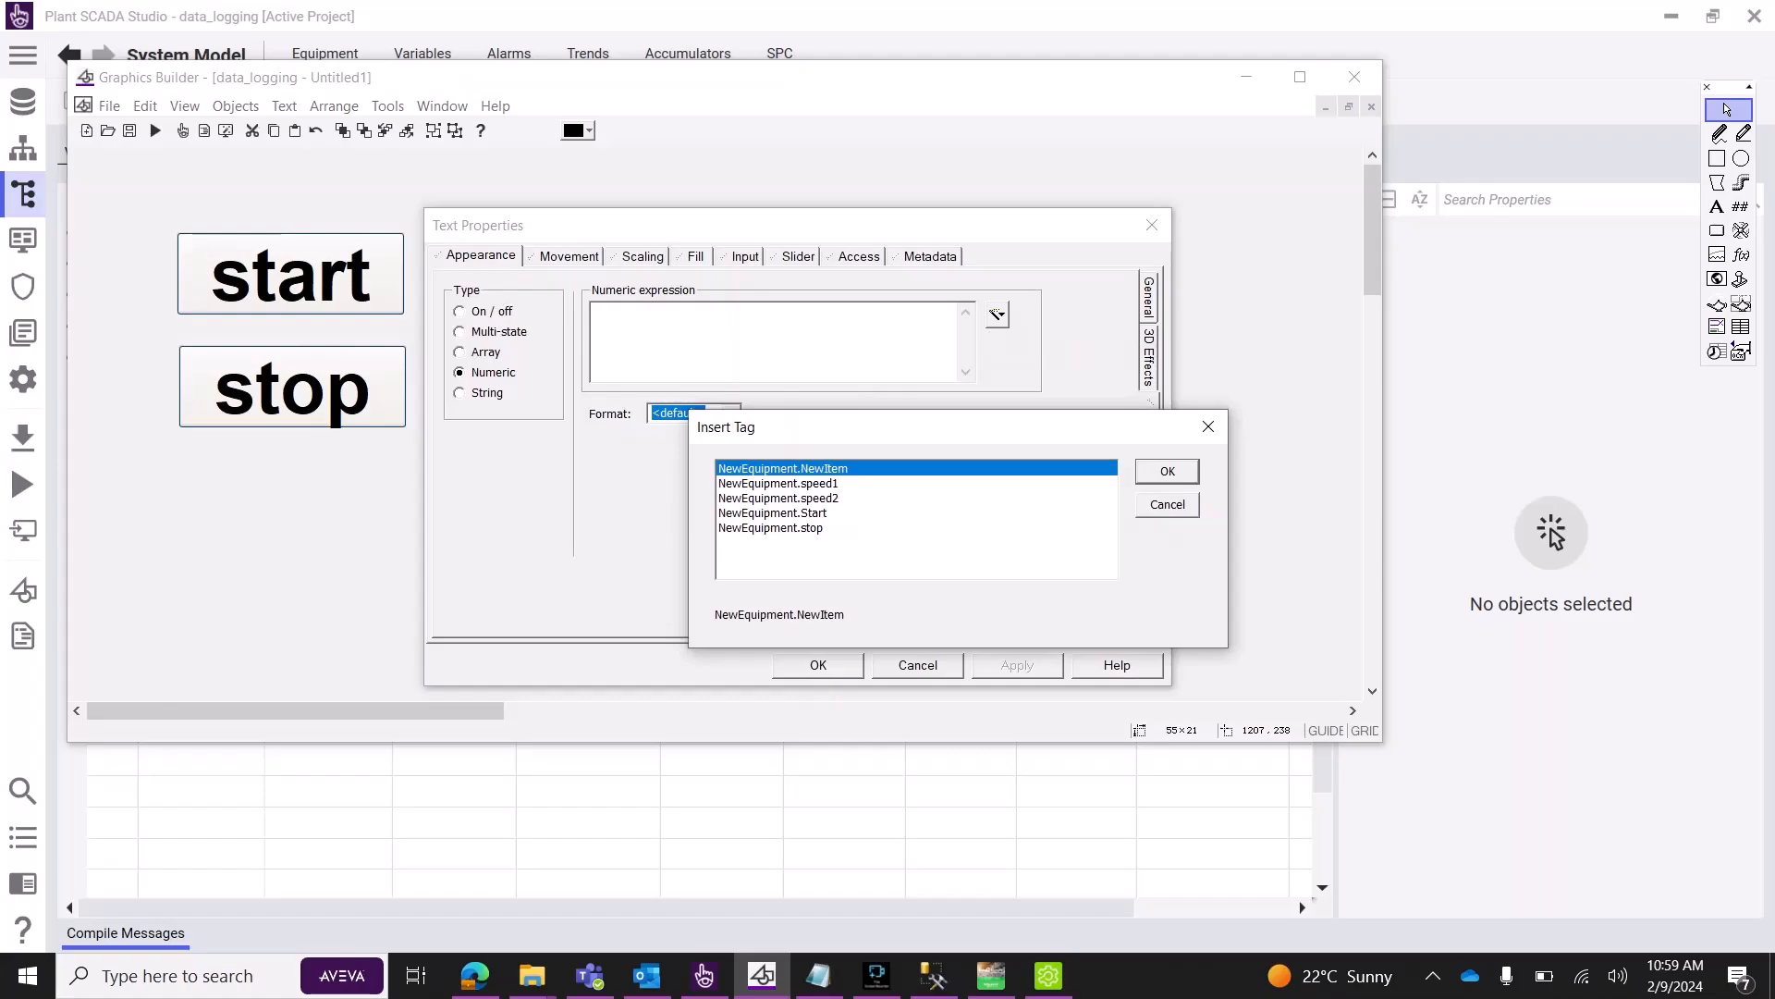
double_click(778, 484)
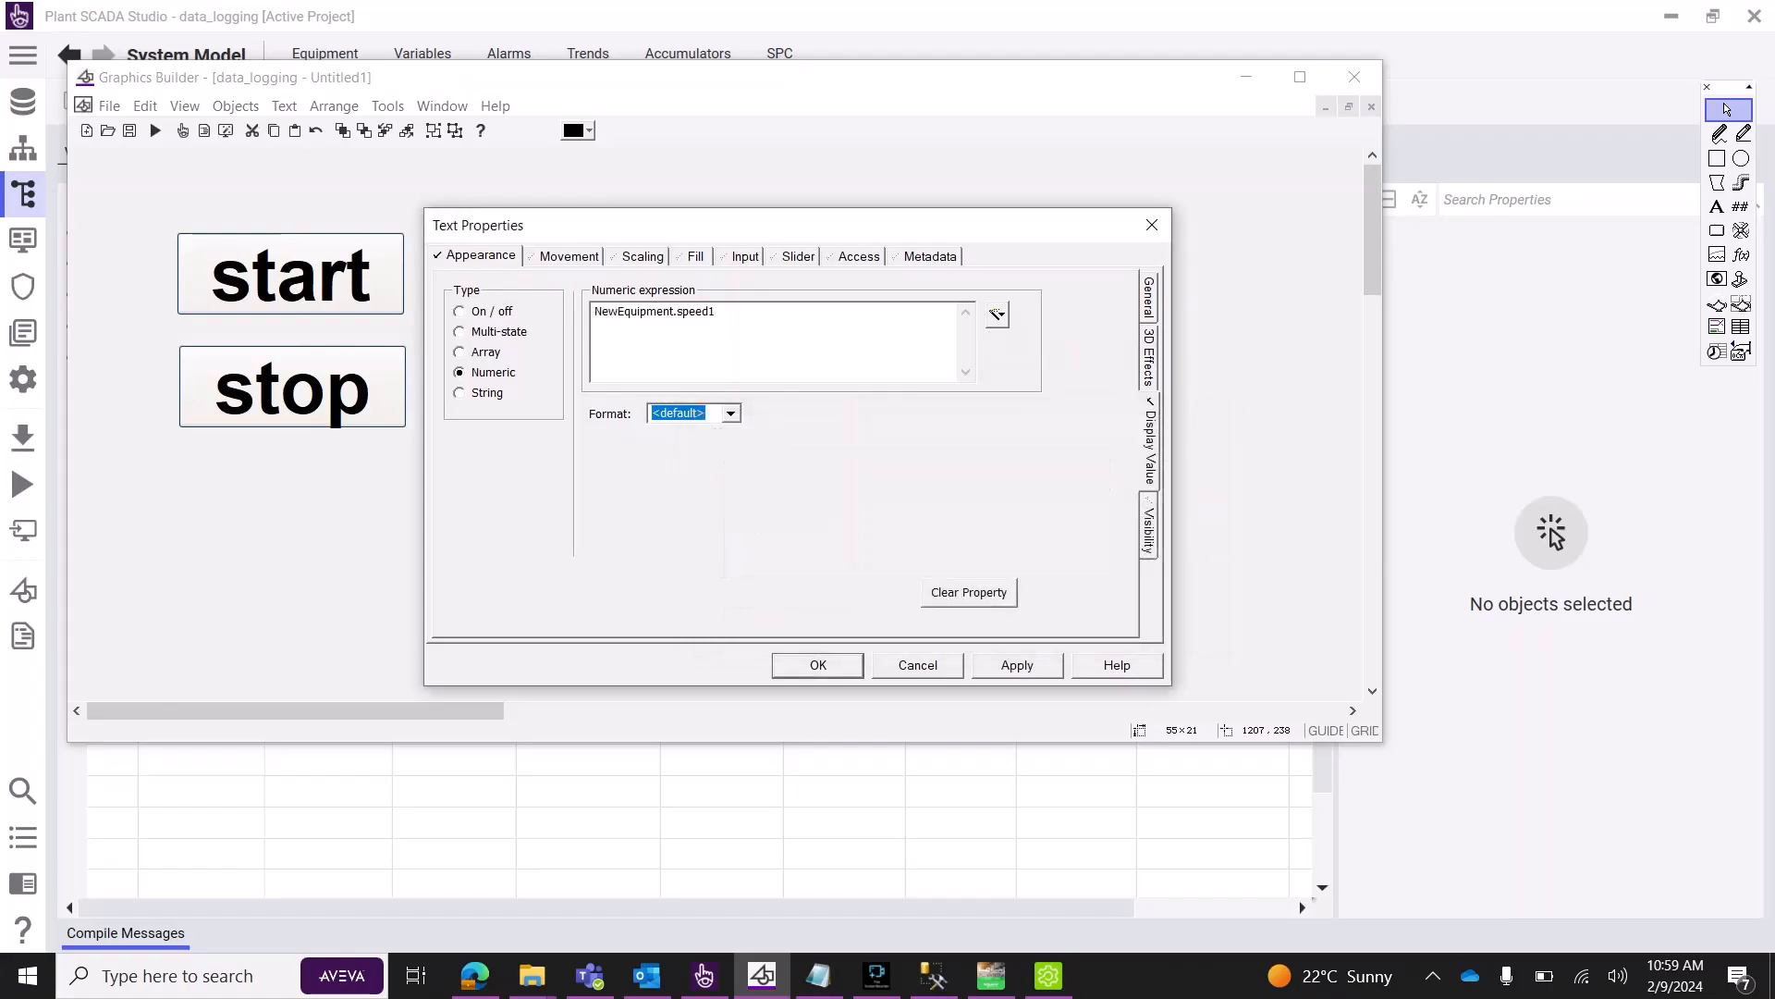
click(1017, 666)
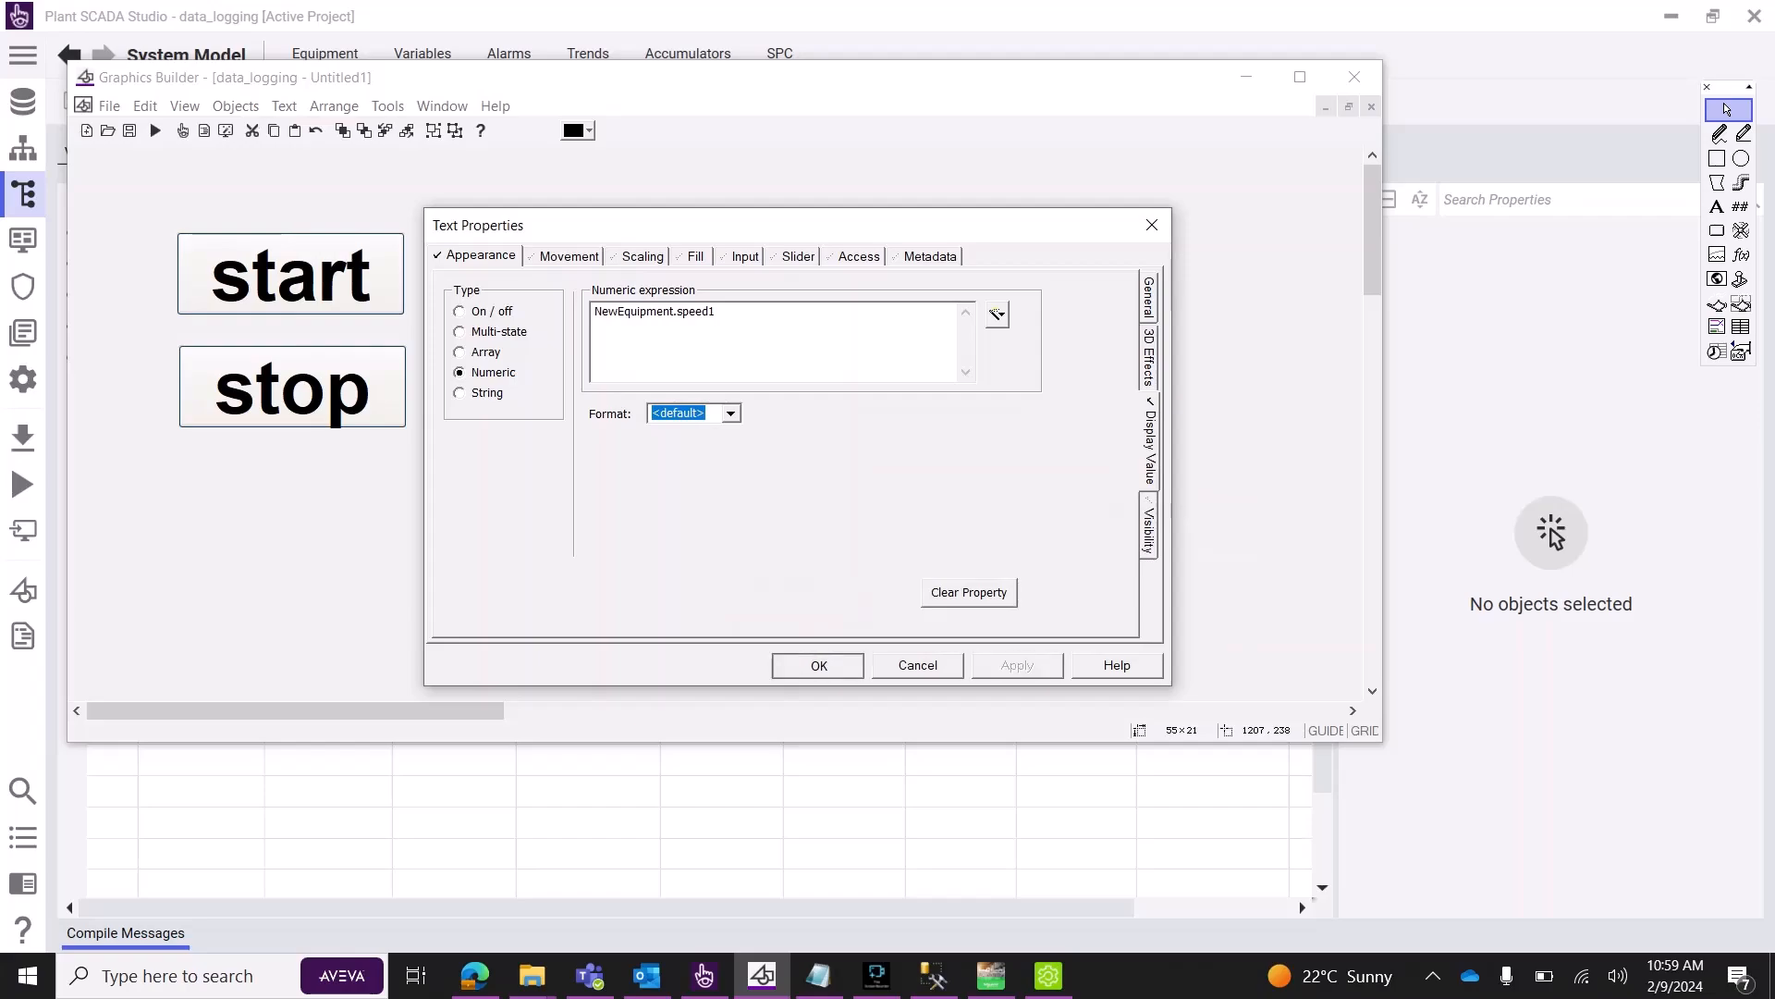
click(818, 666)
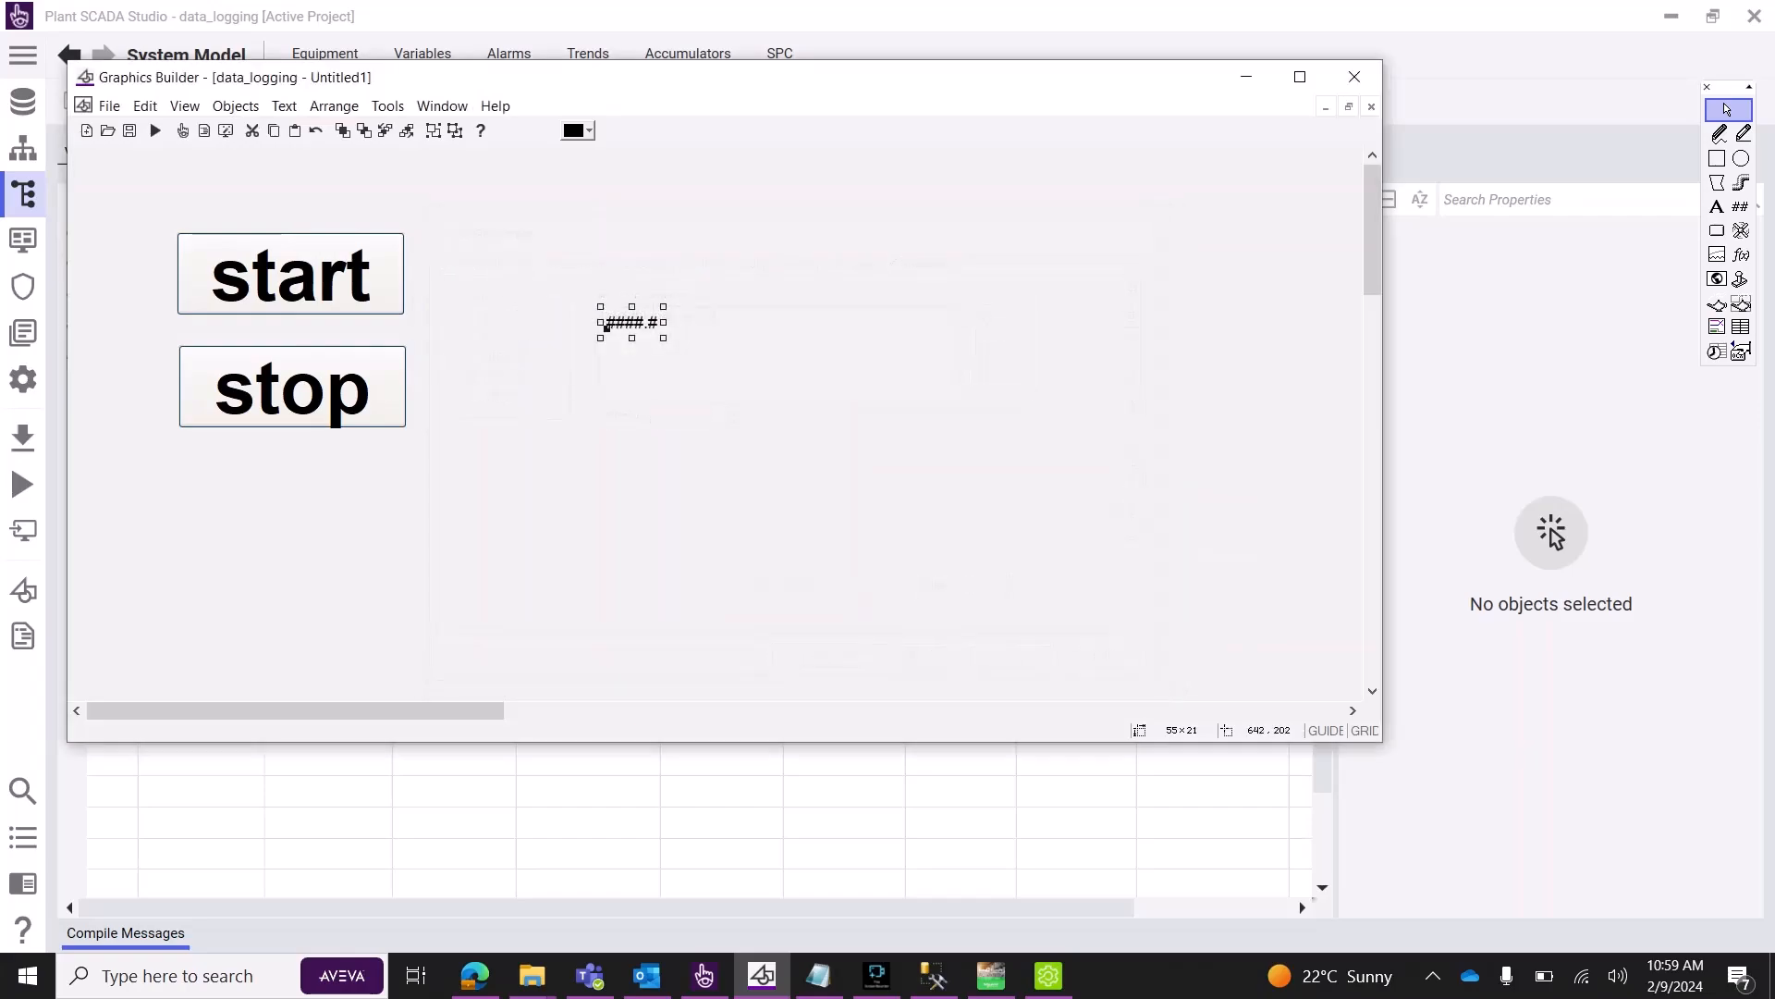
Format the number display's text as bold, size 36.
double_click(606, 324)
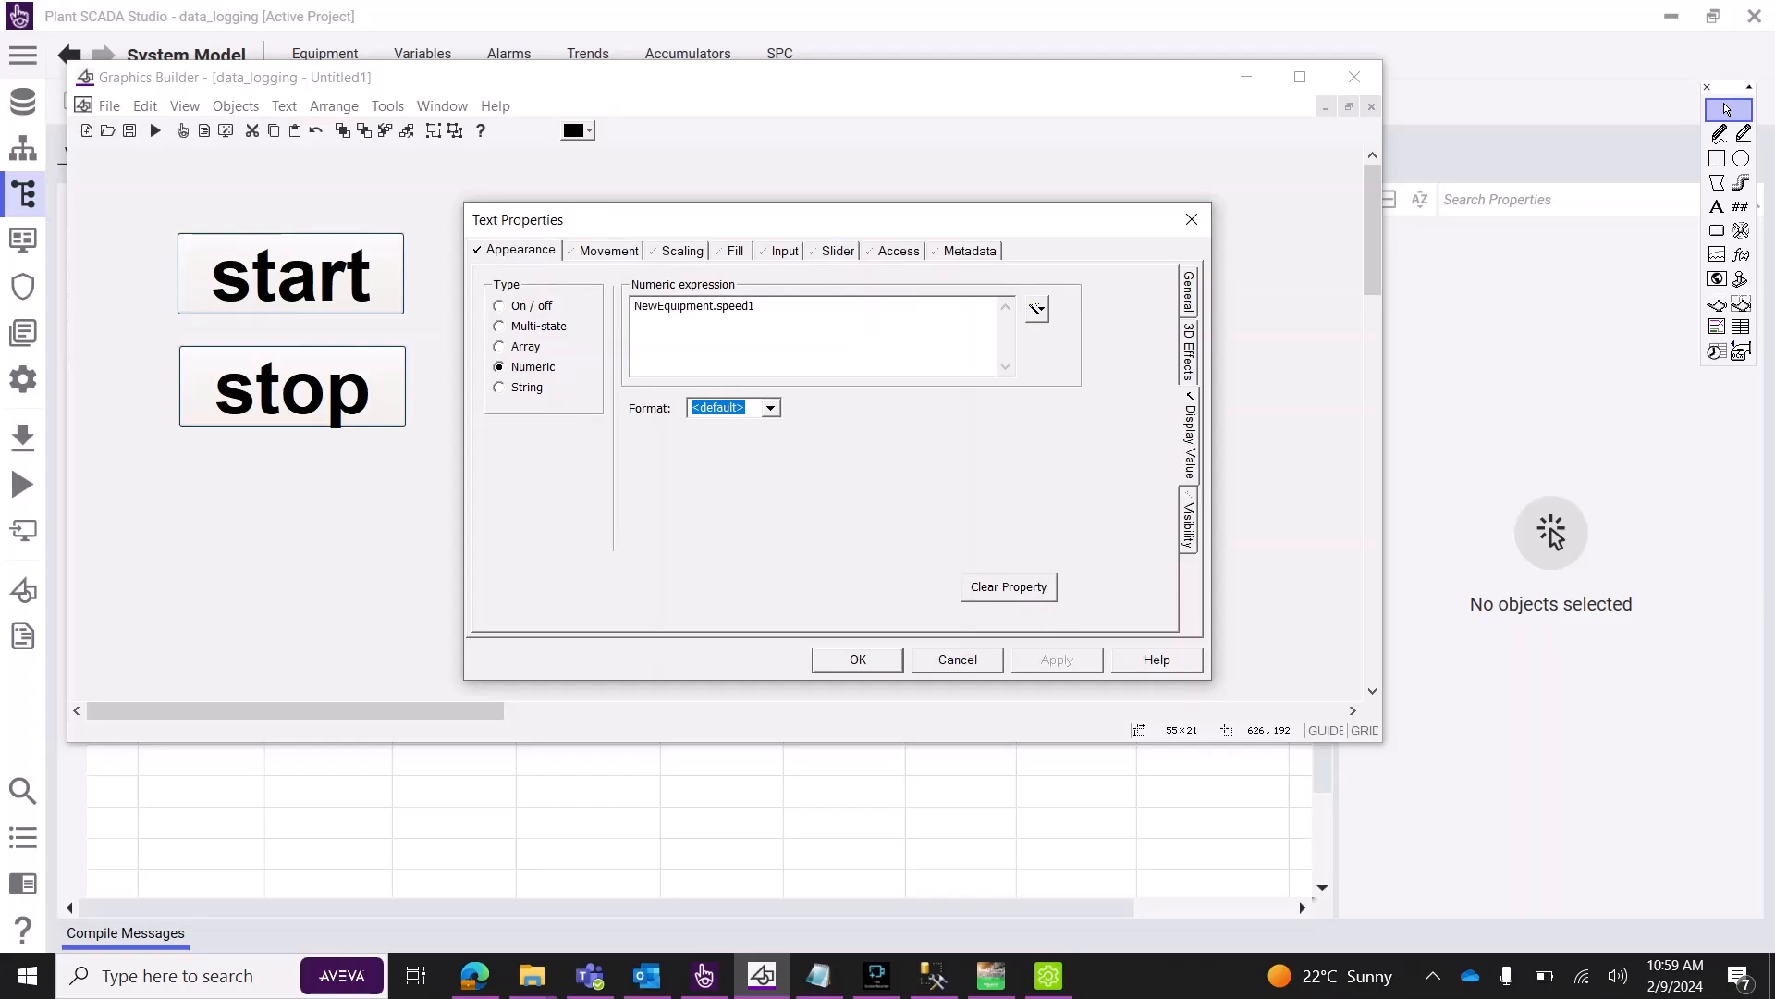
click(1189, 294)
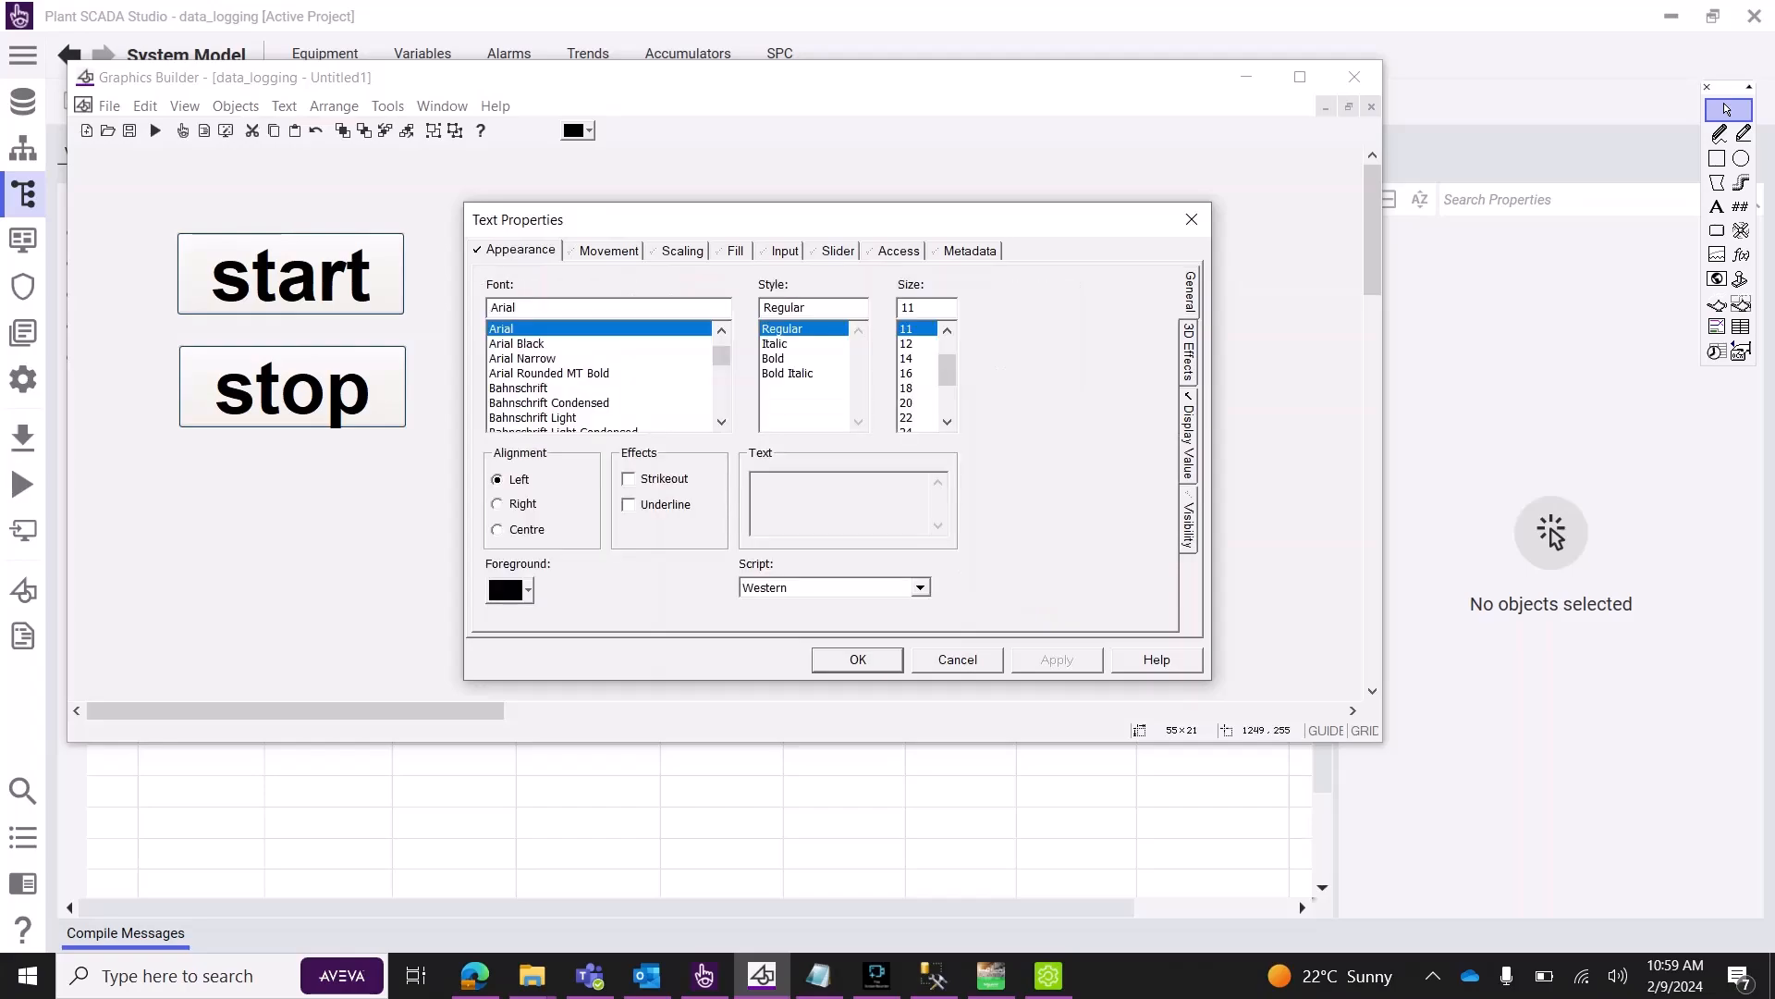
click(774, 359)
scroll(945, 370, down, 2)
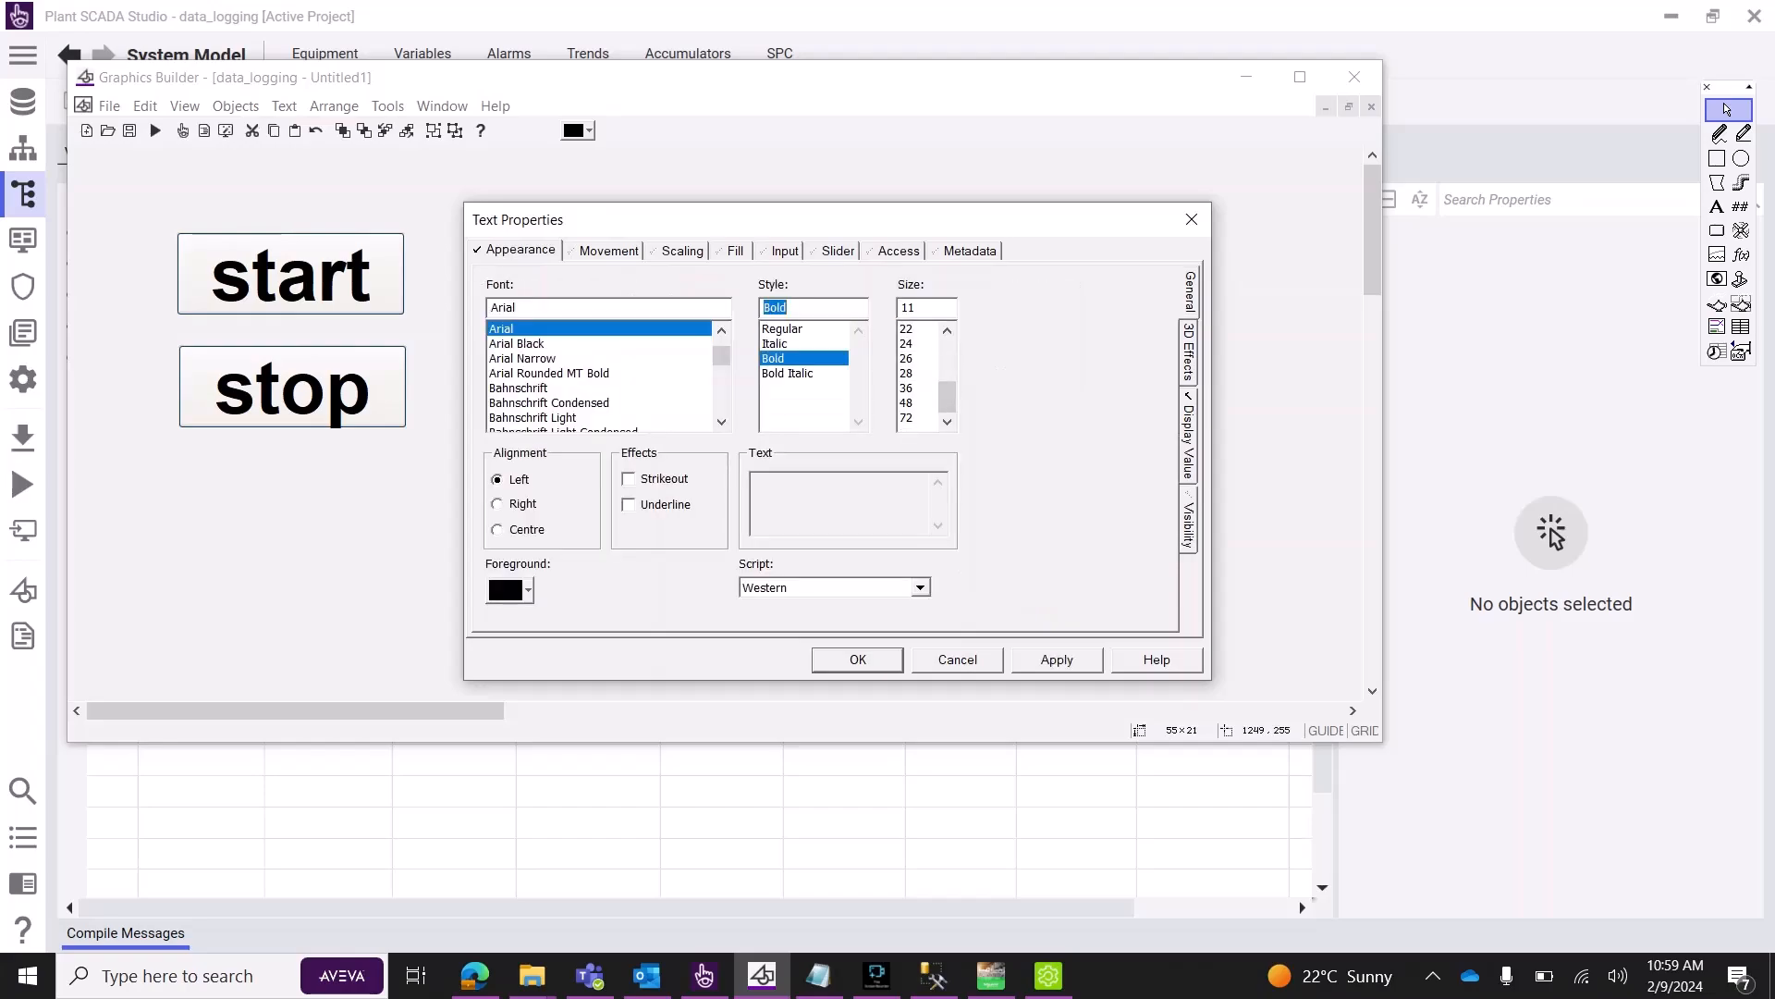
click(907, 388)
click(1057, 659)
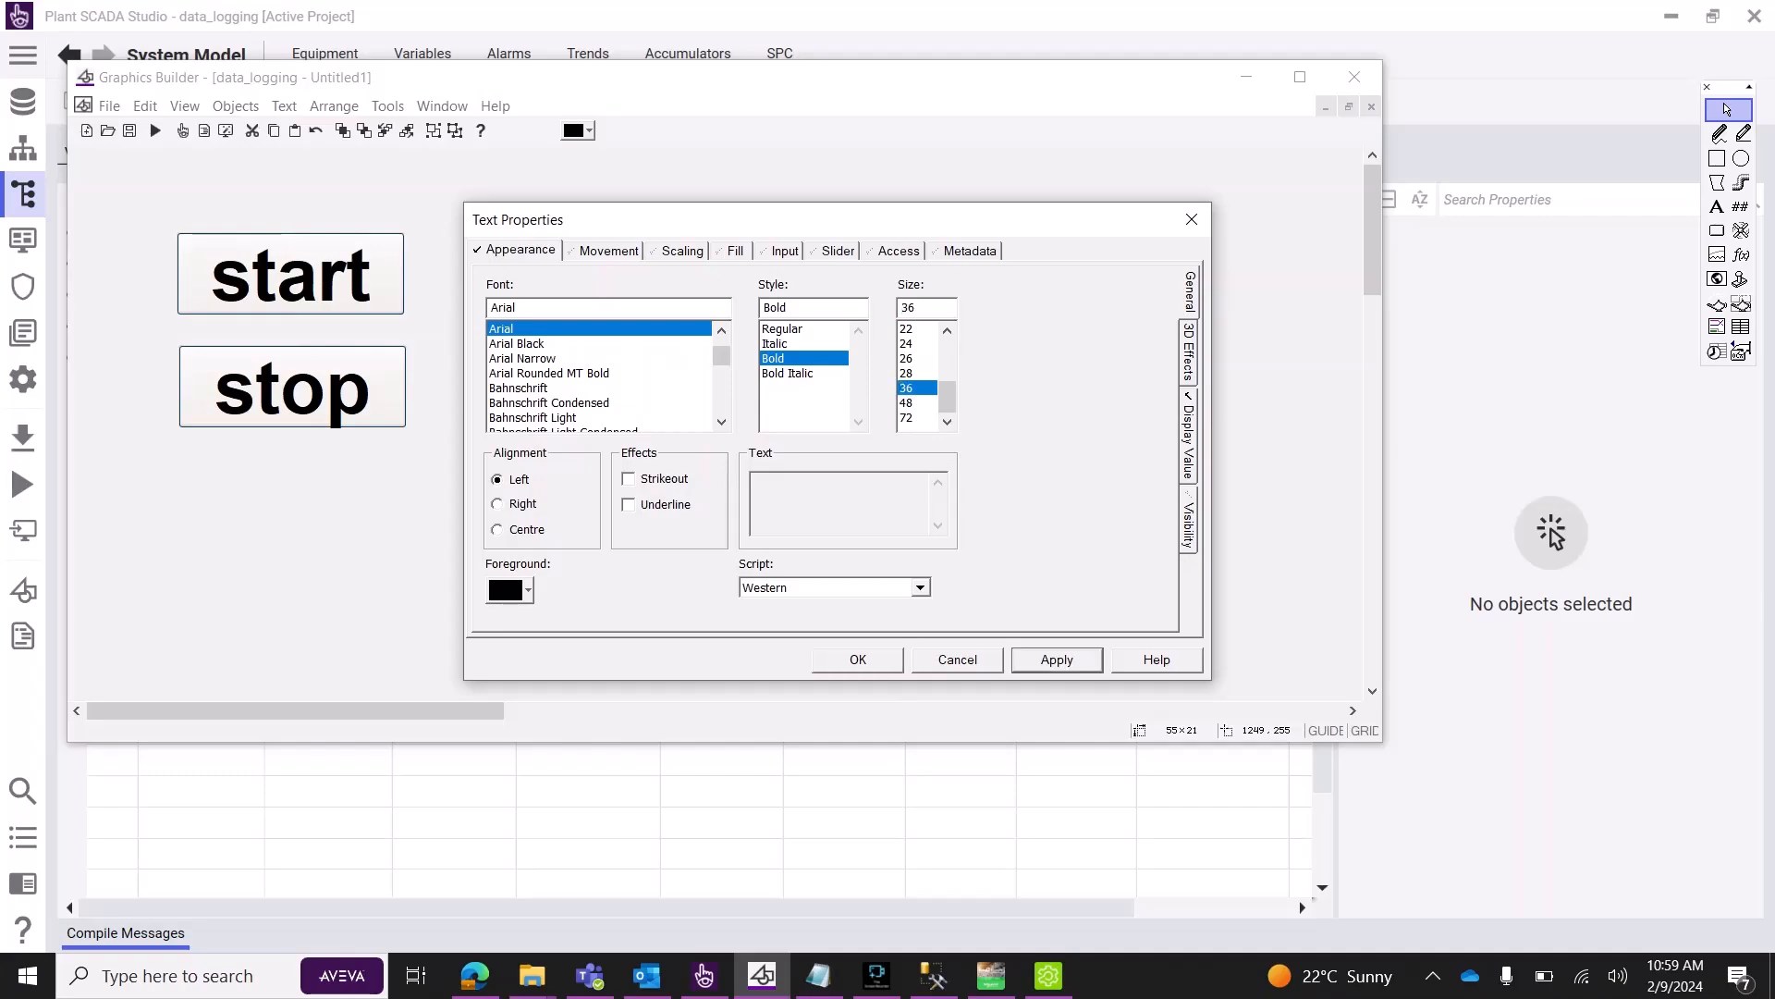
click(858, 659)
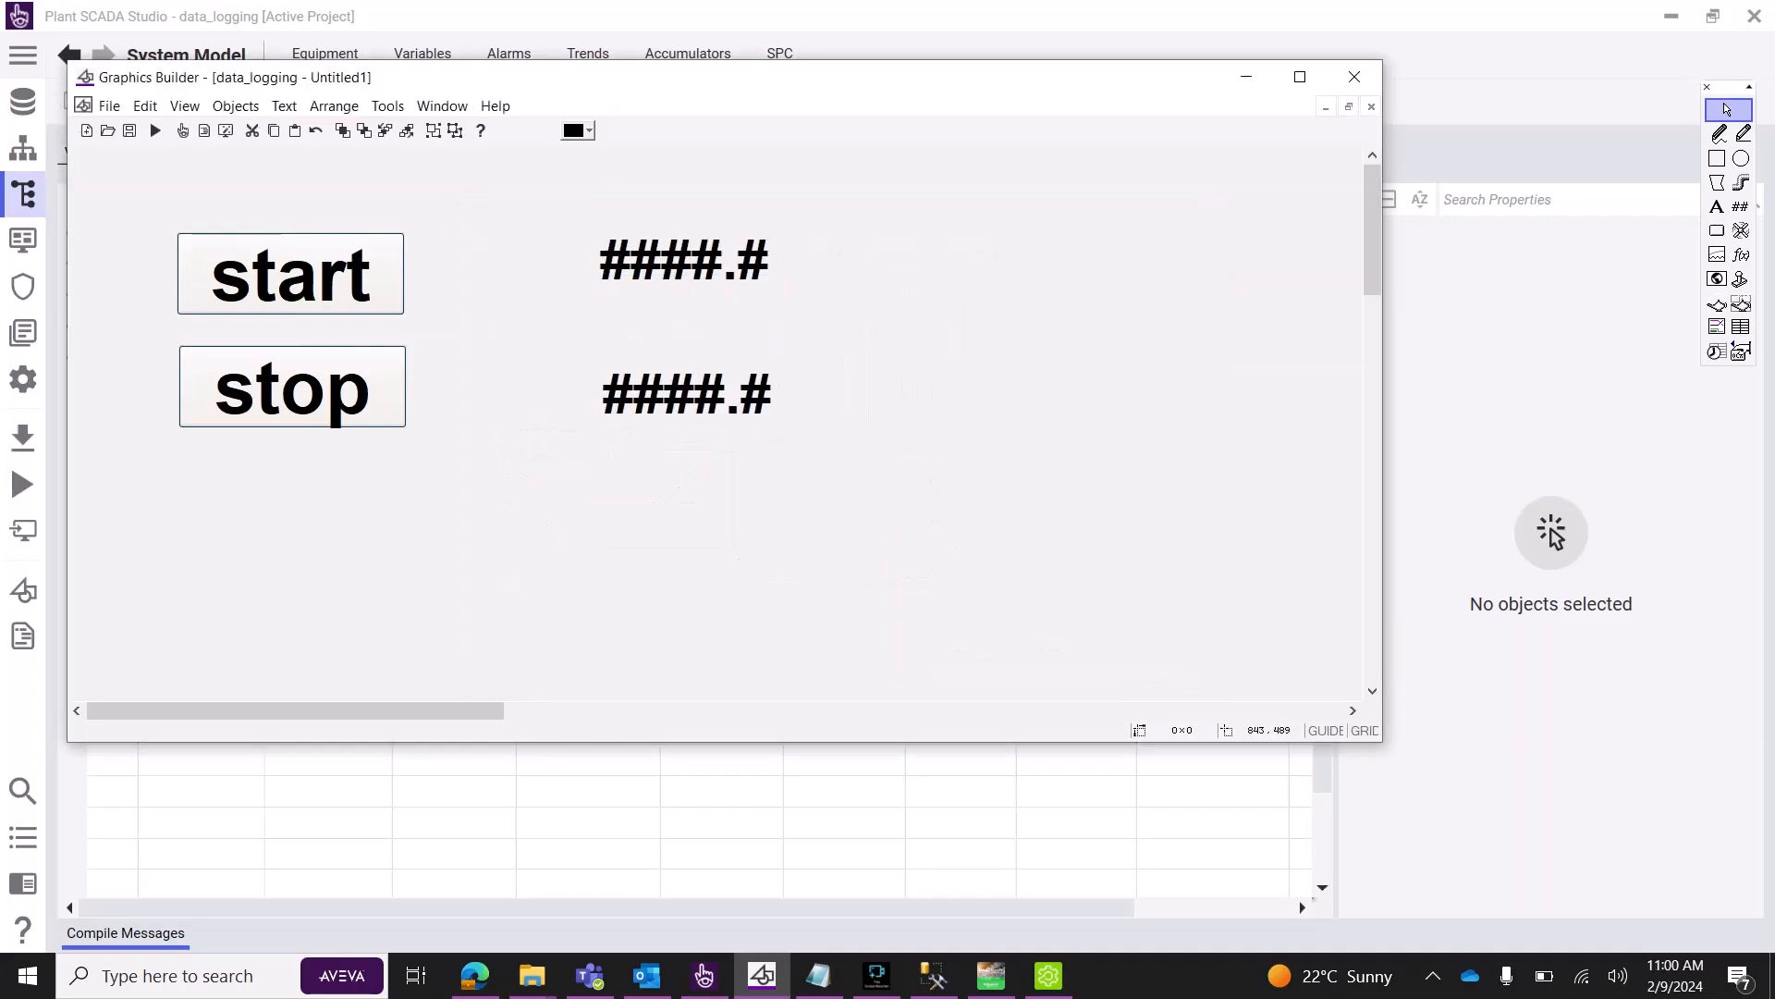
Save the graphics page under the name main_1.
key(ctrl+s)
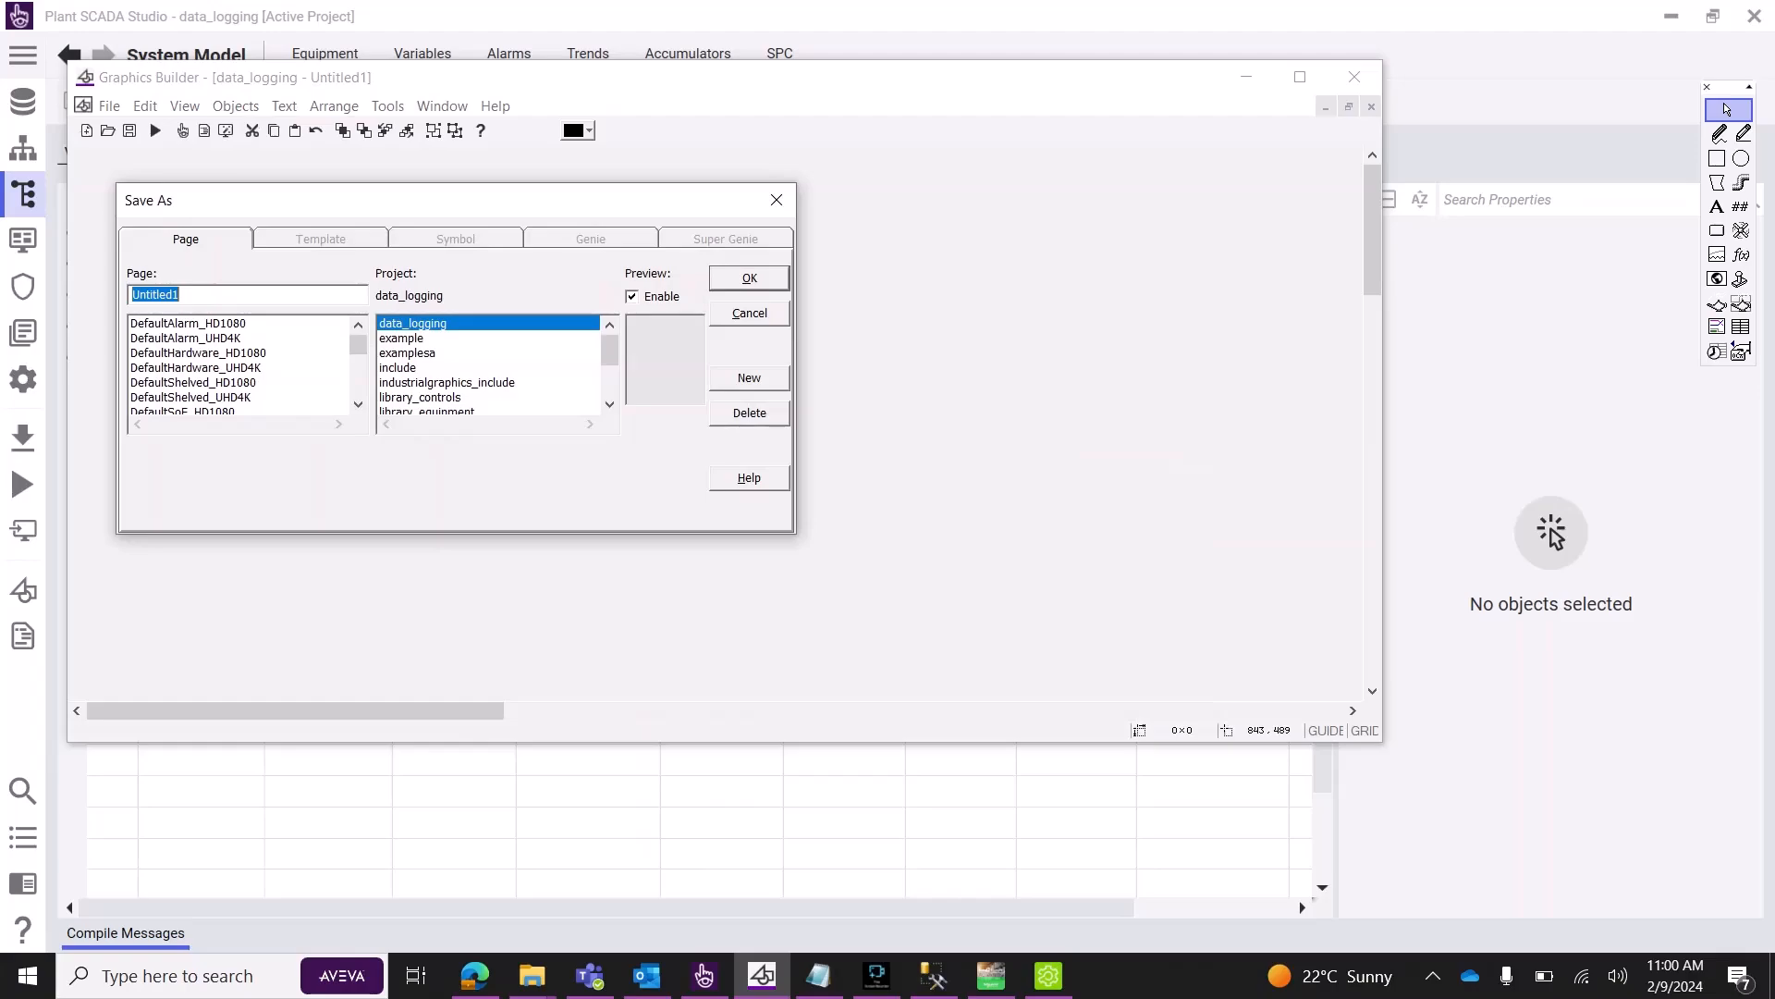
text(main_1)
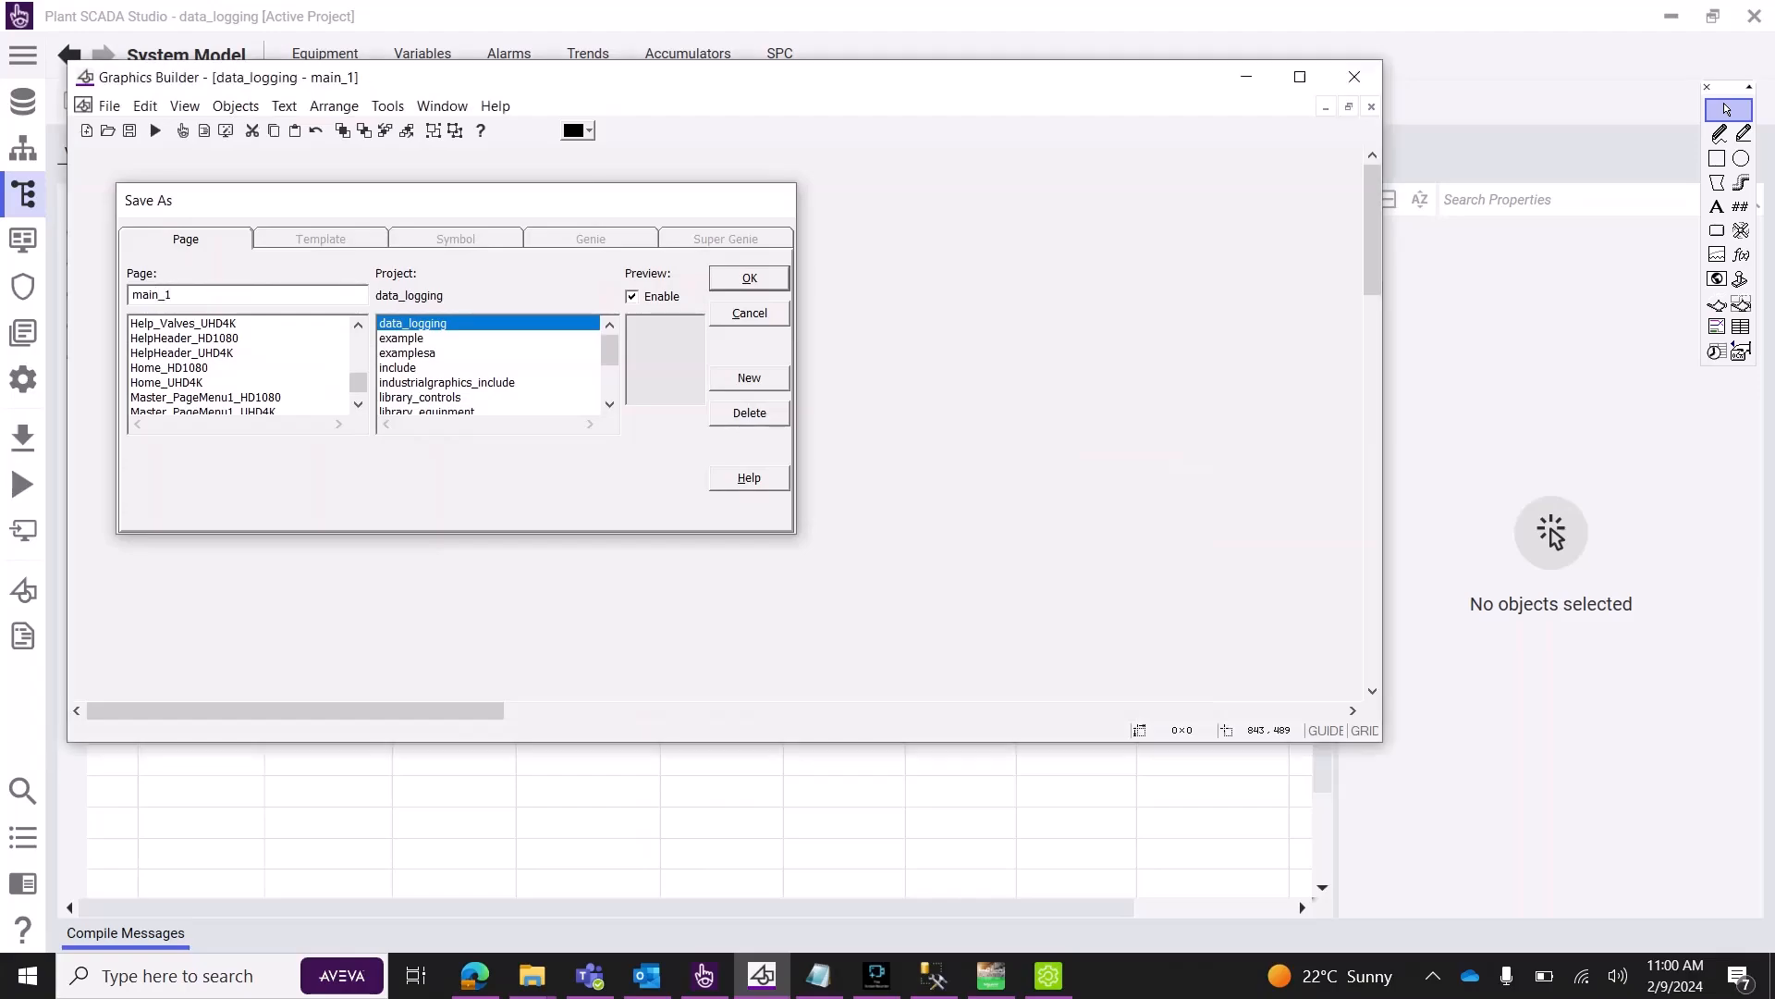
key(Return)
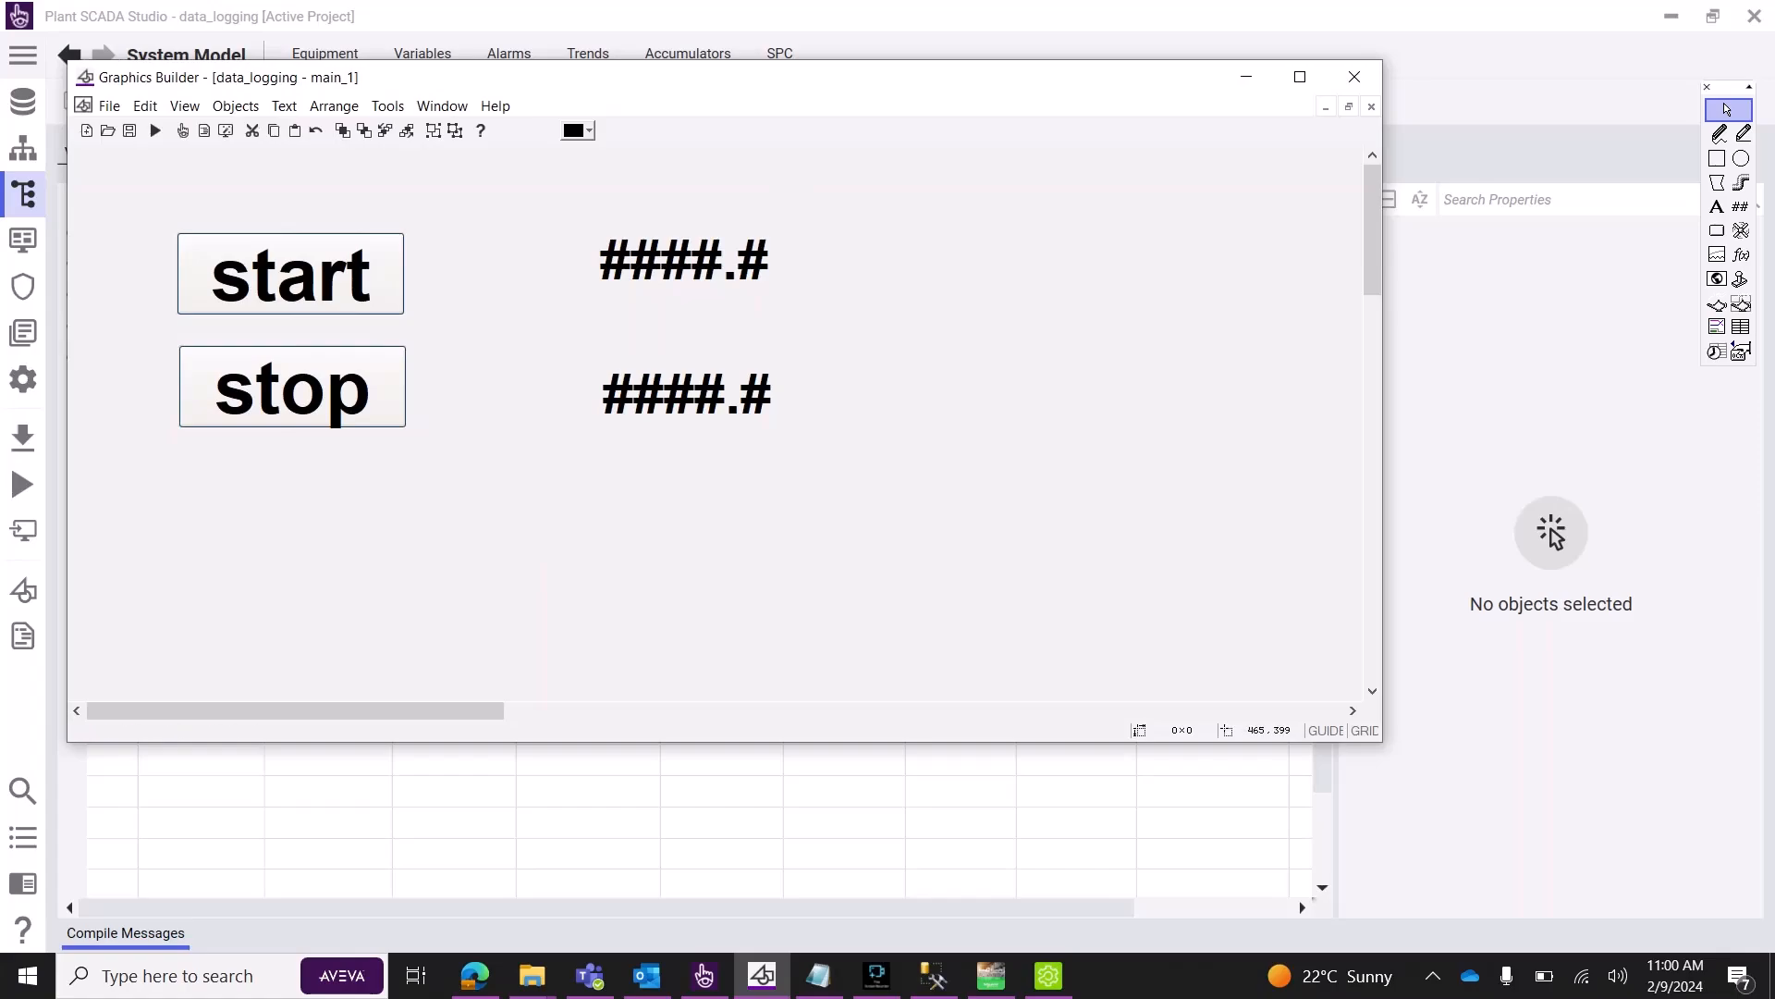
Compile the data_logging project from the Projects list.
click(1246, 76)
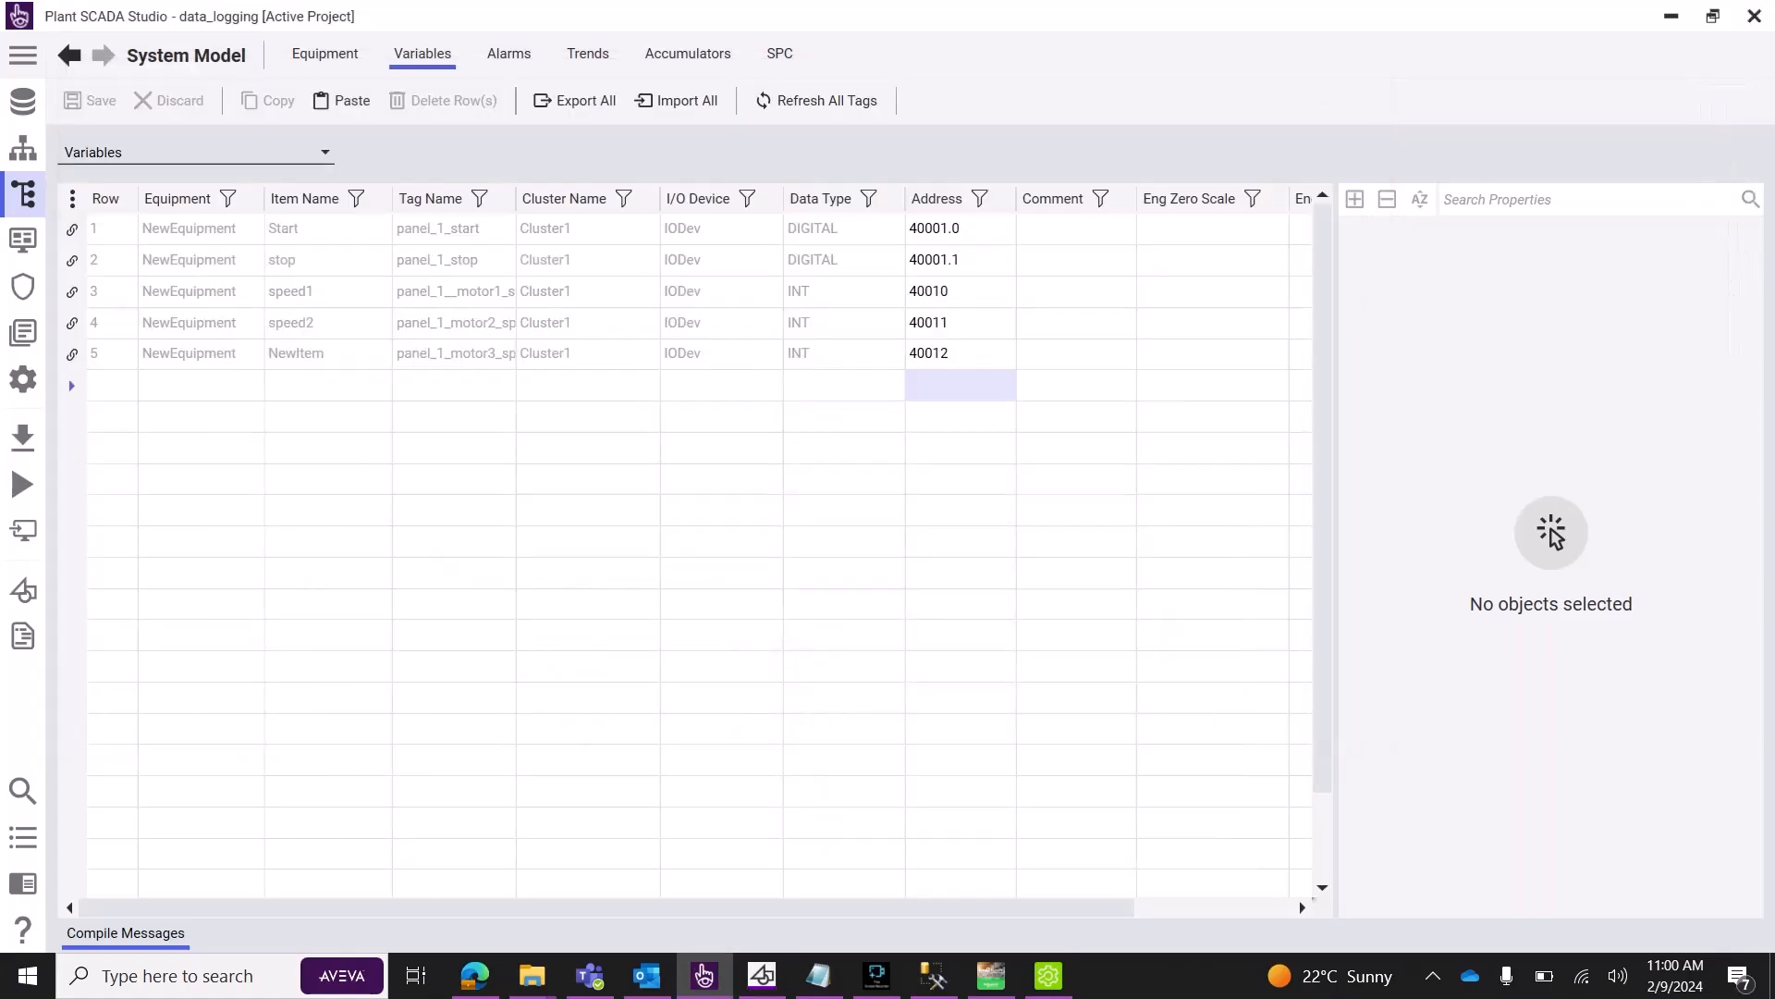
click(23, 100)
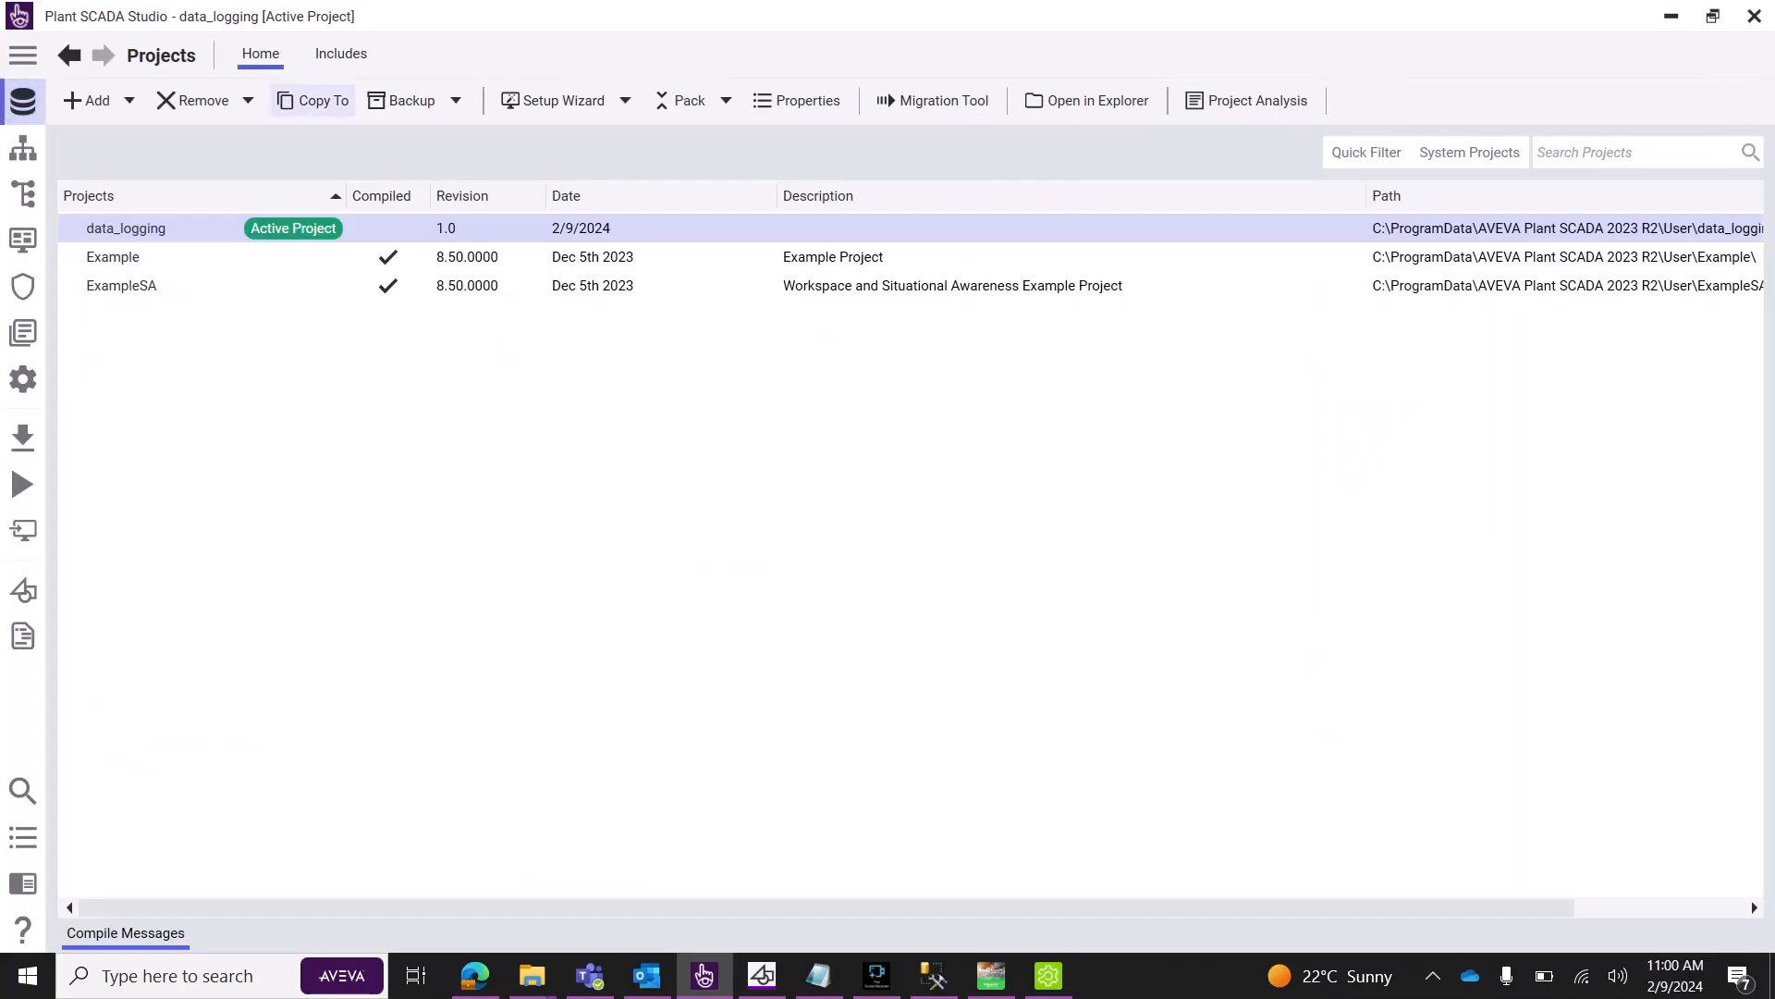
click(553, 99)
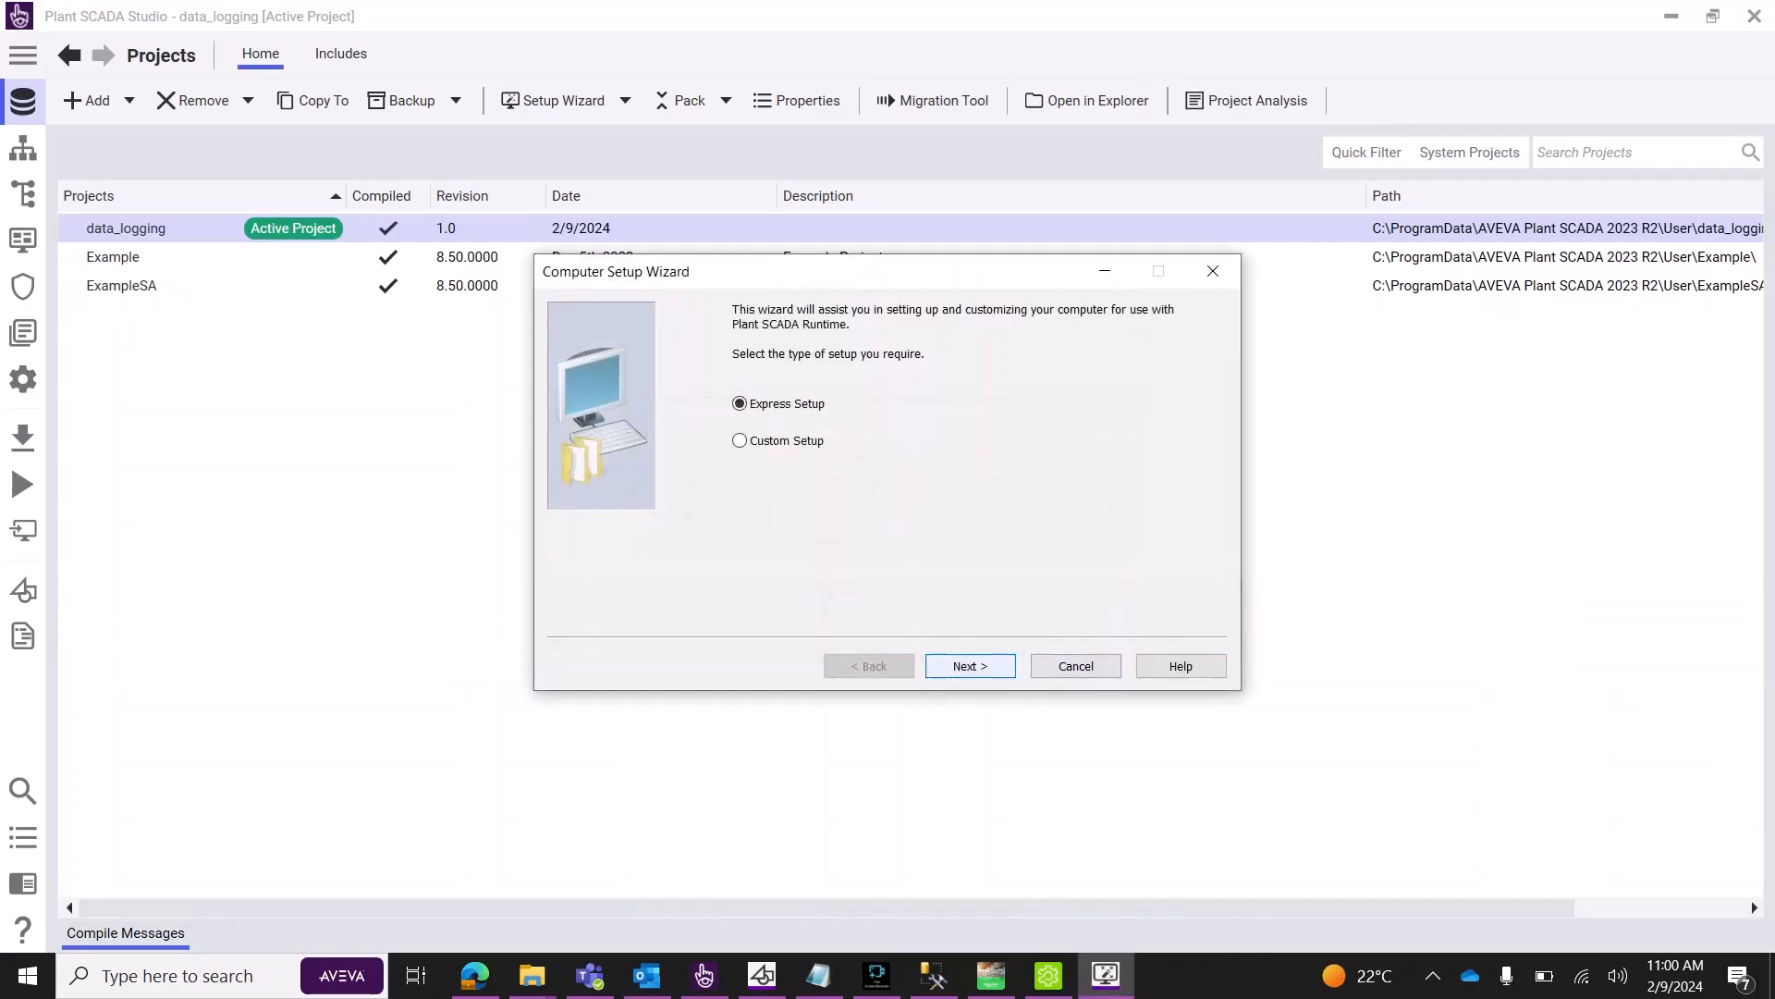
Run the express Computer Setup Wizard for local data_logging, with main_1 as Screen1's startup page.
click(970, 665)
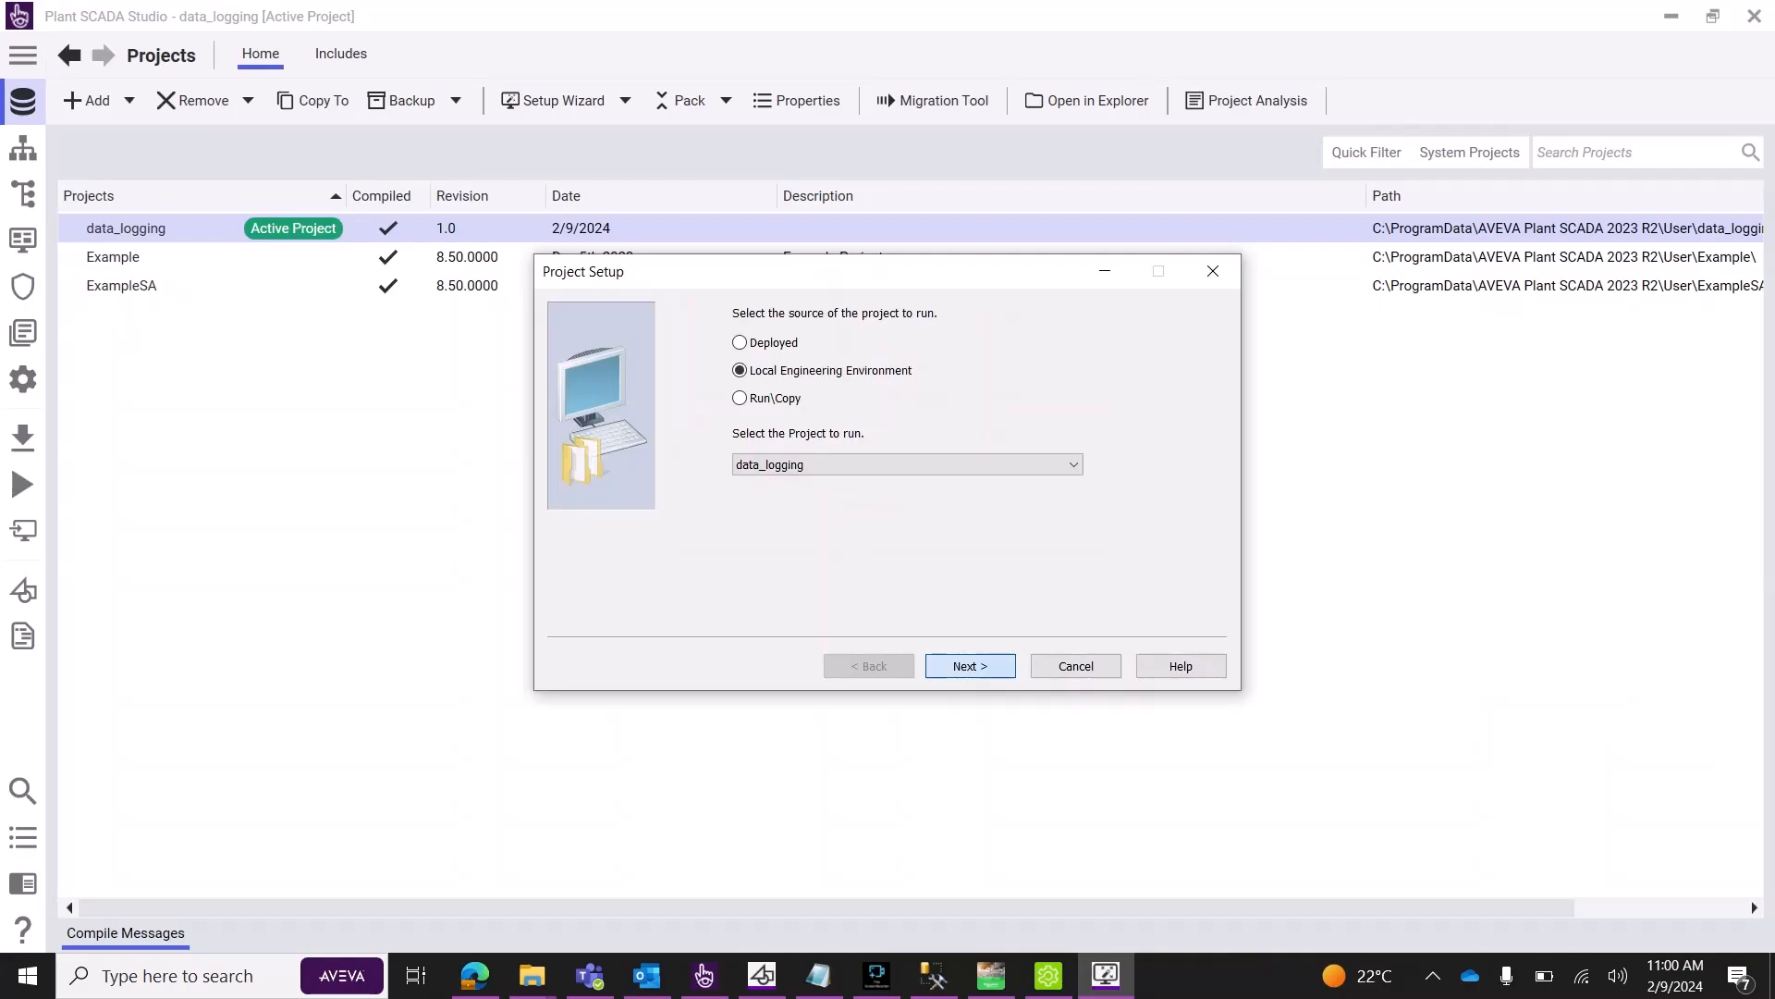
click(970, 665)
click(970, 665)
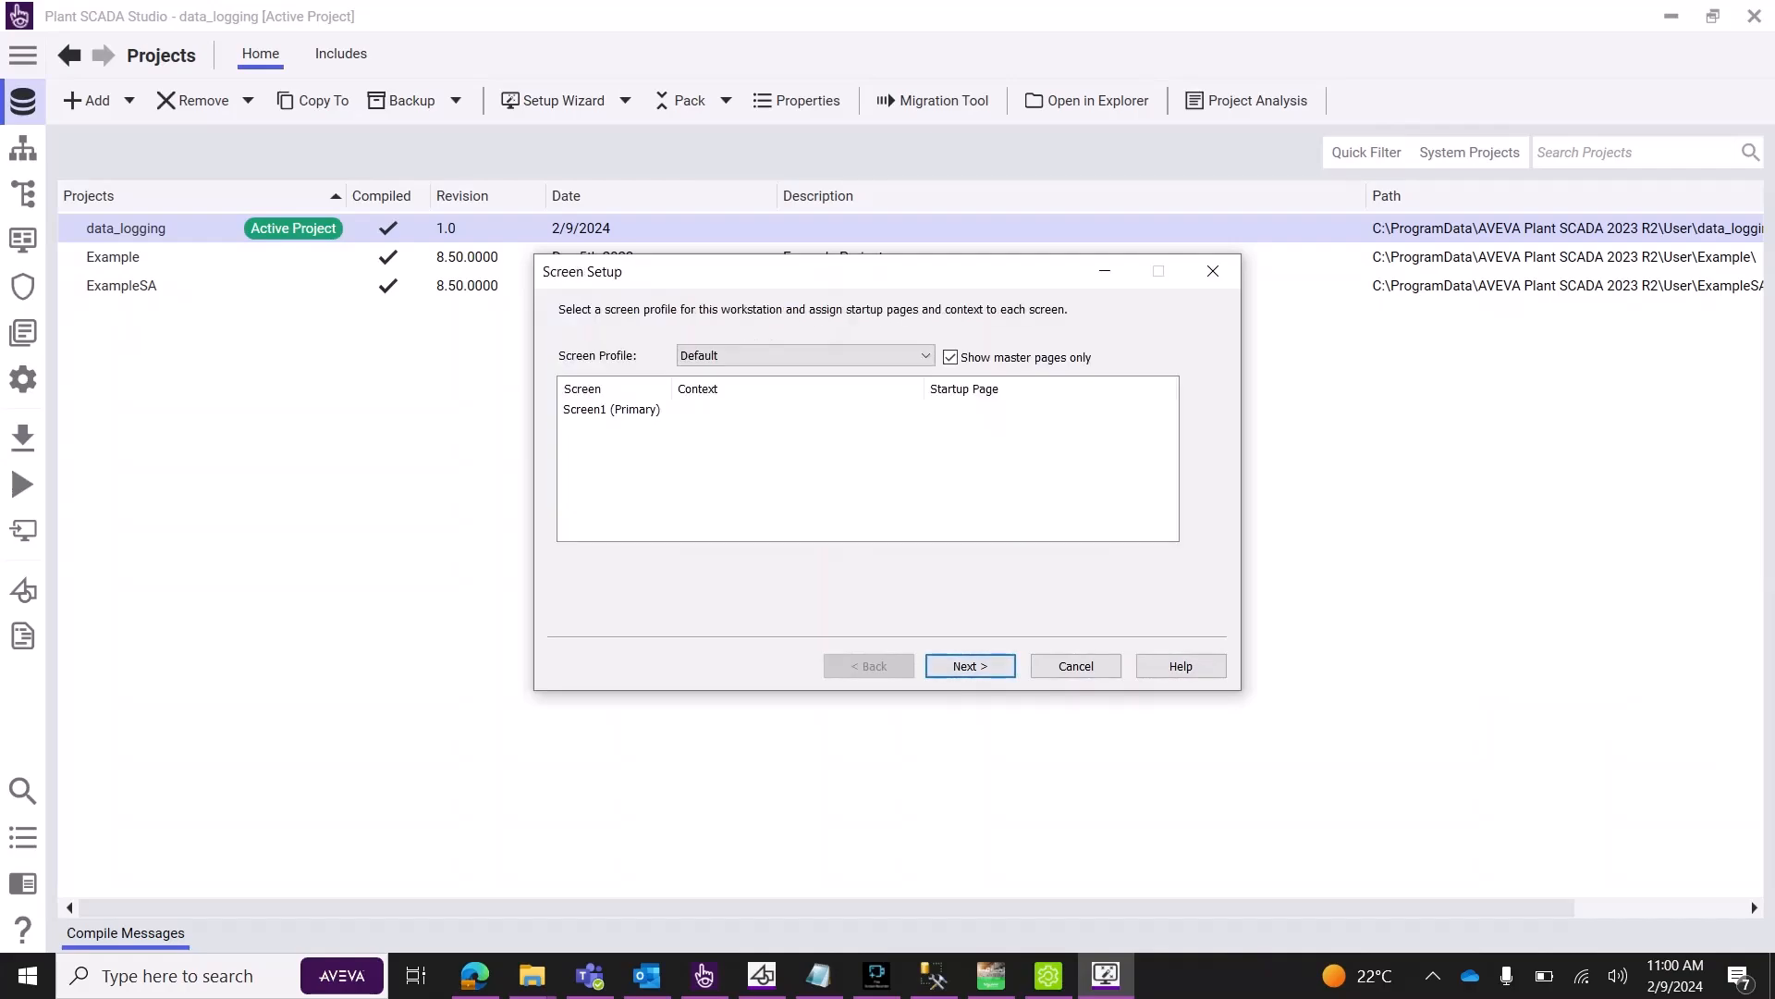
click(1044, 409)
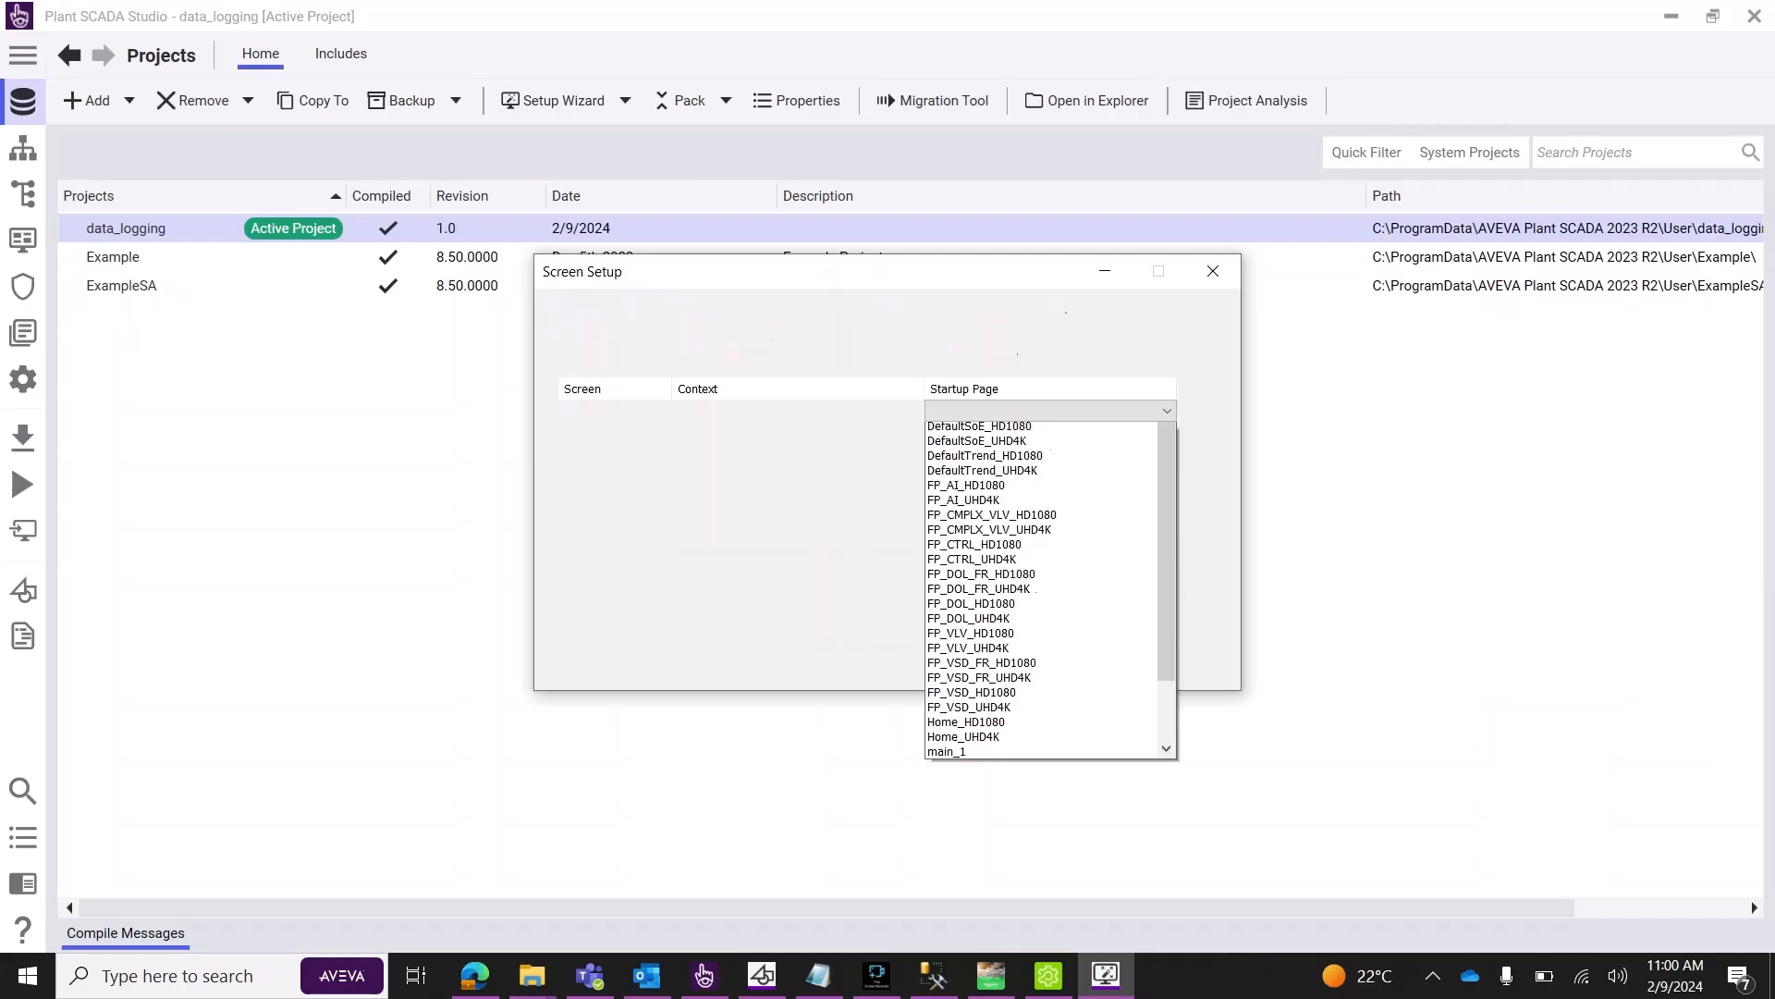
scroll(1045, 533, down, 2)
click(947, 785)
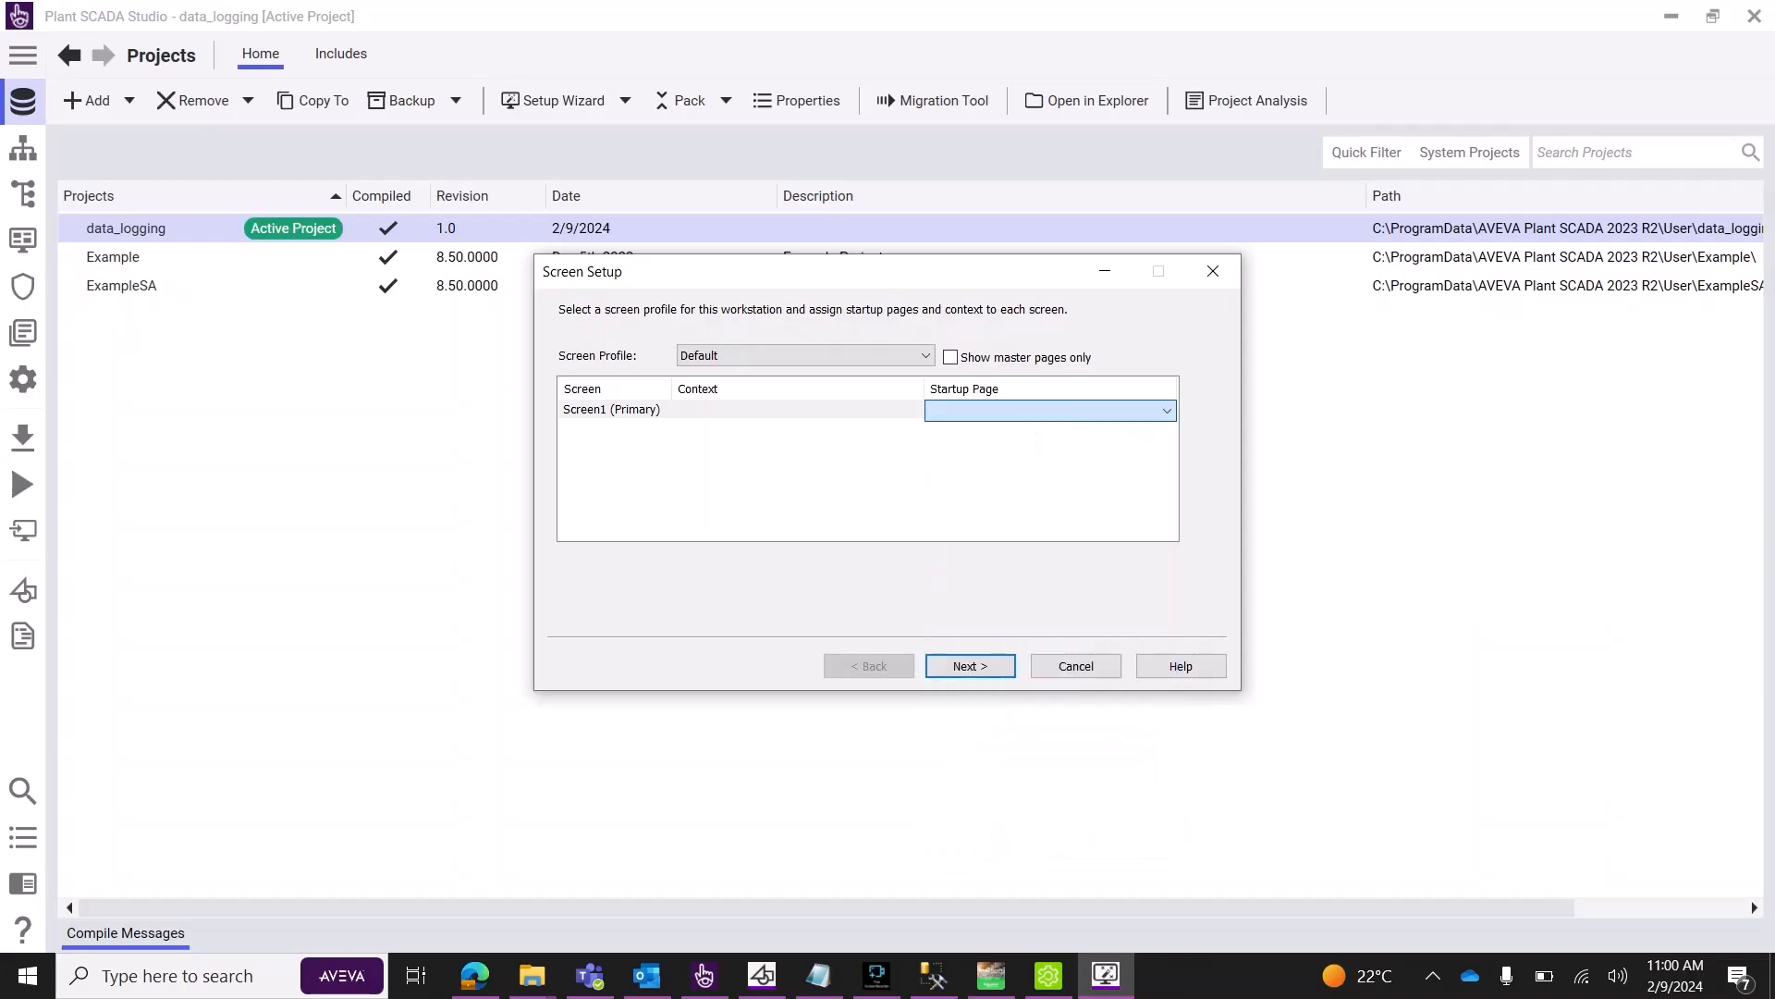
key(Return)
key(Return)
key(Return)
key(Return)
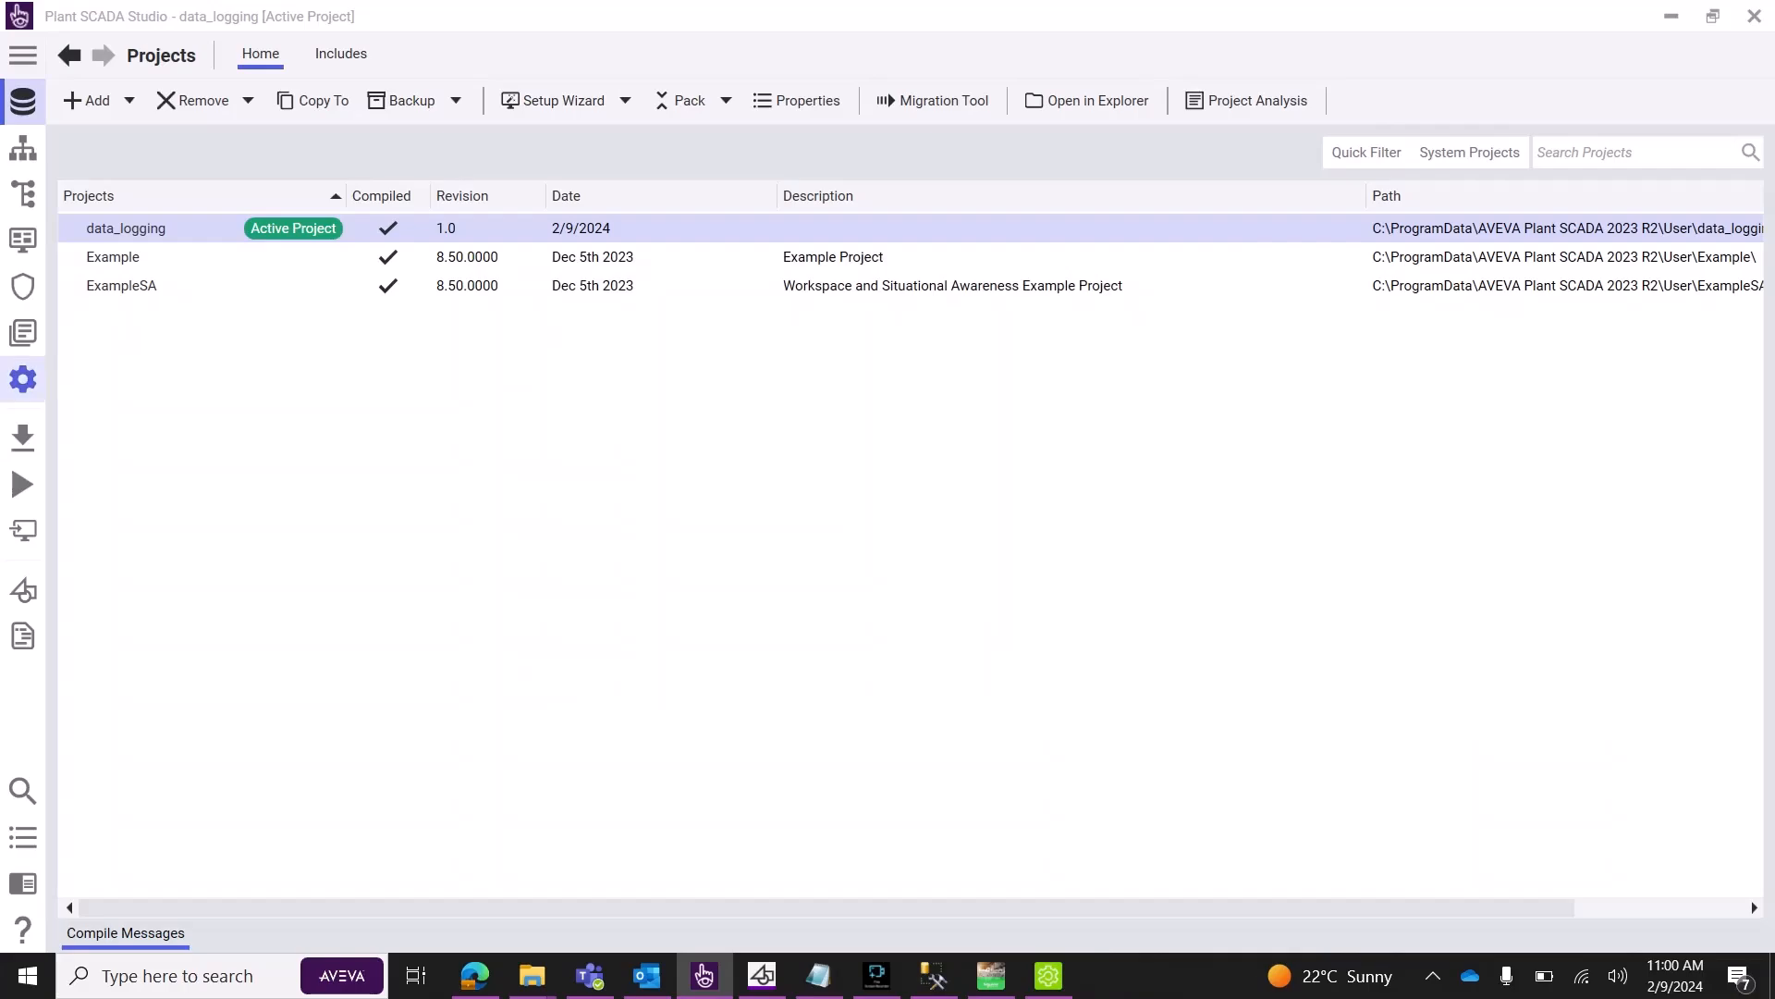
Run data_logging, dismiss the error, then press start and stop on the runtime page.
click(22, 484)
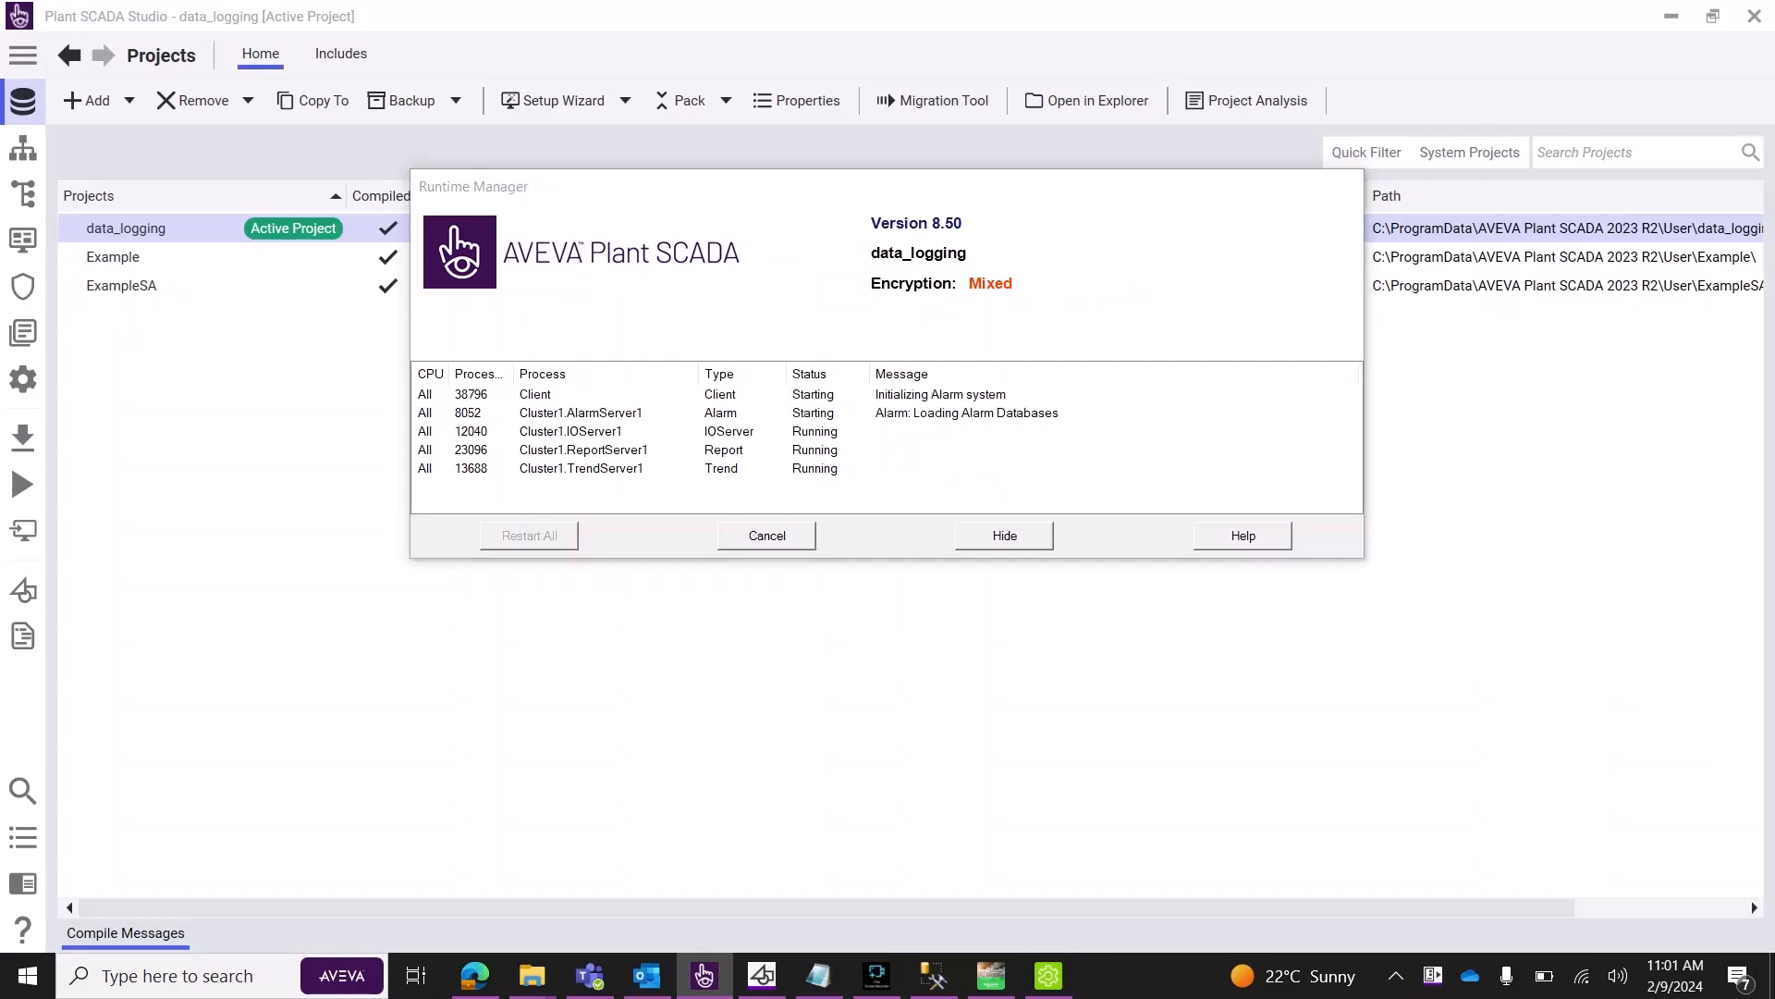
key(Return)
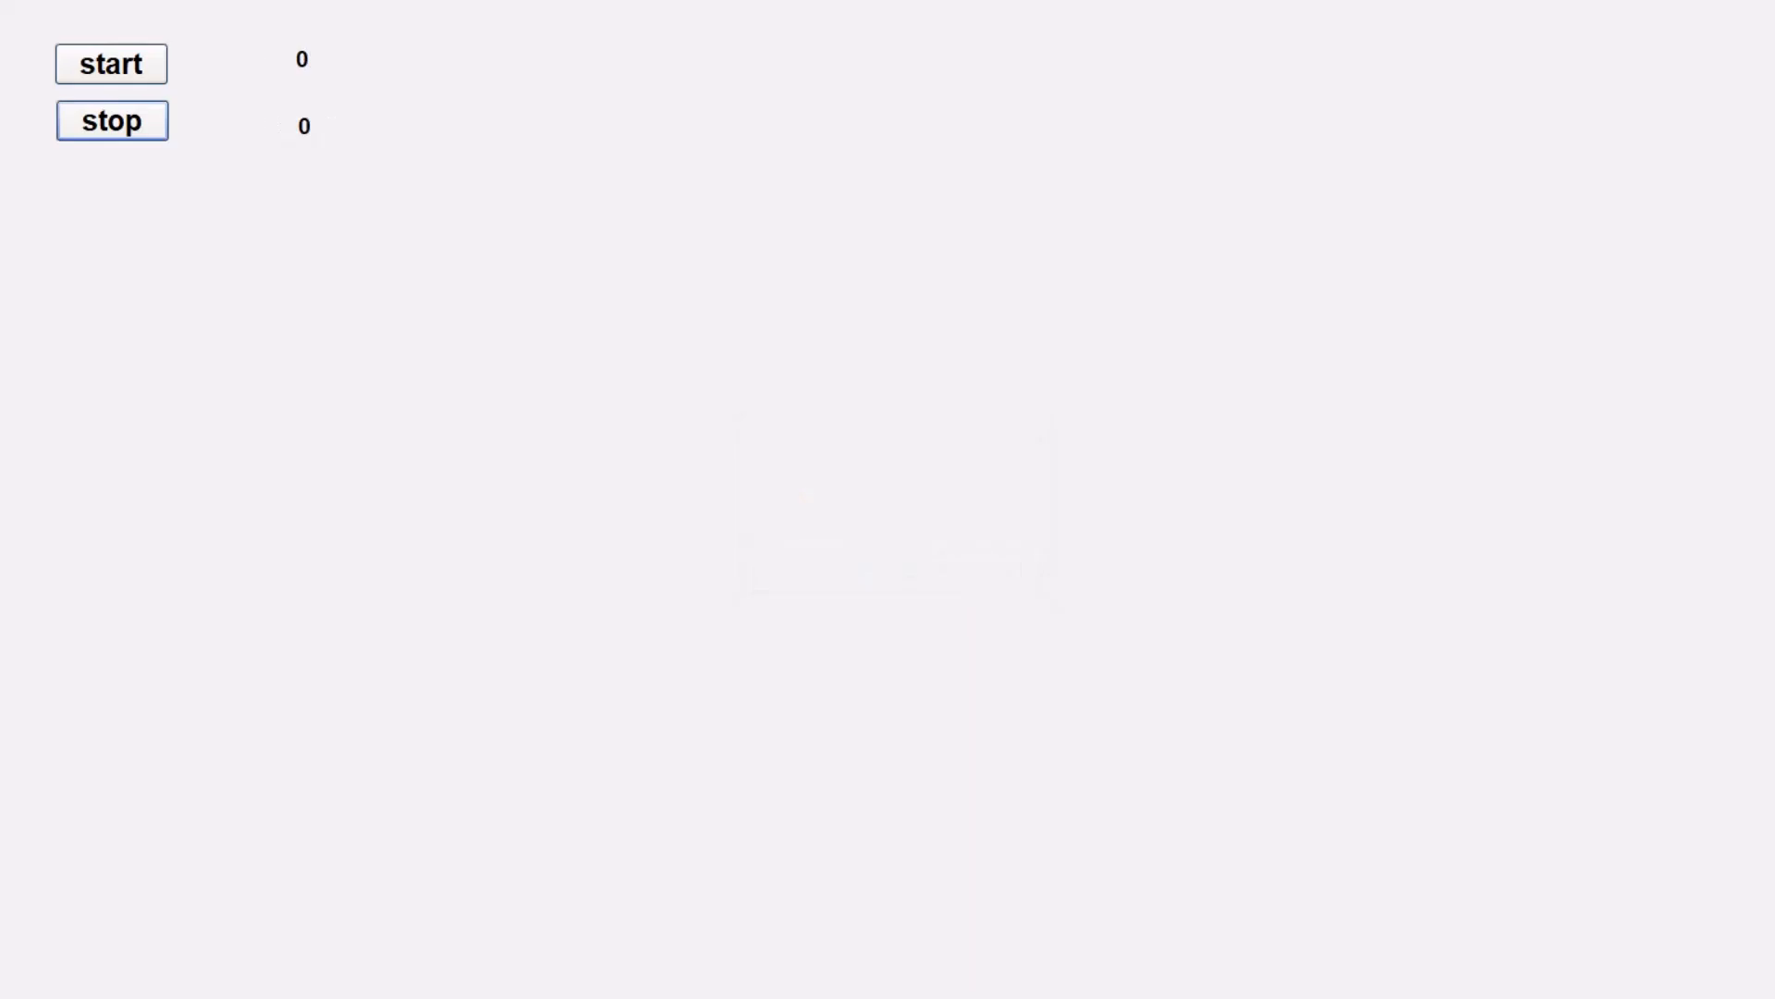
click(111, 64)
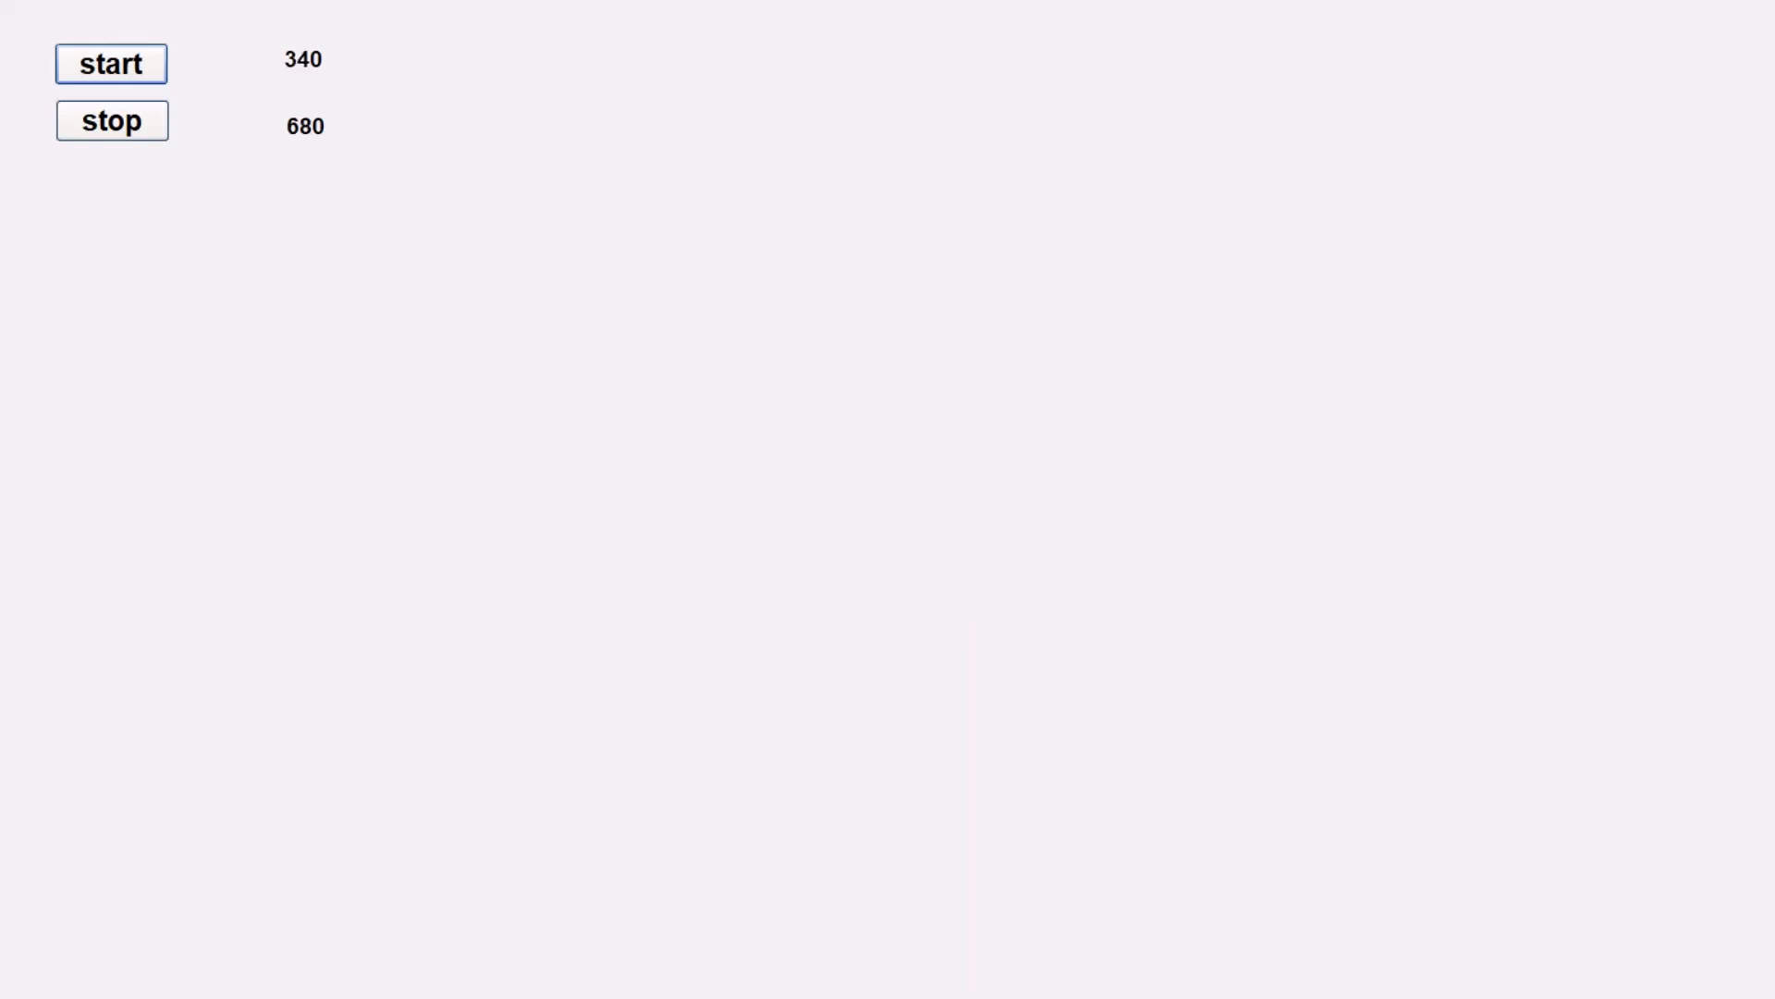
click(112, 122)
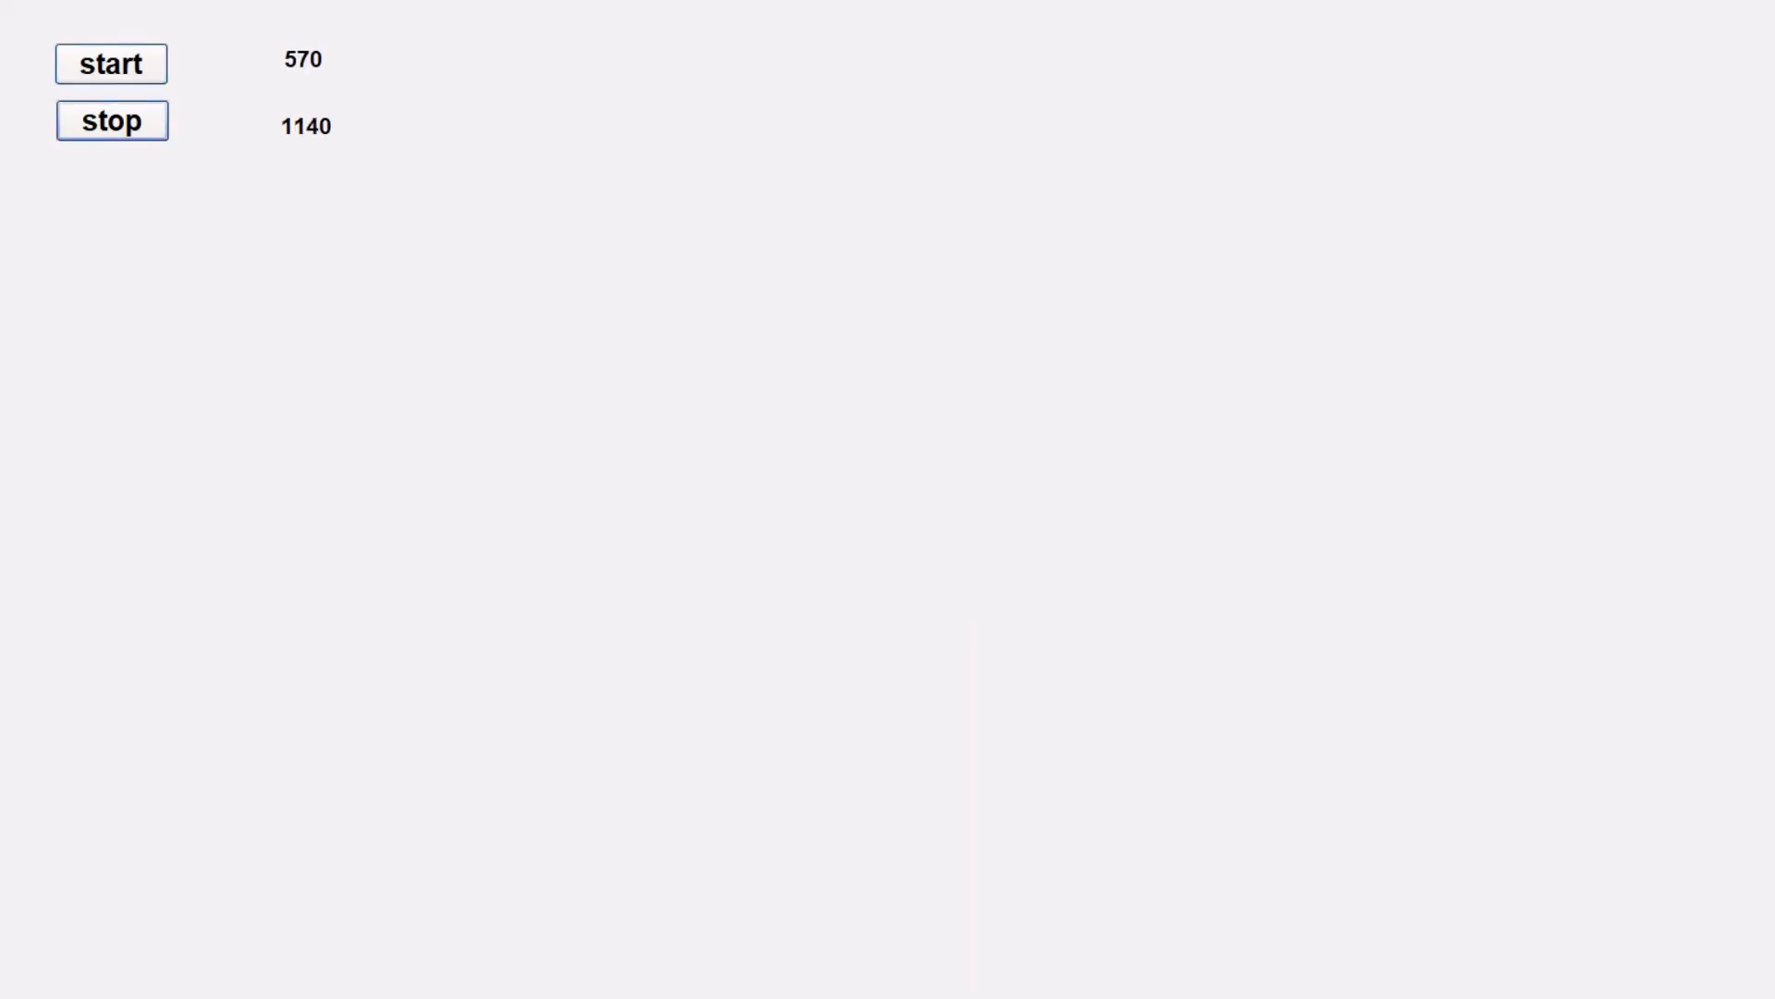
key(super)
Close the running Runtime window, then view the Equipment list and return to Variables.
right_click(1106, 976)
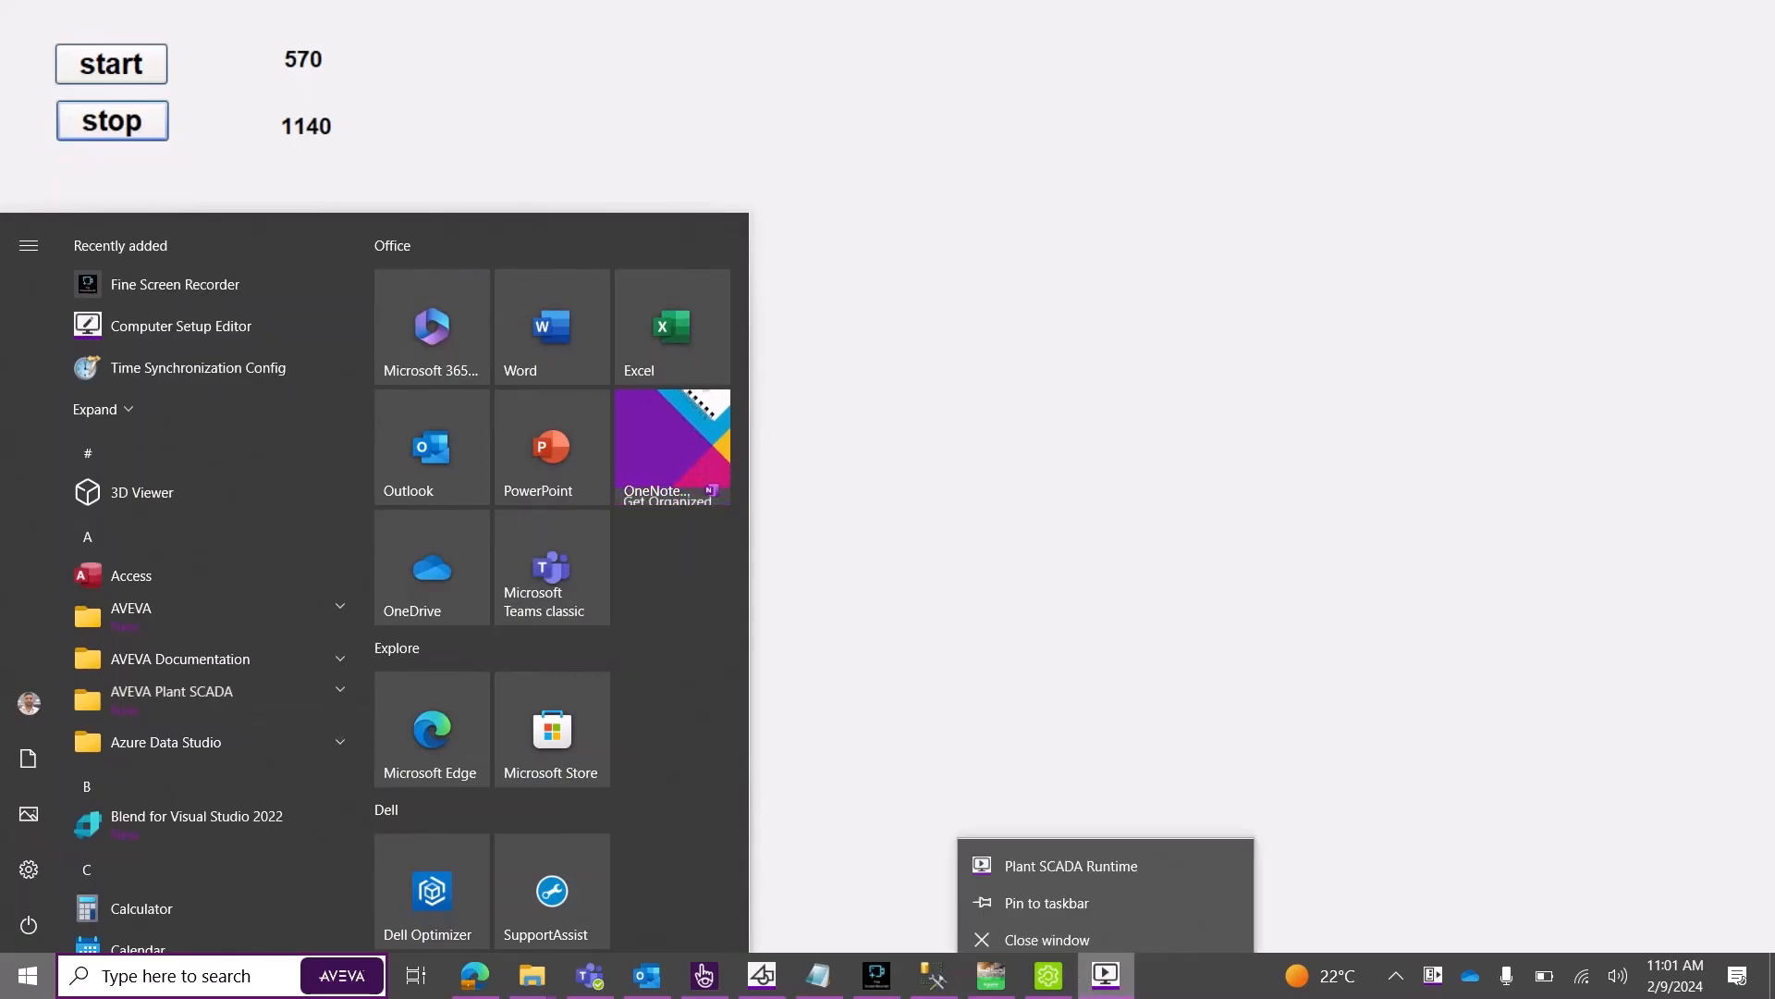
click(1048, 927)
click(23, 194)
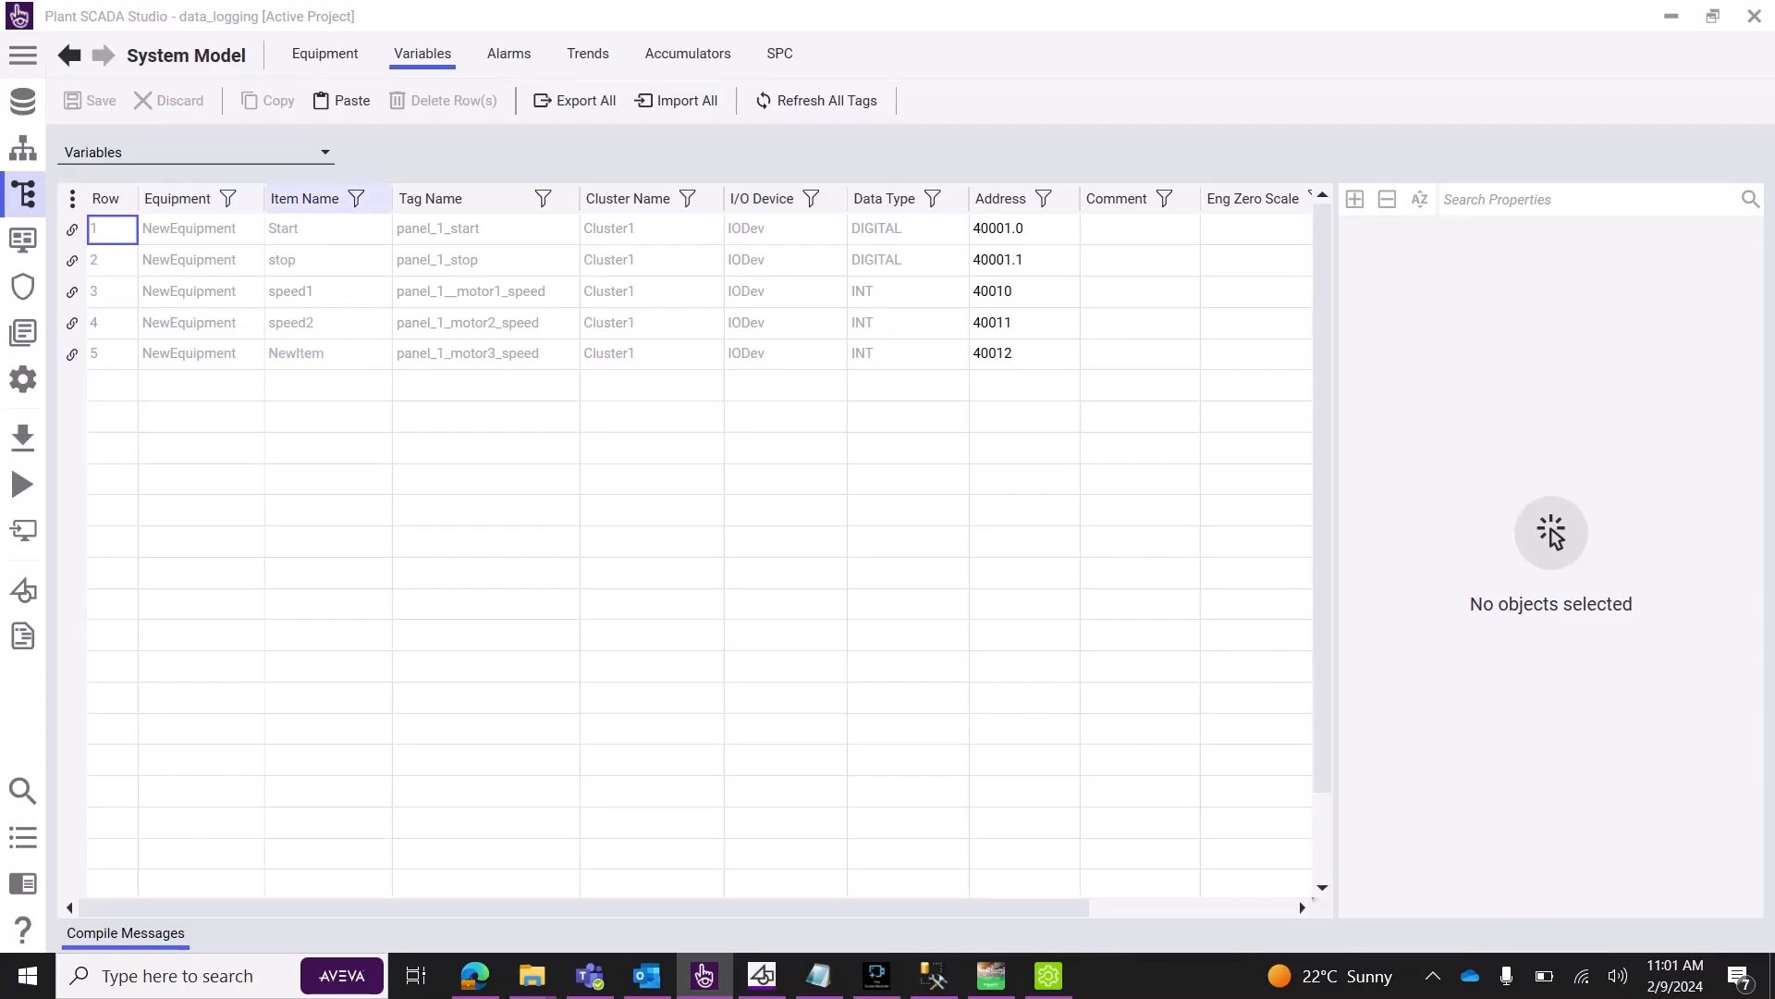
click(324, 52)
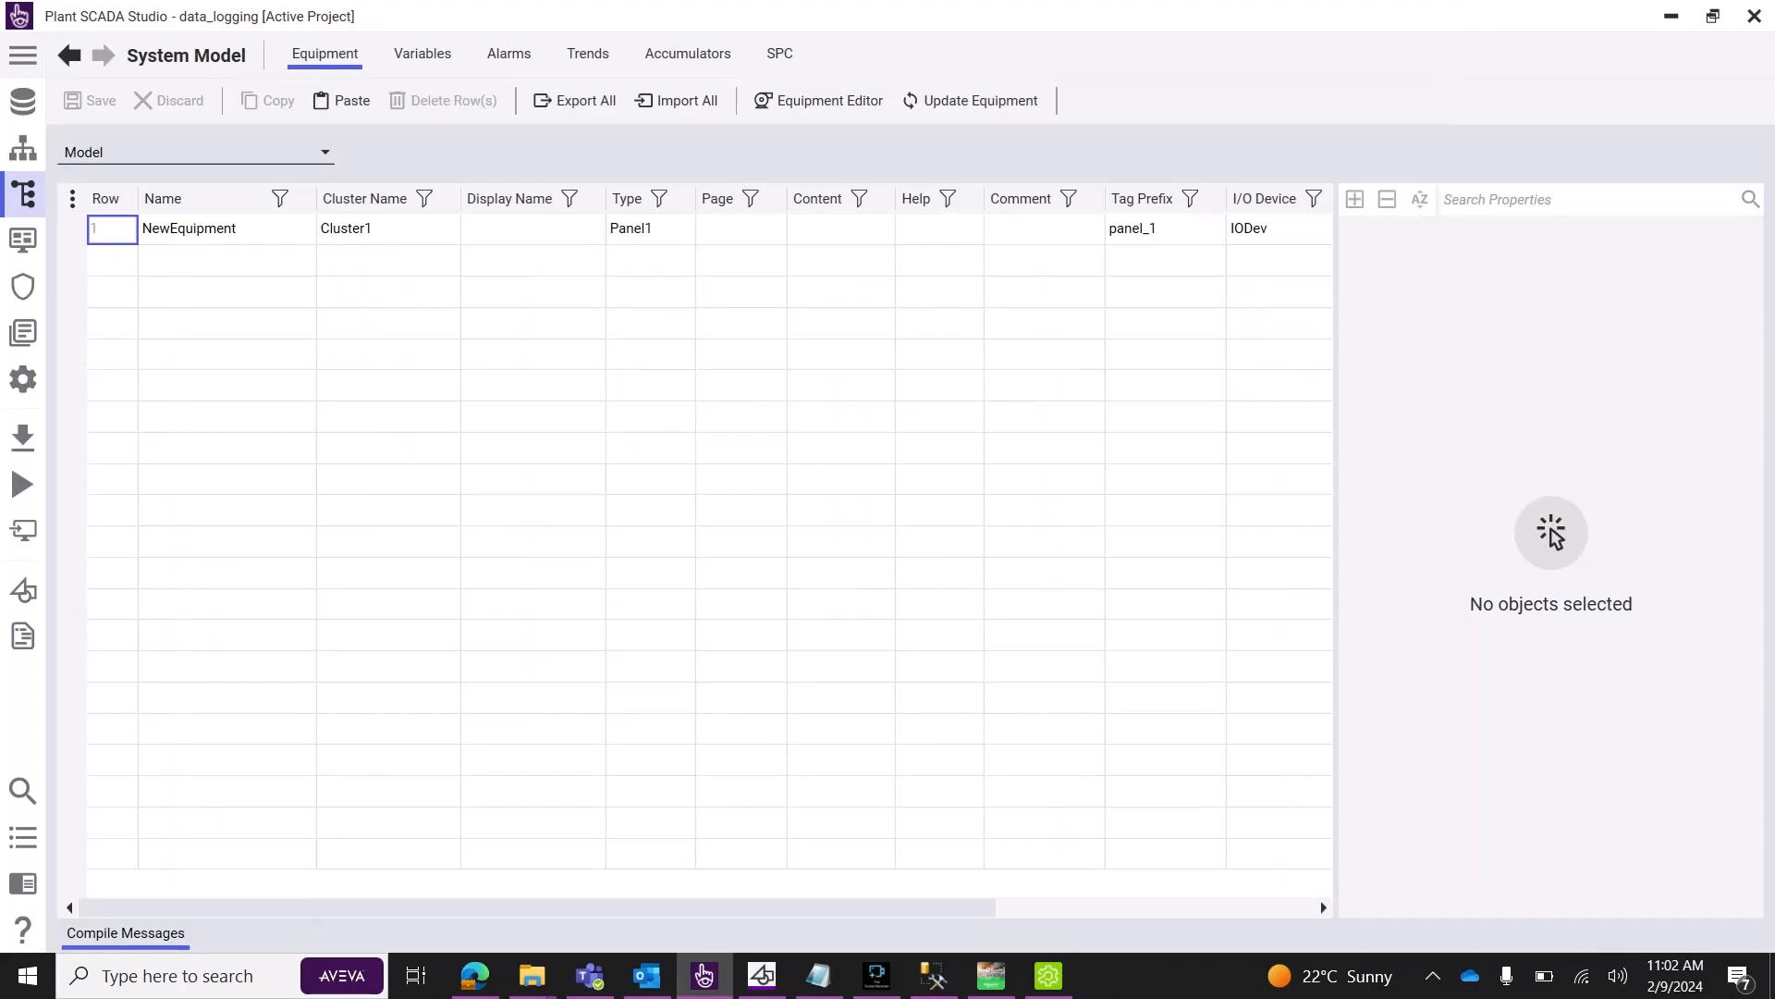
click(422, 53)
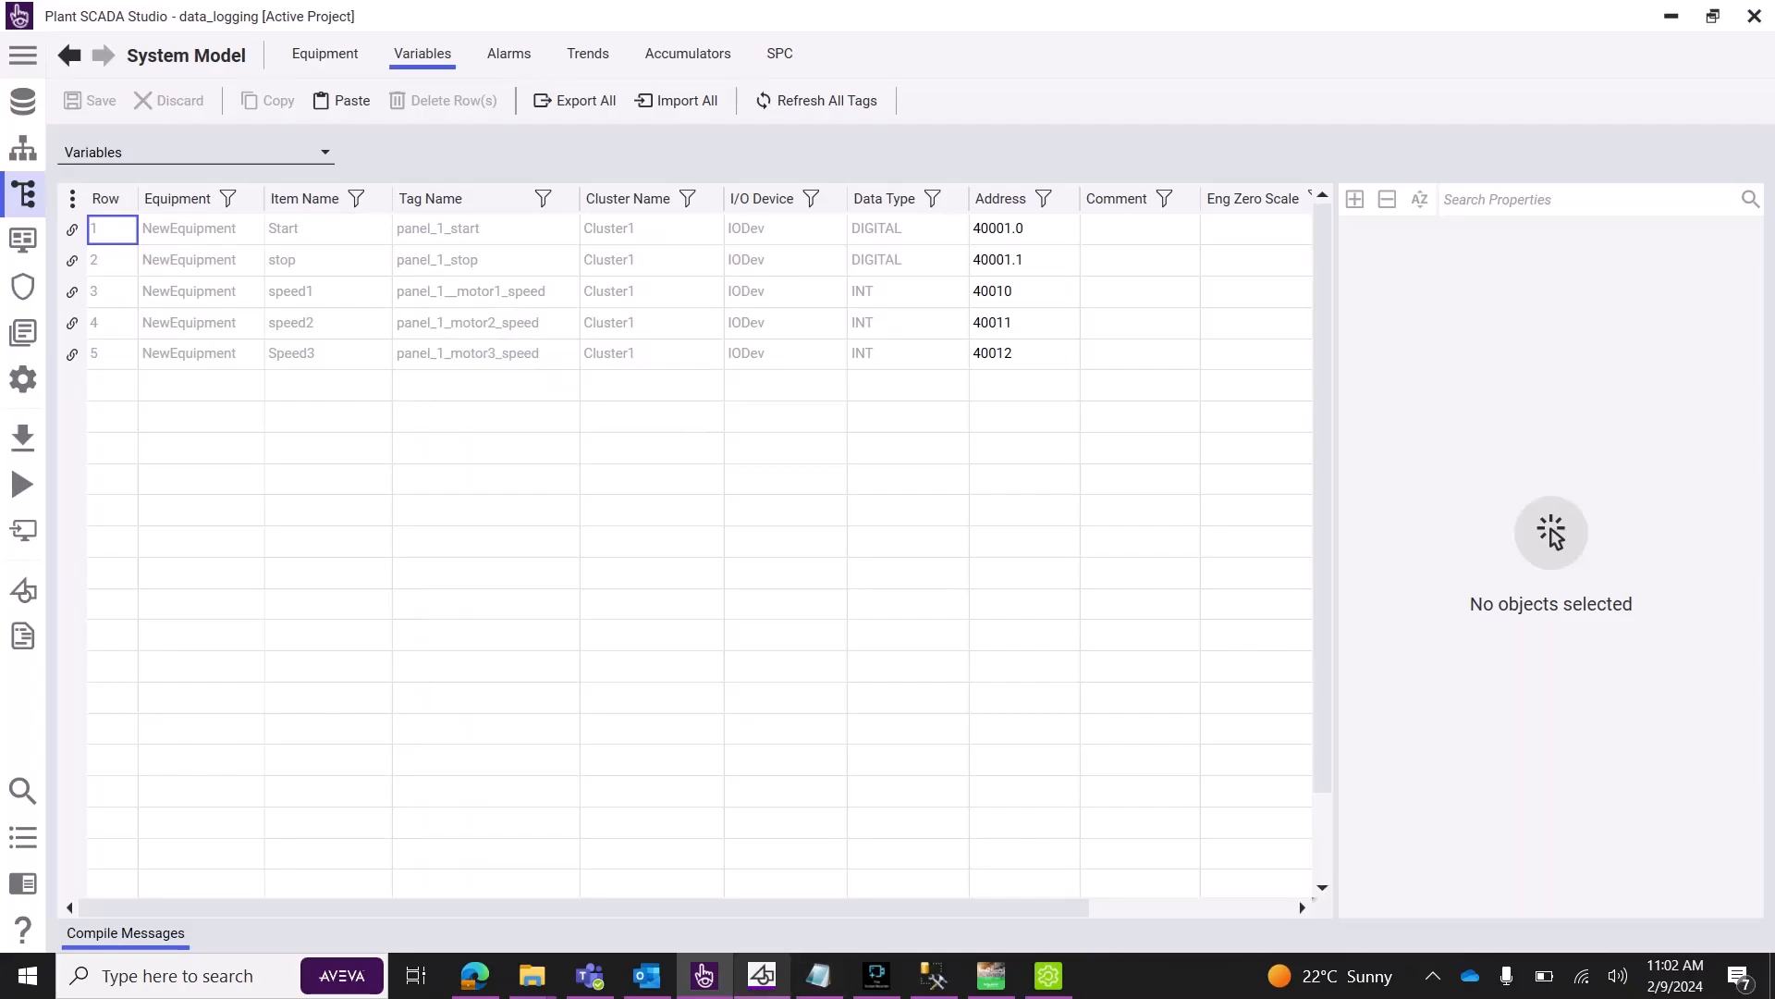
On main_1, place a copied ####.# display below the others and bind it to NewEquipment.speed3.
mouse_move(704, 976)
click(762, 975)
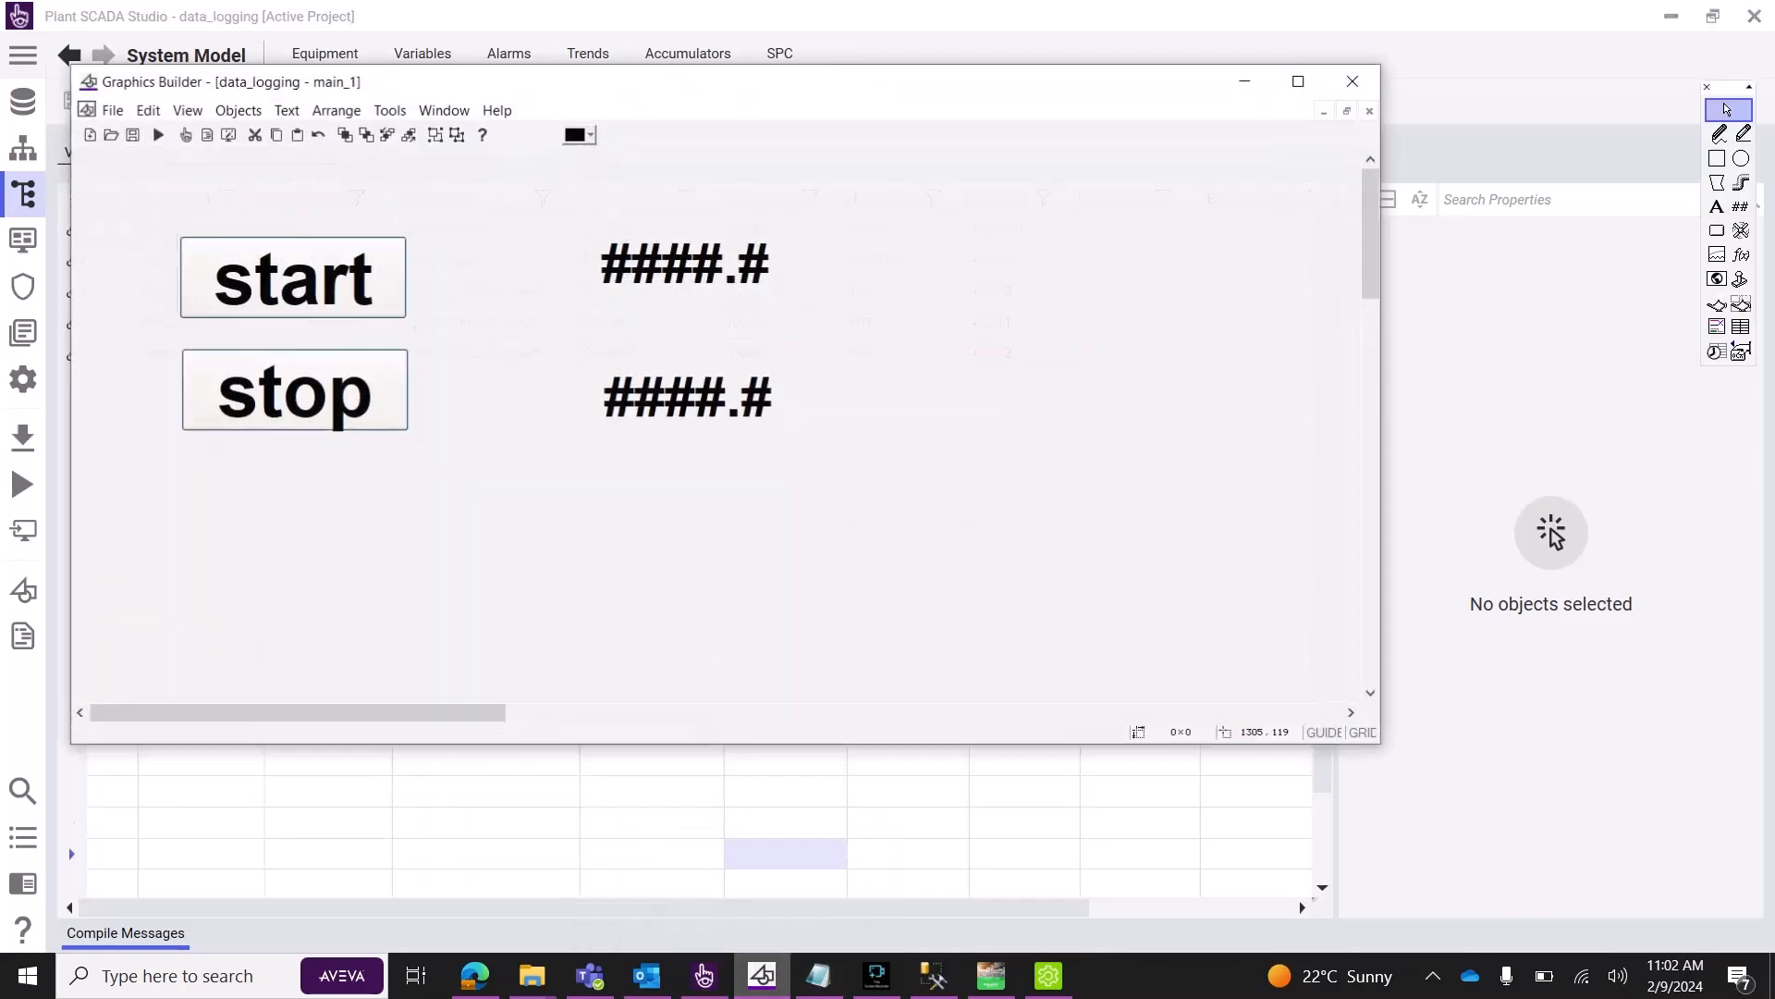
drag(602, 413, 590, 463)
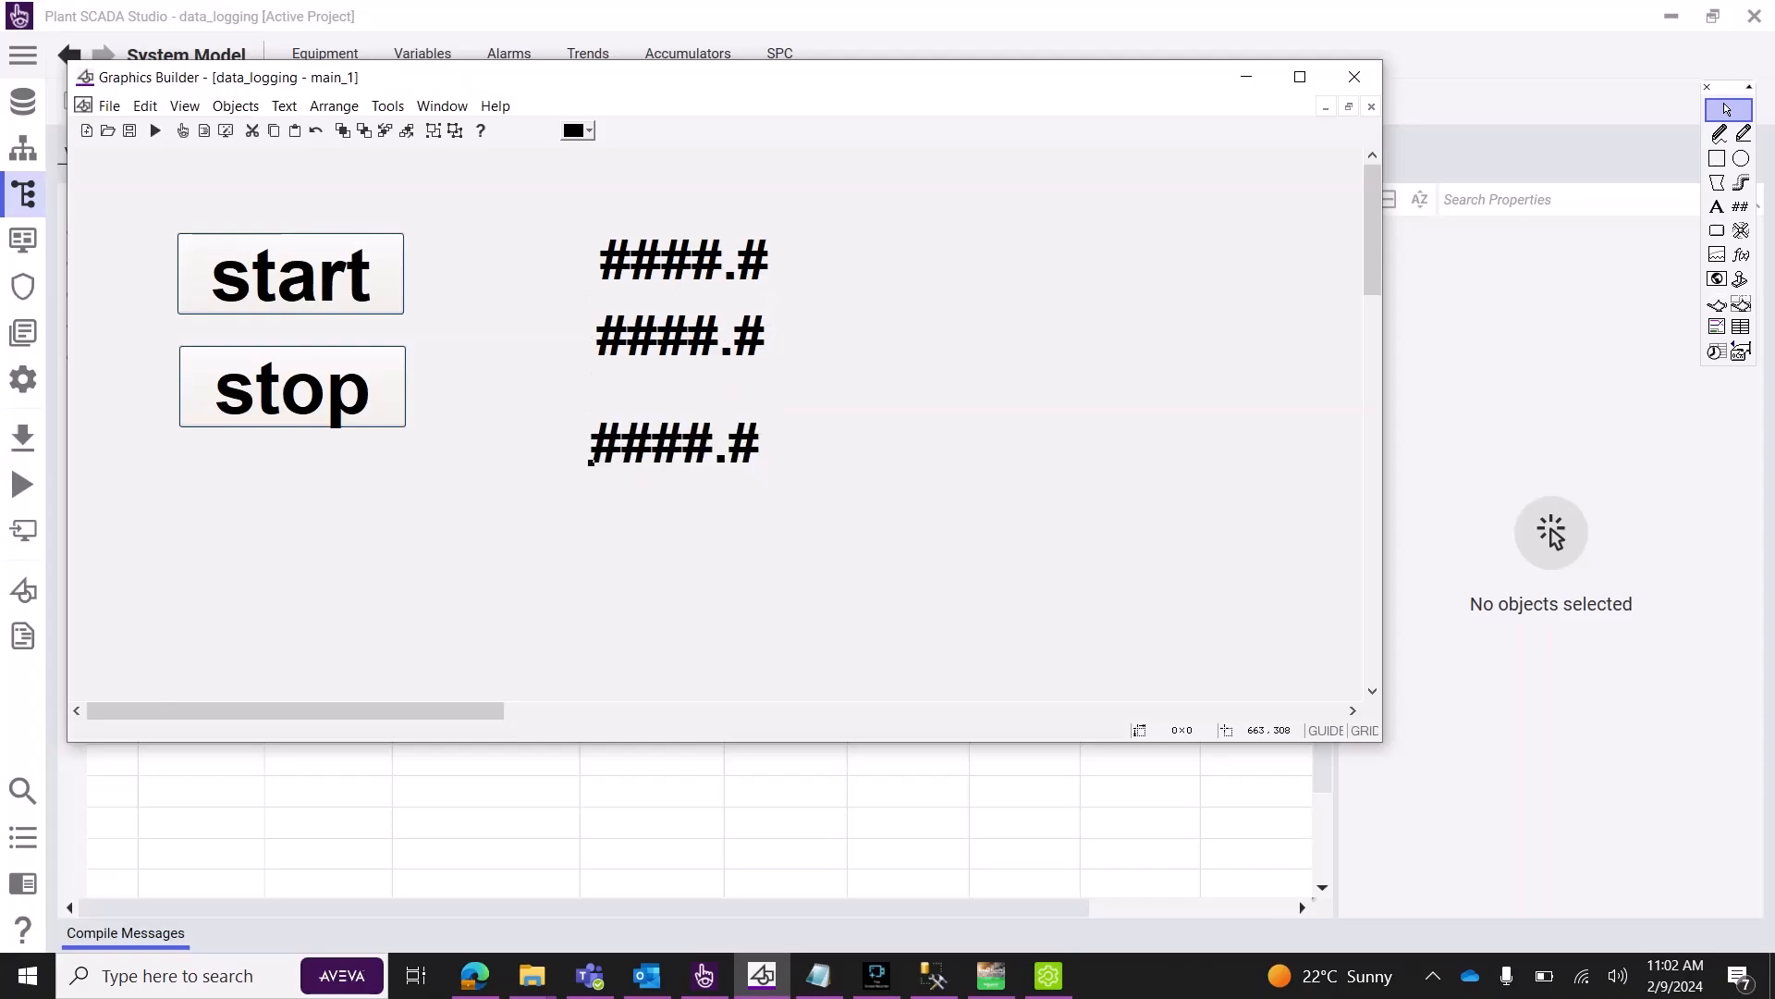
double_click(590, 462)
key(BackSpace)
text(3)
click(1091, 766)
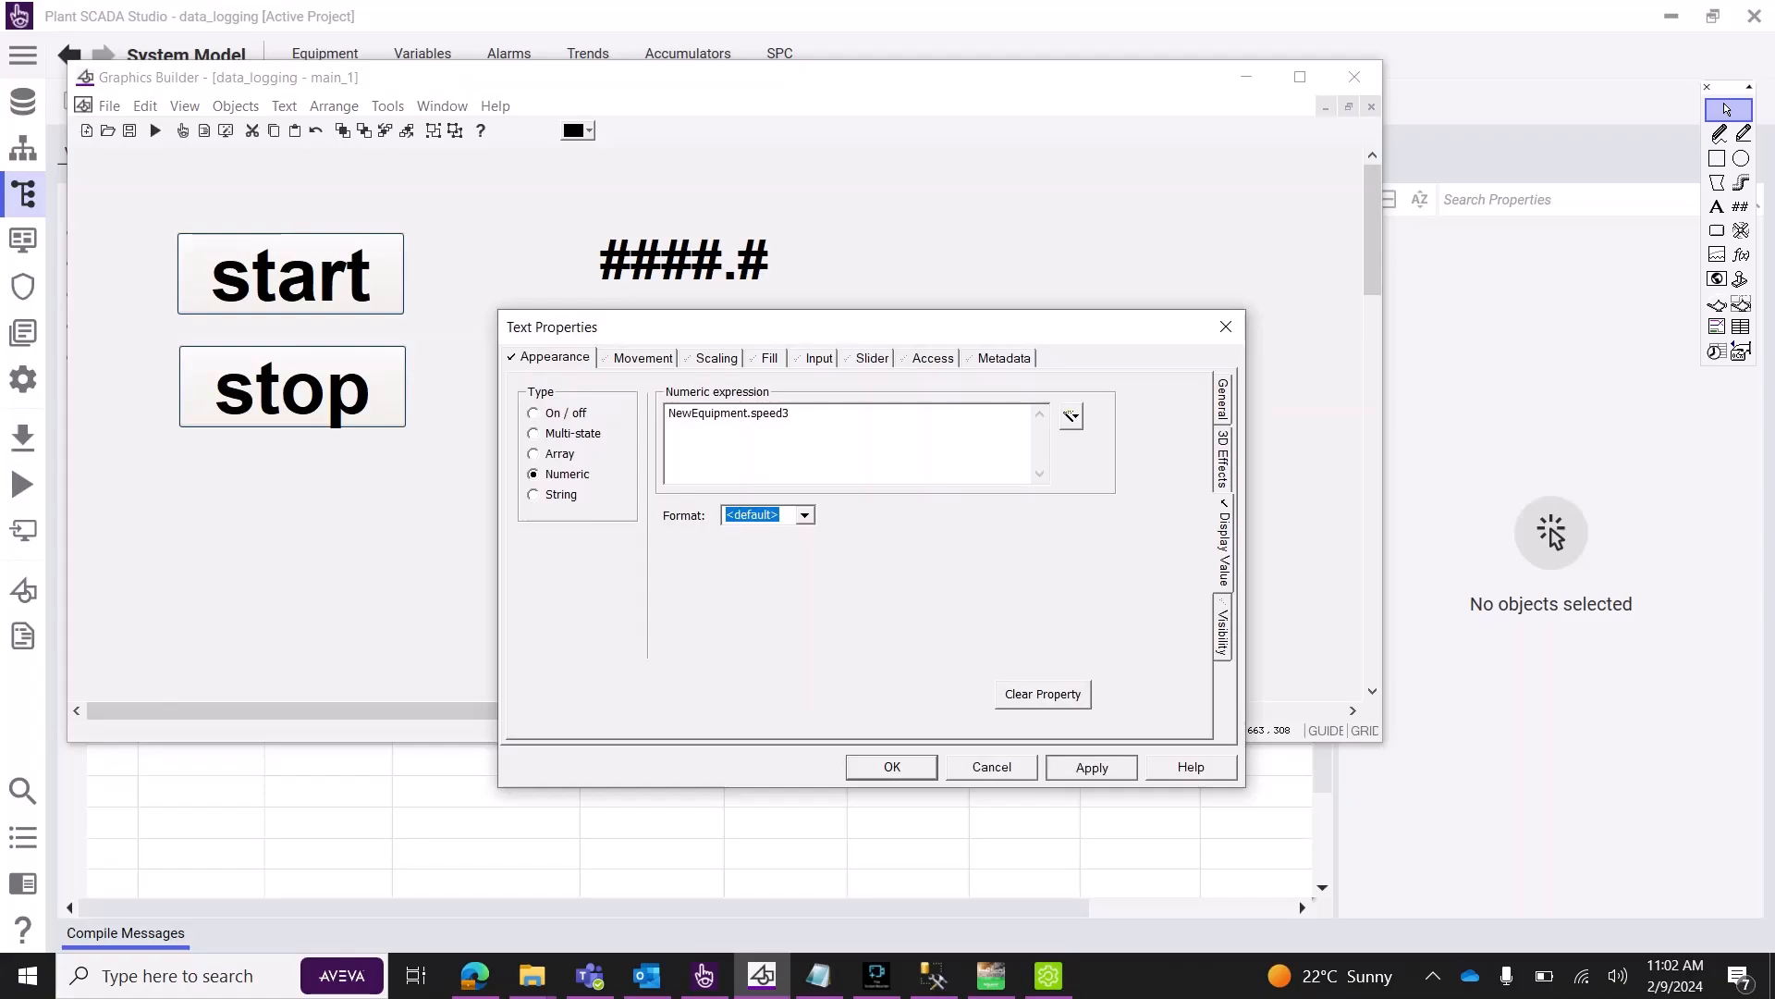
click(892, 766)
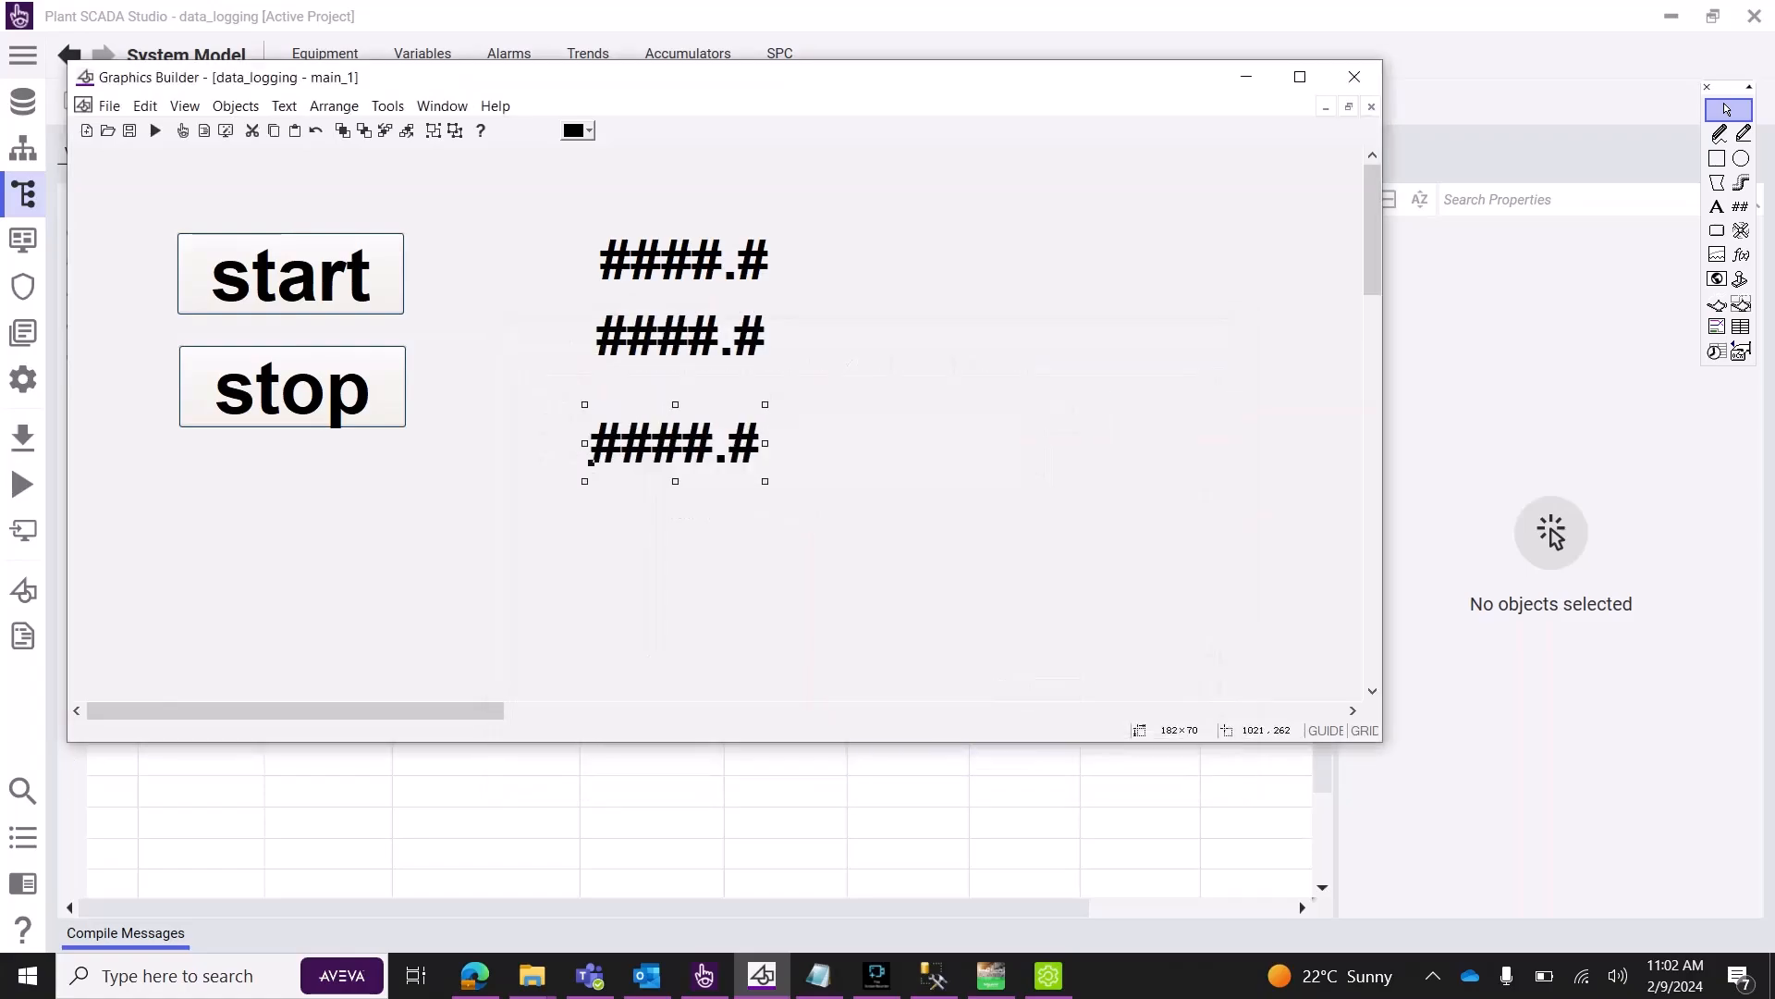
click(1153, 267)
click(1246, 77)
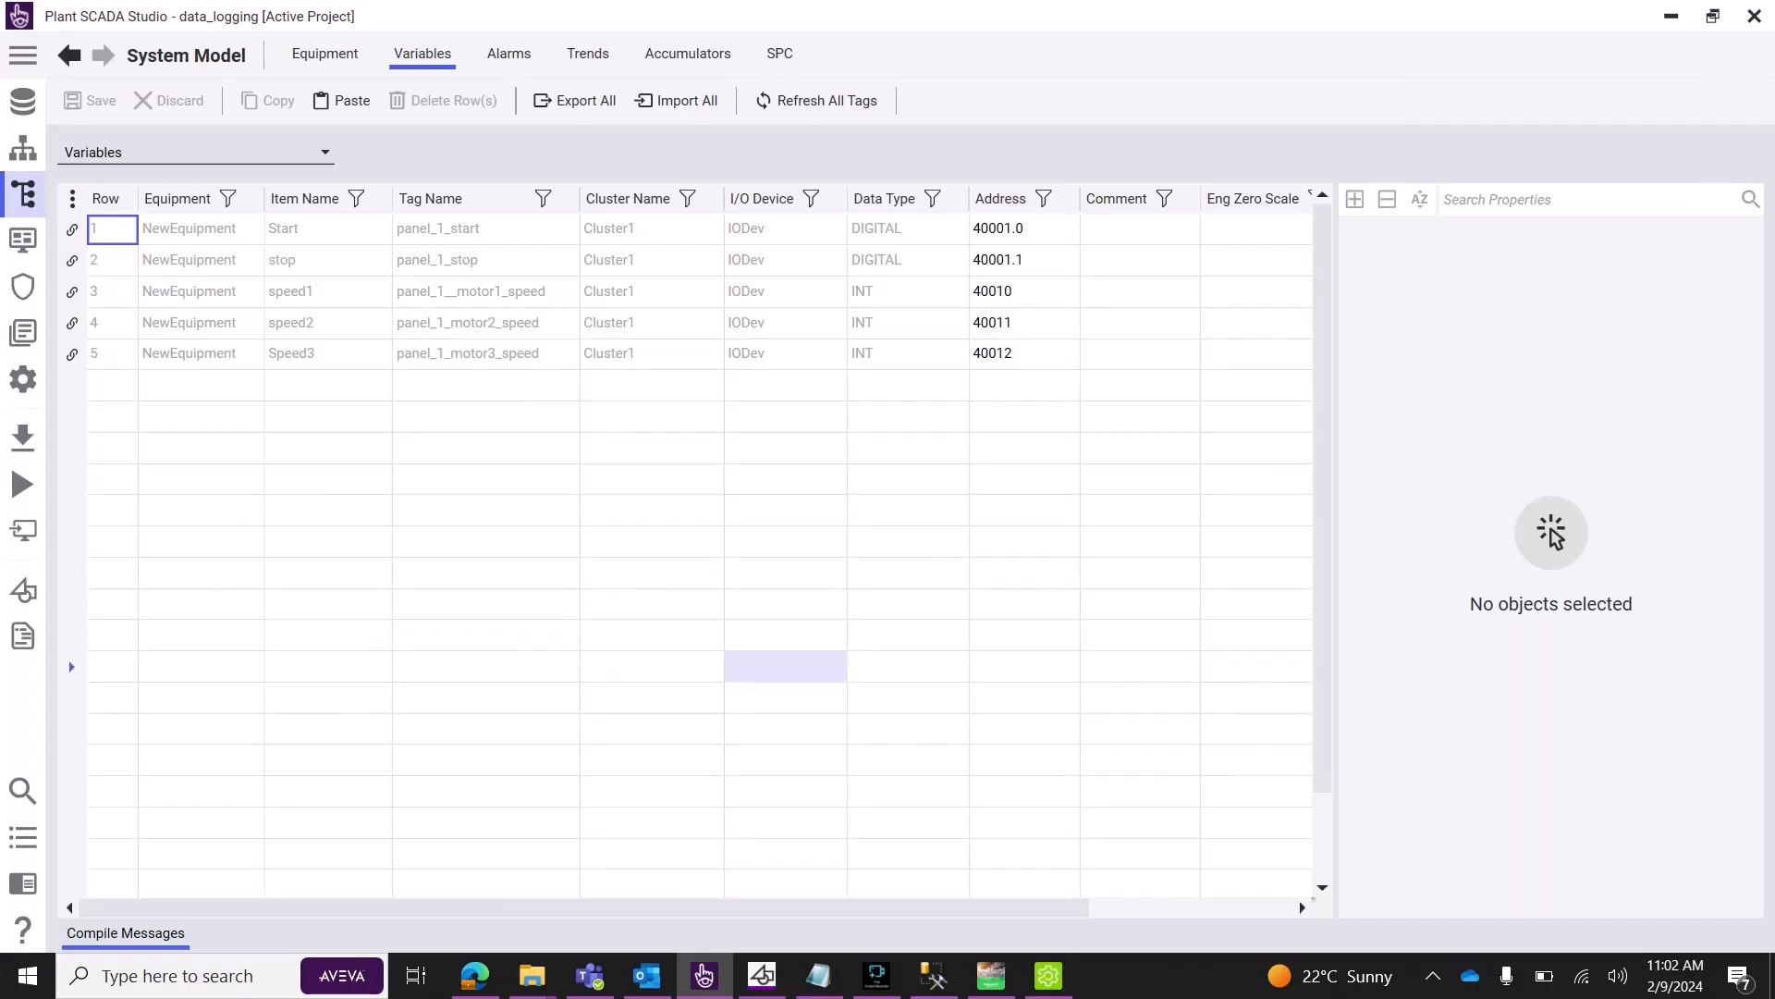
Create a new database named scada in SQL Server Management Studio.
click(934, 976)
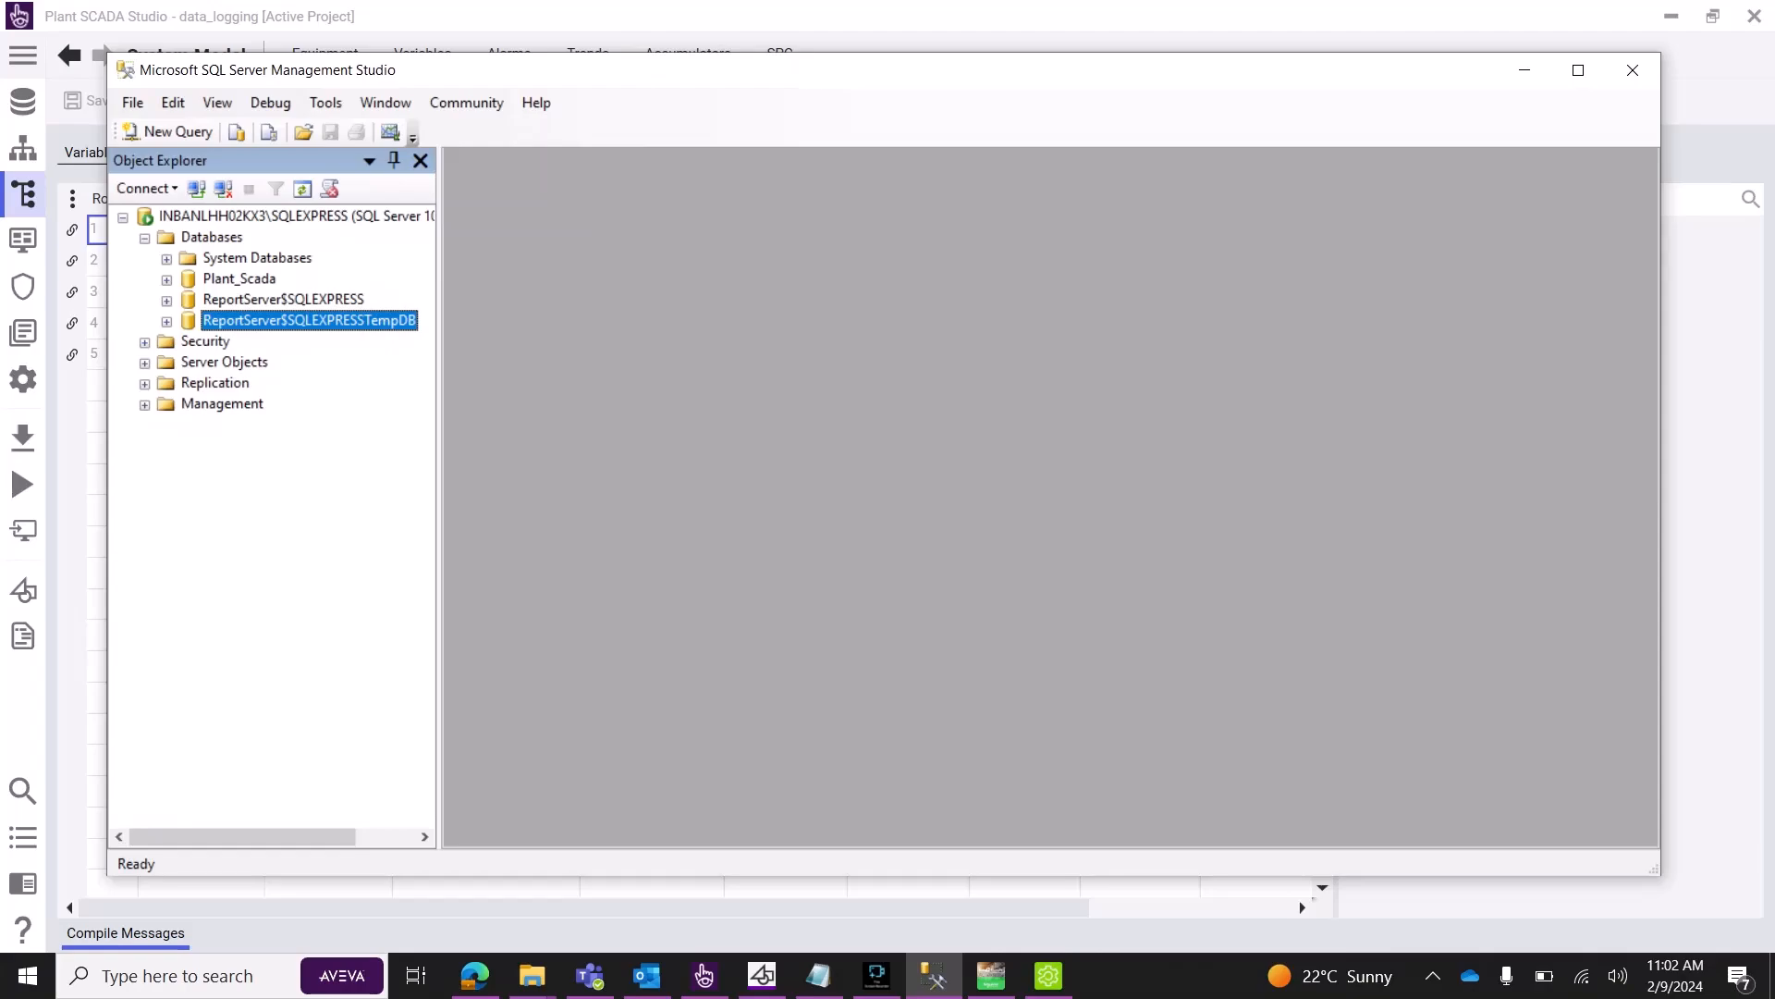
right_click(226, 237)
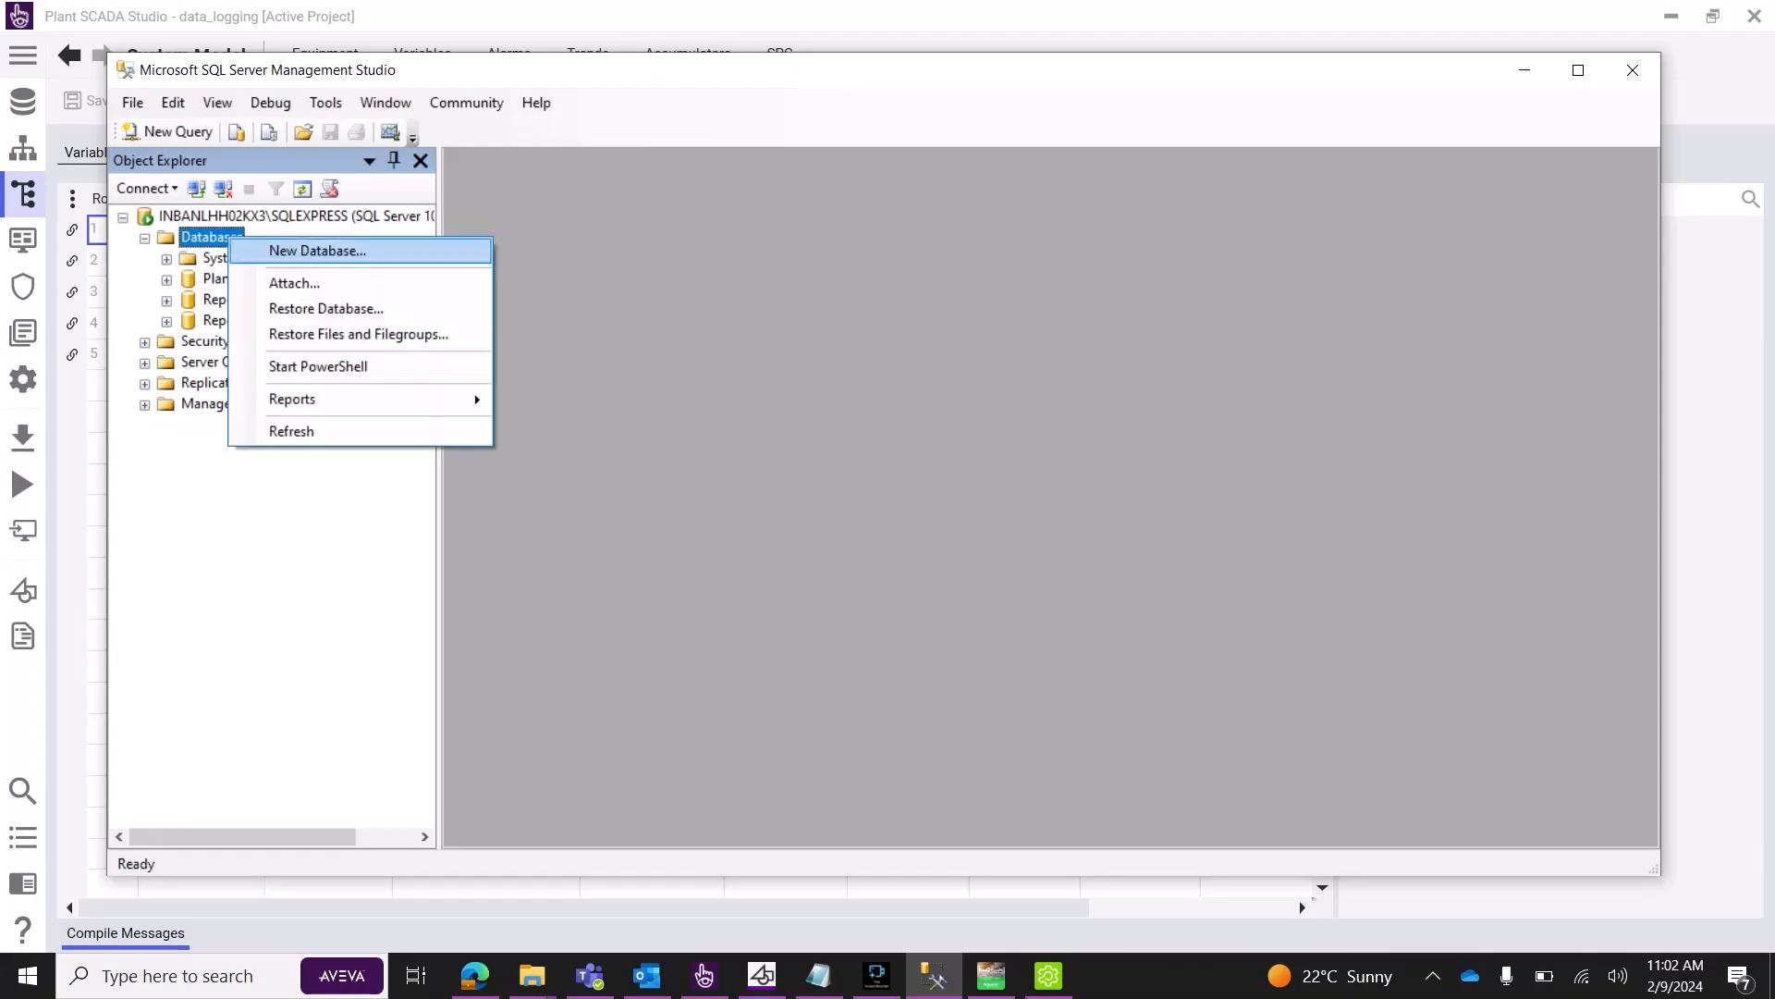
click(305, 246)
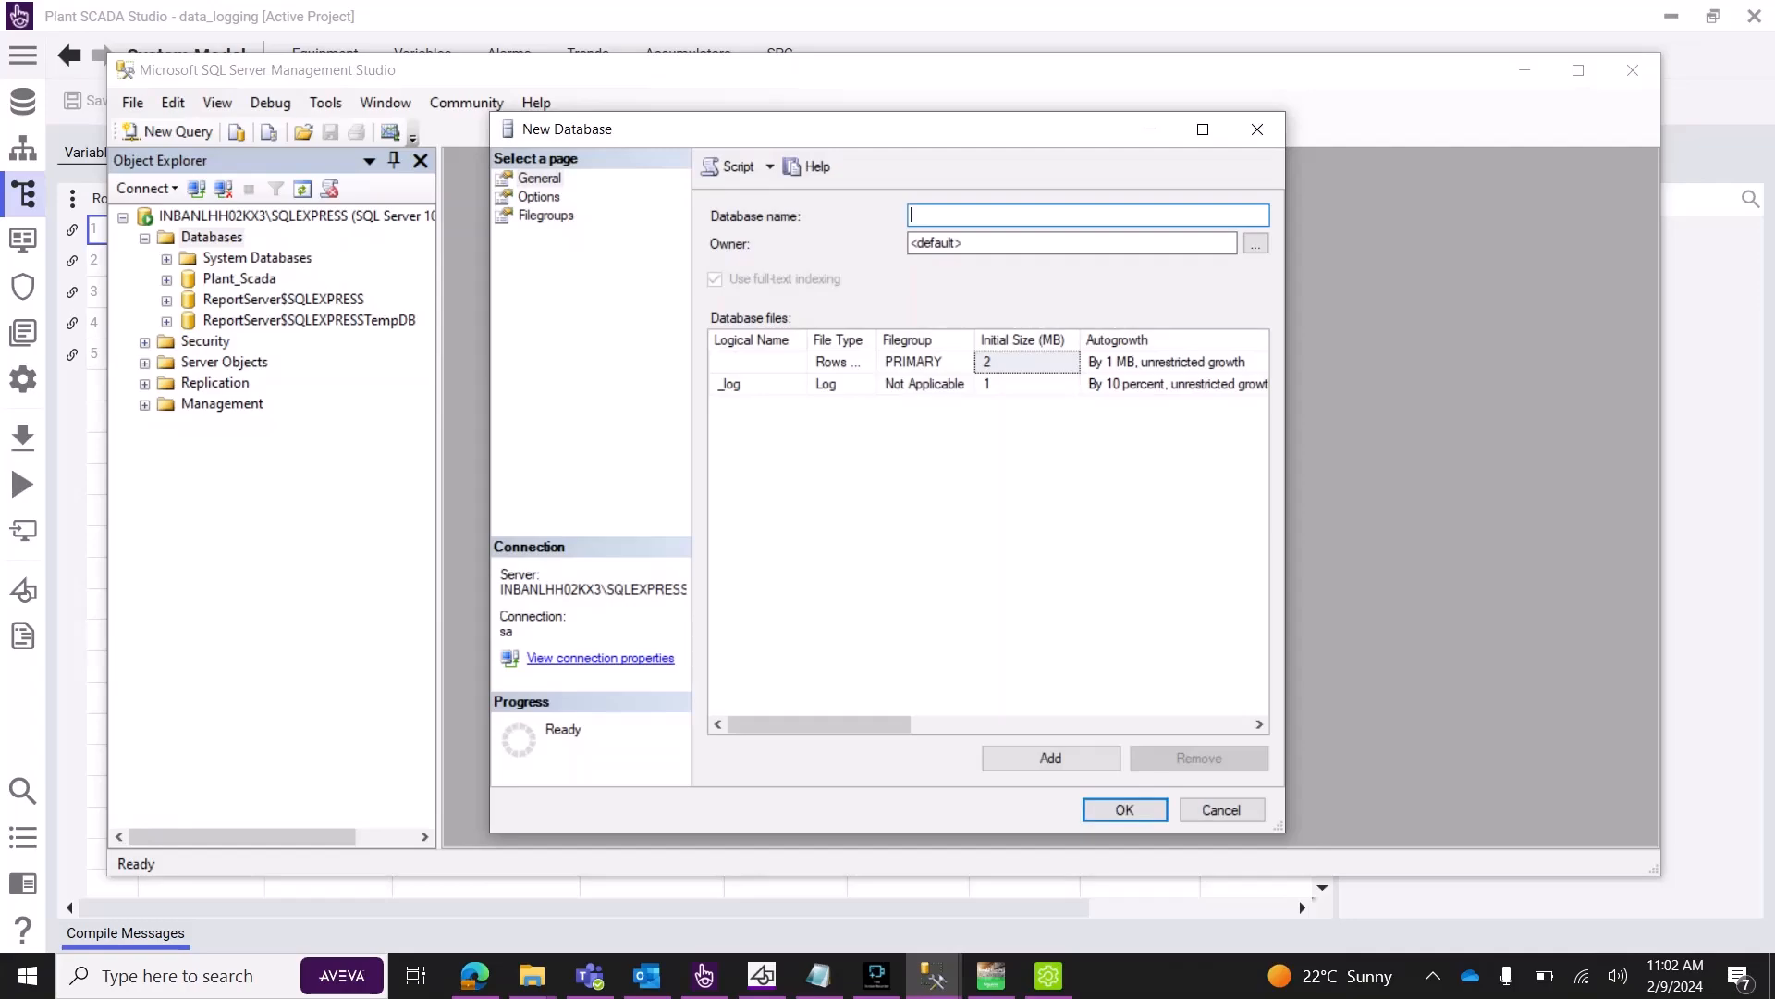
text(sdada)
key(BackSpace)
key(BackSpace)
key(BackSpace)
key(BackSpace)
text(cada)
click(1125, 810)
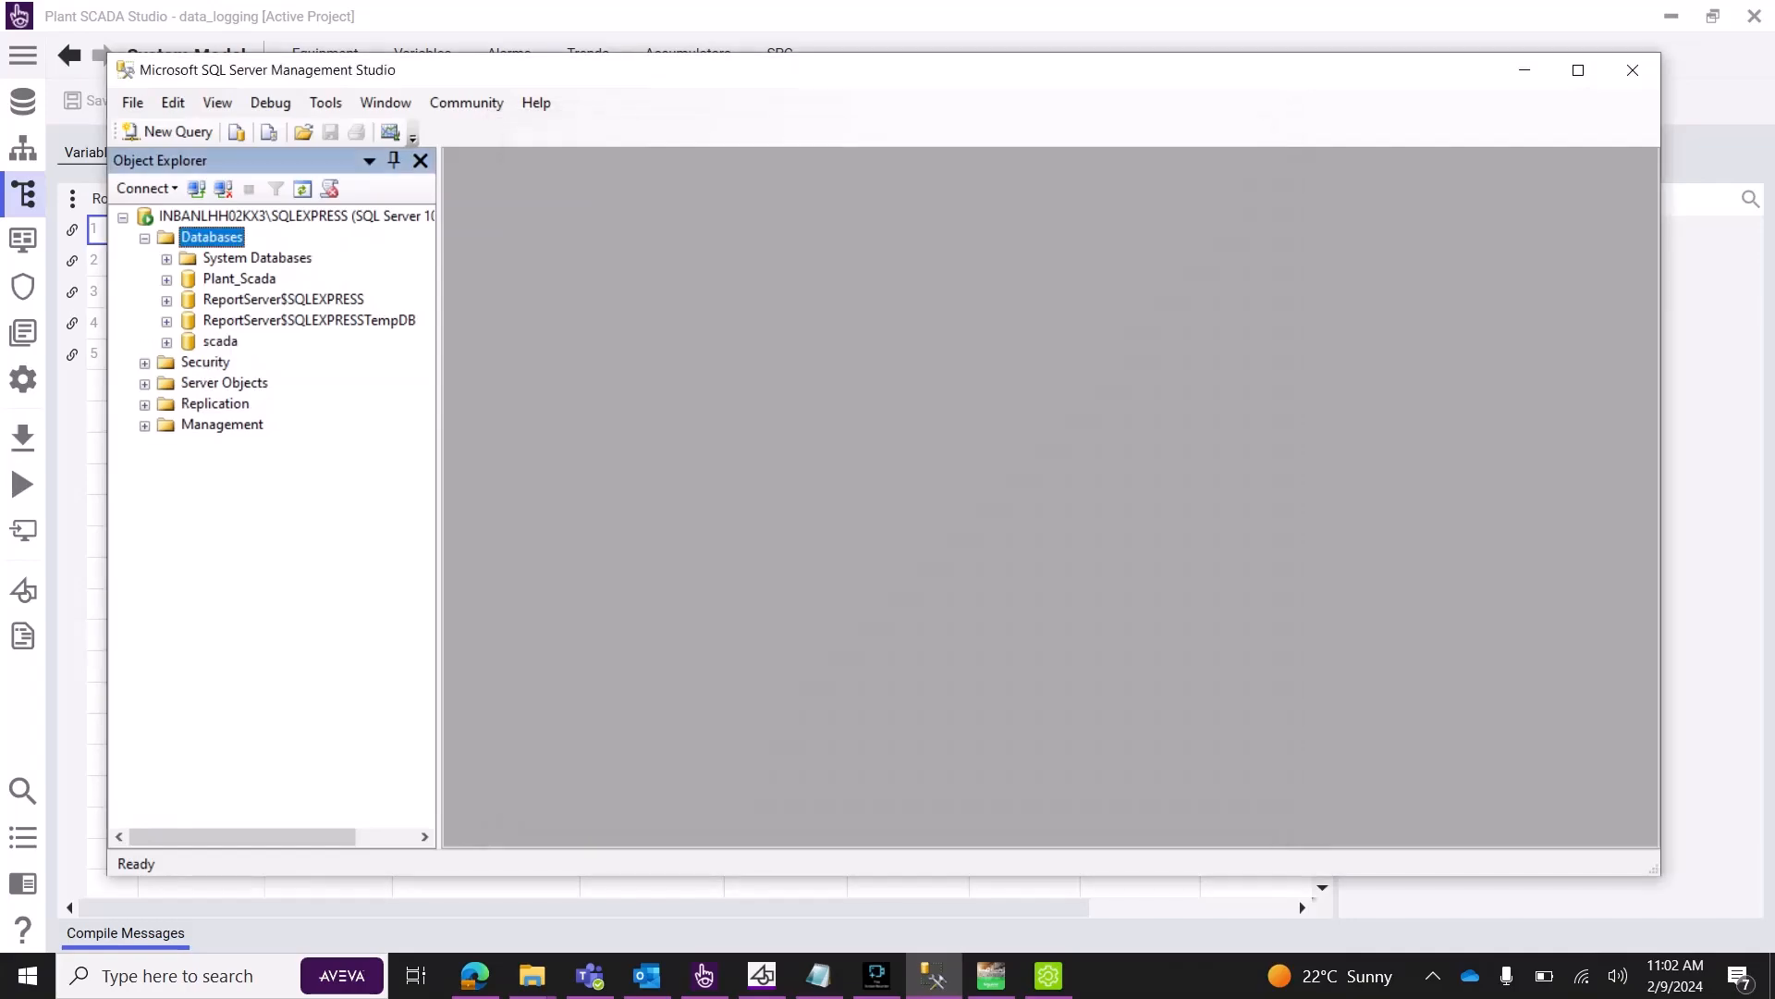
Expand the scada database node to list its folders.
click(206, 362)
click(220, 341)
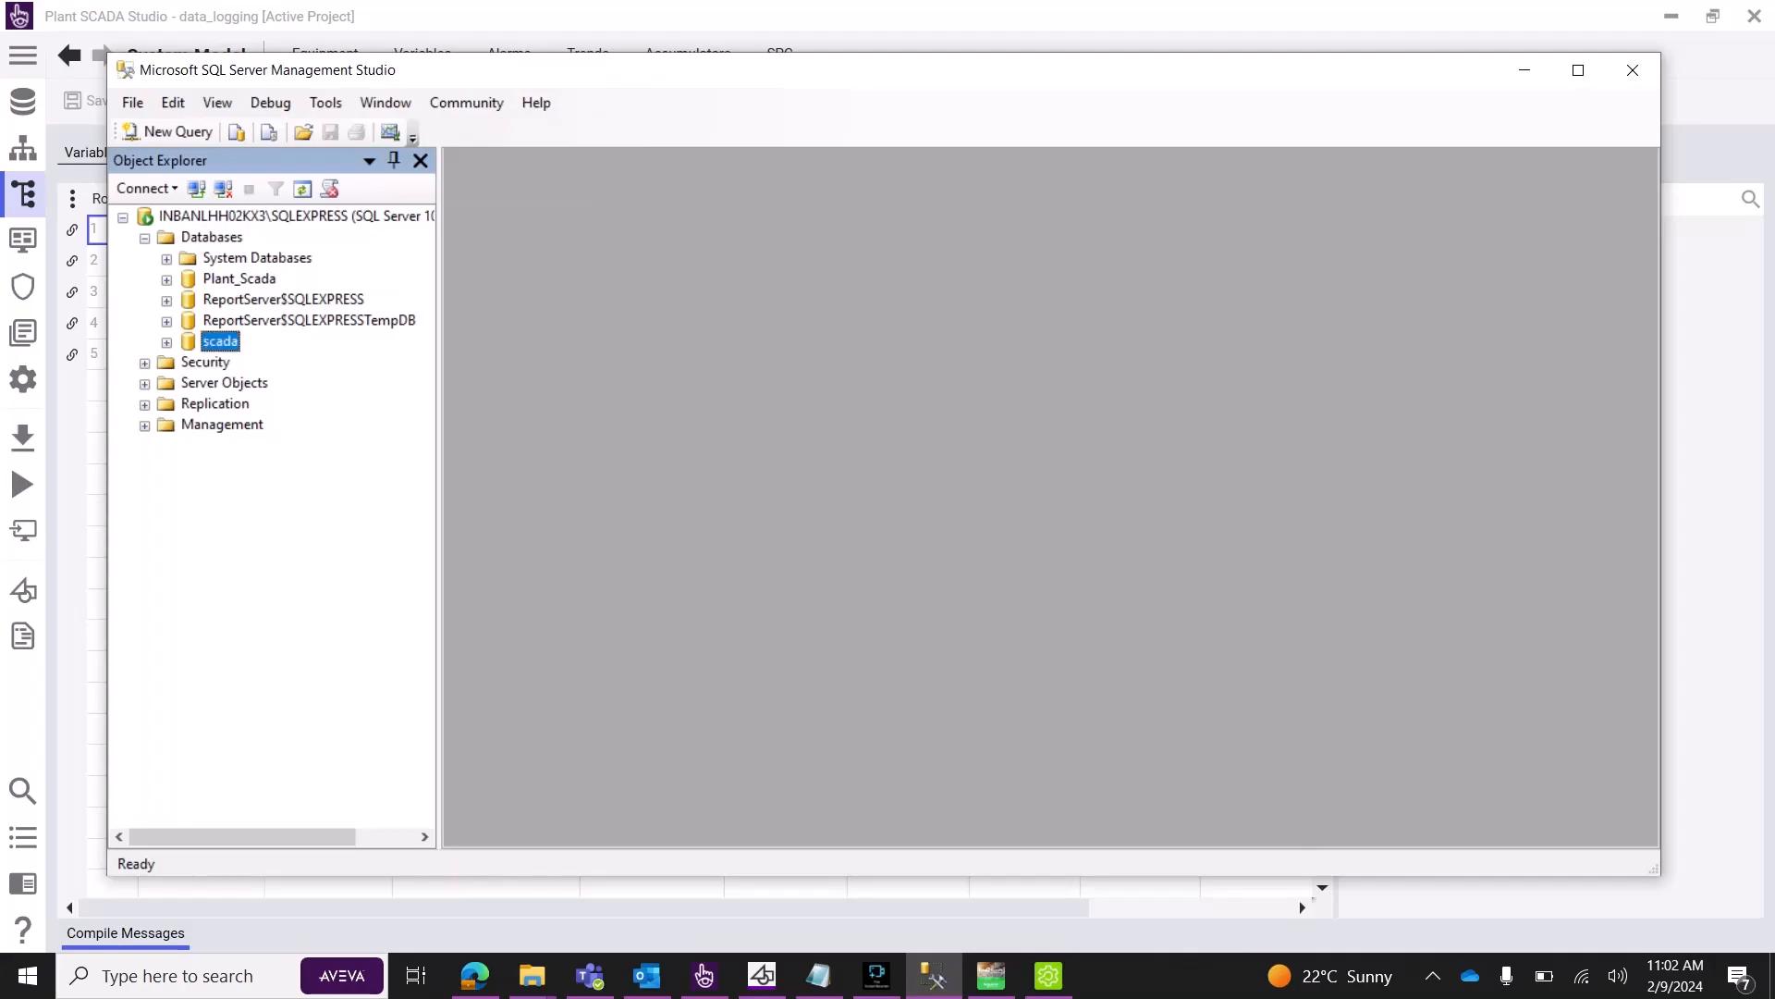
click(167, 342)
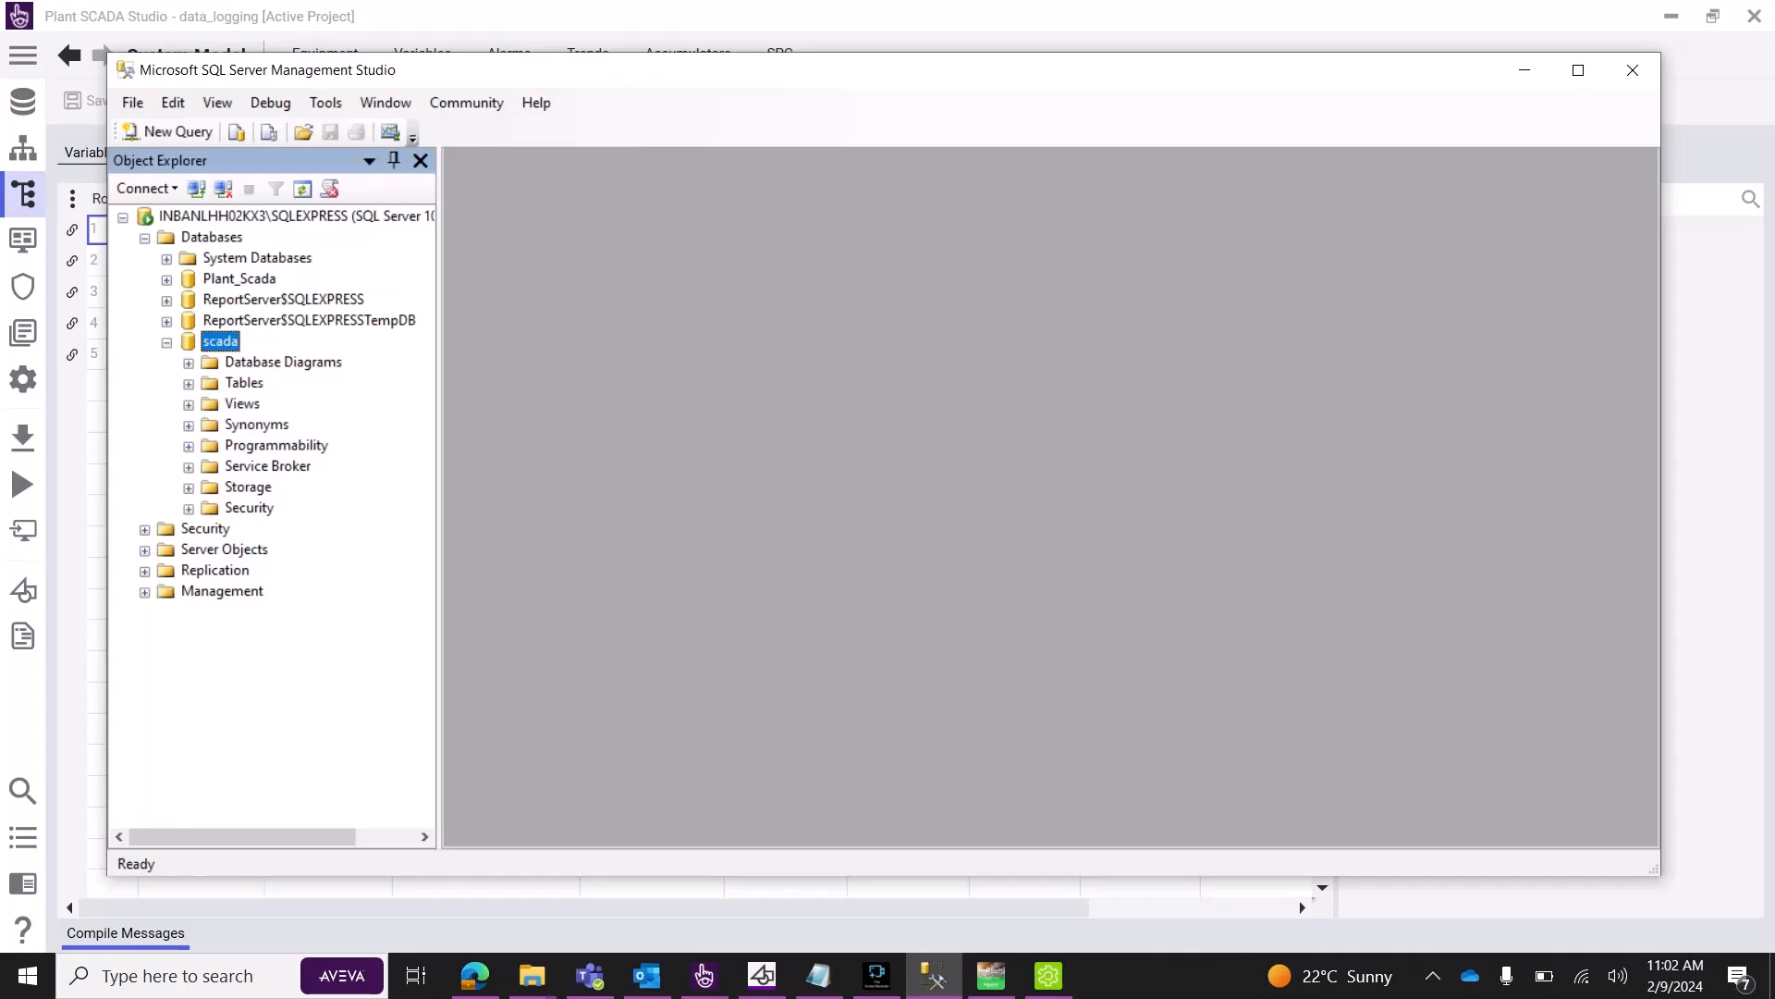
Start a new table in scada with a Timestamp column of type datetime.
click(237, 382)
right_click(236, 382)
click(298, 392)
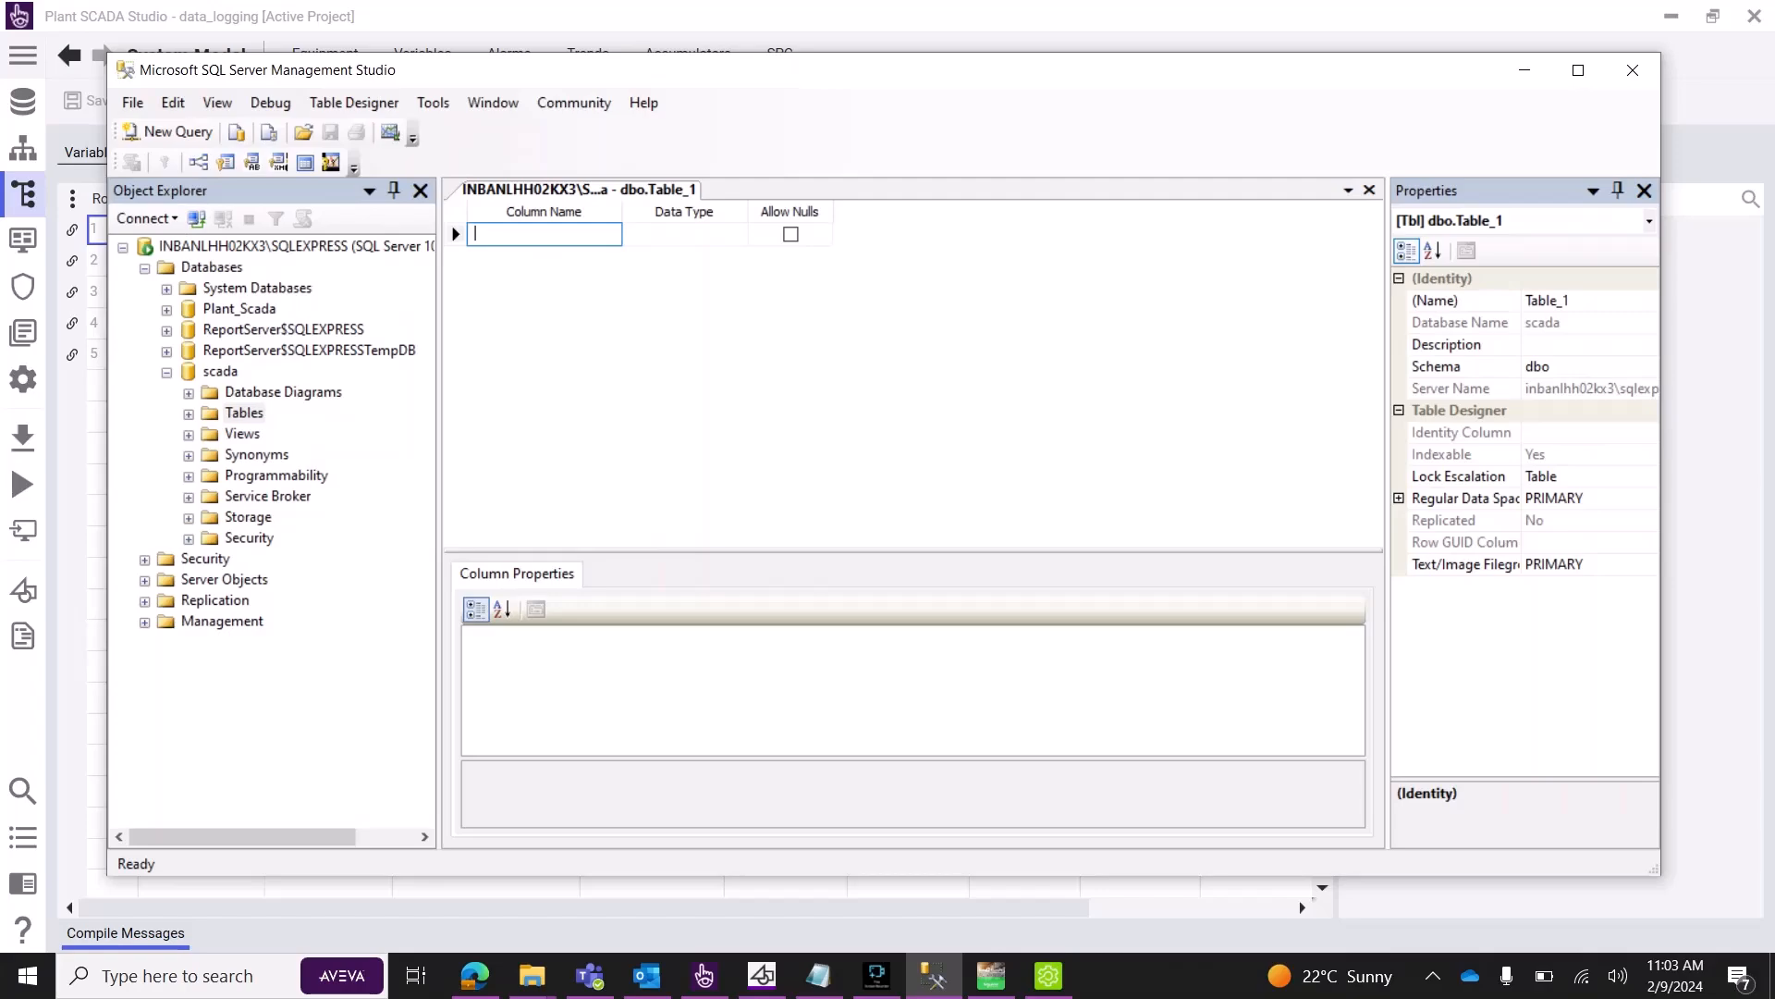
text(Timestamop)
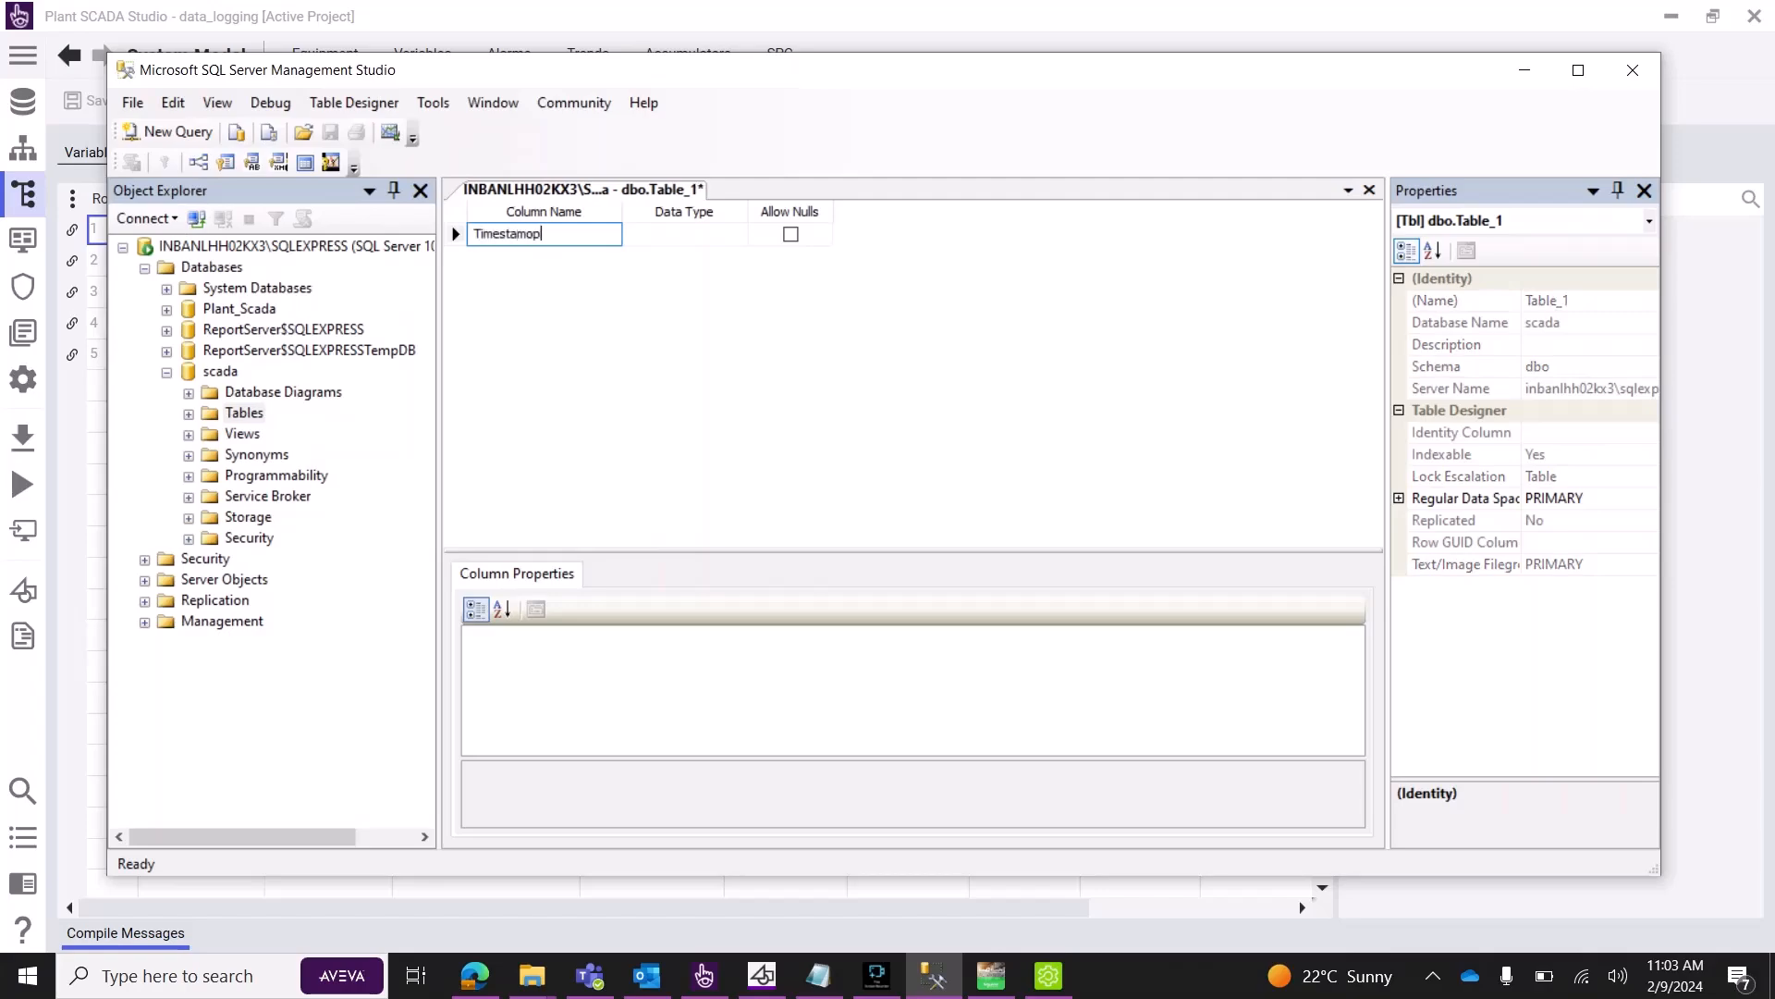
key(BackSpace)
key(BackSpace)
key(Return)
click(684, 234)
click(738, 235)
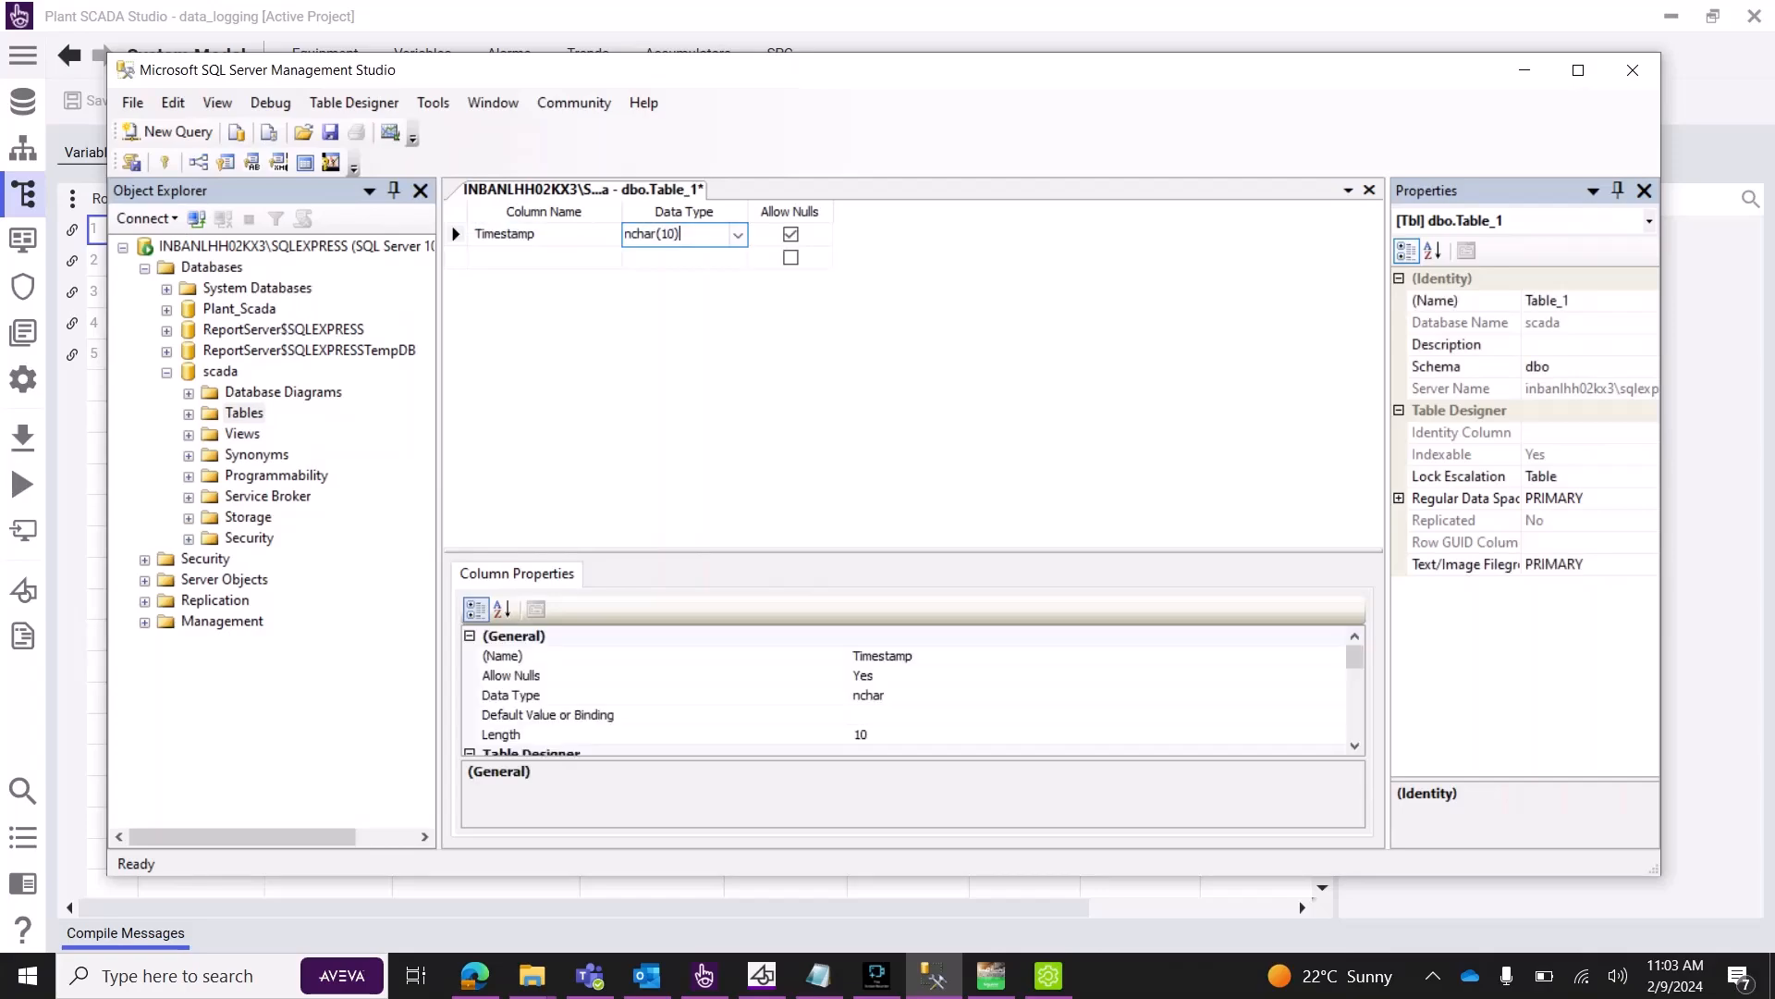
scroll(684, 324, up, 3)
scroll(675, 324, up, 1)
click(666, 281)
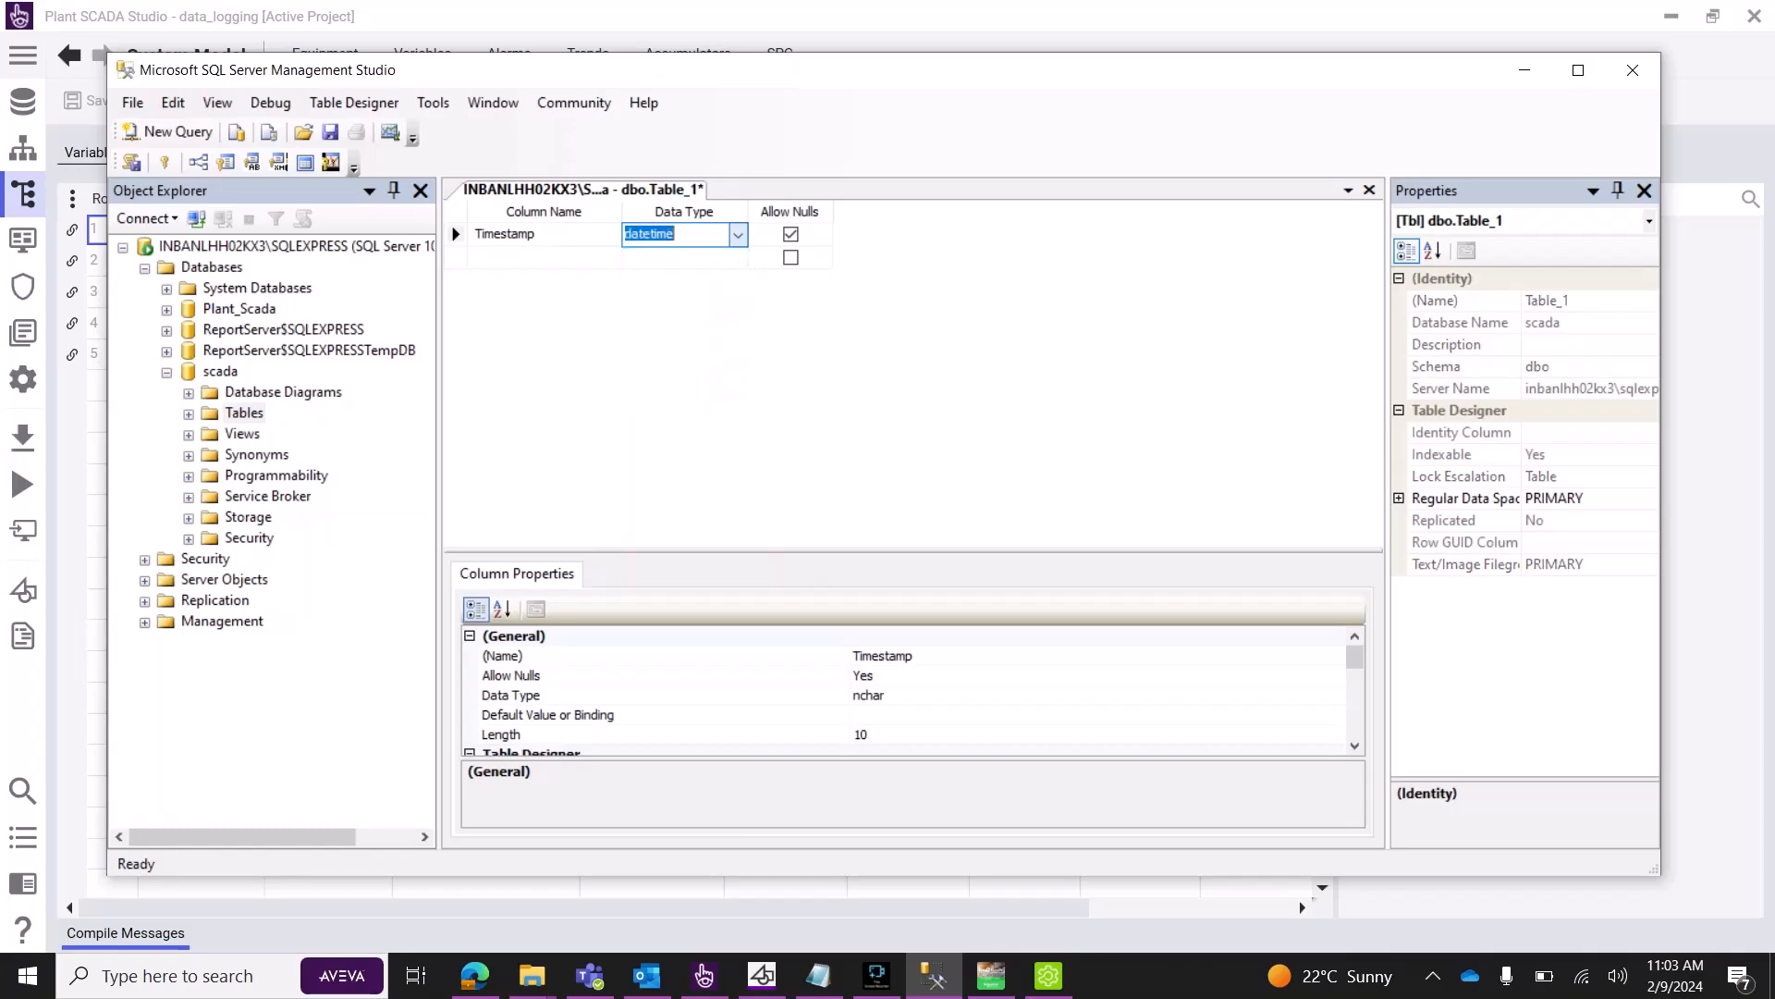
key(Return)
Add Speed1, Speed2 and speed3 columns, each of type nvarchar(50).
click(544, 258)
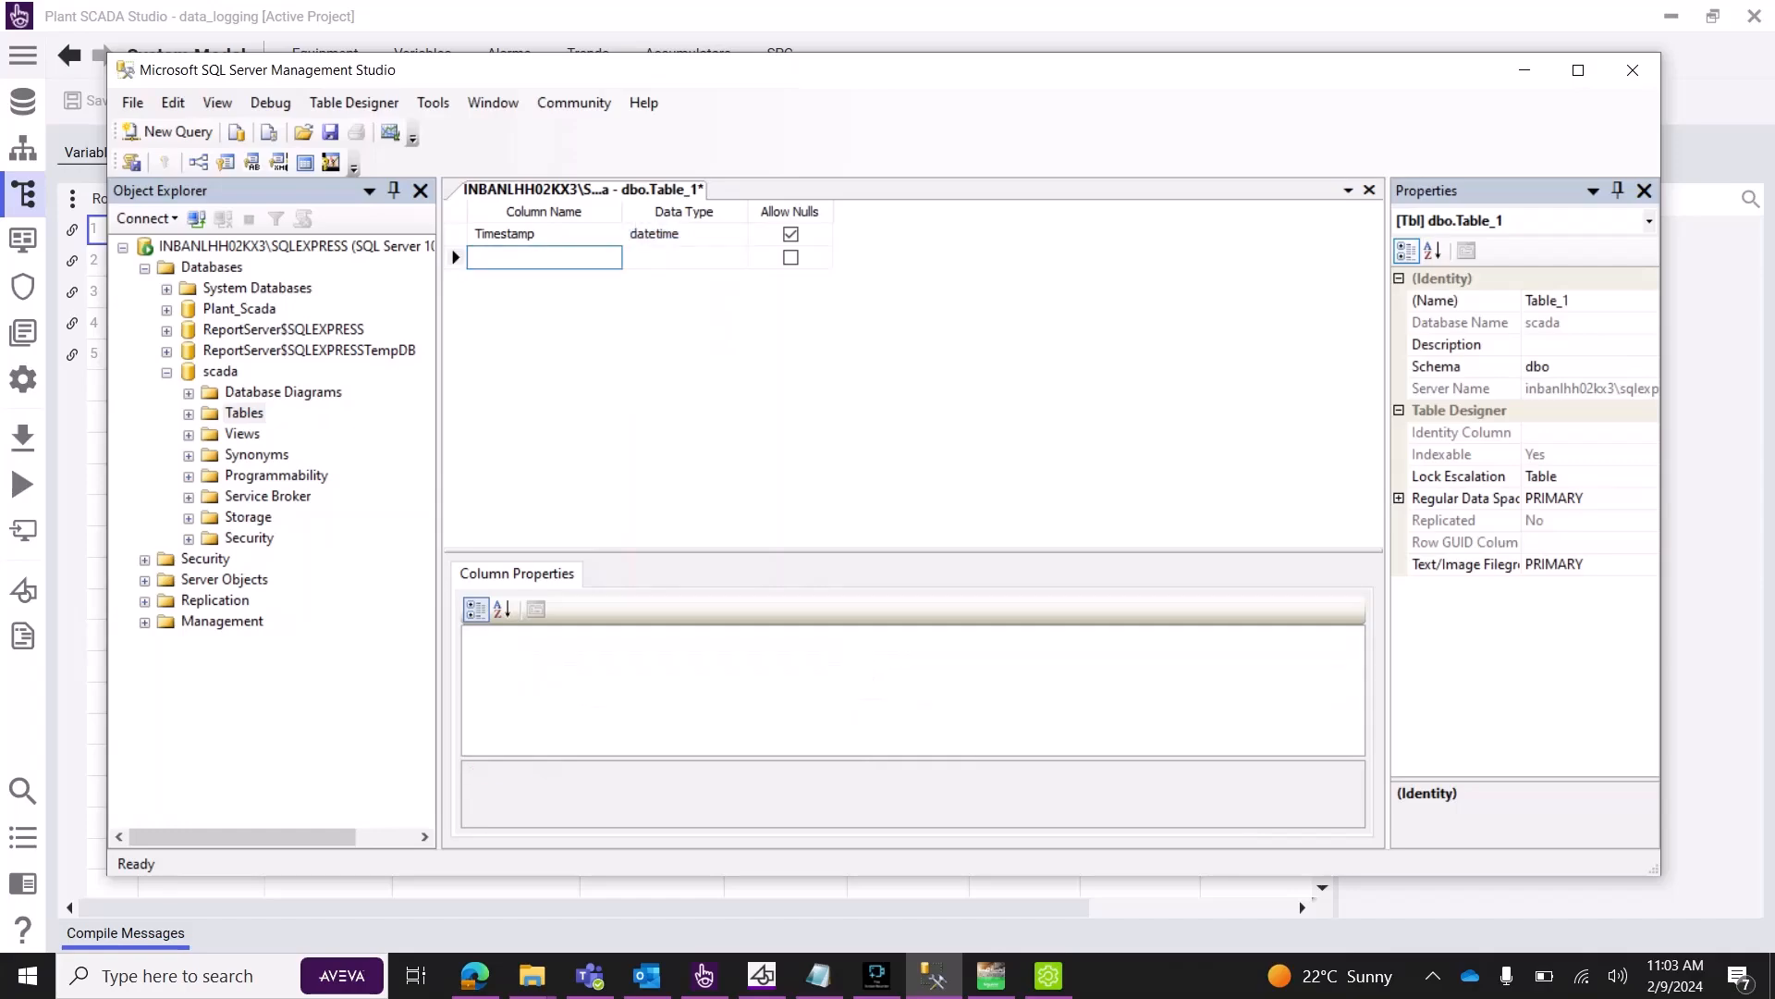
text(Speed1)
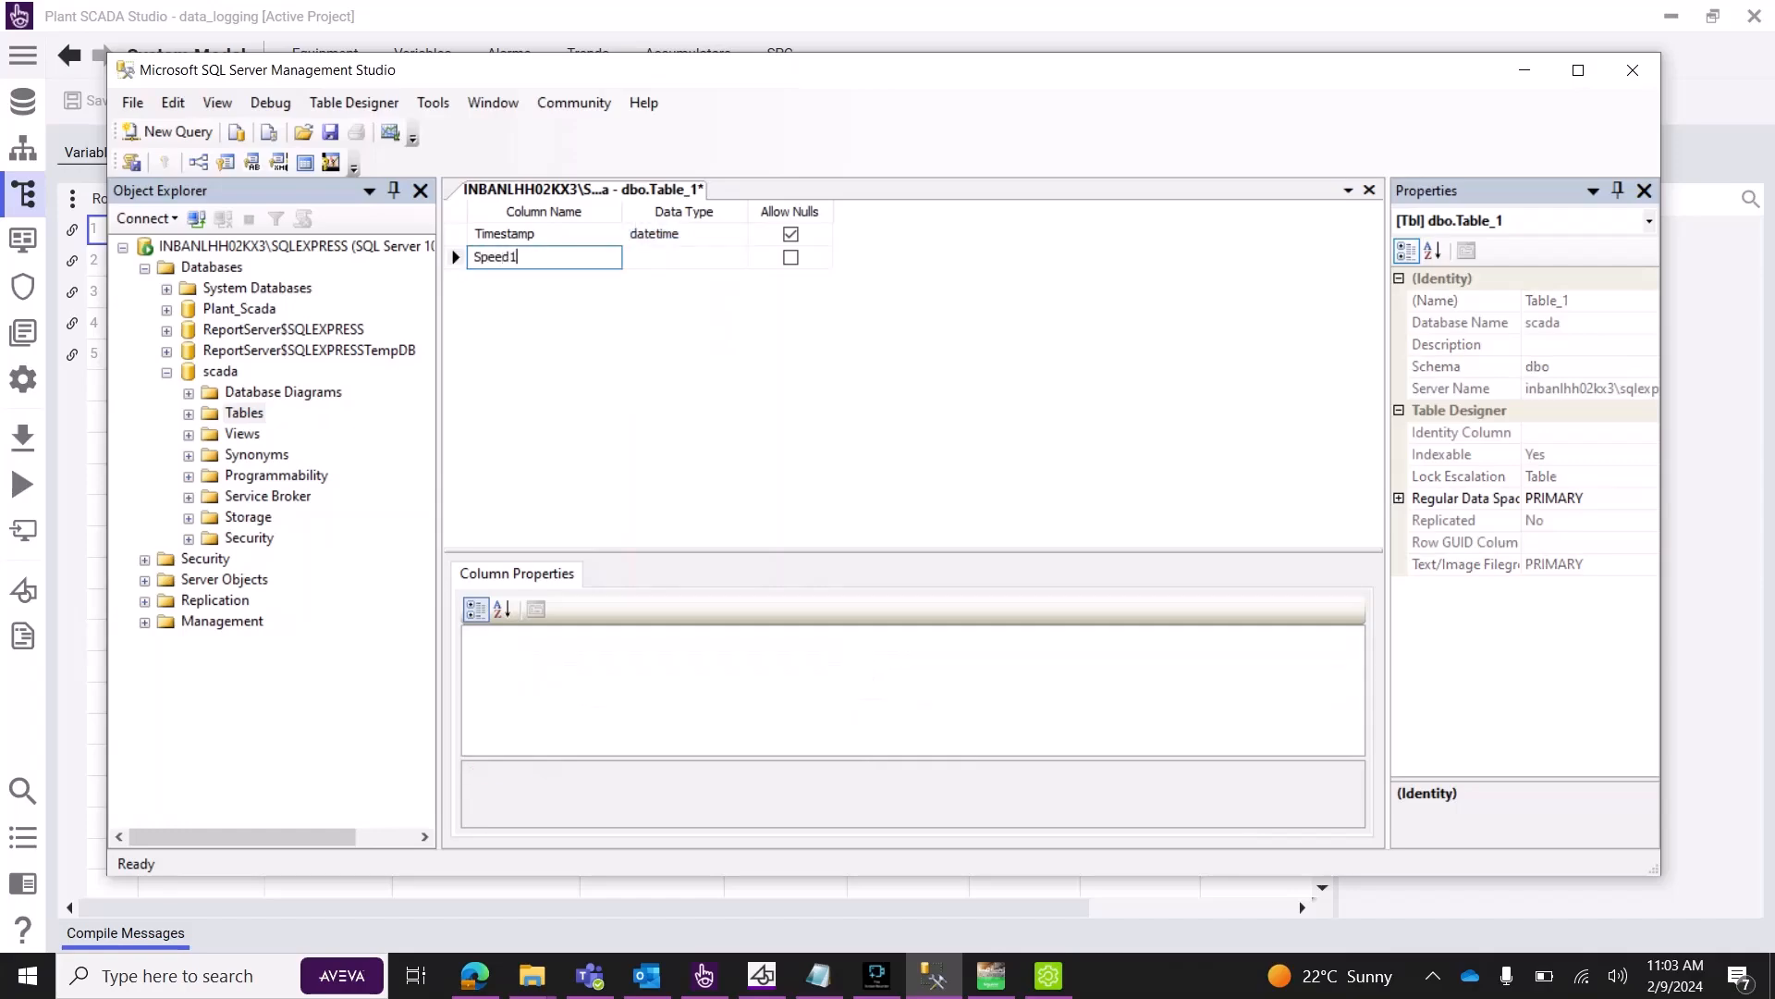
click(737, 258)
click(675, 336)
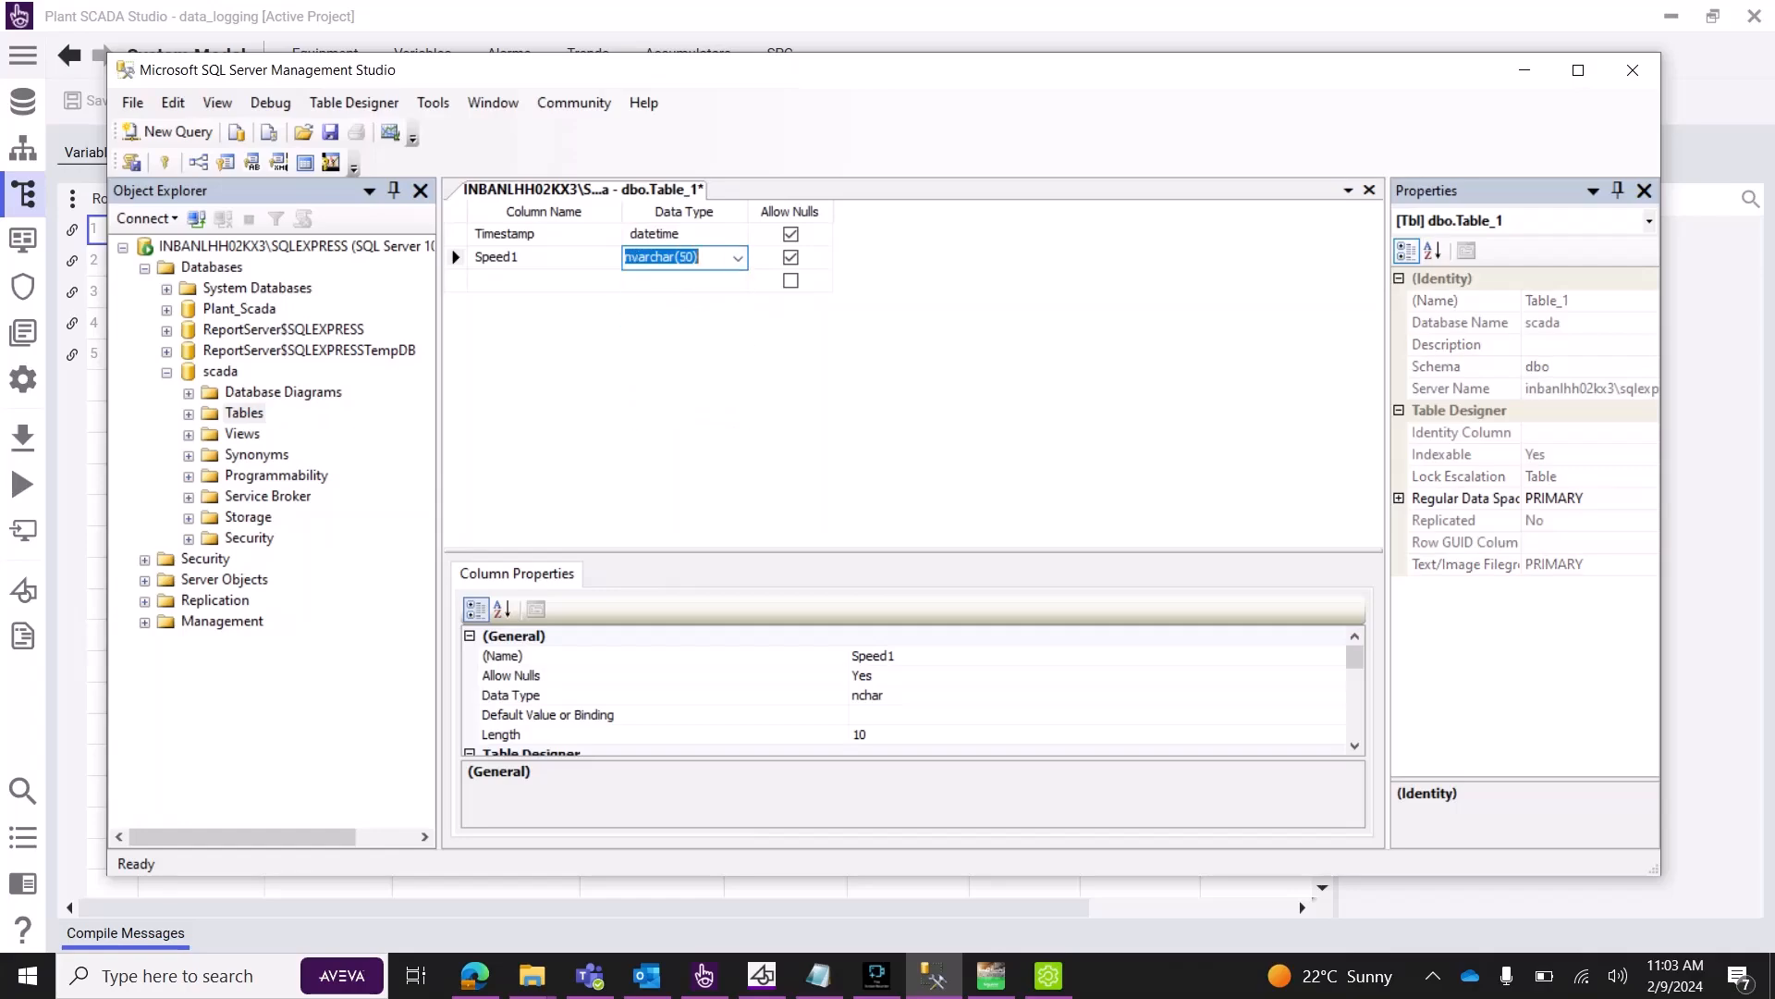
click(543, 280)
text(S)
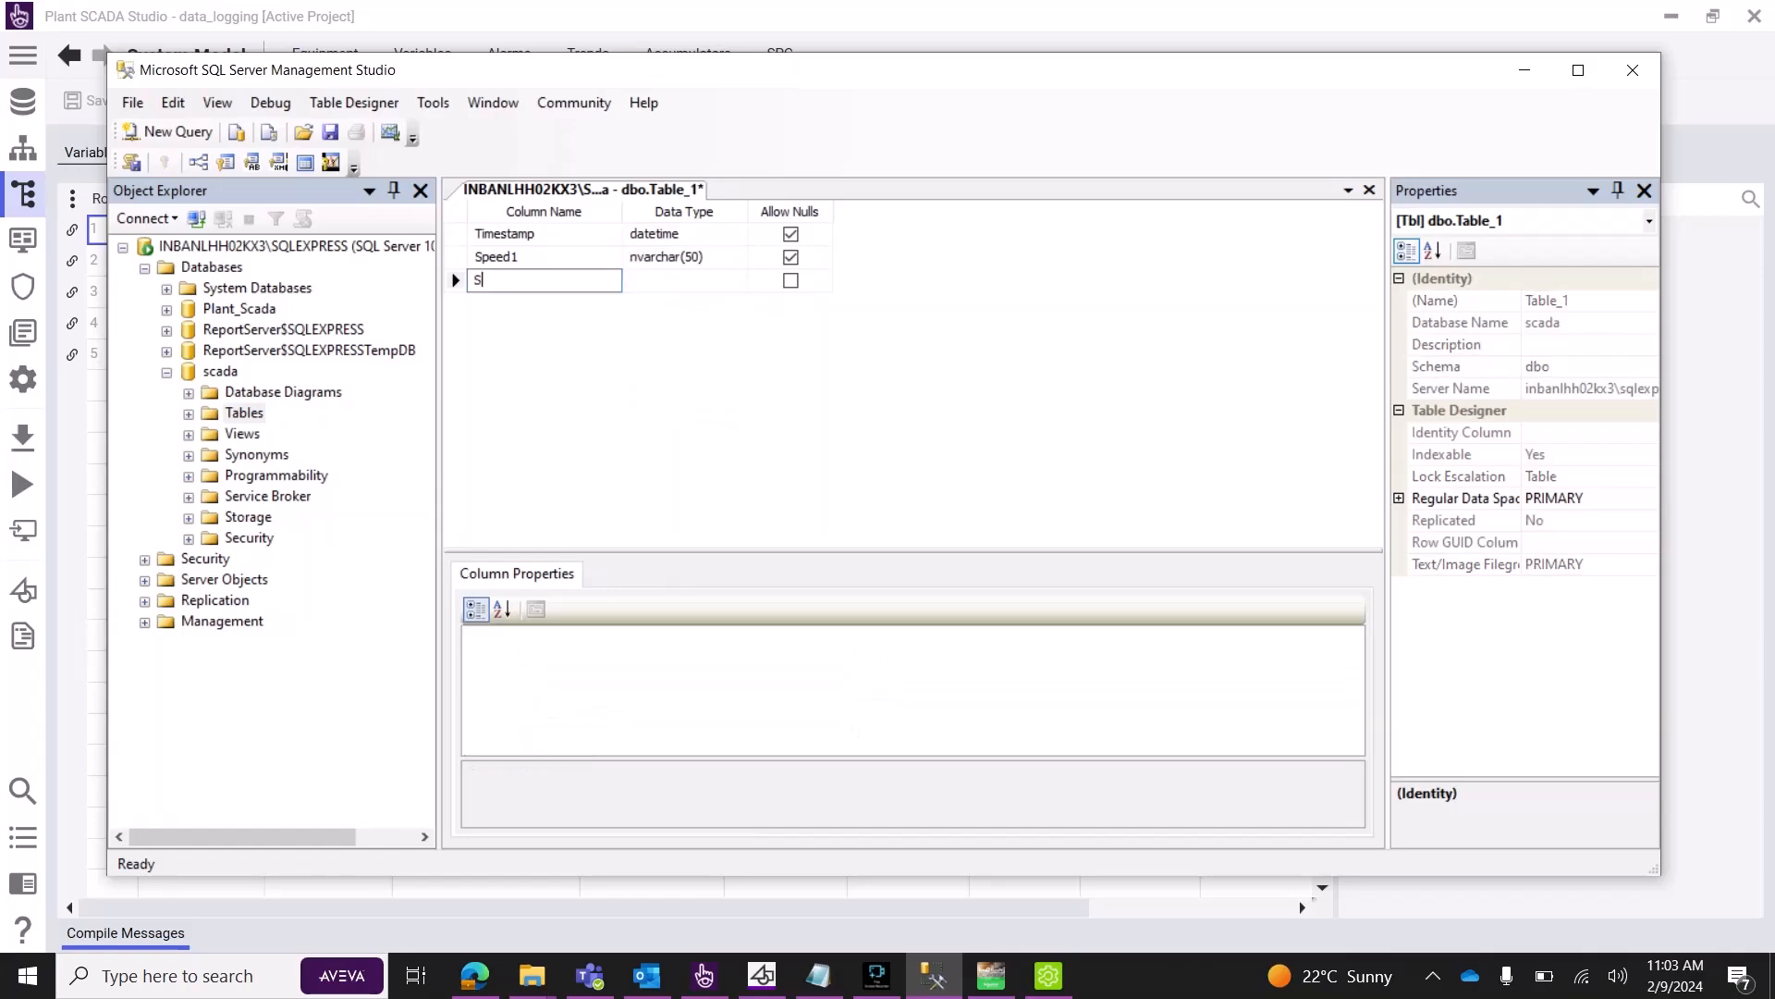
text(peed2)
click(693, 281)
click(737, 281)
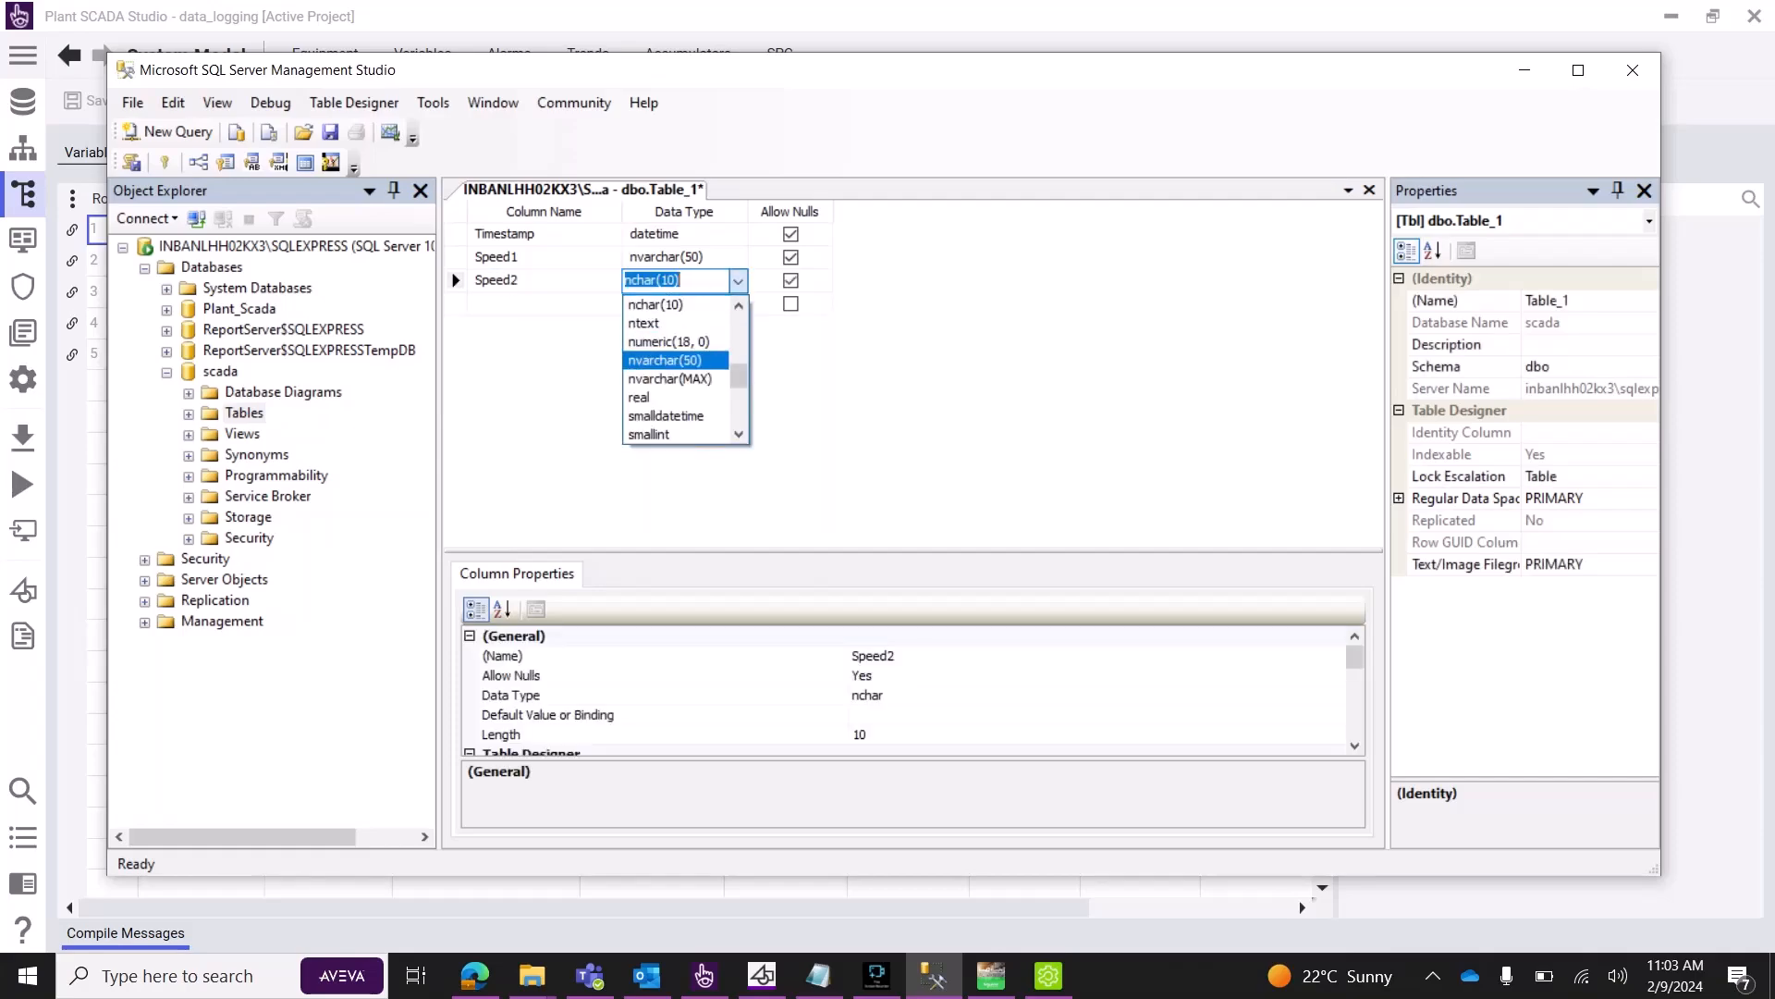
click(665, 361)
click(544, 304)
text(speed3)
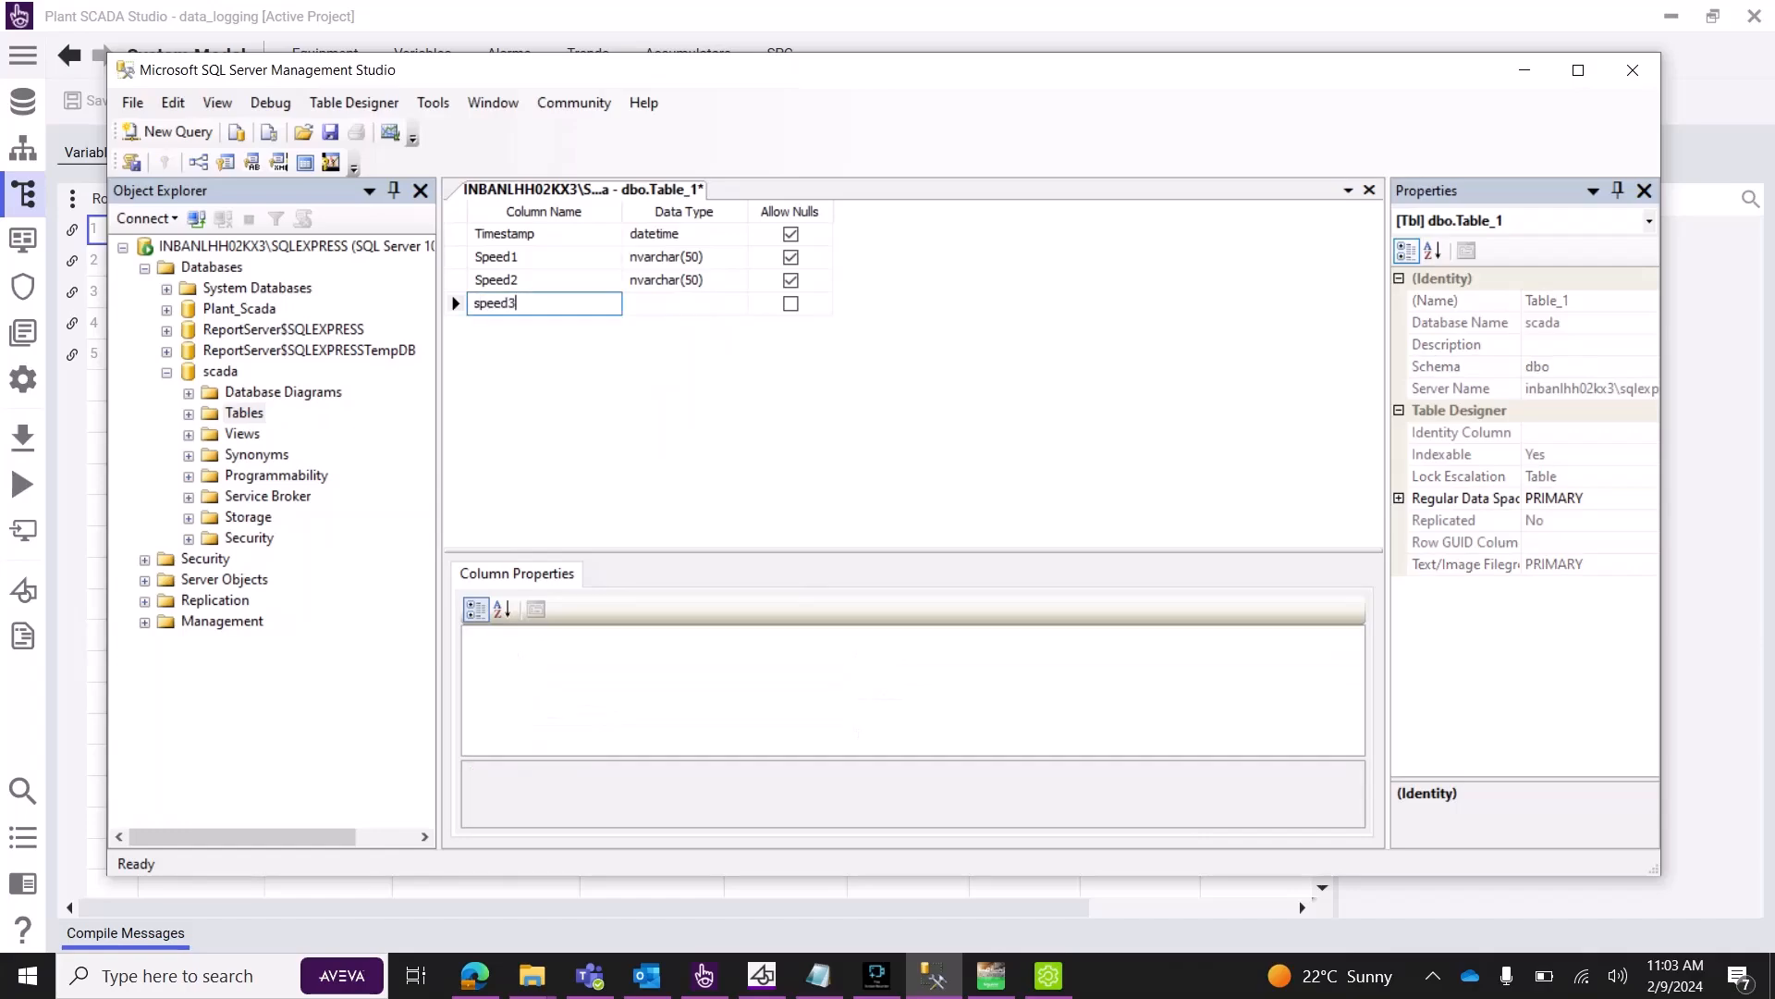
key(Return)
click(689, 303)
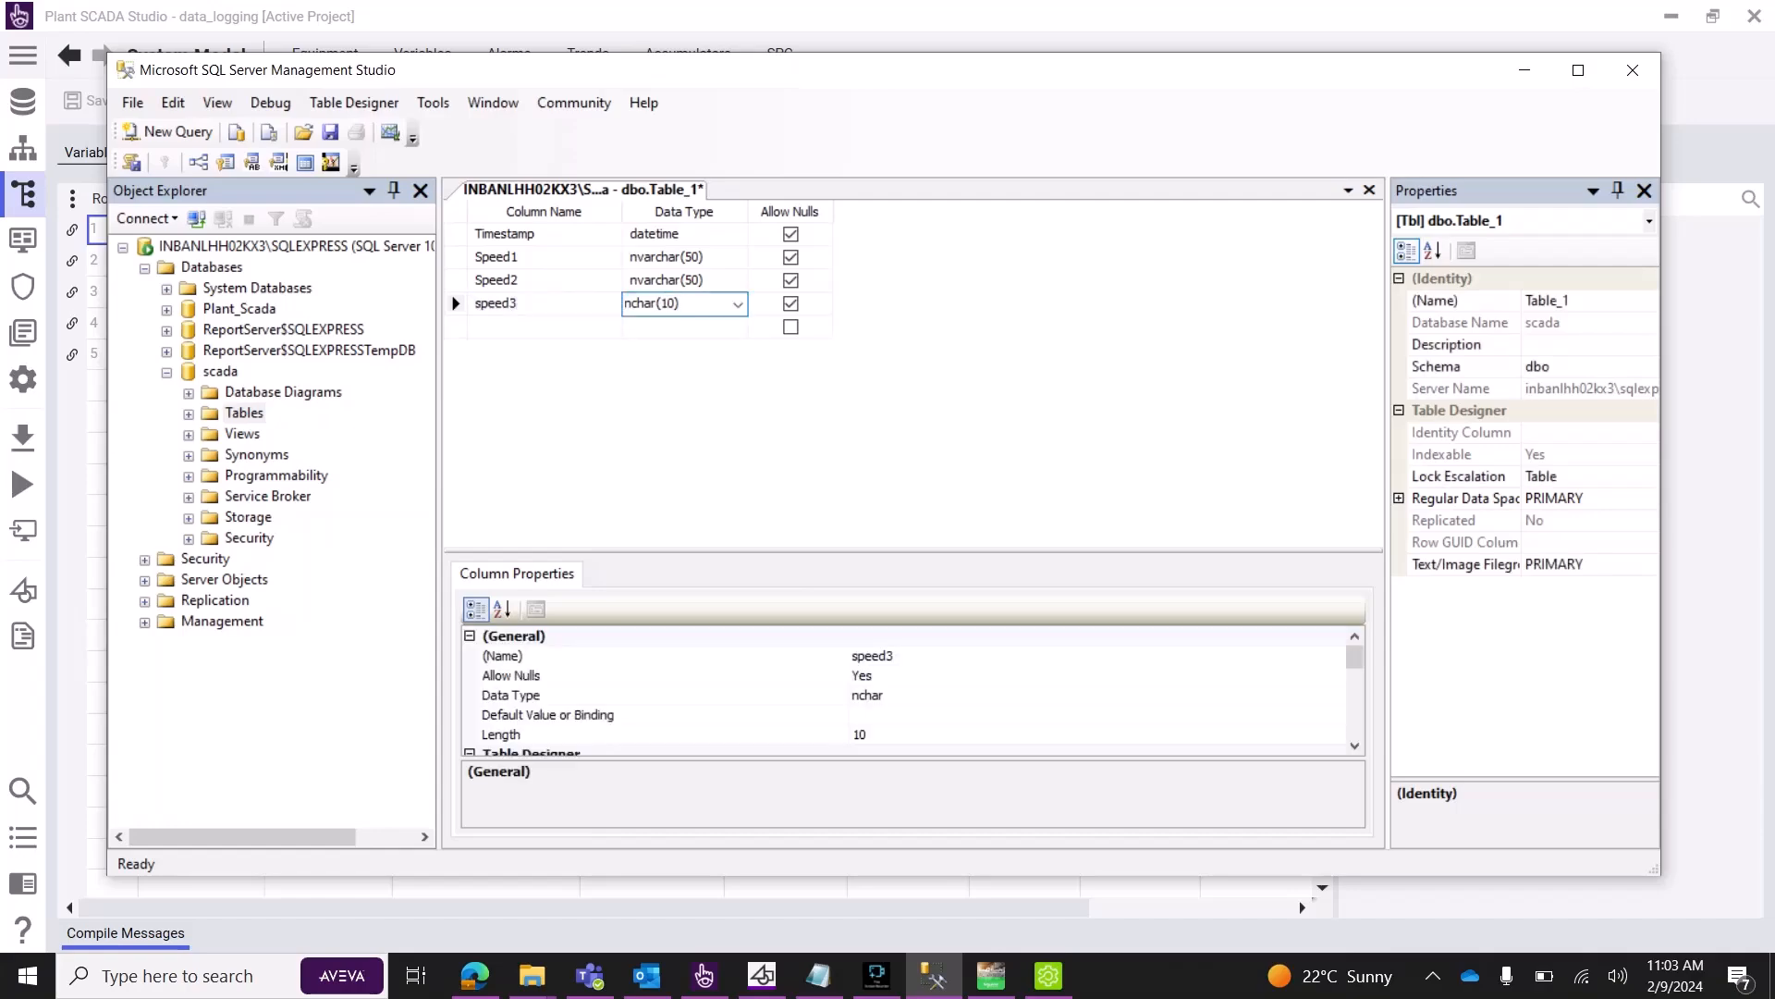
click(738, 304)
key(Down)
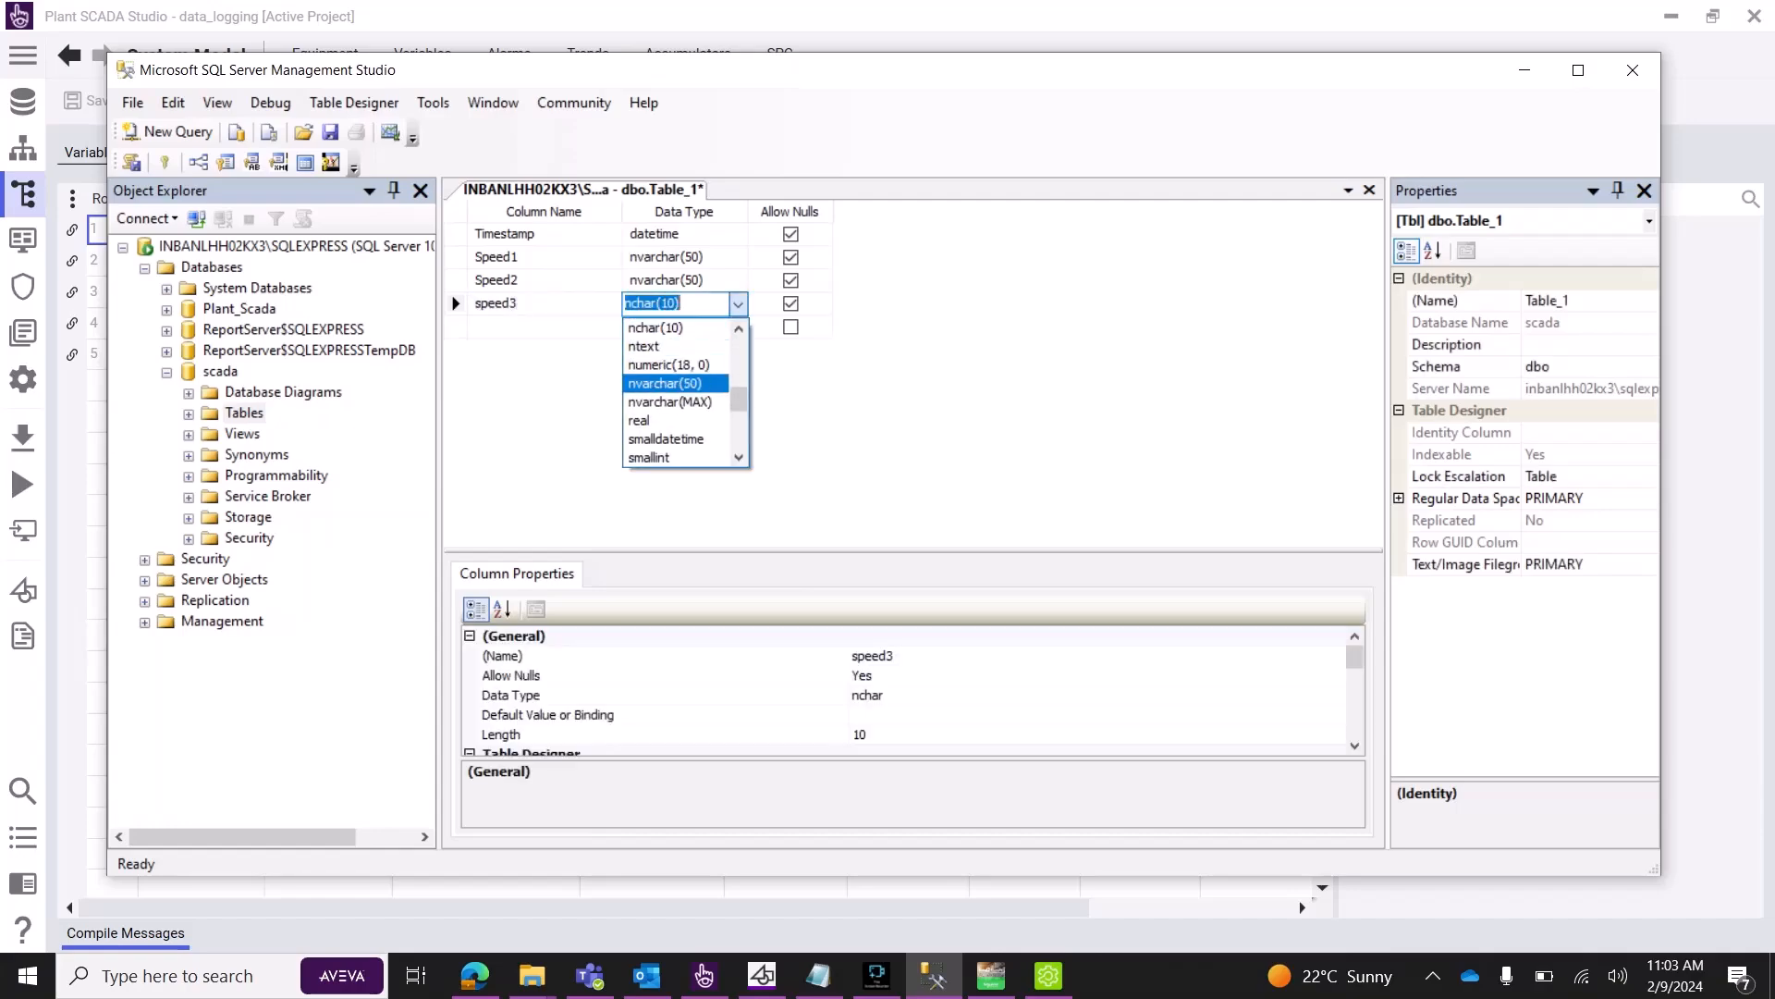
key(Return)
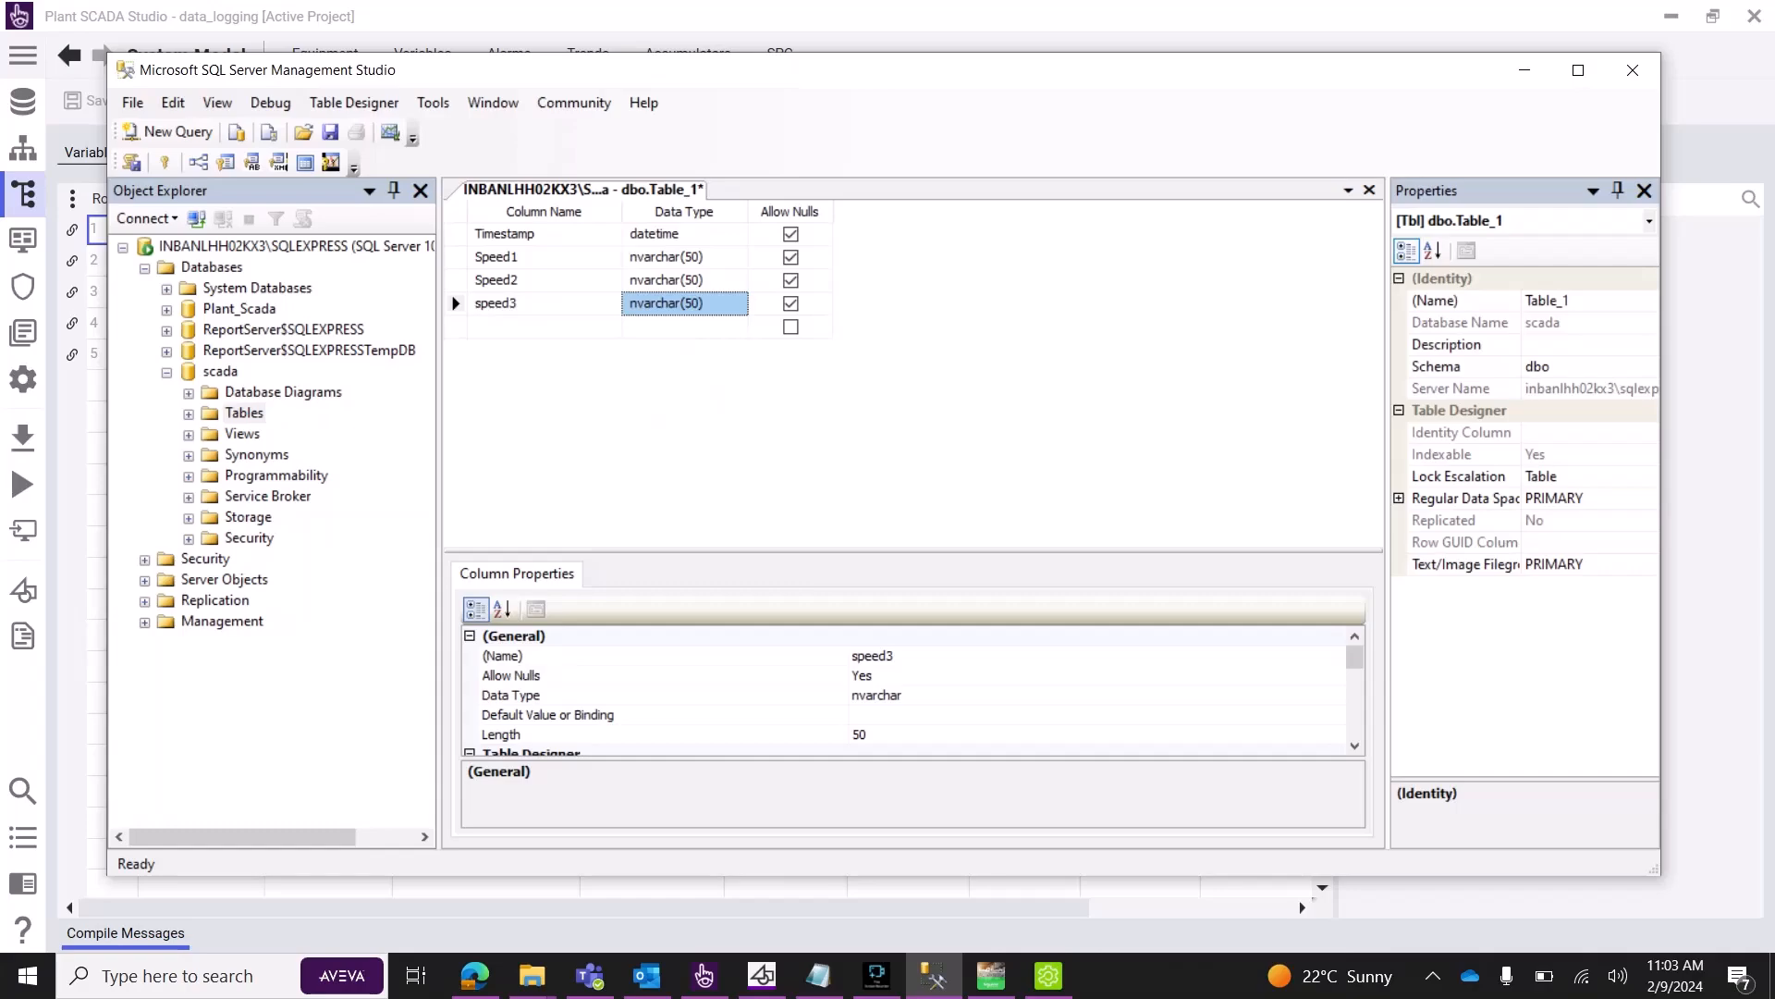
Save the table as Table_1, view its top 1000 rows, then minimise Management Studio.
key(ctrl+s)
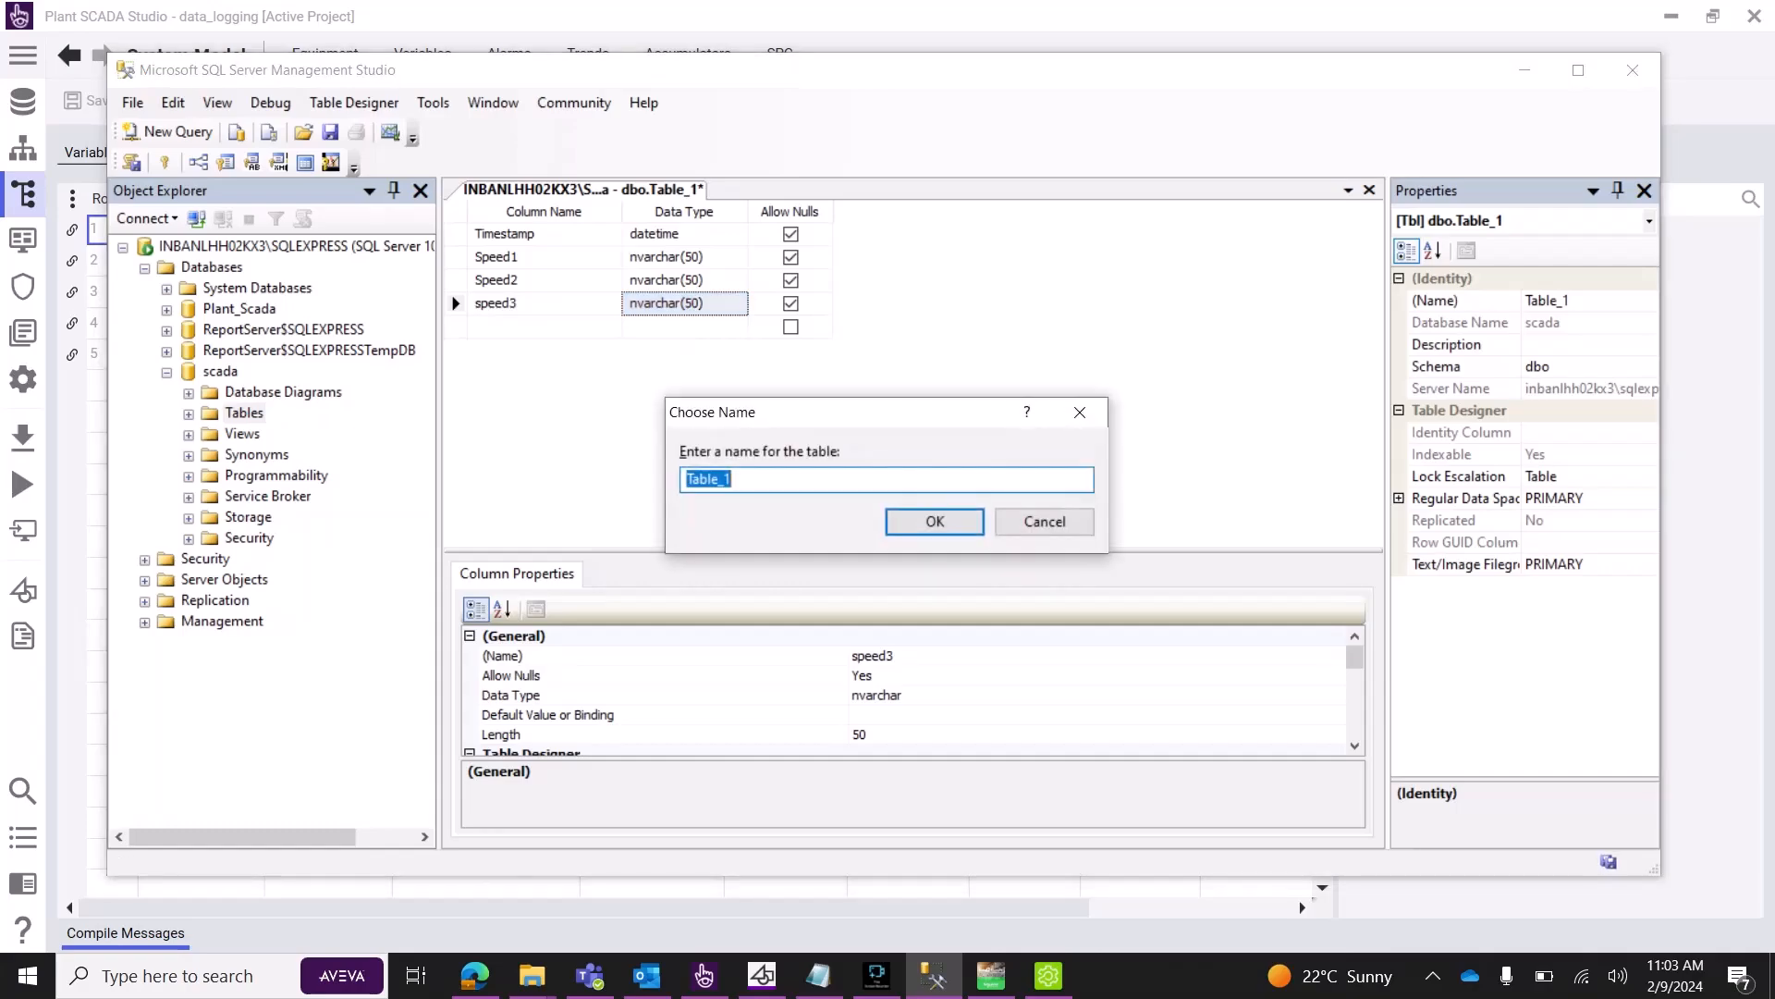
key(Return)
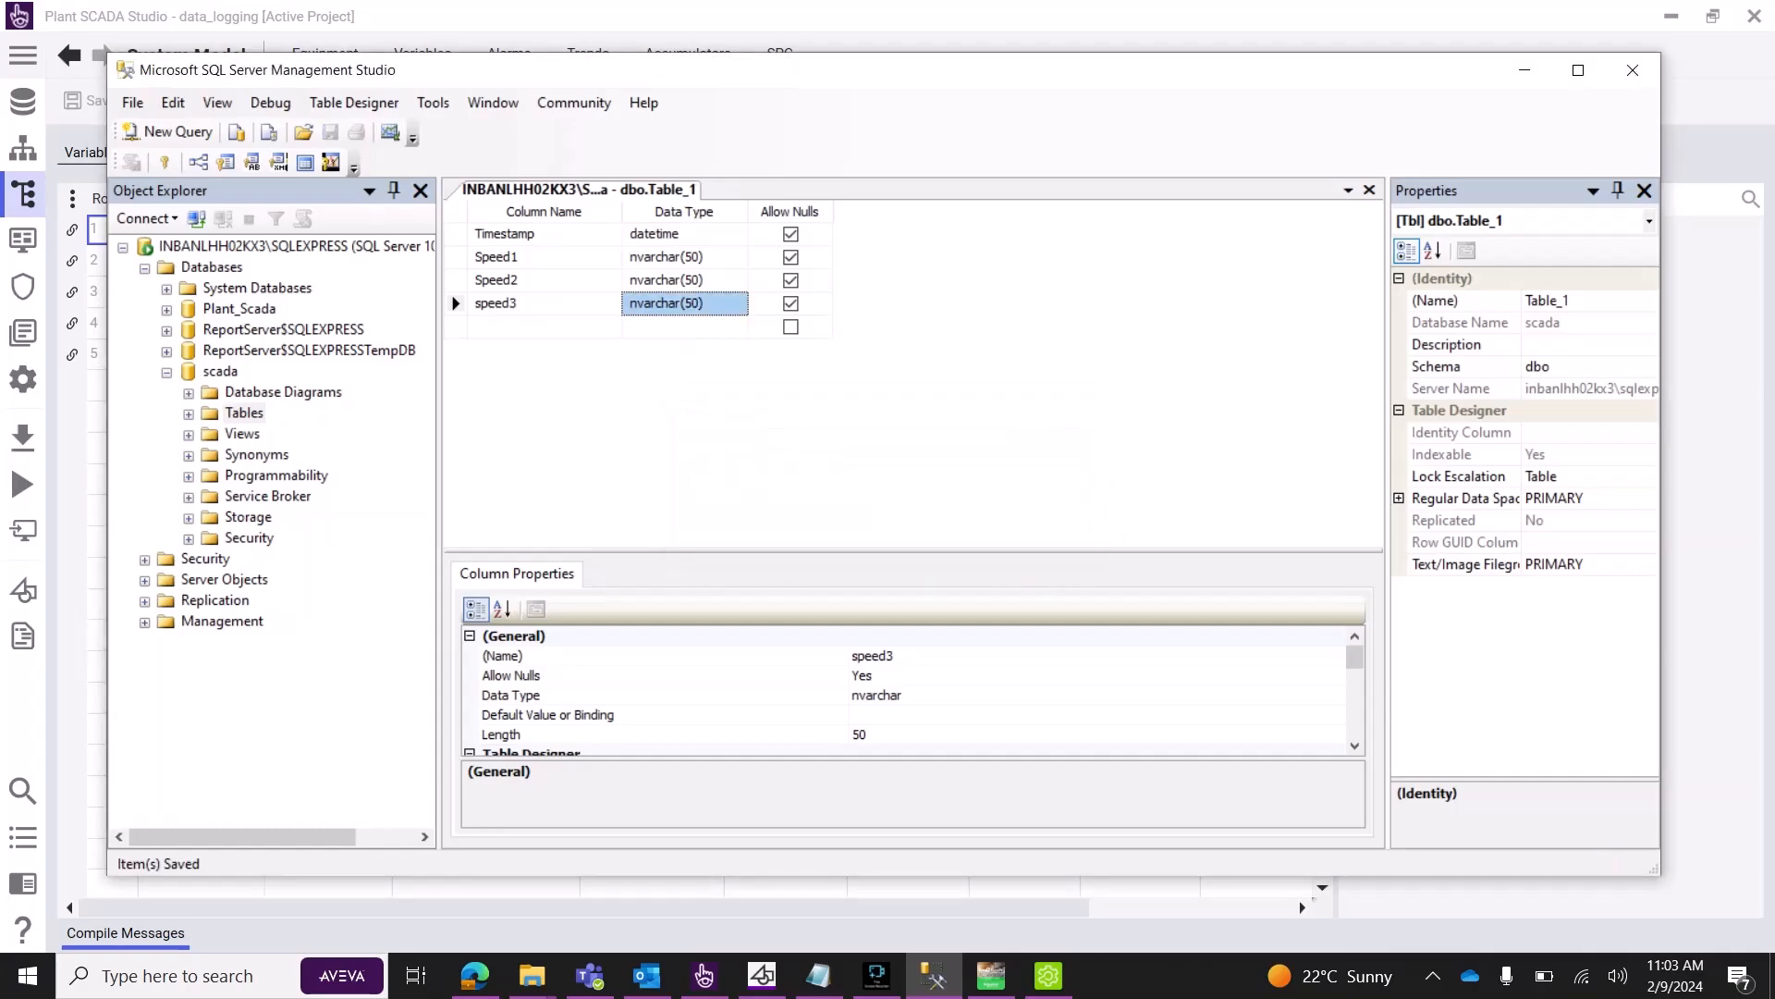
click(188, 414)
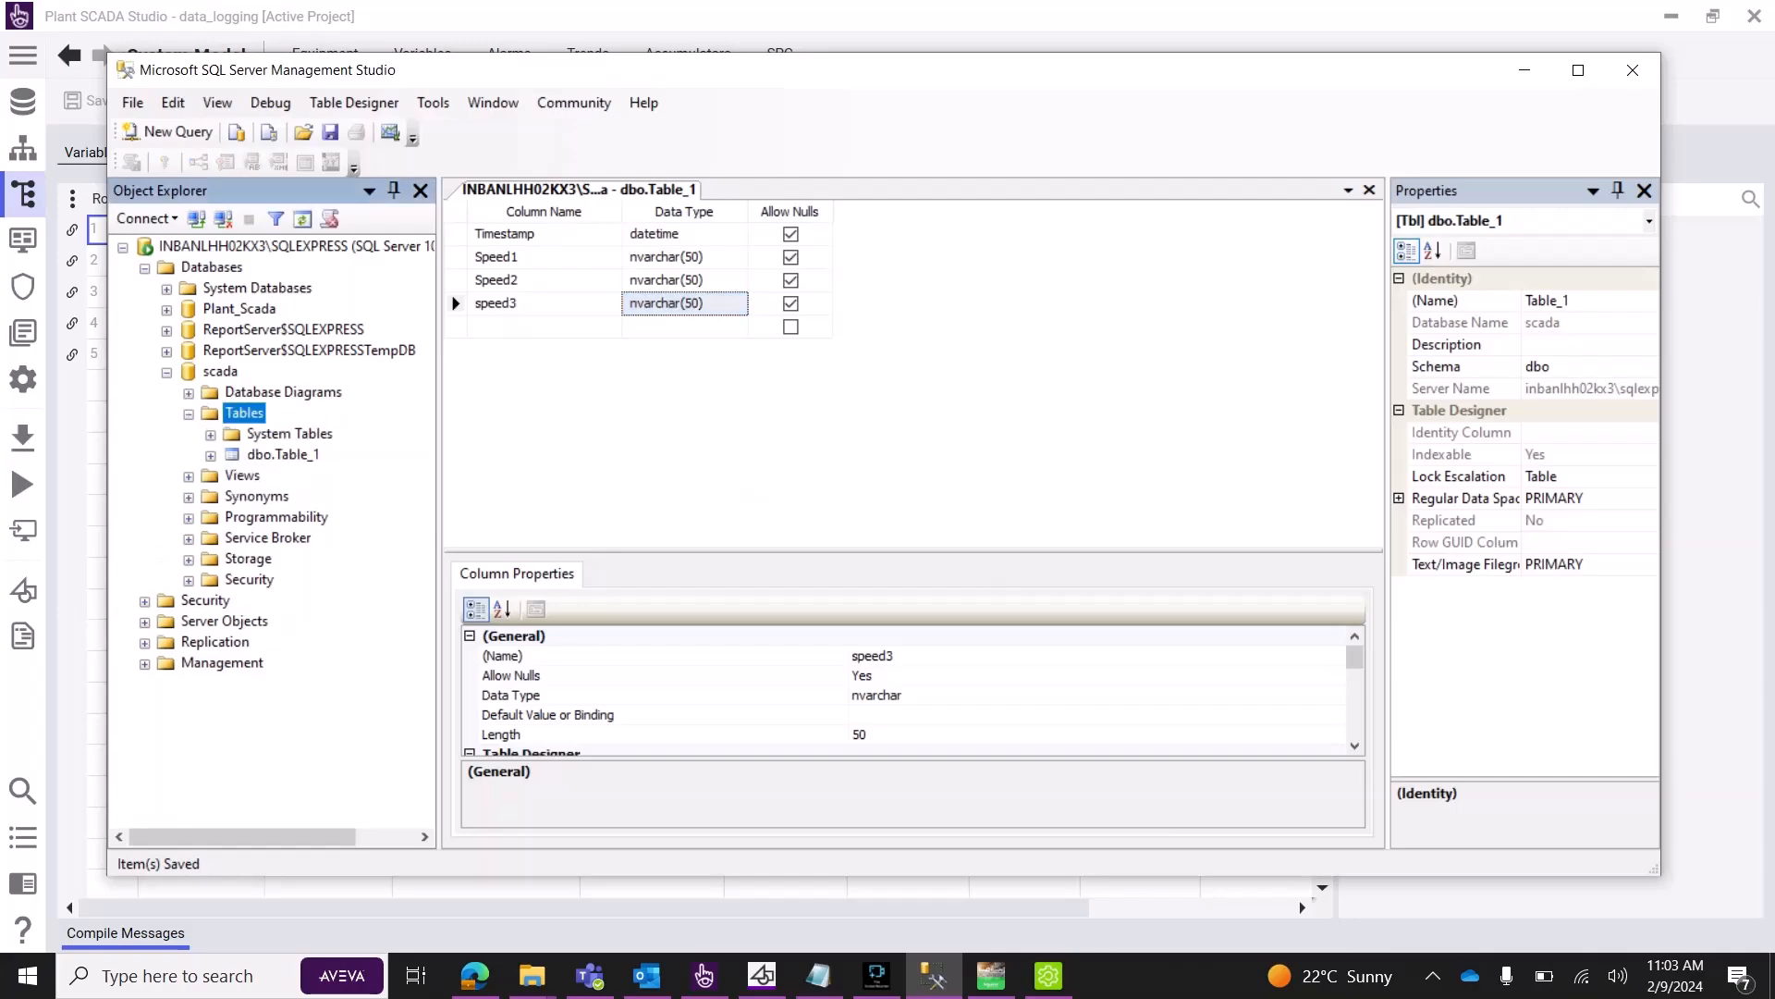
right_click(285, 454)
click(388, 517)
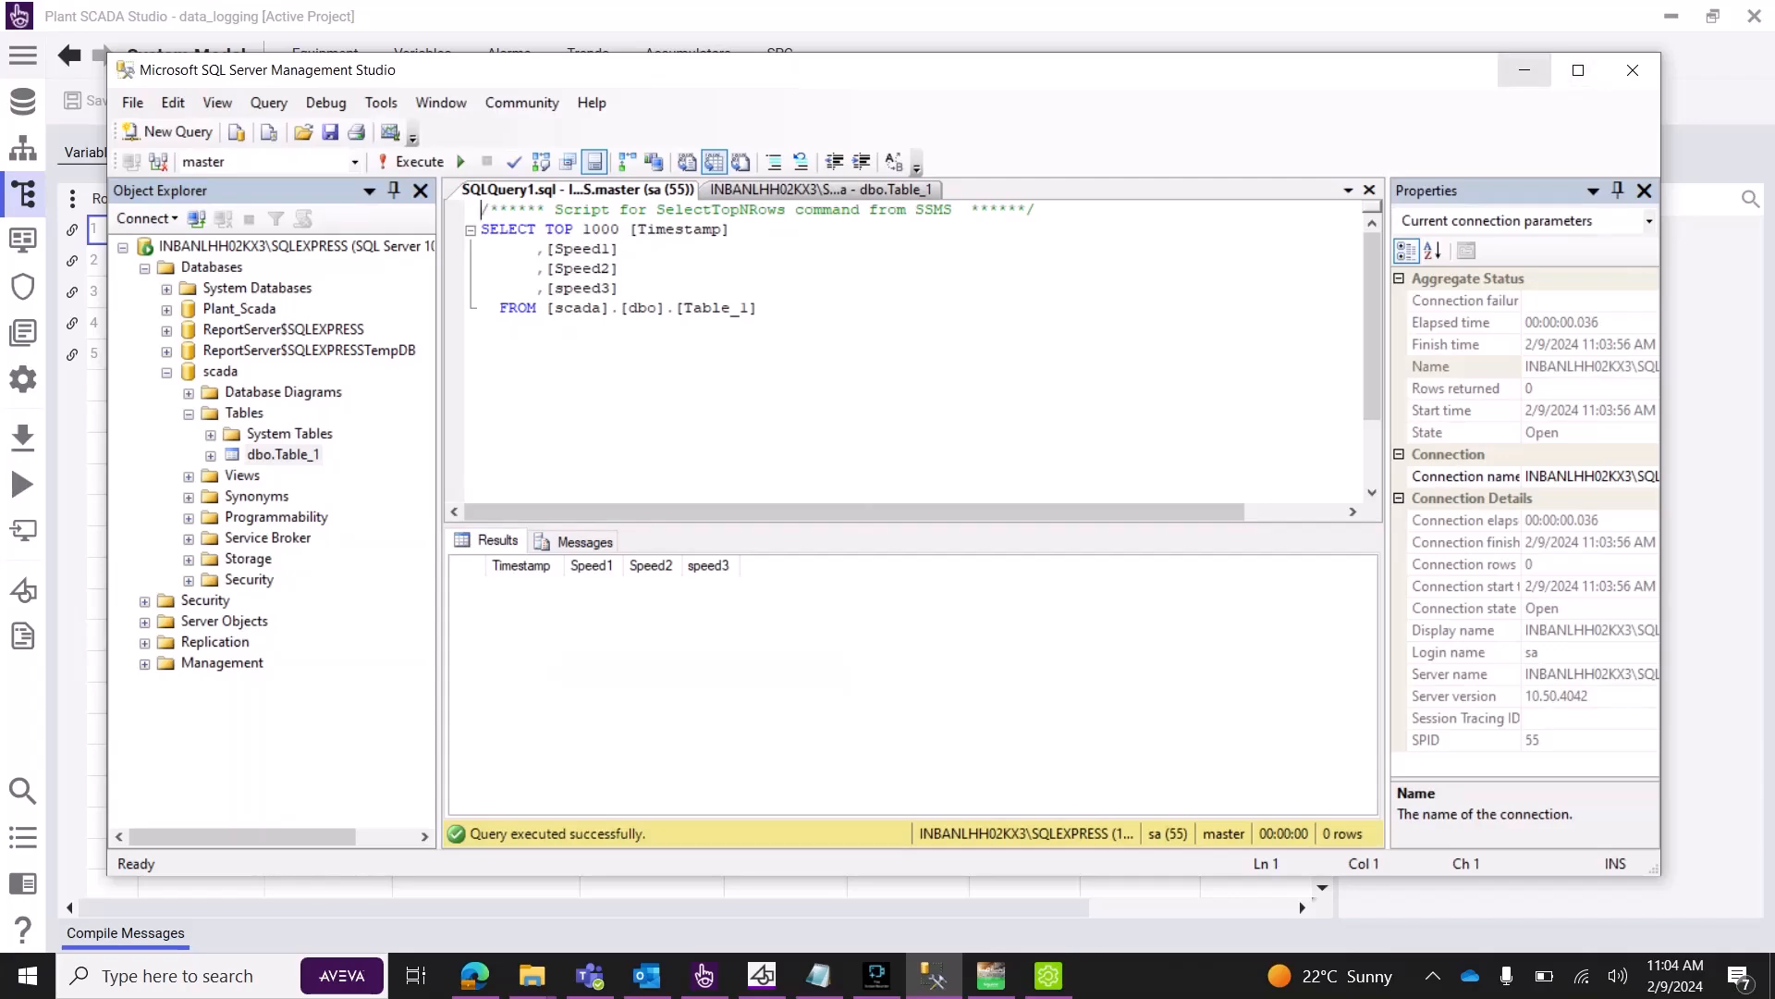
click(1524, 70)
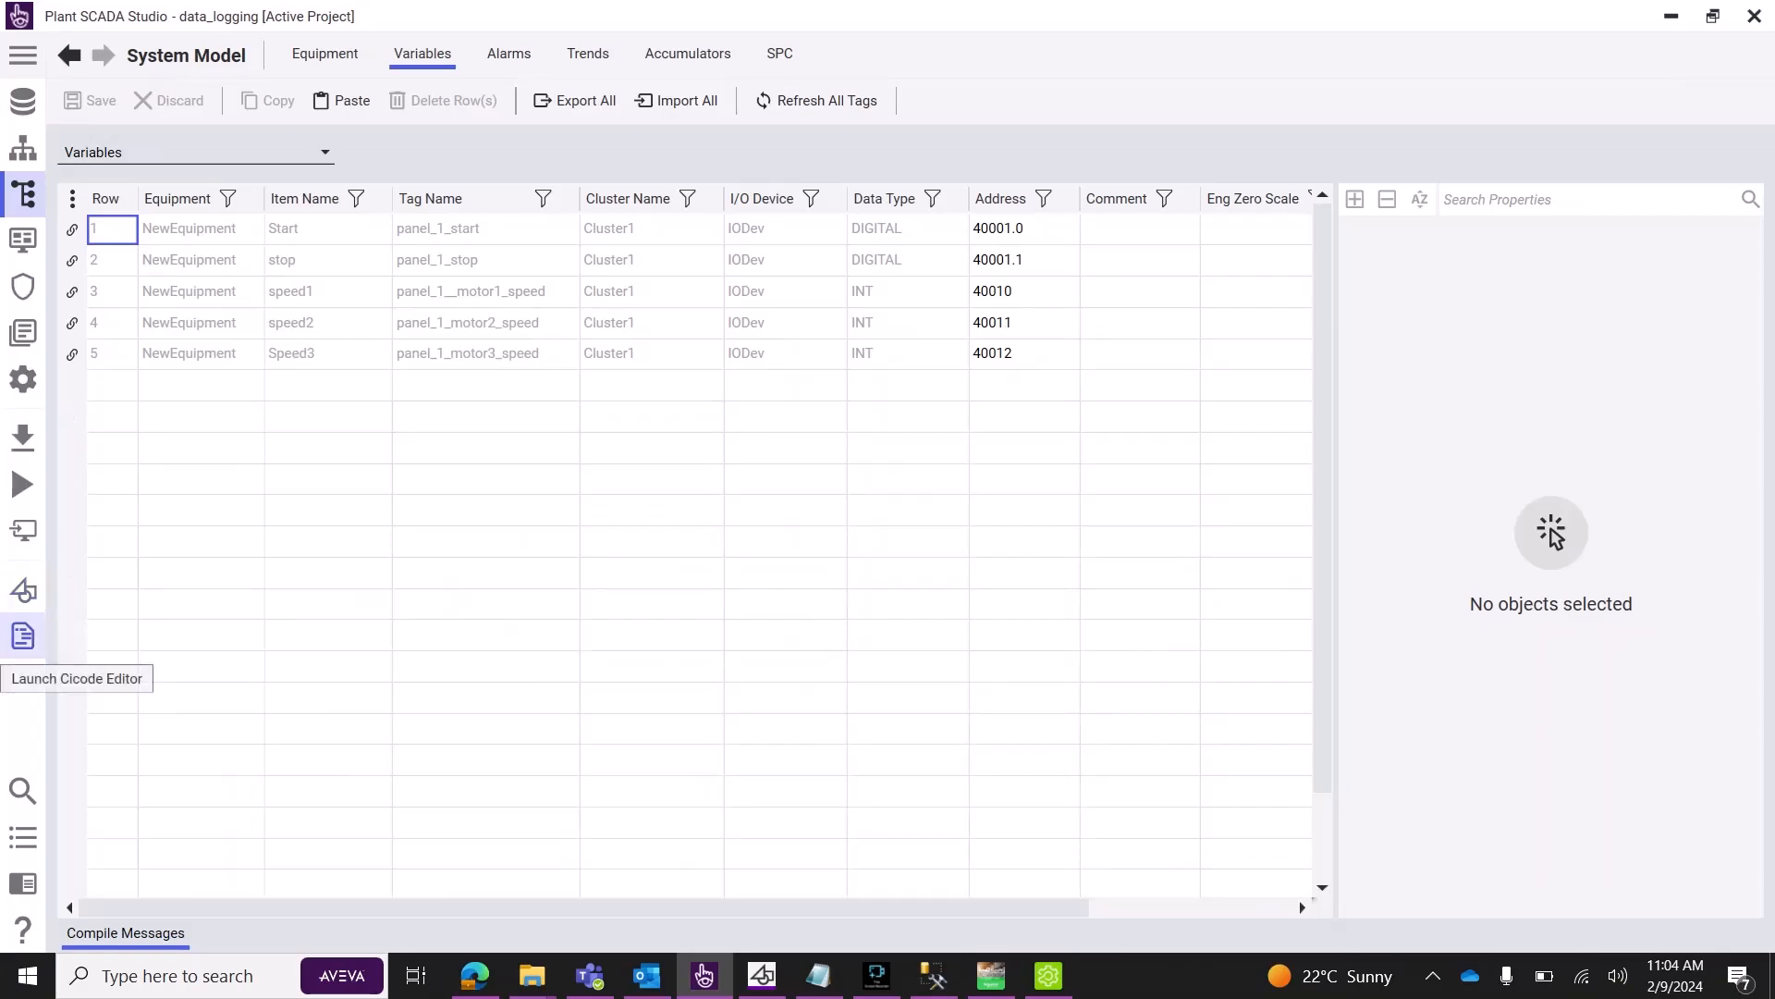
Create a blank Cicode file in data_logging's Cicode Editor and select the Notepad SQL logging text.
click(23, 637)
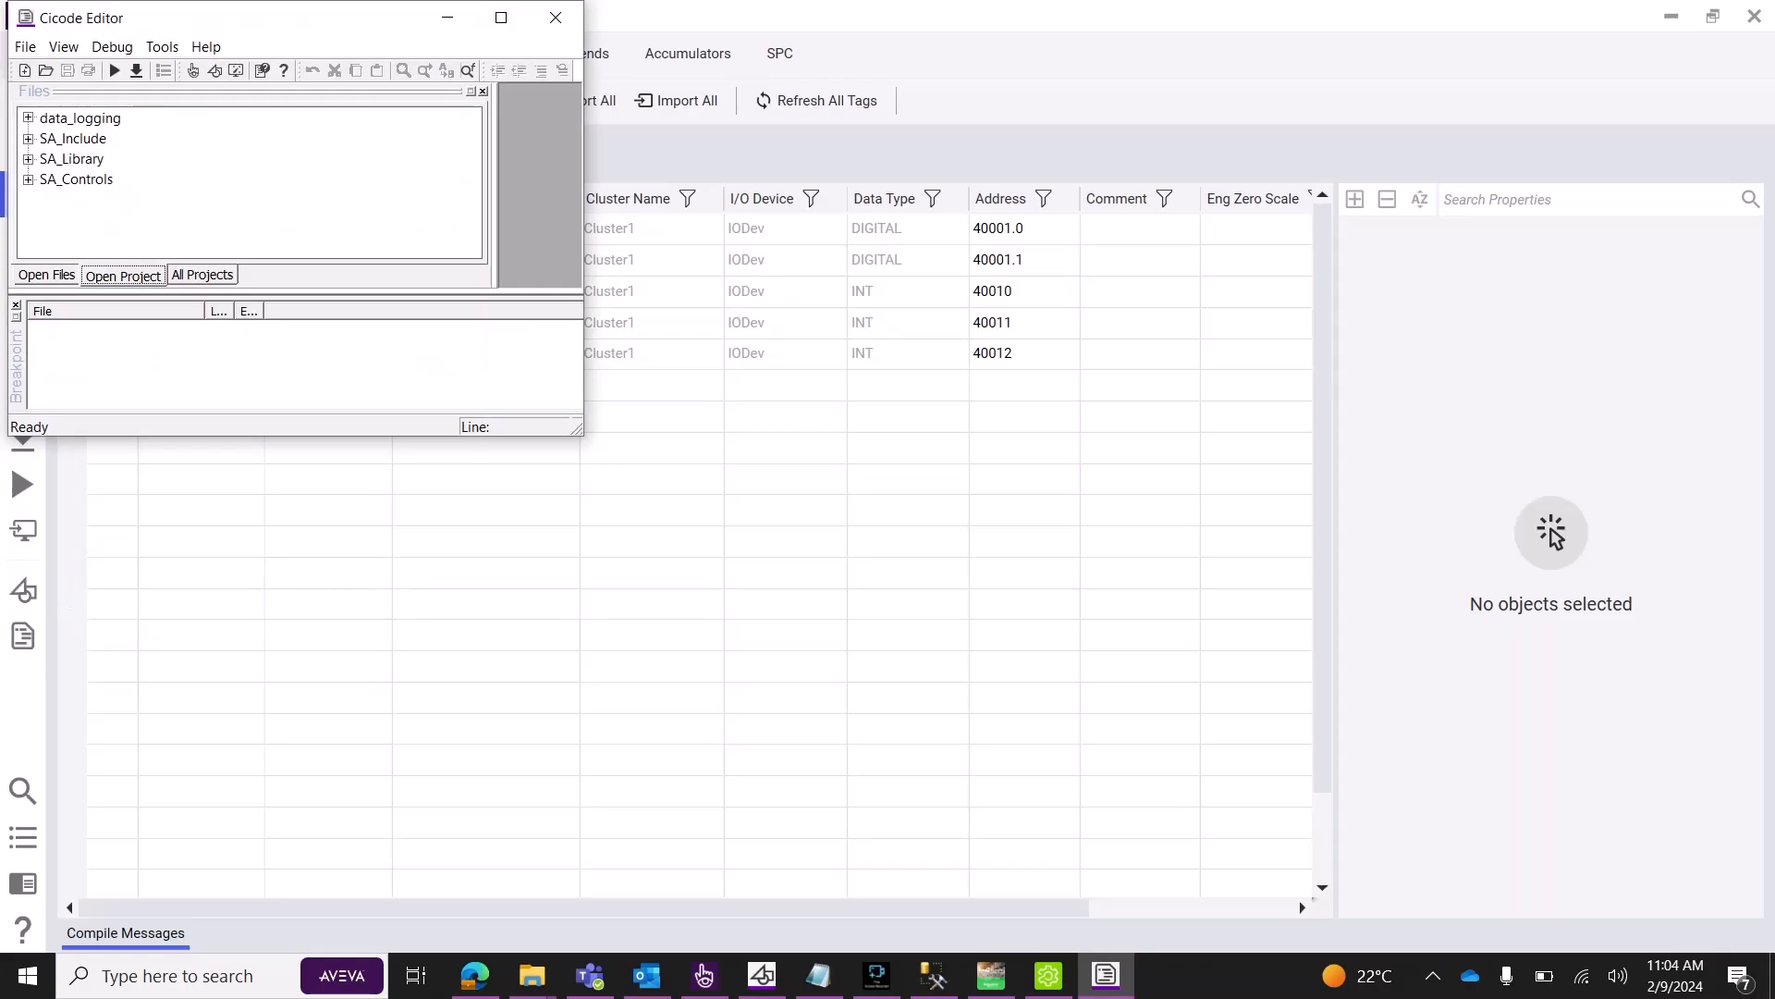
click(29, 118)
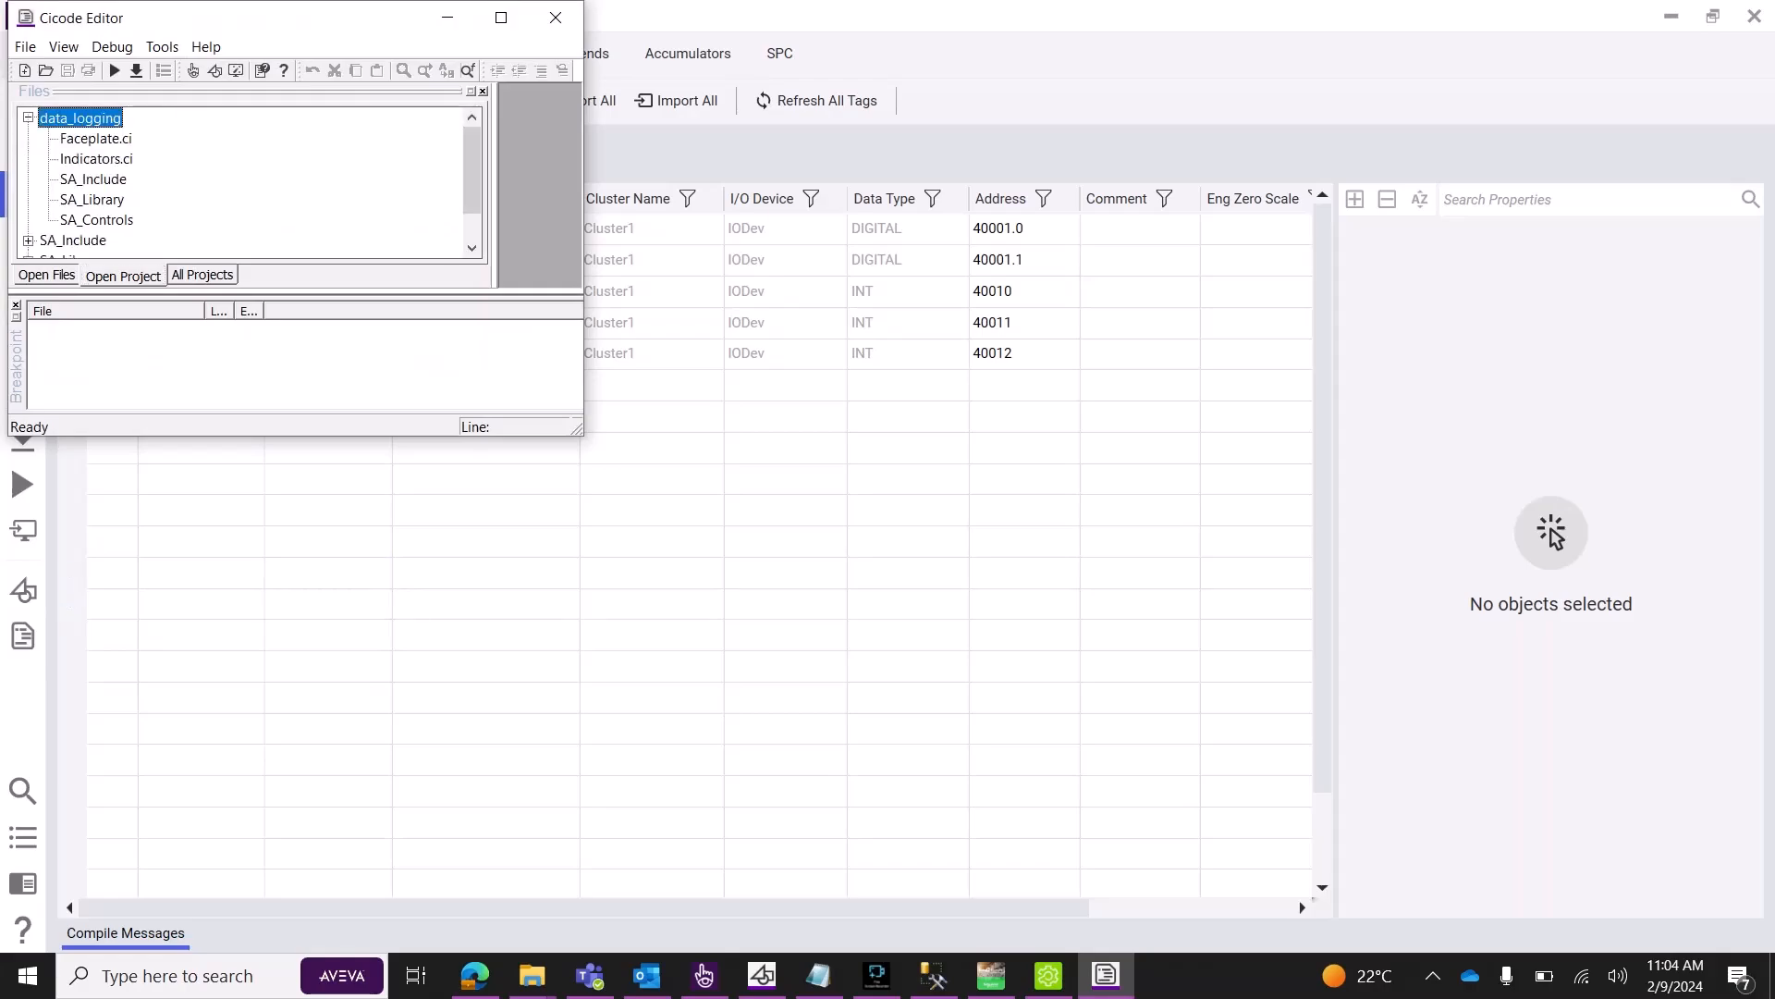
click(25, 71)
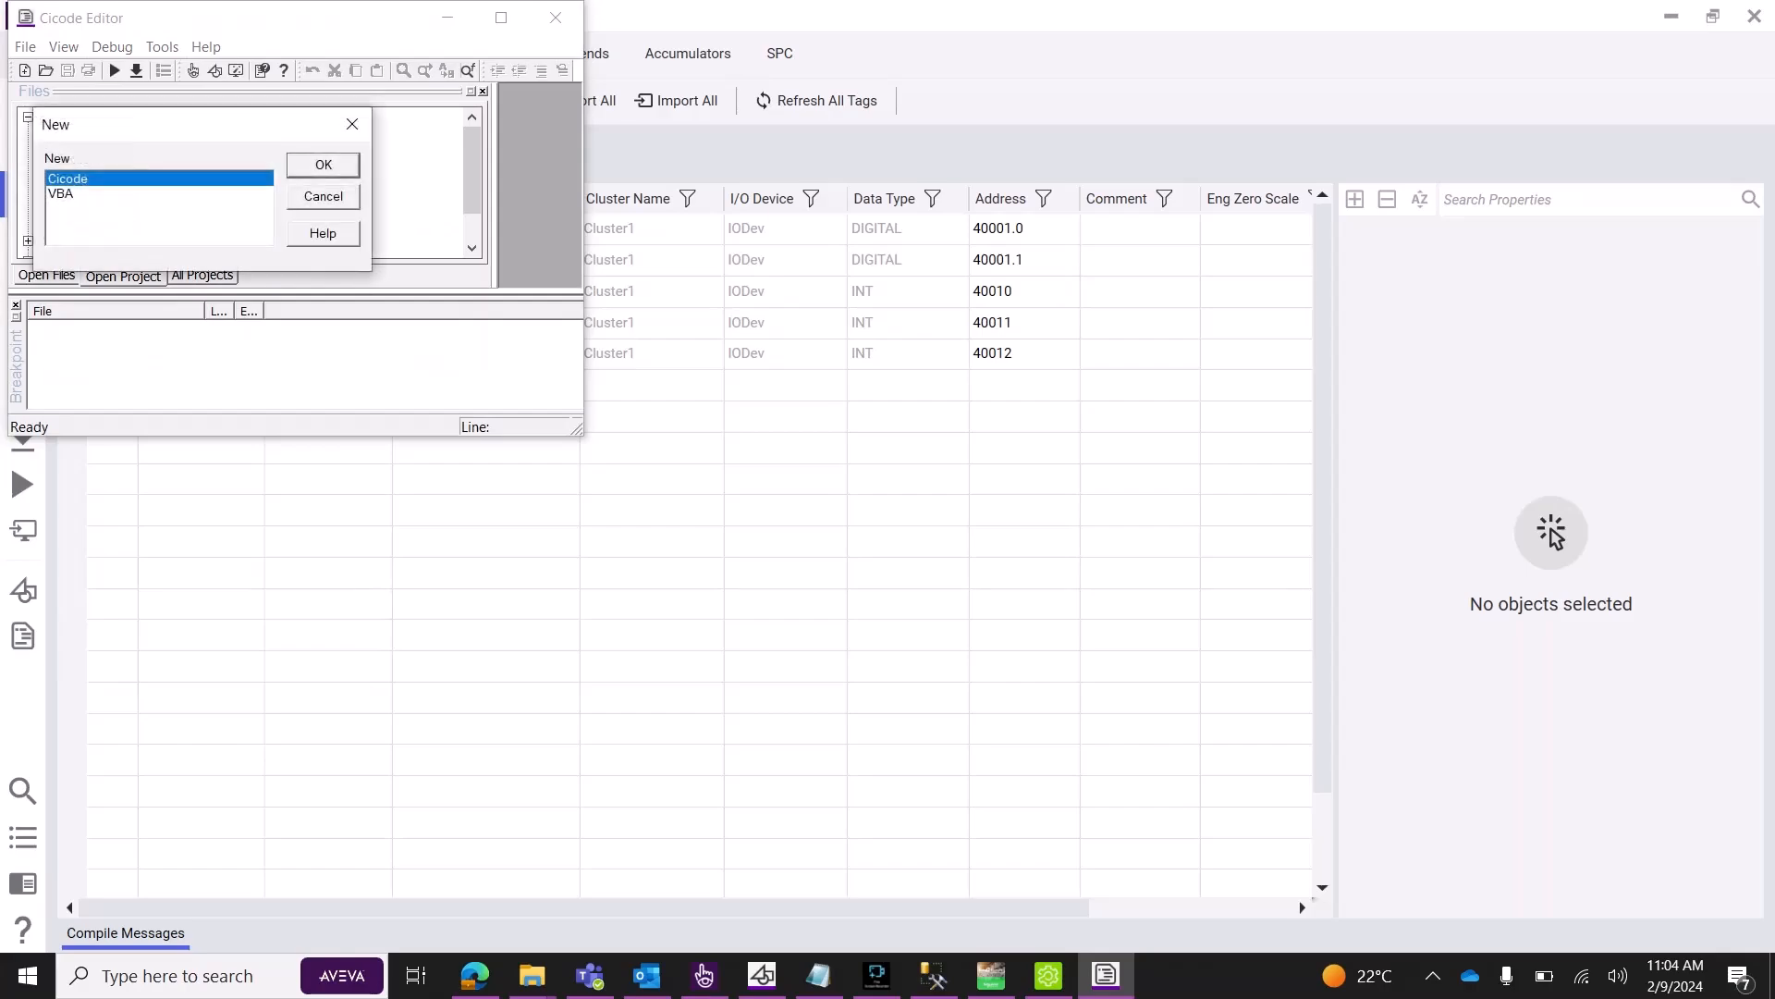
key(Return)
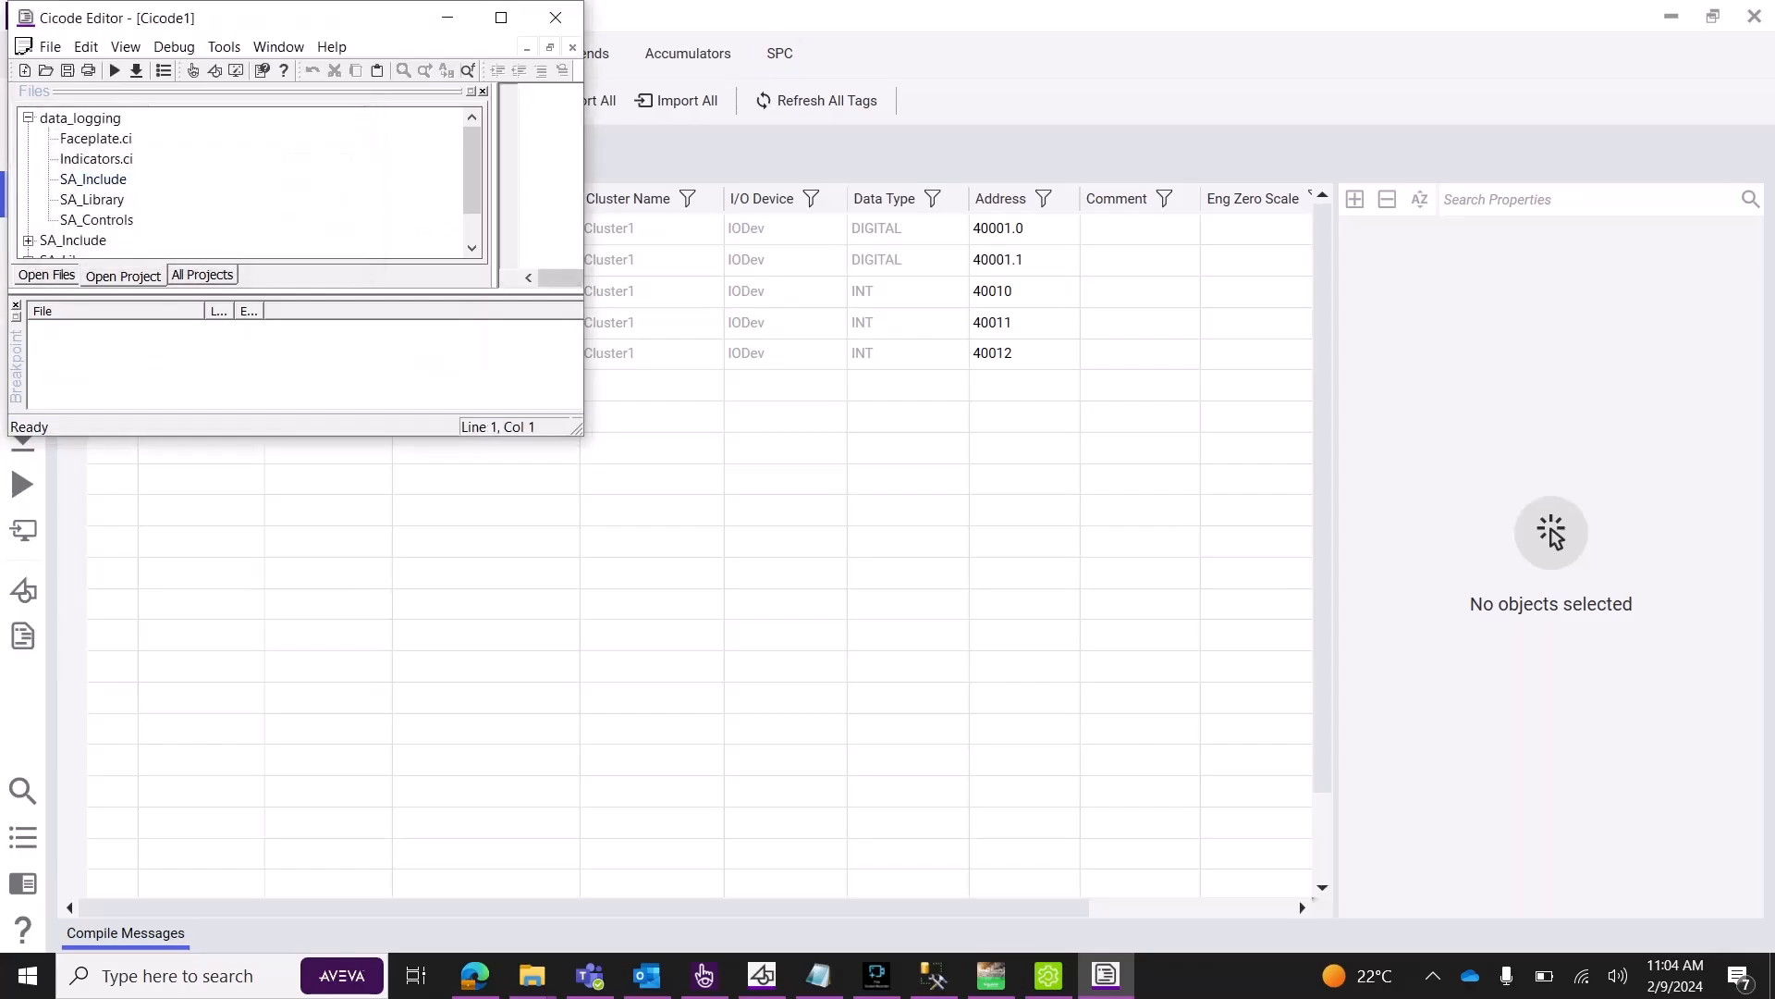
drag(577, 431, 1567, 838)
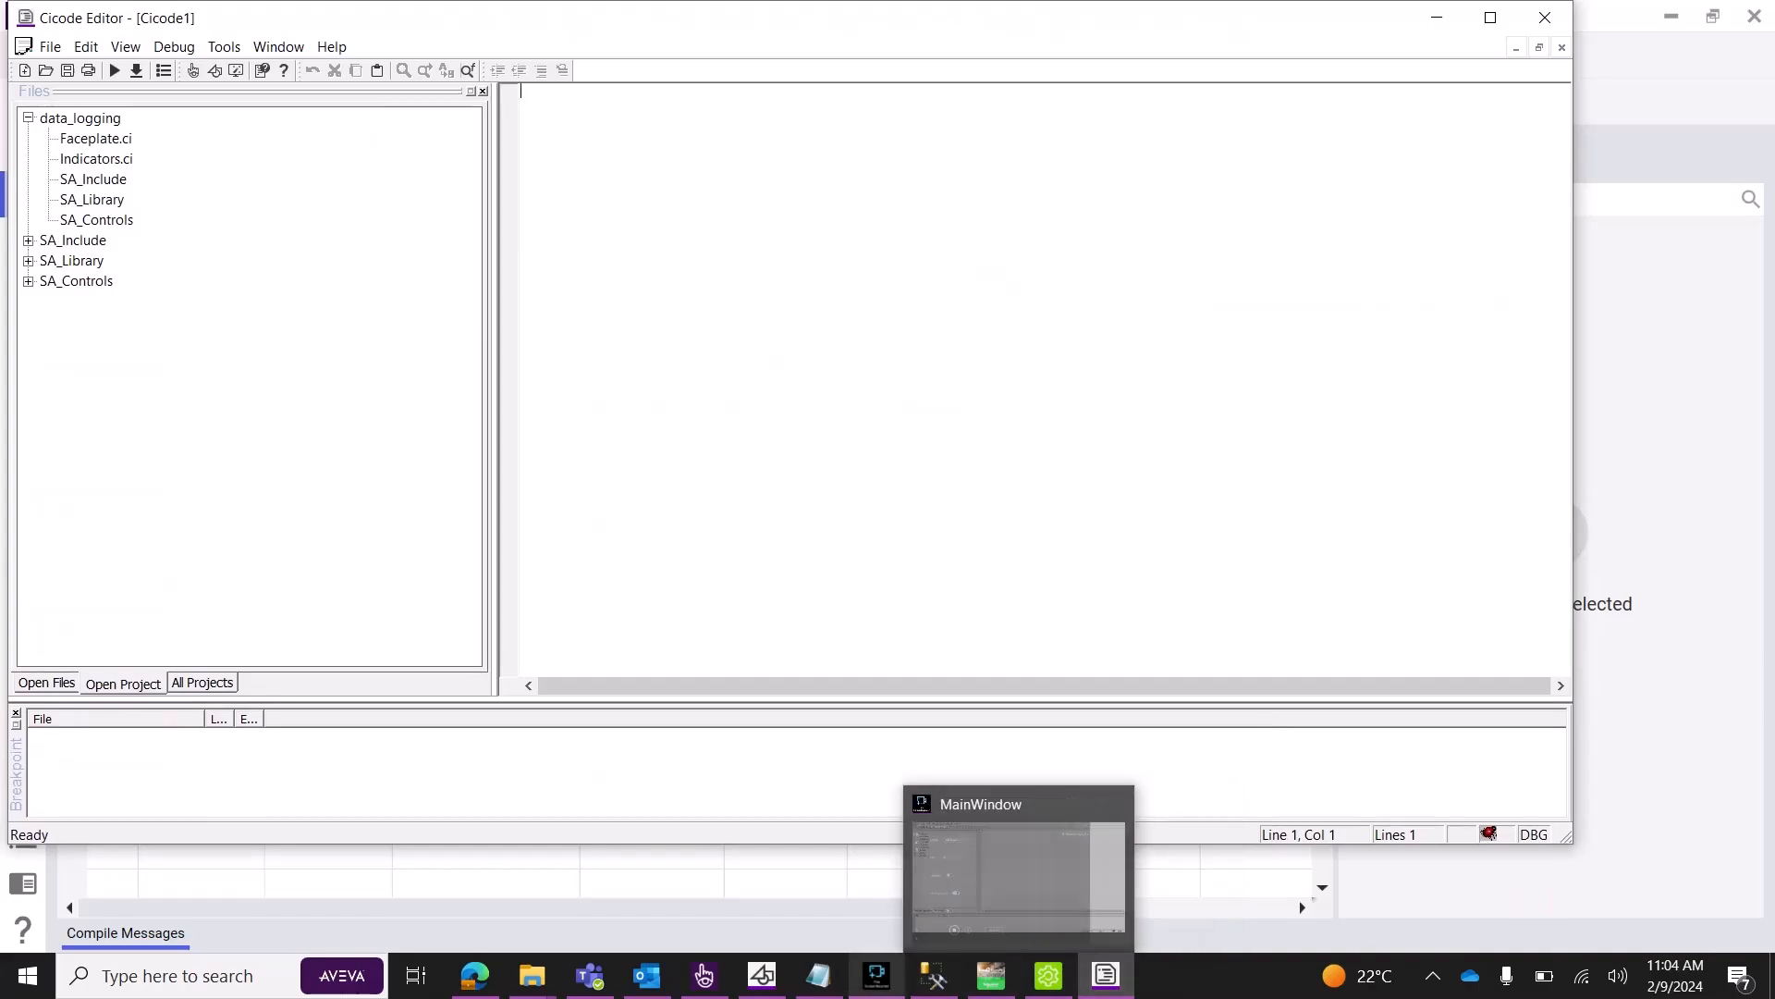
click(818, 976)
drag(291, 716, 258, 153)
key(ctrl+c)
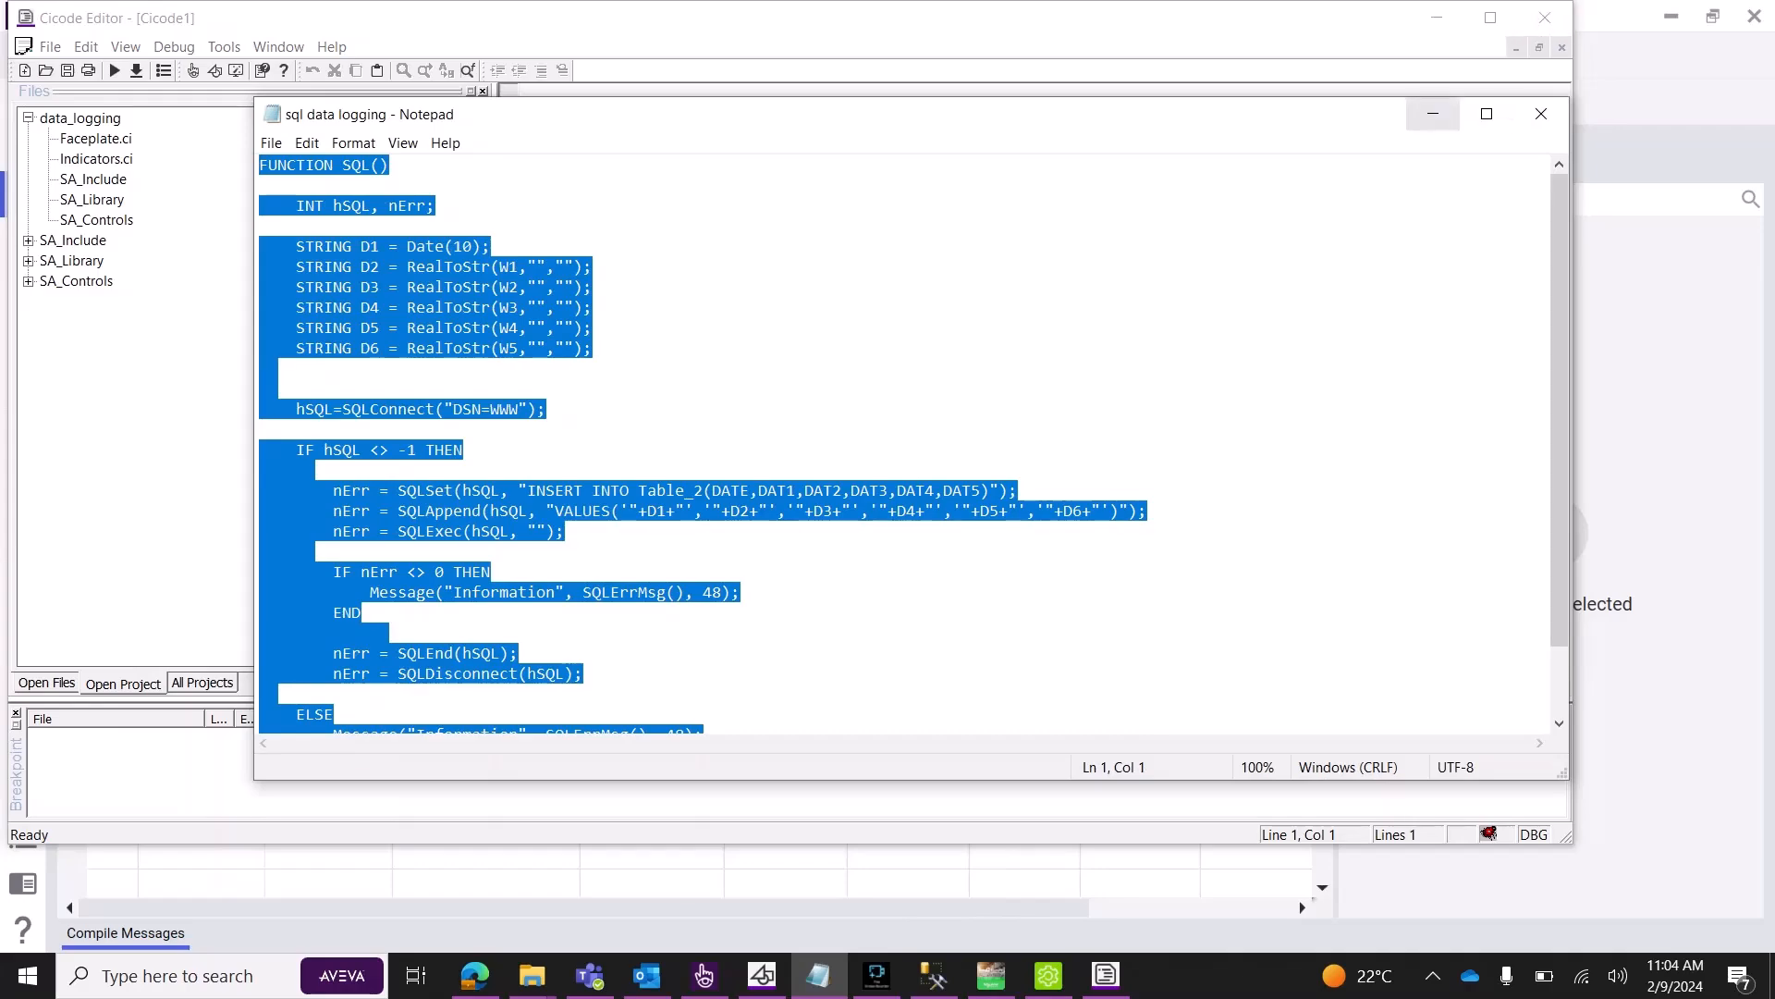
Paste the SQL() logging function into Cicode1 and review its Date and W1/W2 declarations.
click(1433, 114)
key(ctrl+v)
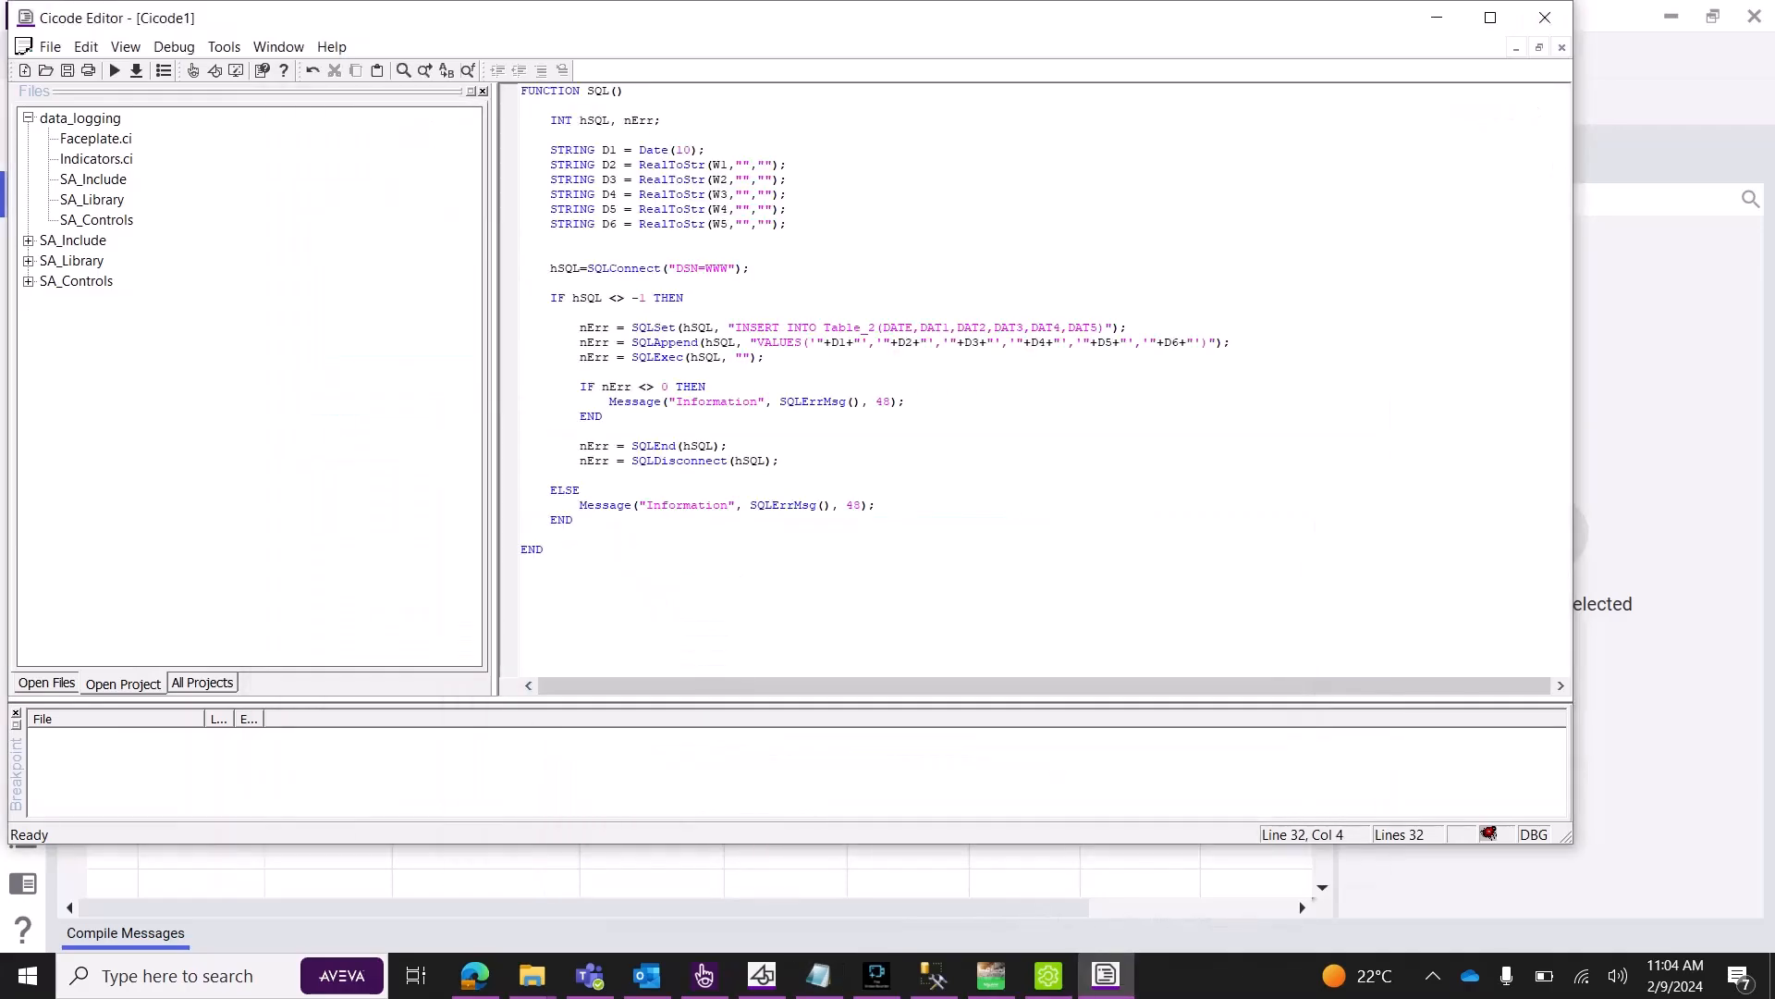
click(521, 135)
click(683, 150)
drag(602, 150, 698, 224)
click(736, 180)
click(722, 166)
Copy the panel_1__motor1_speed tag name from its Properties panel in Plant SCADA Studio.
click(704, 975)
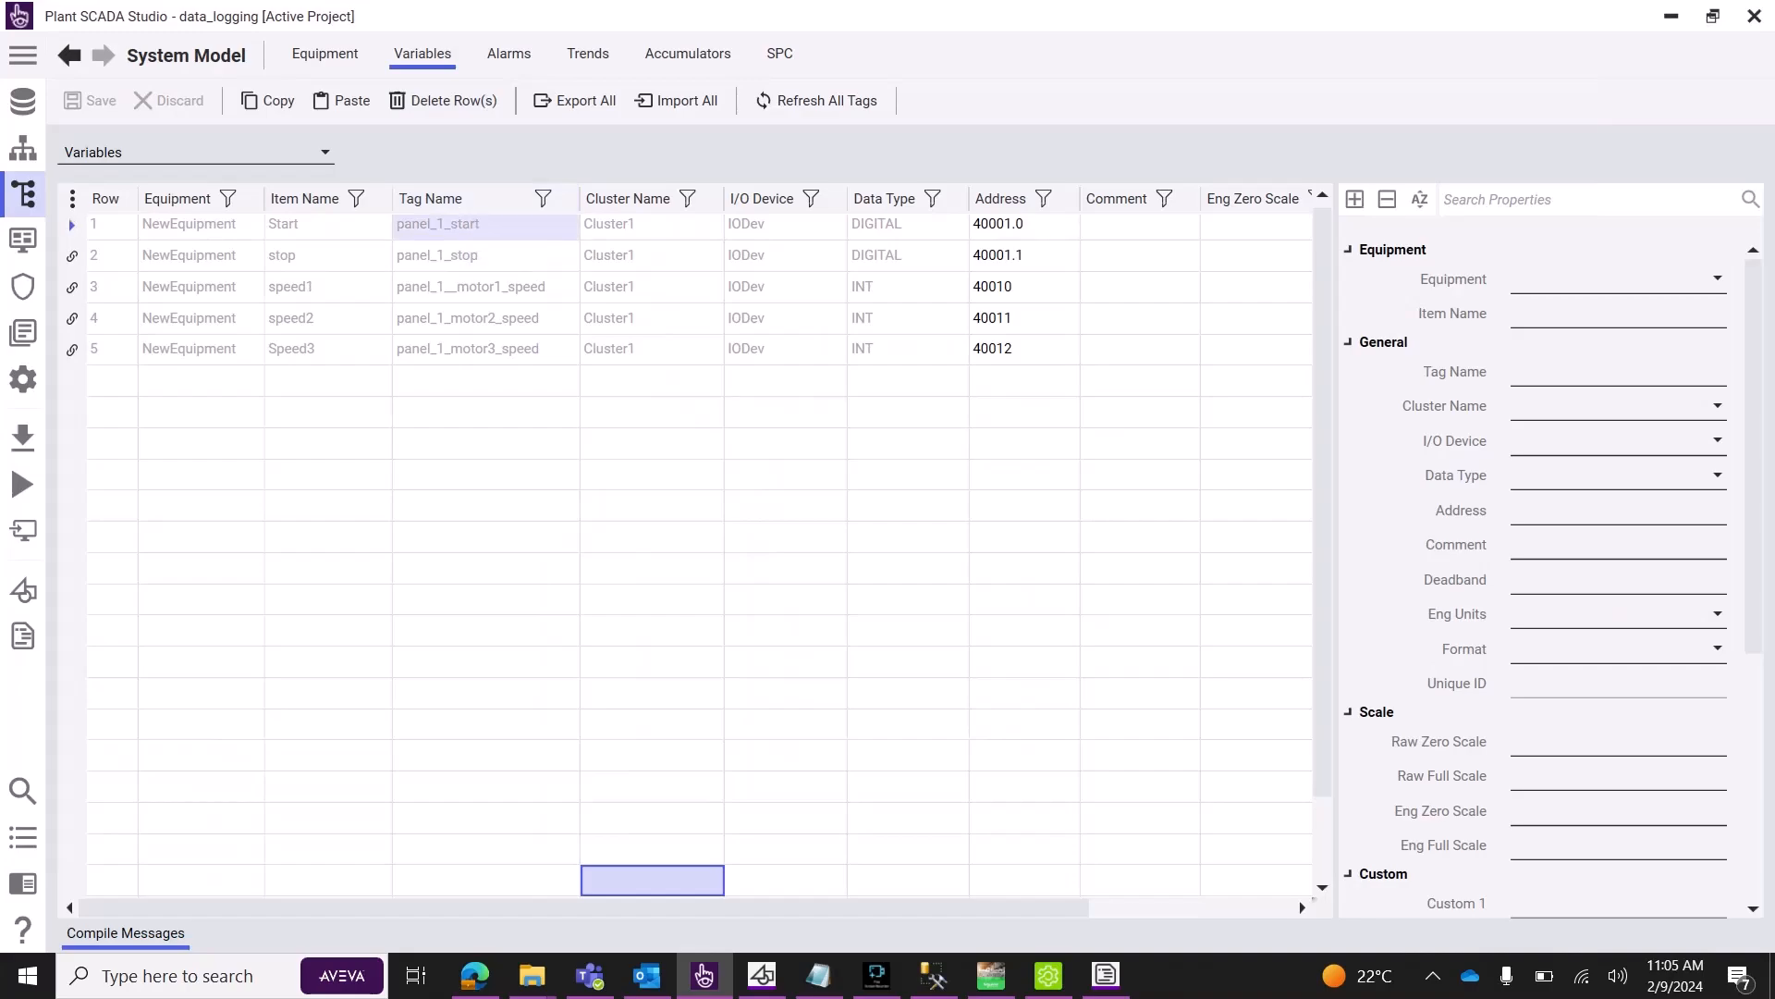
click(486, 228)
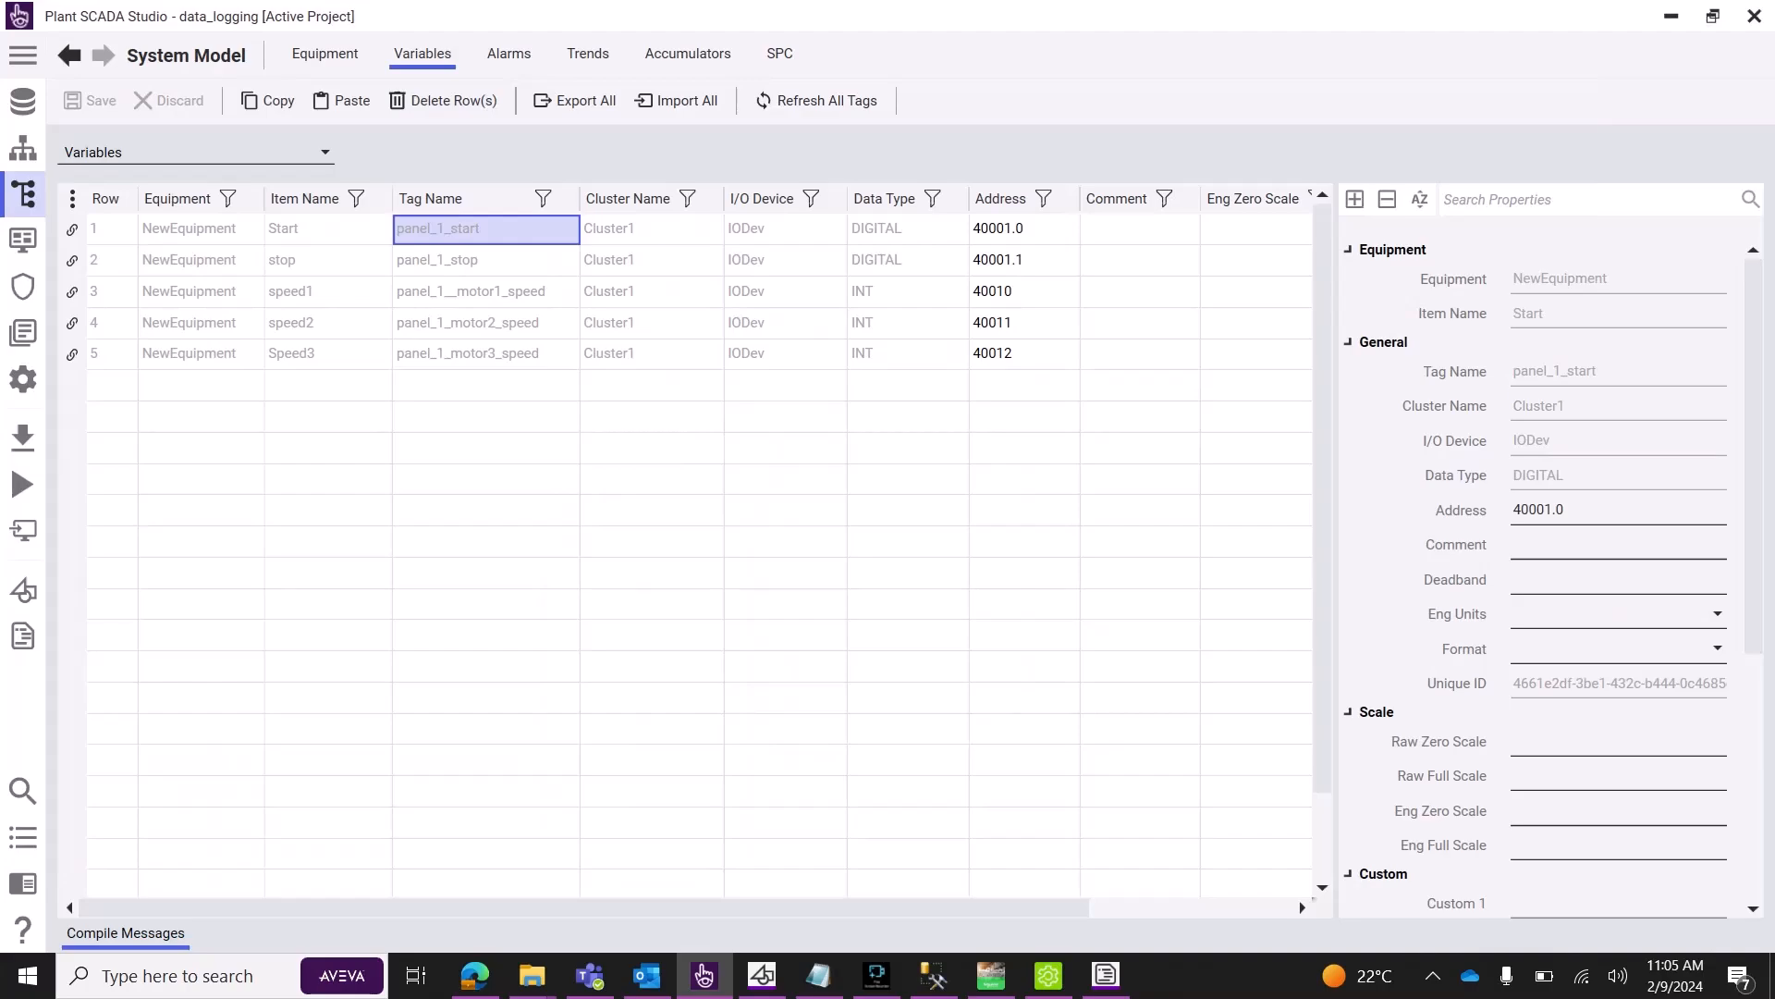
double_click(1555, 372)
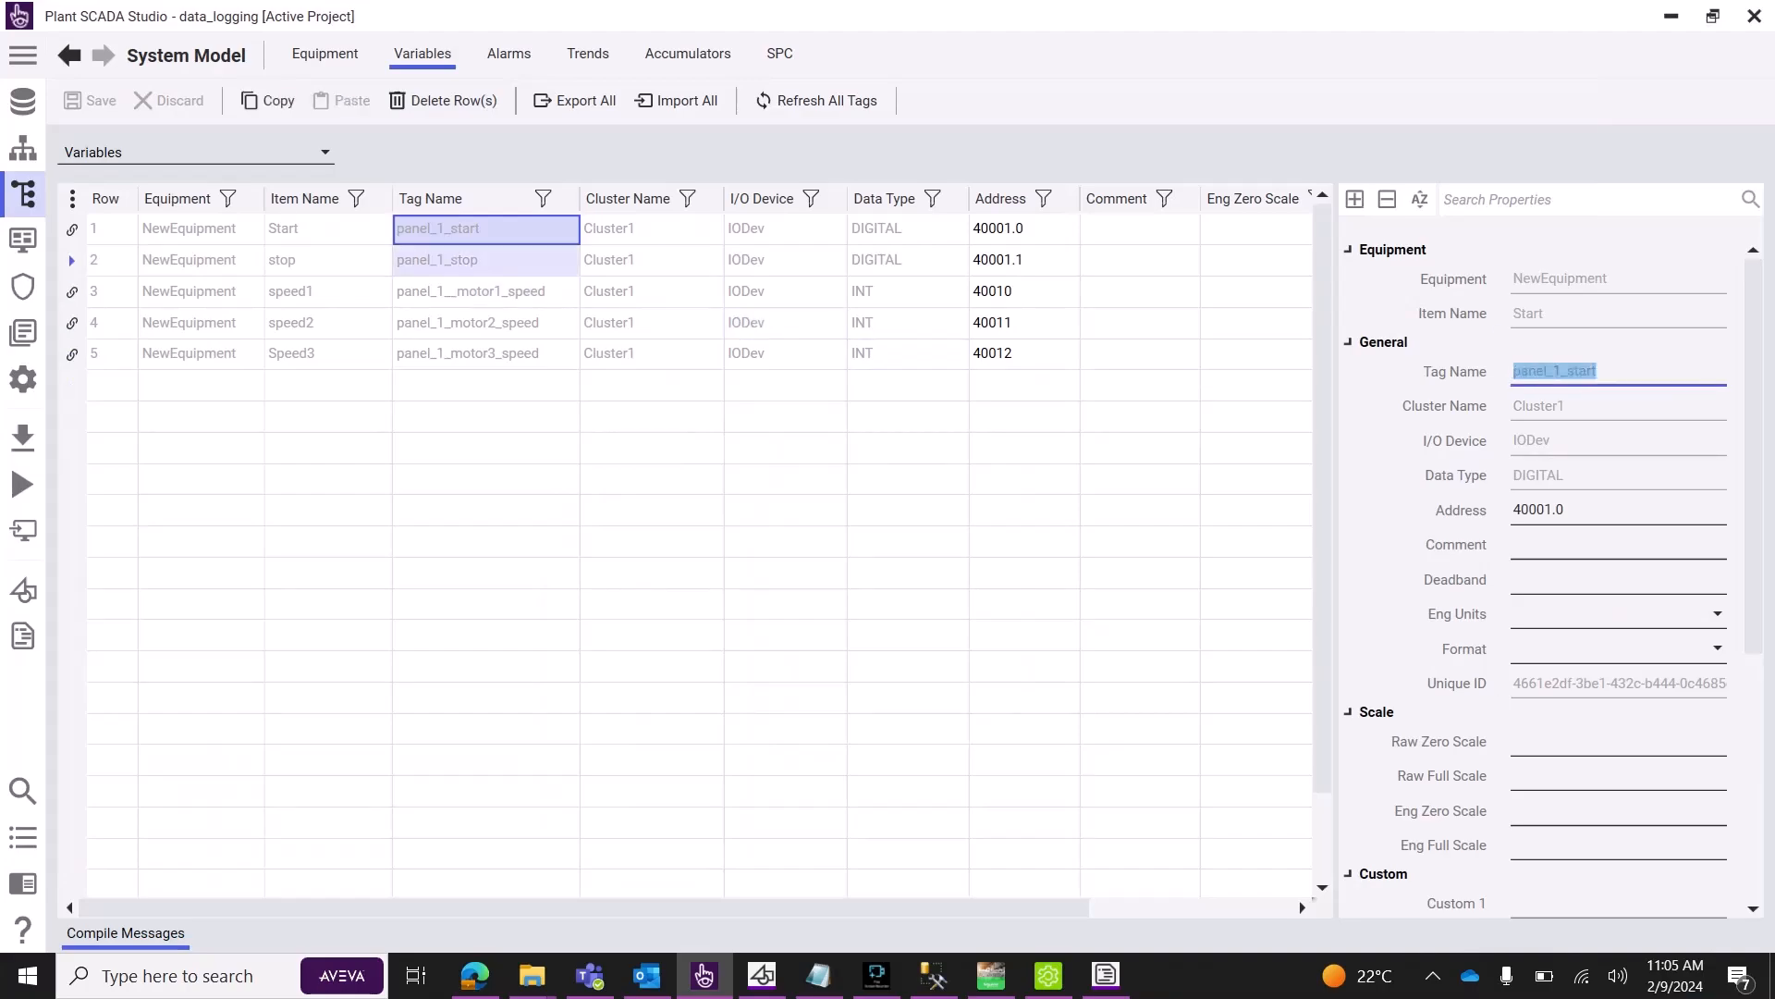
click(485, 291)
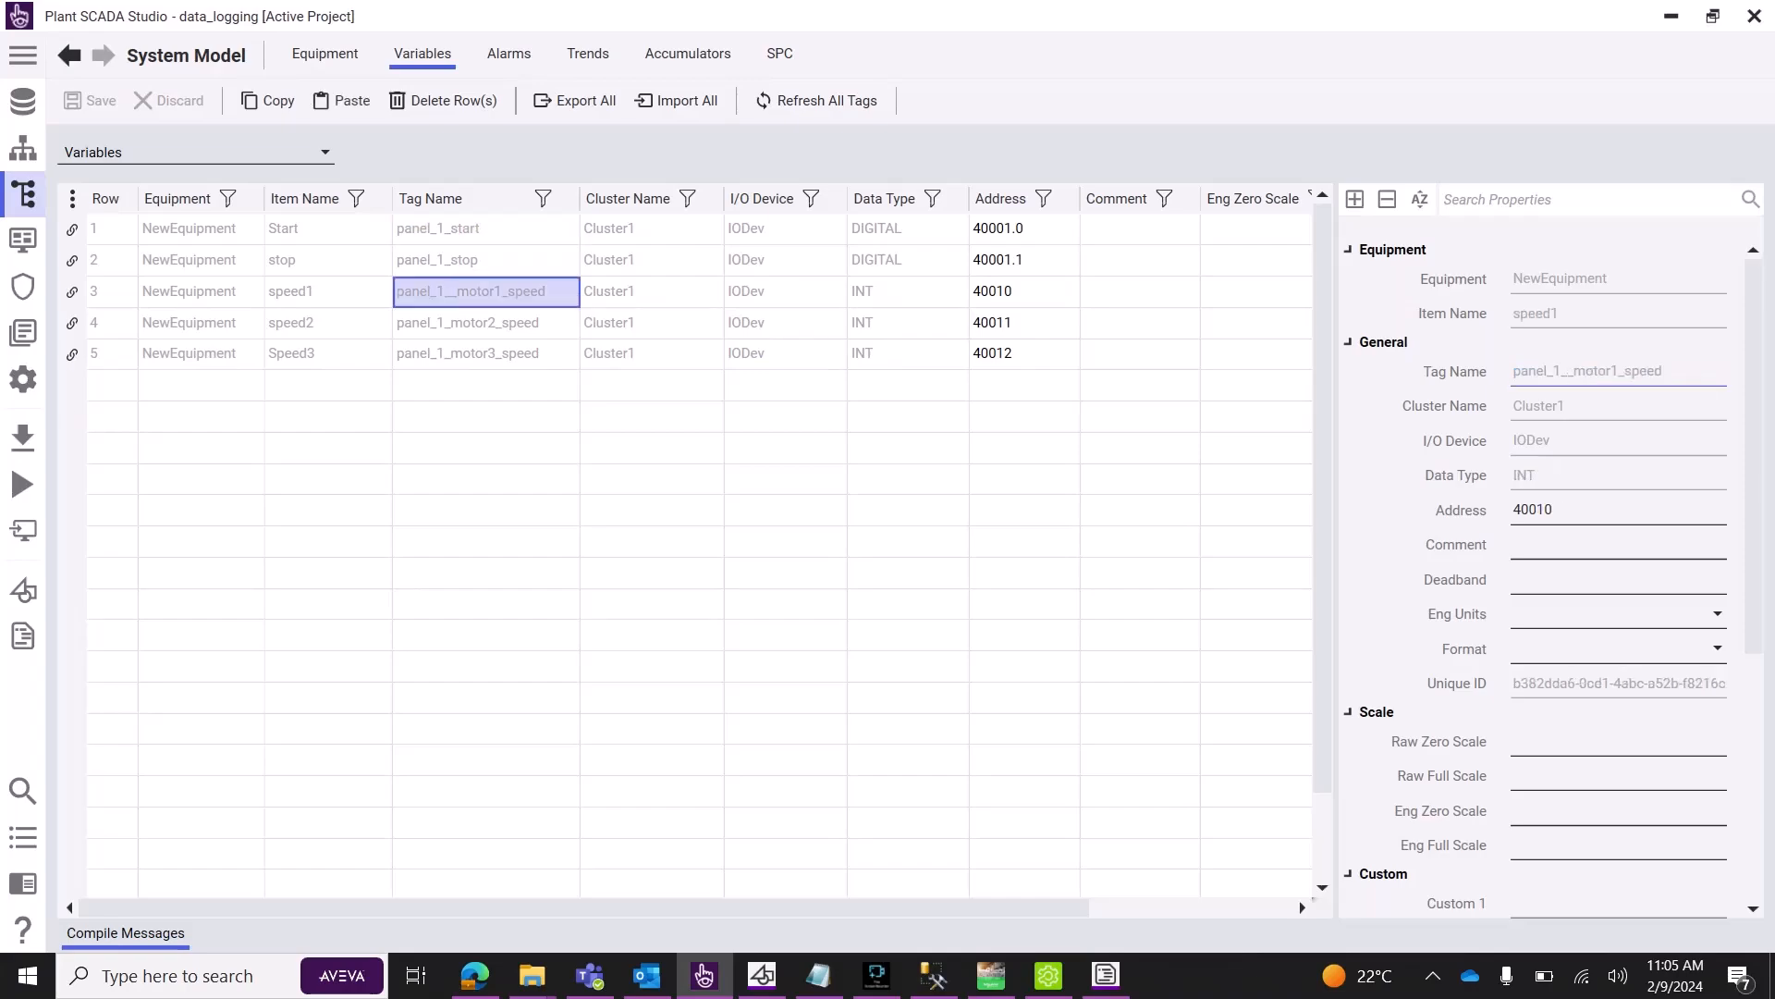
drag(1666, 372, 1507, 372)
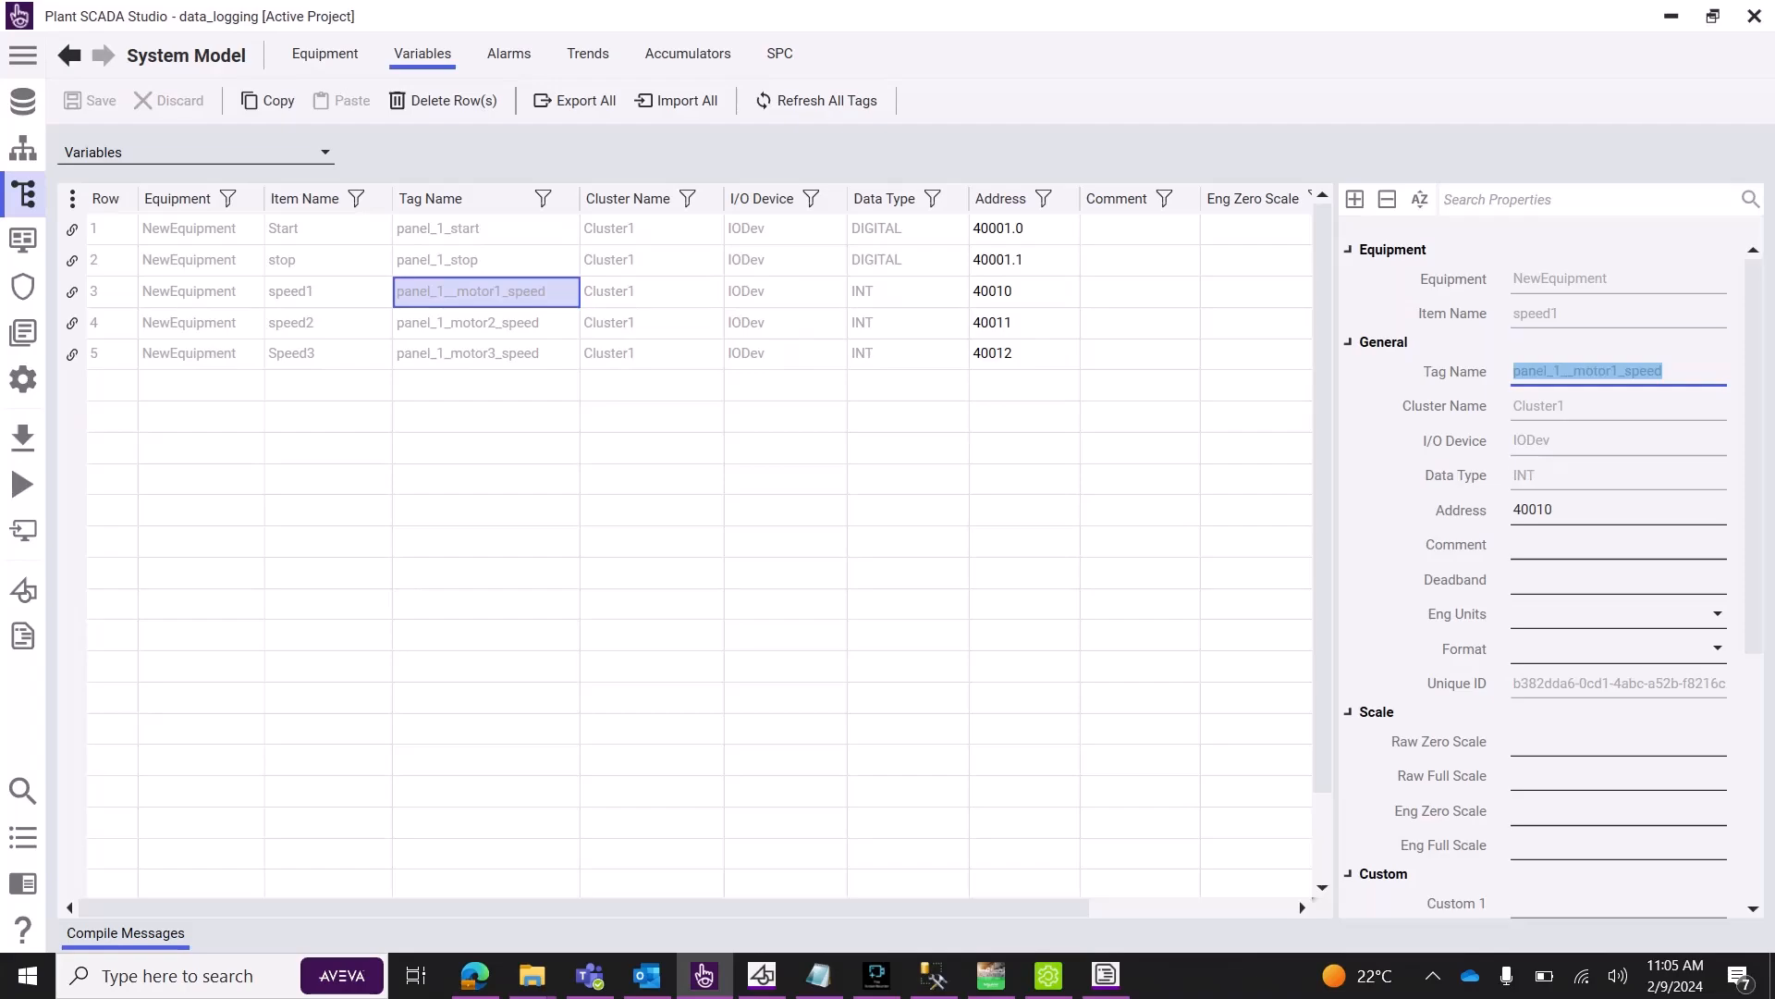
Replace W1–W3 with the motor speed tag names, numbering them motor1, motor2 and motor3.
click(1106, 975)
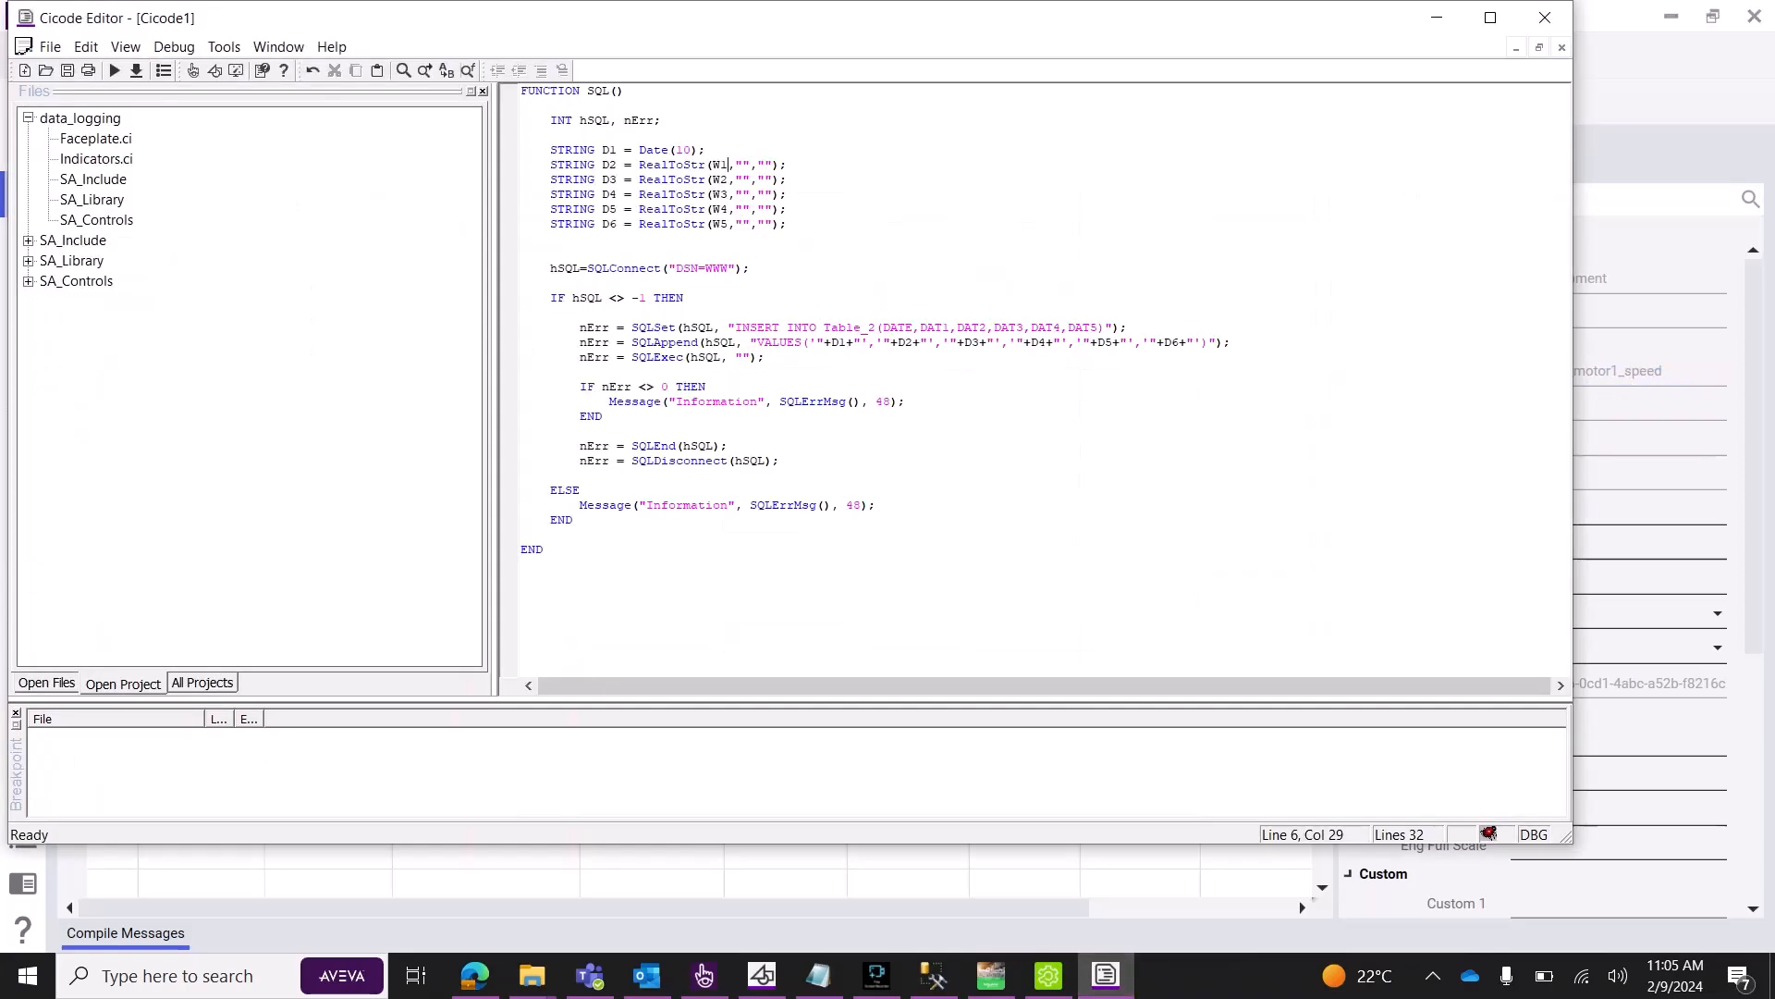
key(shift+Left)
key(shift+Left)
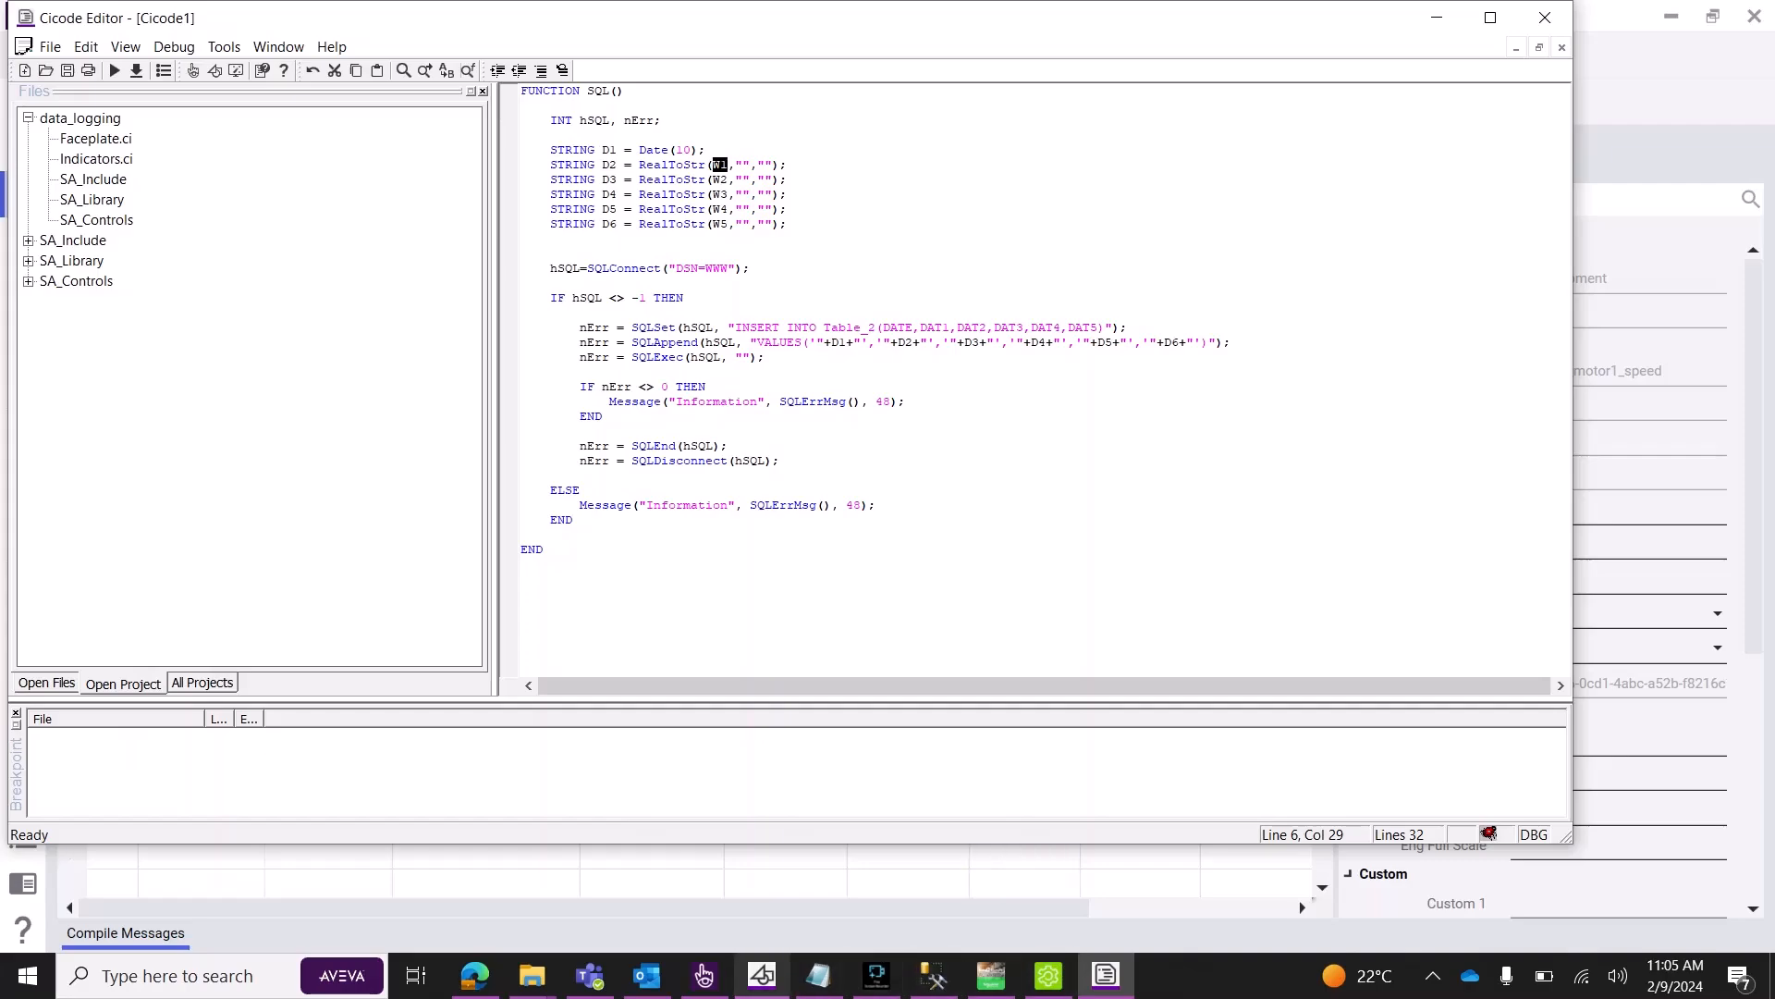
mouse_move(705, 976)
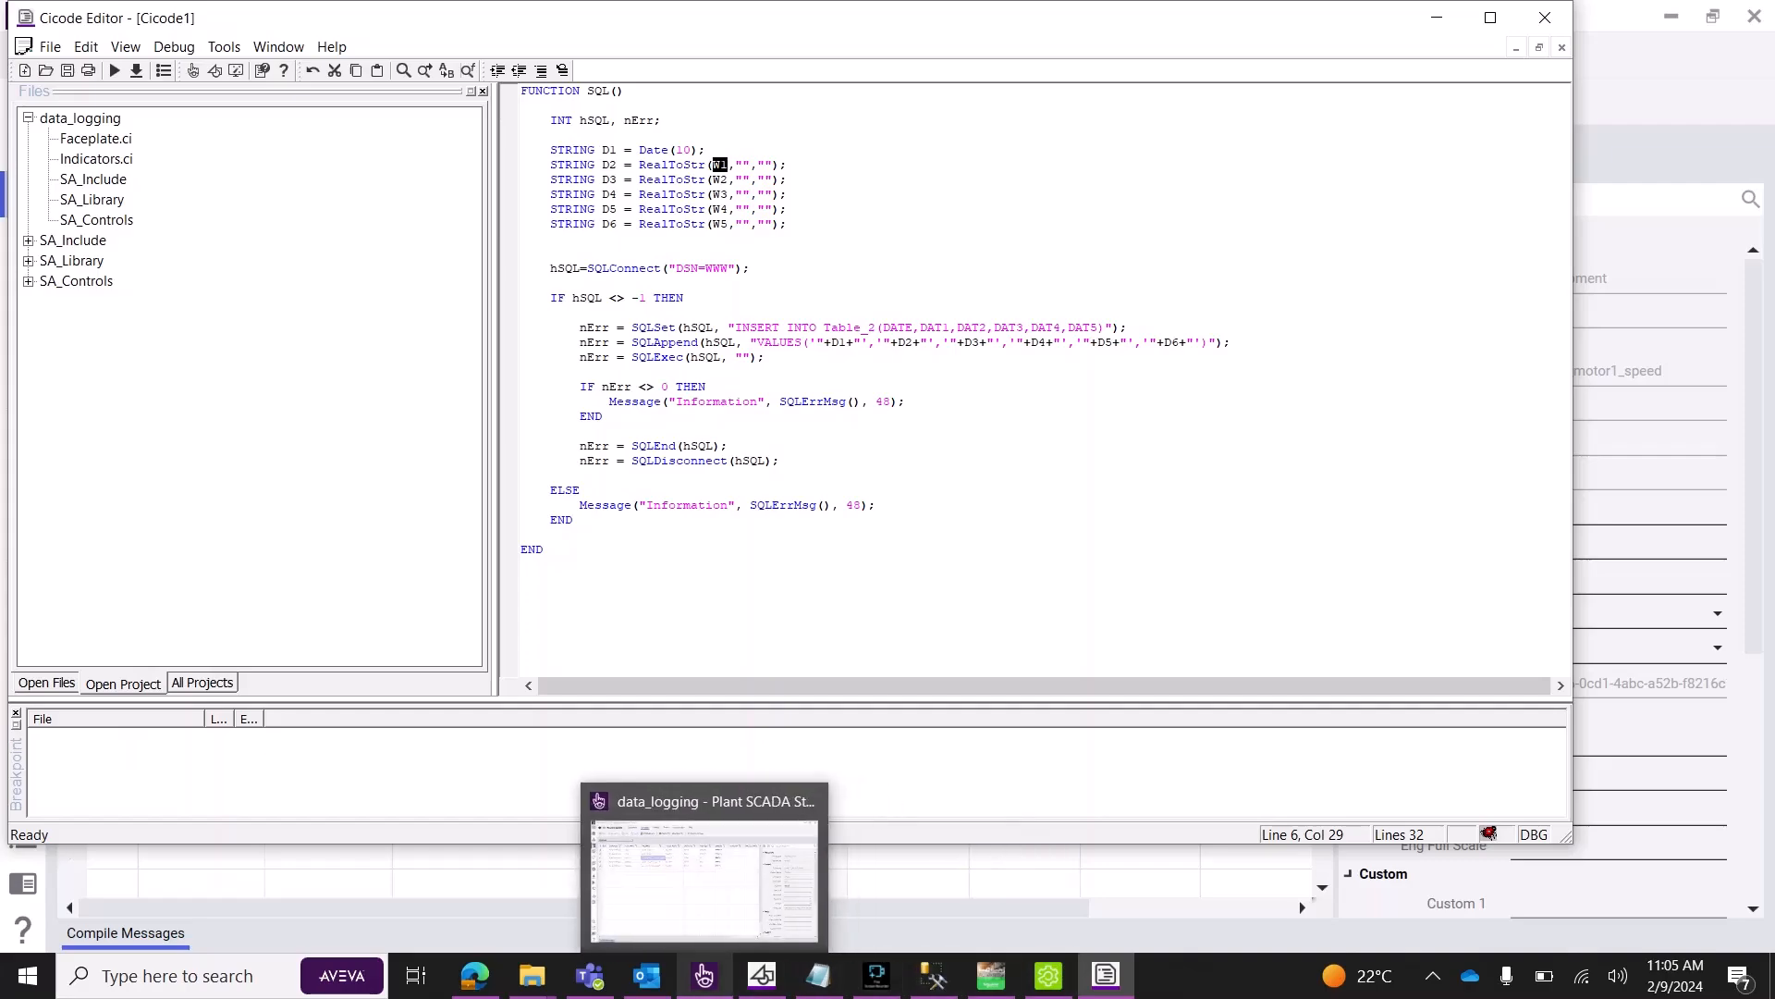
mouse_move(705, 878)
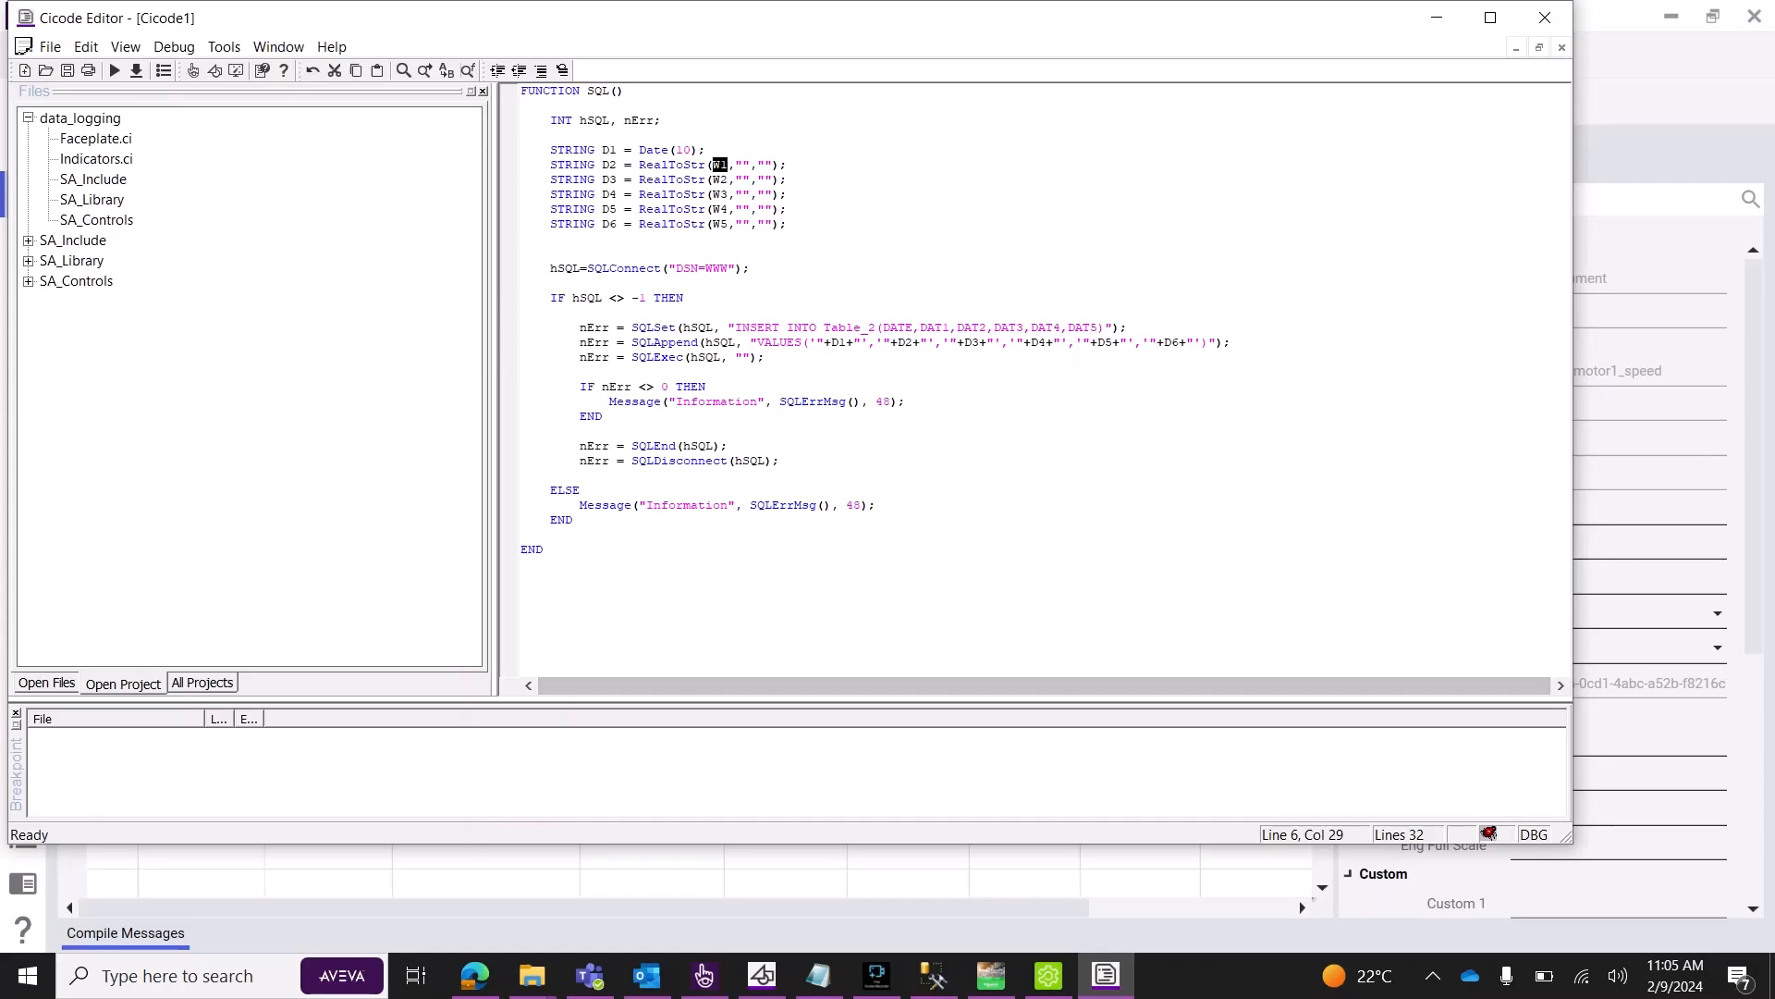
text(panel_1_motor1_speed)
key(shift+Left)
key(shift+Left)
key(shift+Left)
key(shift+Left)
key(shift+Left)
key(shift+Left)
key(shift+Left)
key(shift+Left)
key(shift+Left)
key(shift+Left)
key(shift+Left)
key(shift+Left)
key(shift+Left)
key(shift+Left)
key(shift+Left)
key(shift+Left)
key(shift+Left)
key(shift+Left)
key(shift+Left)
key(shift+Left)
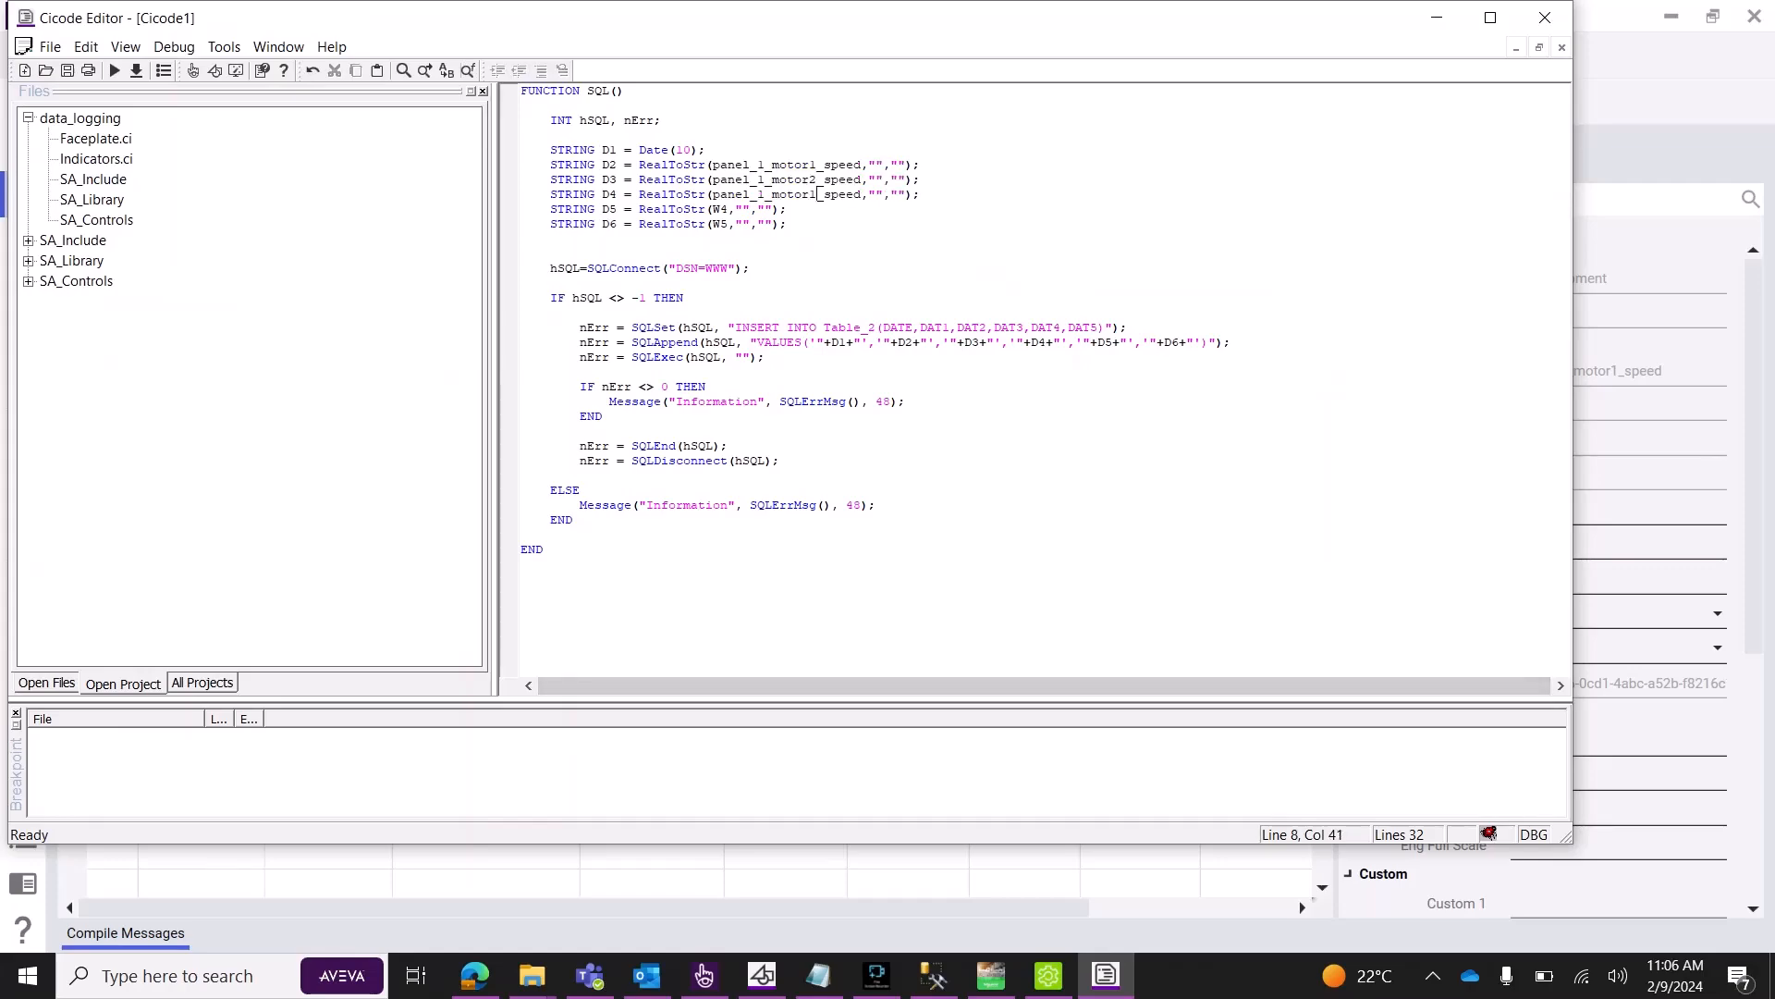
key(BackSpace)
text(3)
Delete the unused D5 and D6 lines and select the DSN=WWW data source name.
mouse_move(533, 238)
mouse_down()
mouse_move(782, 224)
mouse_move(528, 223)
mouse_up()
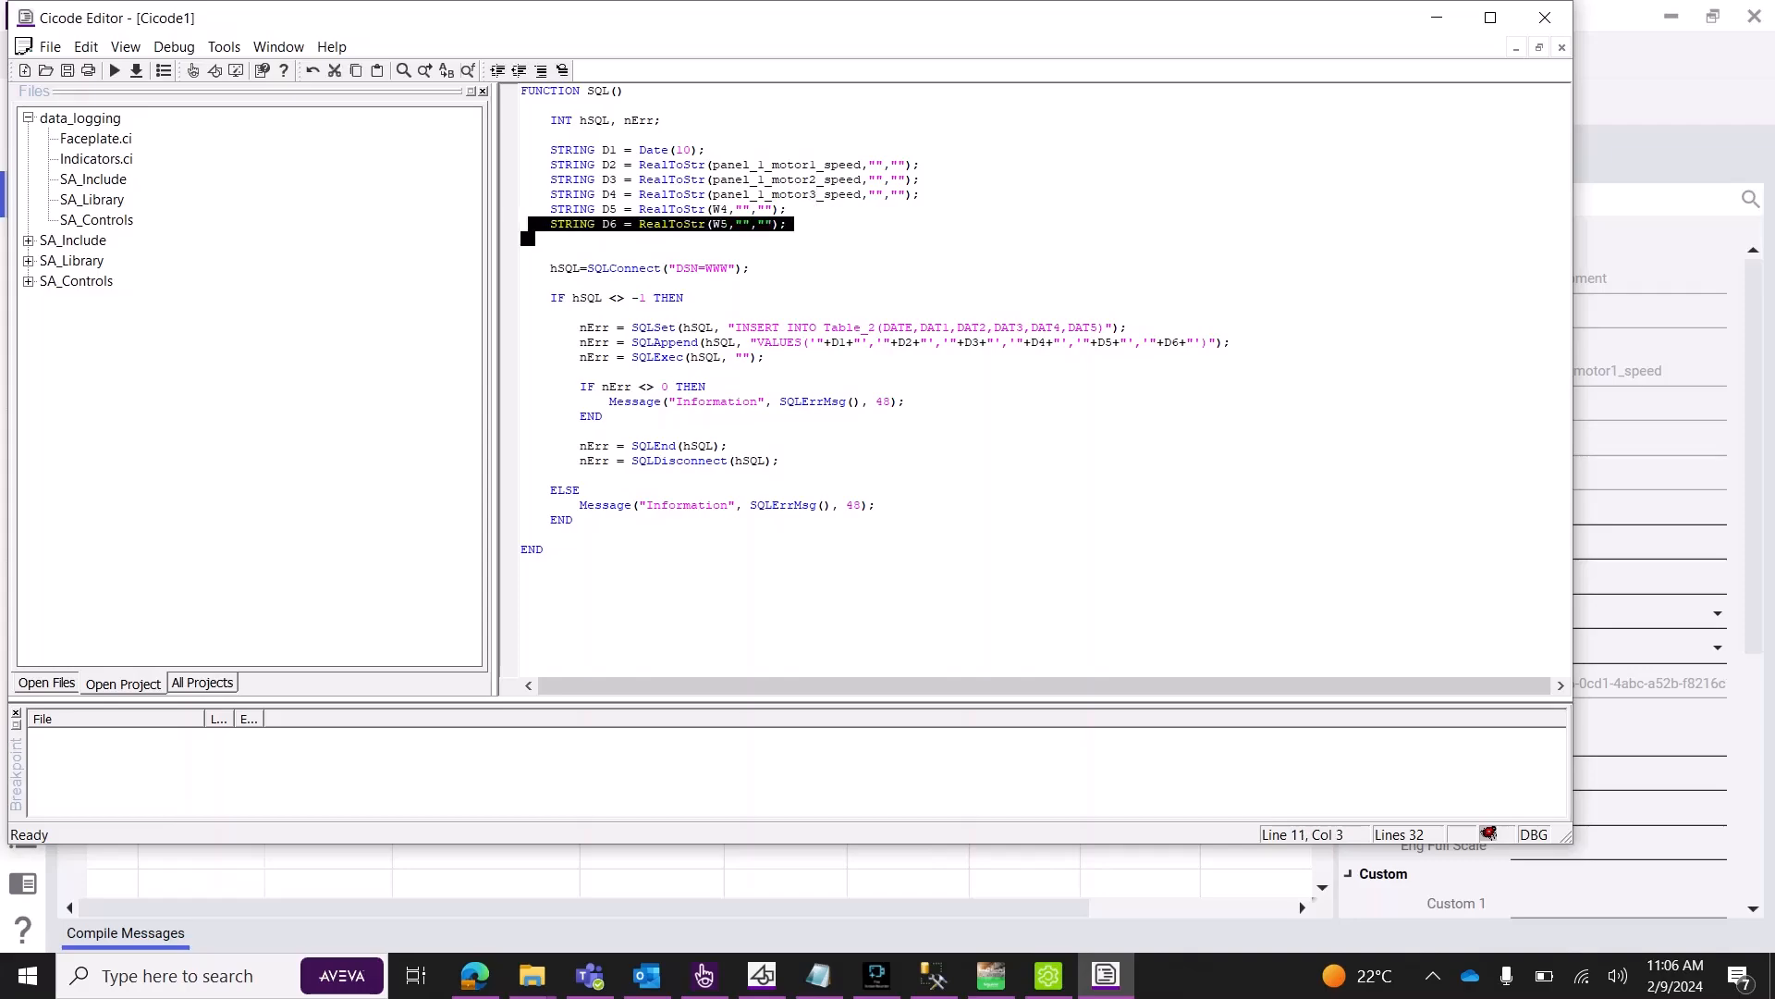
drag(786, 224, 543, 209)
key(Delete)
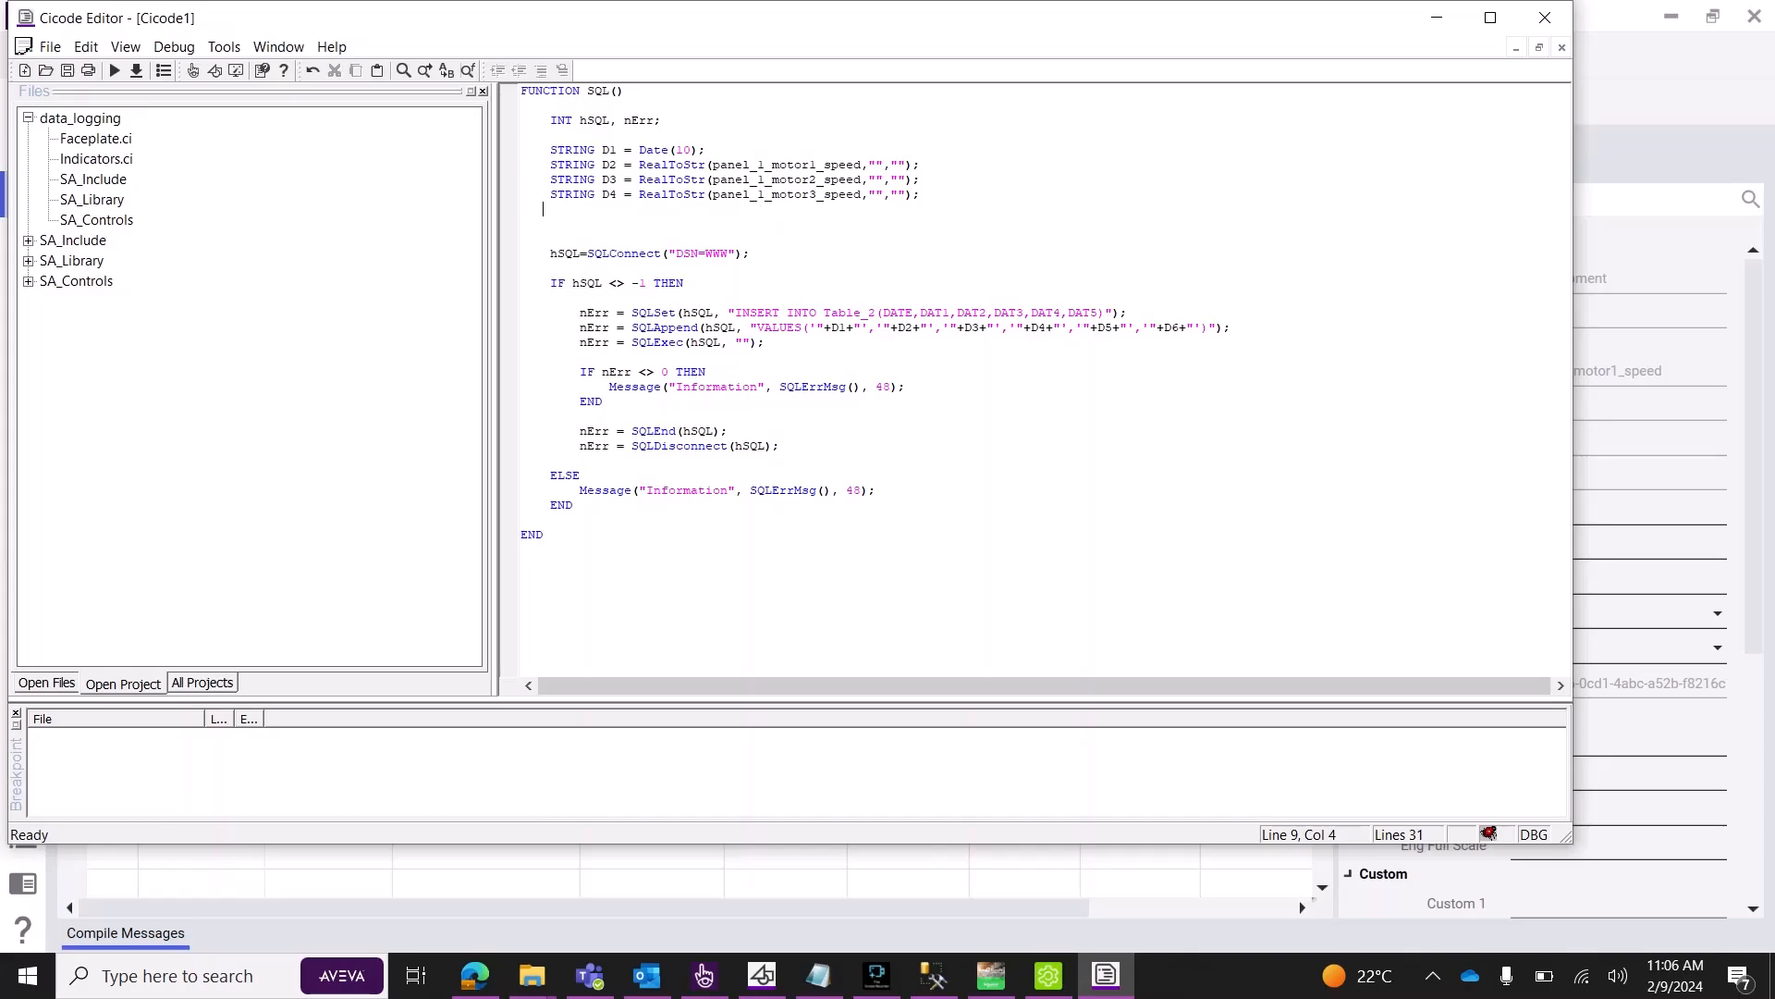
drag(676, 253, 729, 254)
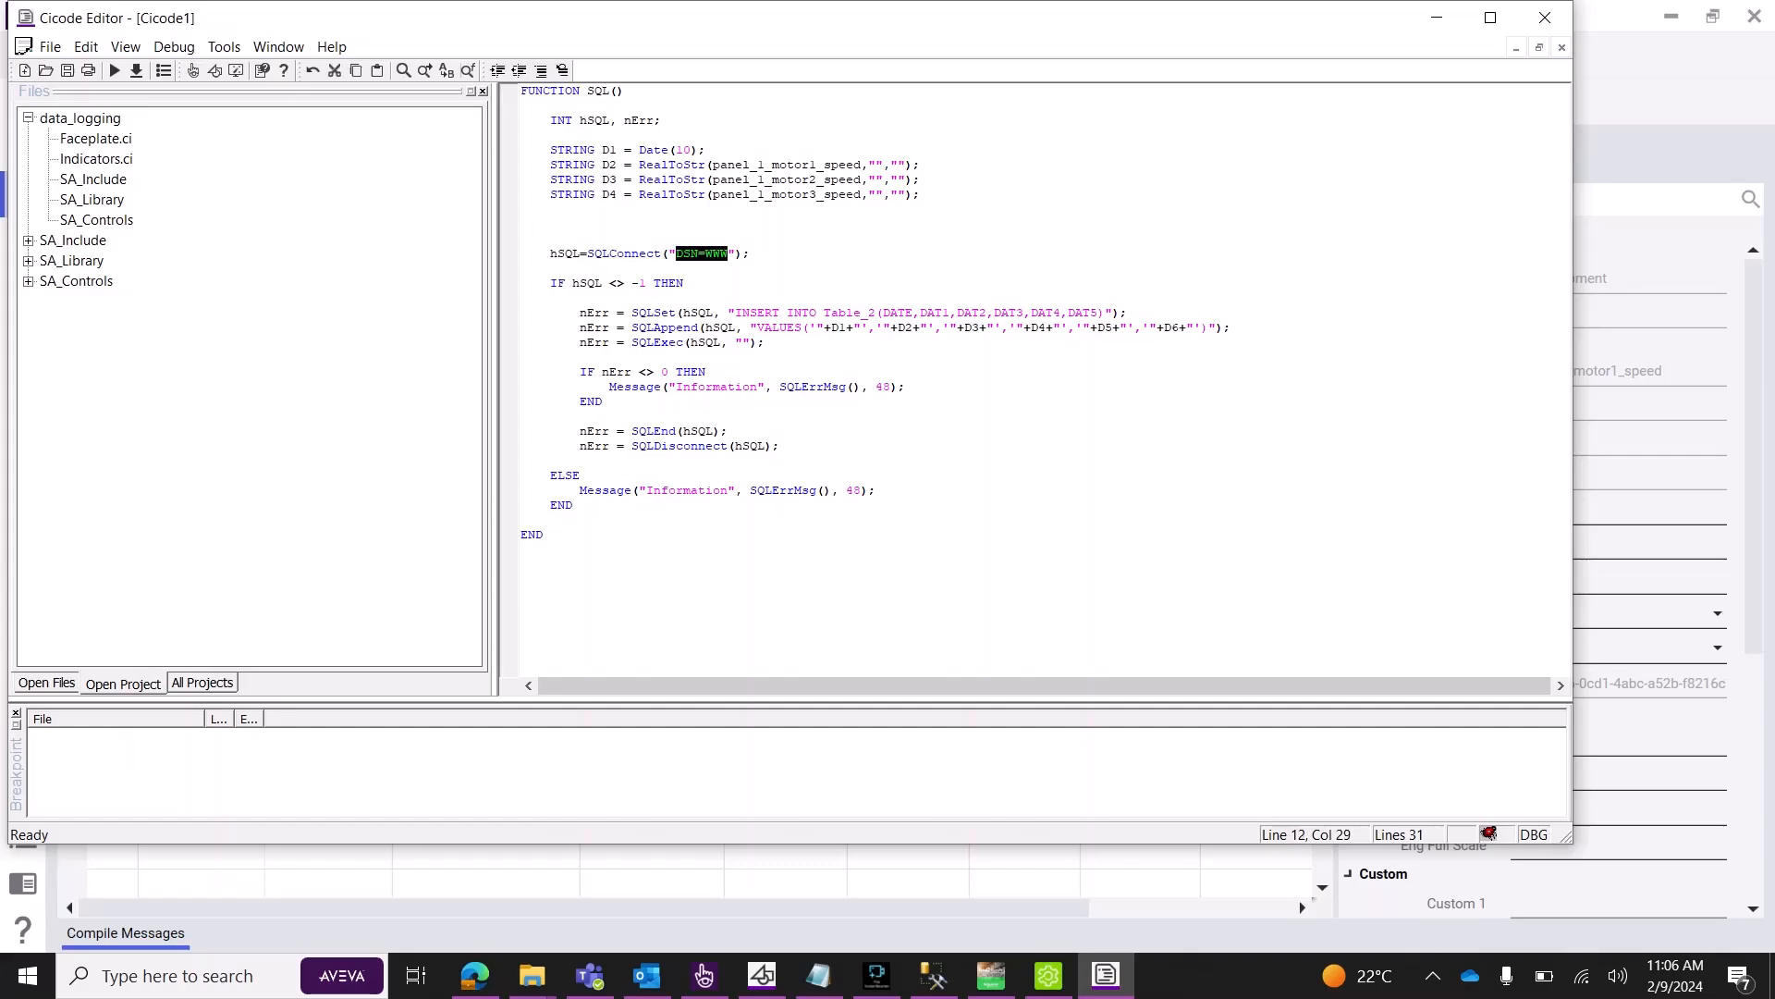
click(729, 253)
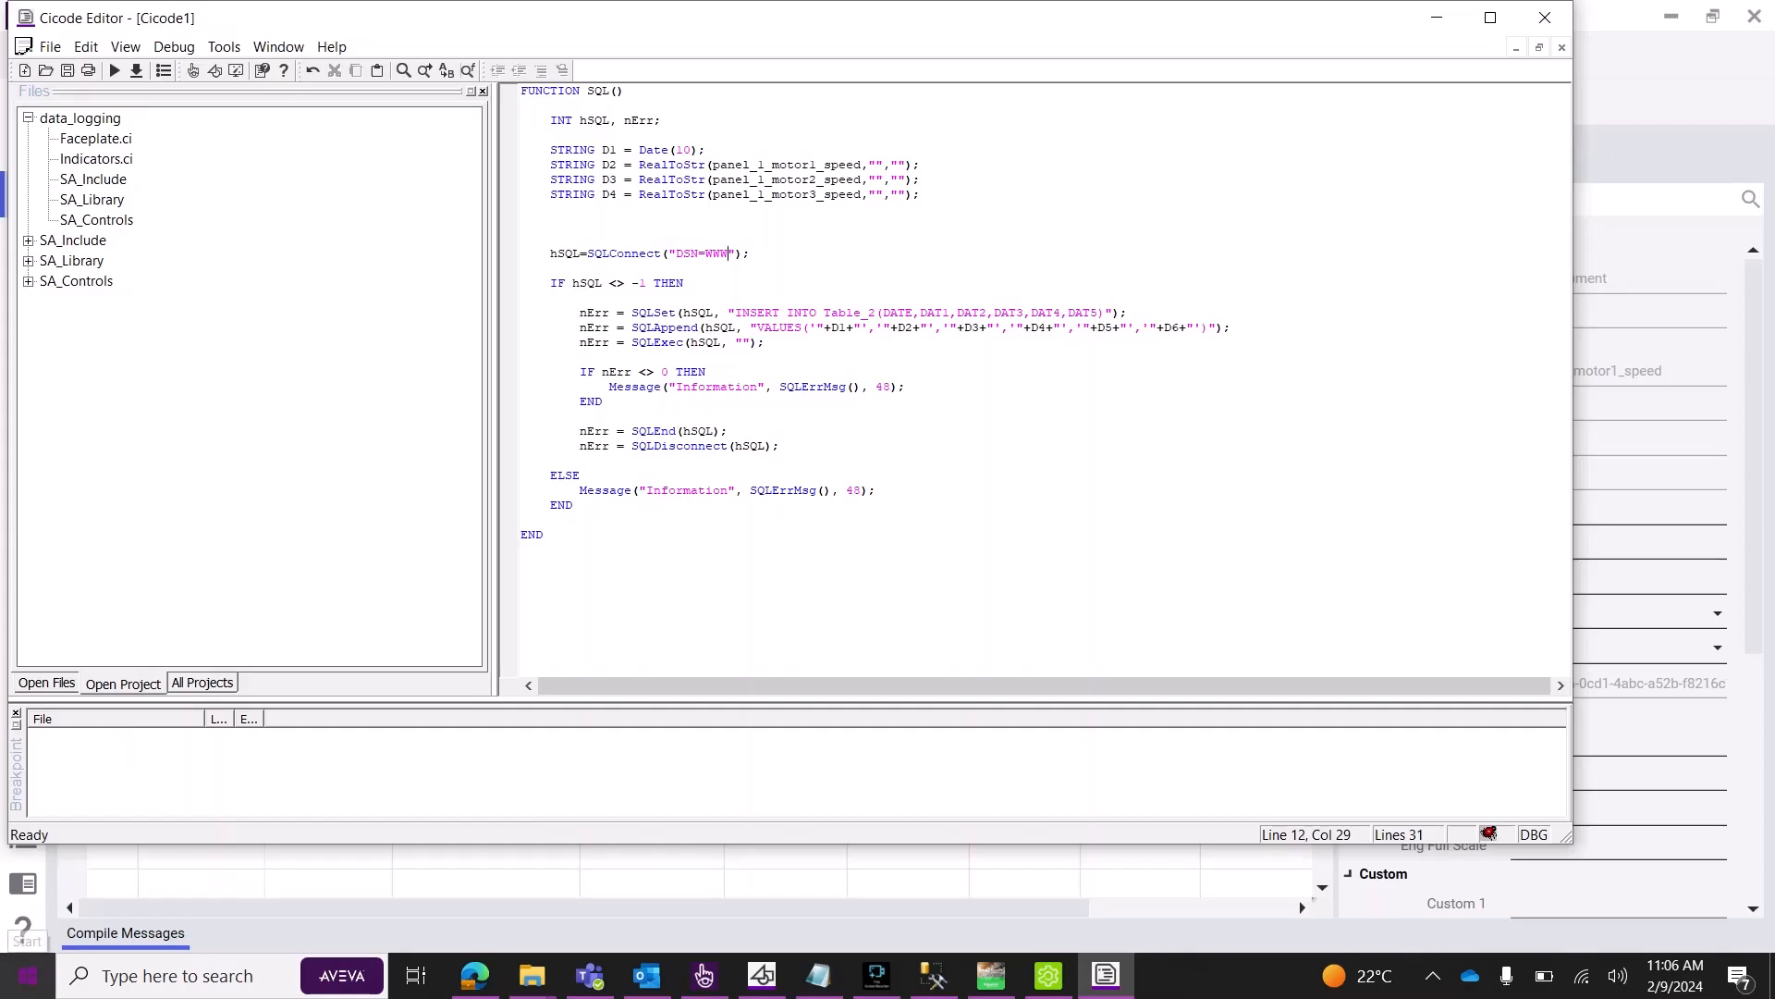
click(28, 976)
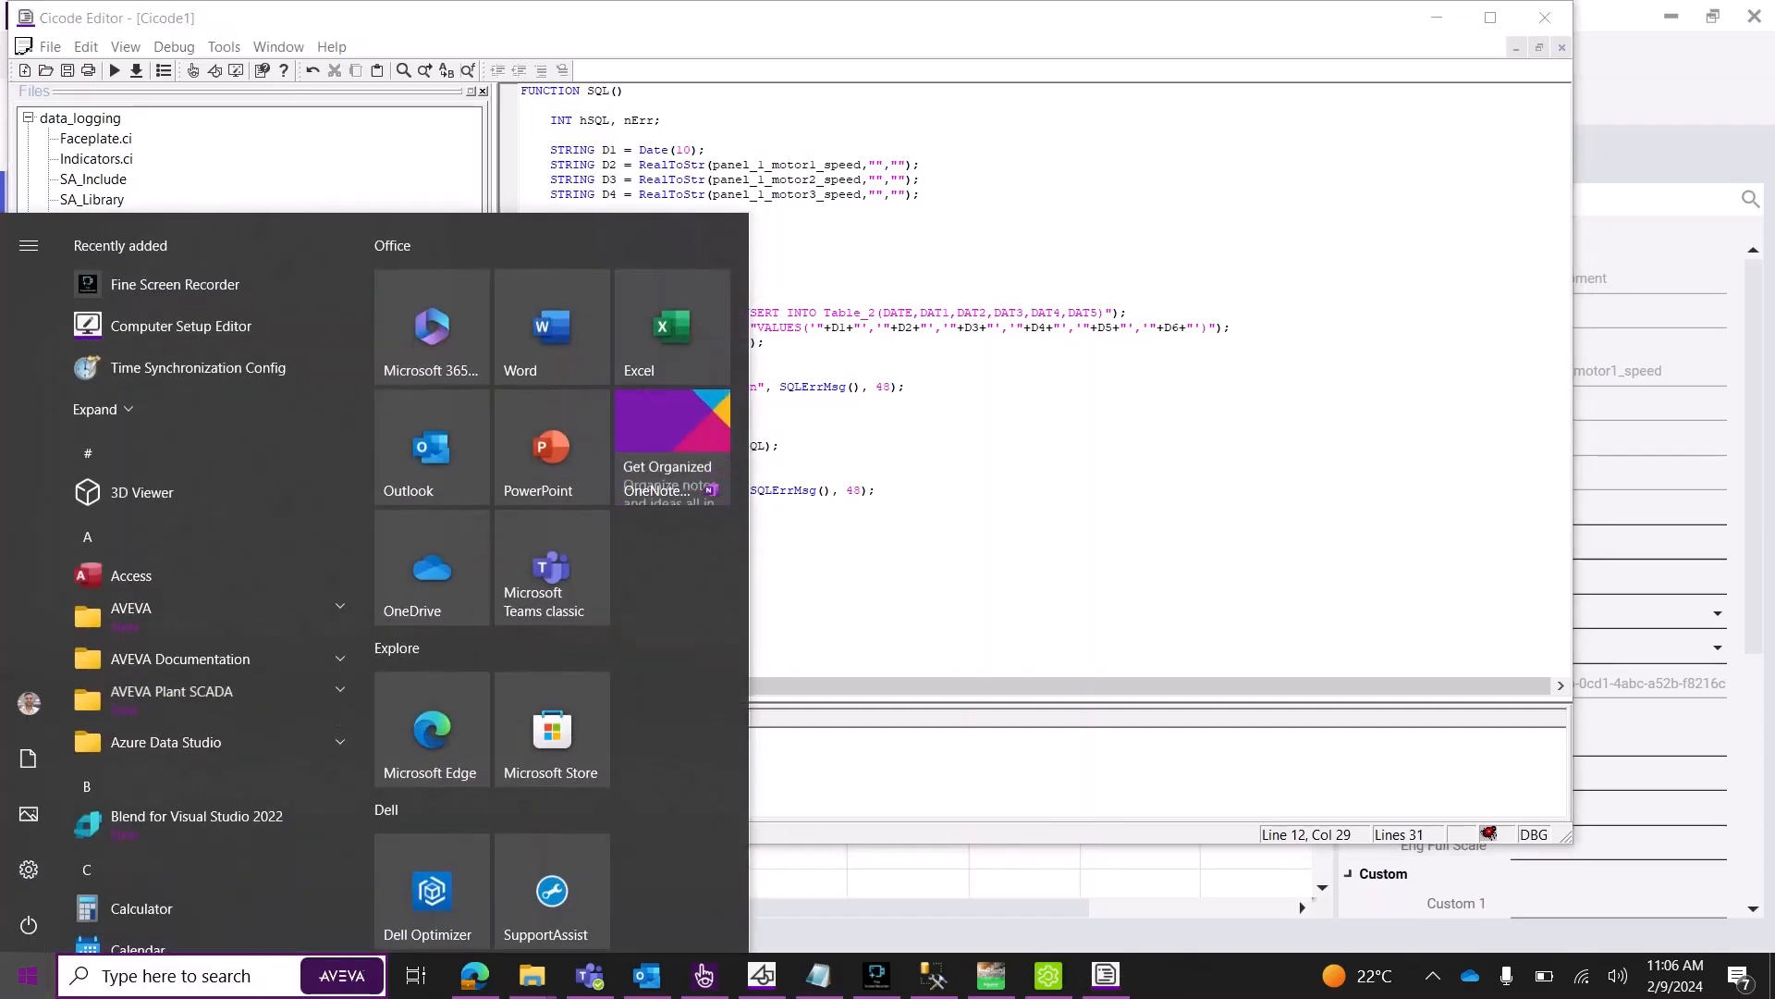
Add a new SQL Server user data source named test in the ODBC administrator.
text(odbc)
key(Return)
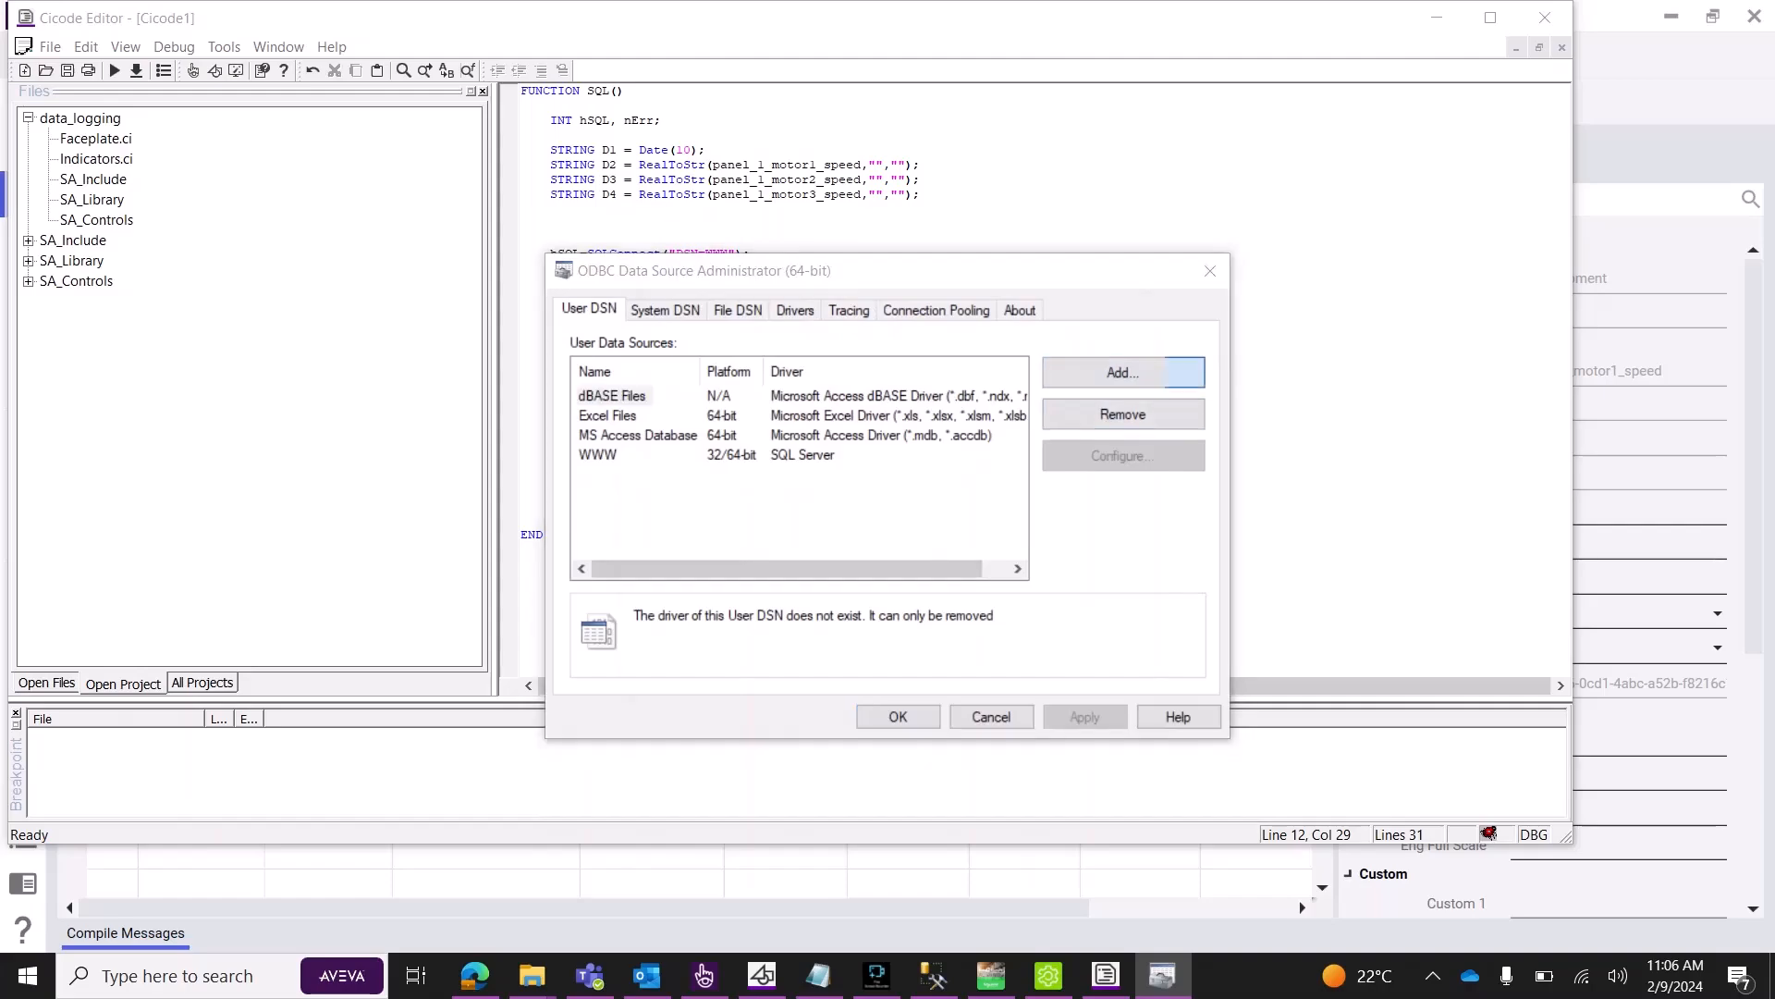
click(1123, 372)
click(848, 520)
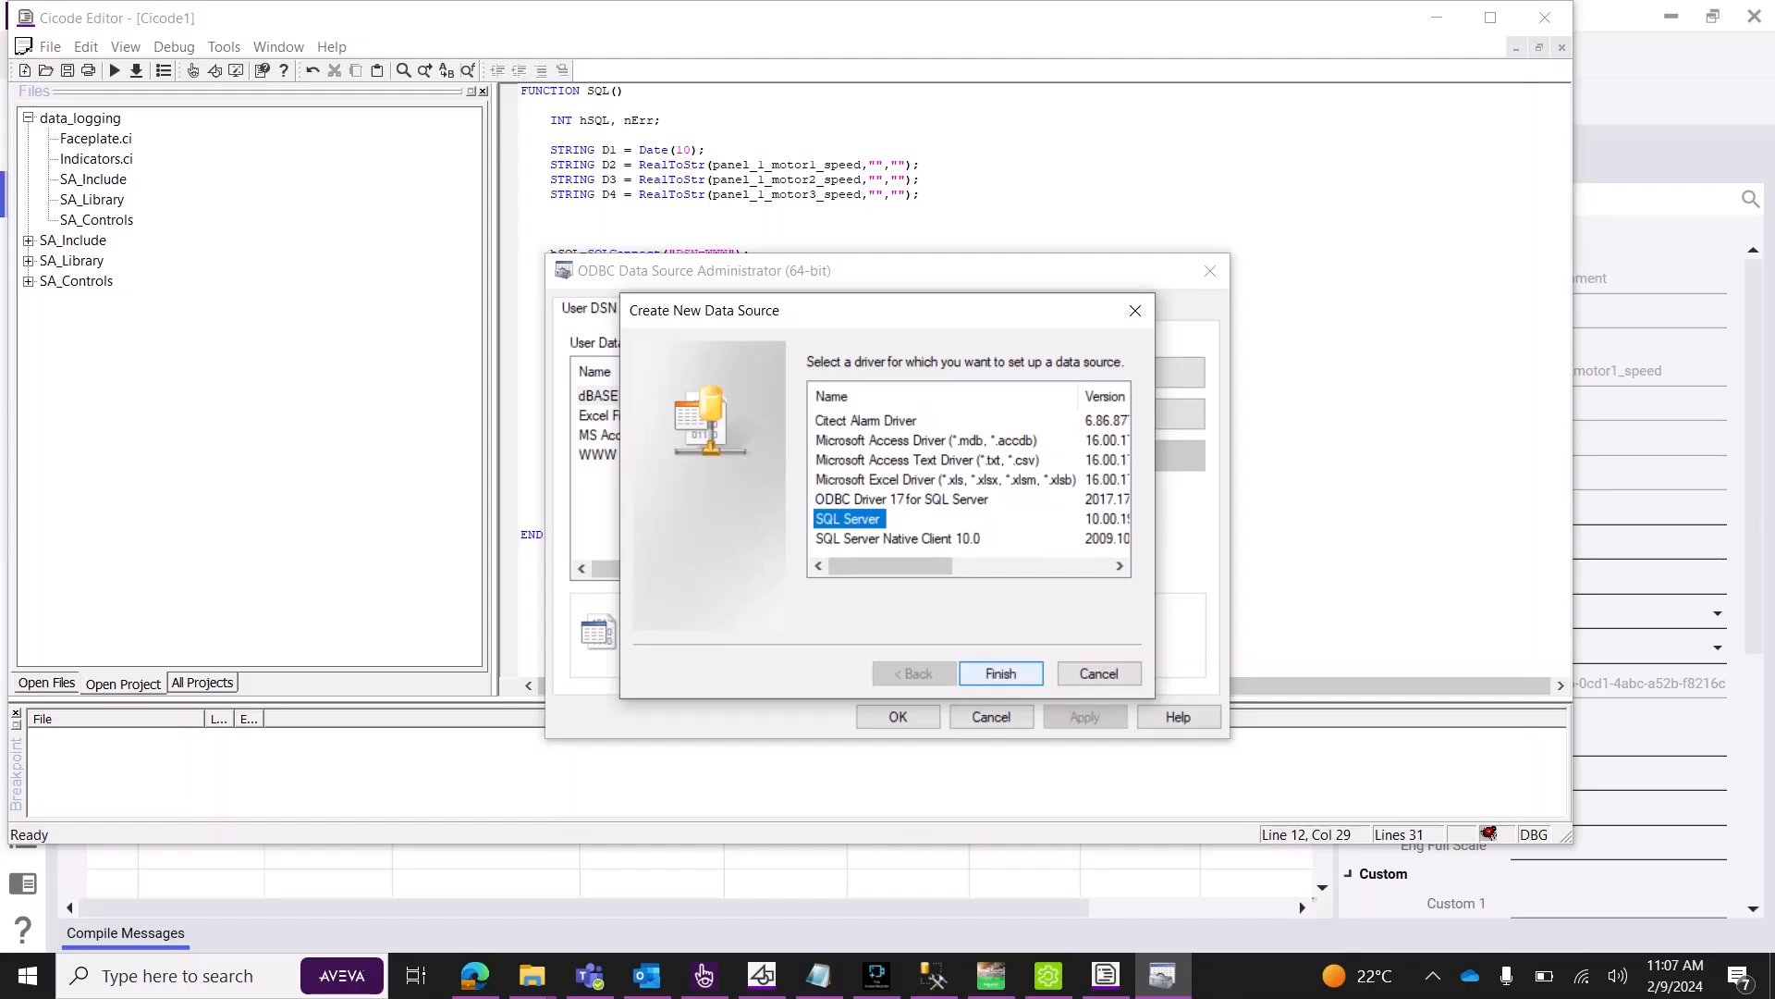
key(Return)
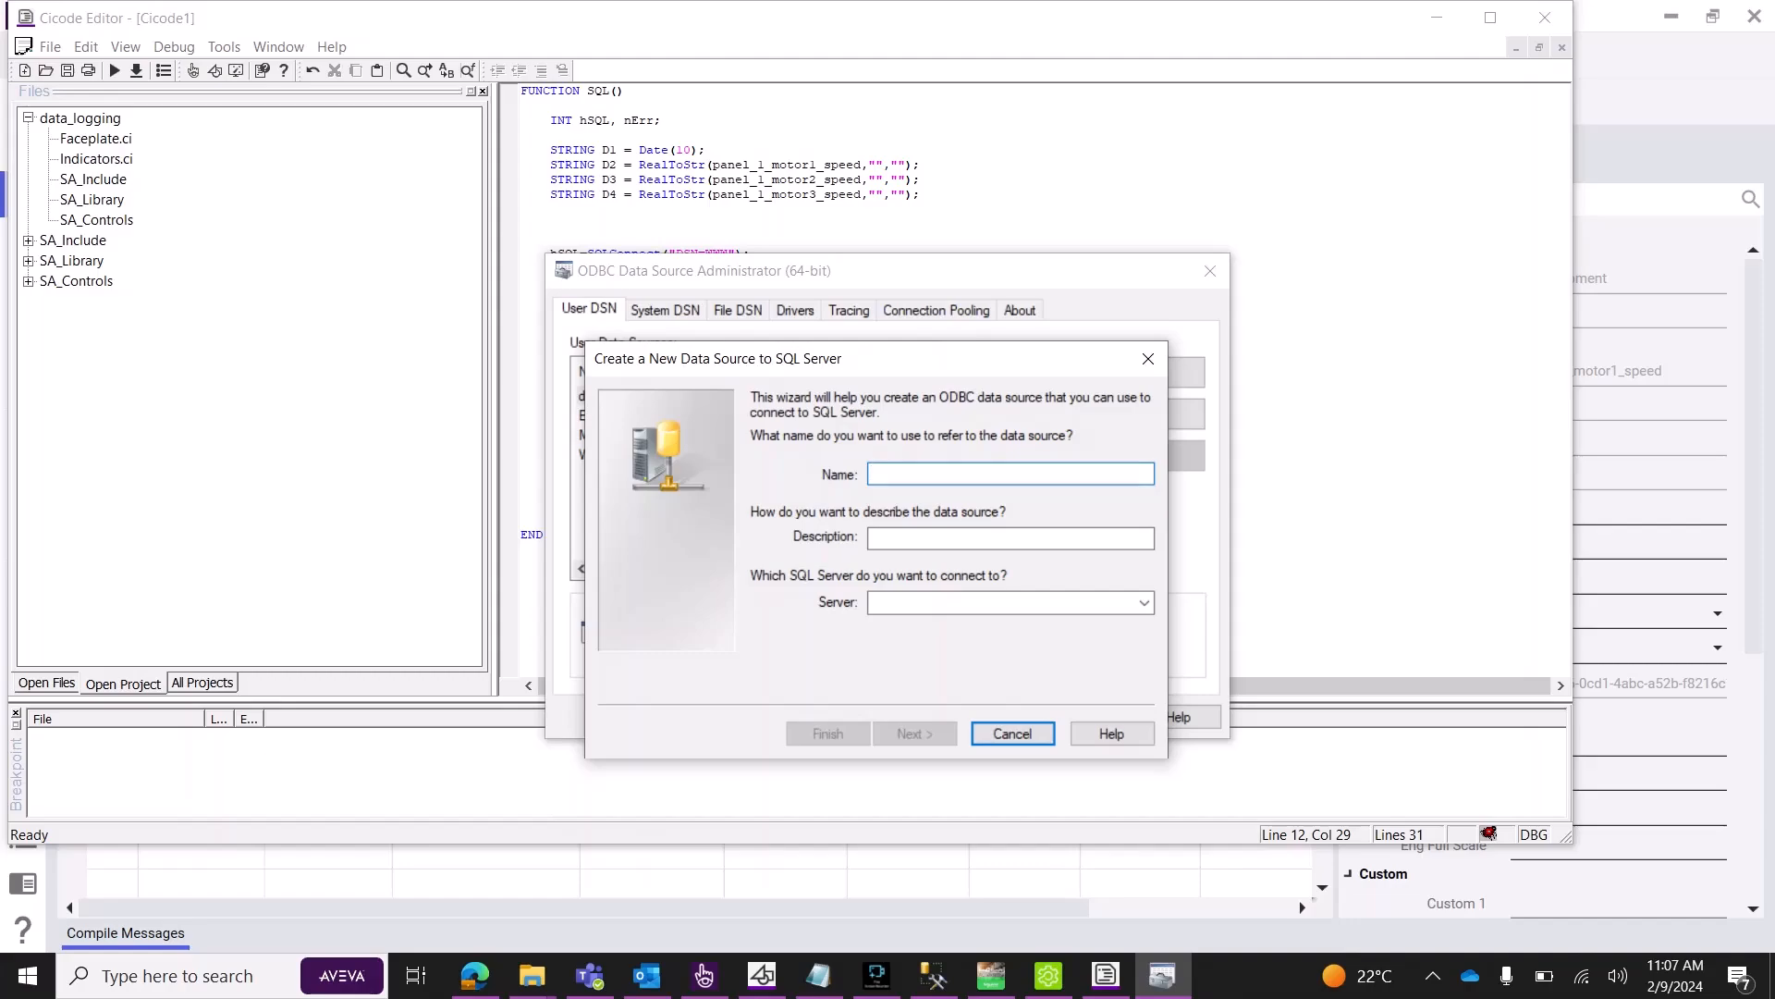
text(test)
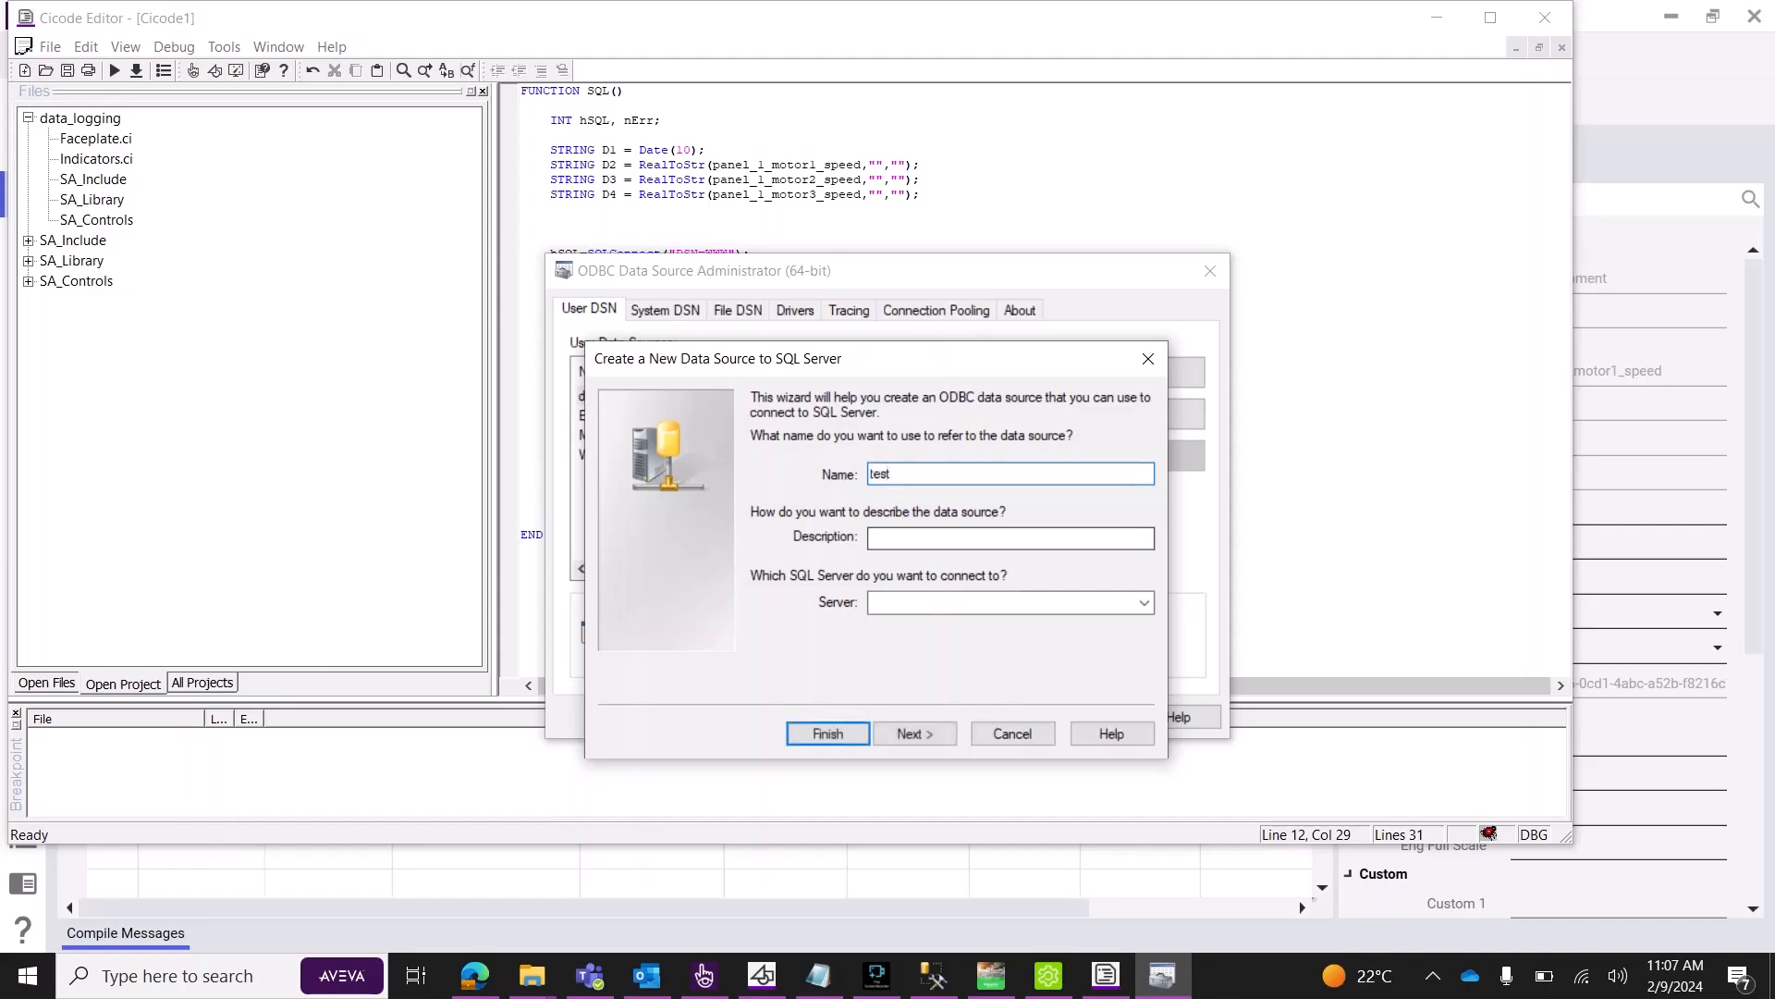
click(1003, 603)
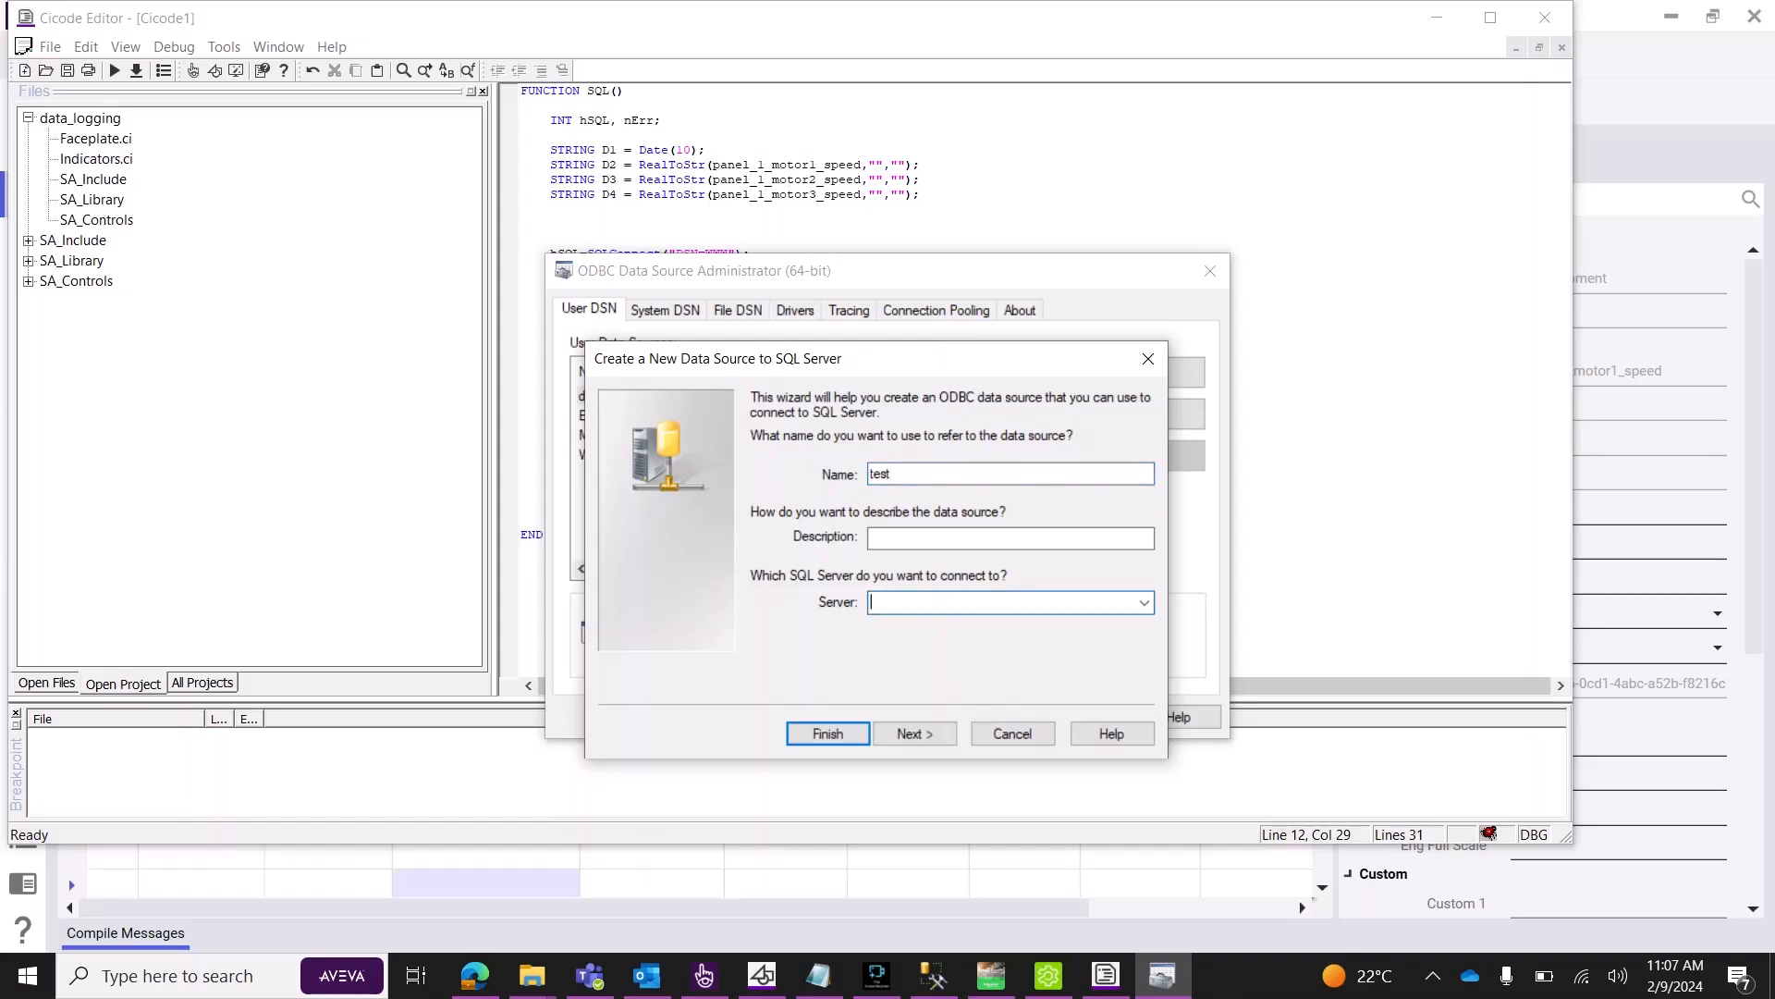
click(934, 976)
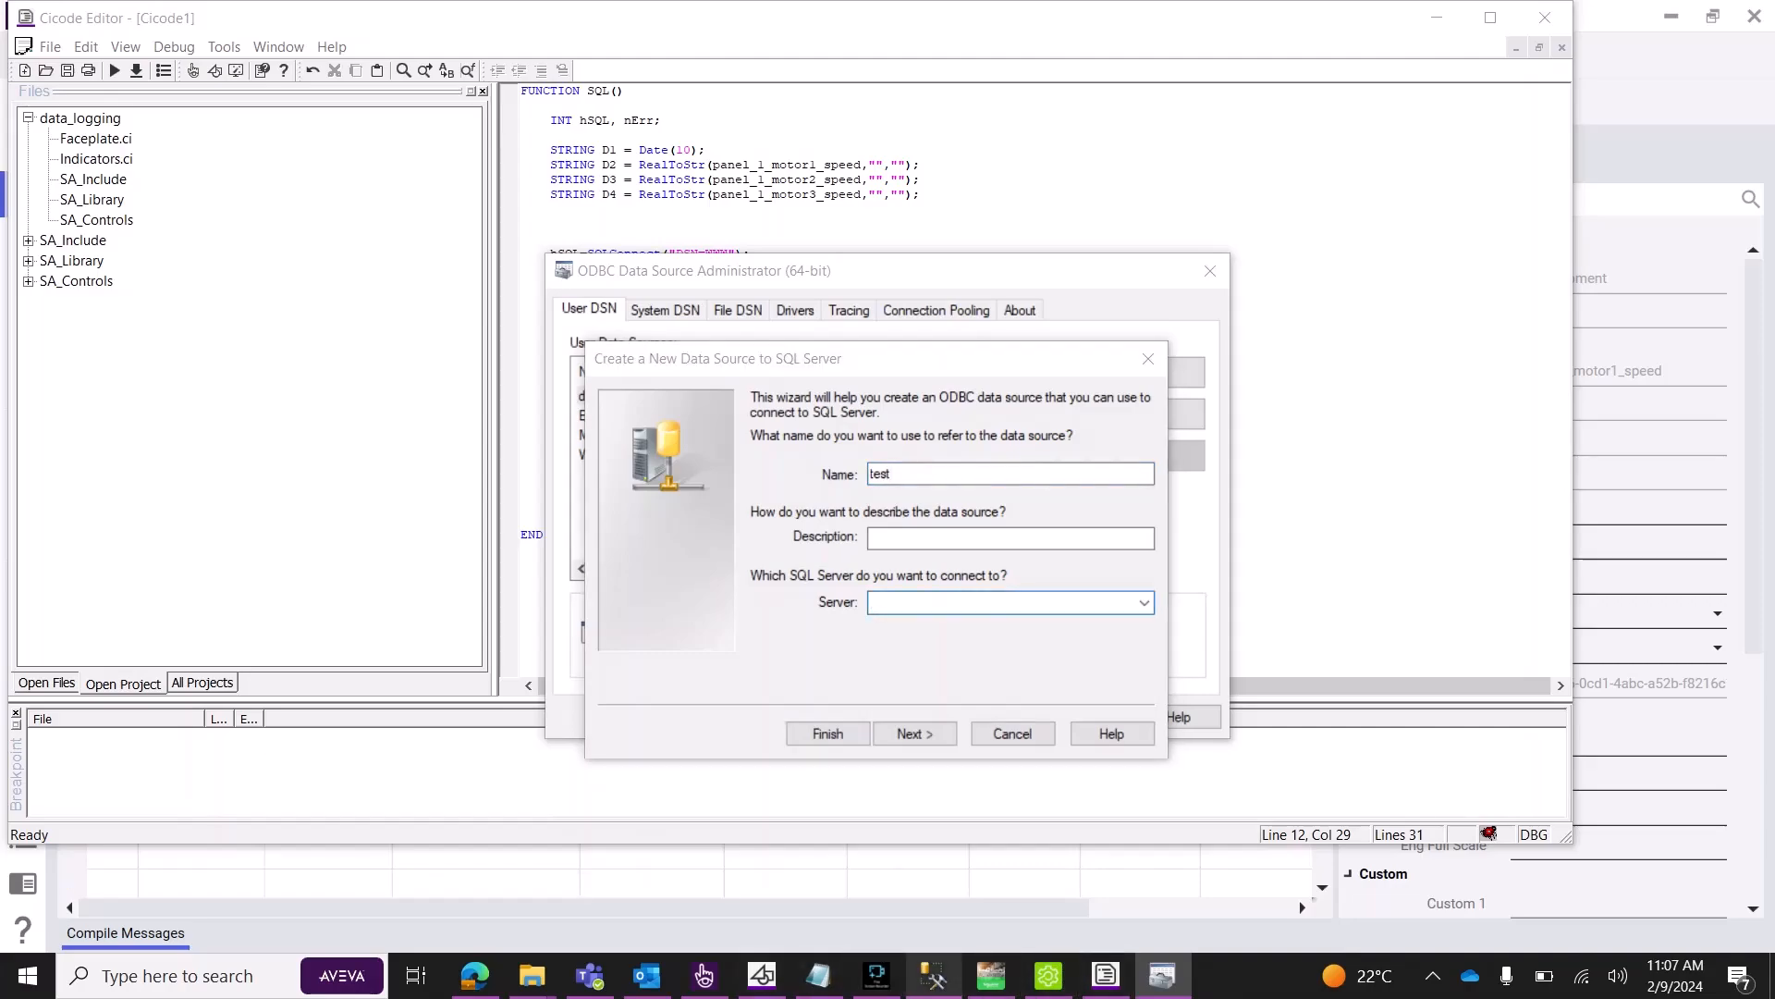
Copy the SQLEXPRESS instance name from the server's Properties dialog, then close it.
right_click(200, 245)
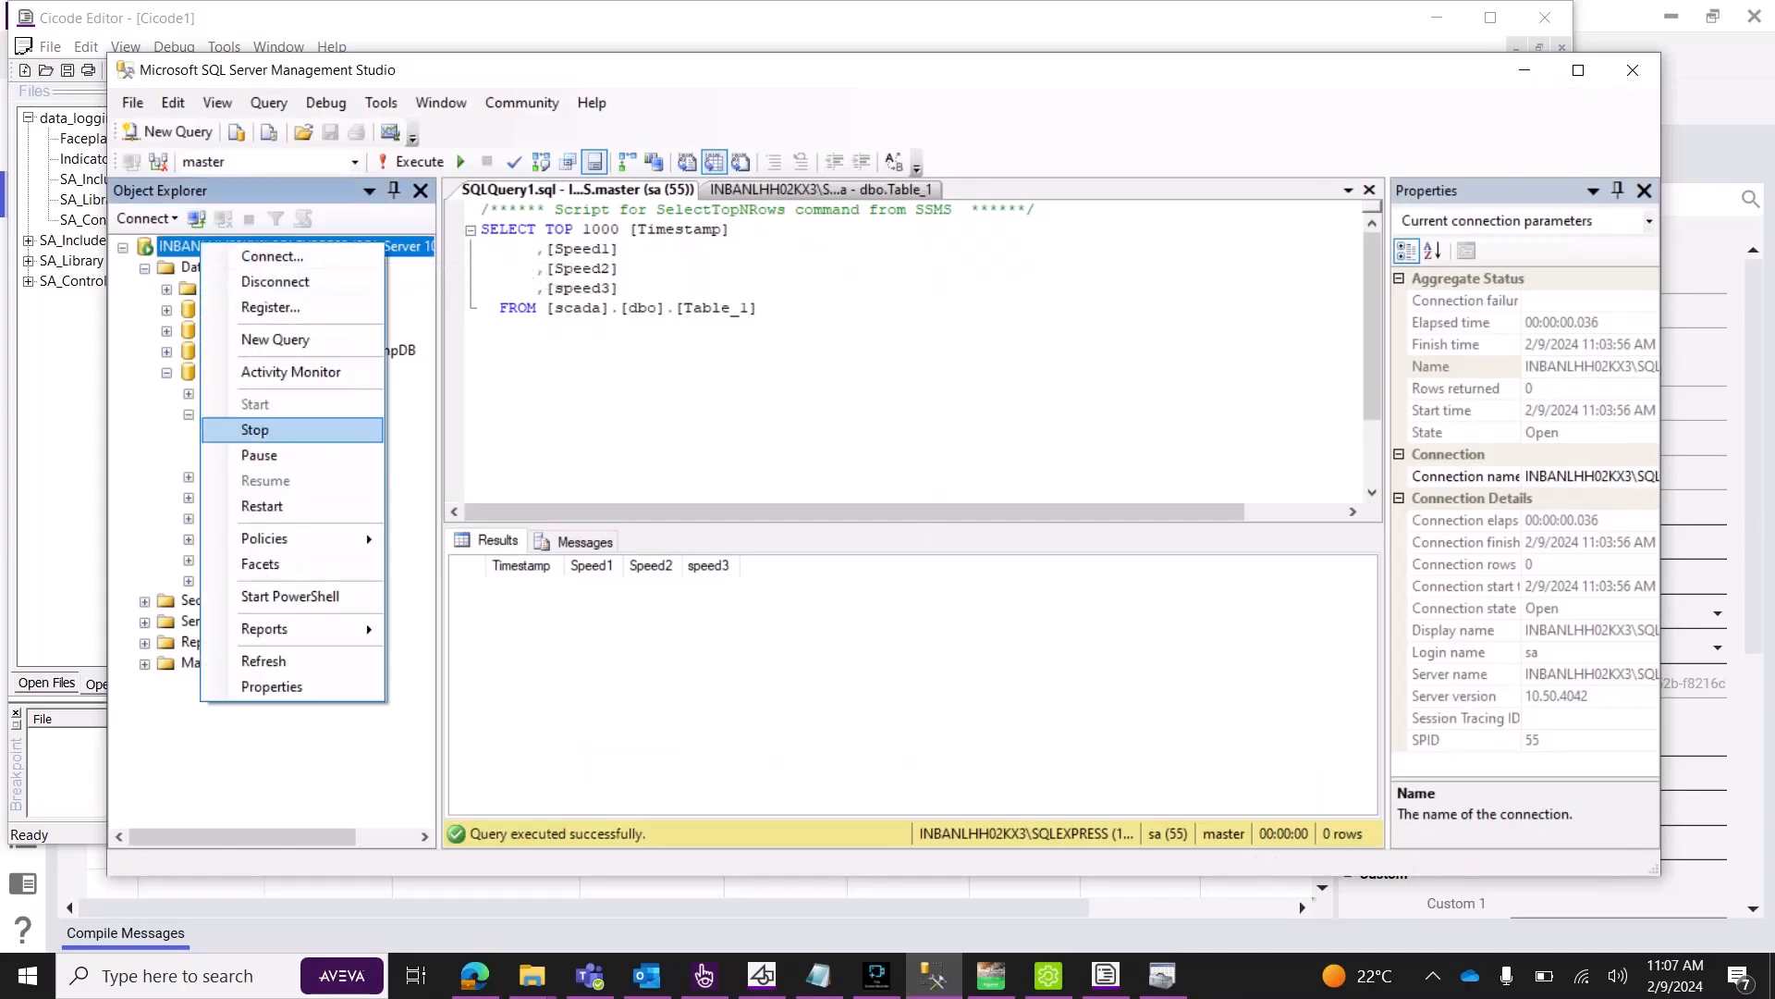
click(272, 686)
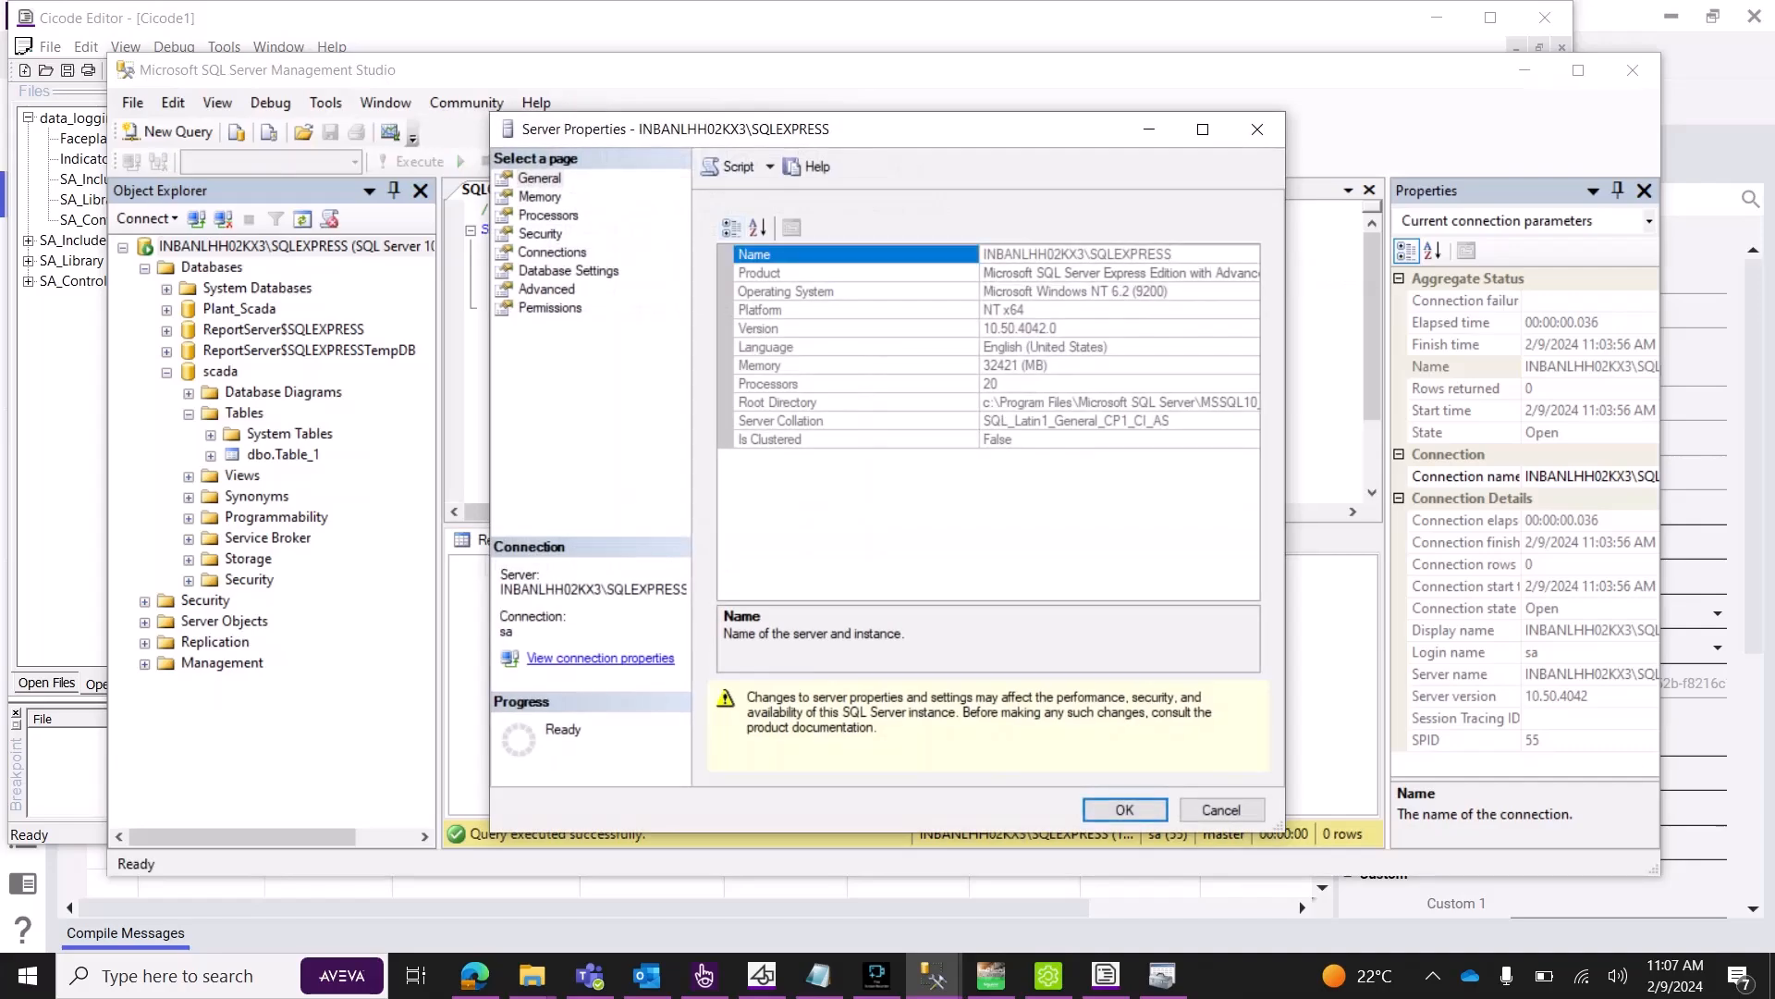
drag(1174, 254, 982, 254)
key(ctrl+c)
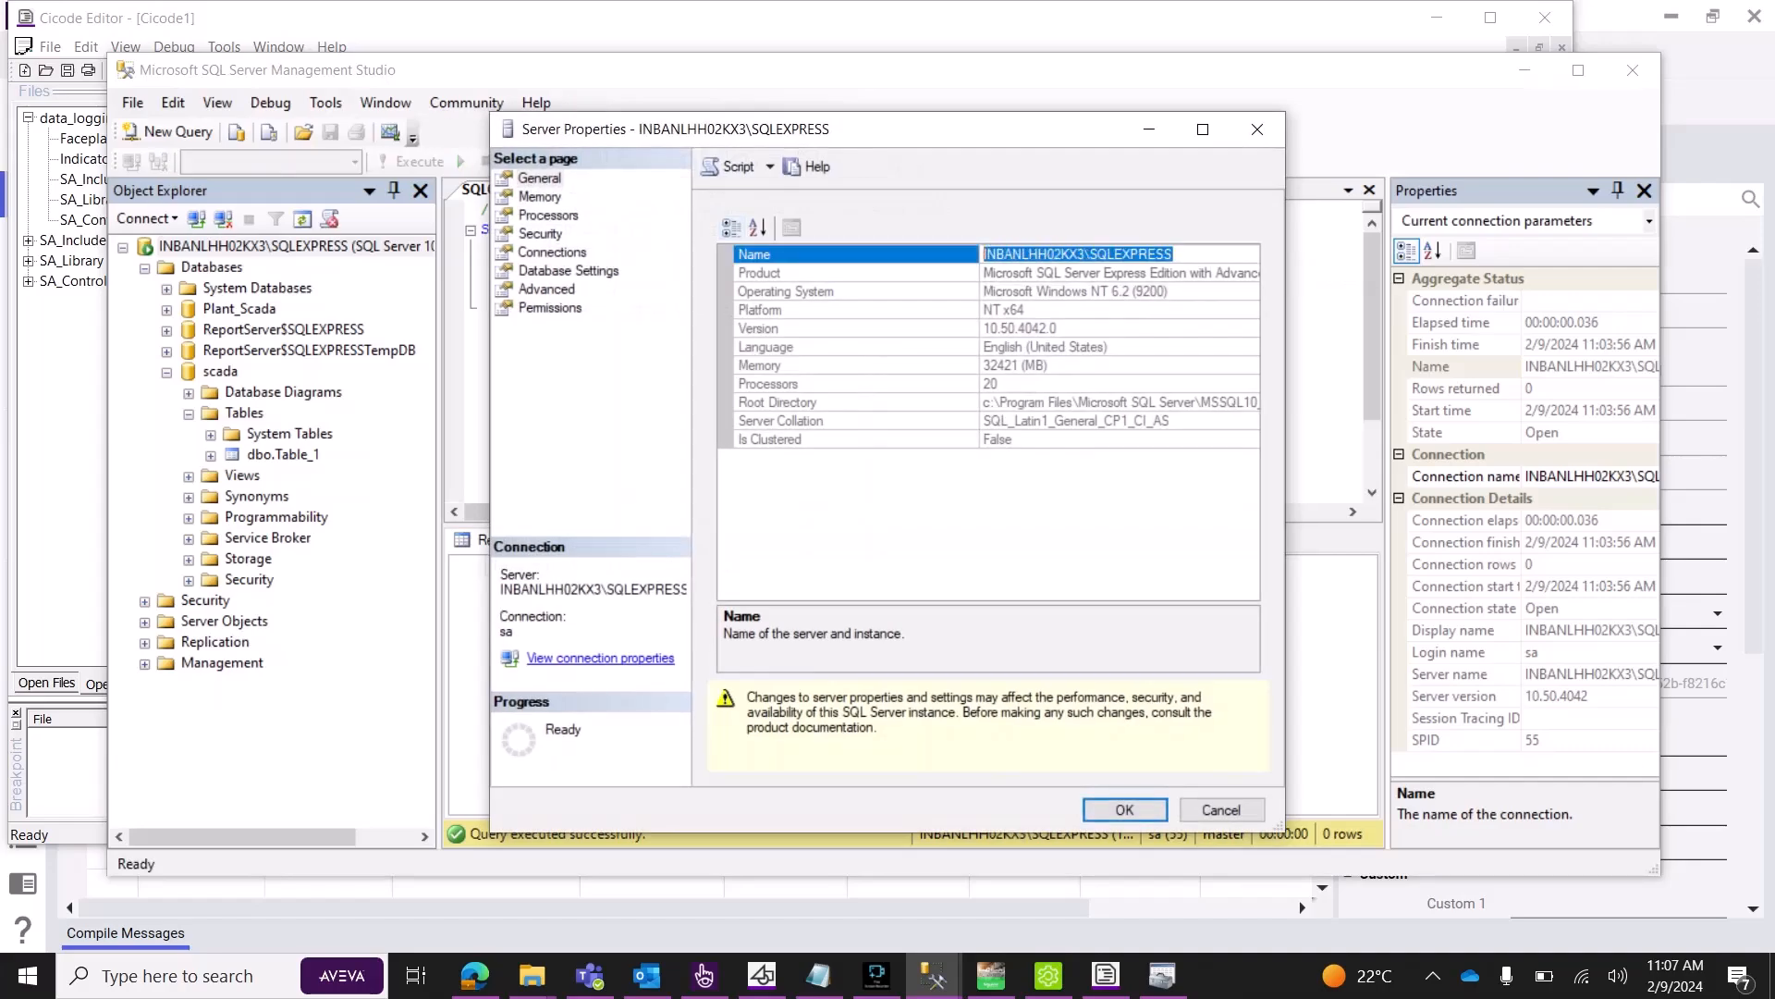
click(1257, 129)
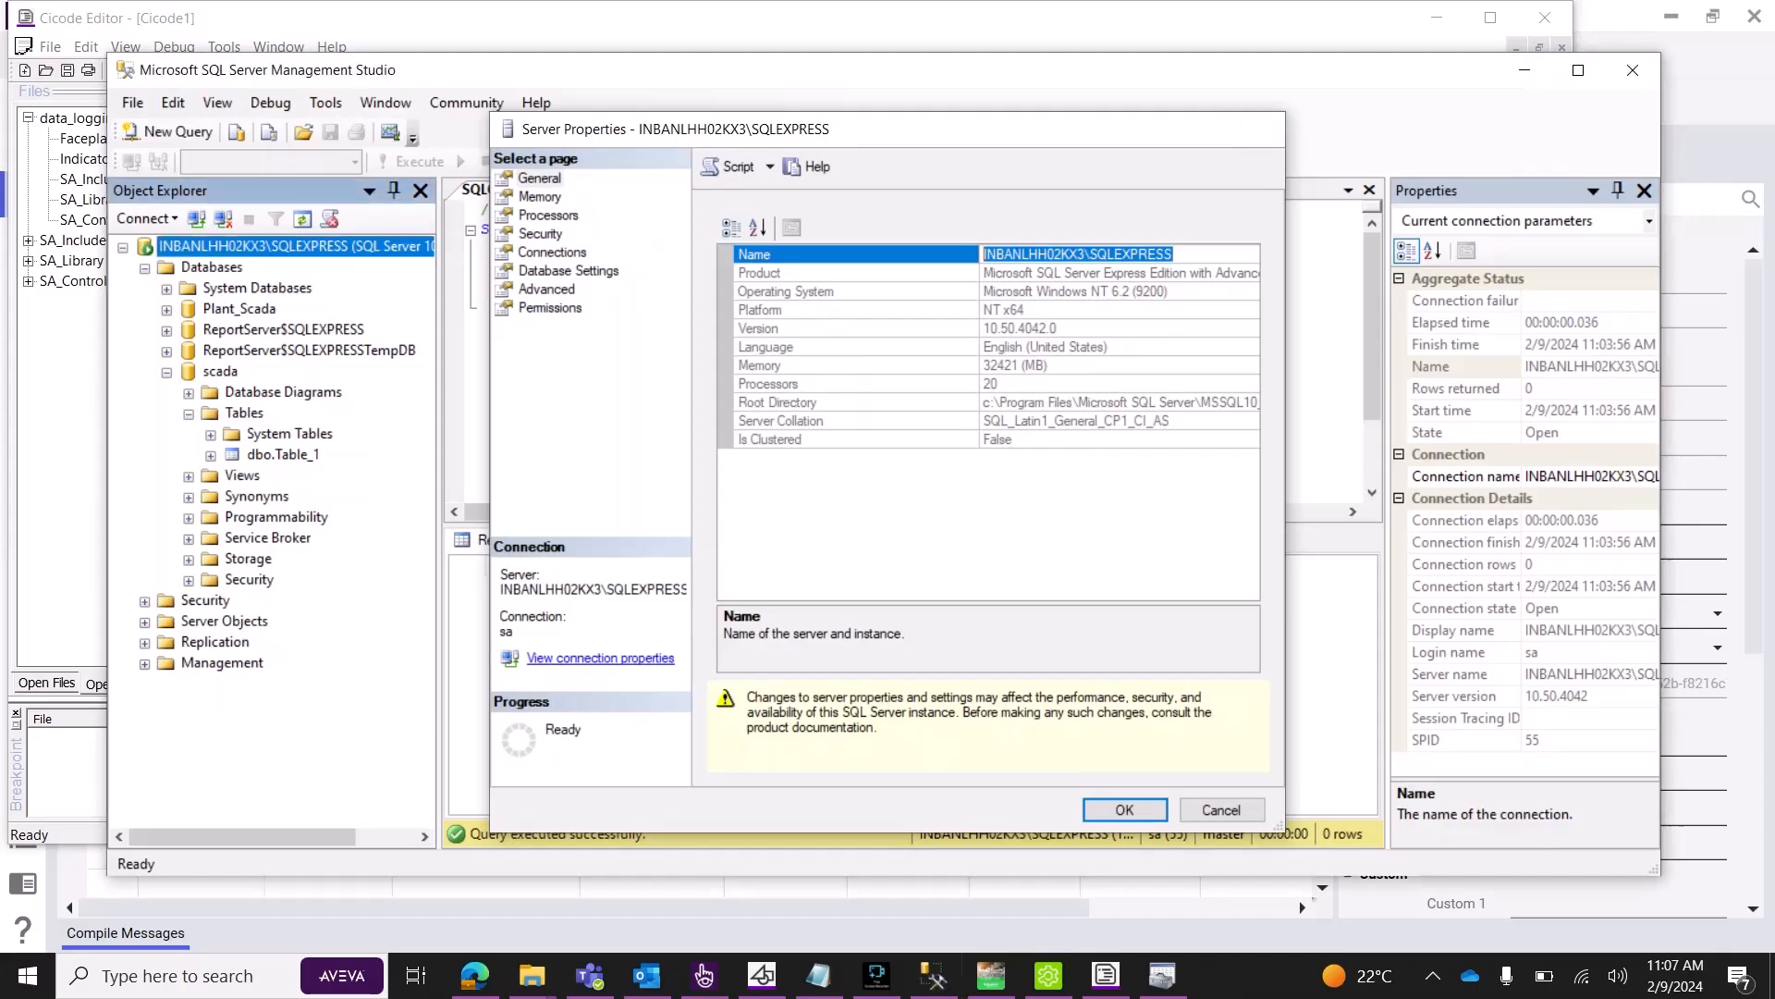
Point the test DSN at the copied server using SQL Server login sa and its password.
click(1162, 976)
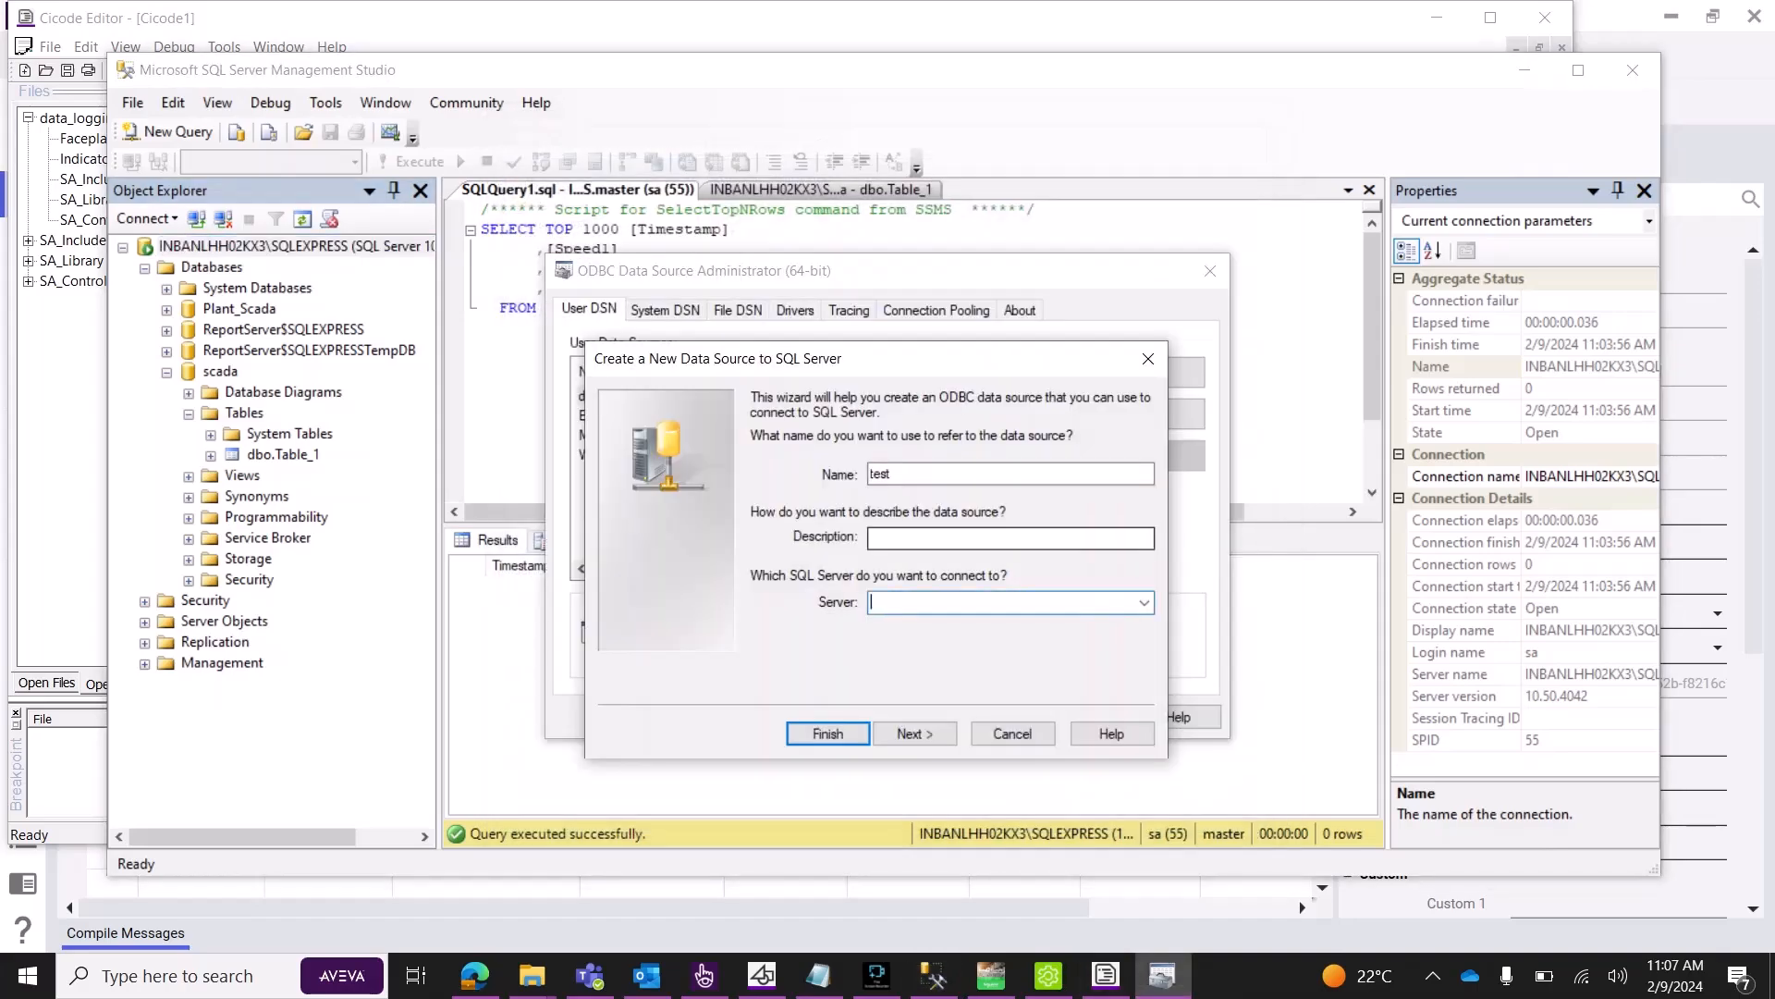
key(ctrl+v)
click(915, 734)
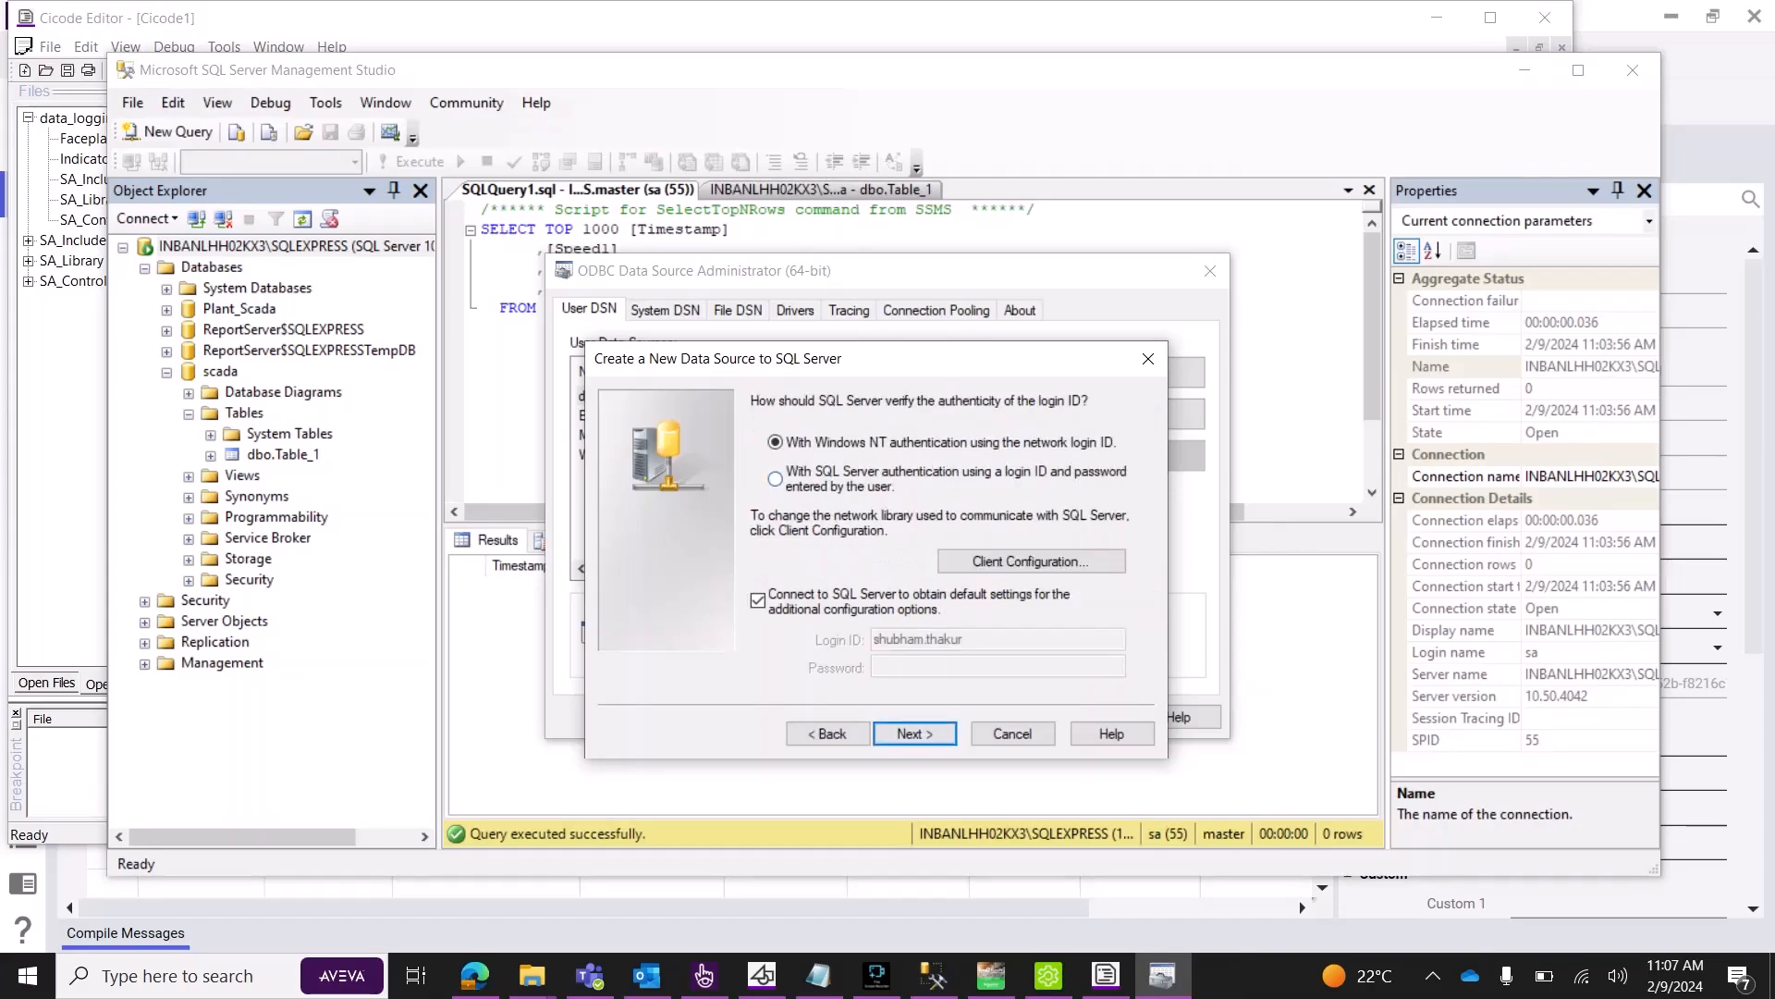
click(775, 479)
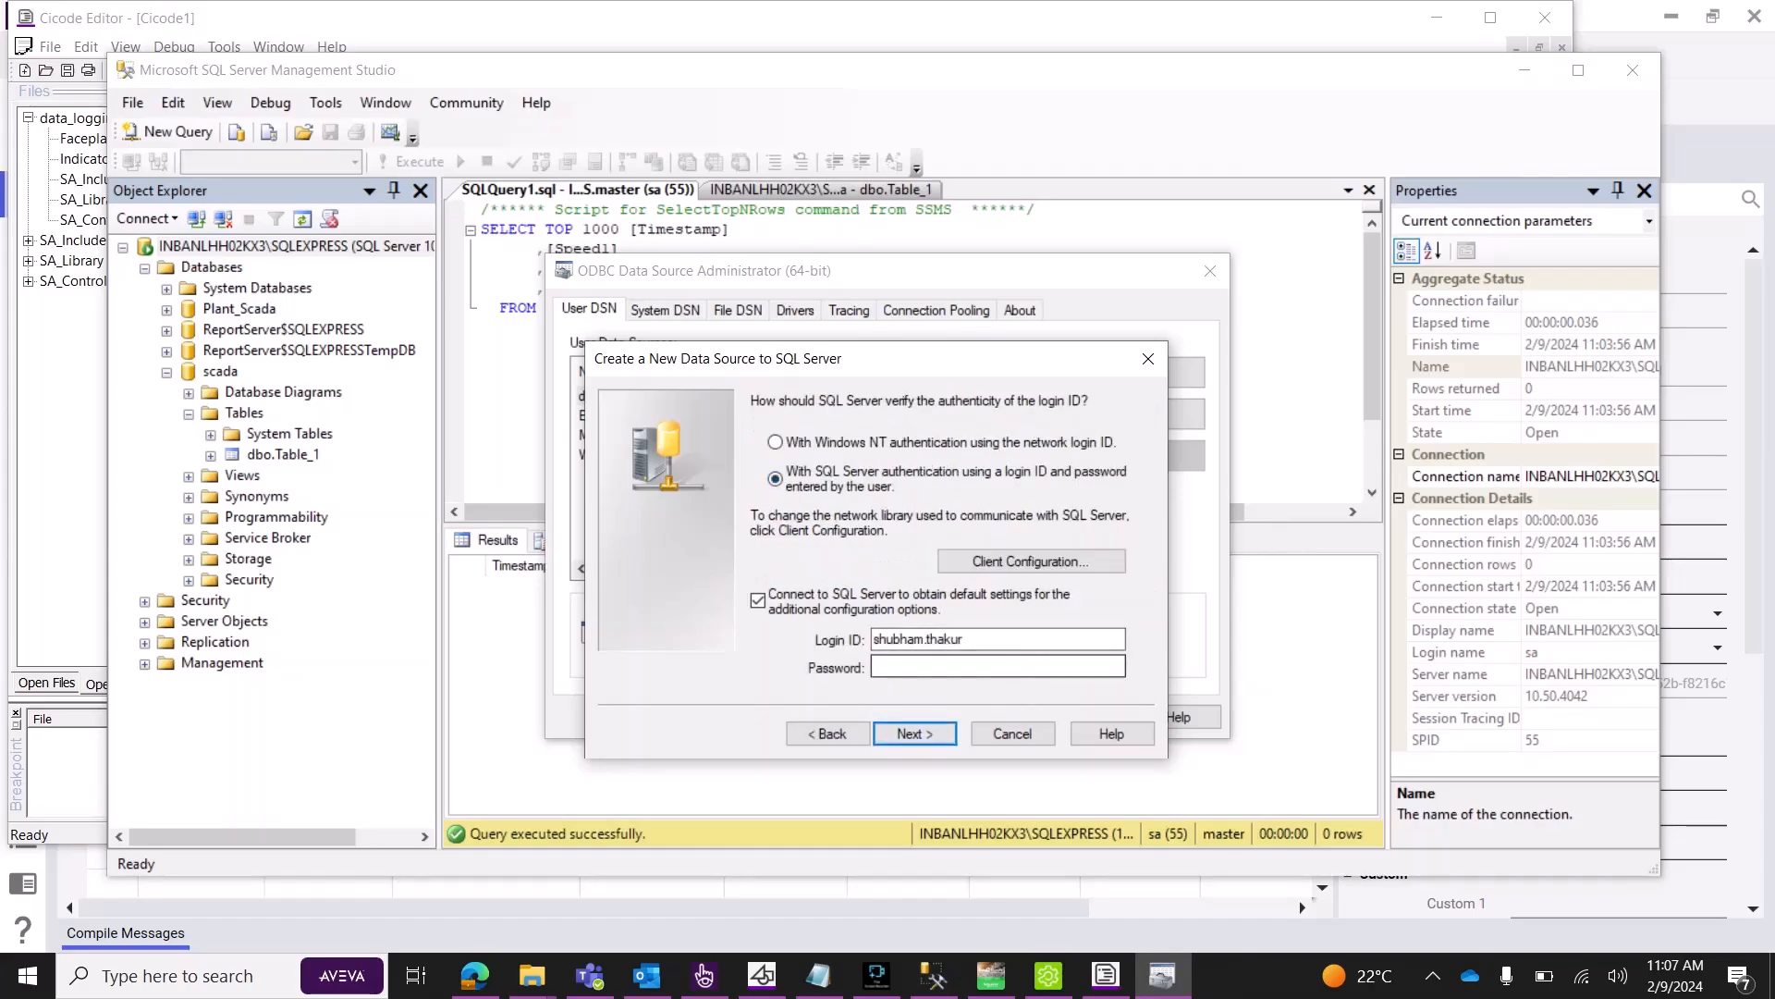
drag(974, 640, 872, 640)
text(sa)
key(Tab)
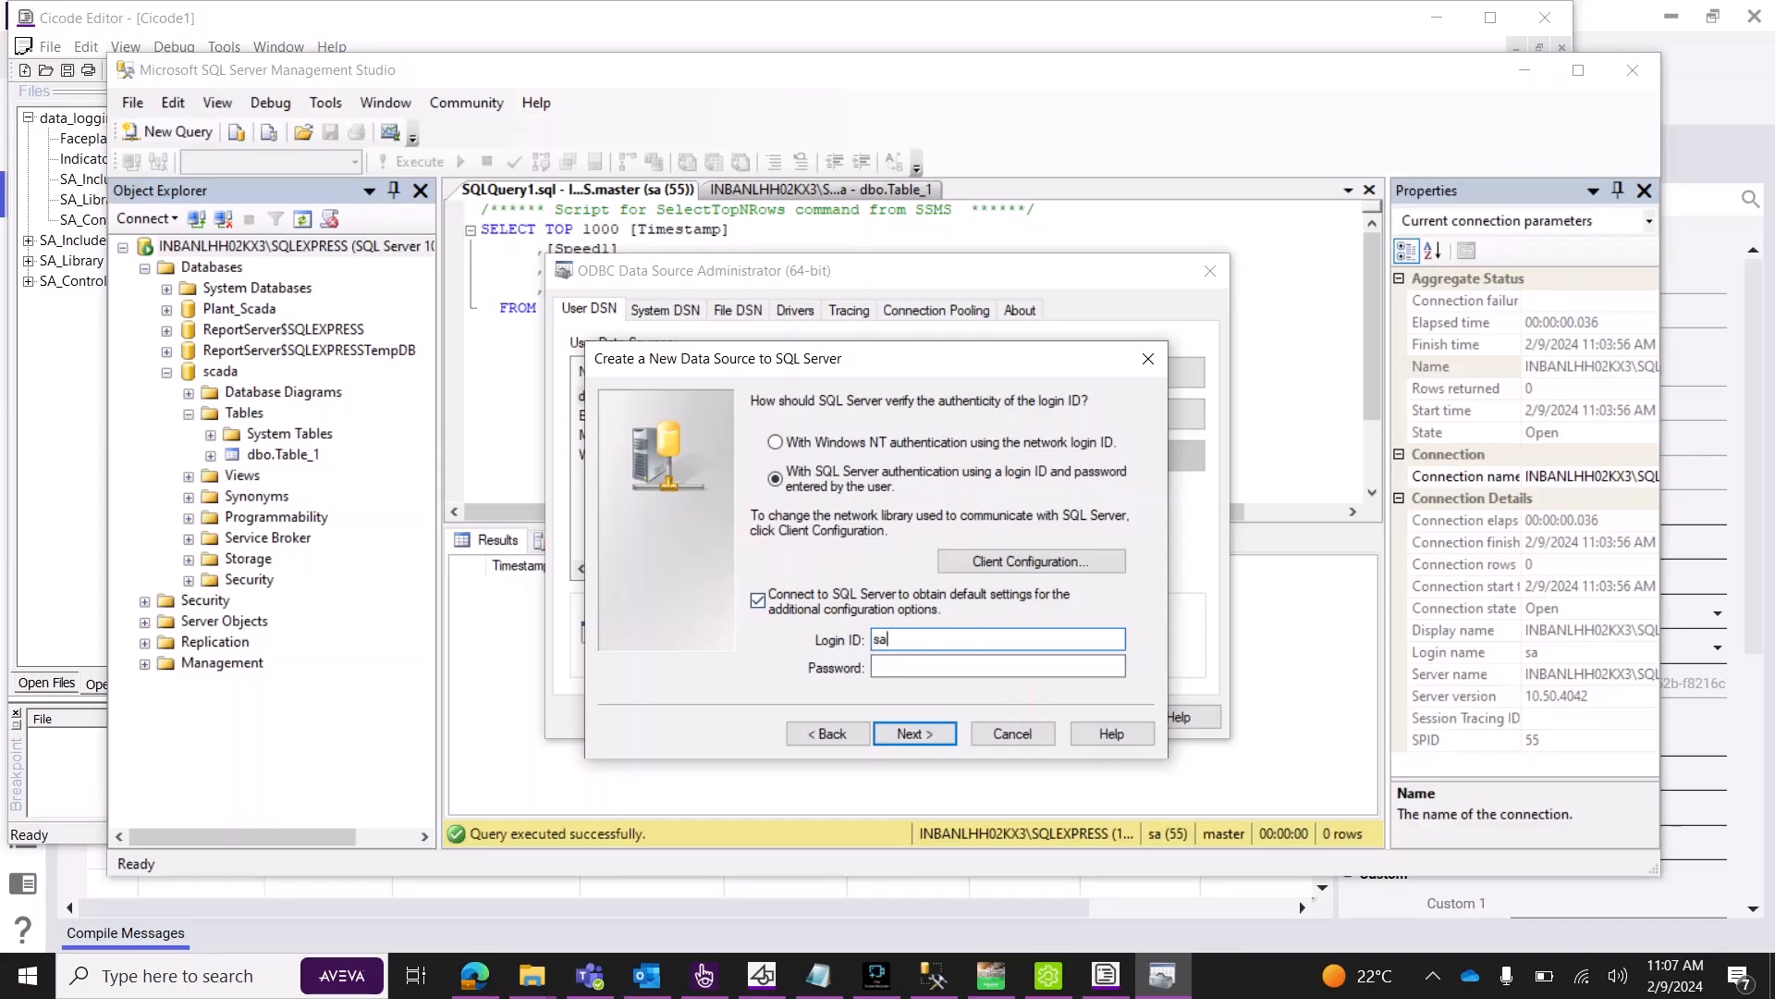
text(********)
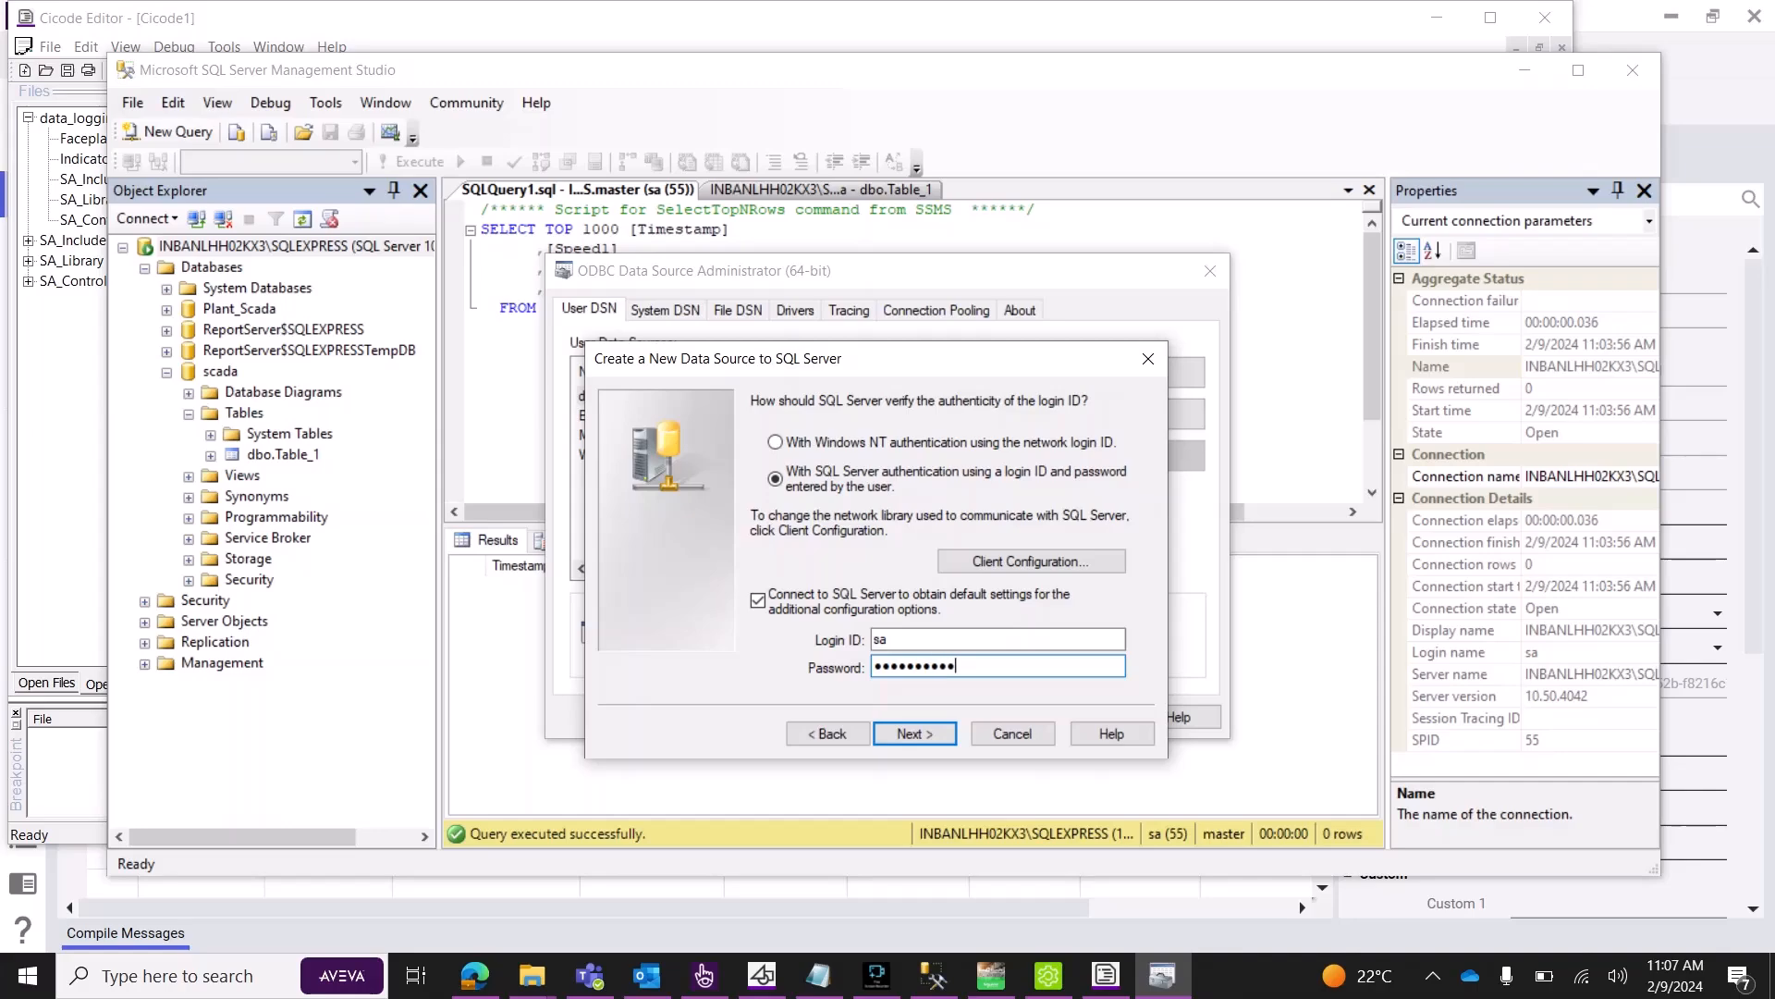
key(Return)
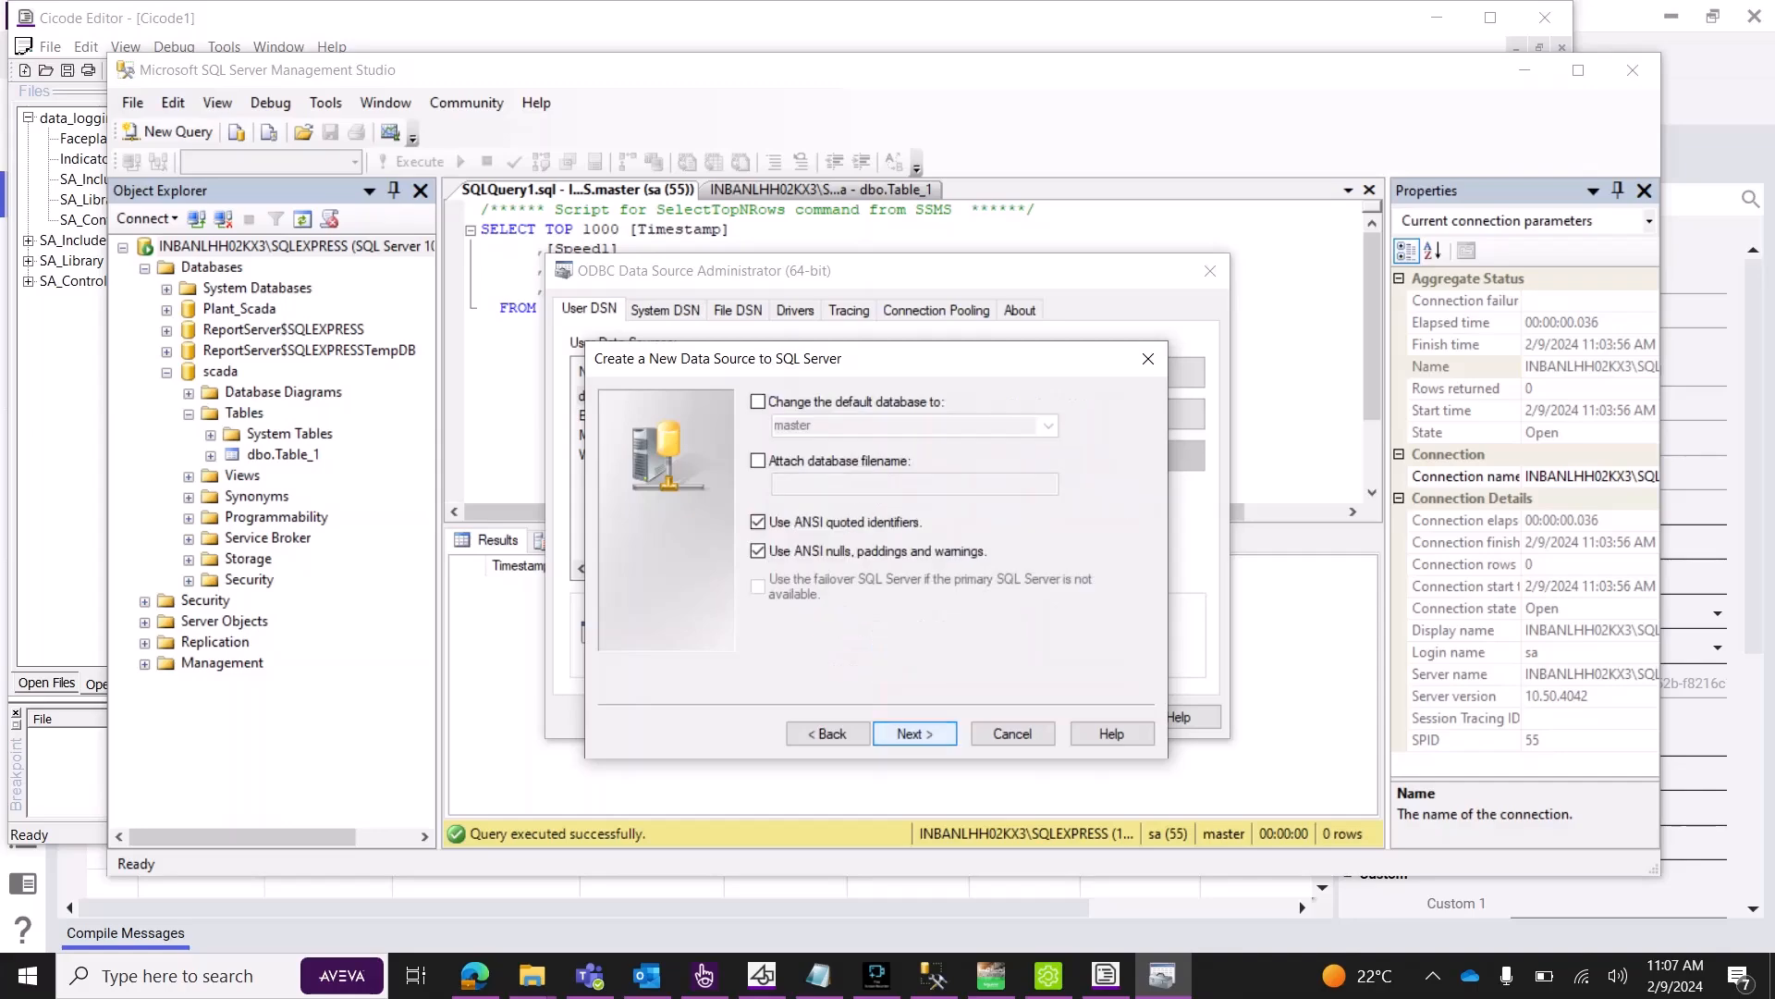
Make scada the default database, pass the connection test, and finish the test DSN.
click(758, 402)
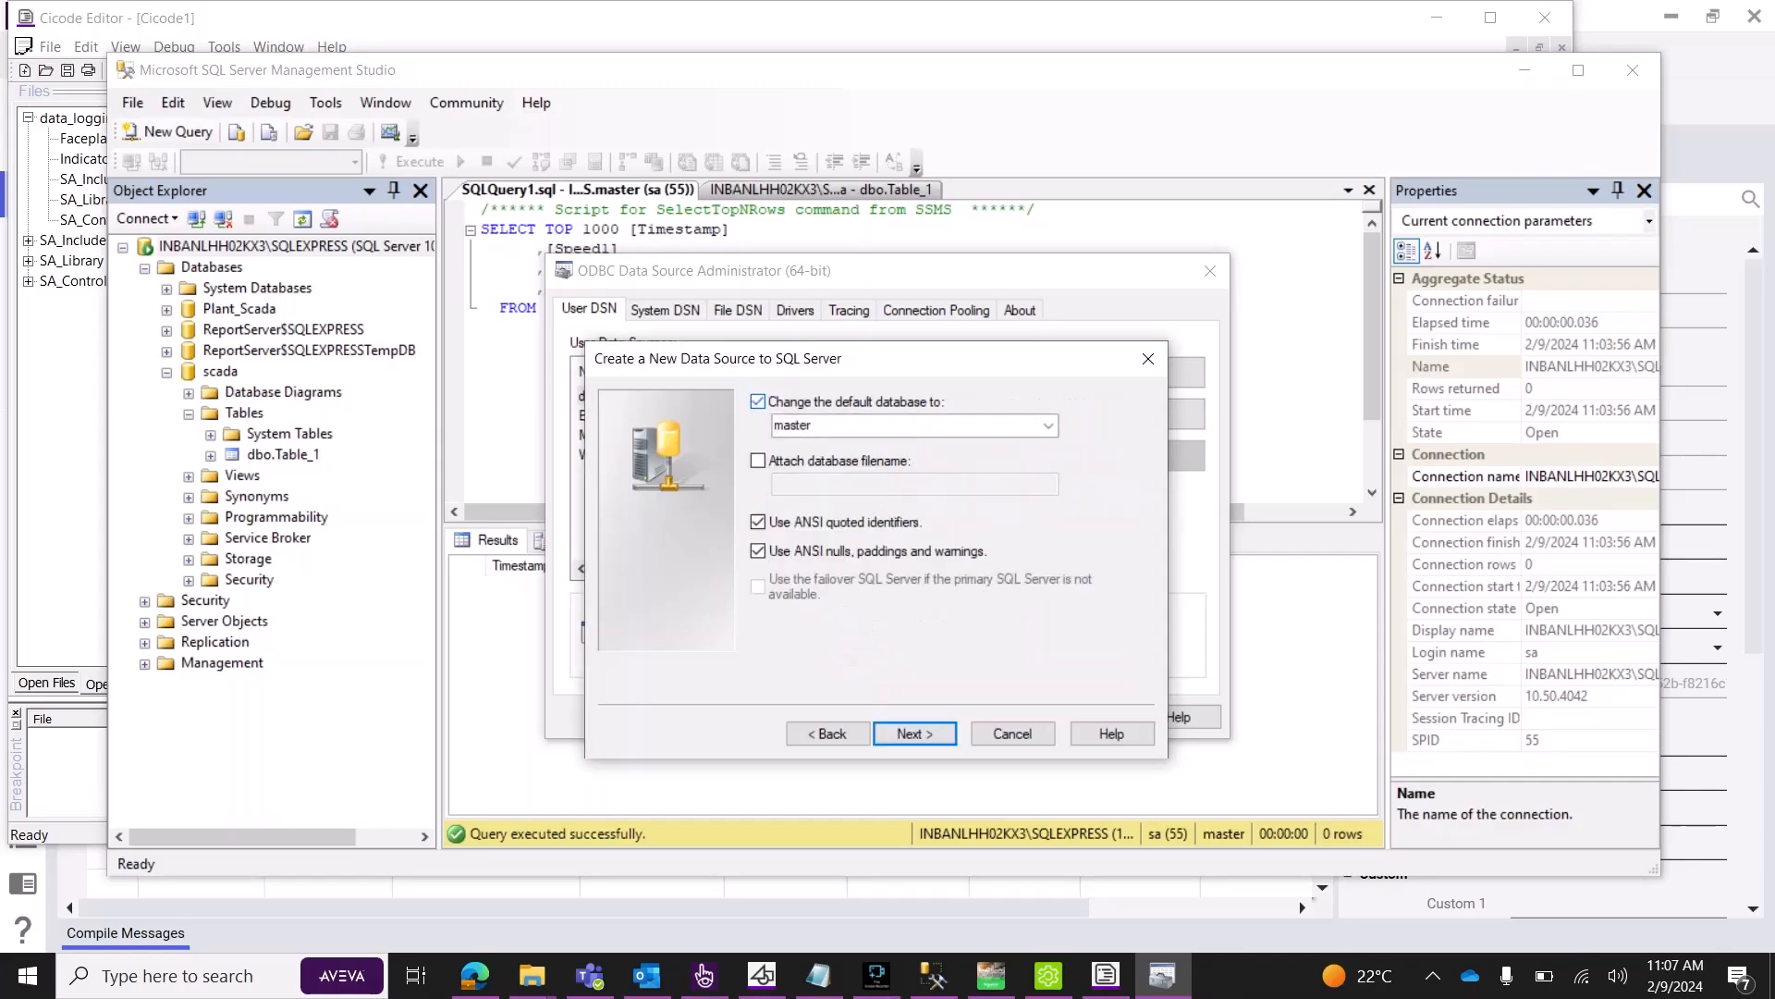
key(Tab)
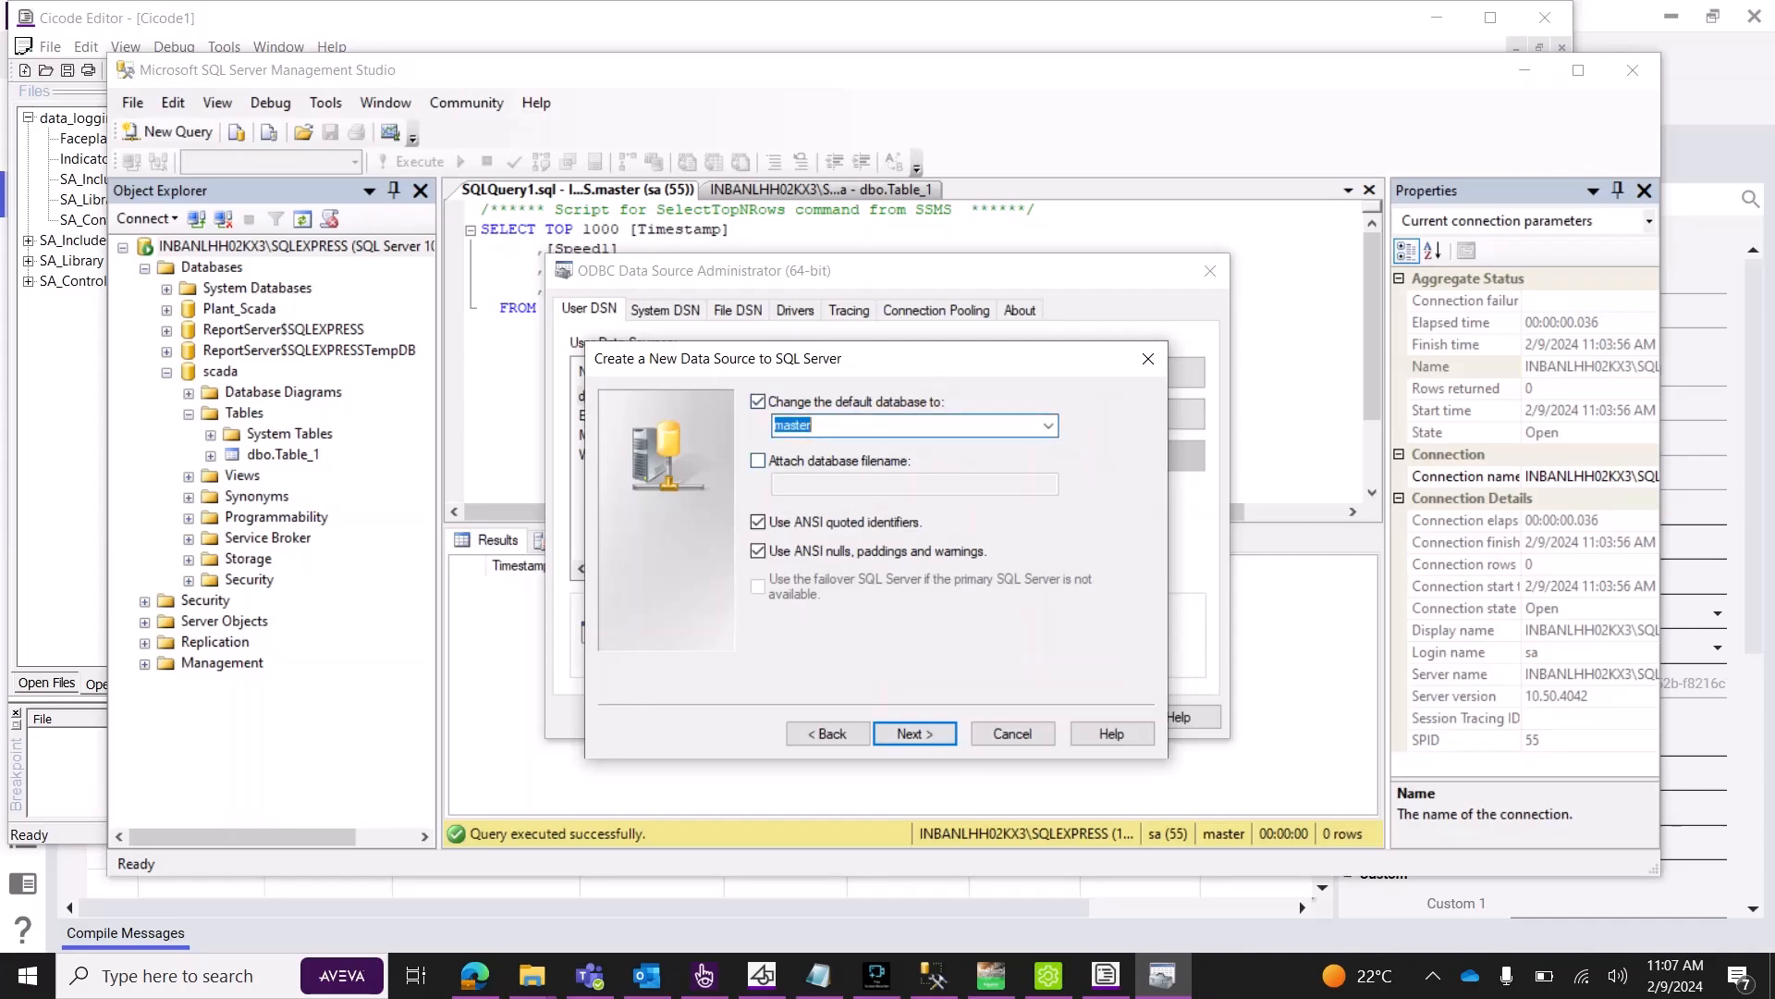
click(1047, 425)
click(934, 536)
click(915, 733)
click(915, 733)
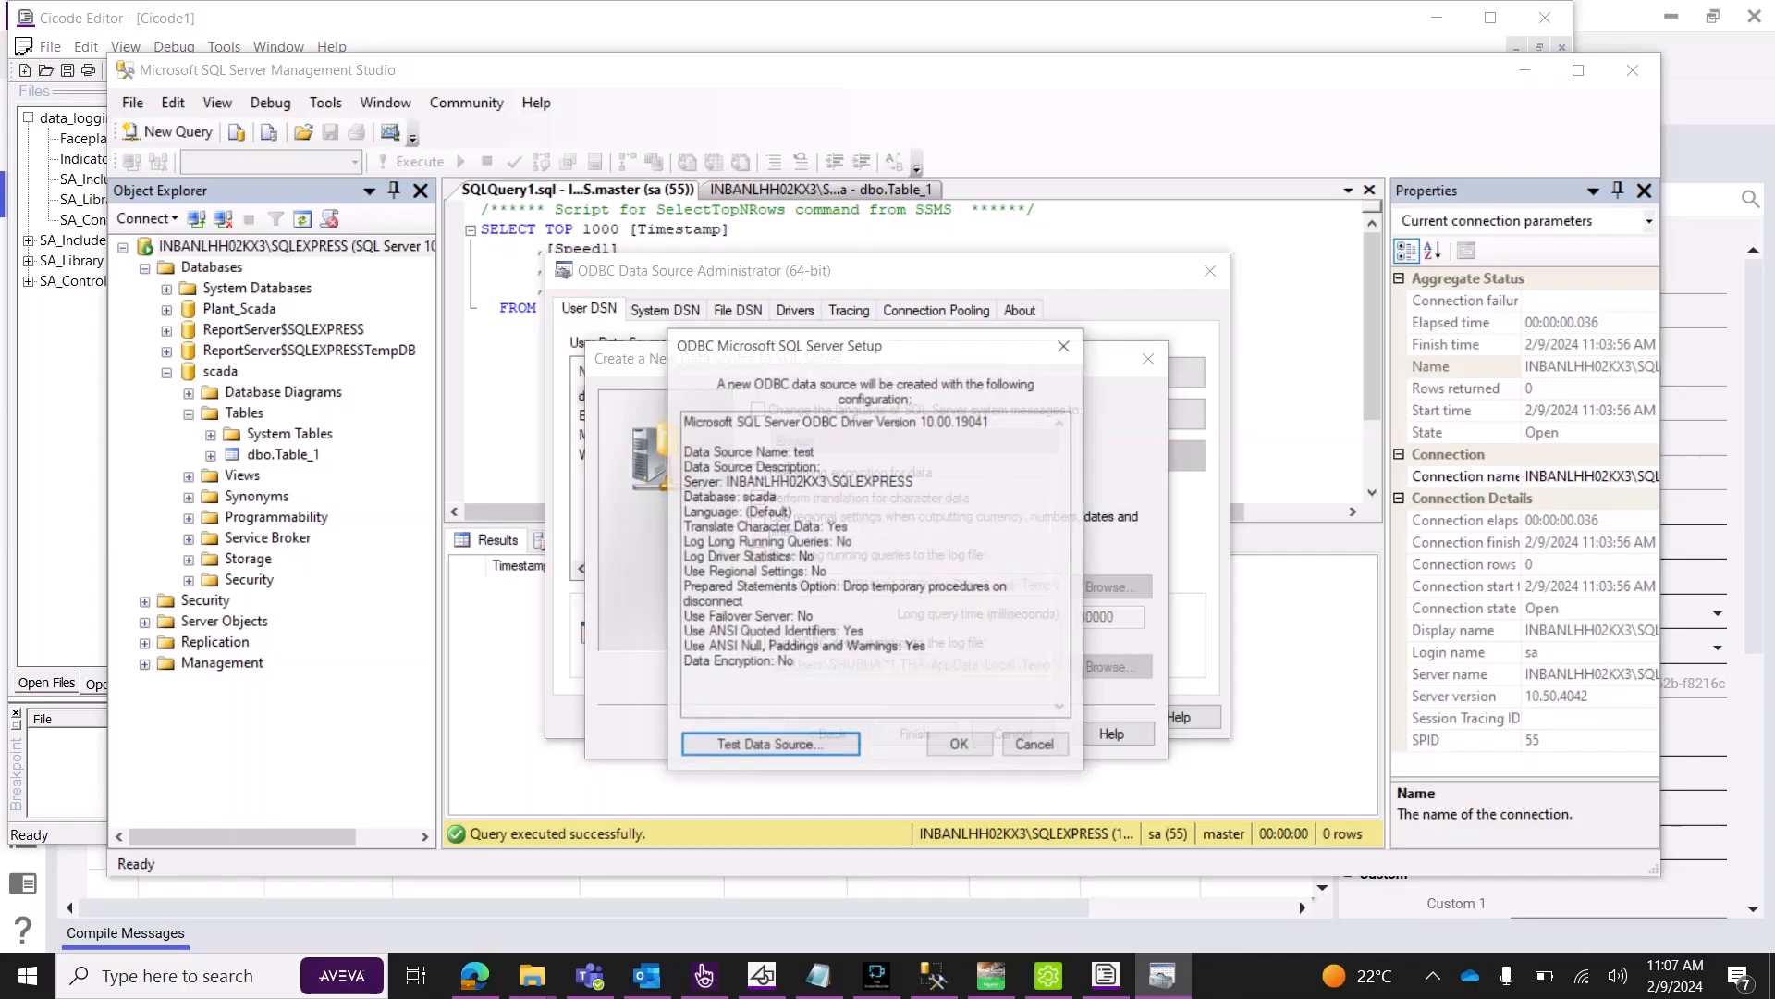
click(771, 746)
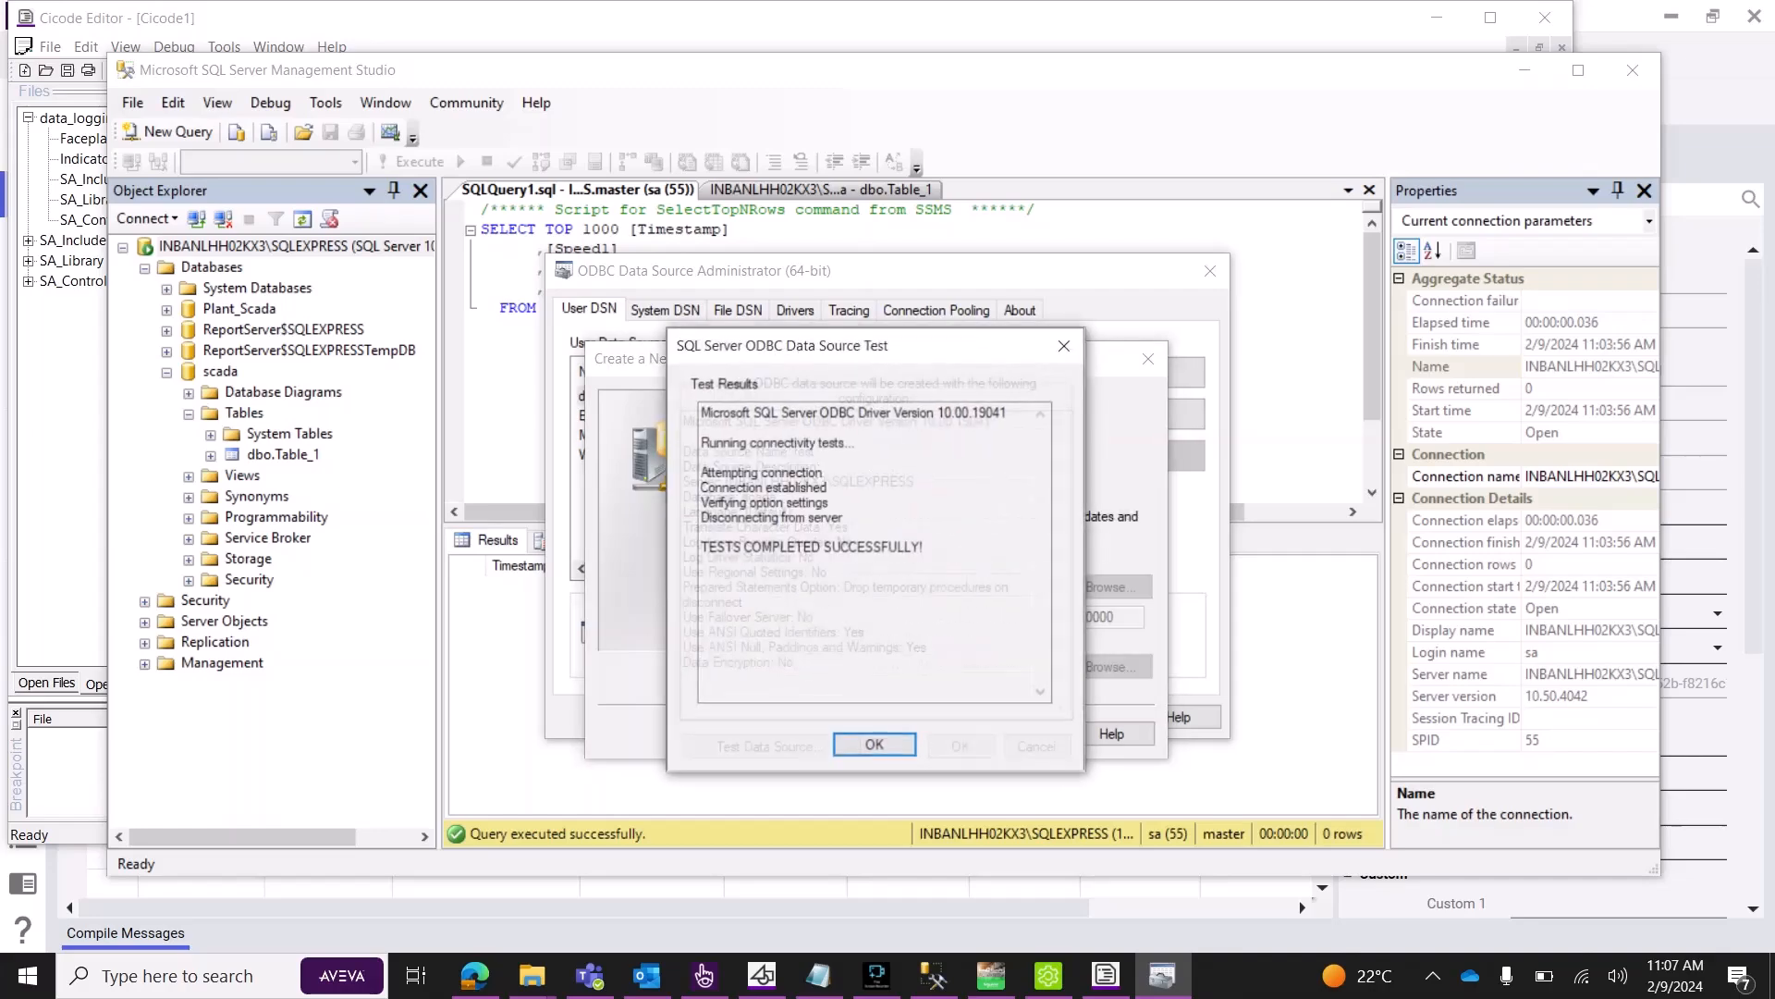
key(Return)
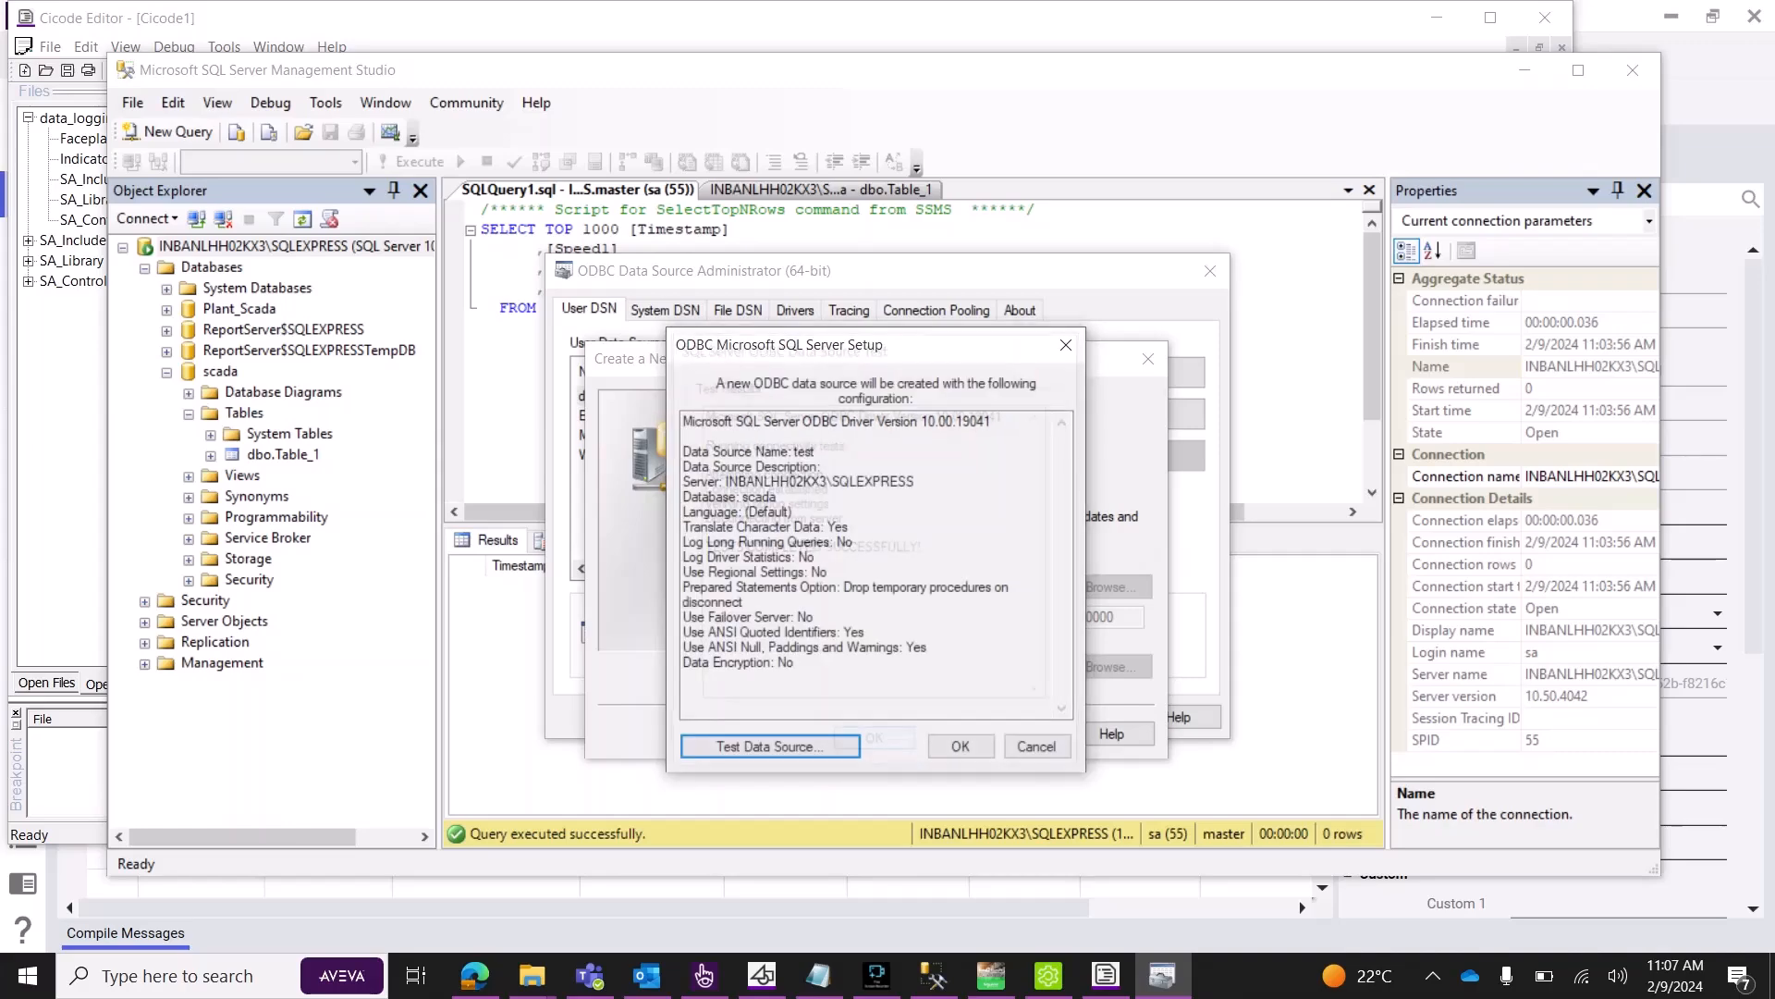
click(961, 746)
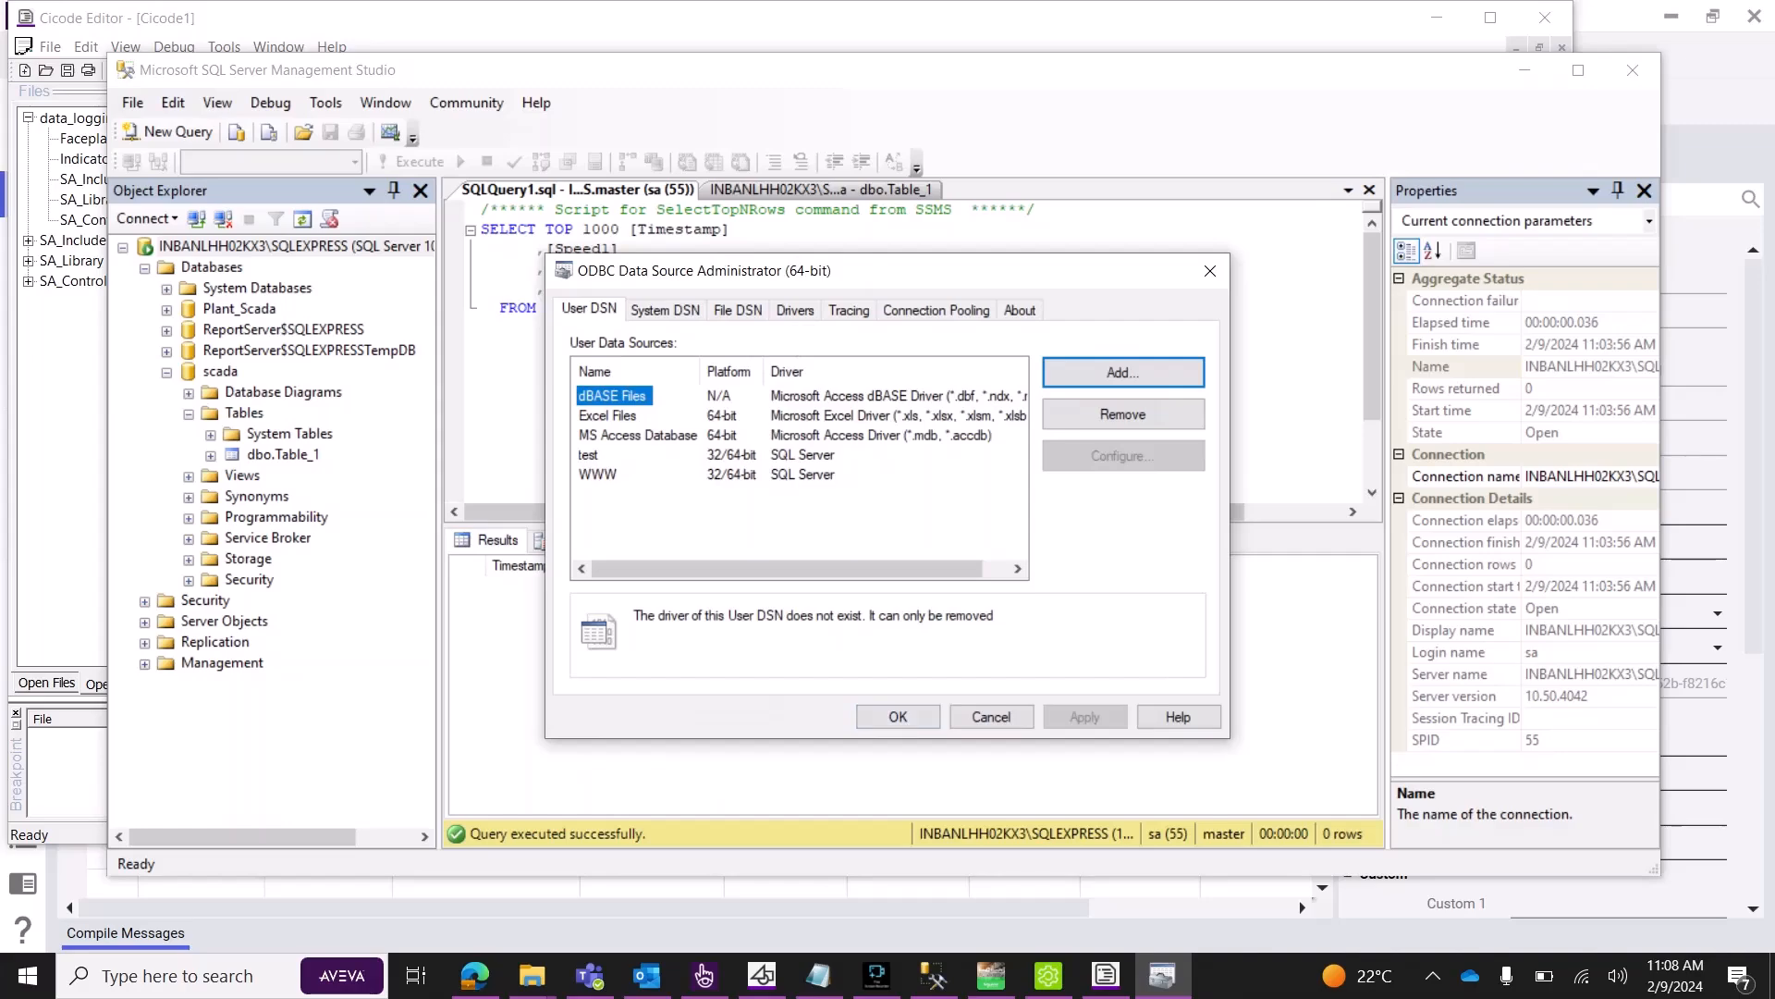
Close the ODBC administrator and change the SQLConnect string from DSN=WWW to DSN=test.
click(1209, 270)
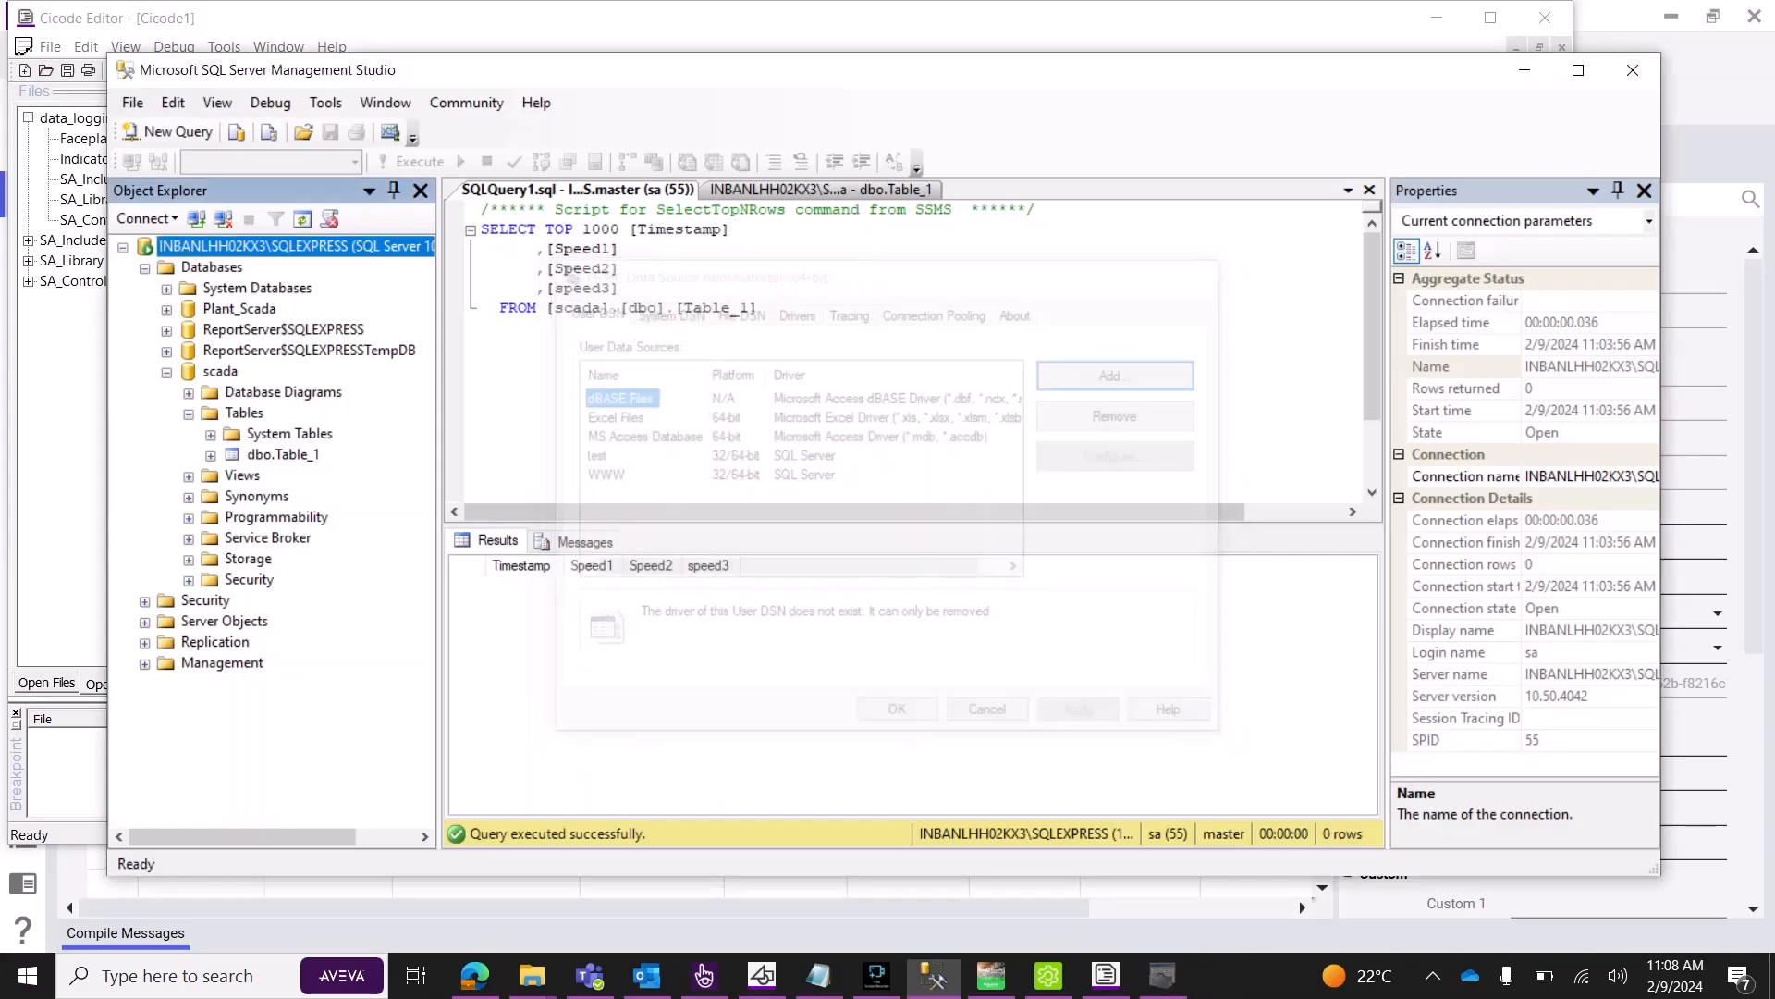
click(1525, 70)
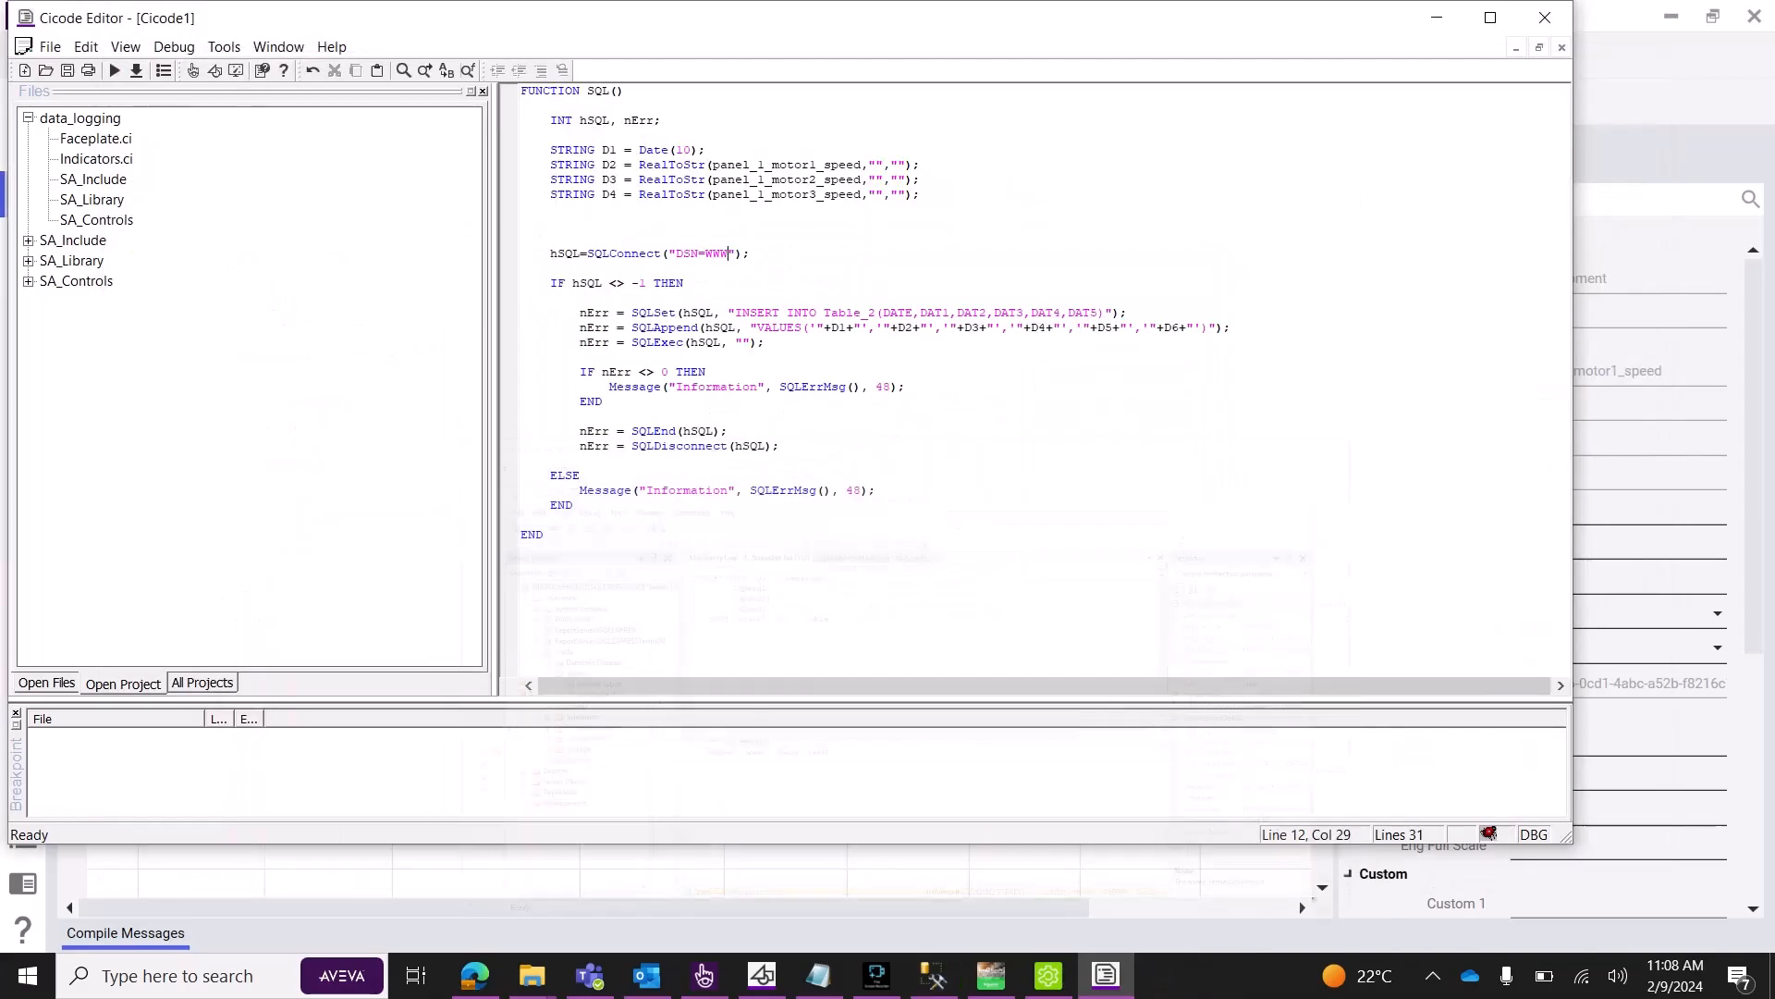
key(BackSpace)
key(BackSpace)
key(BackSpace)
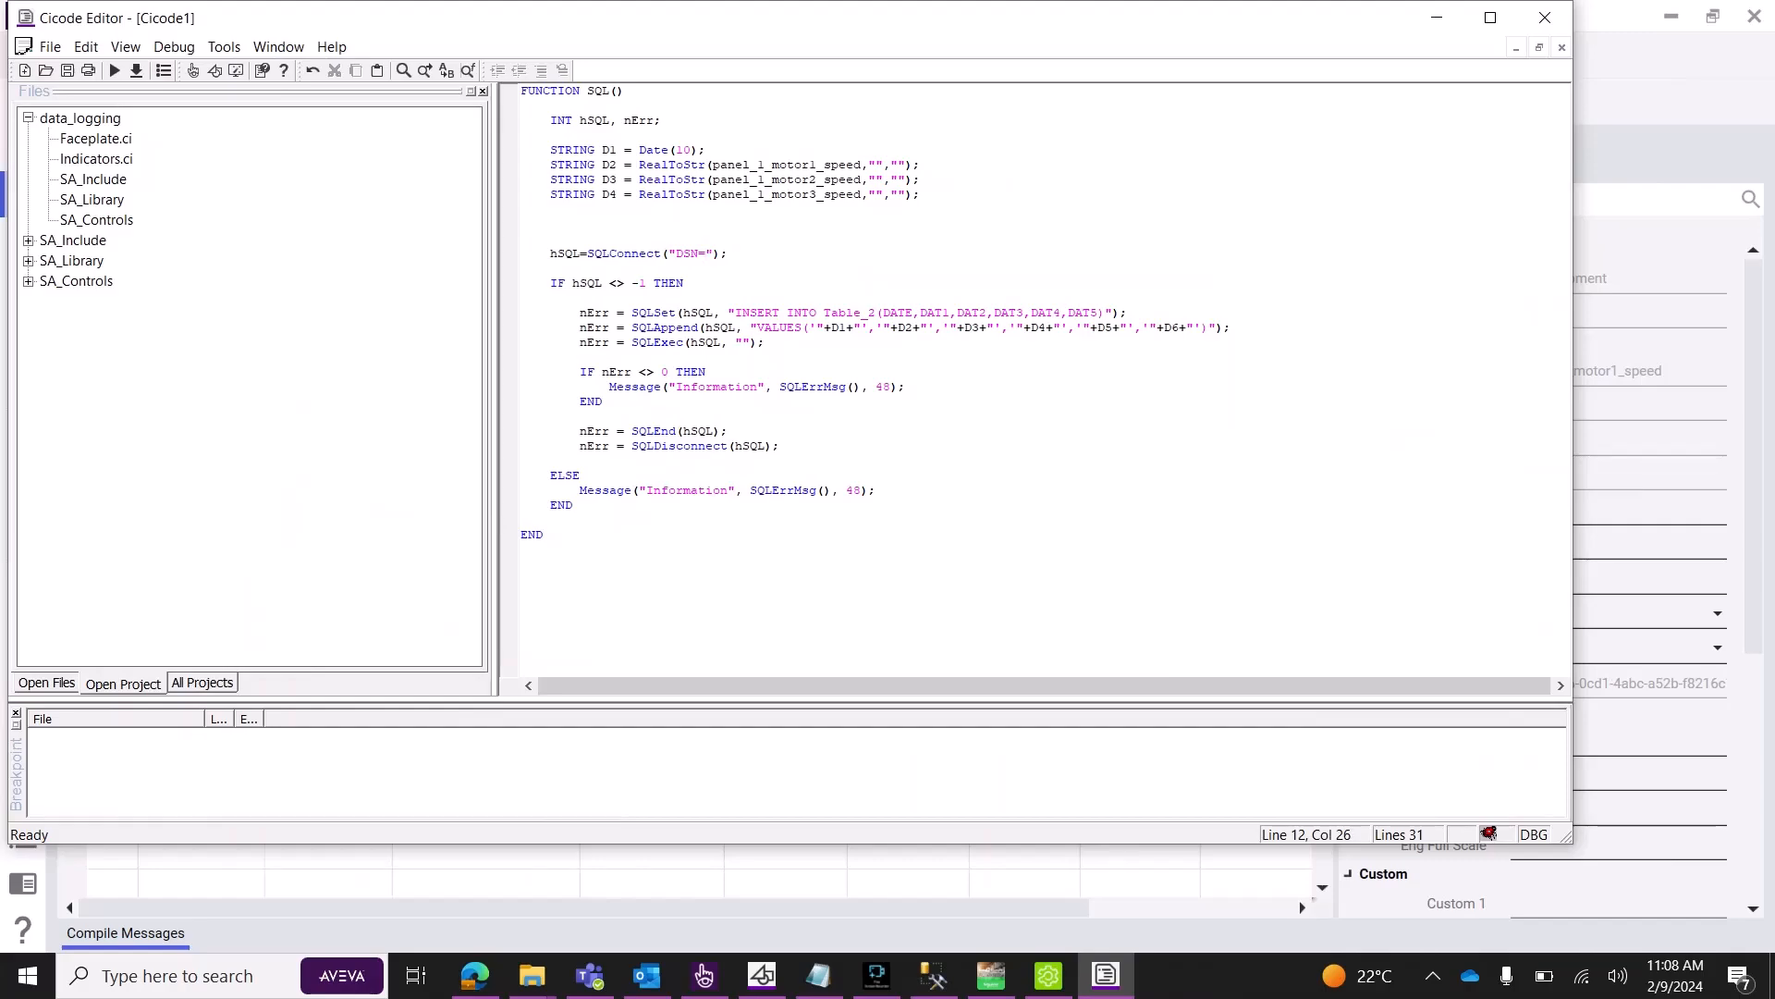
text(test)
click(906, 387)
Change the INSERT target from Table_2 to Table_1, checking the table in Management Studio.
drag(876, 312, 831, 313)
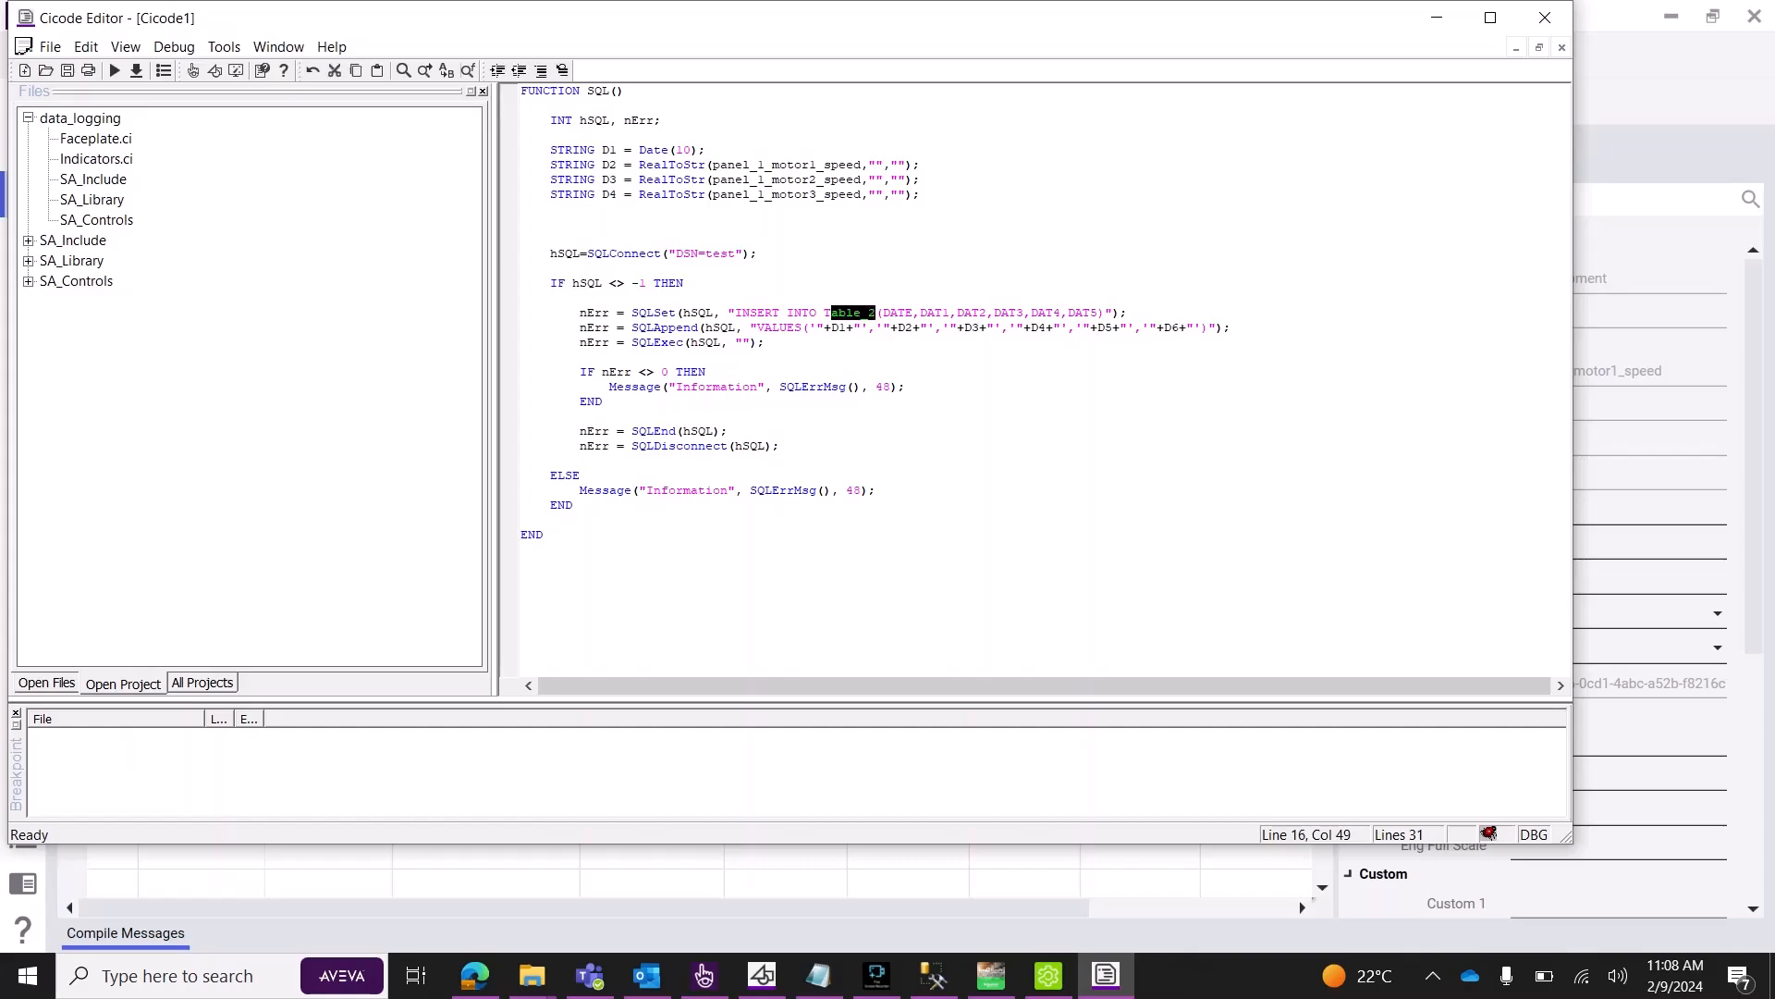
text(able_1)
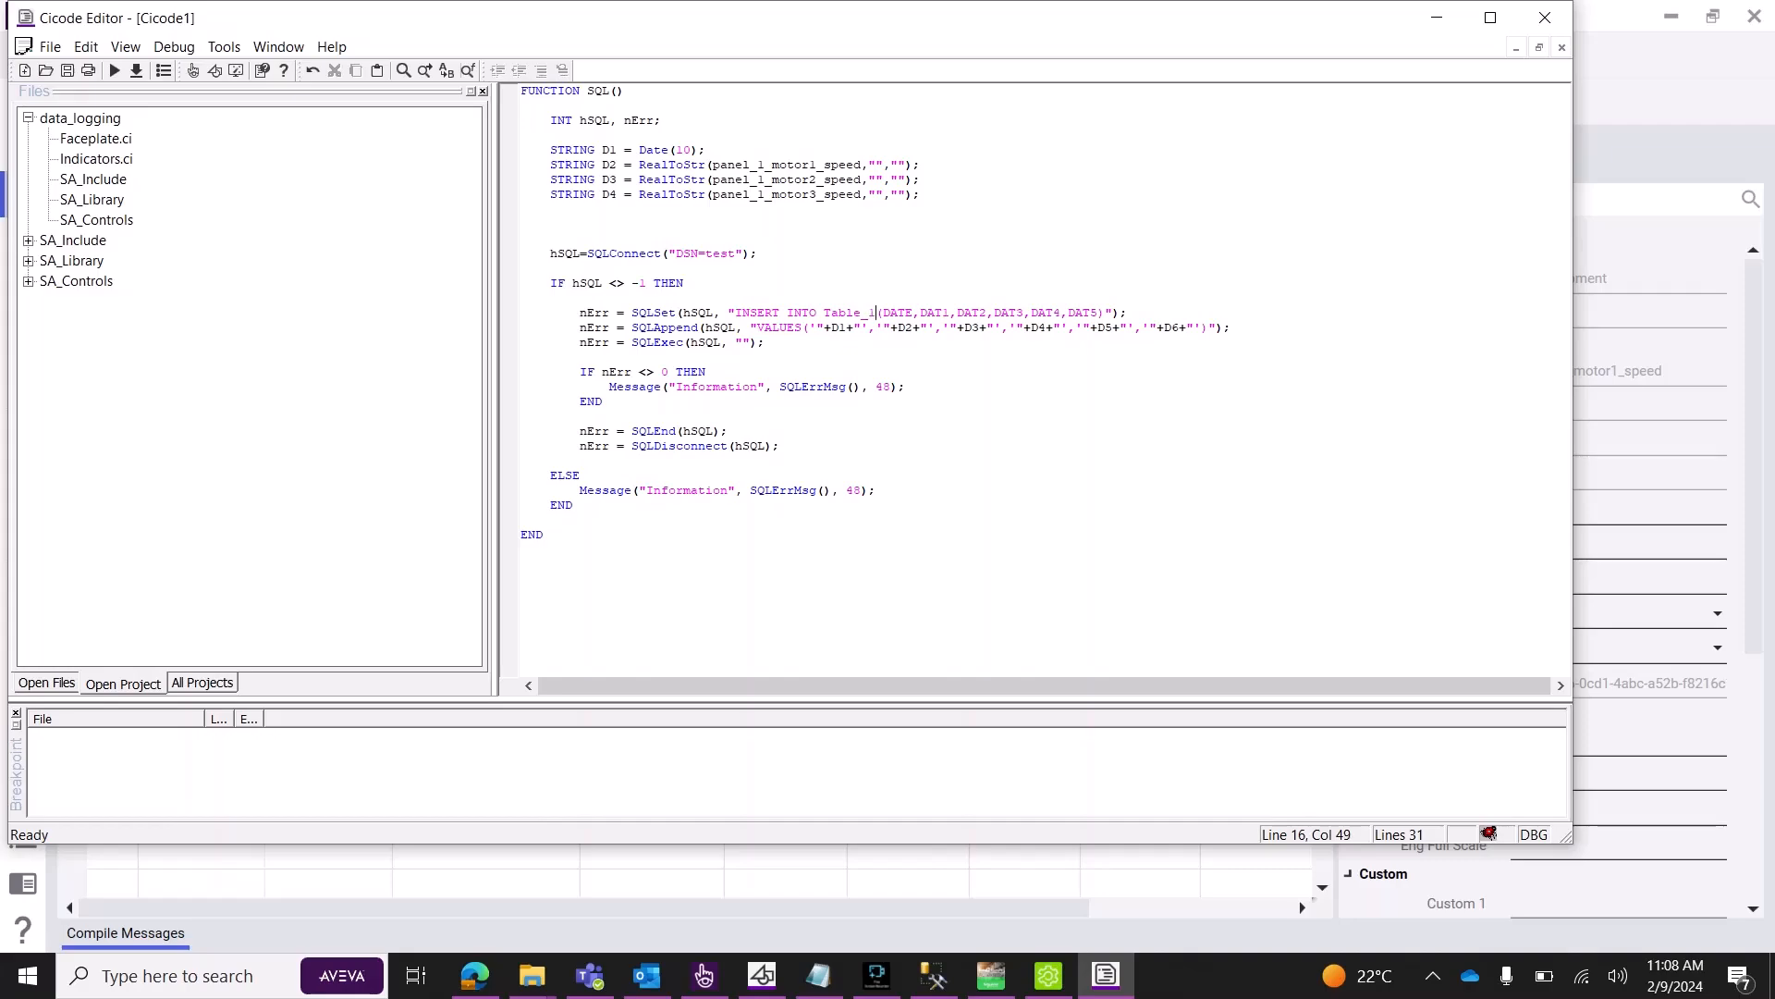
click(934, 974)
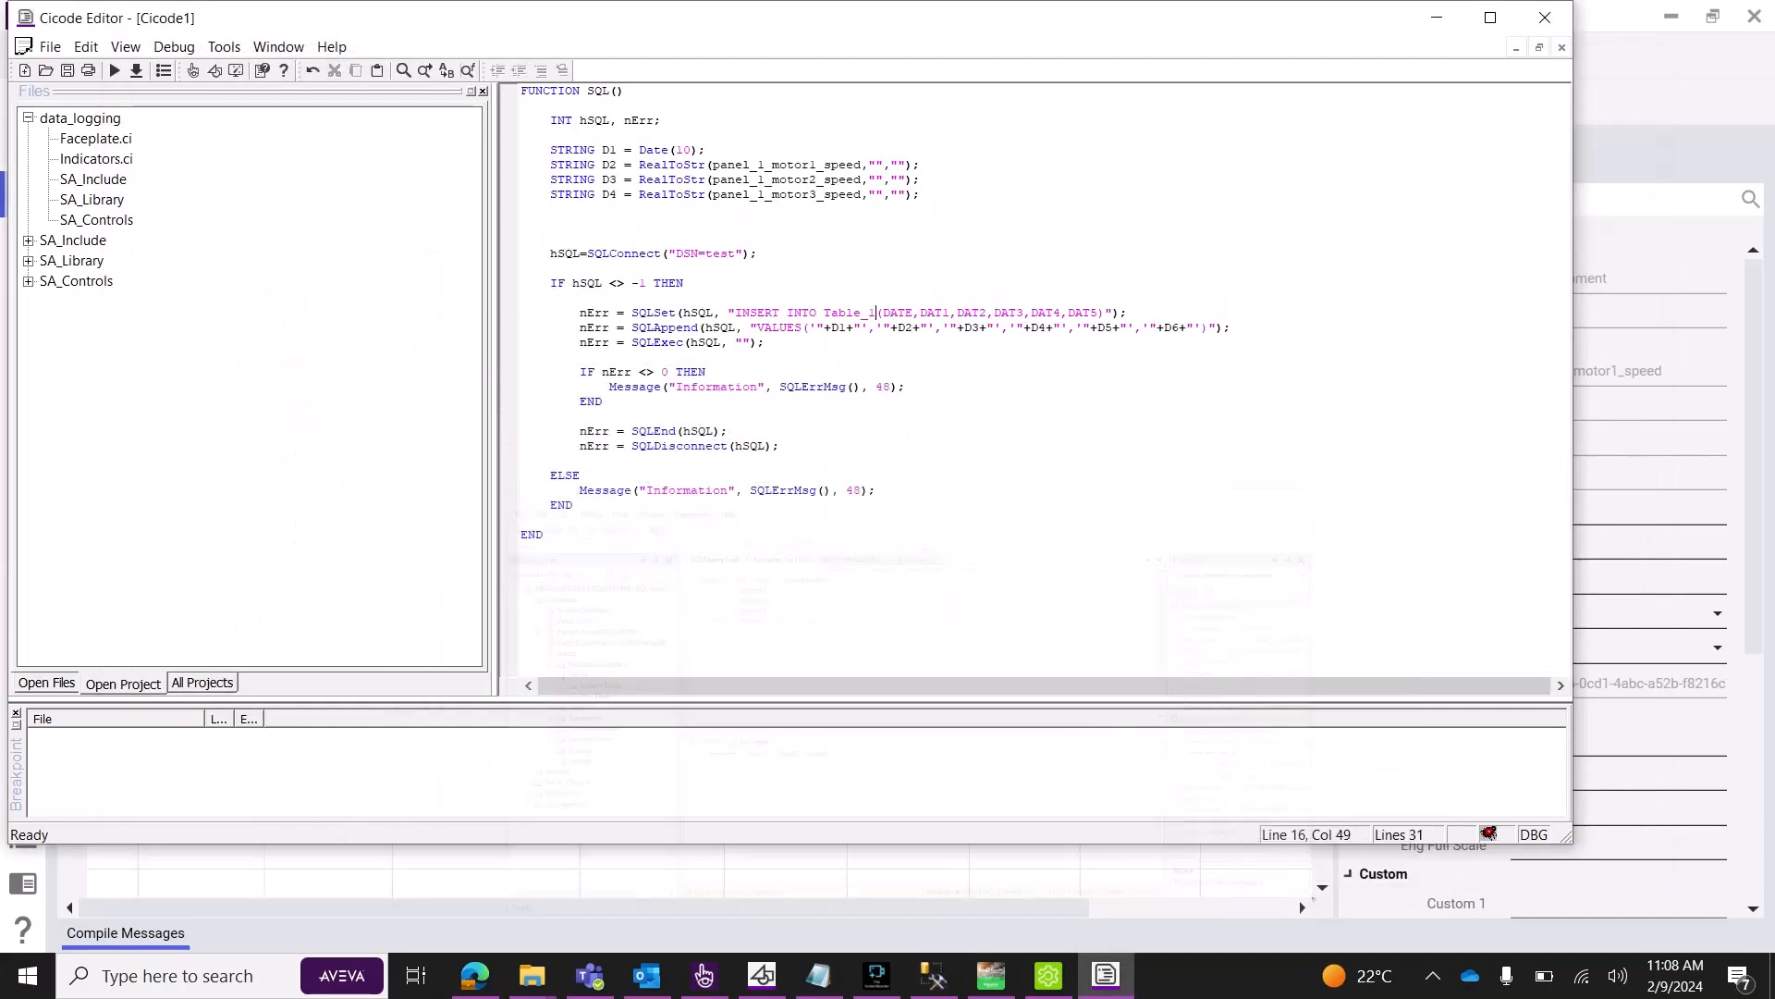
click(1525, 69)
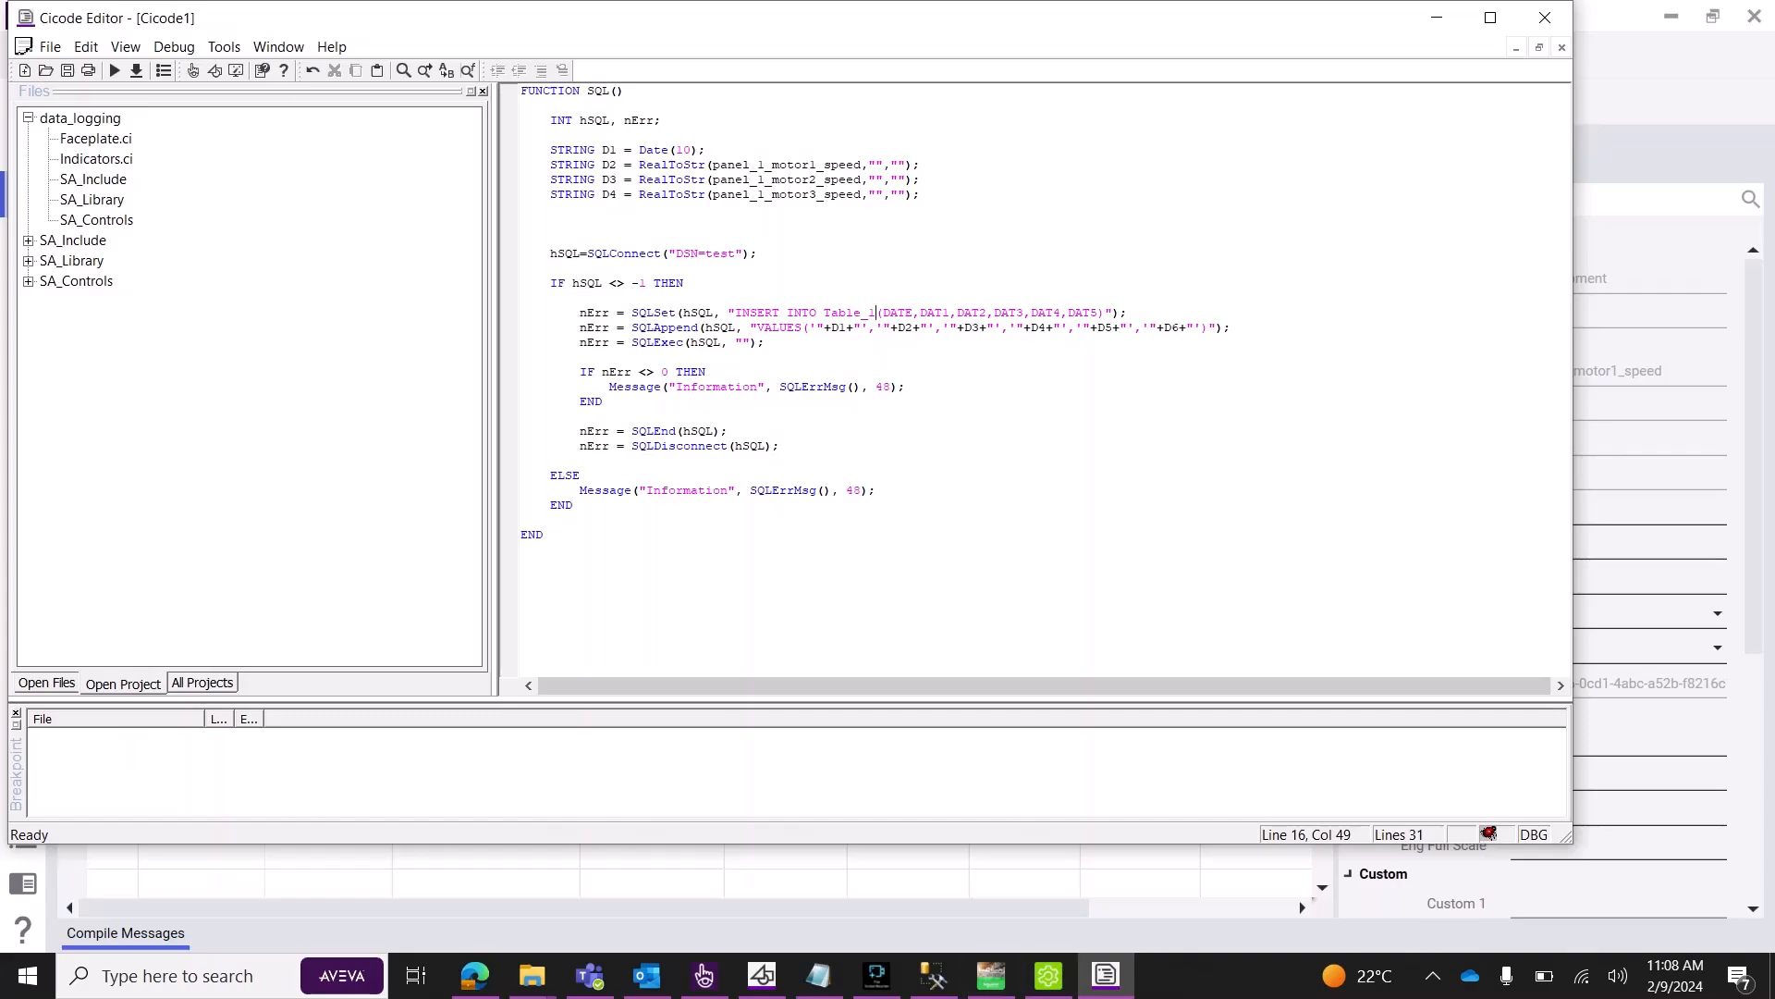
key(Right)
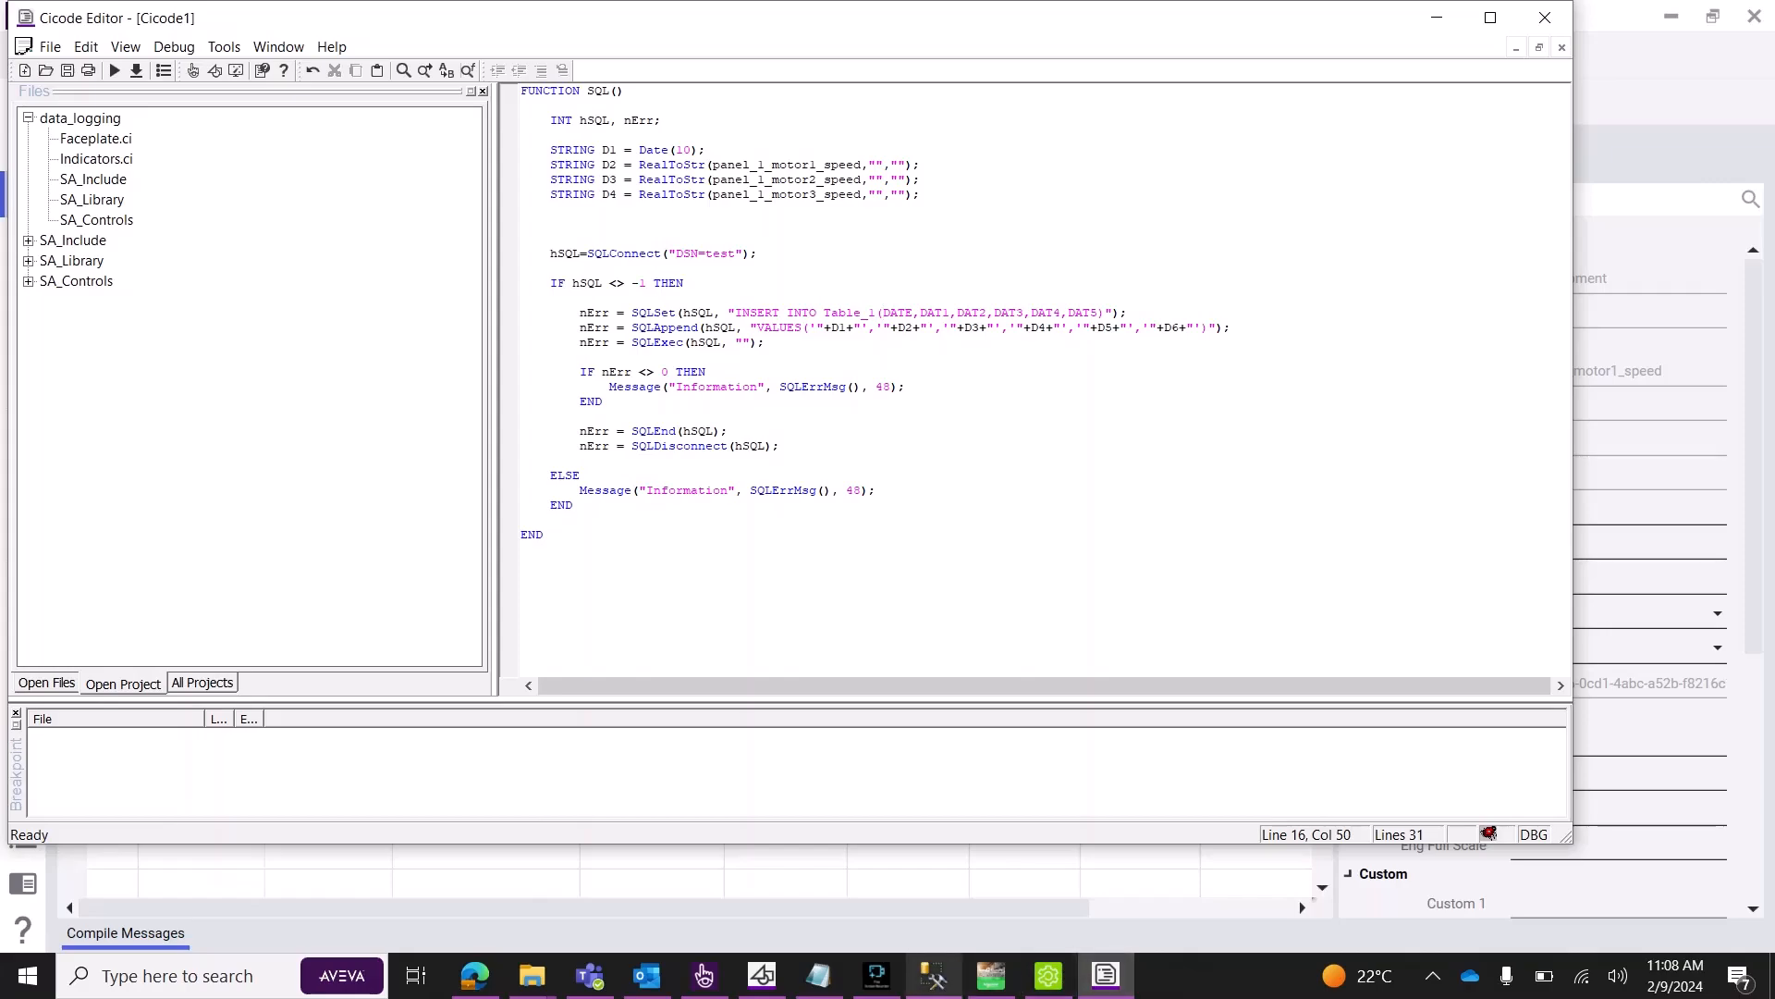
click(934, 976)
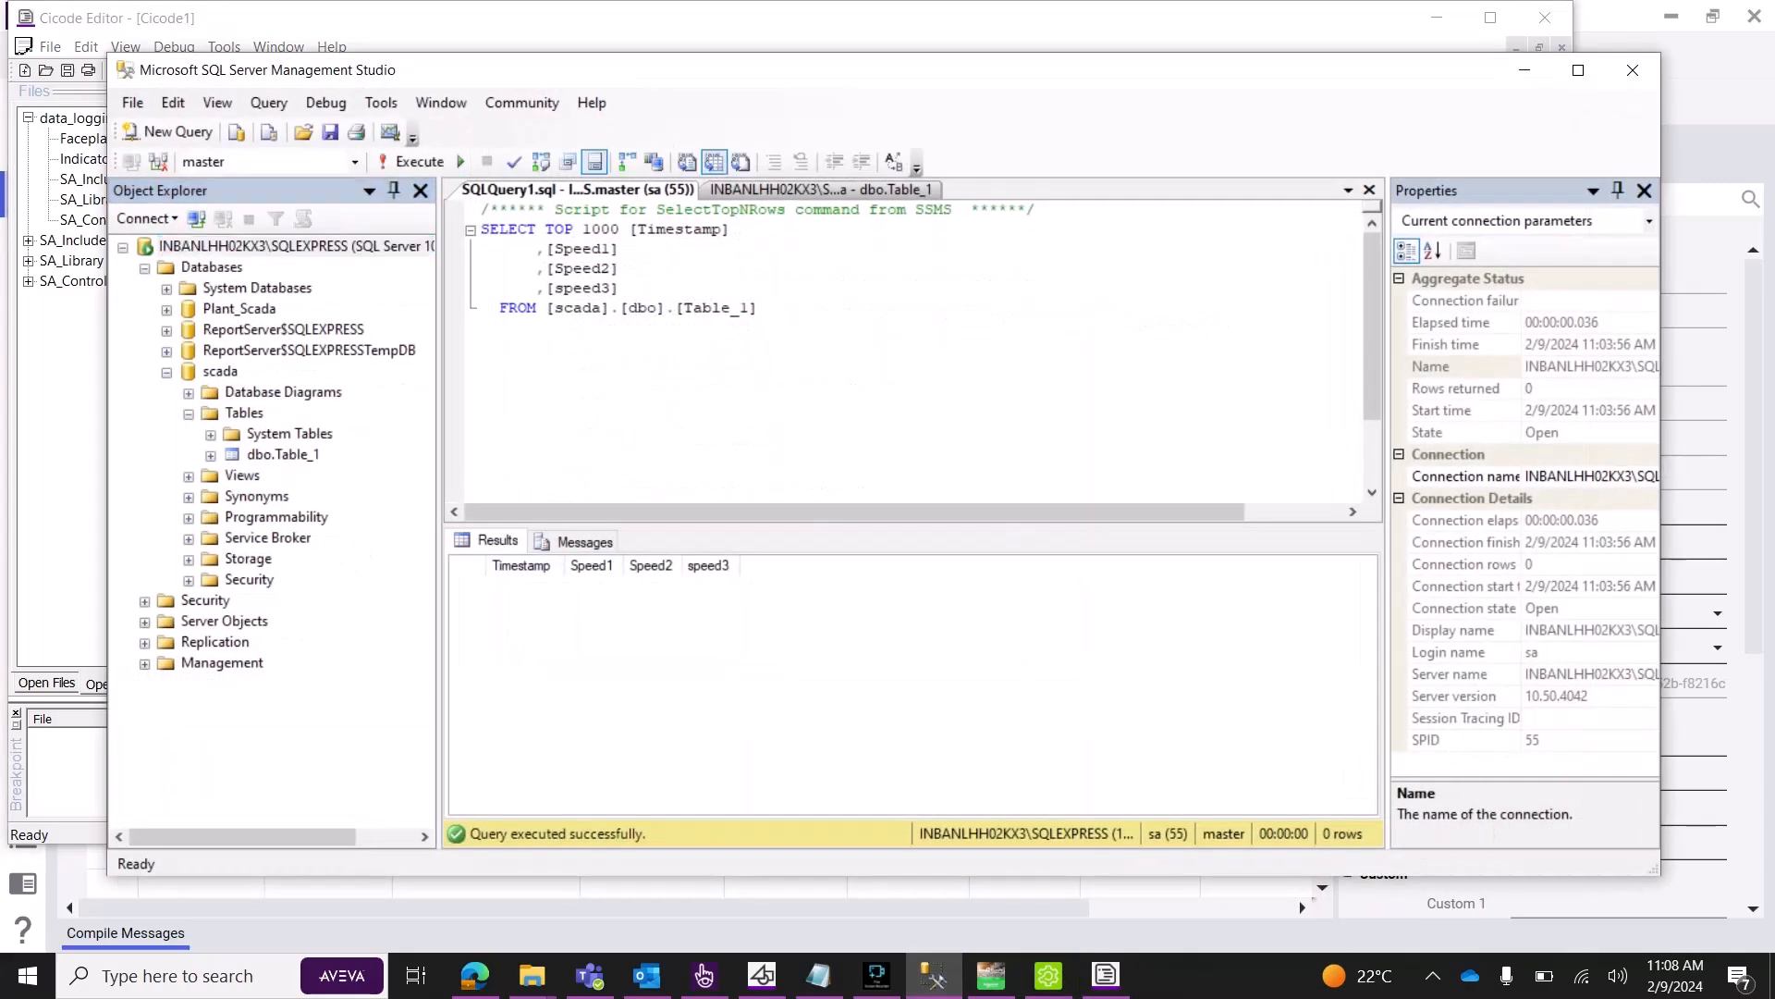
click(1525, 70)
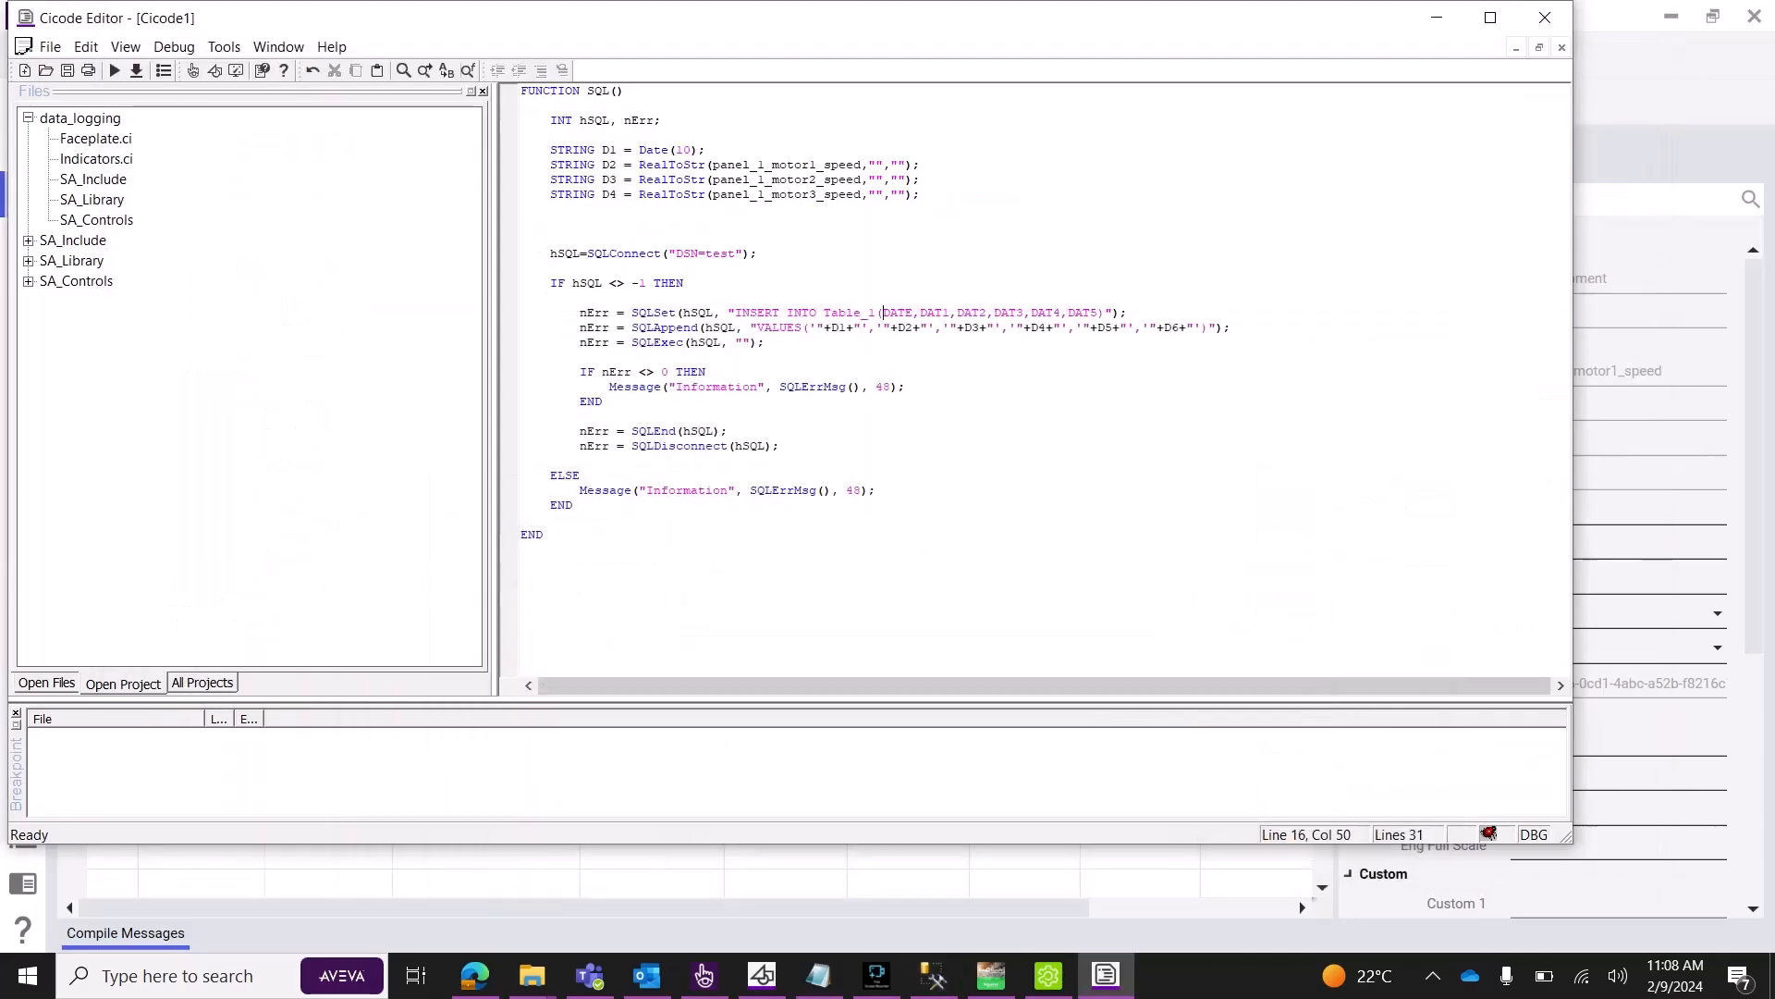
Replace the DATE, DAT1 column list with Timestamp, Speed1, Speed2, Speed3, matching SSMS capitalisation.
drag(1099, 314, 883, 314)
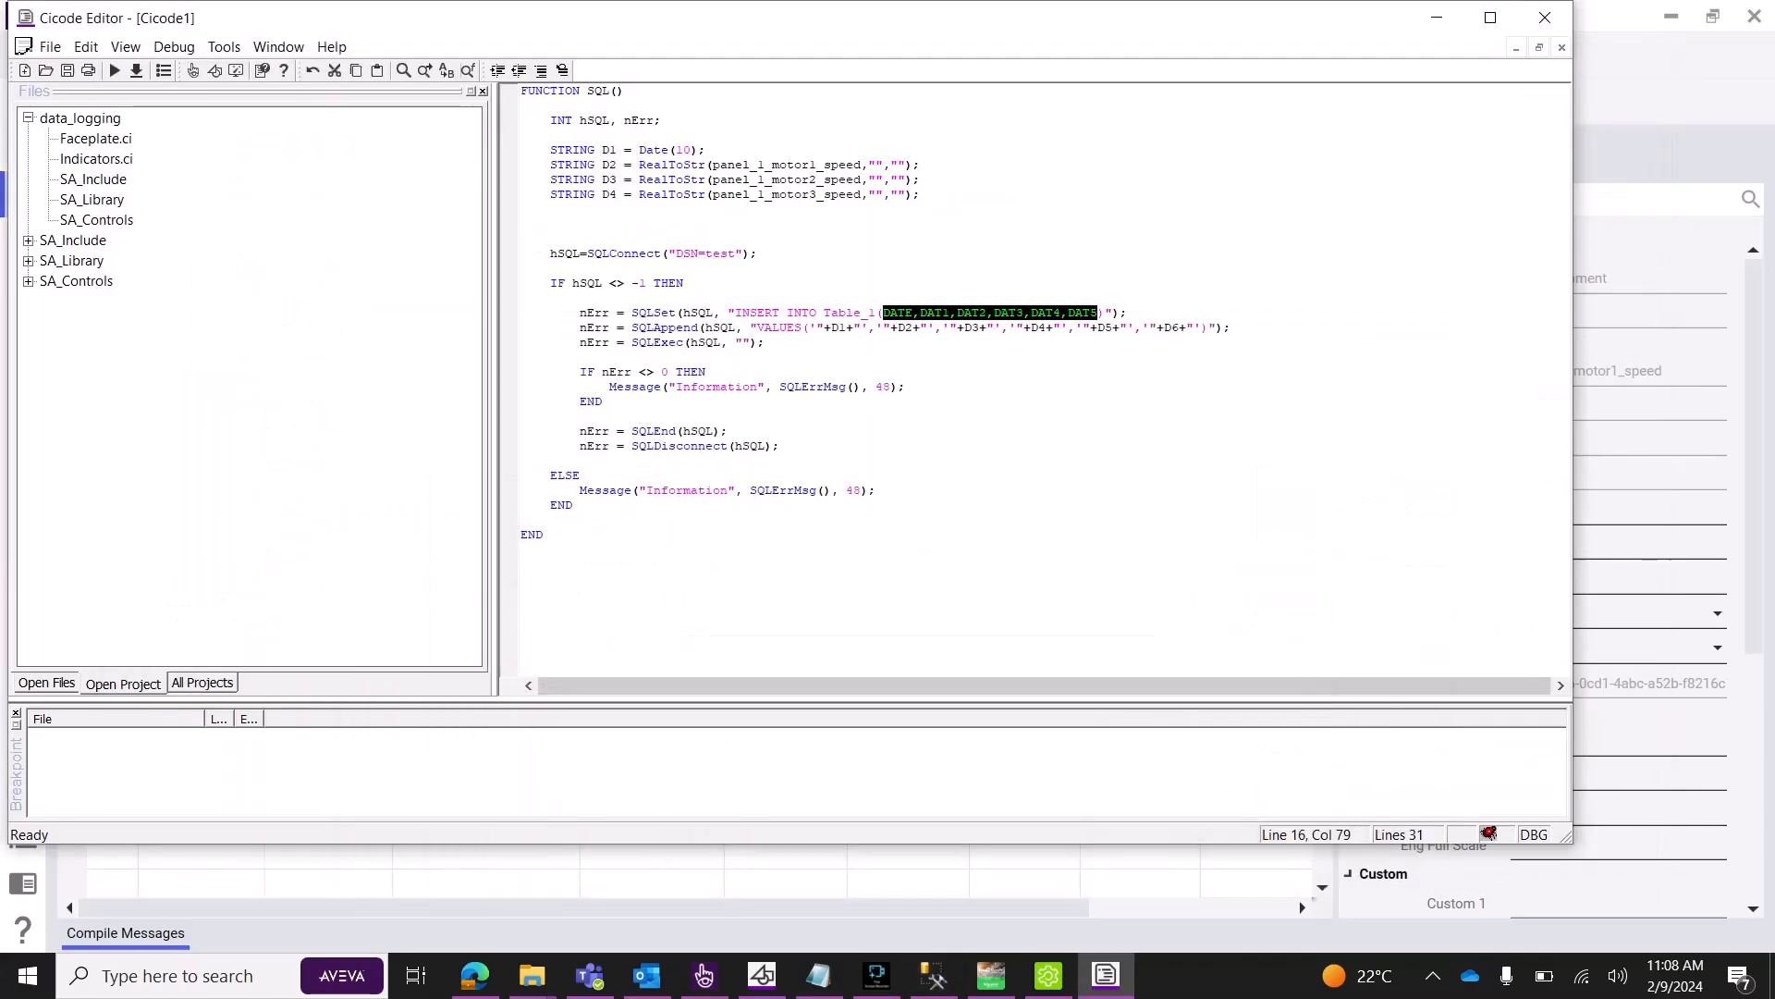
key(BackSpace)
text(T)
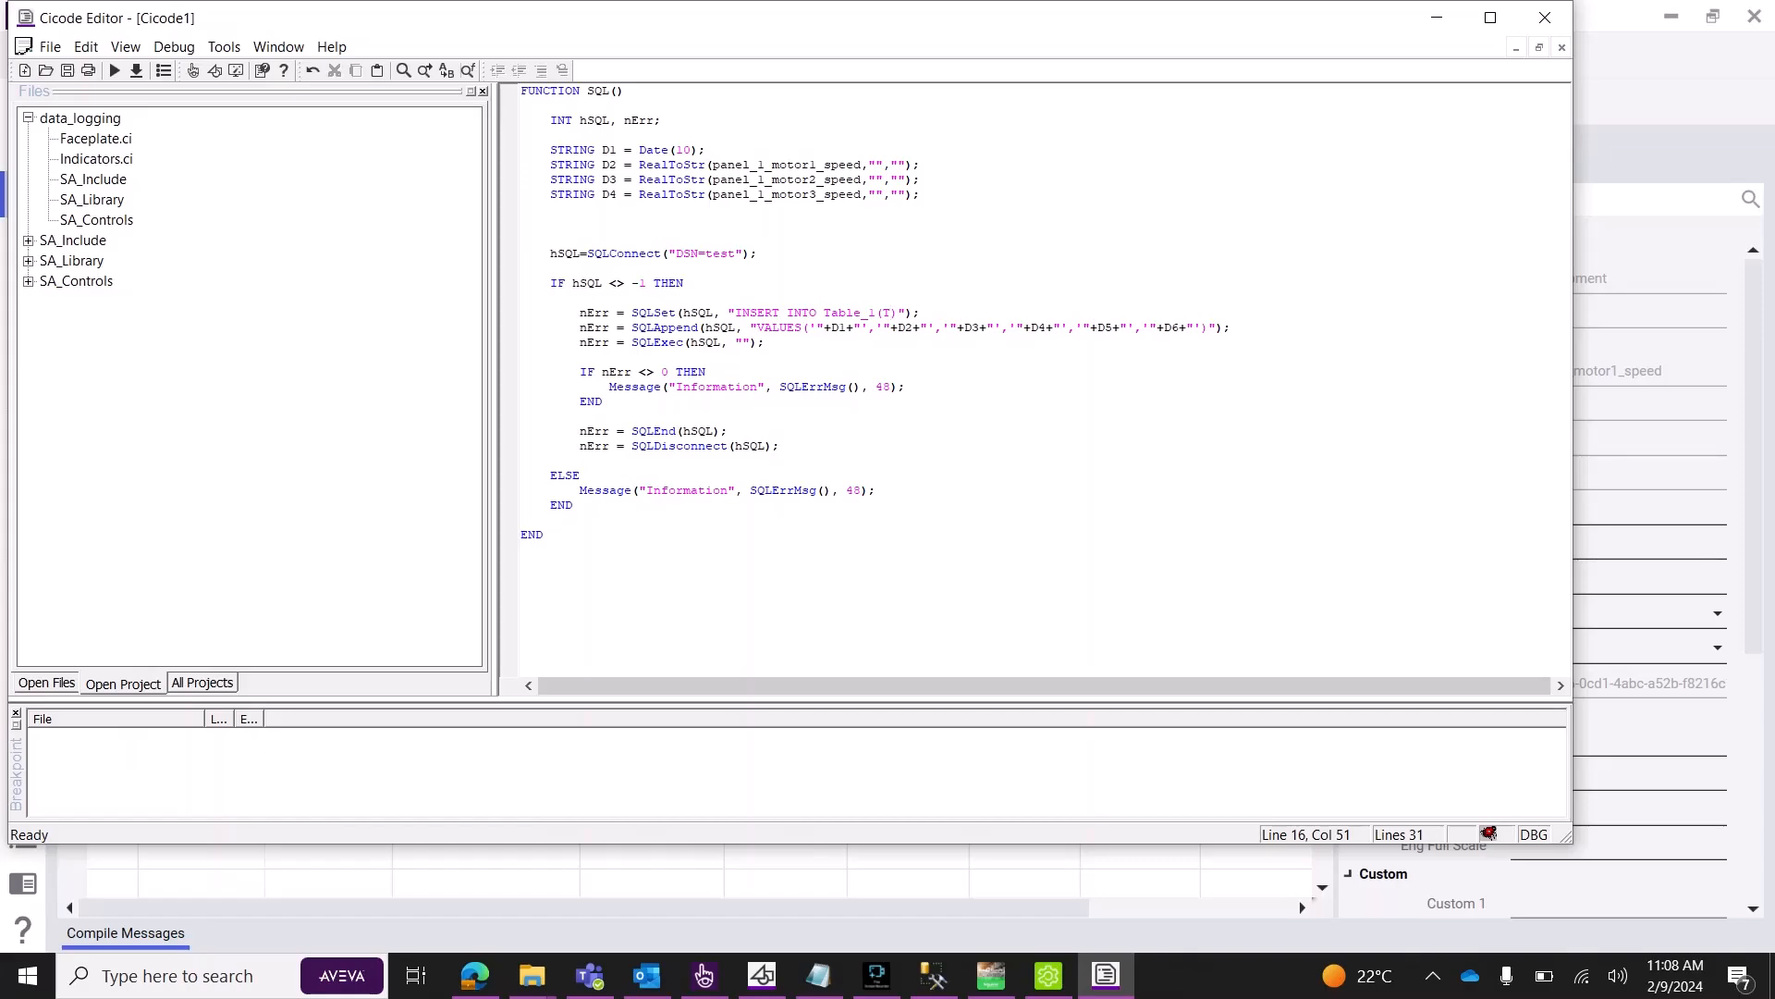
text(imestamp, speed1, speed2,speed3)
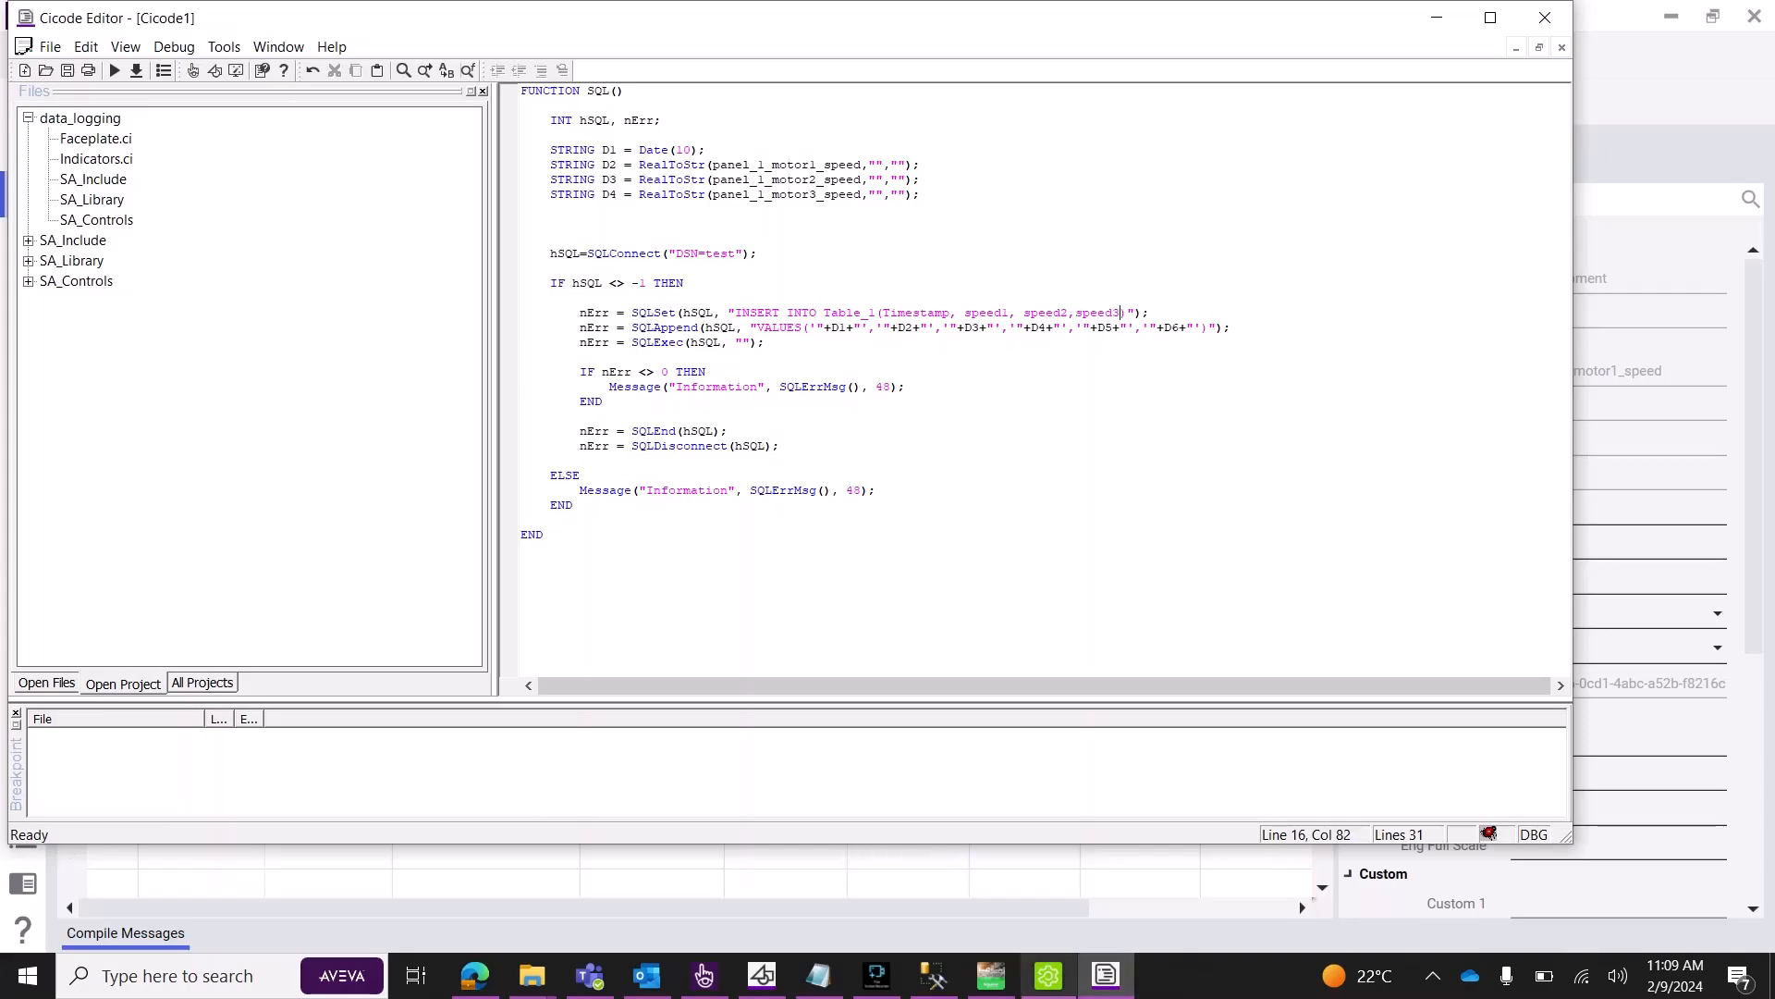
click(934, 975)
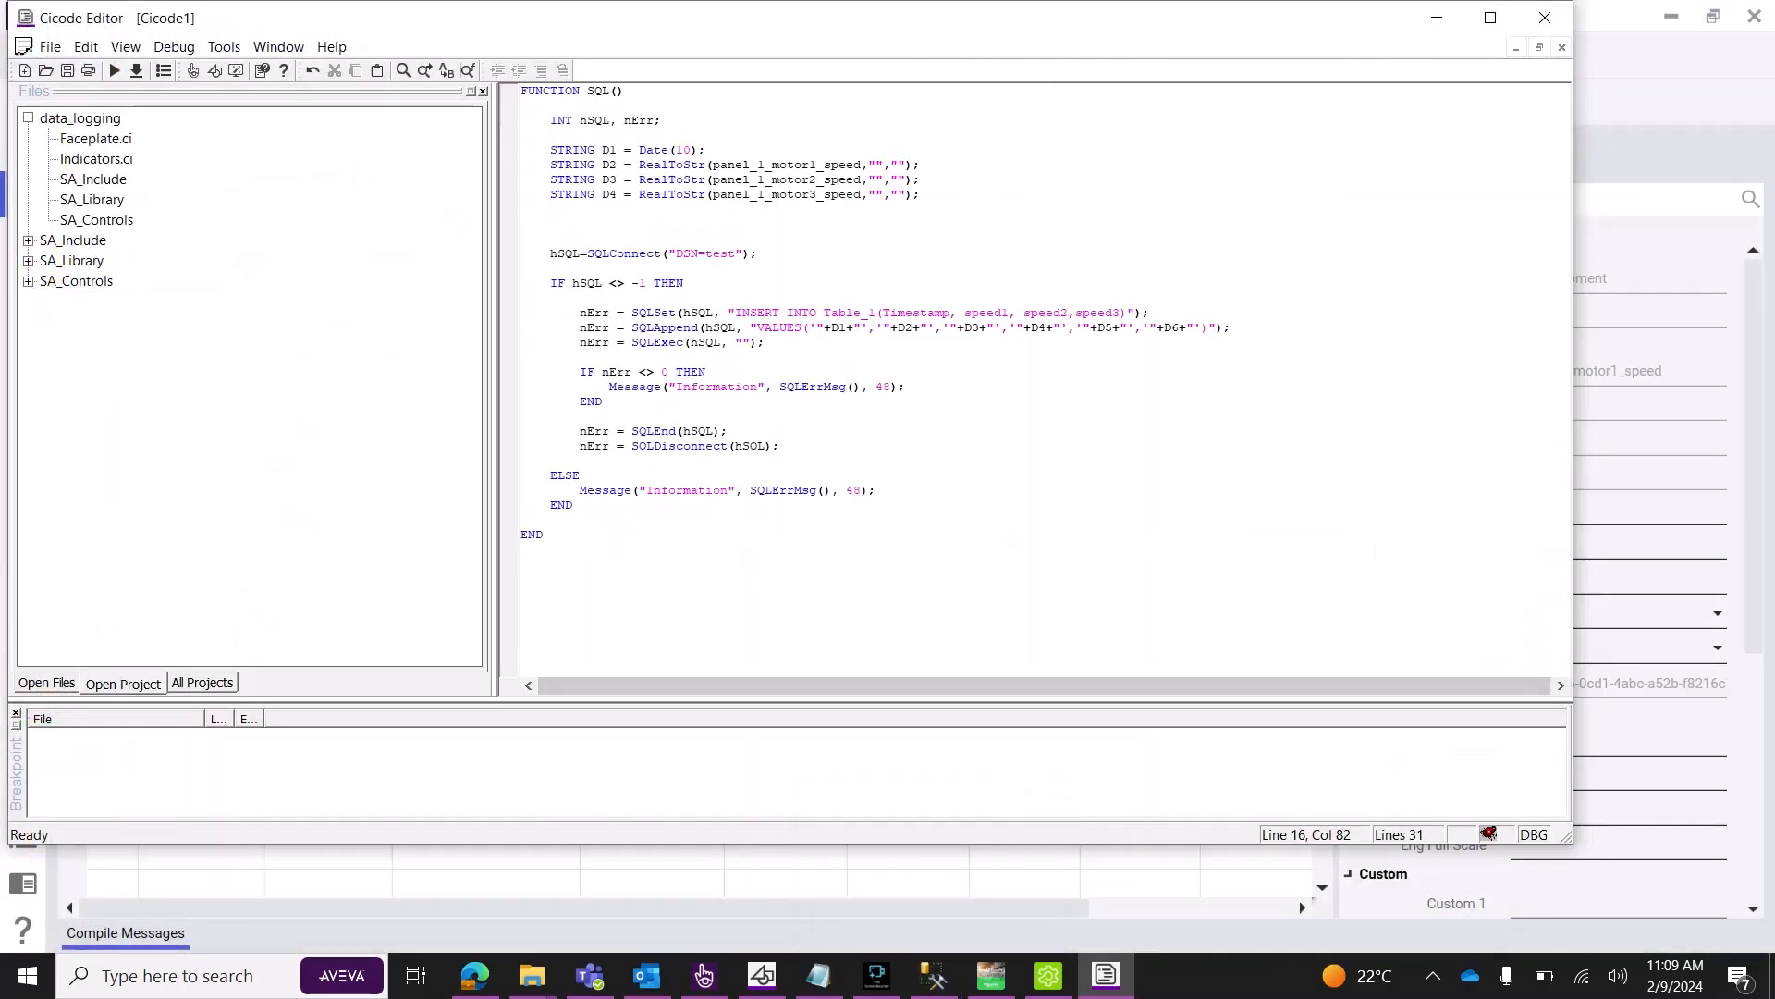
key(BackSpace)
text(S)
click(1032, 313)
key(BackSpace)
text(S)
Delete the D5 and D6 entries so VALUES uses only D1 to D4.
drag(832, 328, 920, 327)
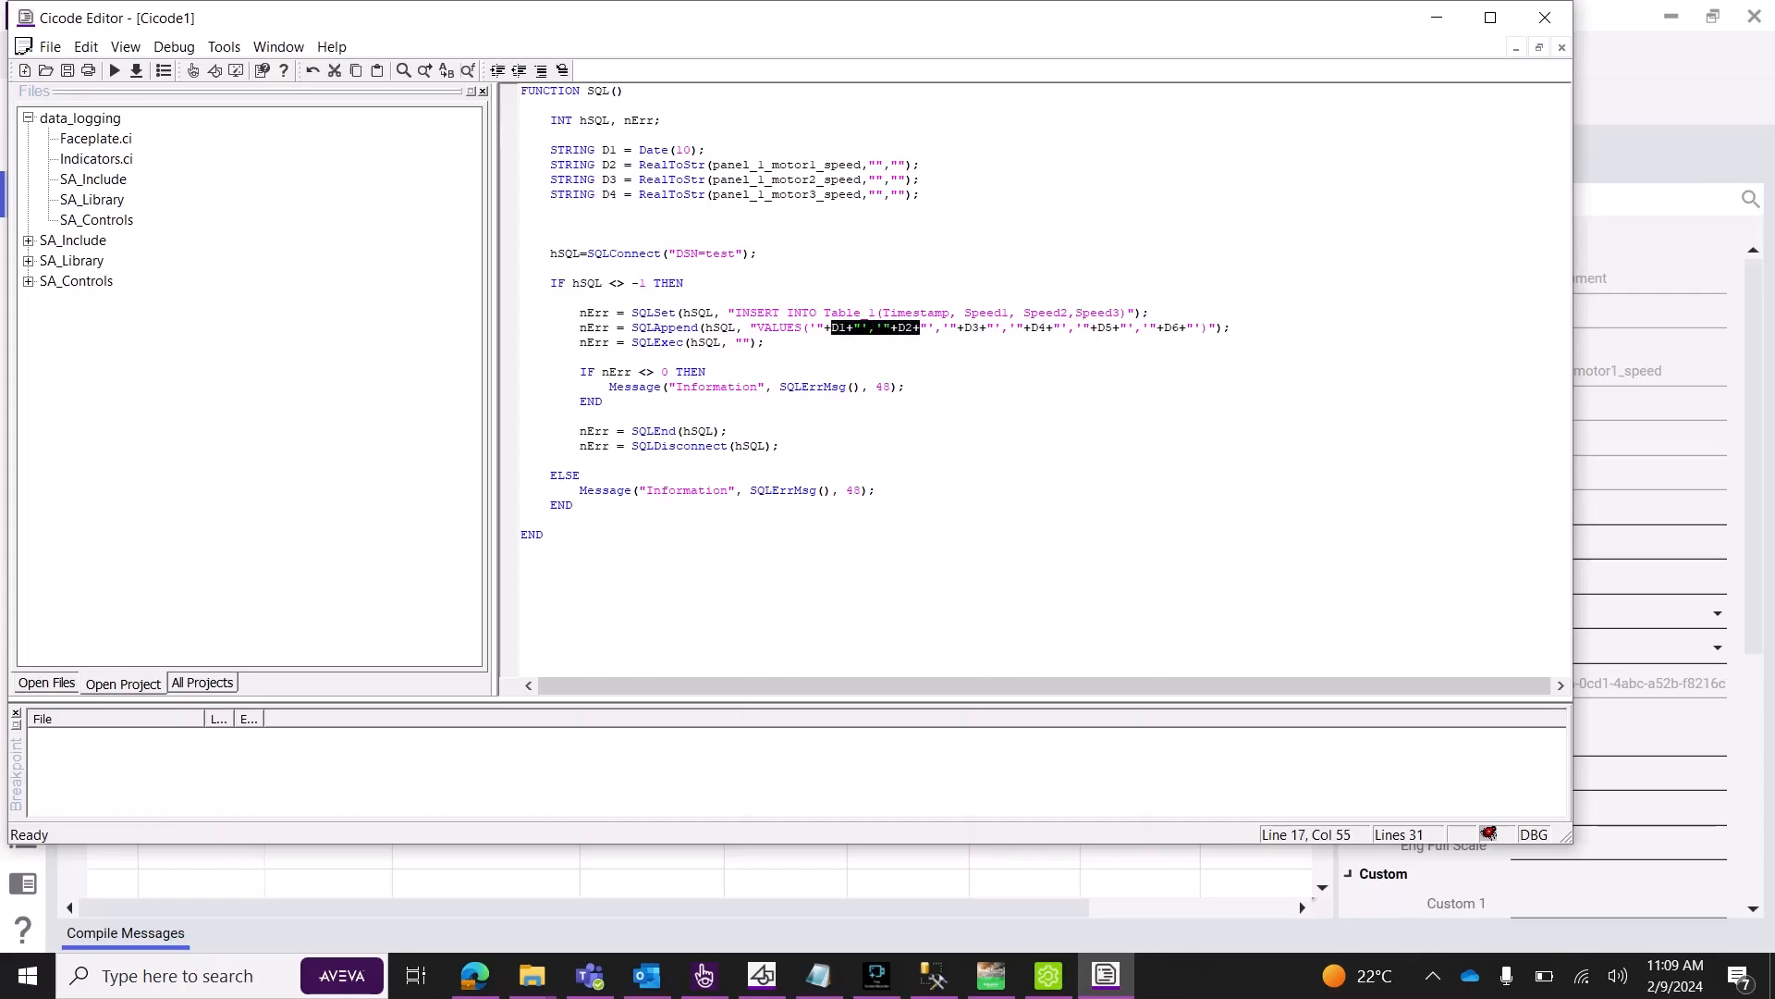
drag(588, 150, 624, 195)
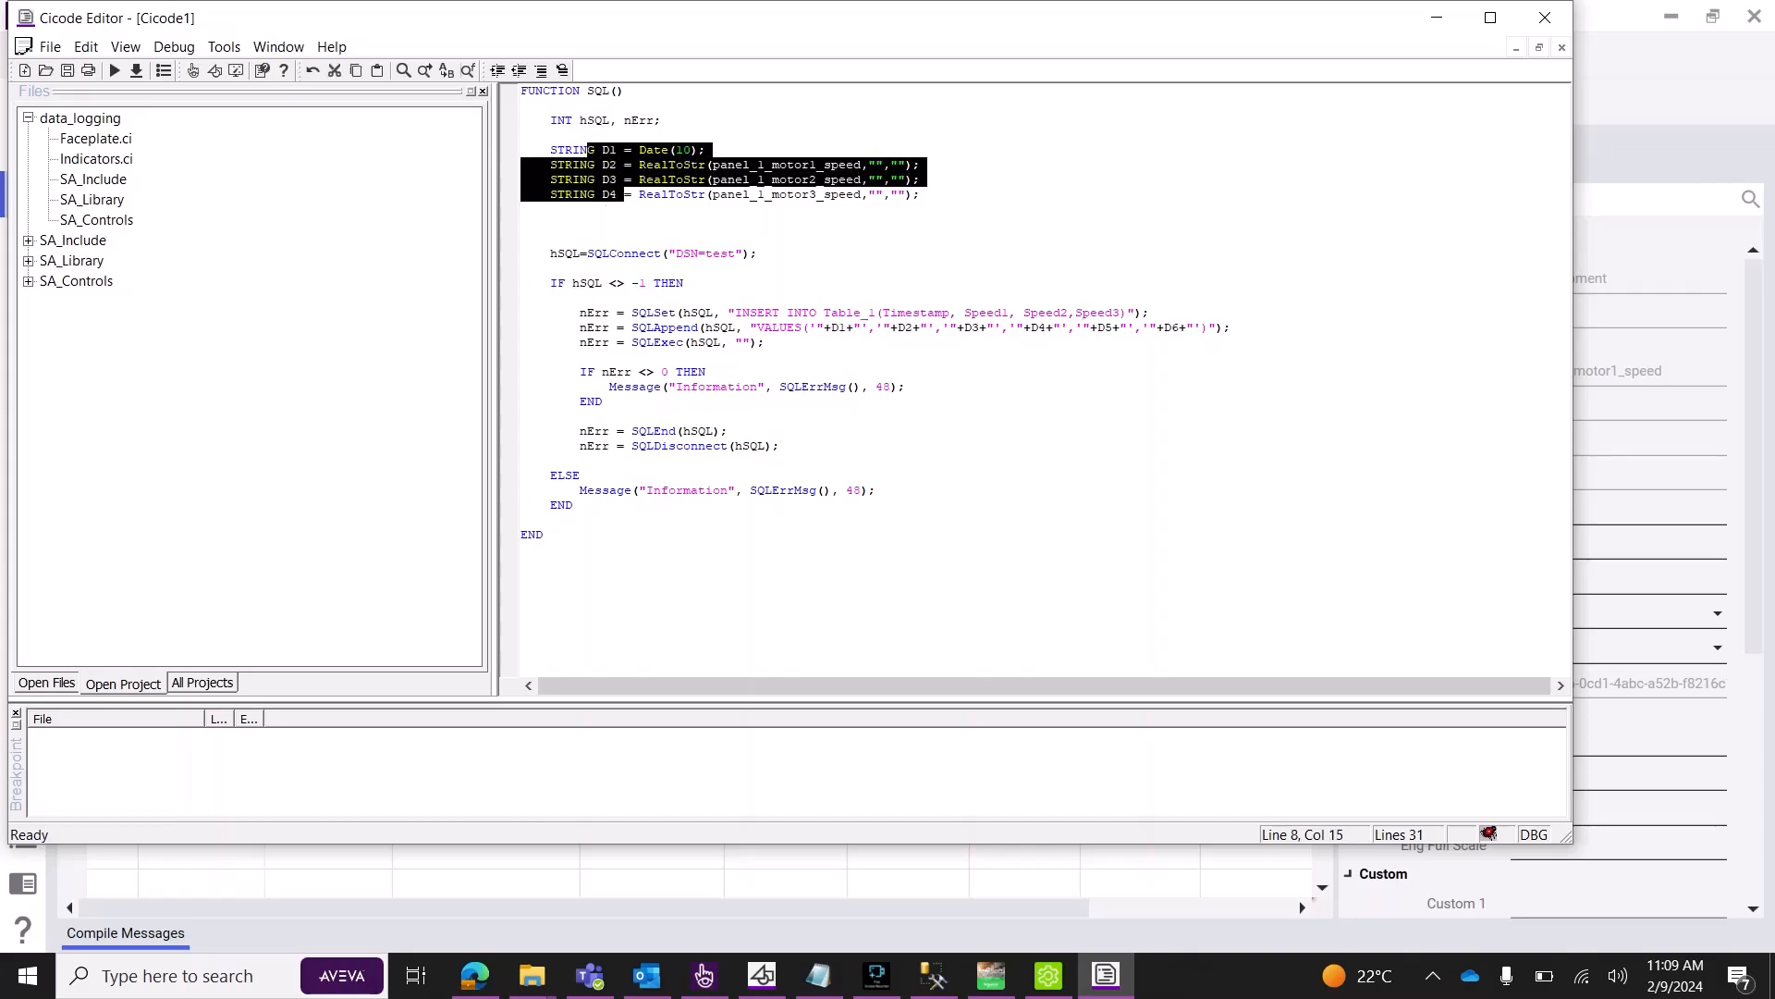
click(565, 357)
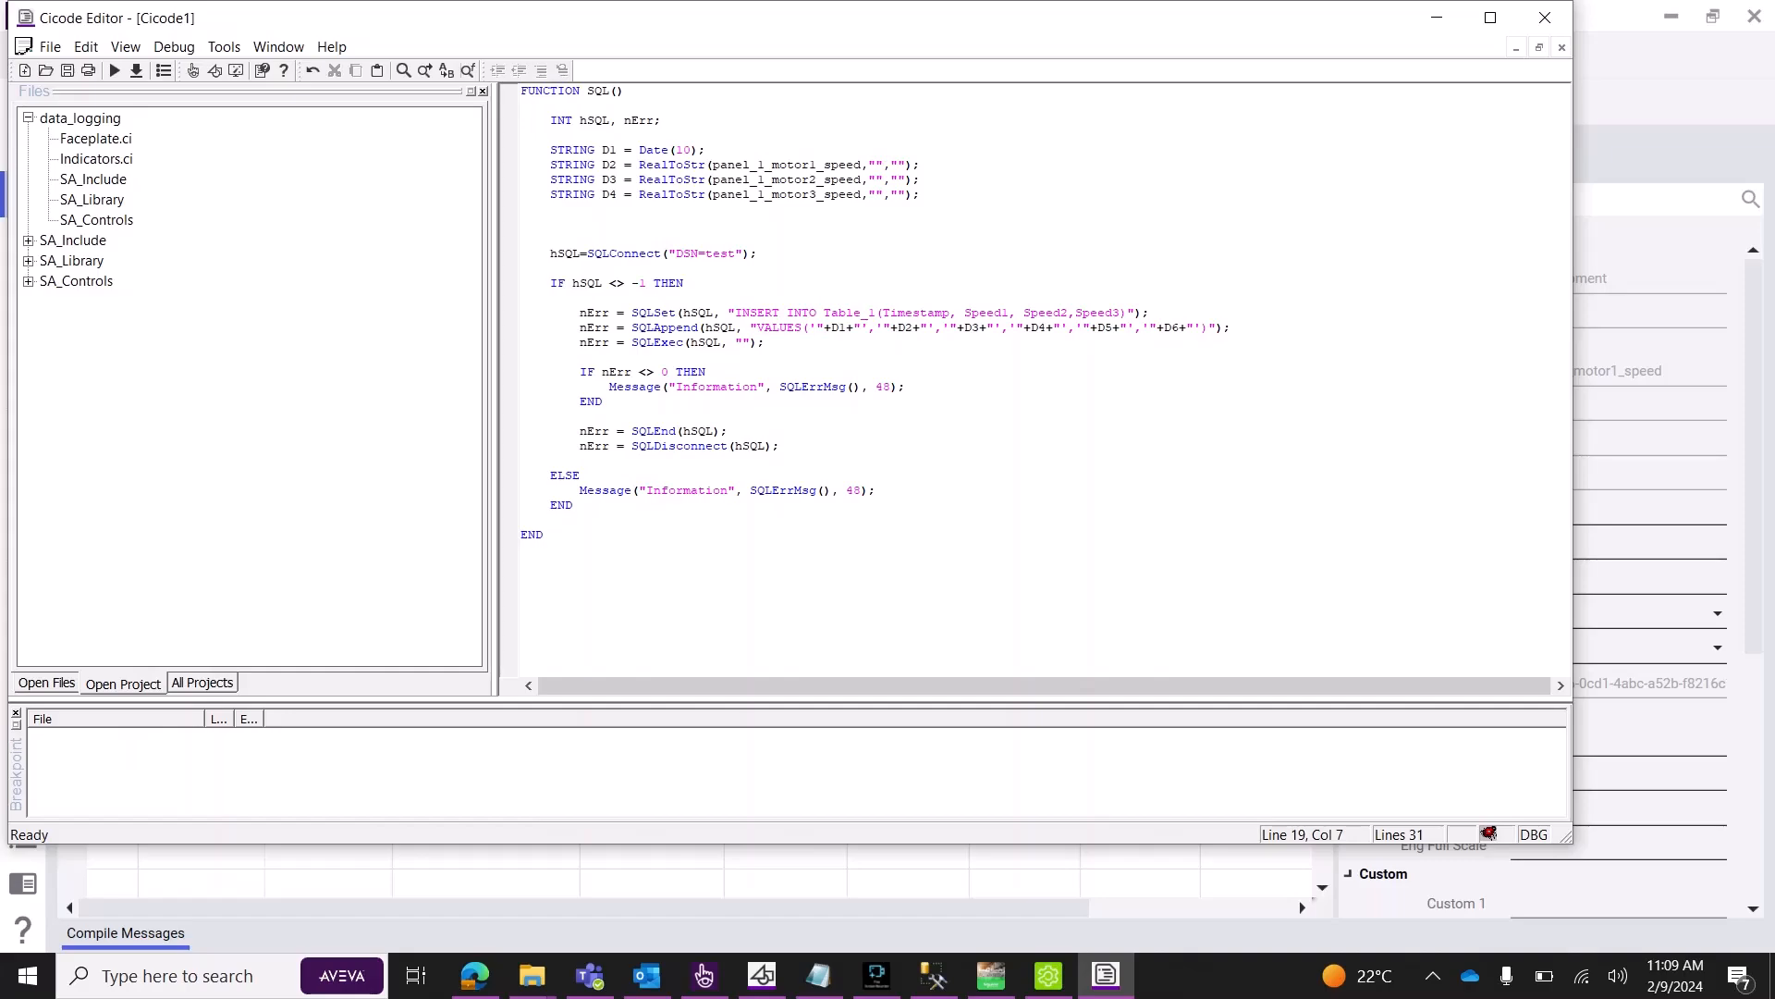
drag(1068, 327, 1201, 328)
key(Delete)
Save the Cicode script as sql_log.ci and compile the project.
key(ctrl+s)
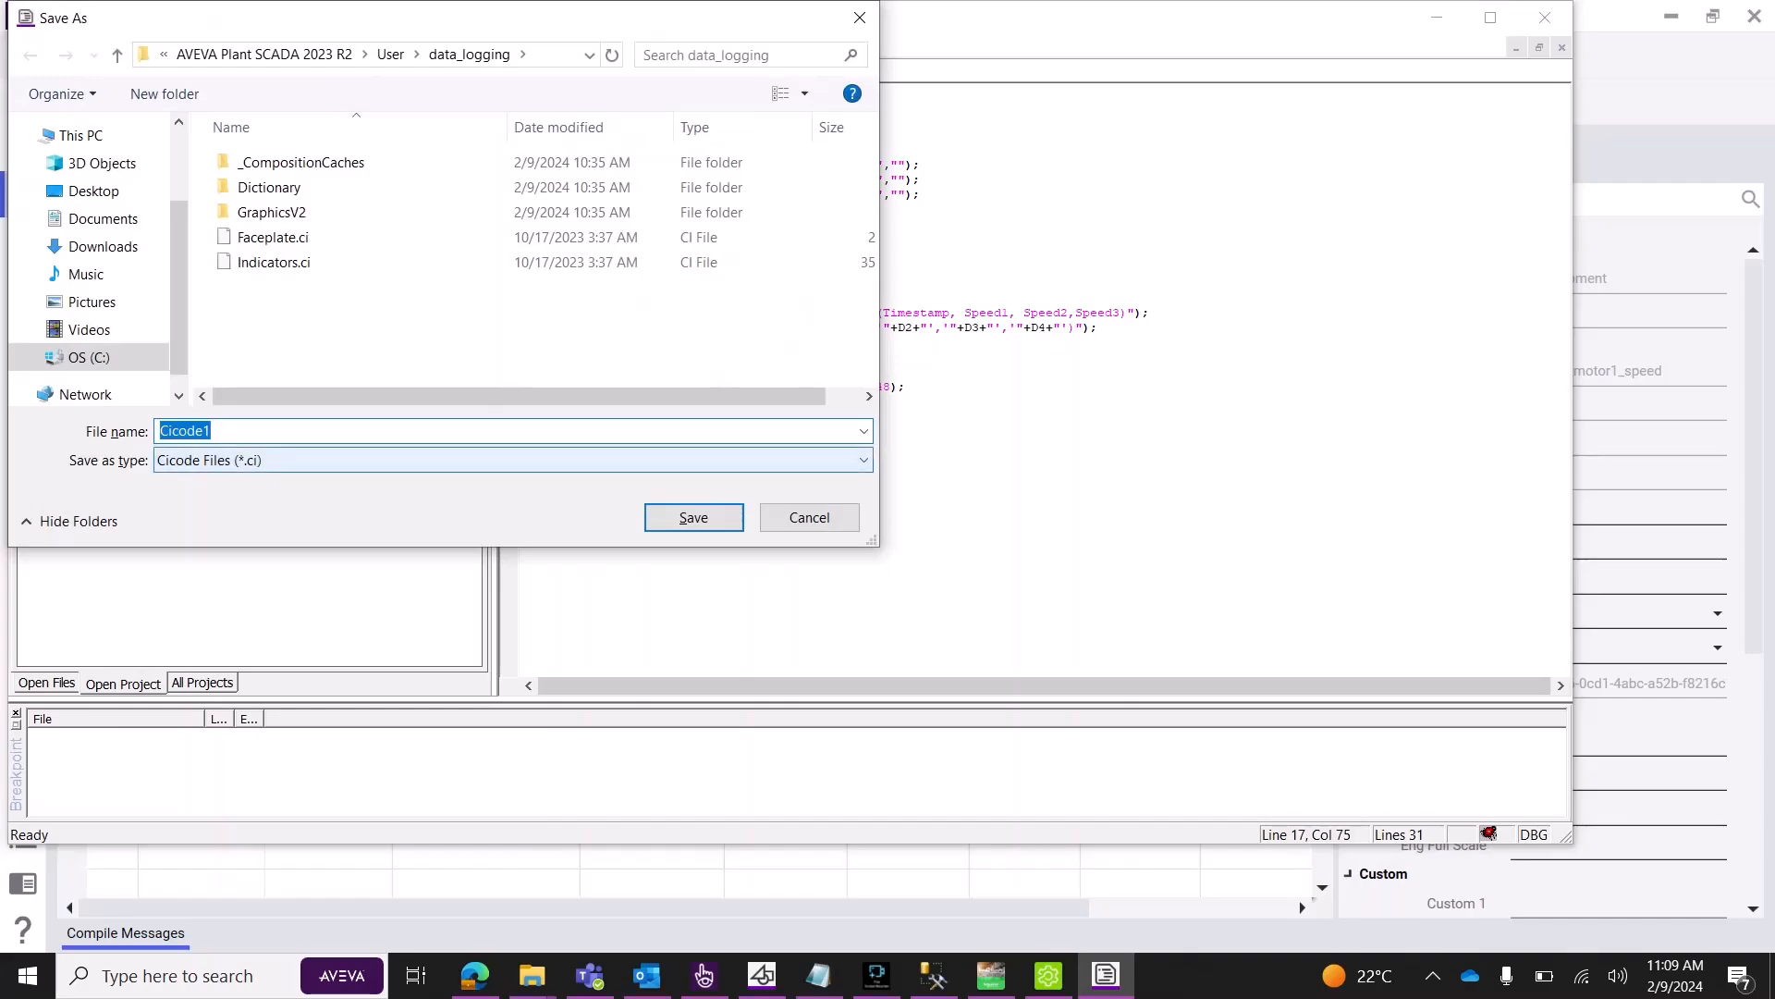
text(sql_logo)
key(BackSpace)
key(Return)
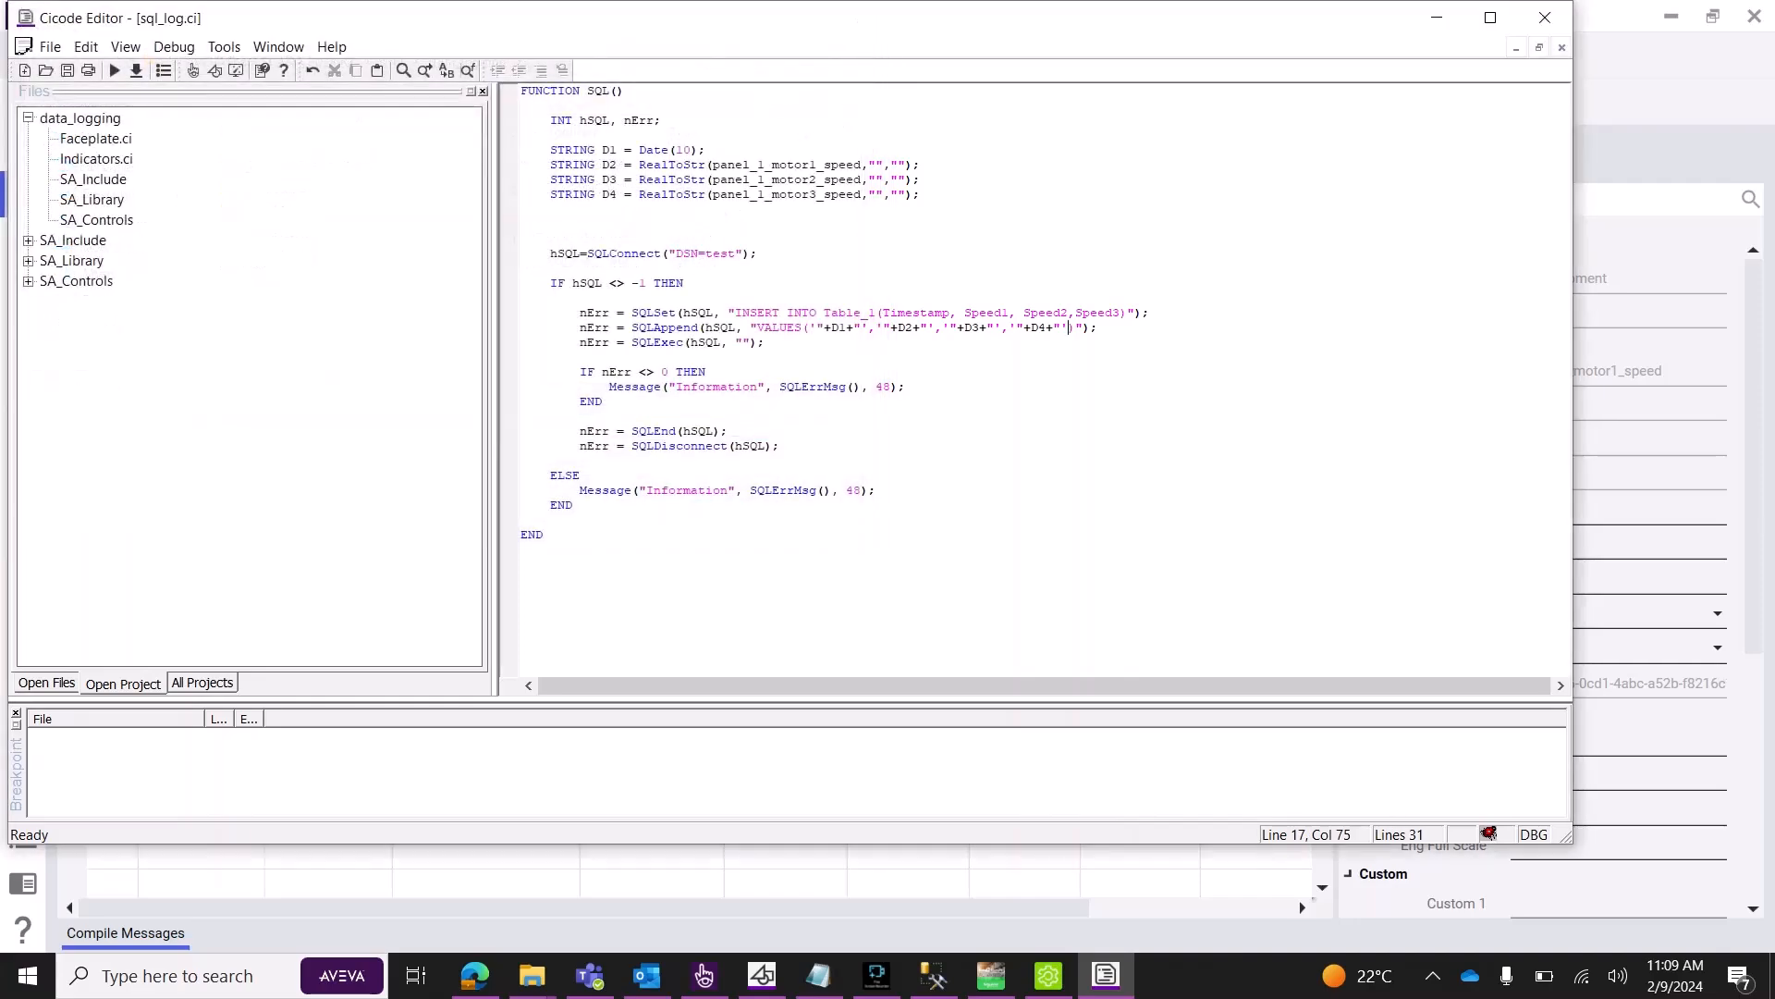
click(136, 71)
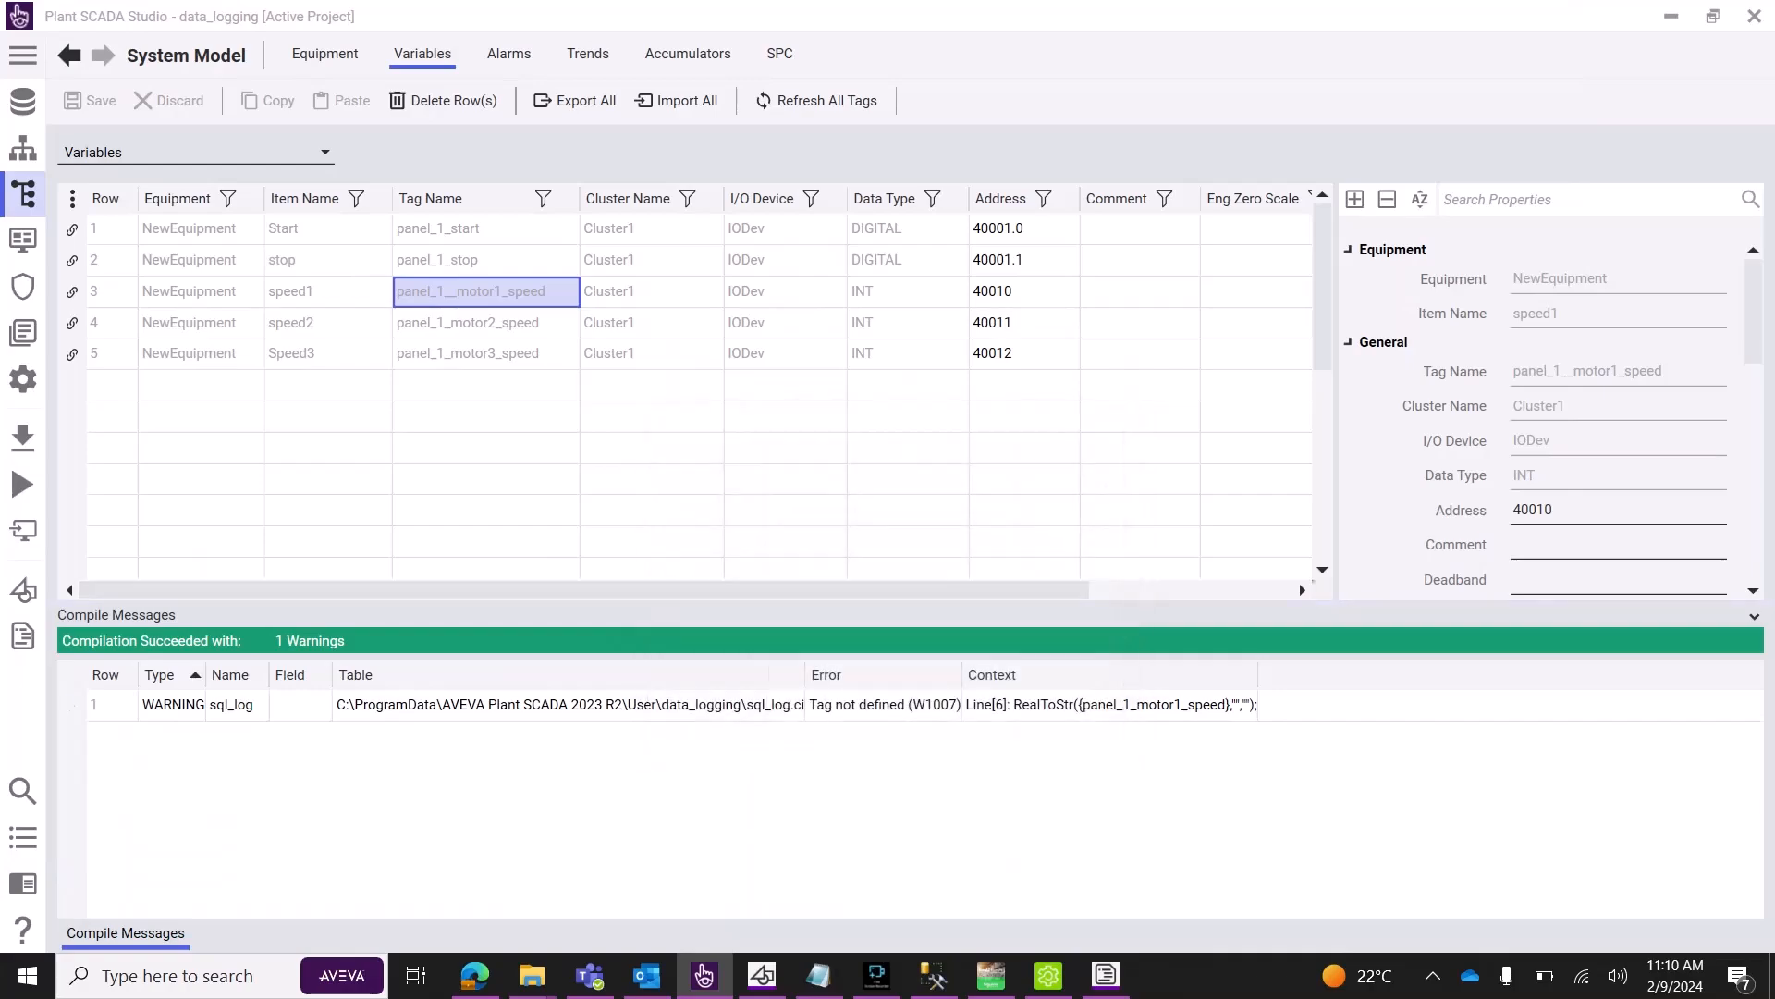
Close the compile messages, review sql_log.ci, and recompile data_logging despite the W1007 warning.
click(1755, 617)
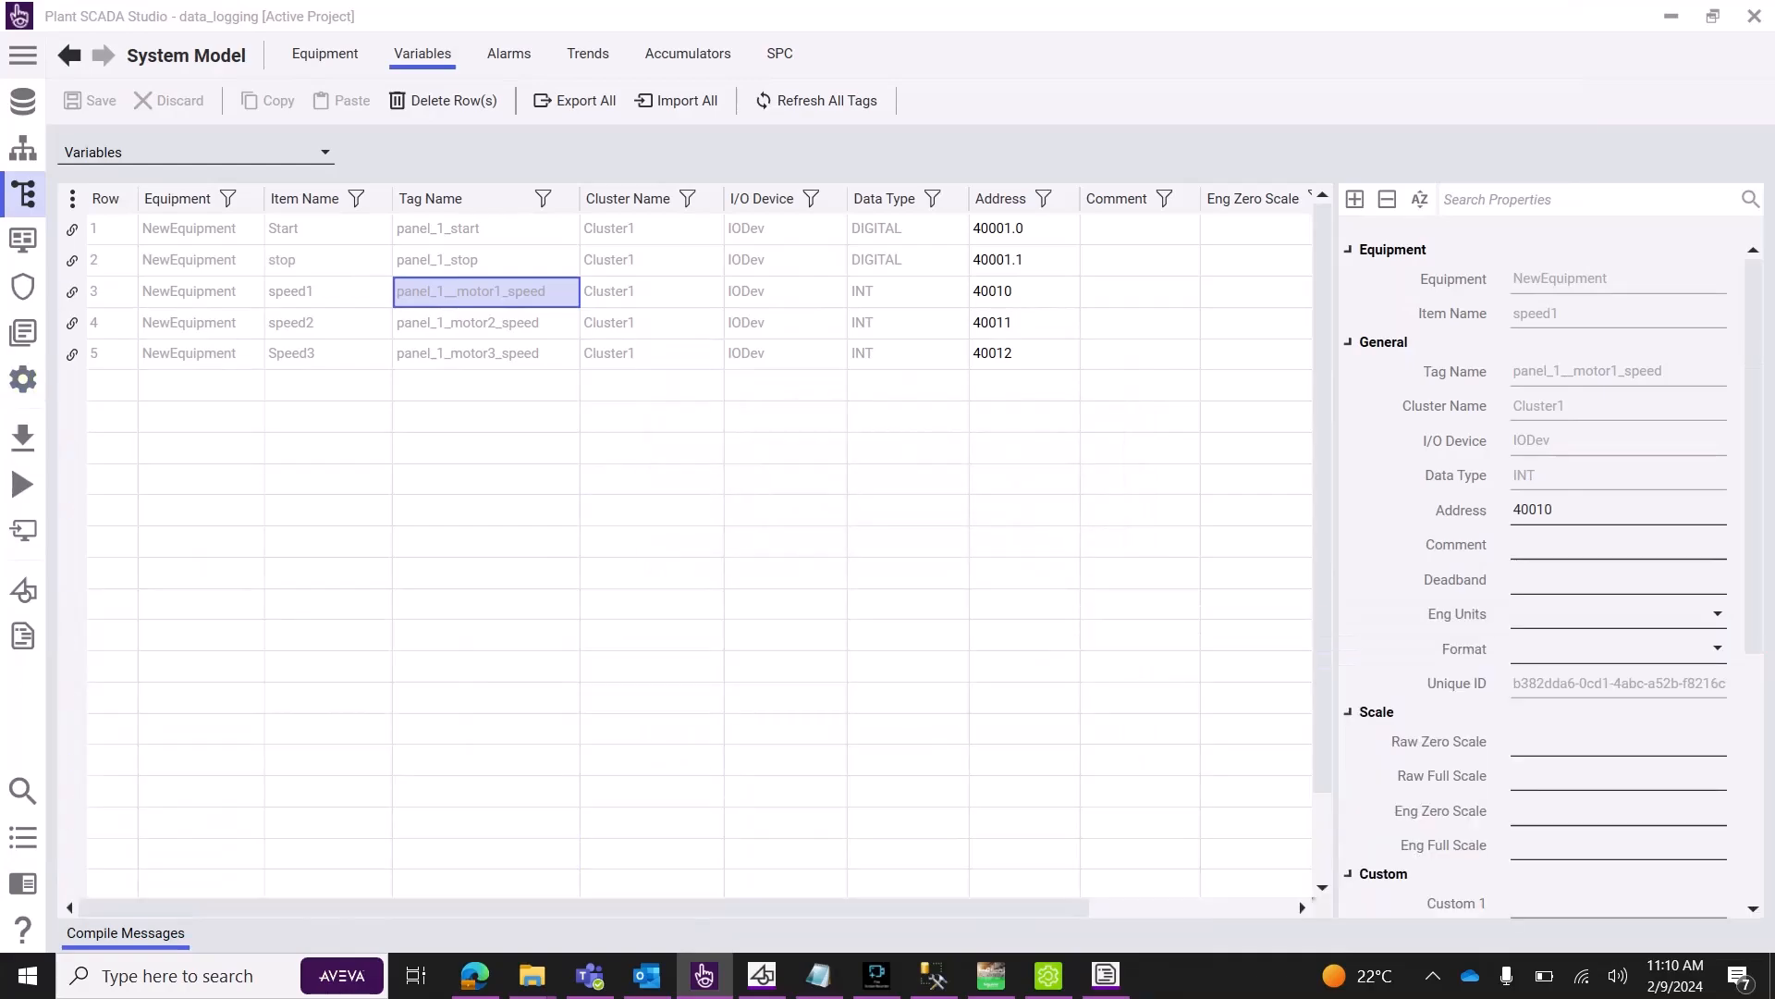
click(1106, 976)
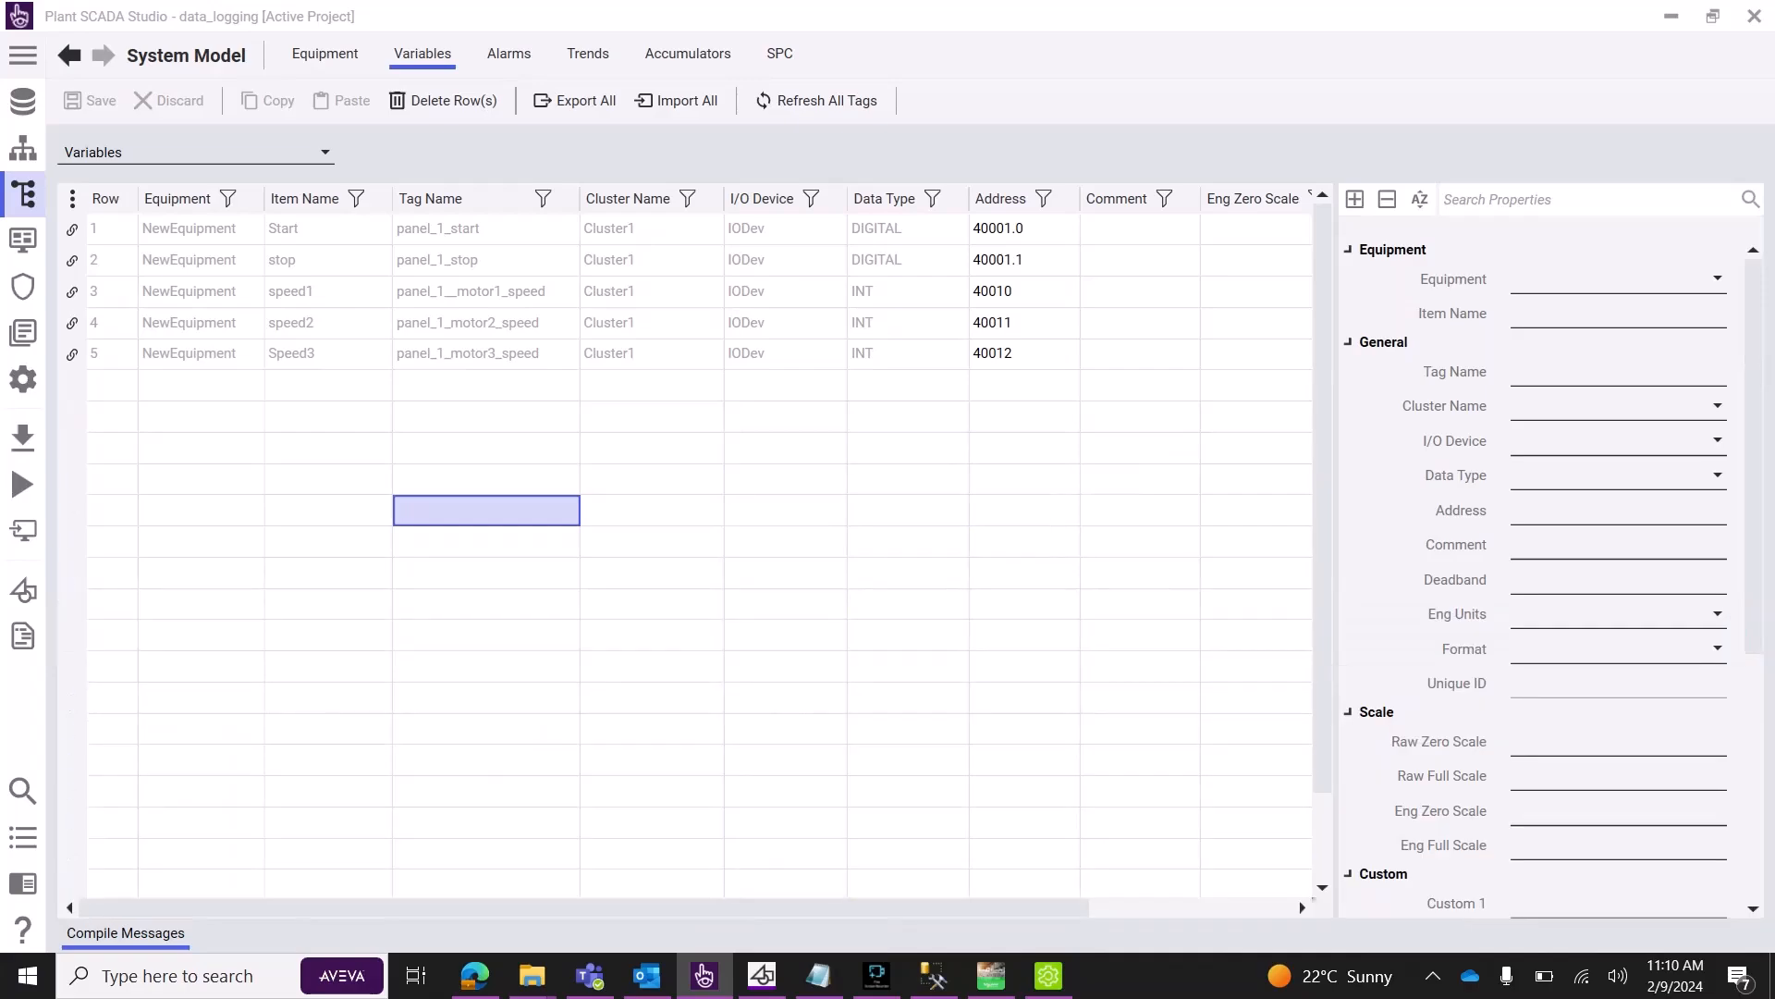
scroll(908, 704, down, 1)
scroll(908, 704, up, 1)
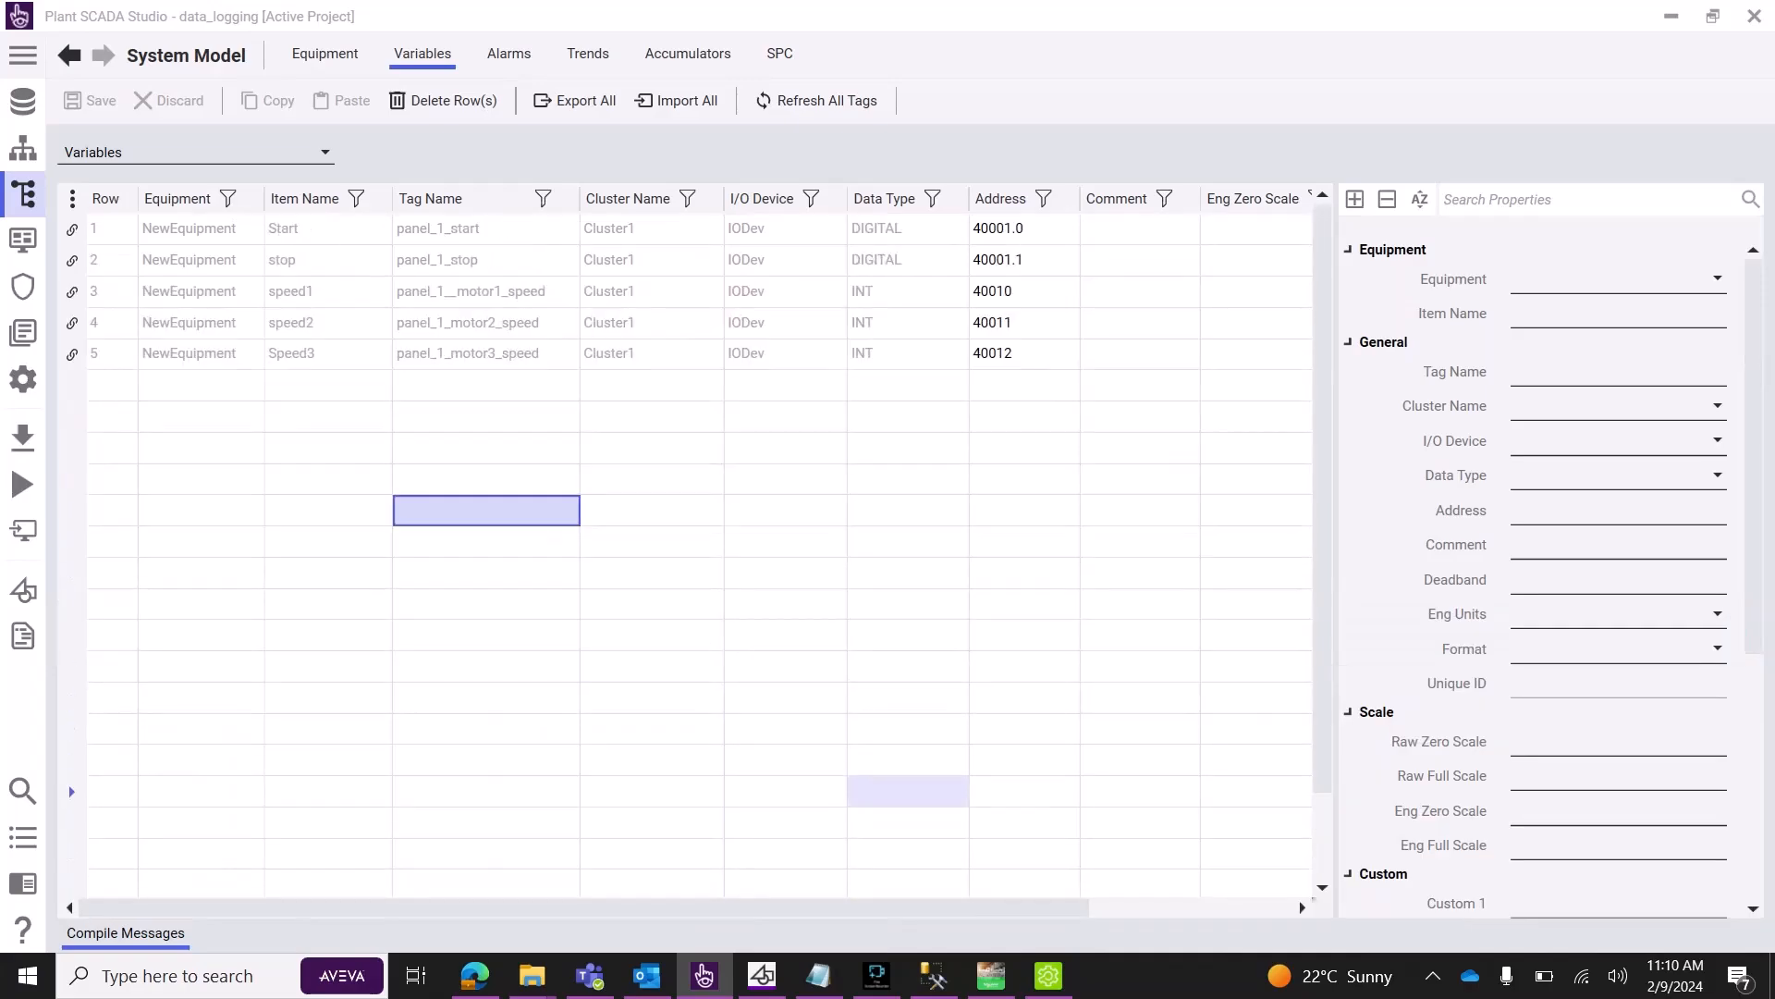
click(22, 436)
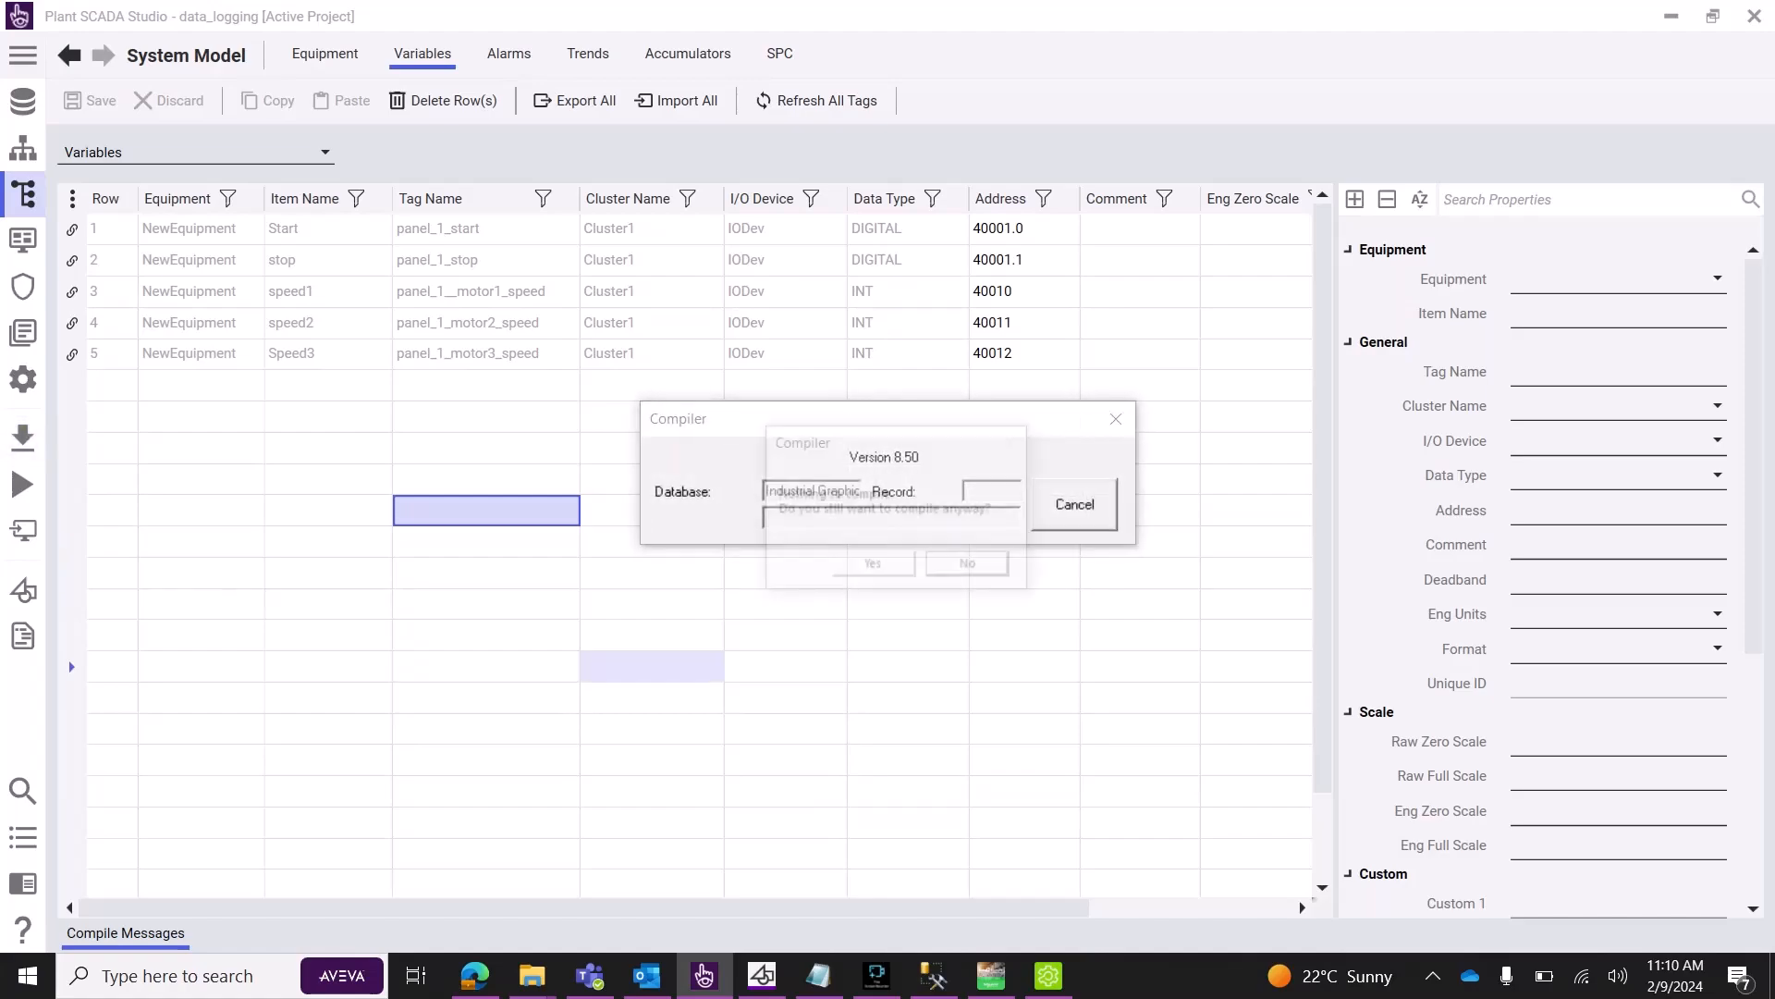
click(874, 566)
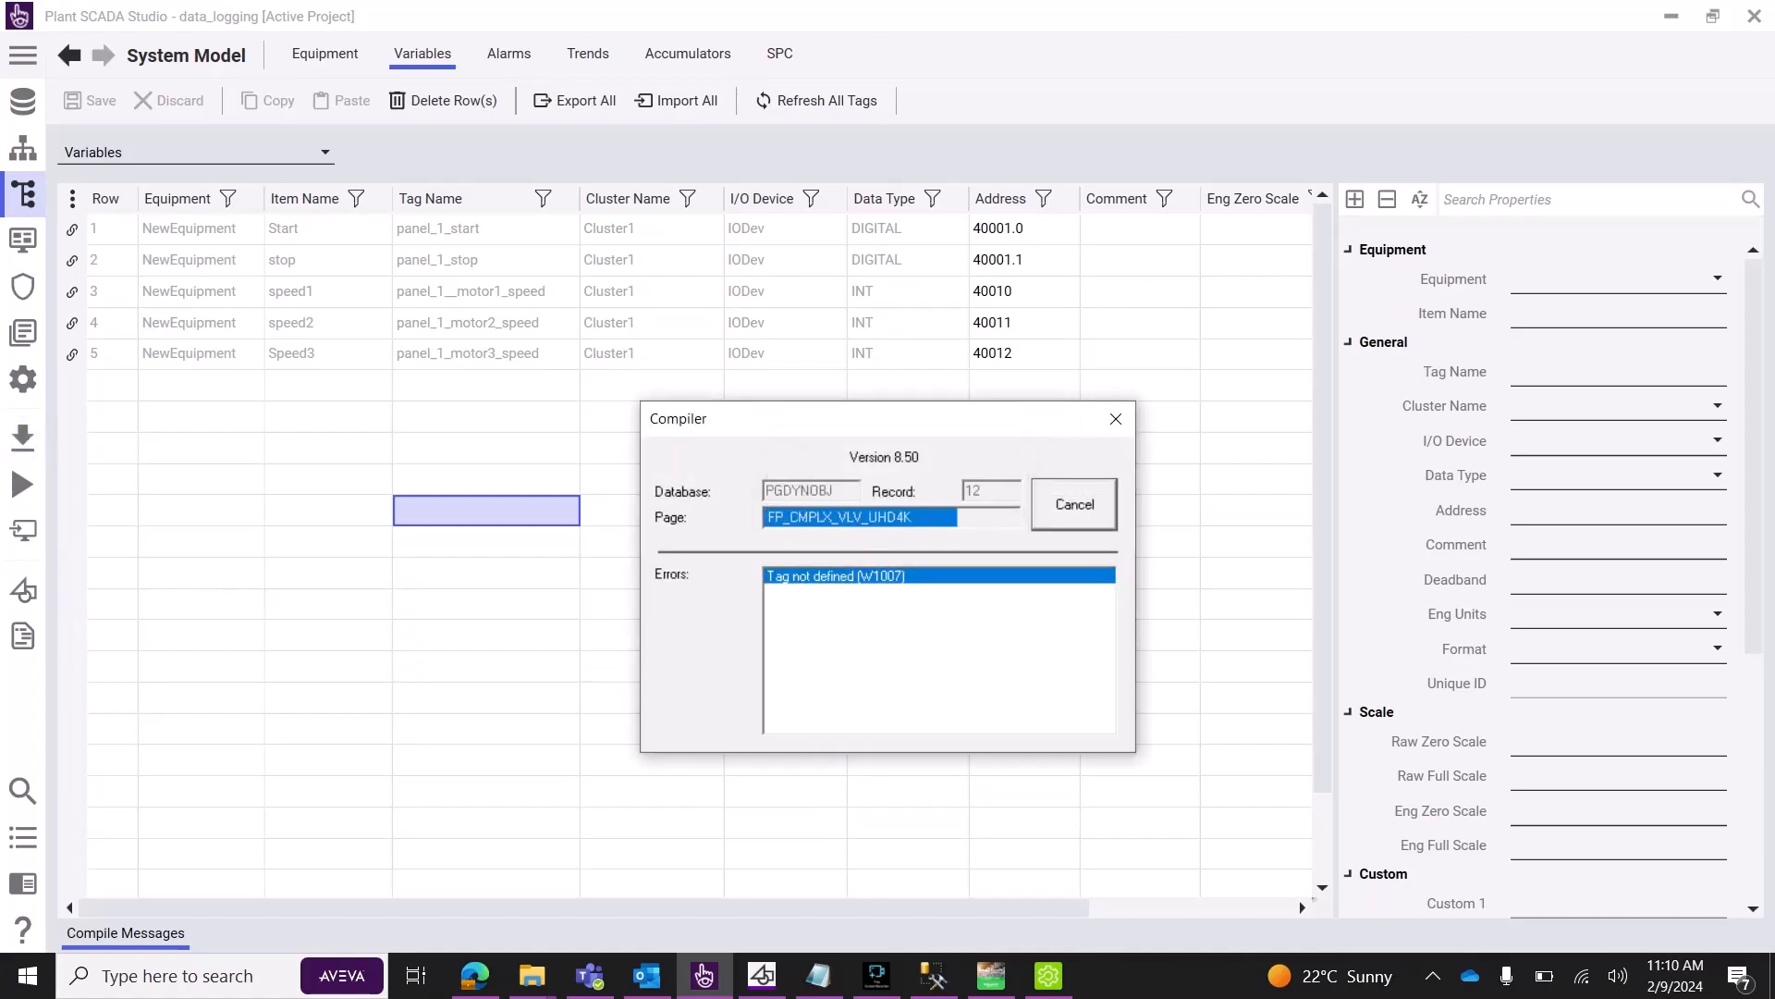
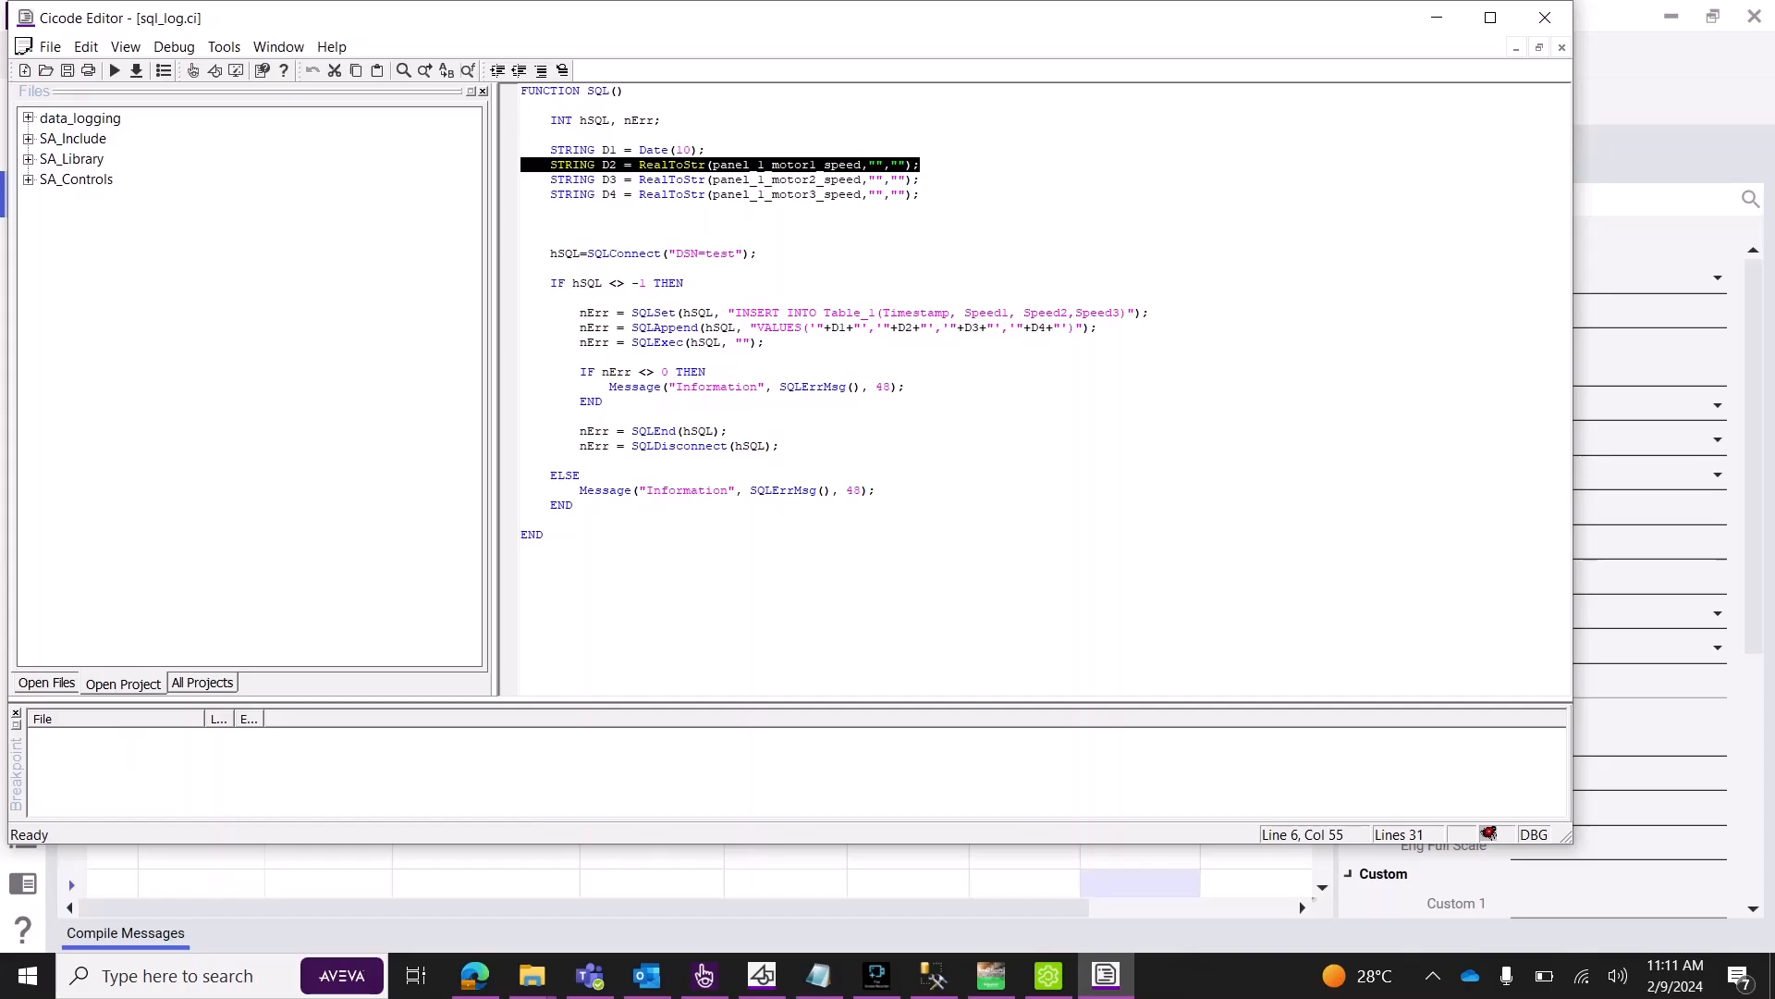
Check the exact motor speed tag names in the Variables list before returning to sql_log.ci.
click(908, 880)
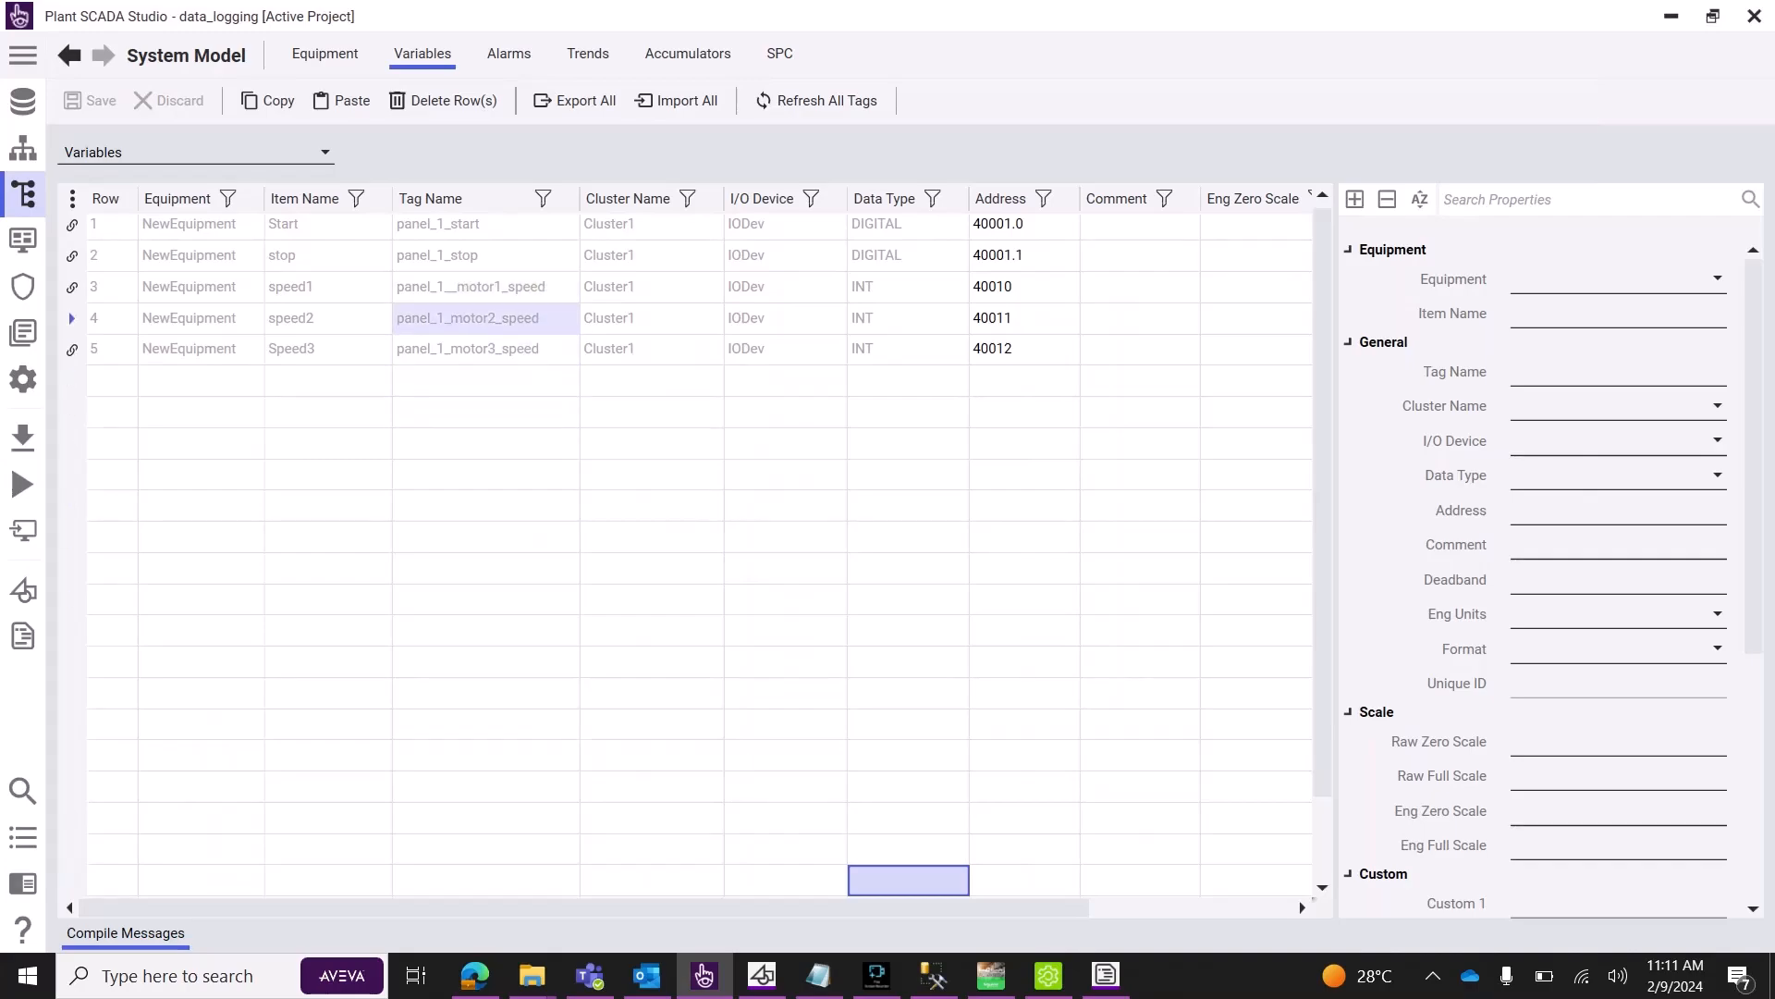
click(486, 318)
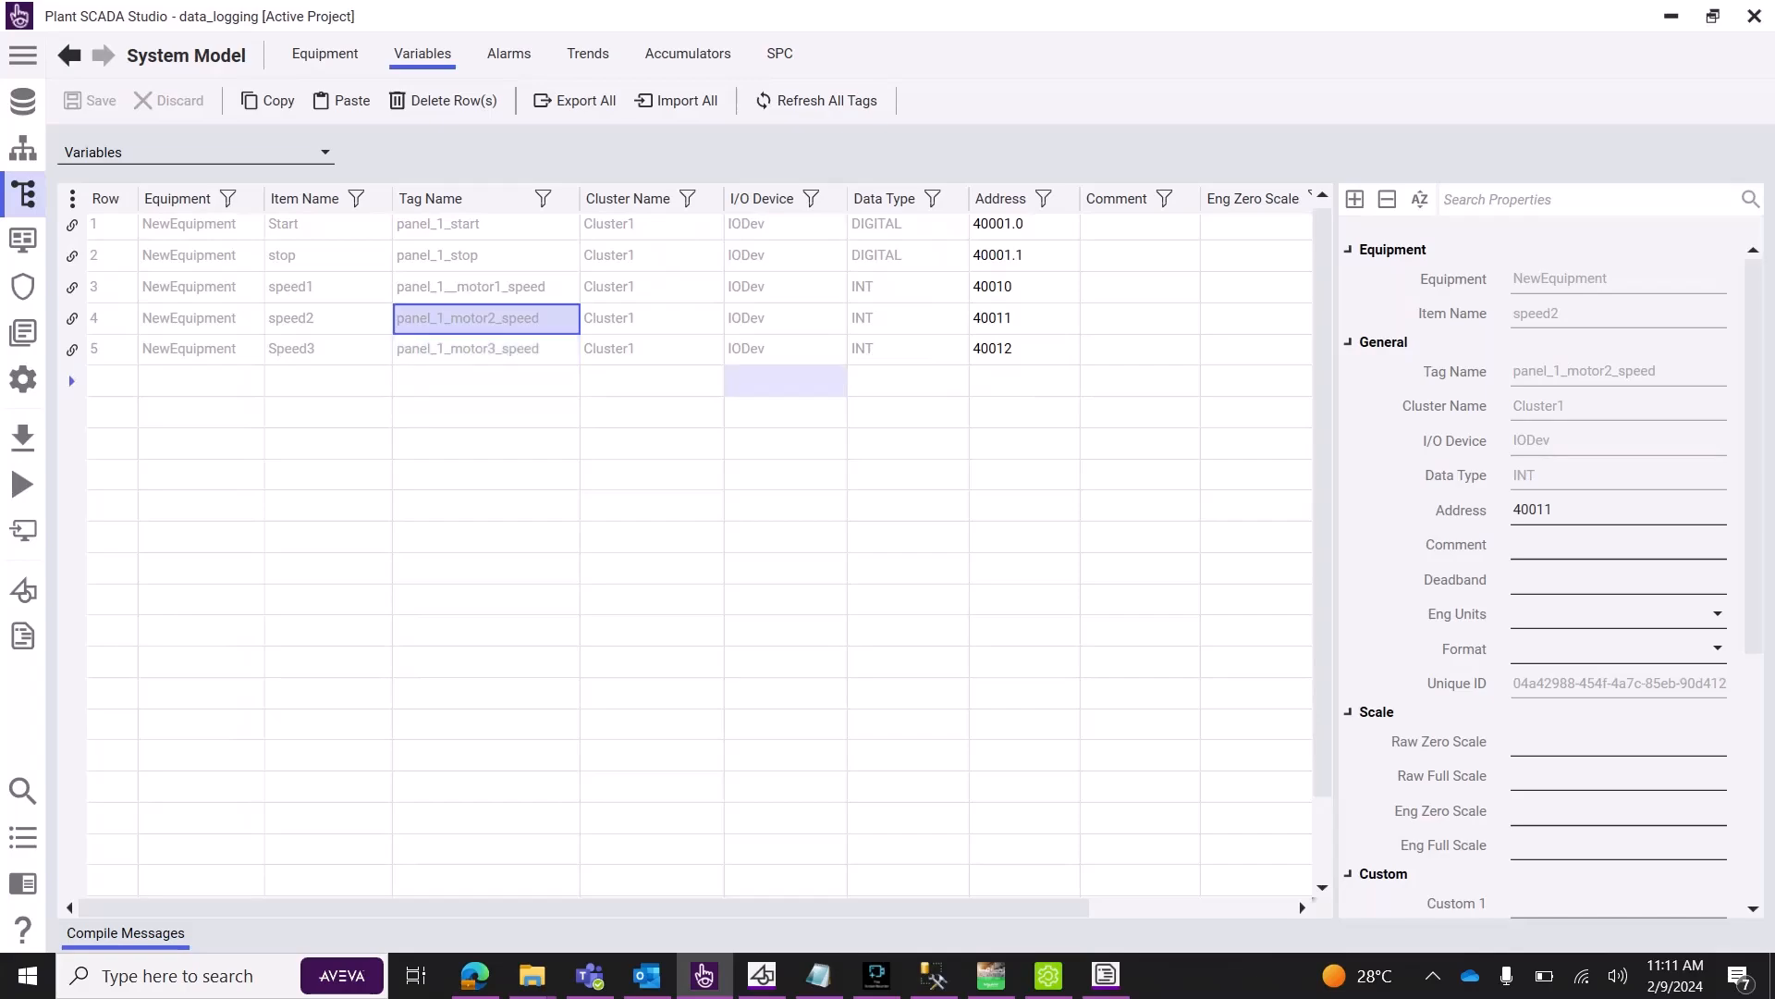
click(486, 288)
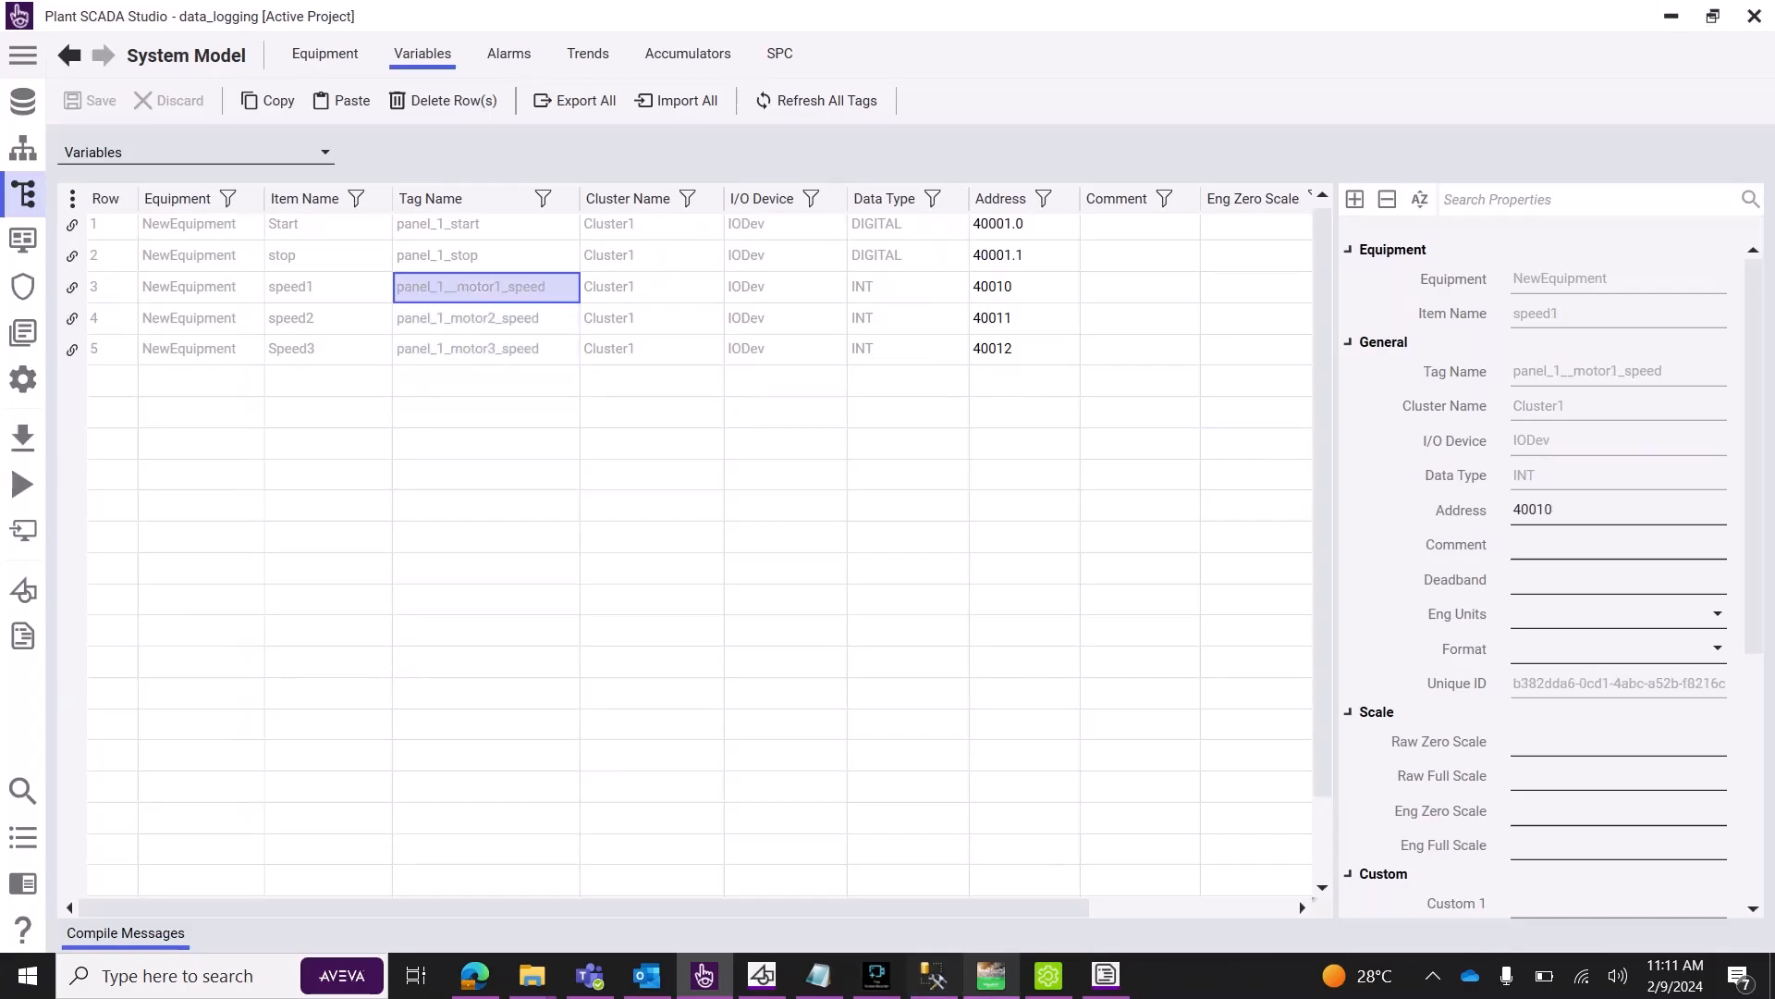
click(1106, 975)
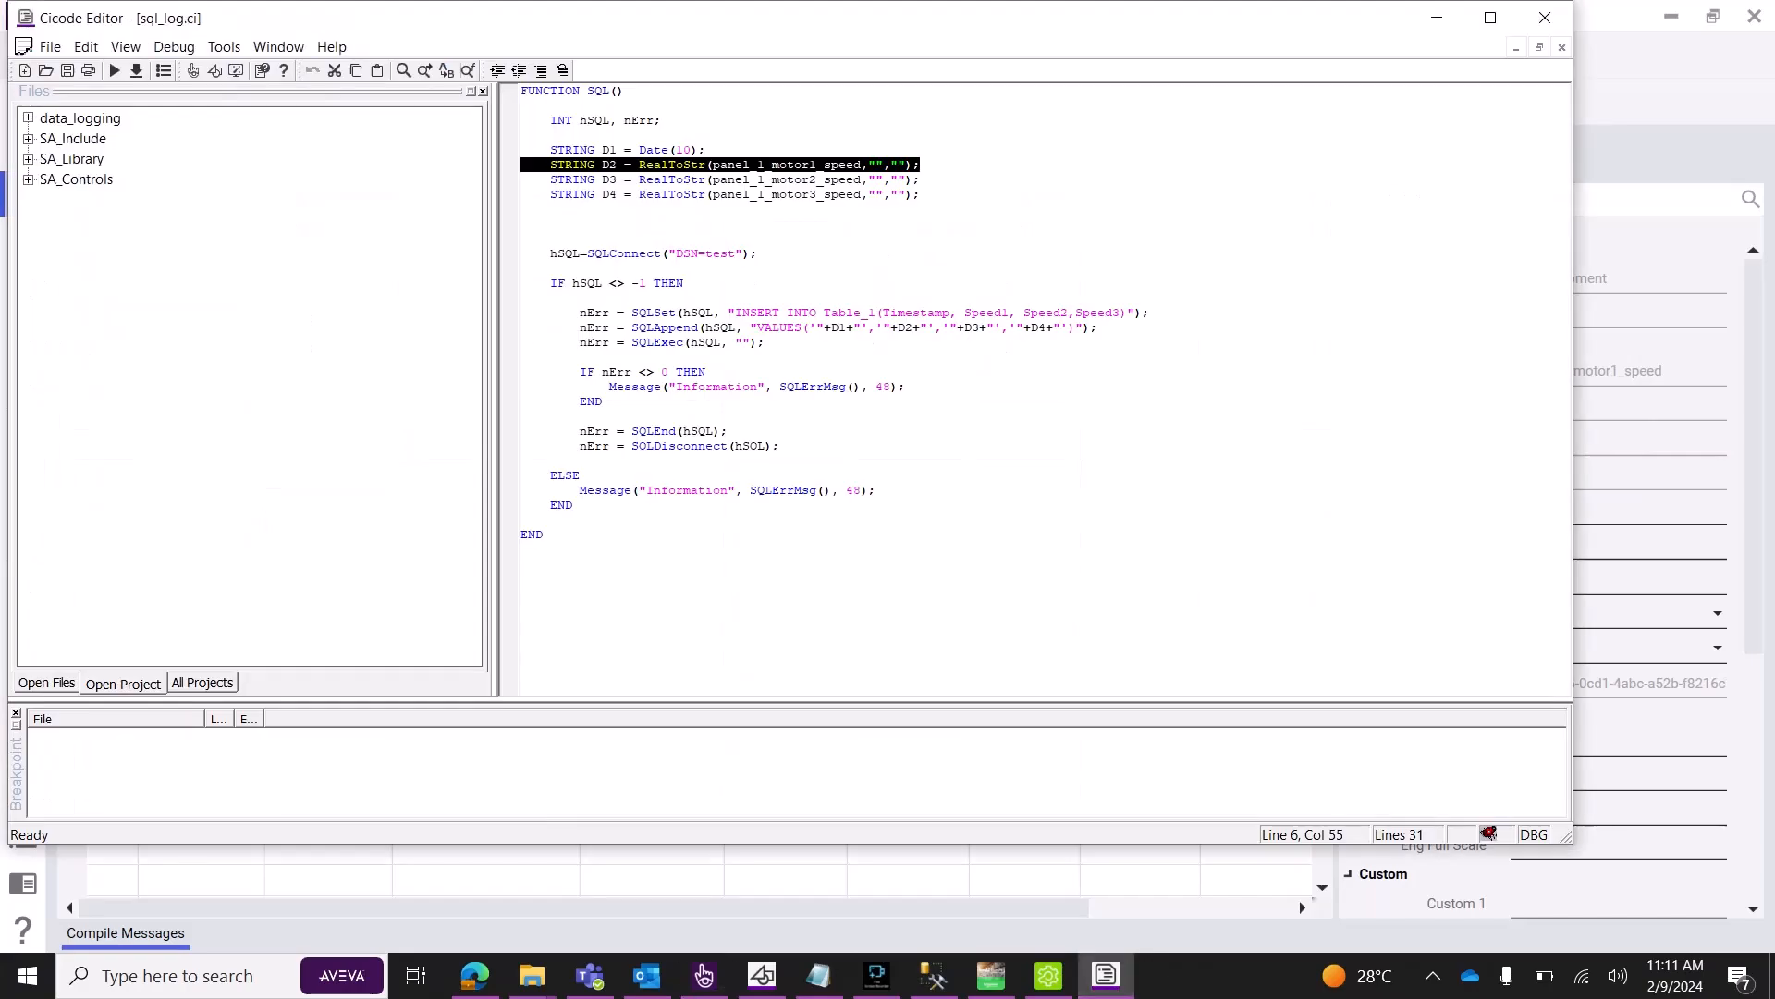
Correct line 6 to panel_1__motor1_speed and recompile the project.
click(758, 164)
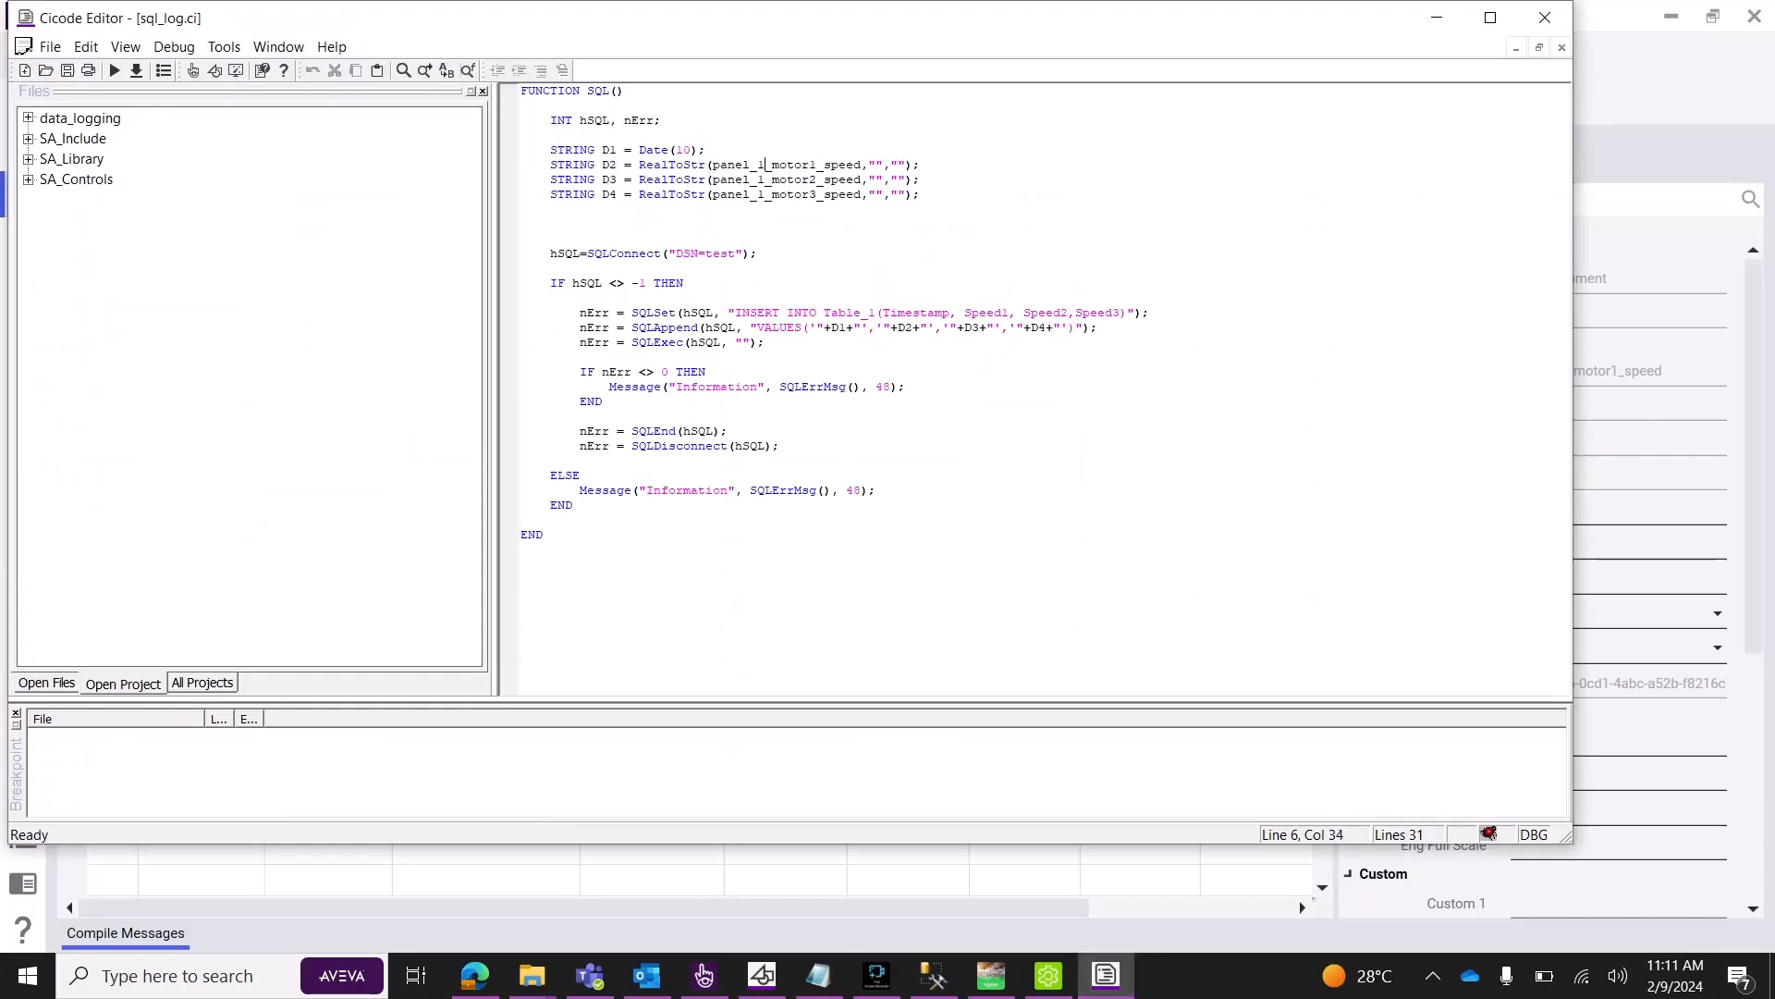
text(_)
click(624, 416)
click(136, 70)
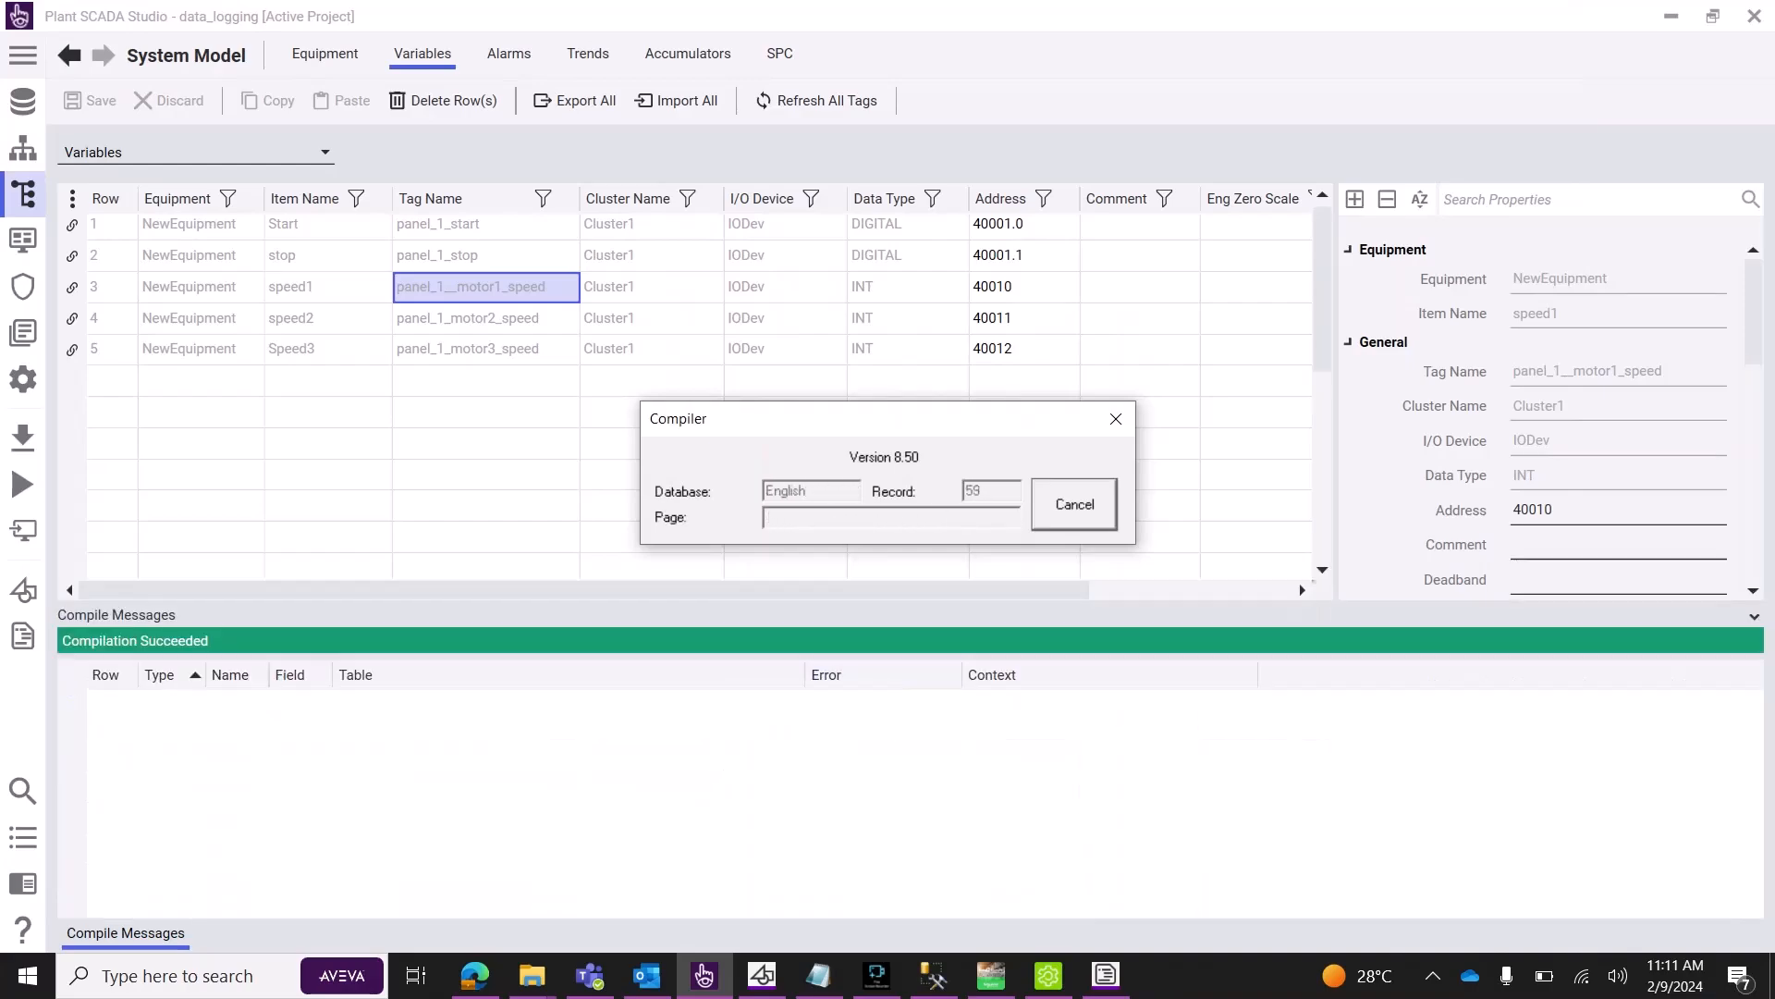
click(652, 413)
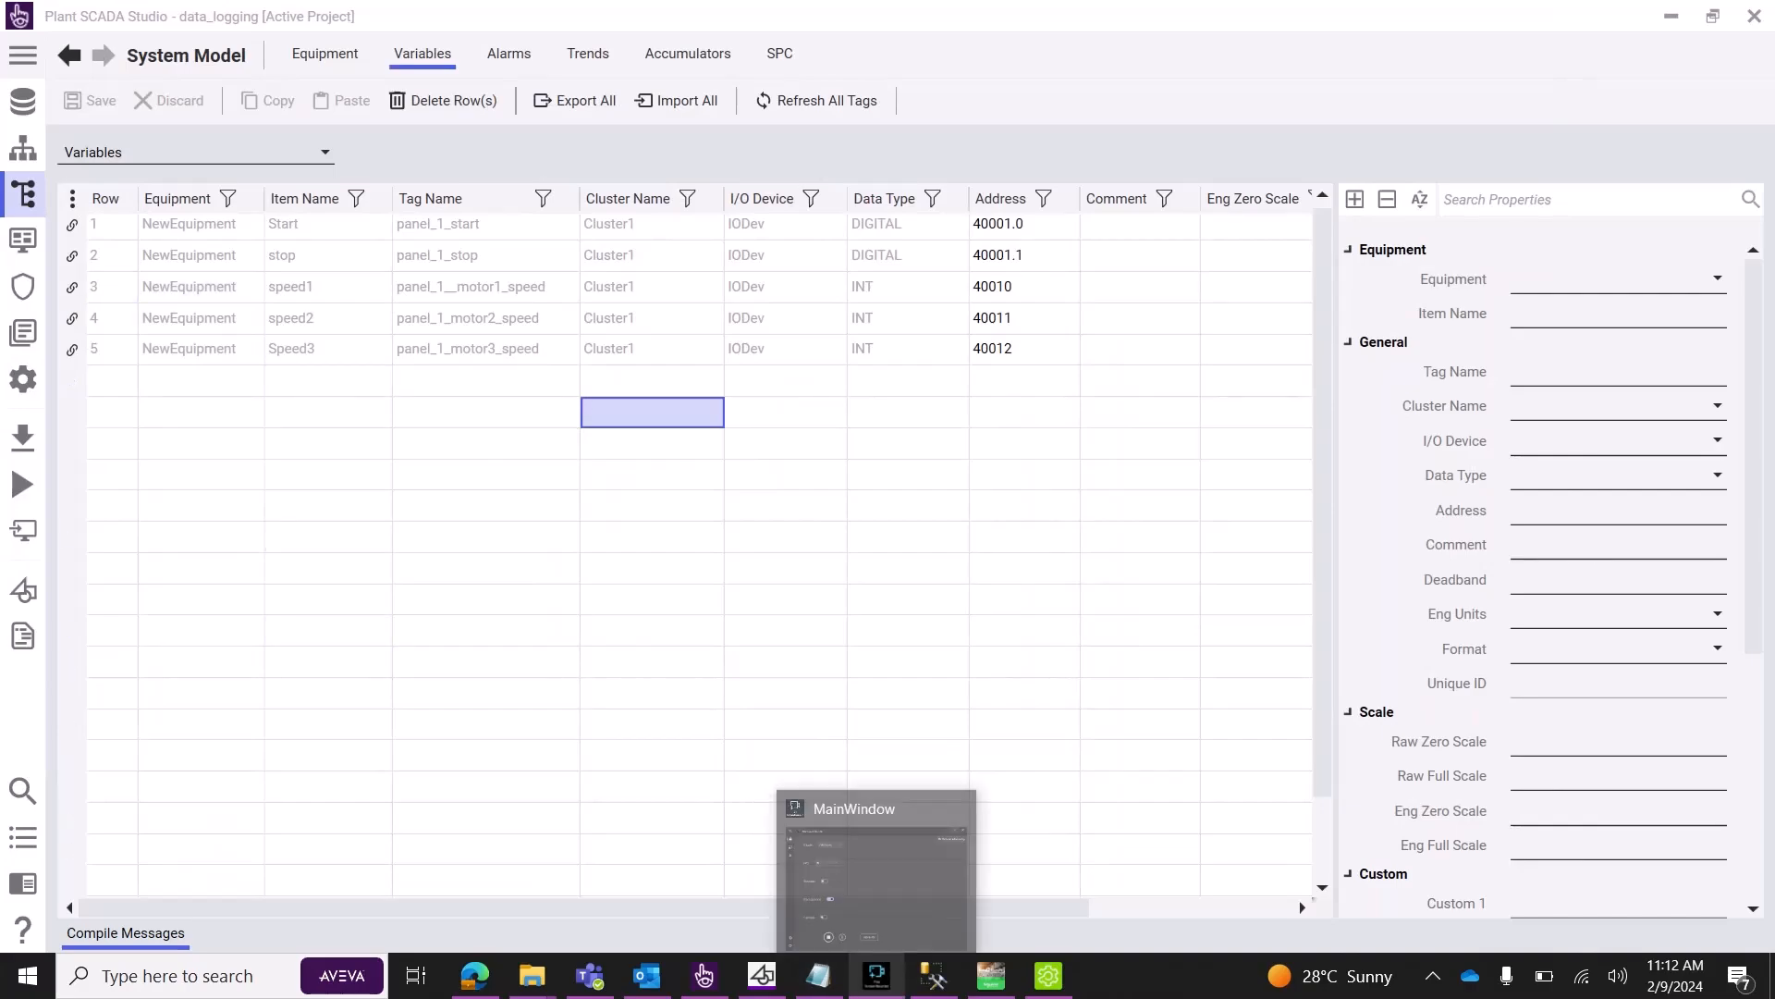
Reopen sql_log.ci under data_logging, review the SQL( call on line 1, then minimize the editor.
mouse_move(934, 976)
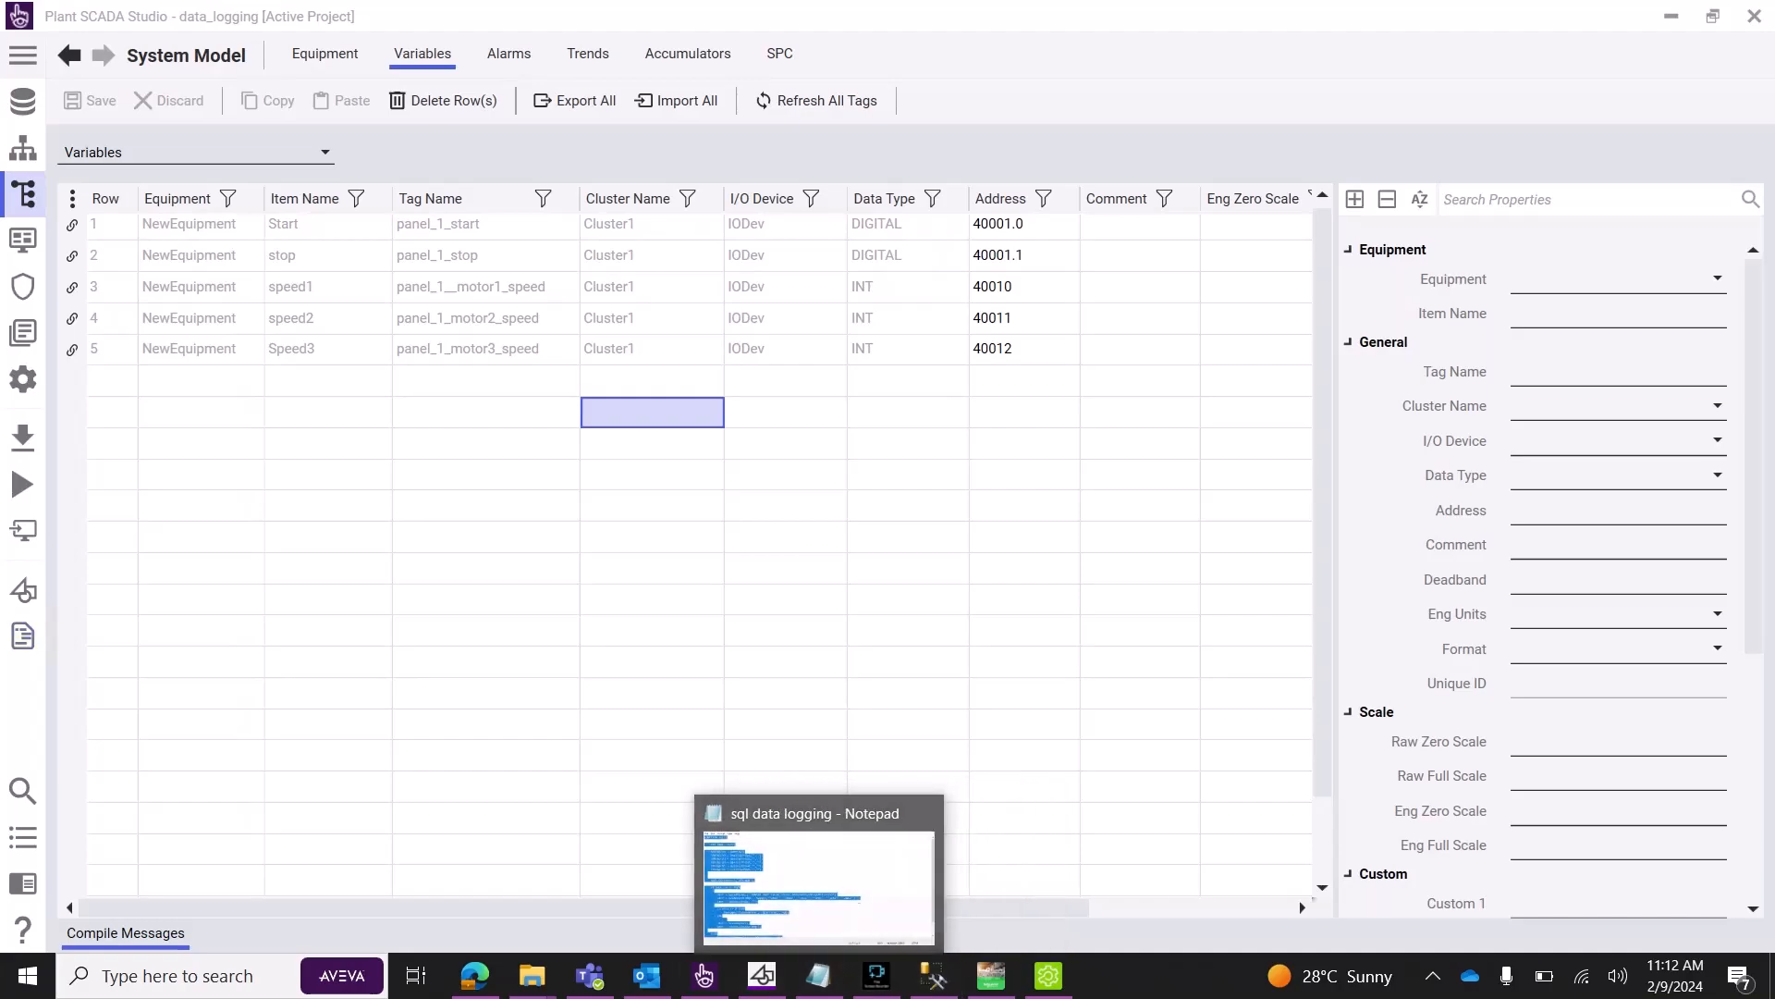
click(23, 883)
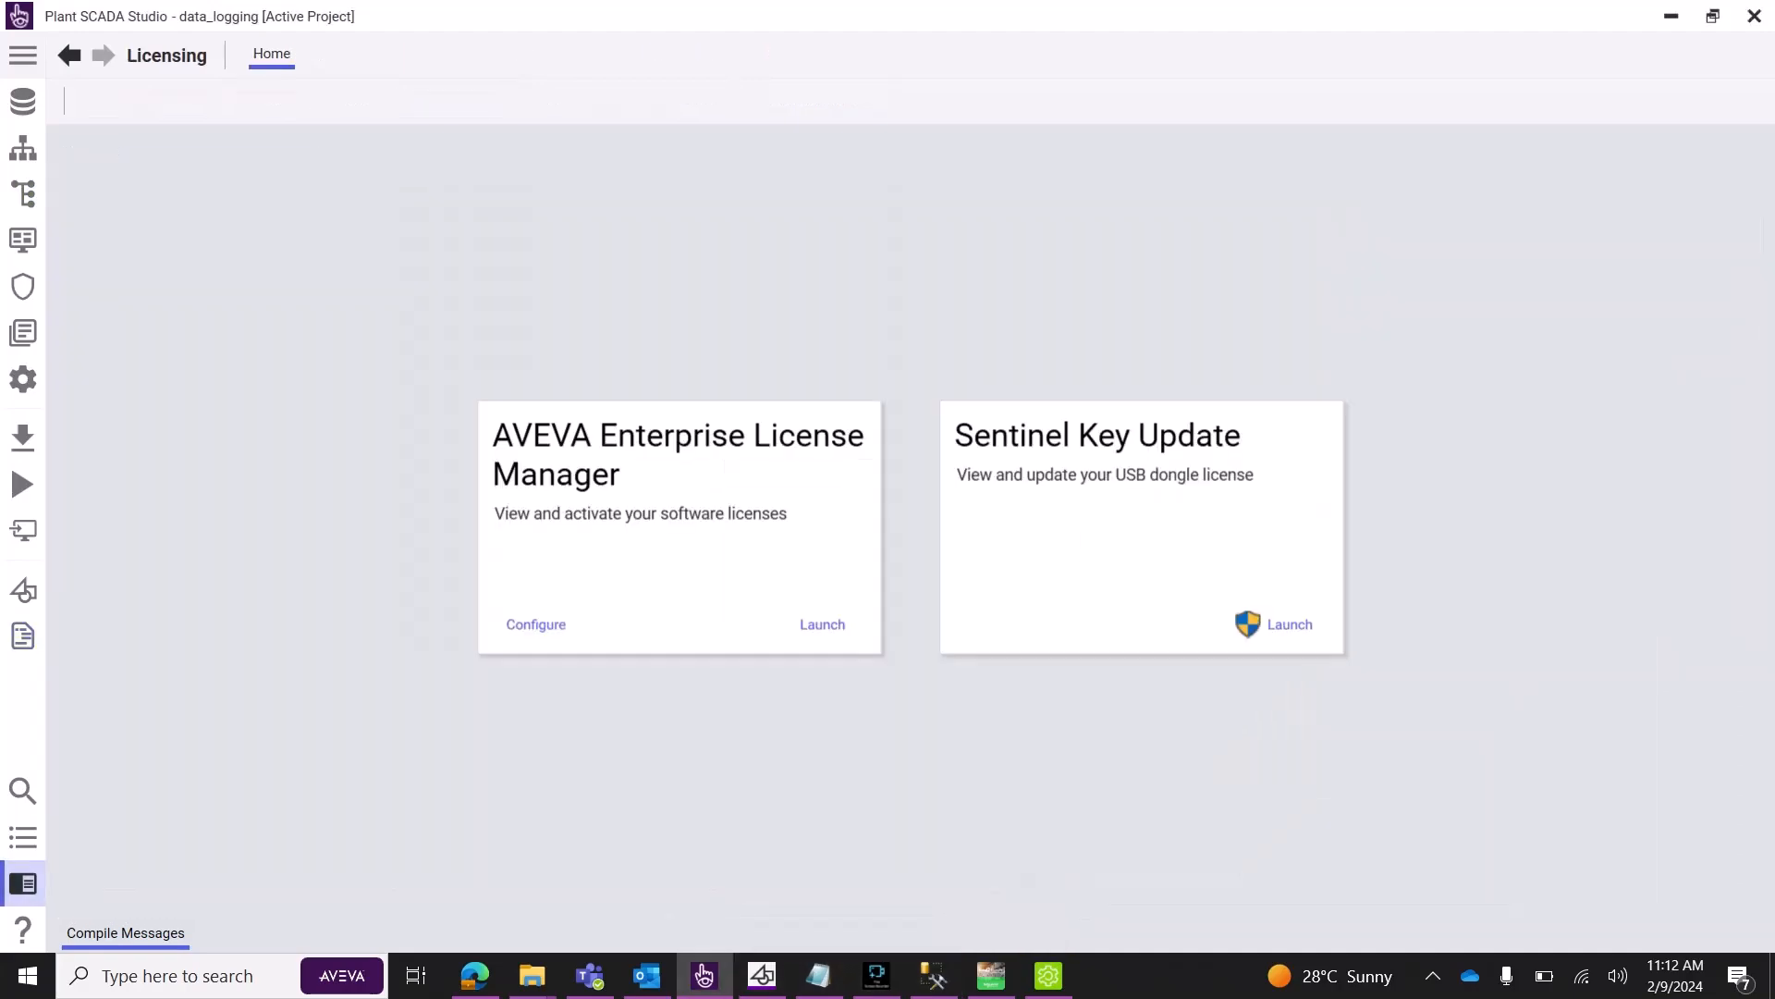
click(23, 636)
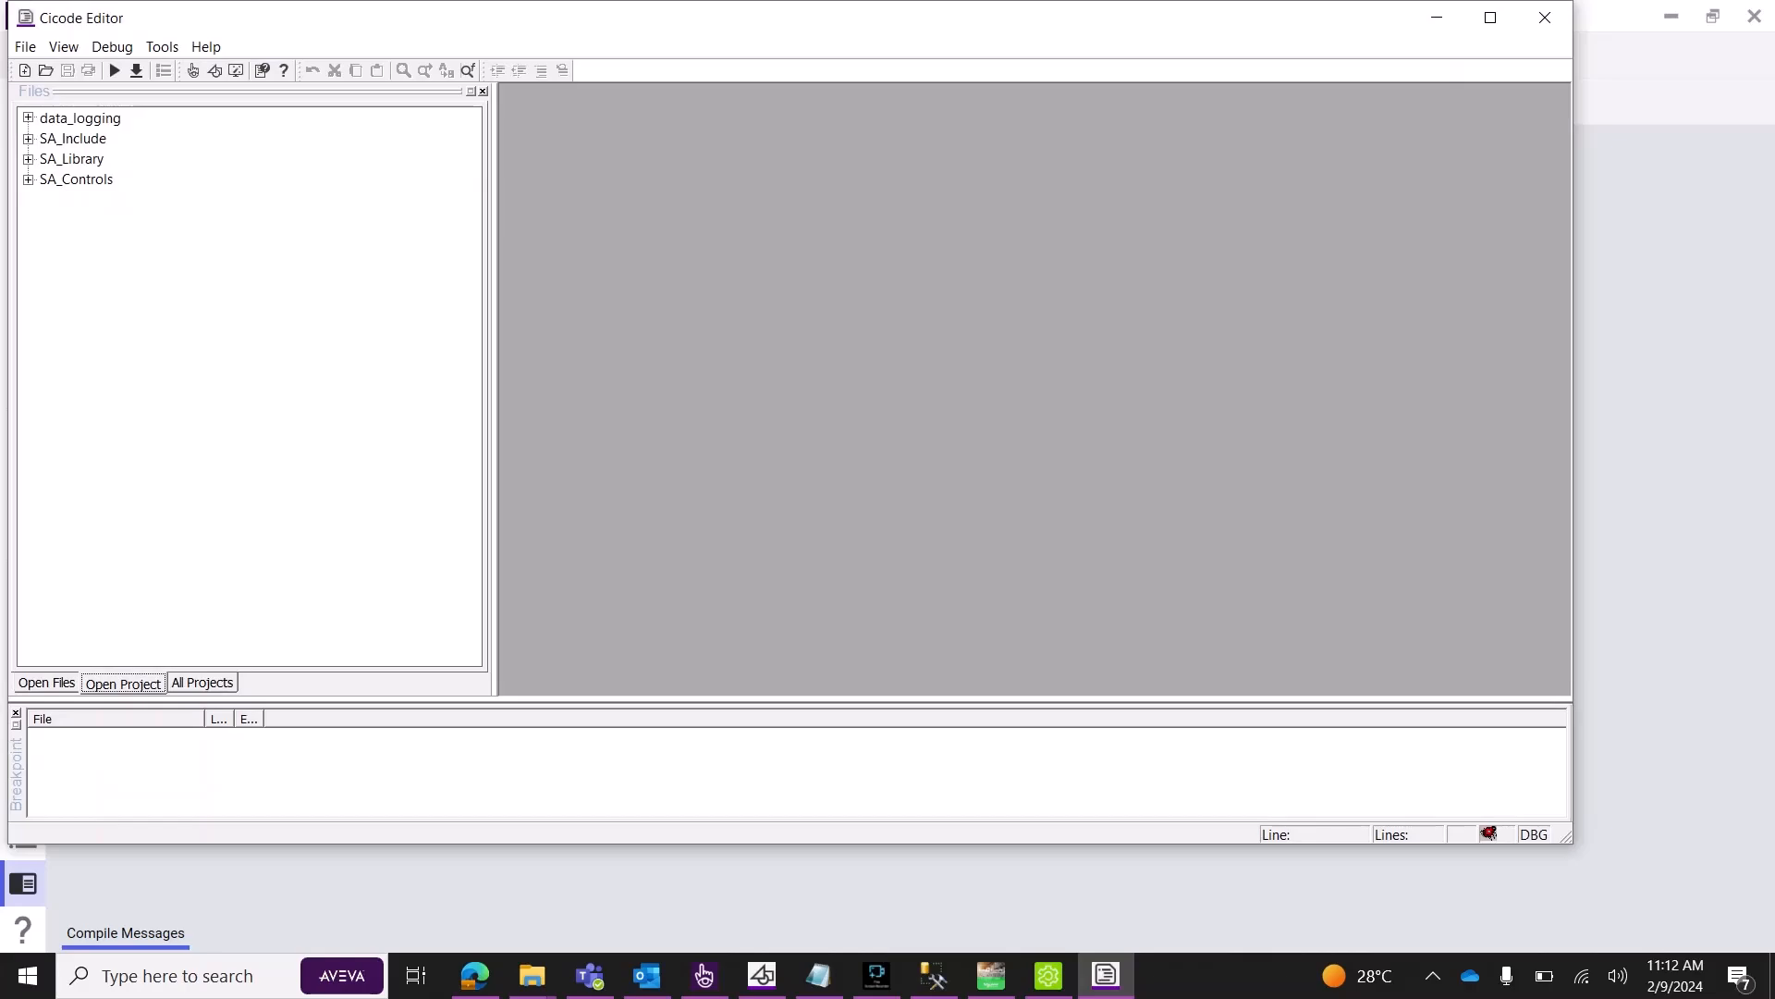
click(27, 118)
double_click(88, 179)
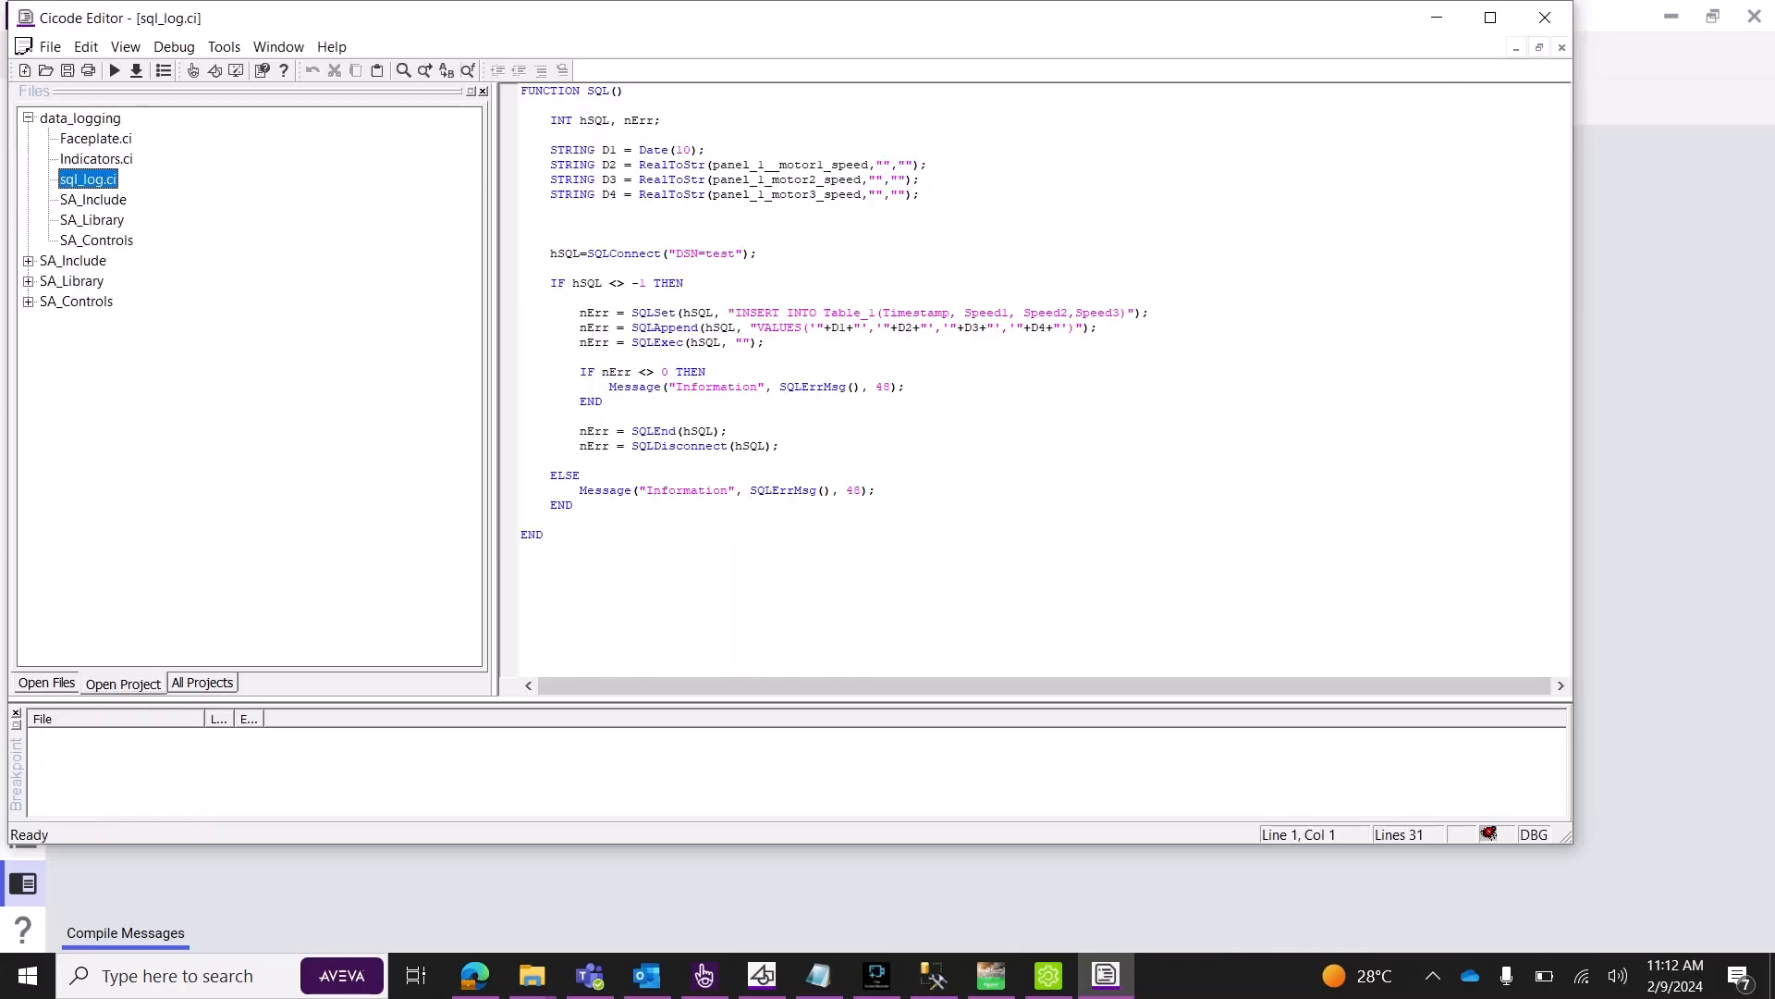
mouse_move(588, 90)
mouse_down()
mouse_move(617, 90)
mouse_move(587, 90)
mouse_up()
click(626, 91)
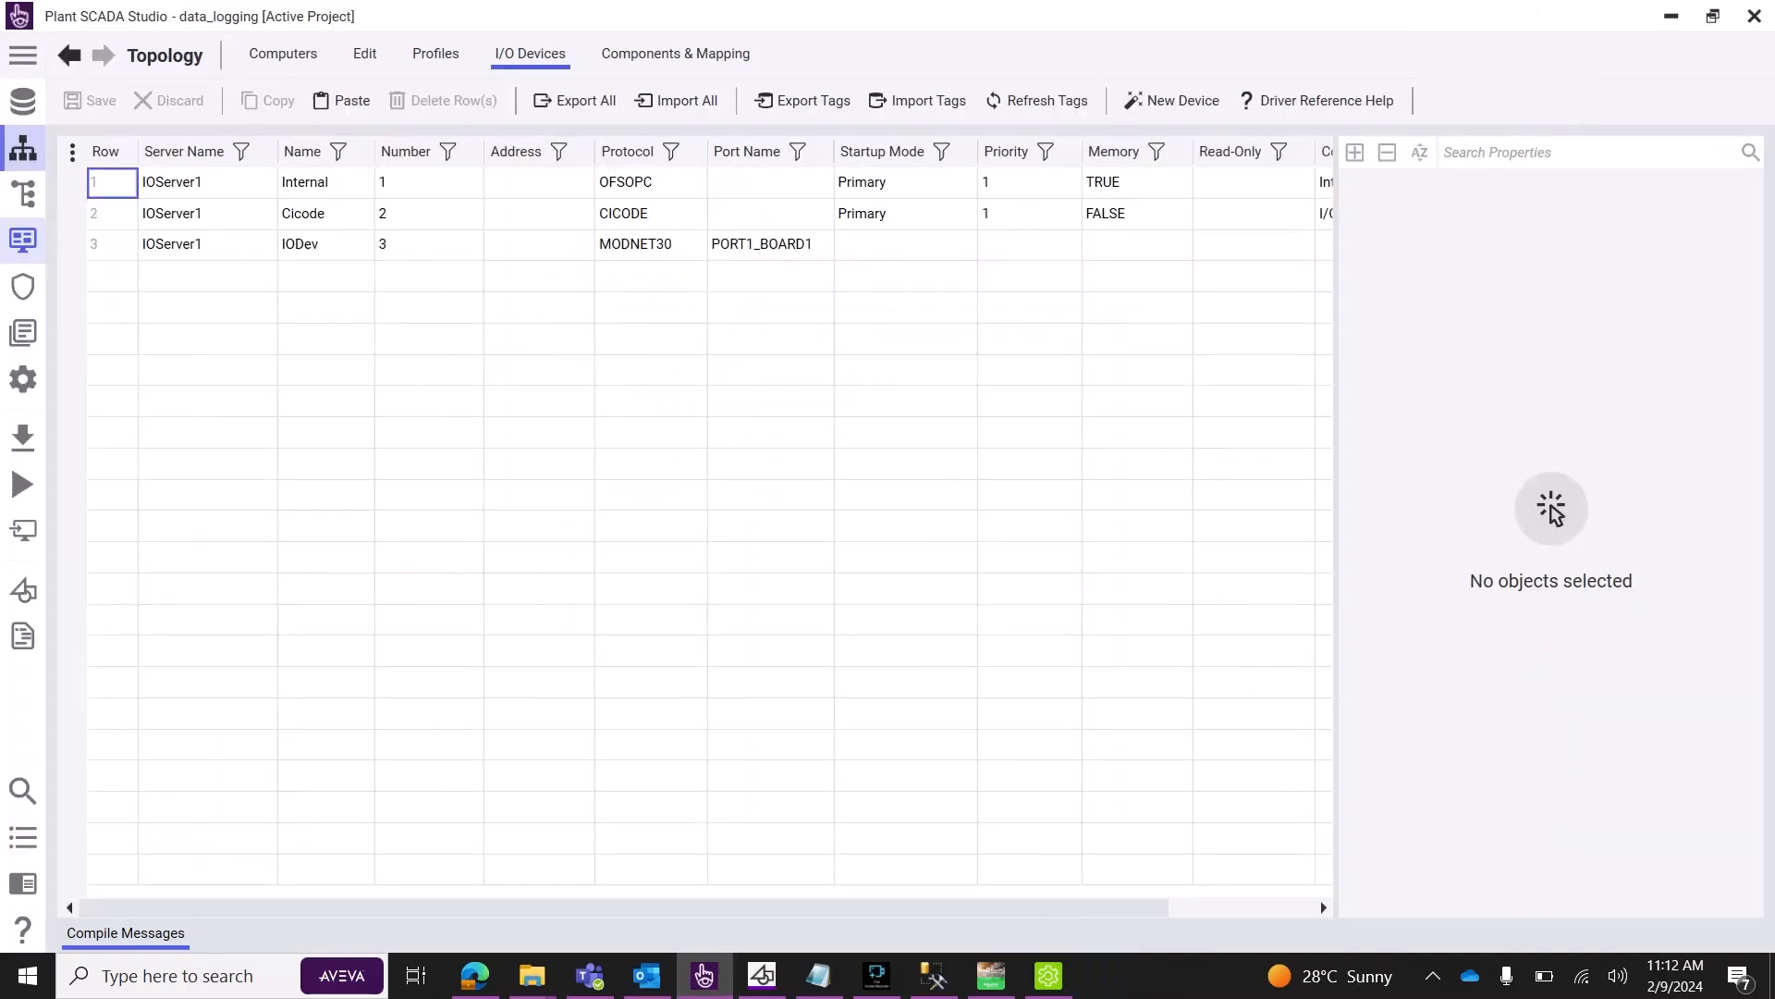
click(1436, 17)
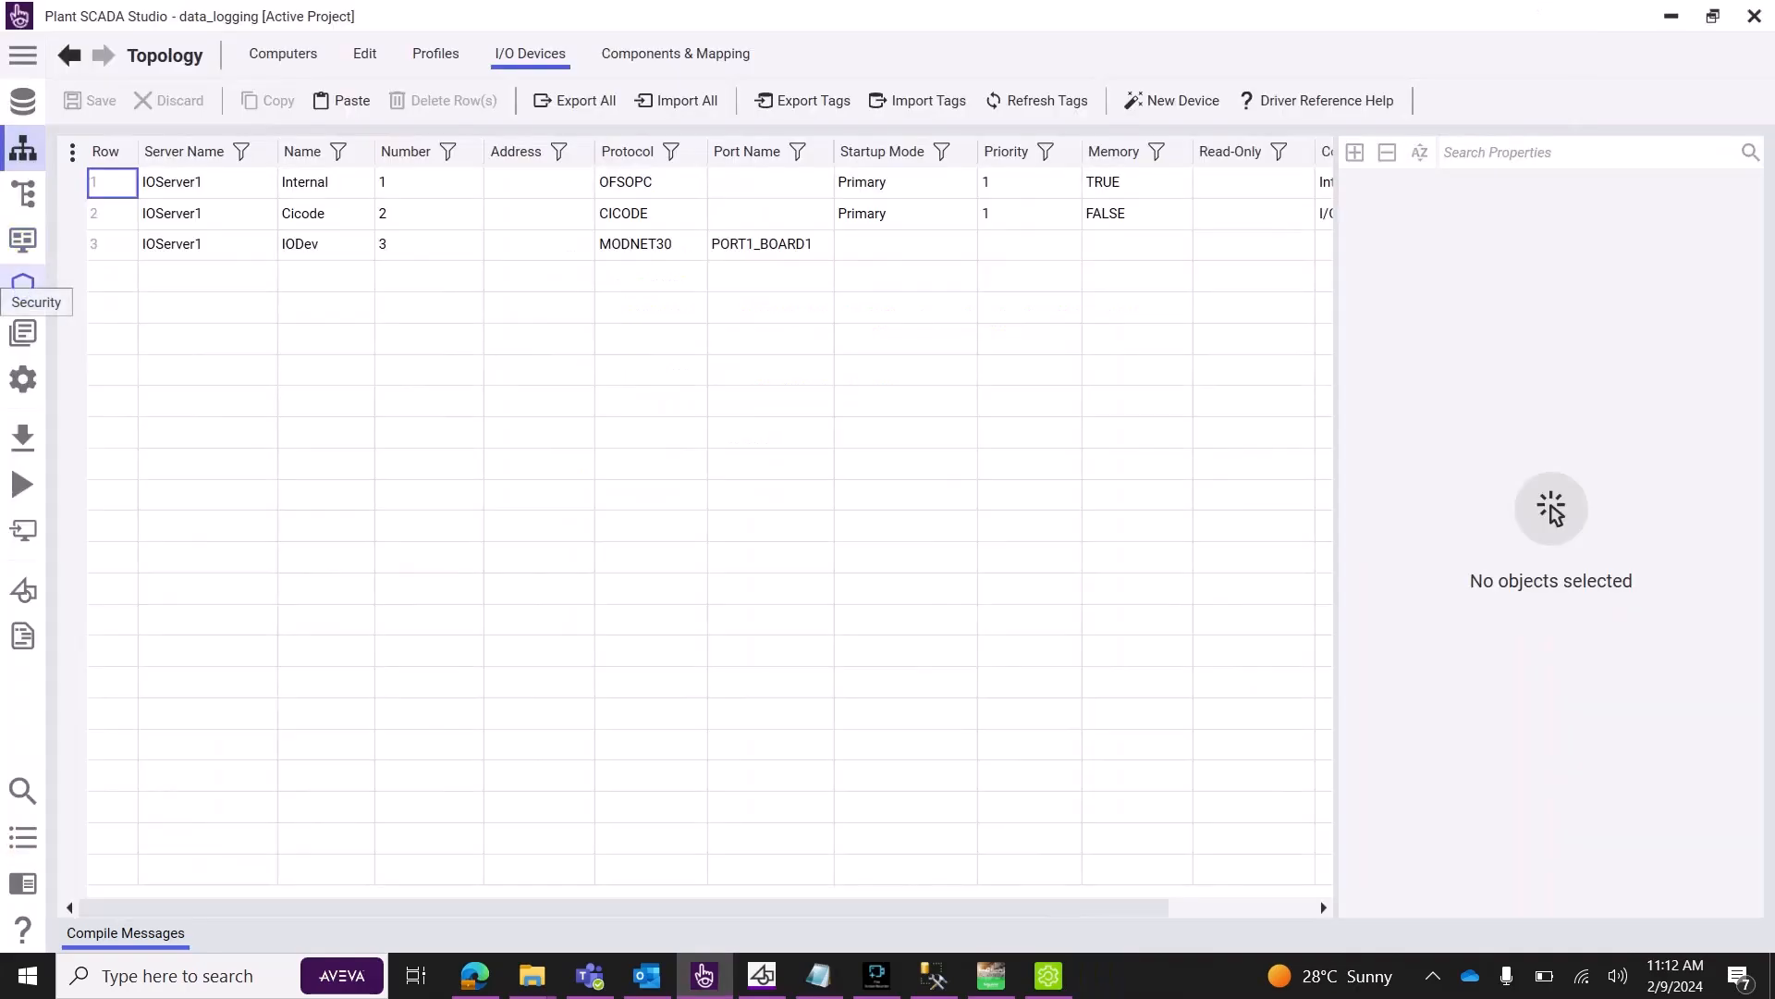
In project Setup, go to the Events list and start the global event in the first Name cell.
click(23, 285)
click(23, 332)
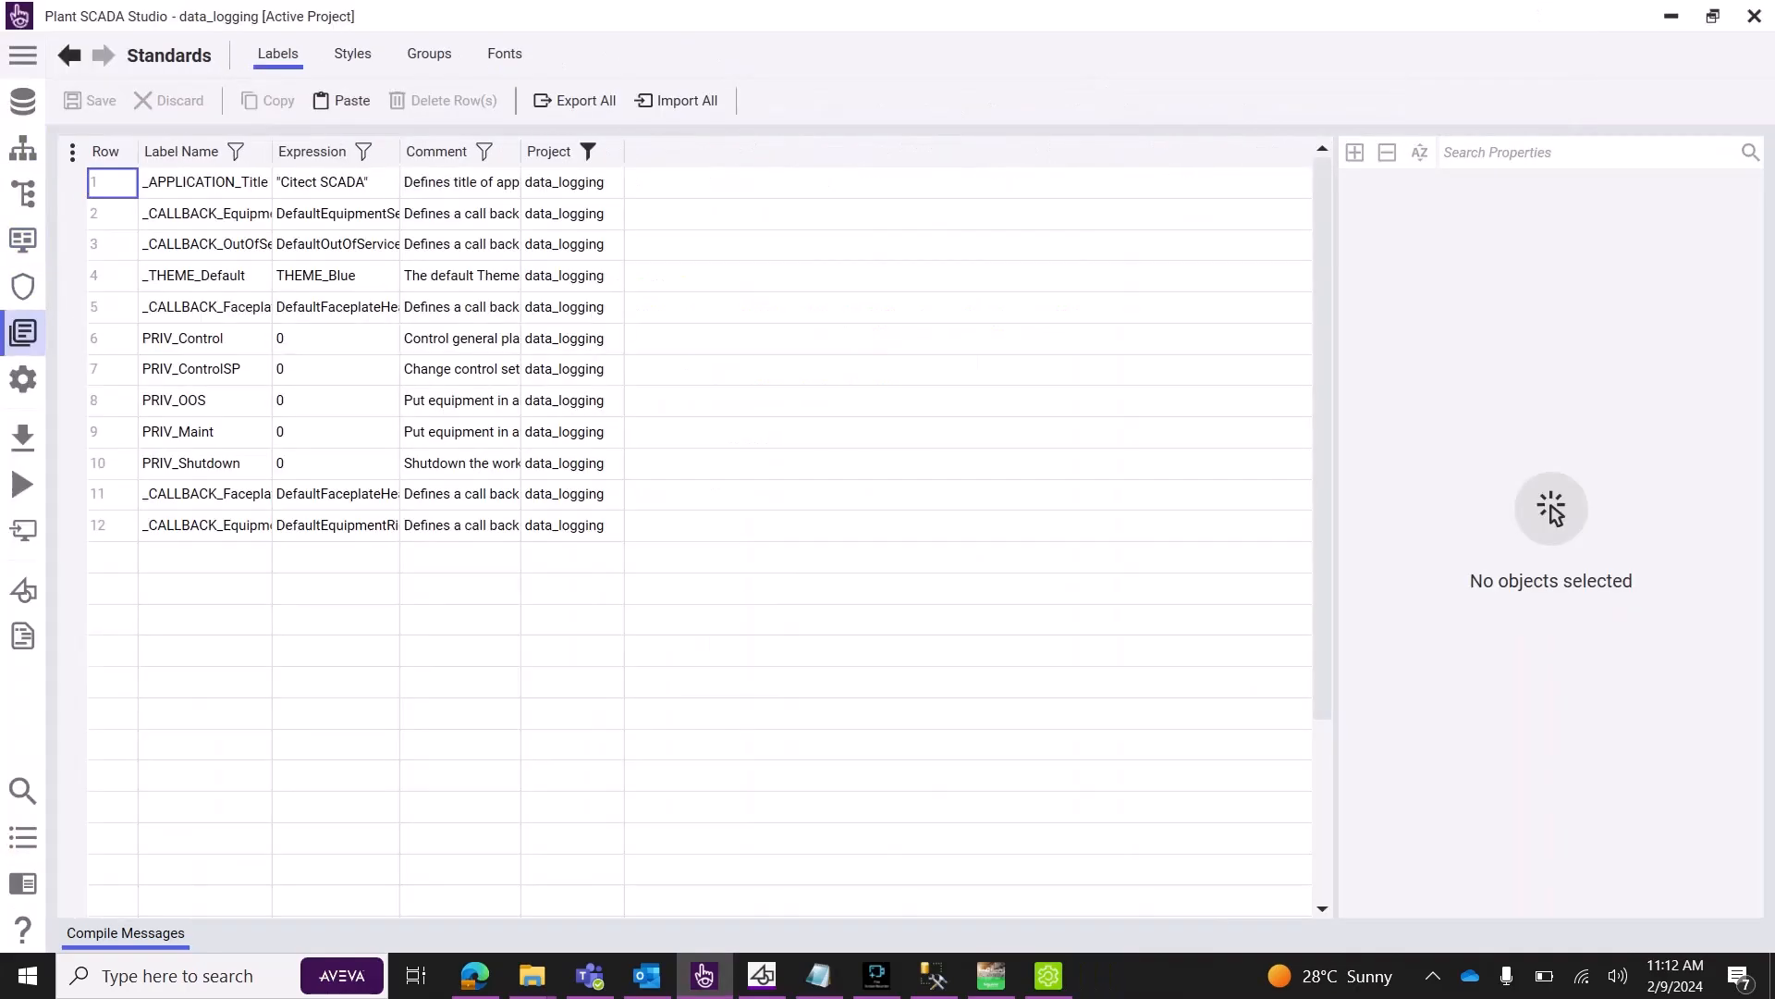
click(24, 379)
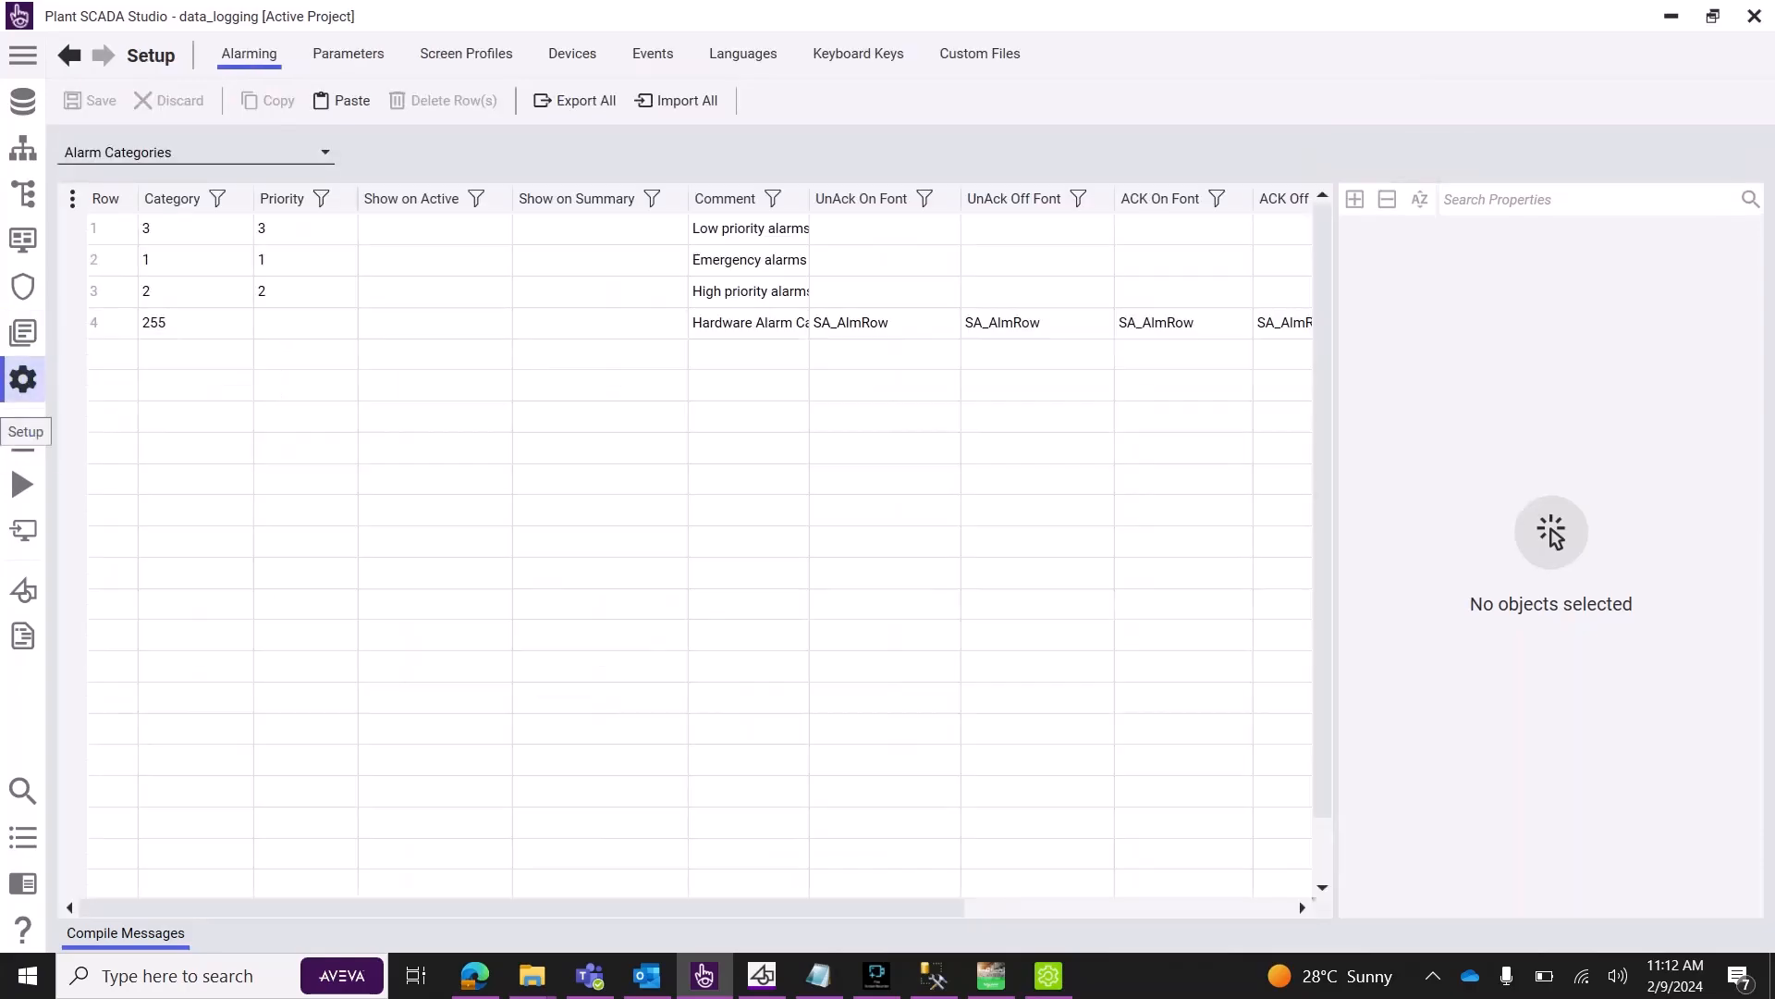
click(653, 53)
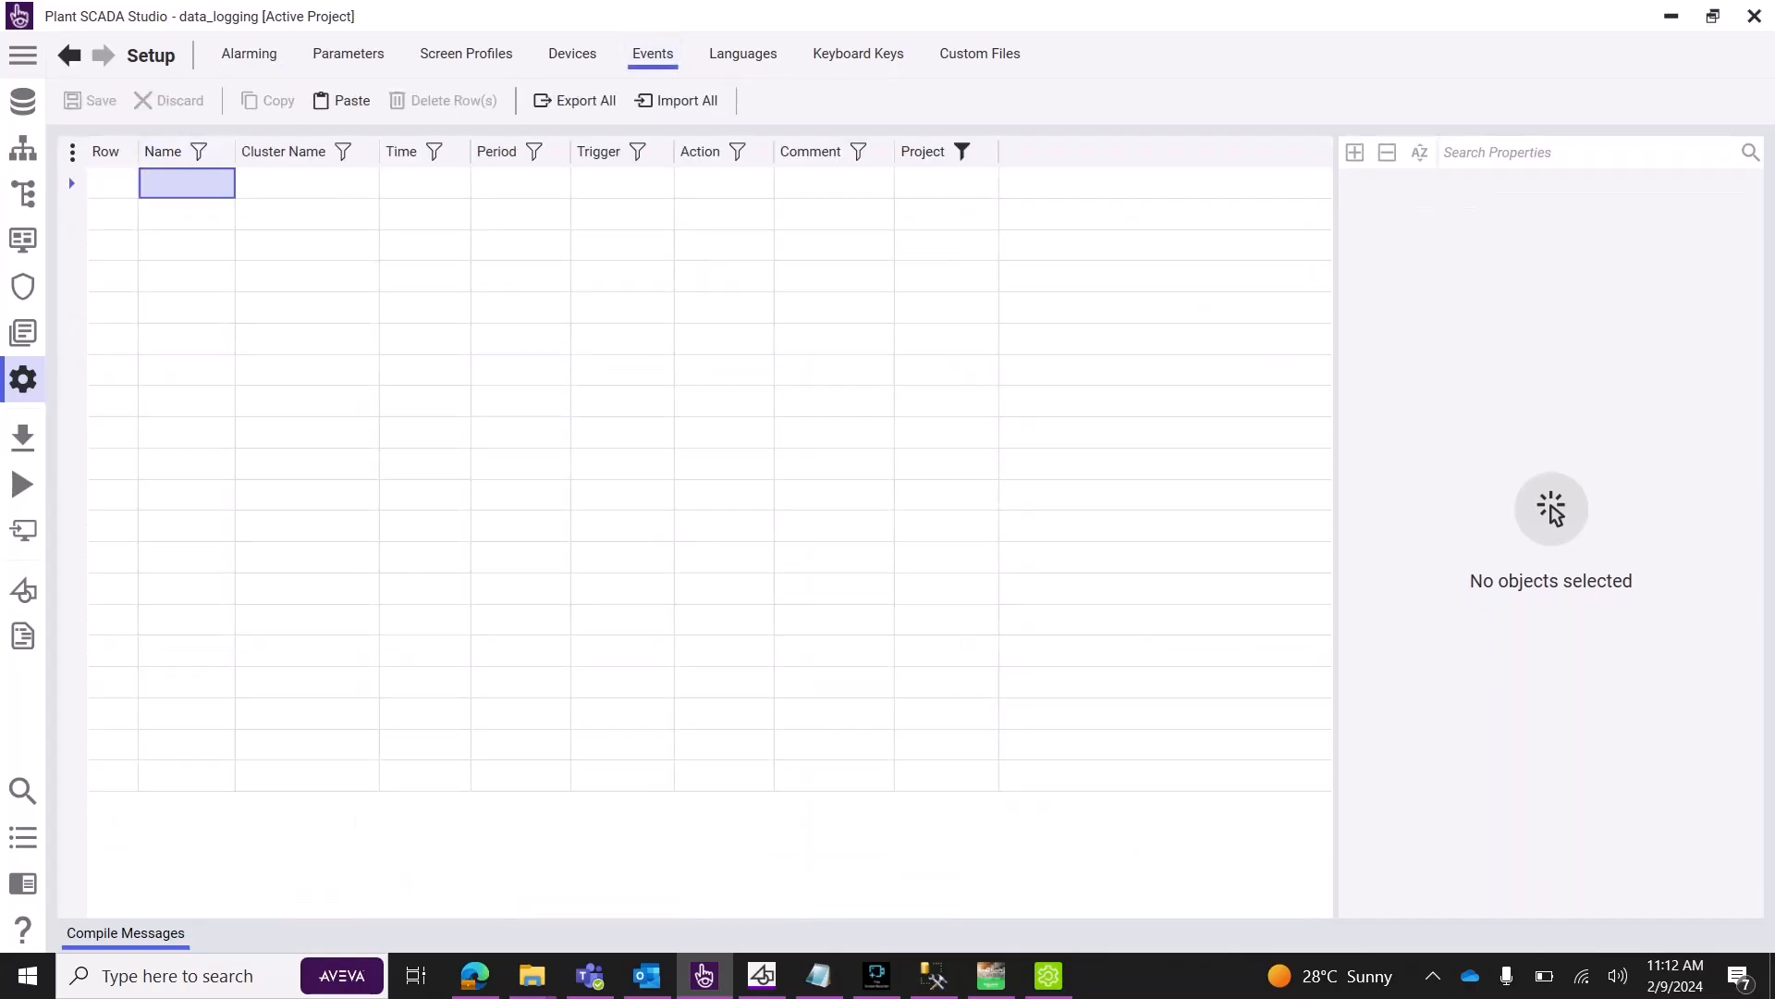
click(186, 183)
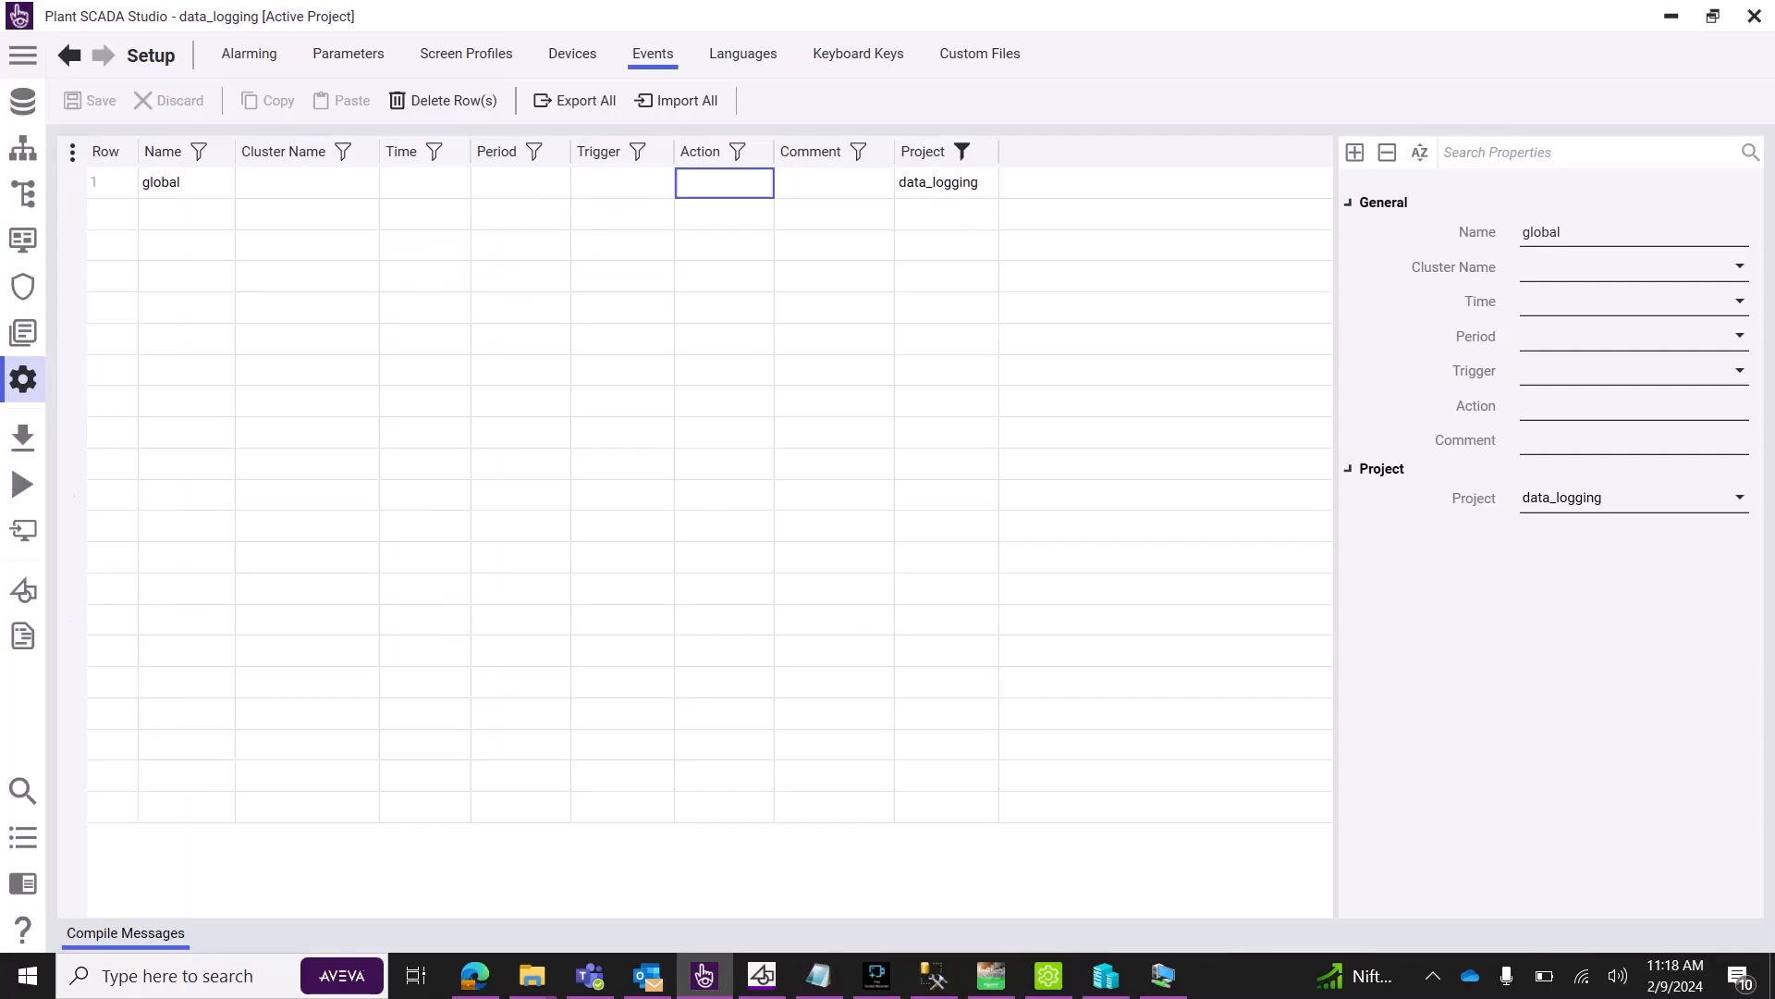
Open sql_log.ci from data_logging in the Cicode Editor and copy the SQL() call on line 1.
mouse_move(934, 976)
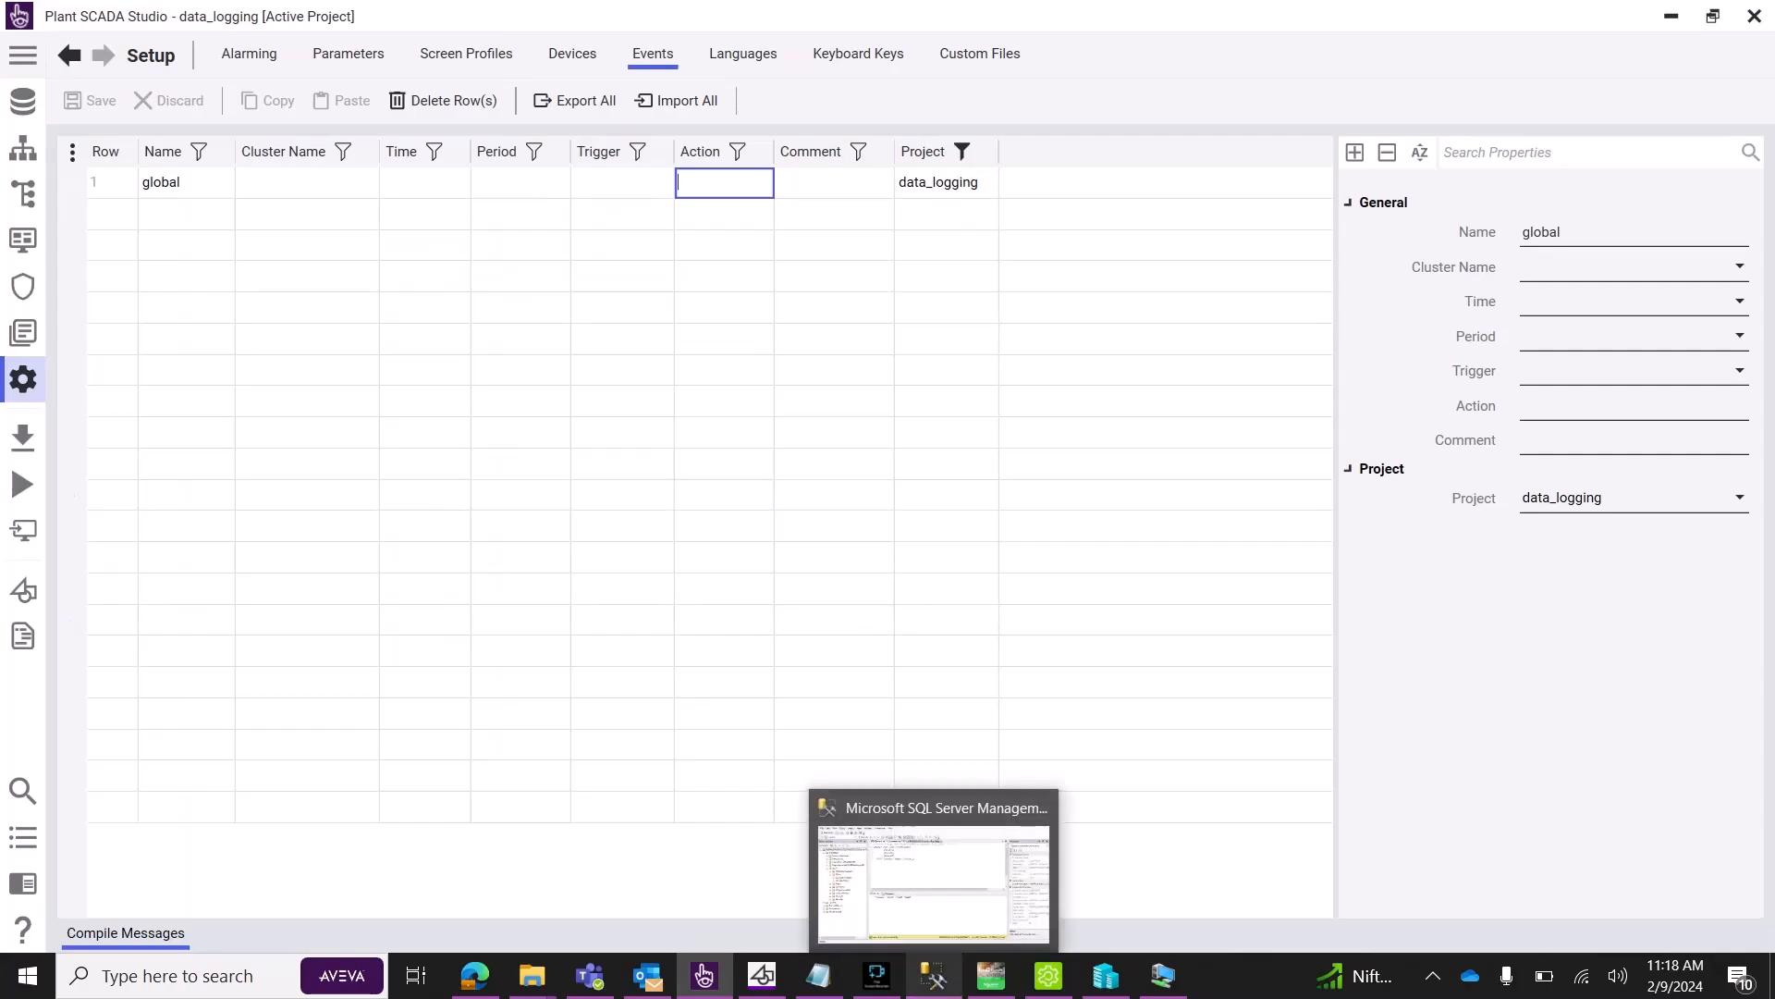
mouse_move(704, 975)
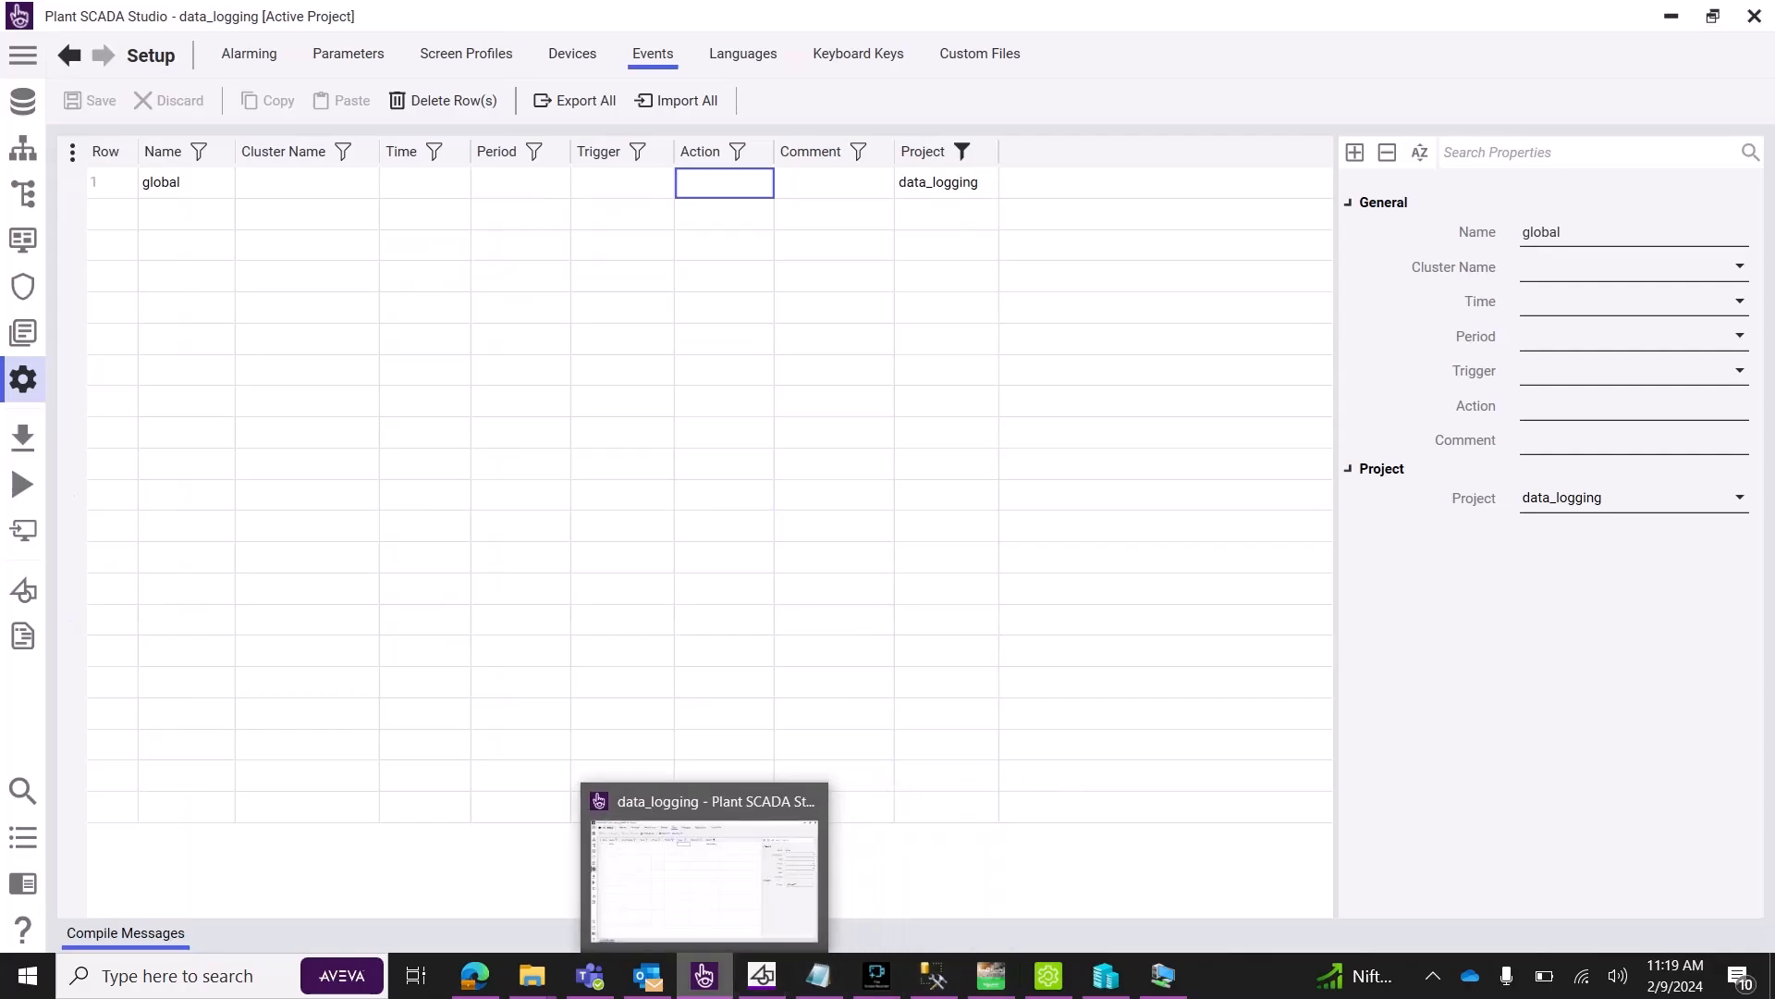
click(705, 975)
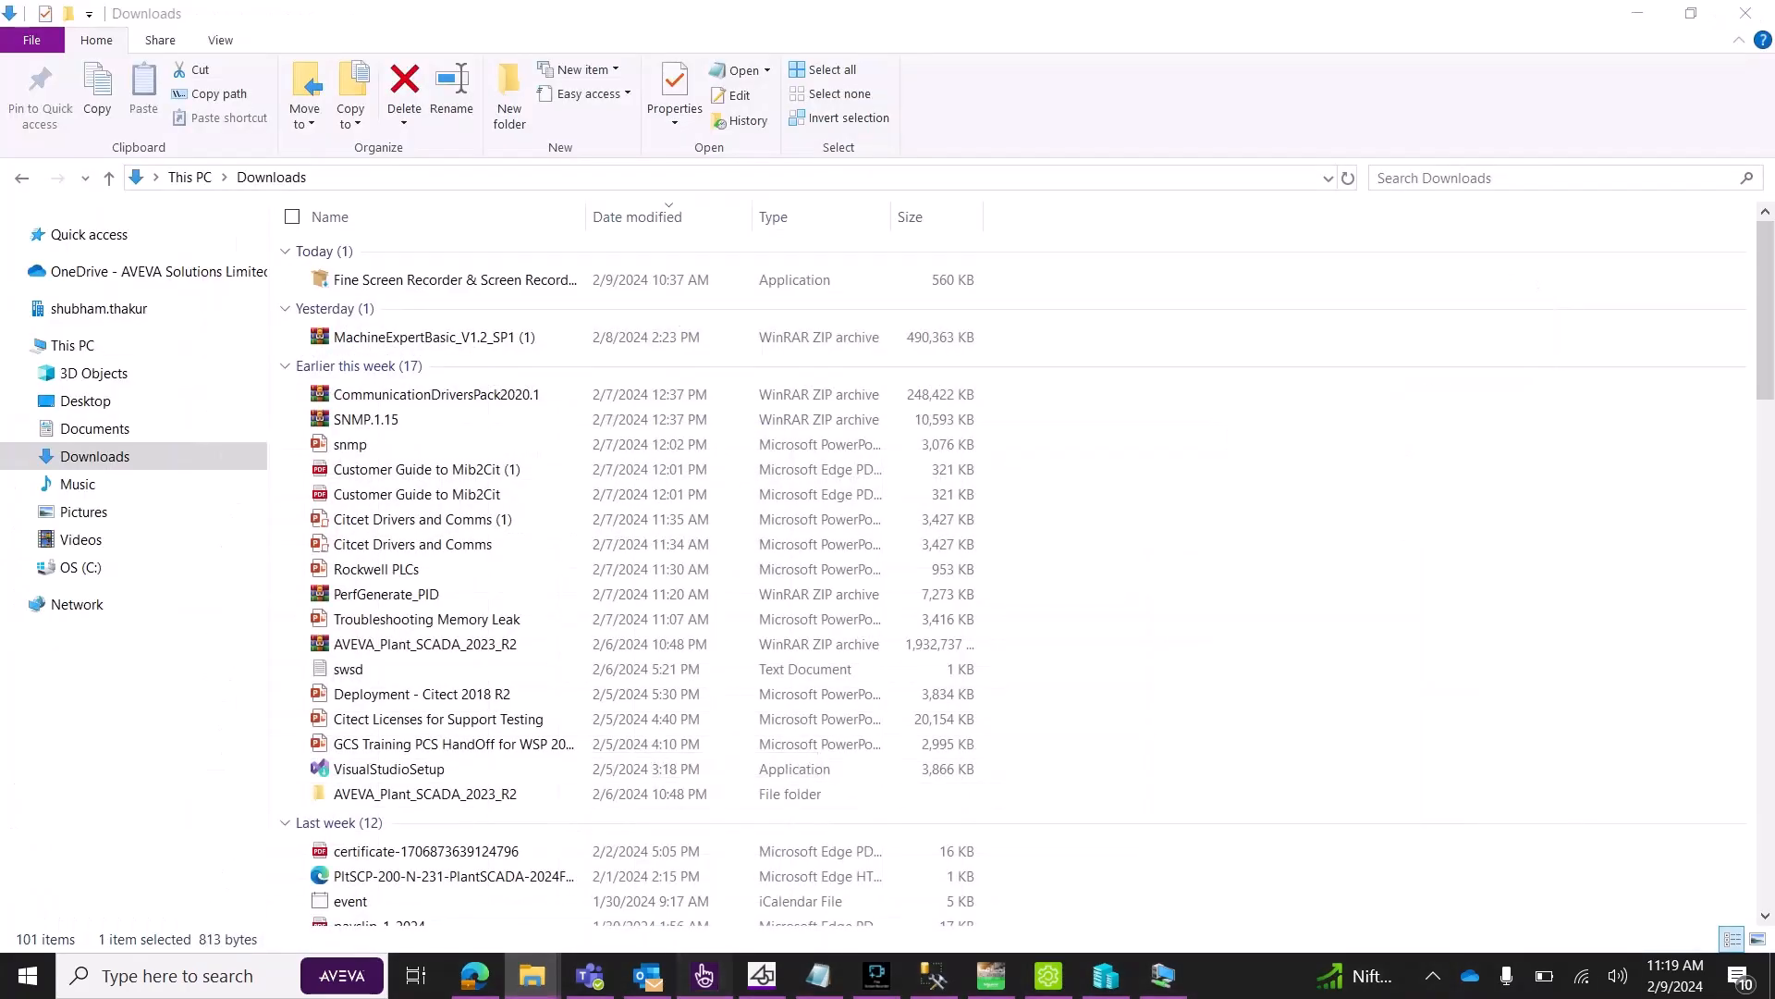
click(705, 975)
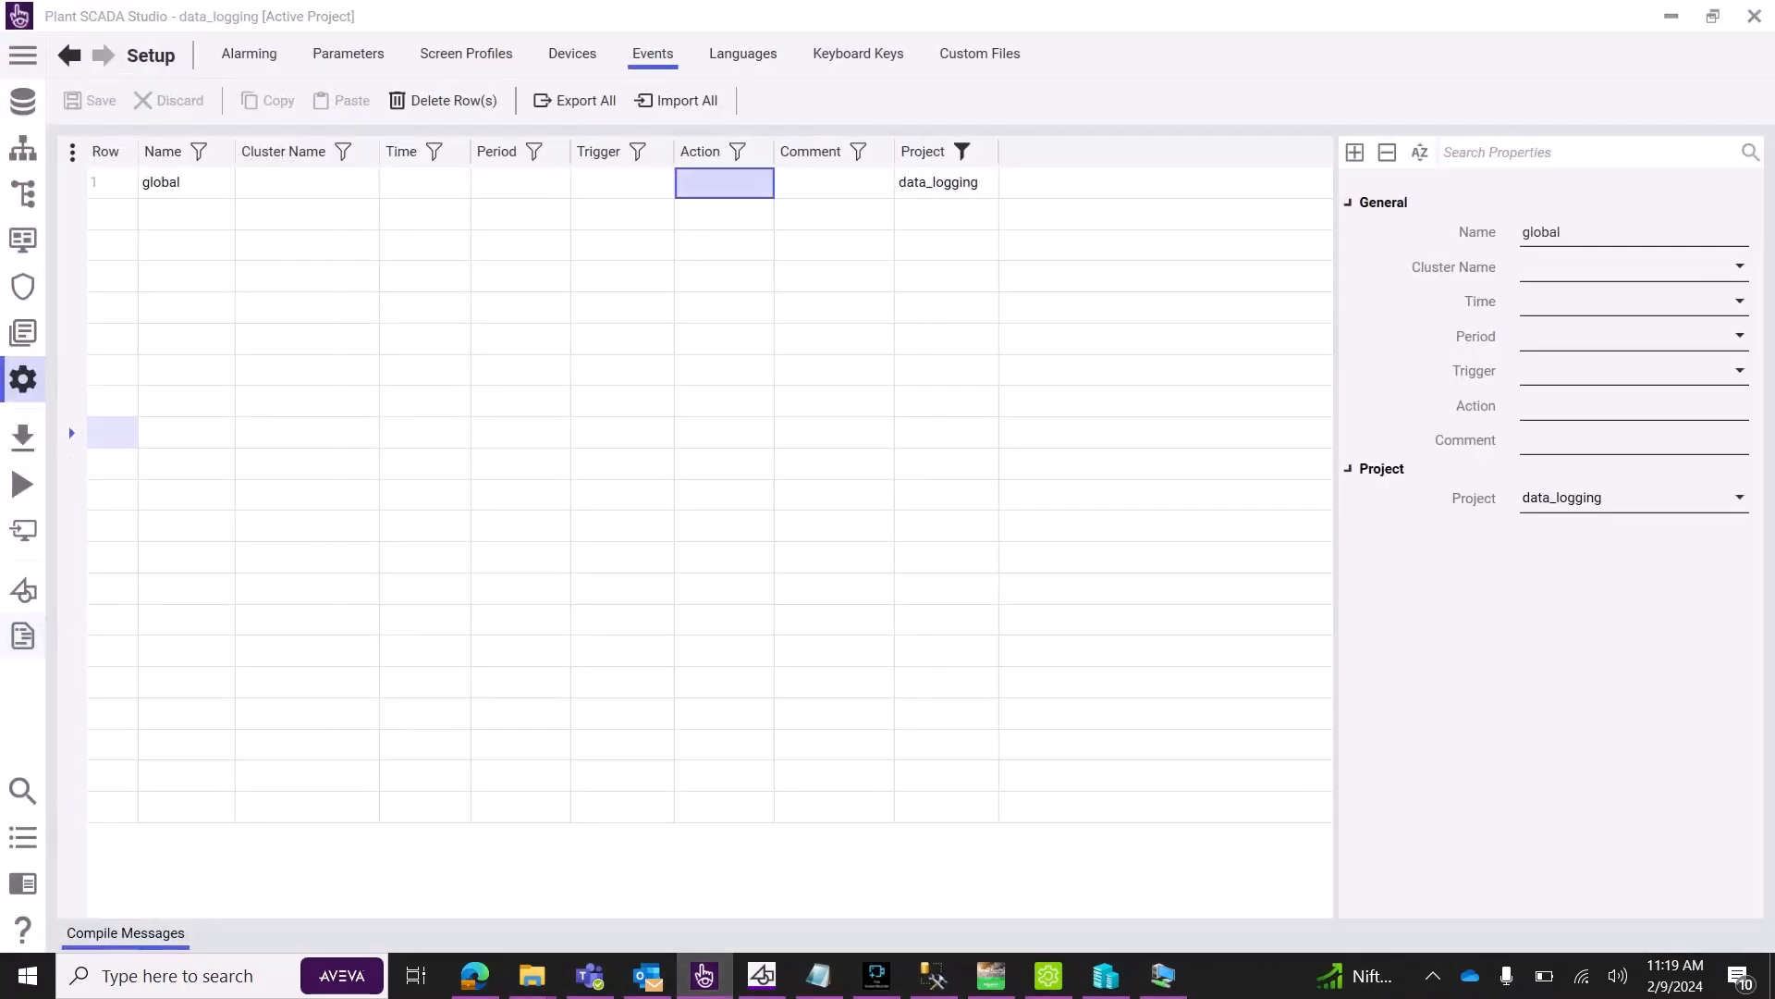
click(23, 636)
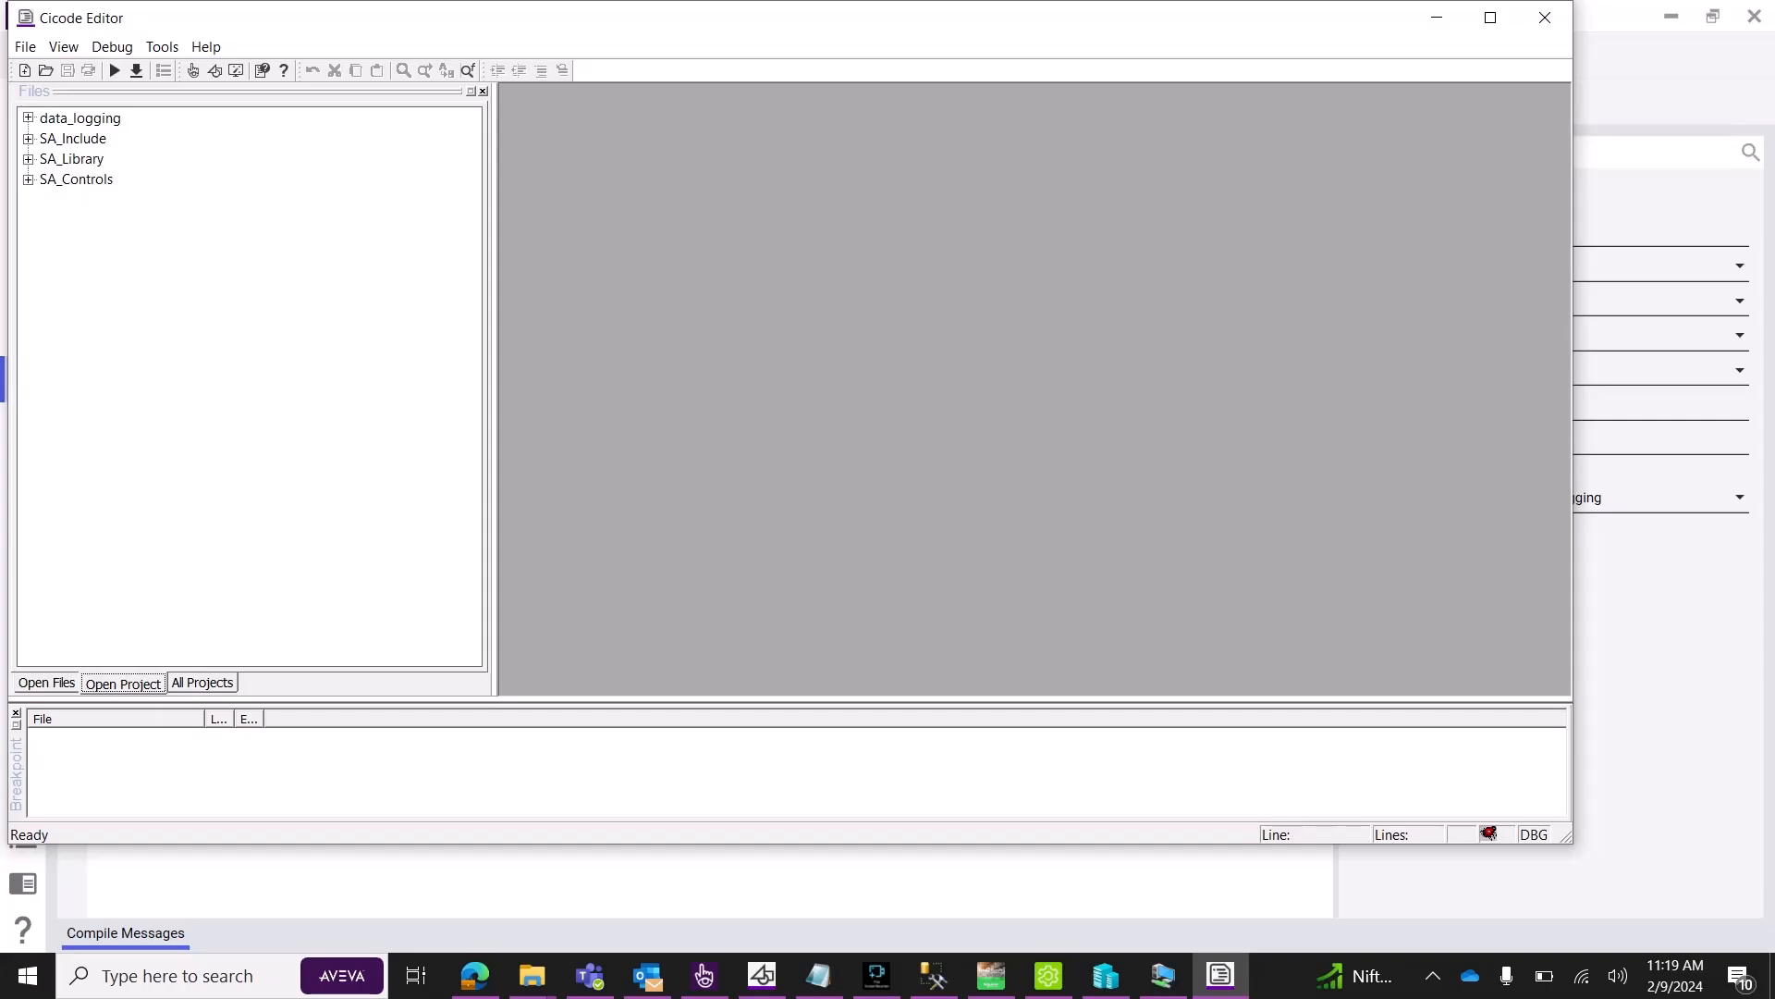
click(29, 119)
double_click(88, 179)
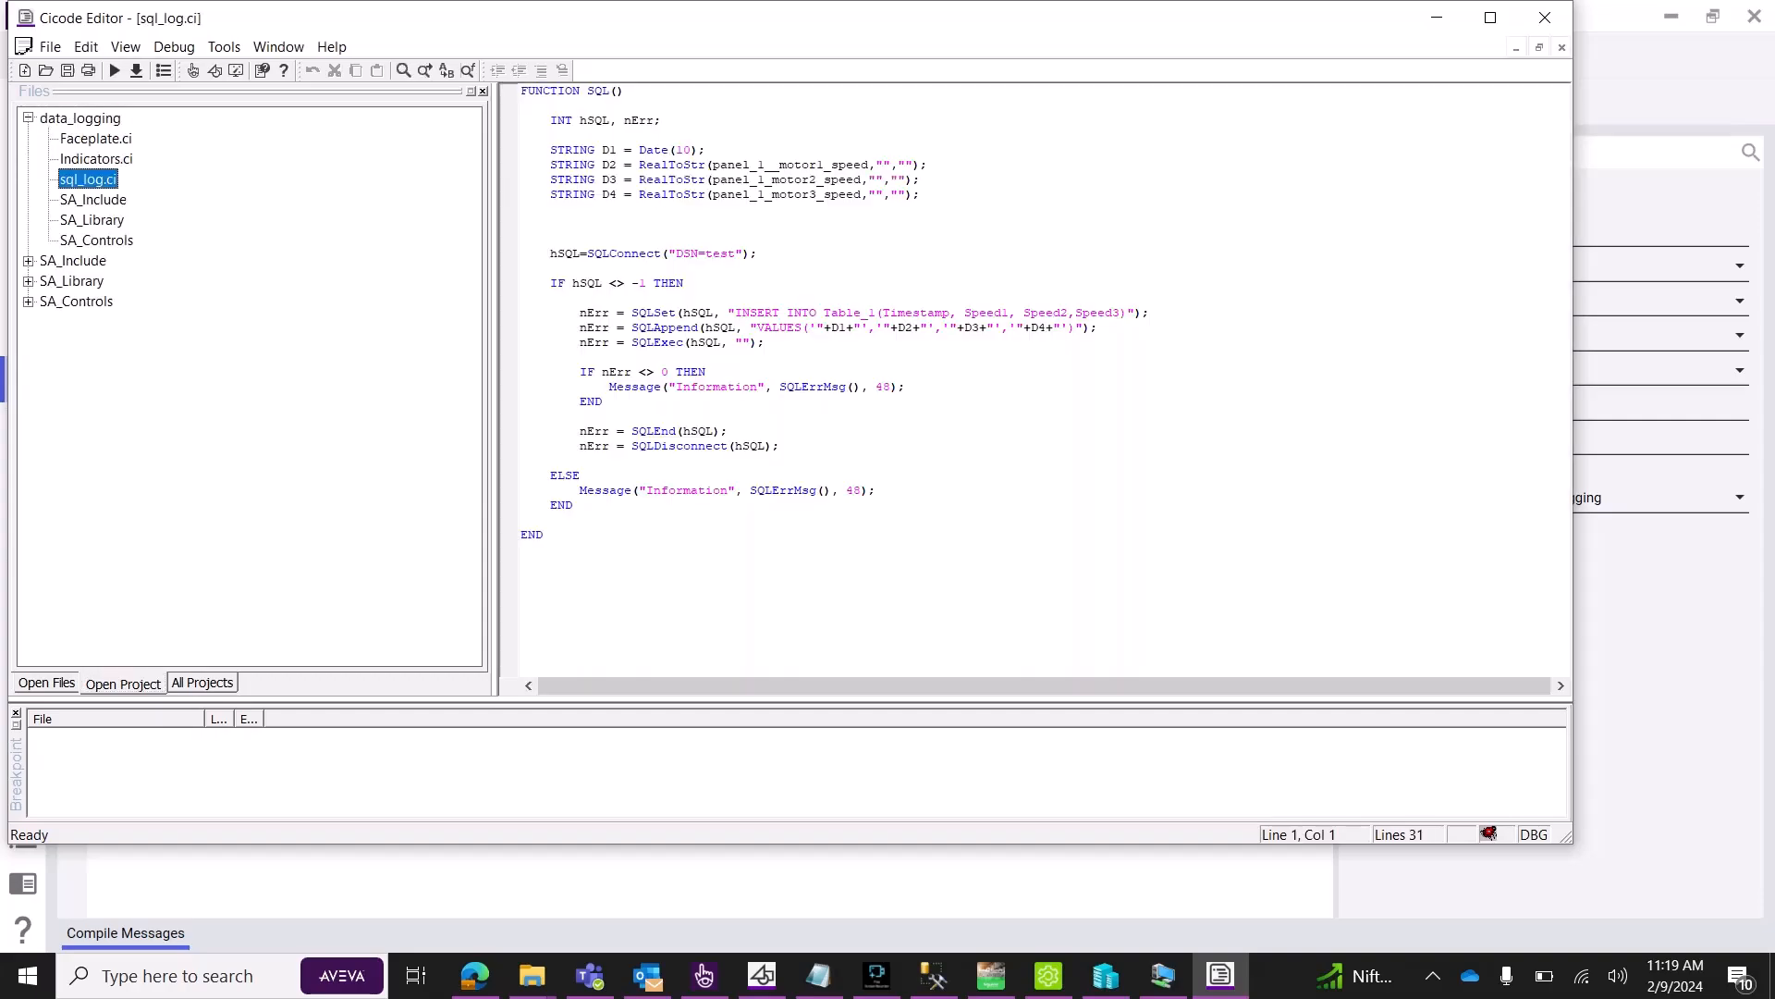
drag(624, 91, 587, 91)
key(ctrl+c)
Paste SQL() as the global event's Action and assign it to Cluster1.
click(1437, 18)
click(724, 182)
key(ctrl+v)
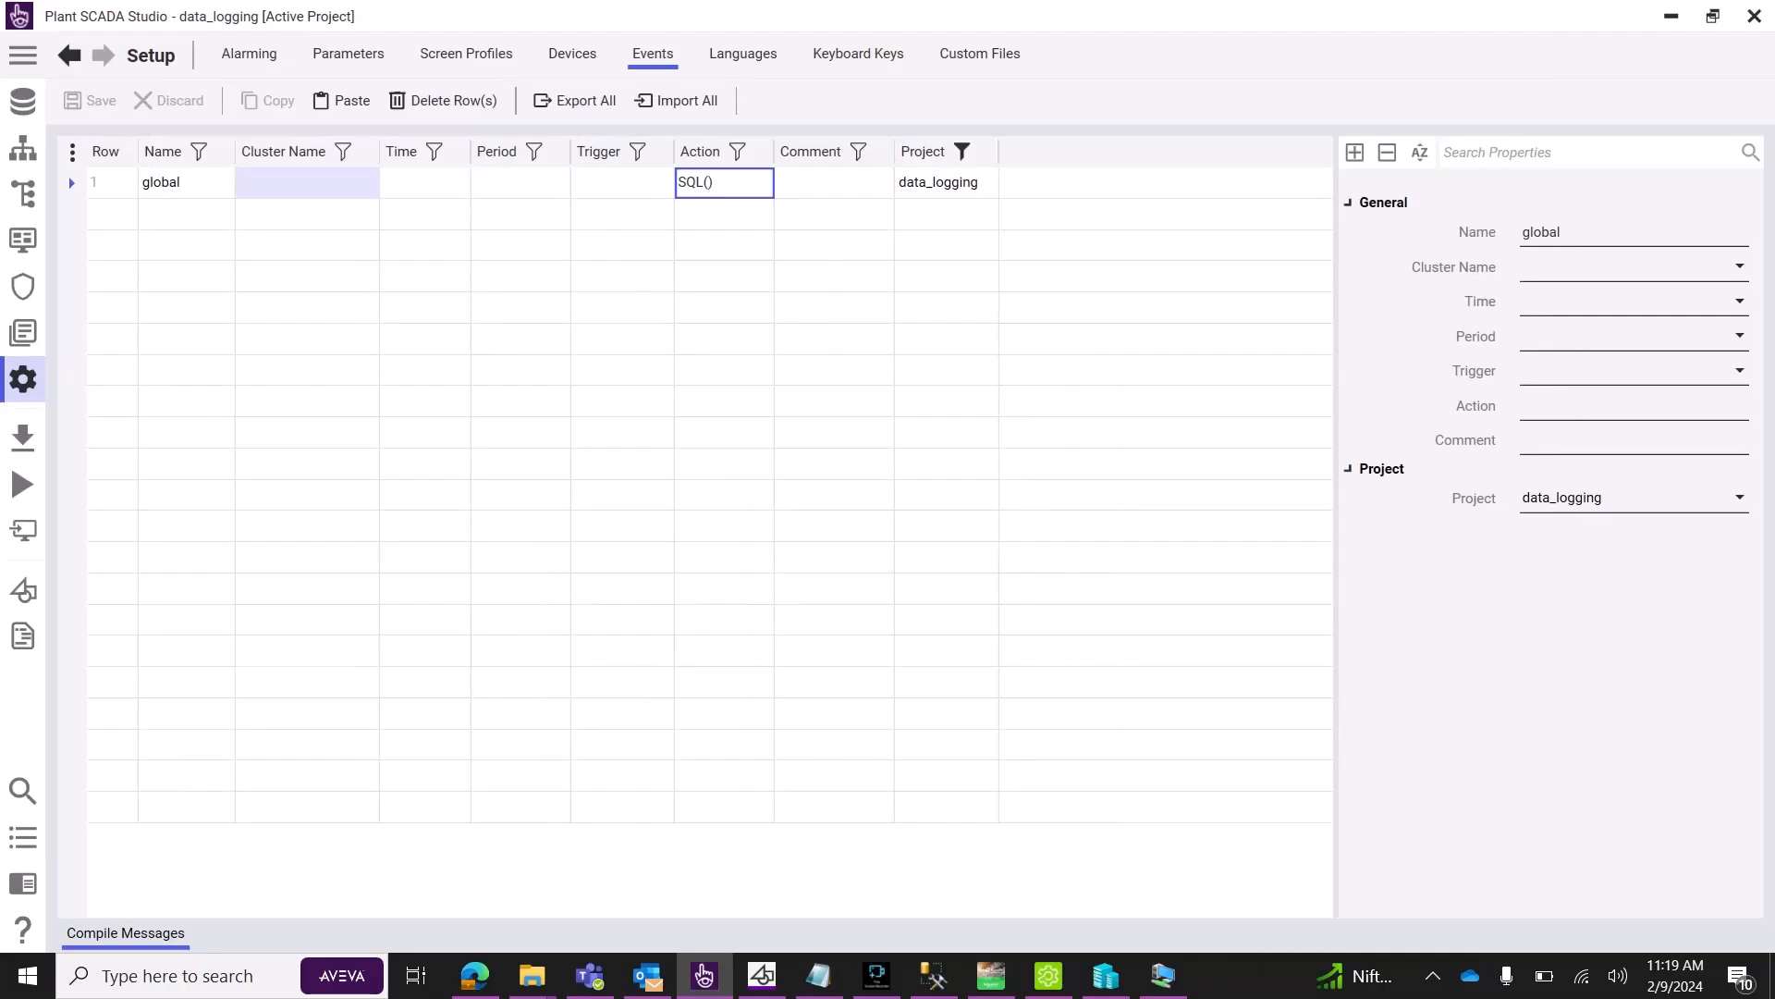
click(308, 182)
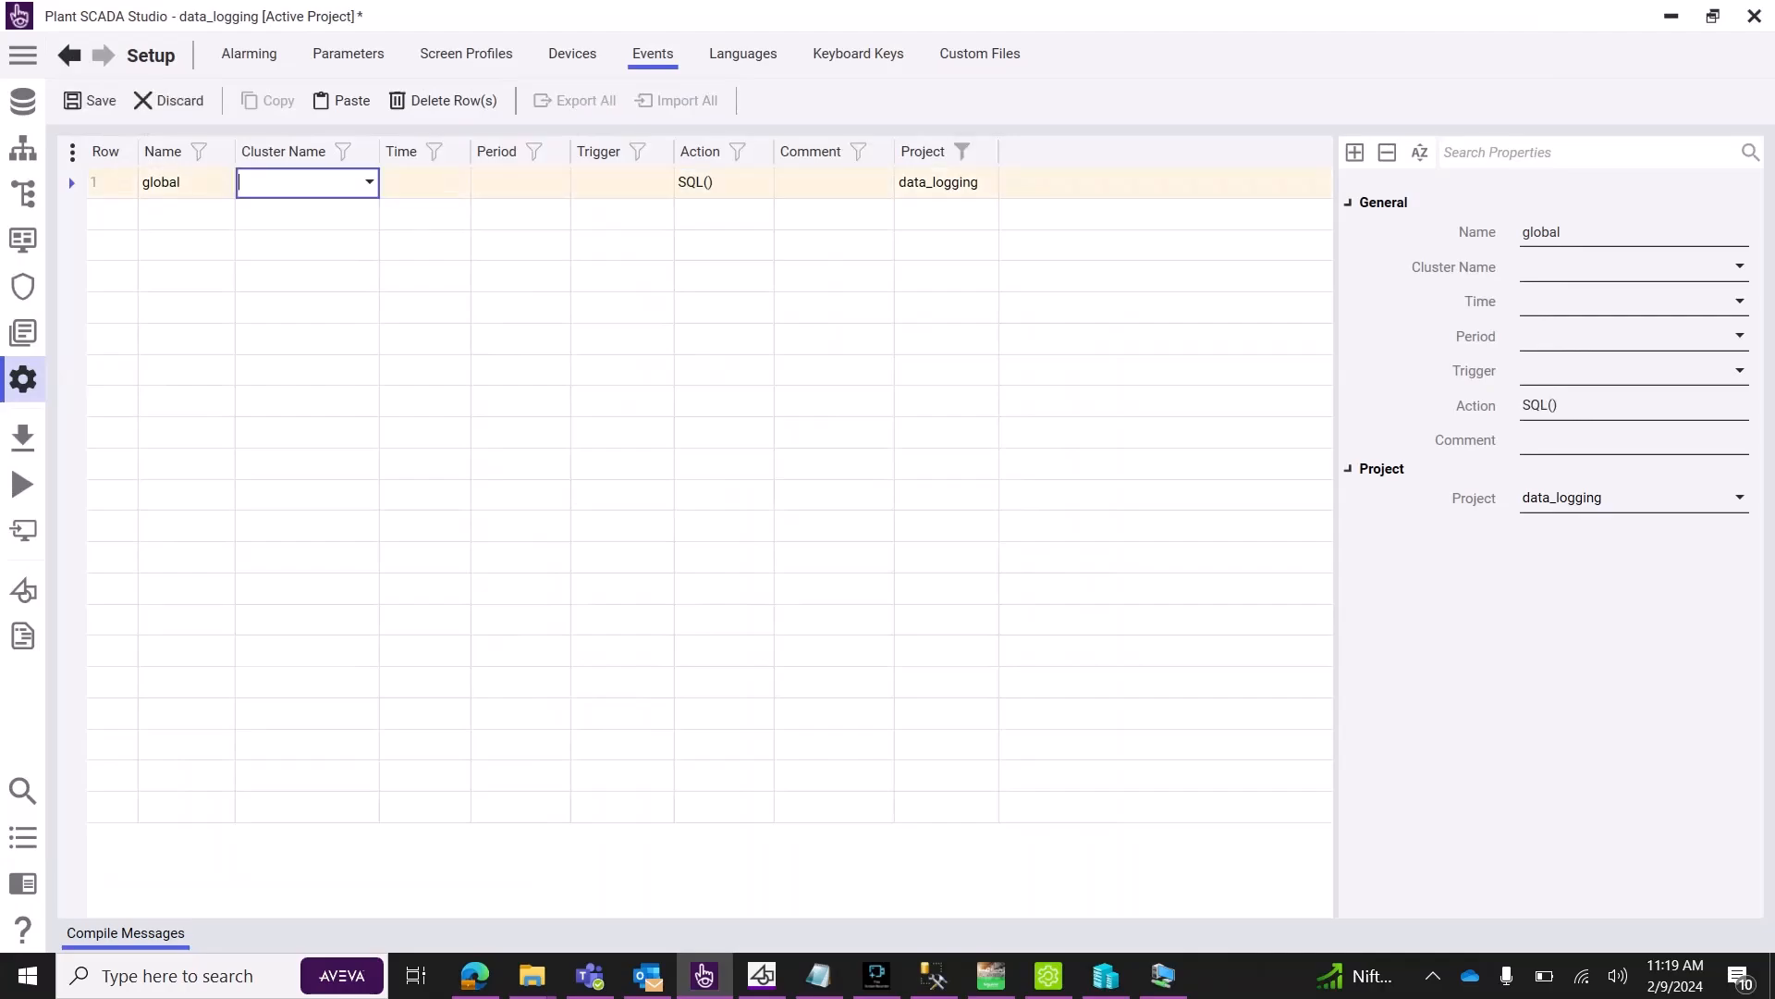
click(369, 182)
click(295, 205)
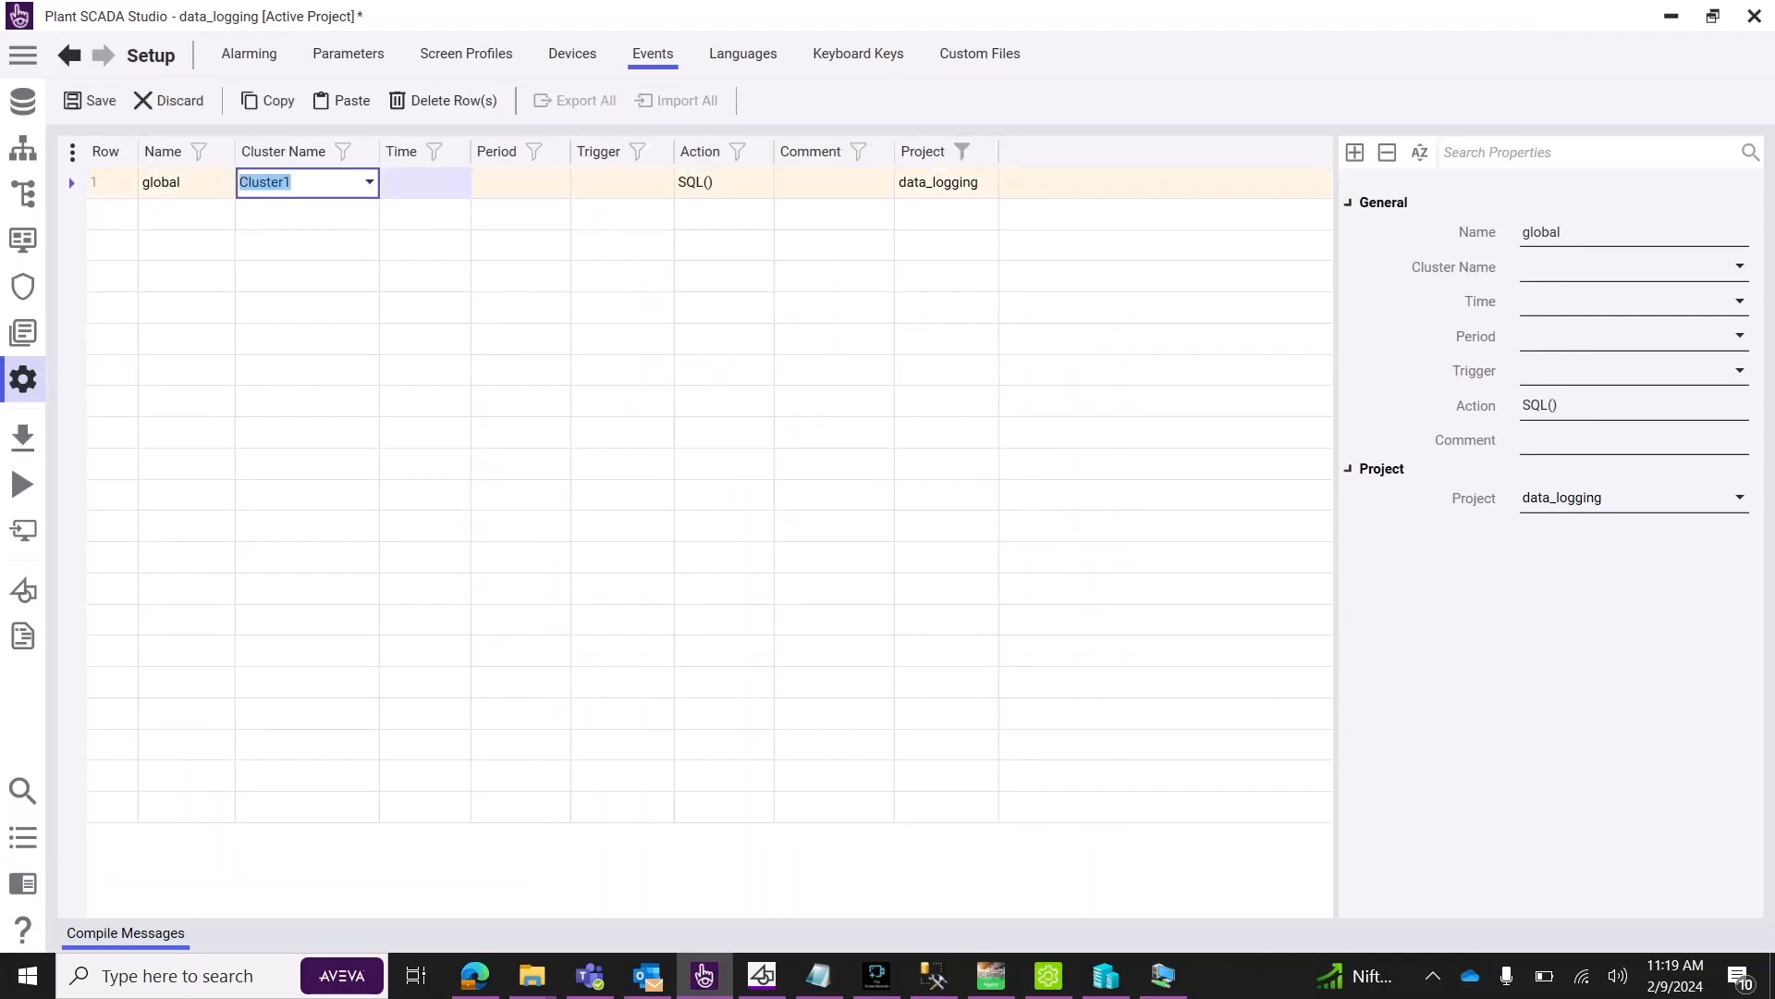
Set the event time to 00:00:00 and the period to 00:00:02.
click(425, 182)
click(517, 182)
click(448, 182)
click(460, 182)
click(461, 182)
click(460, 182)
click(425, 212)
click(518, 182)
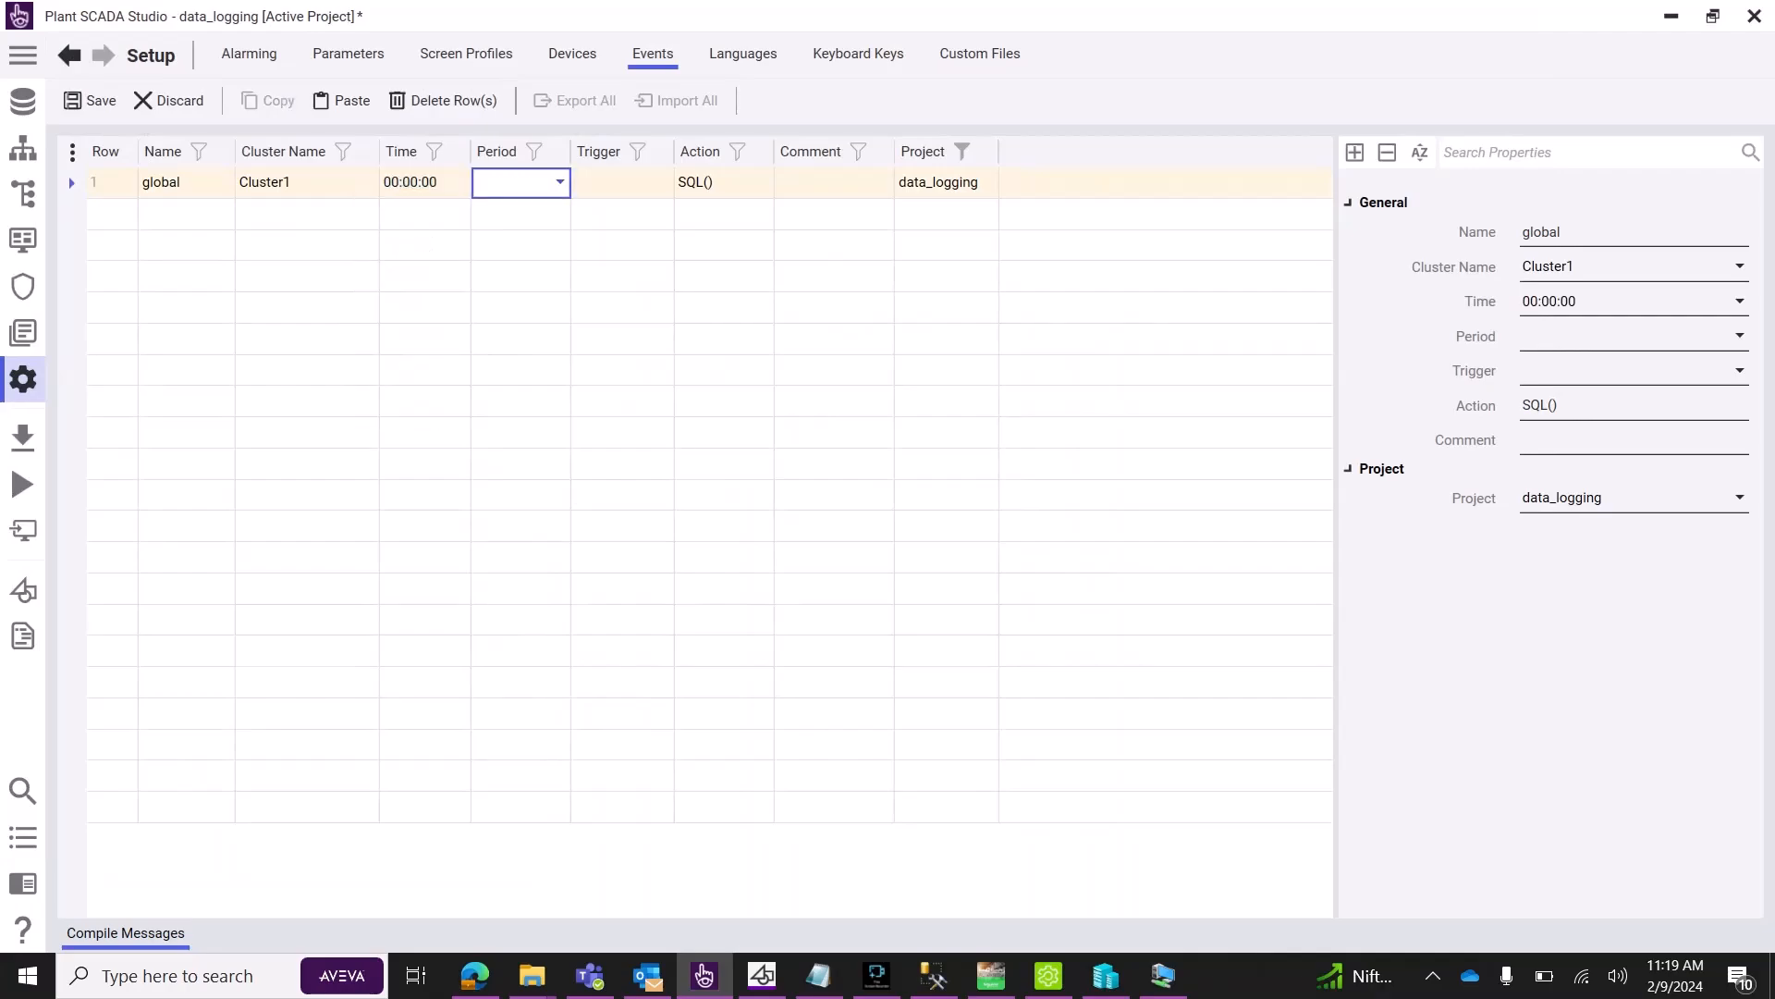
click(561, 182)
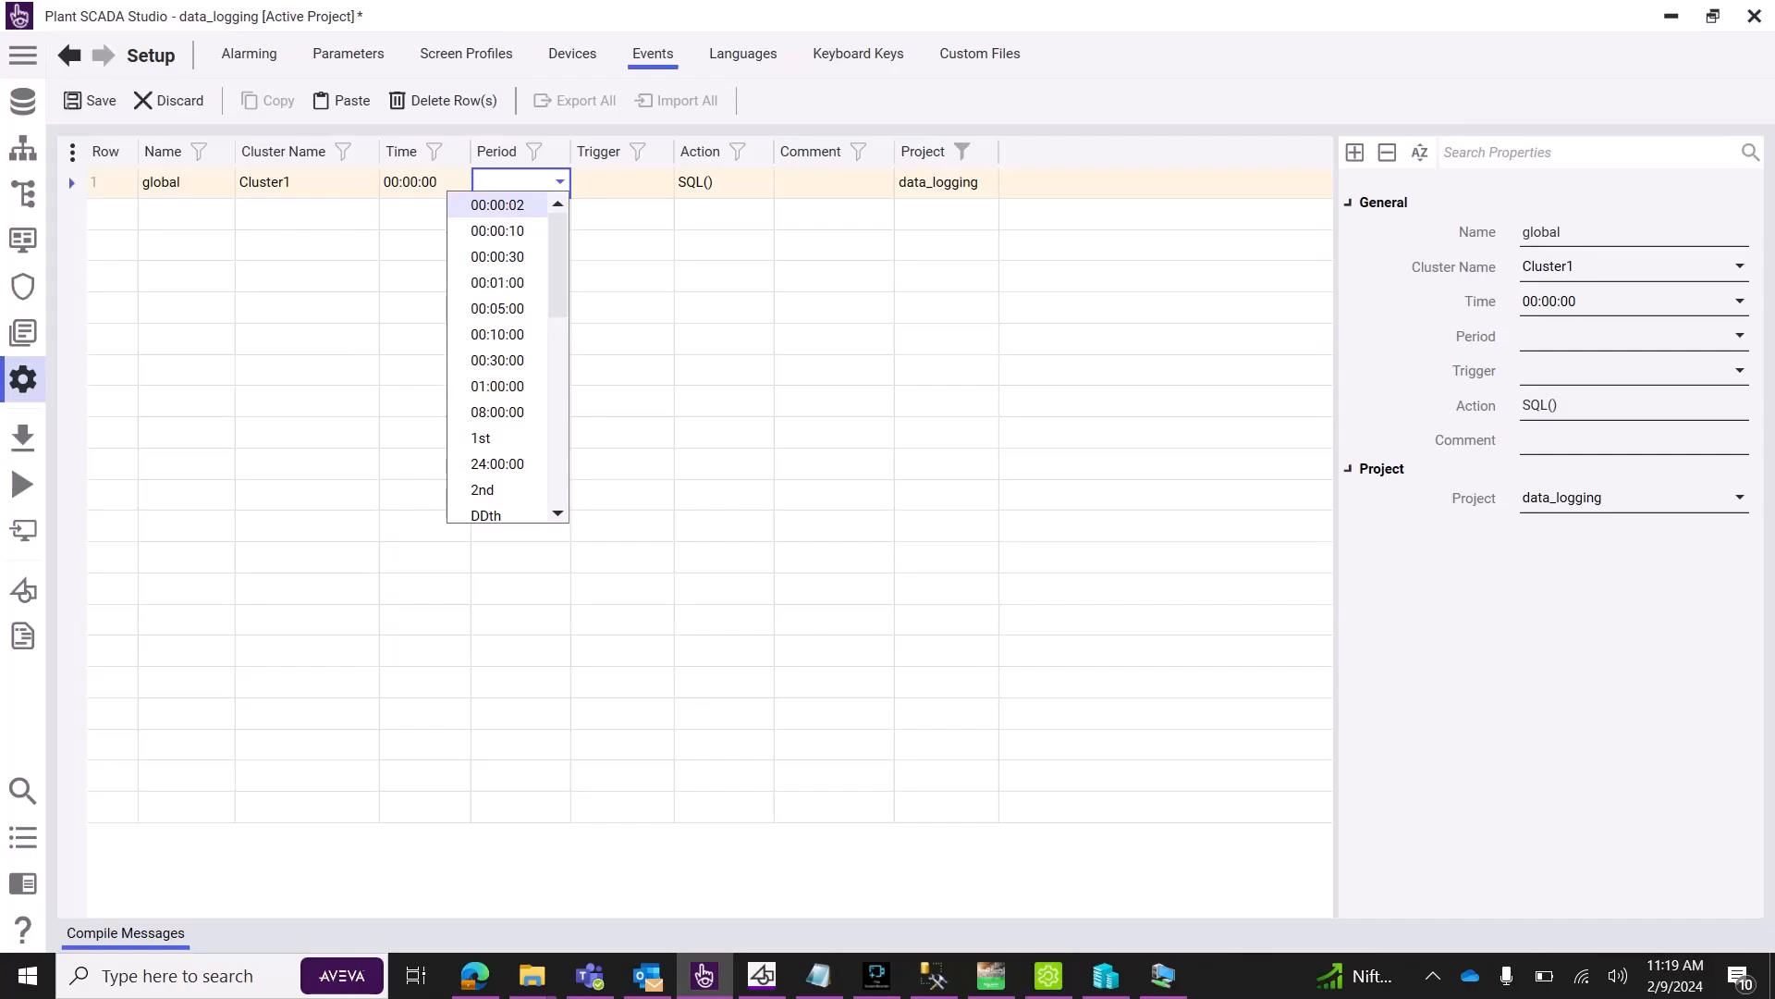
click(497, 204)
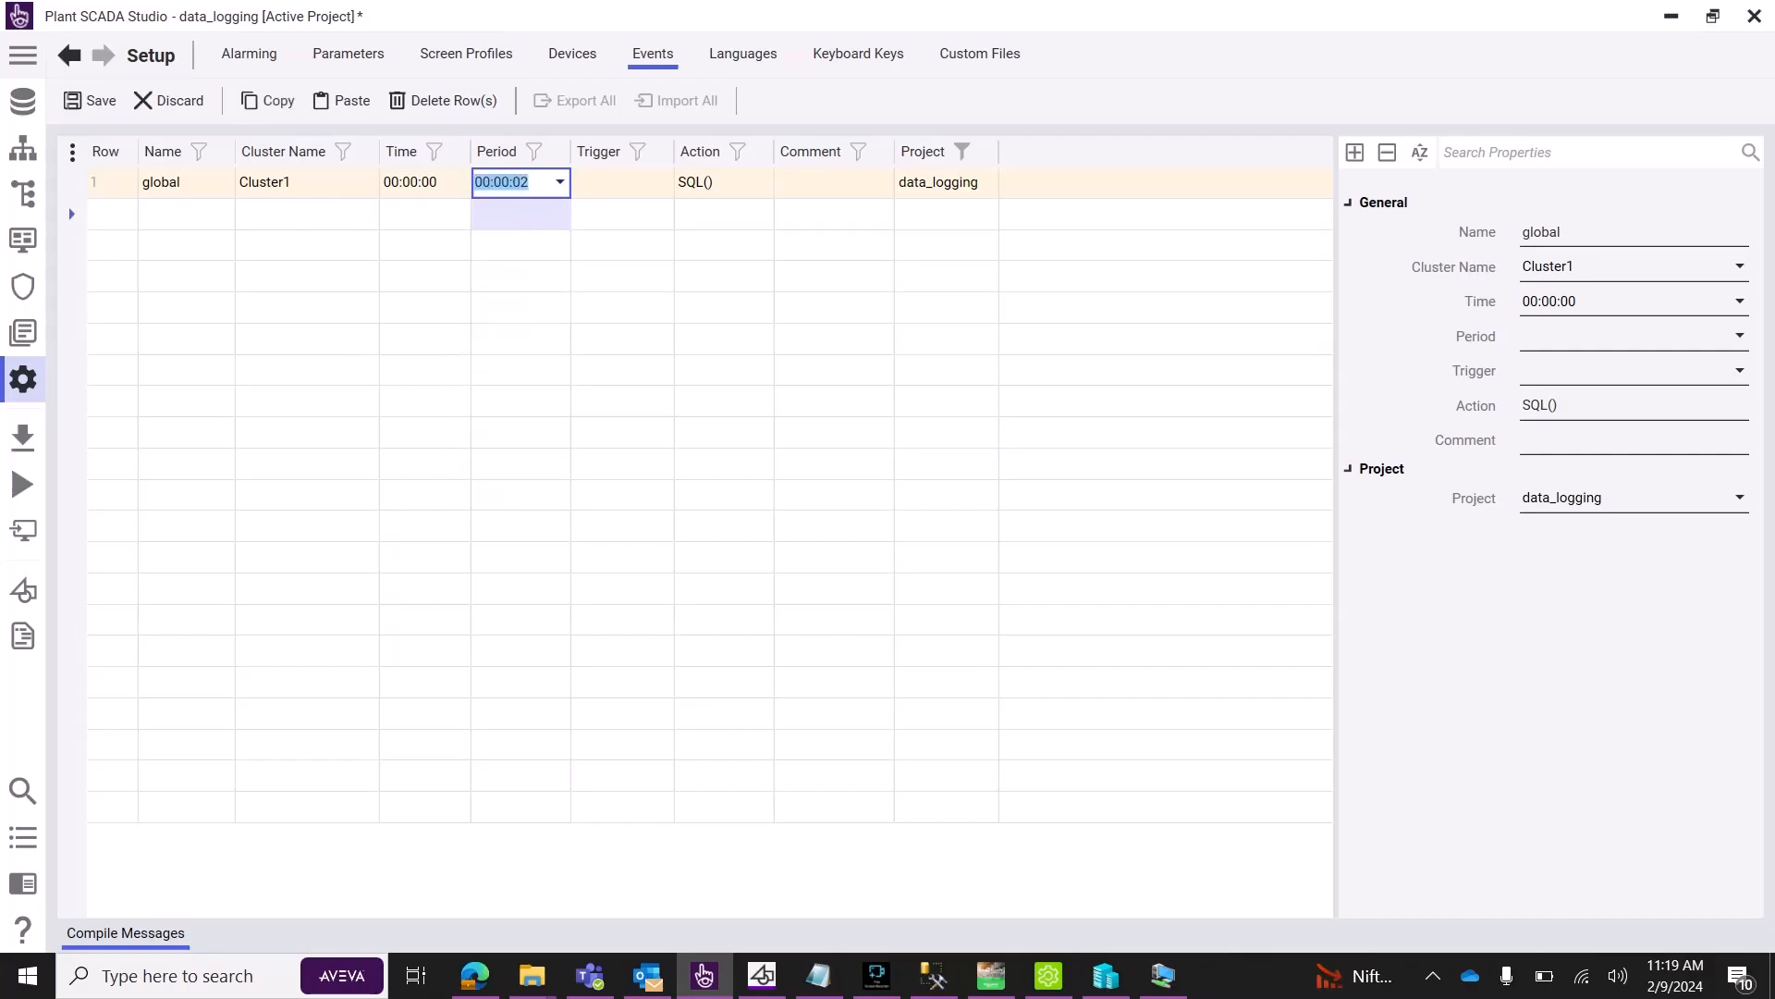
click(623, 371)
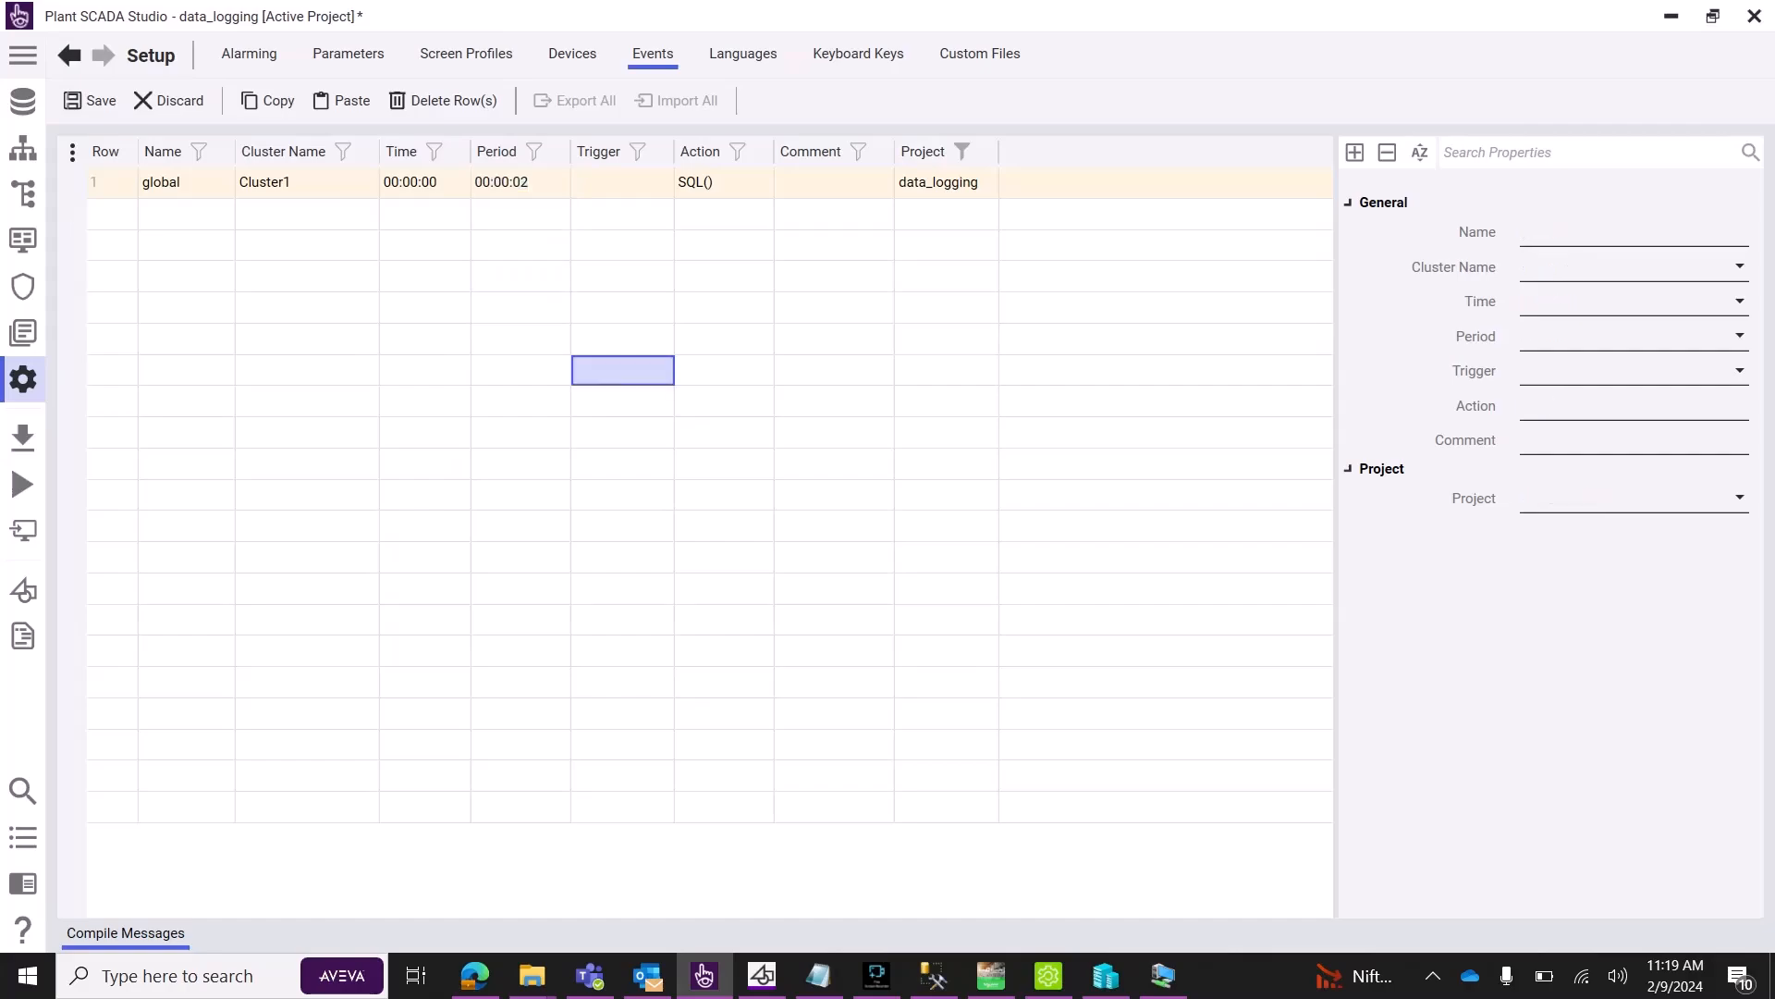
Save the Events setup and confirm the follow-up selections.
click(90, 101)
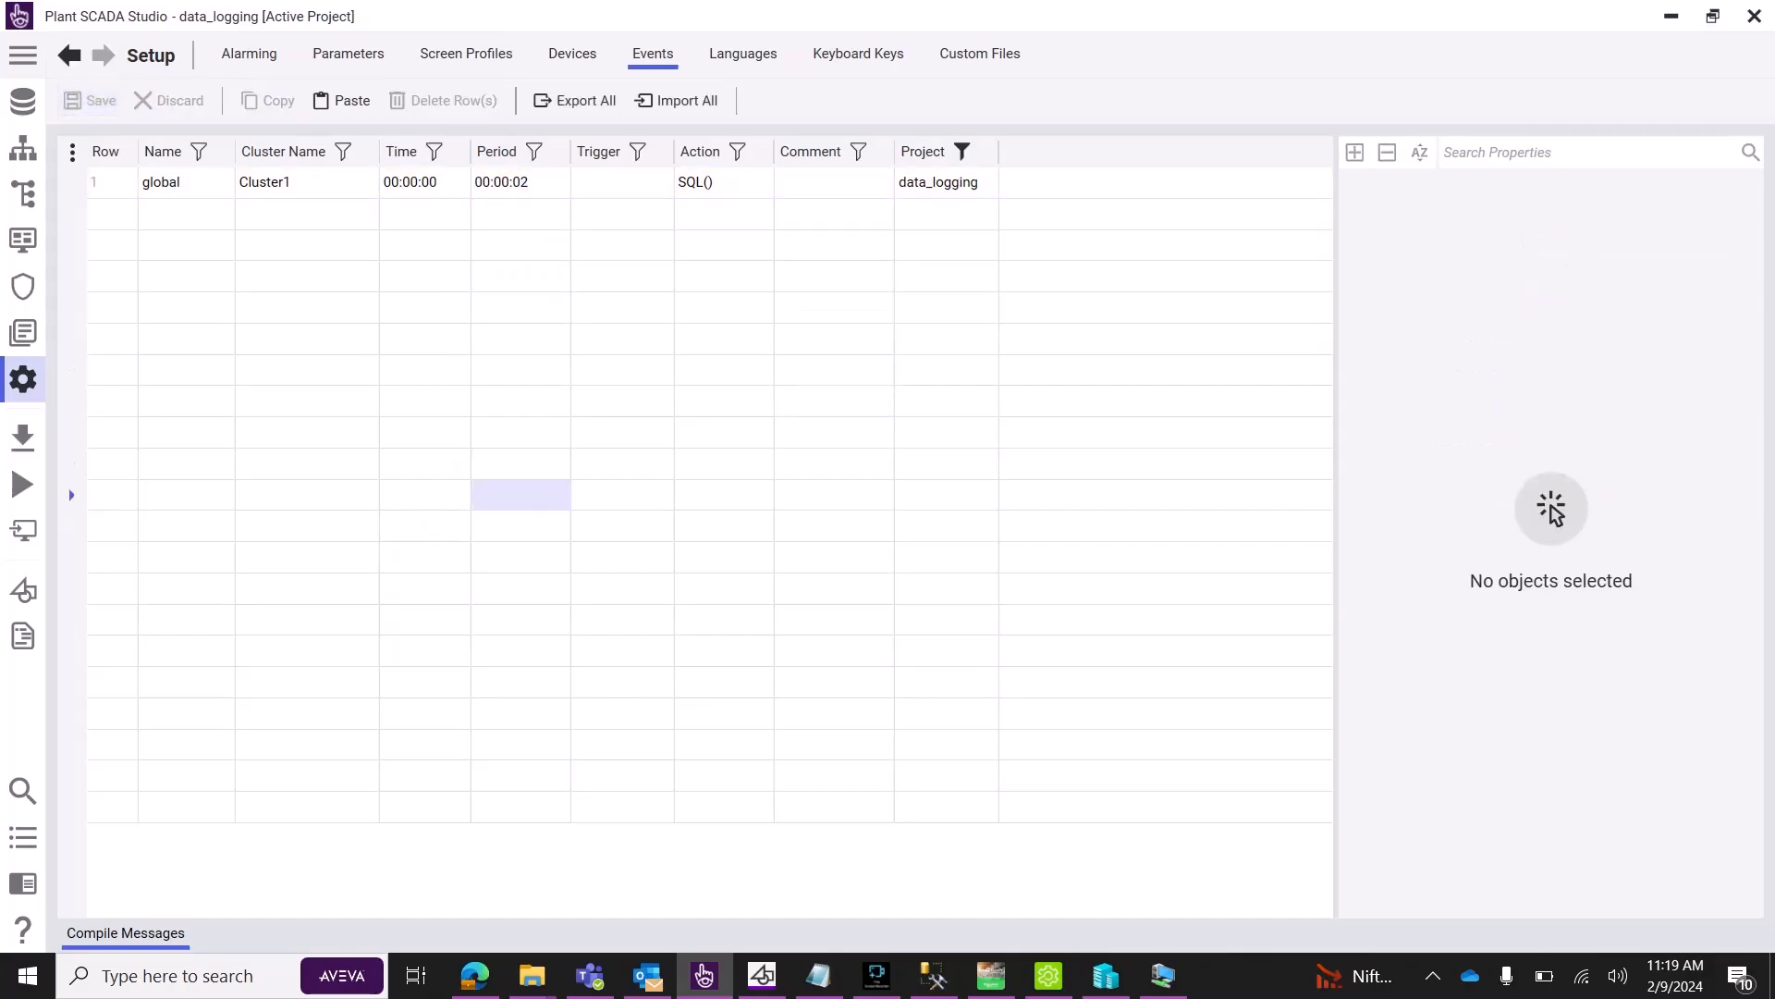
click(307, 433)
click(307, 464)
click(307, 401)
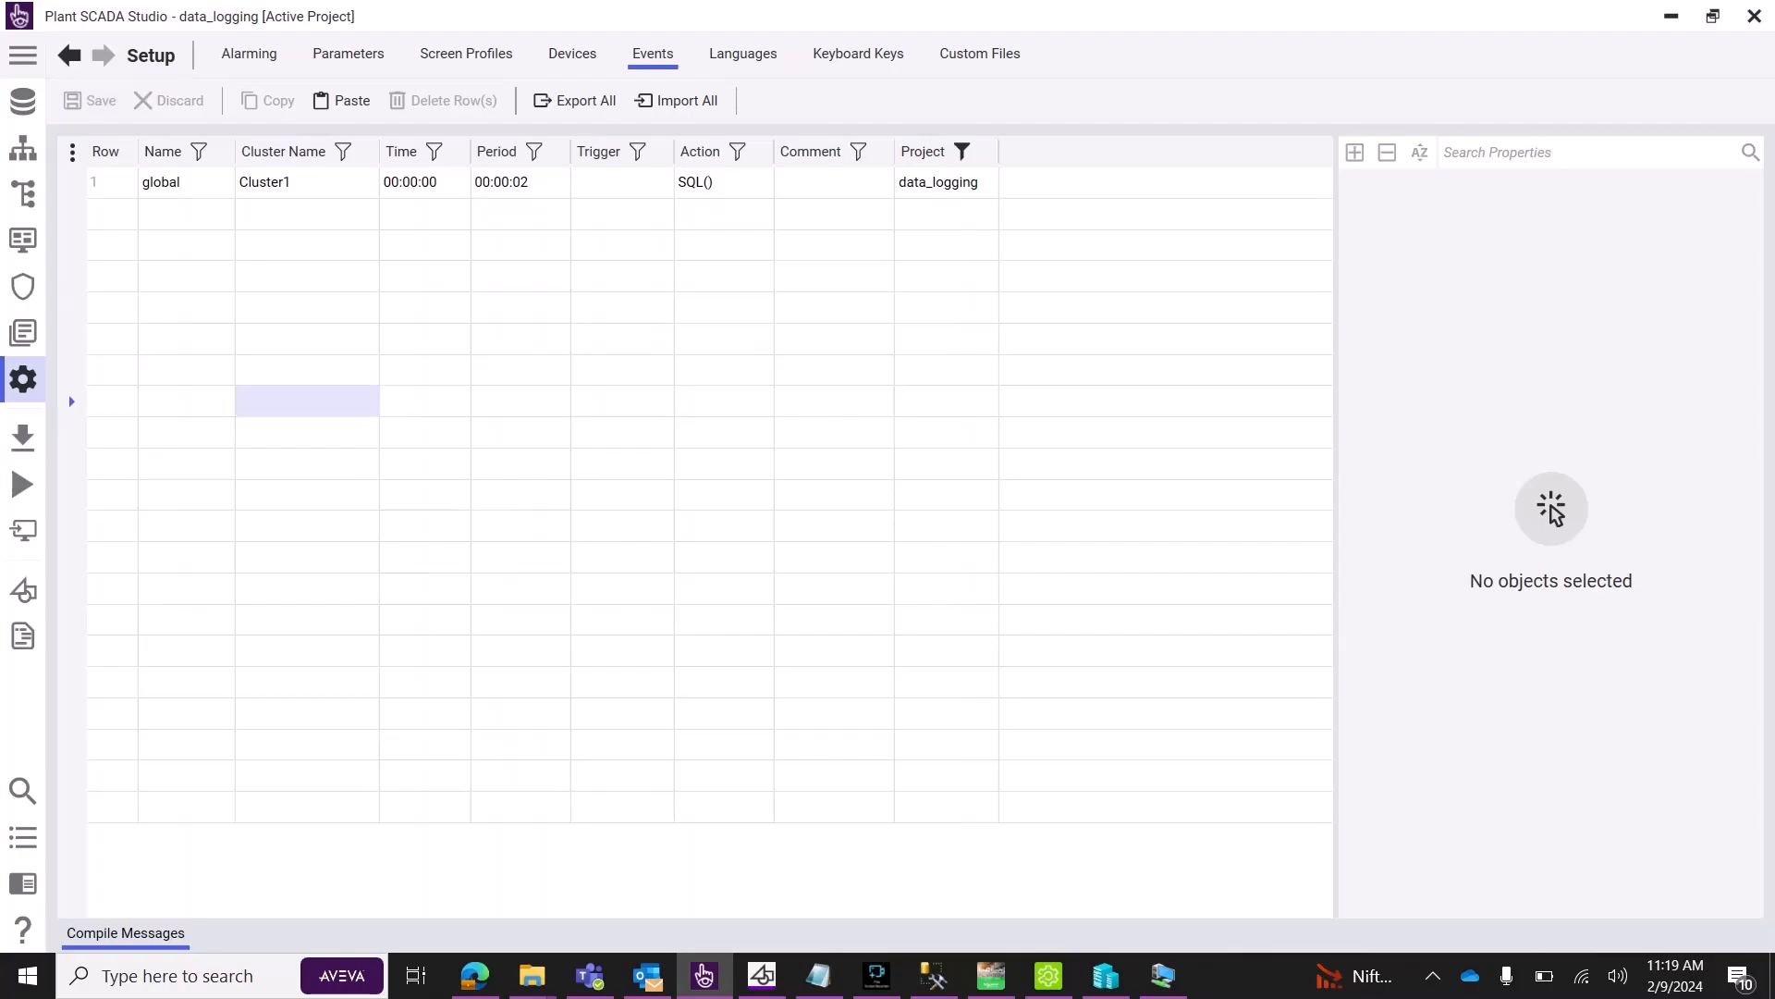
click(622, 308)
click(520, 308)
click(521, 432)
click(425, 432)
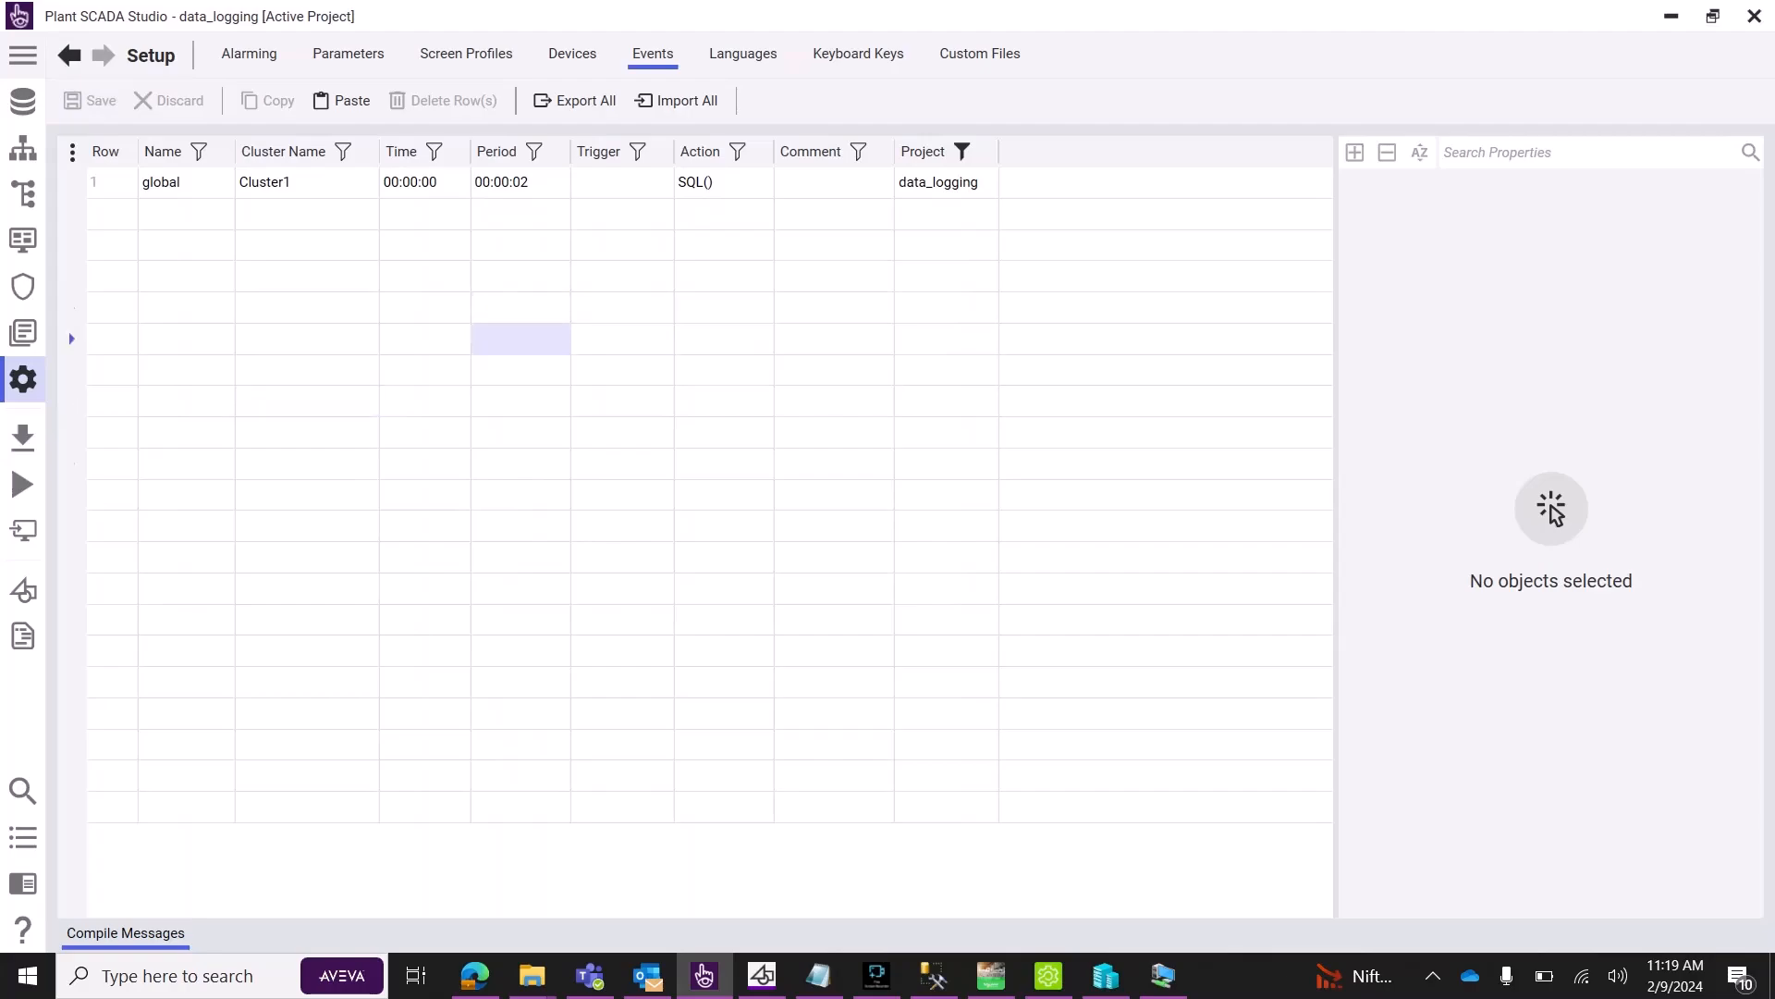
click(111, 370)
click(72, 401)
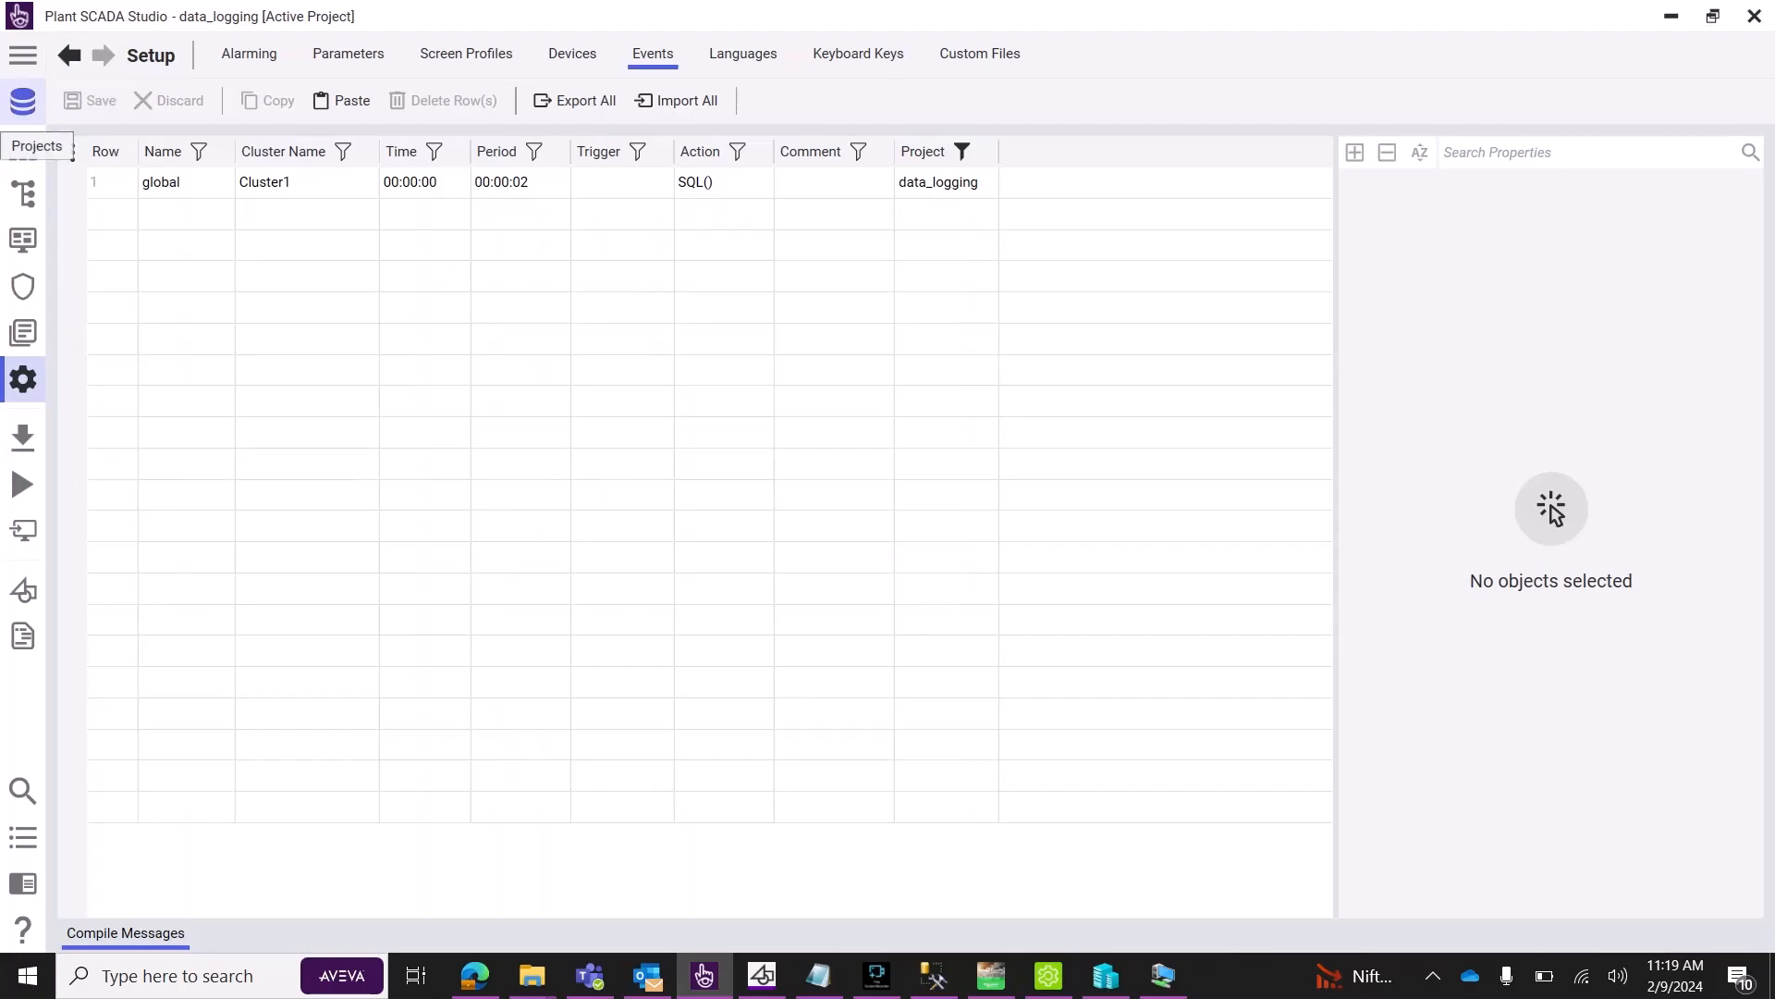
Compile data_logging and step through a Custom computer setup to the events page.
click(23, 99)
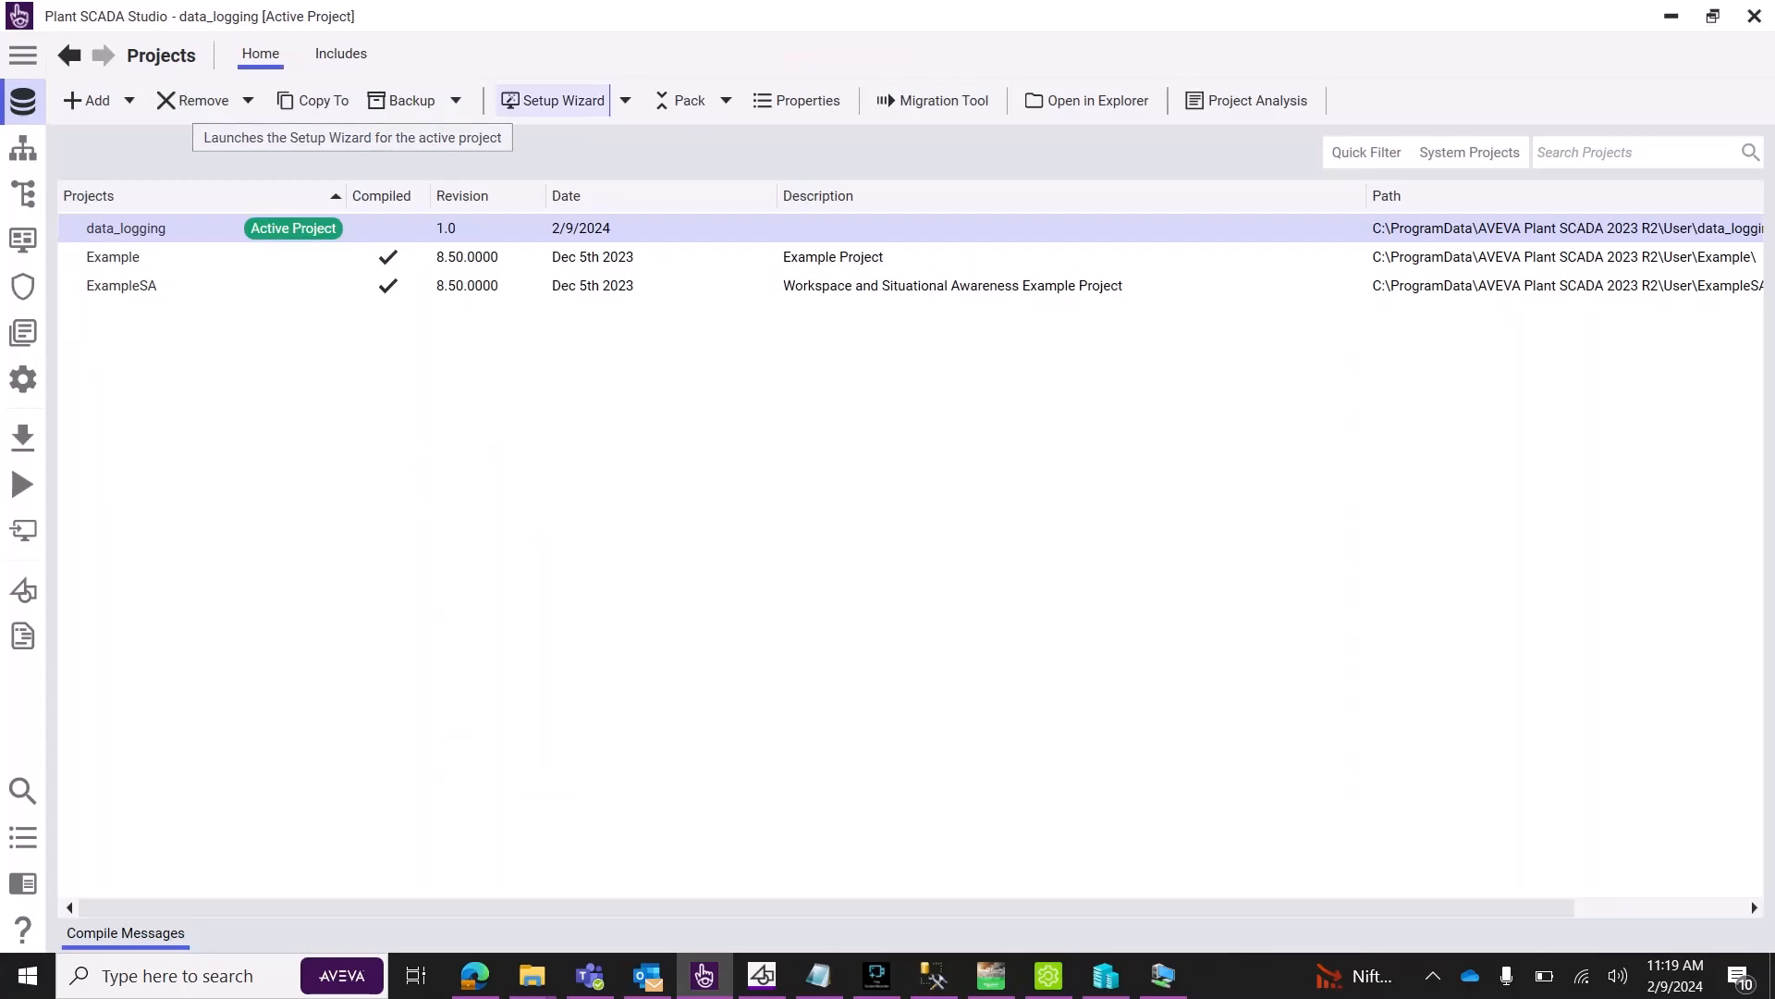
click(553, 100)
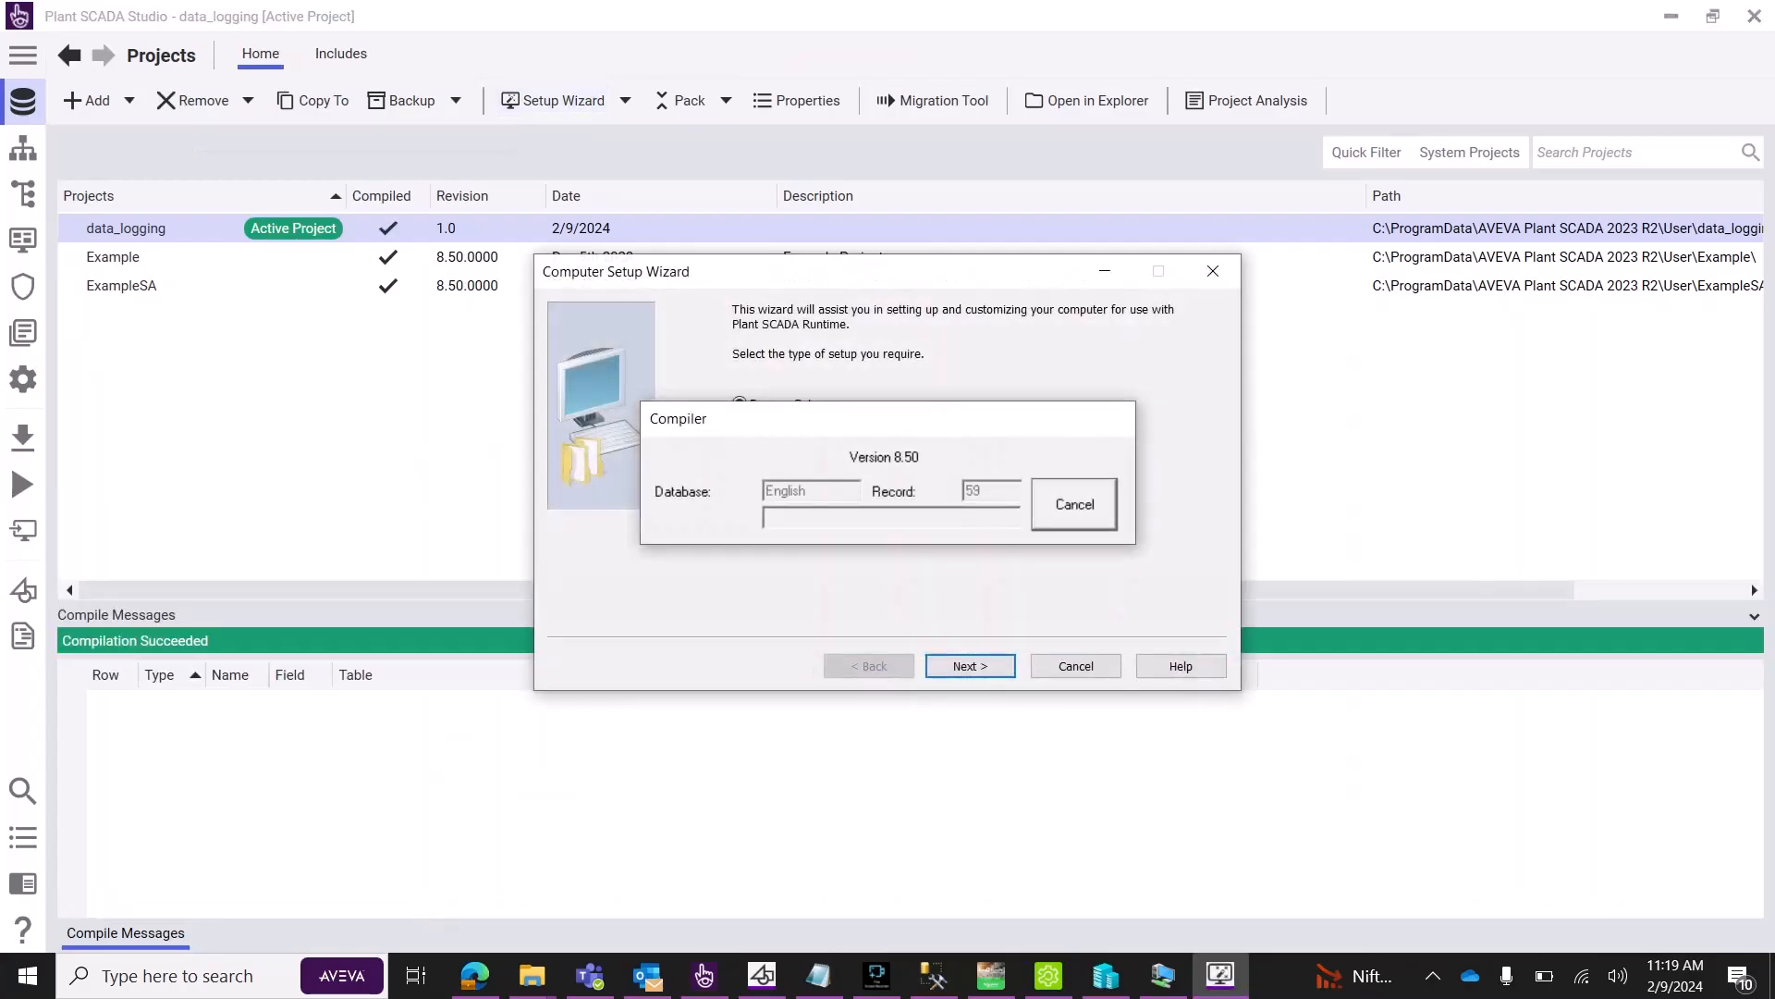
click(740, 441)
click(970, 665)
click(970, 666)
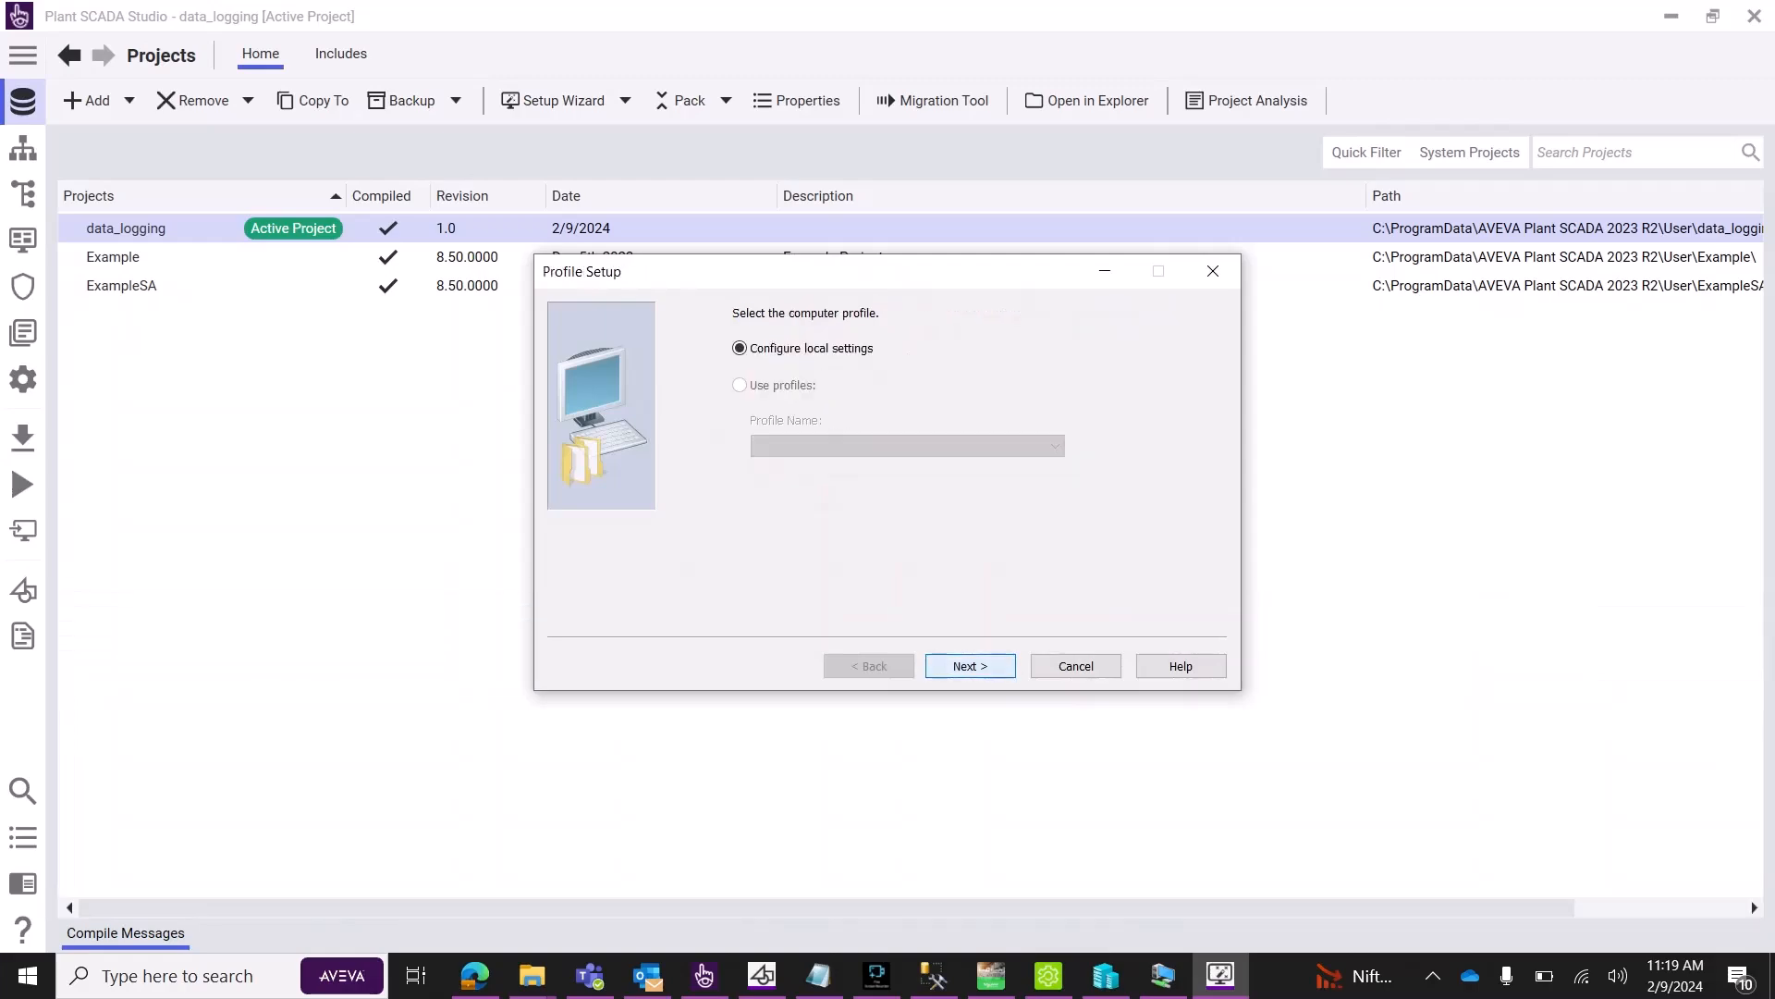
click(970, 666)
click(970, 665)
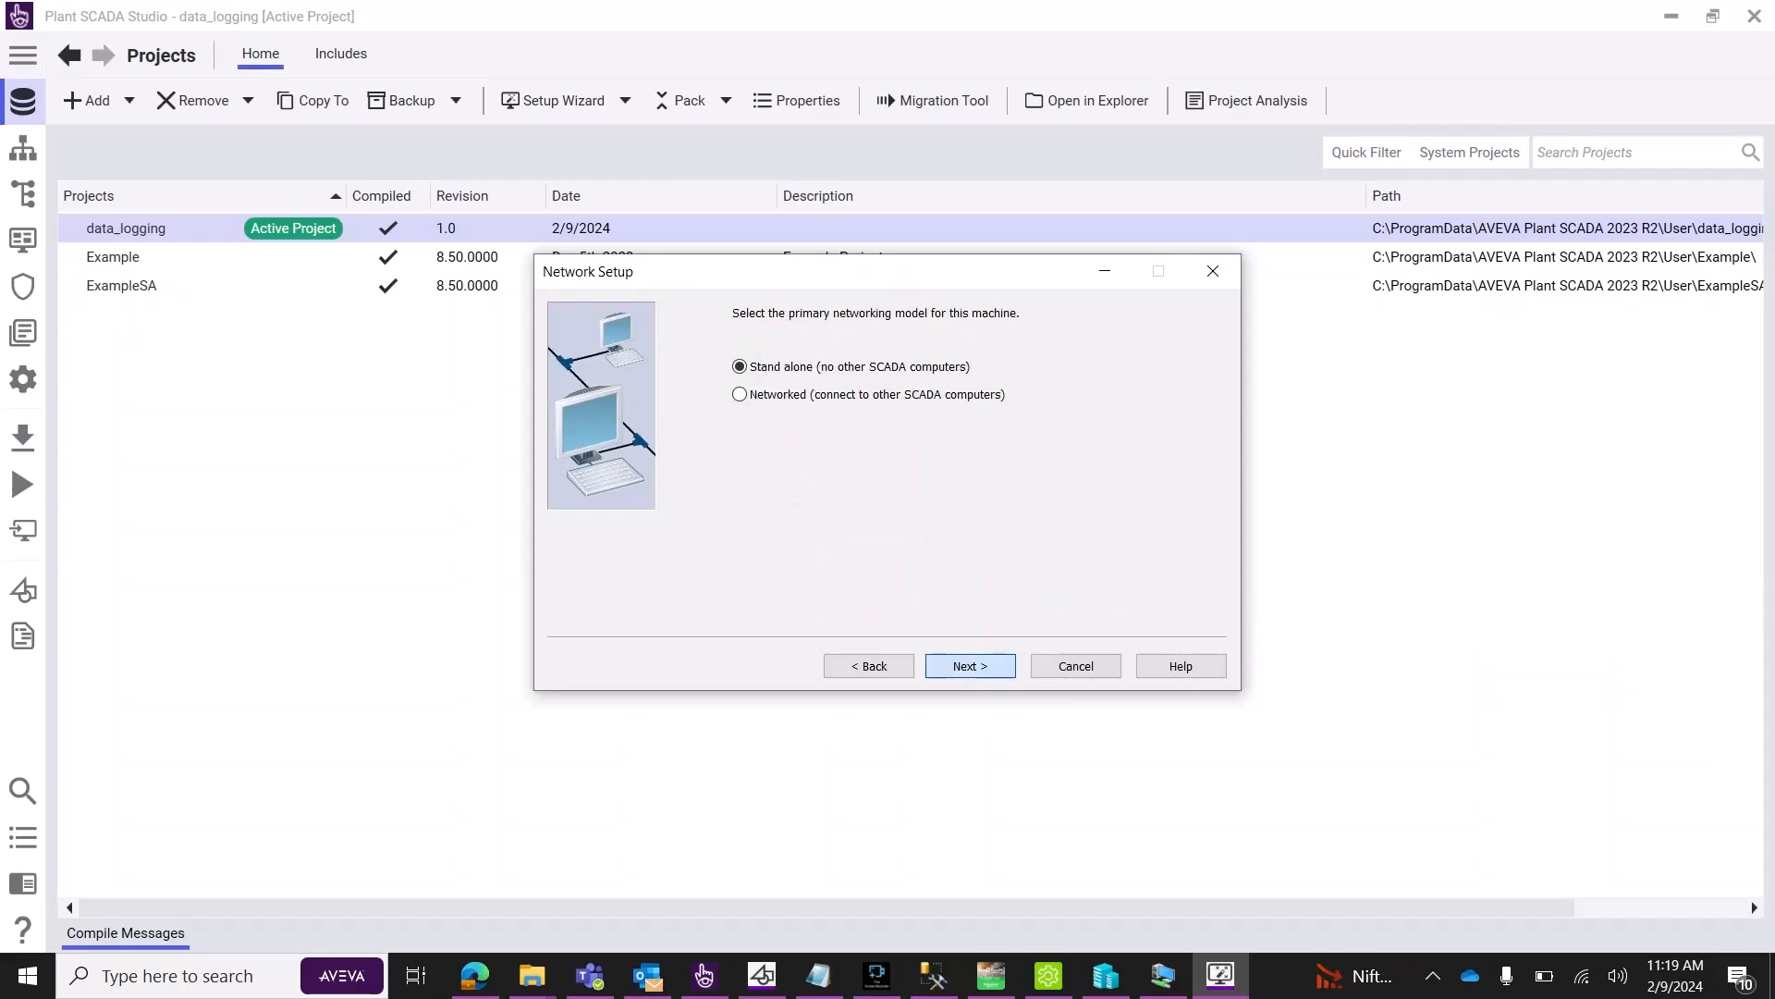
click(970, 666)
click(970, 666)
click(970, 666)
click(970, 665)
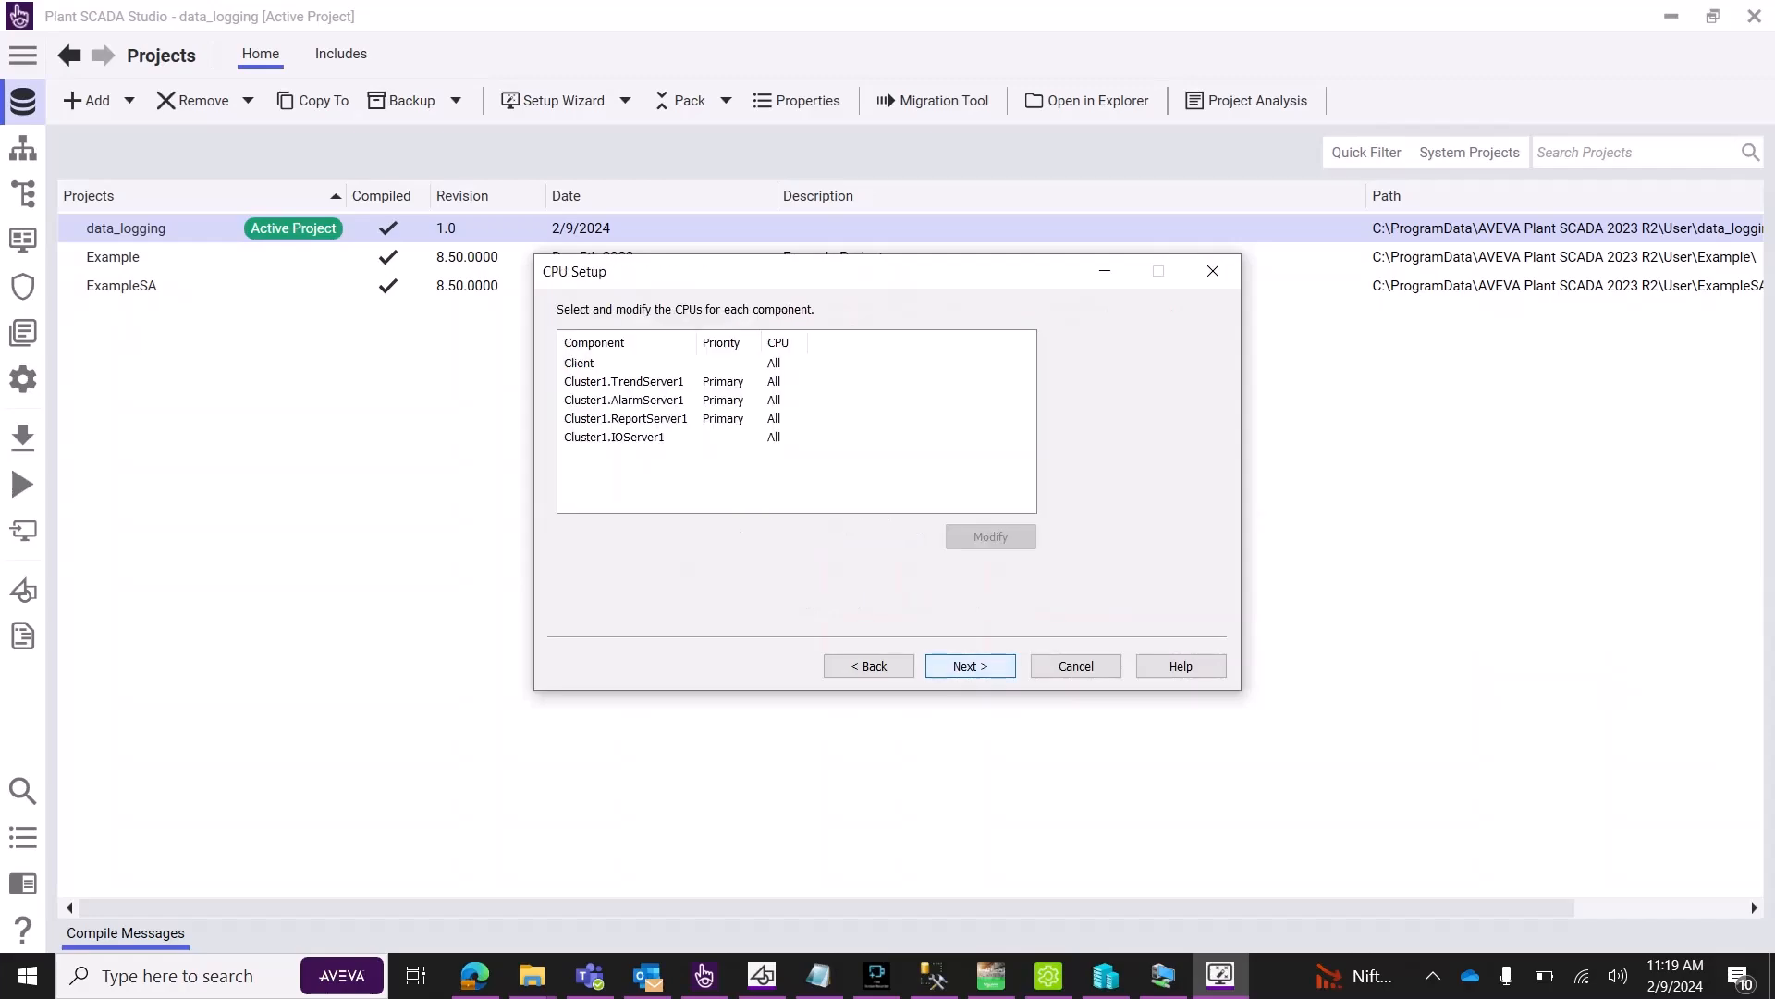
click(970, 666)
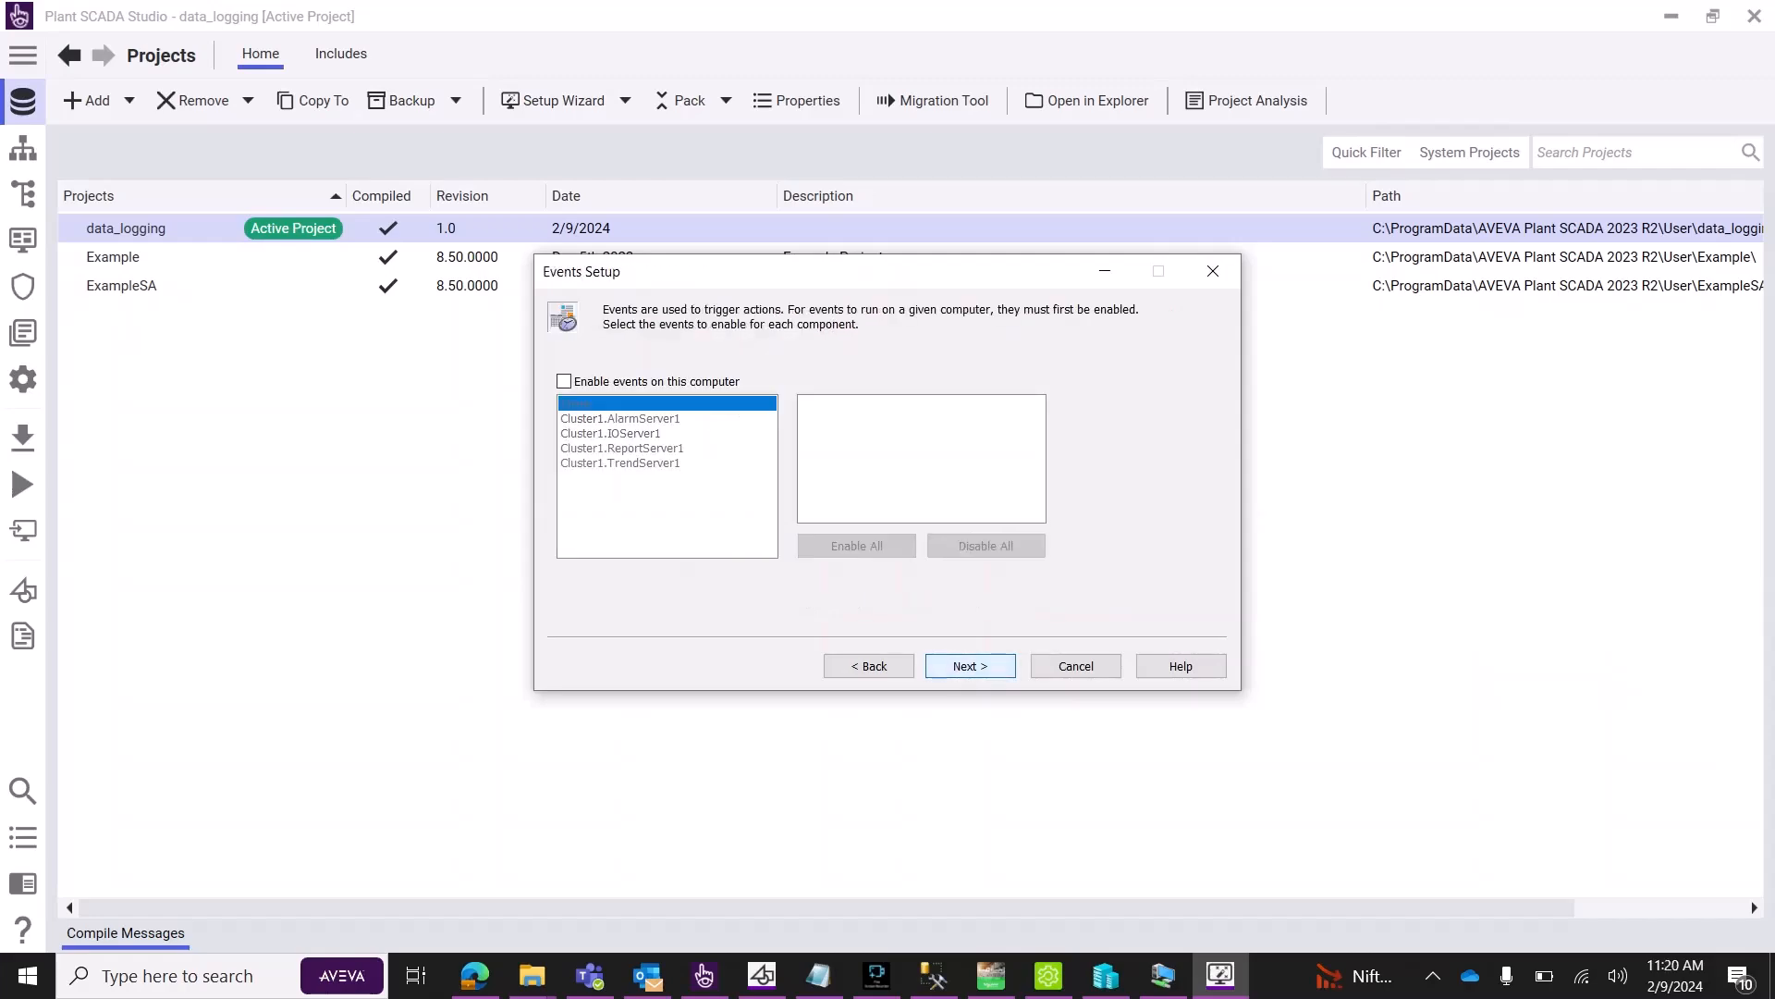
Enable events on this computer and finish the computer setup wizard.
click(564, 381)
click(970, 665)
click(970, 666)
click(970, 666)
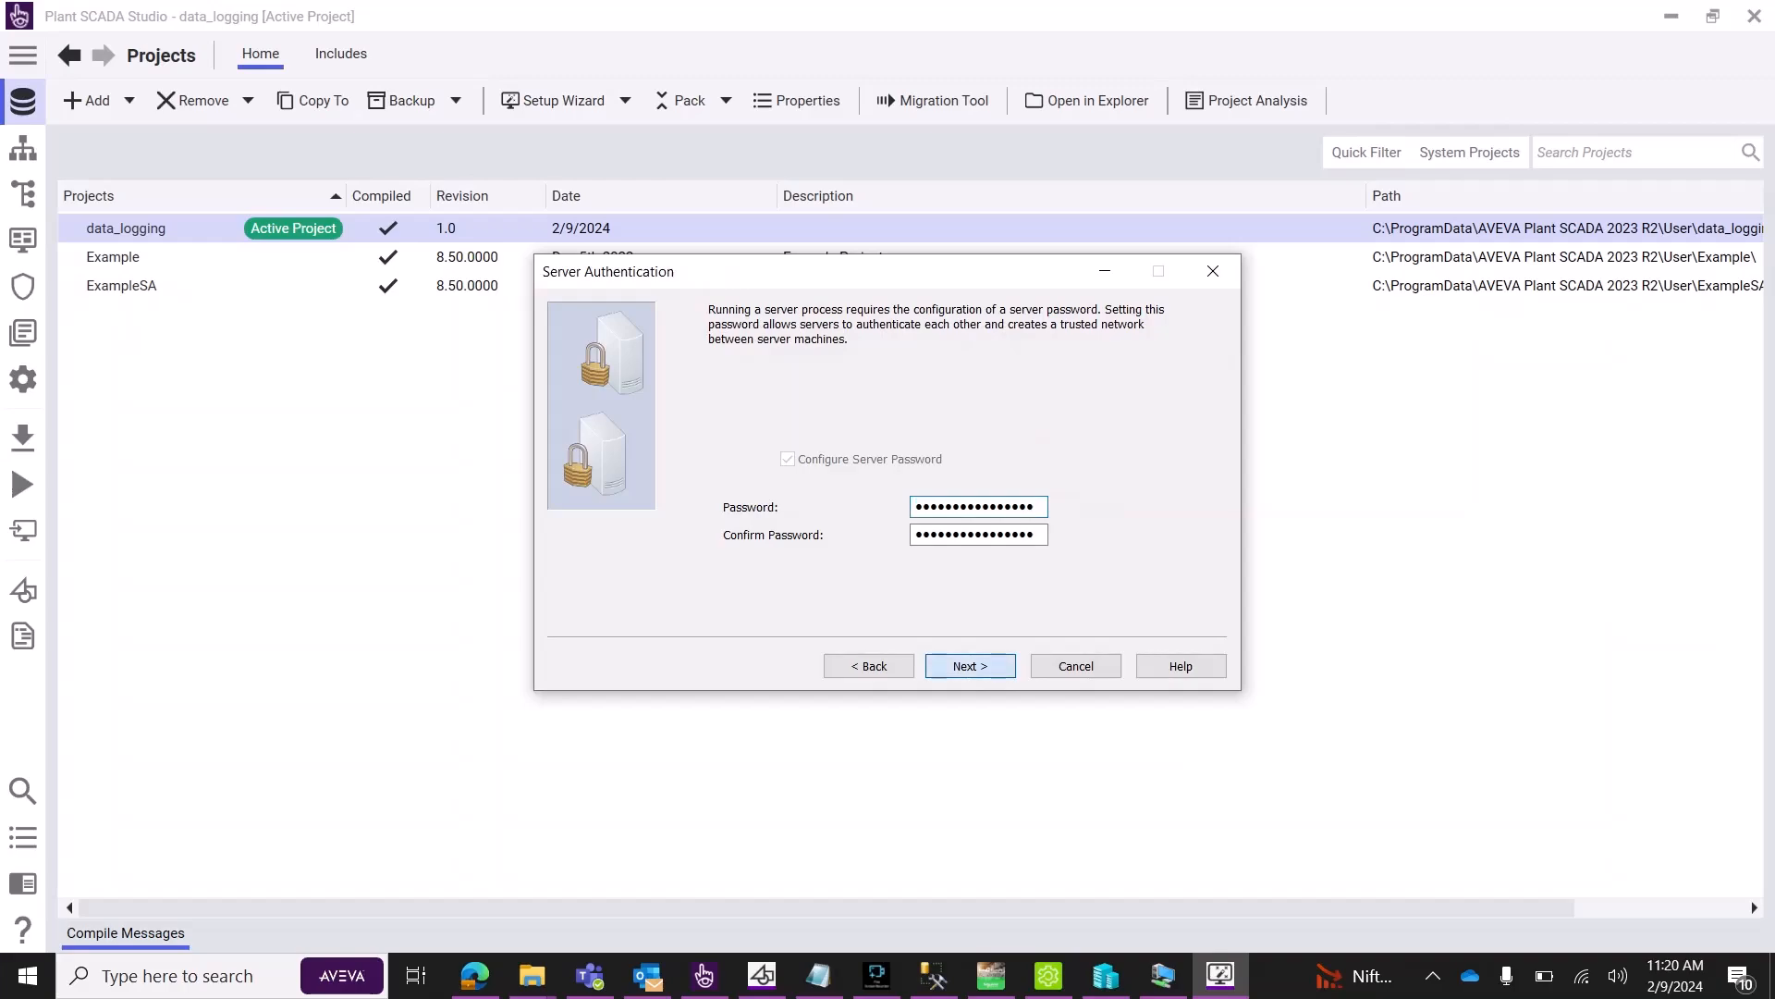
click(970, 666)
click(970, 666)
click(970, 666)
click(970, 666)
click(970, 666)
click(970, 666)
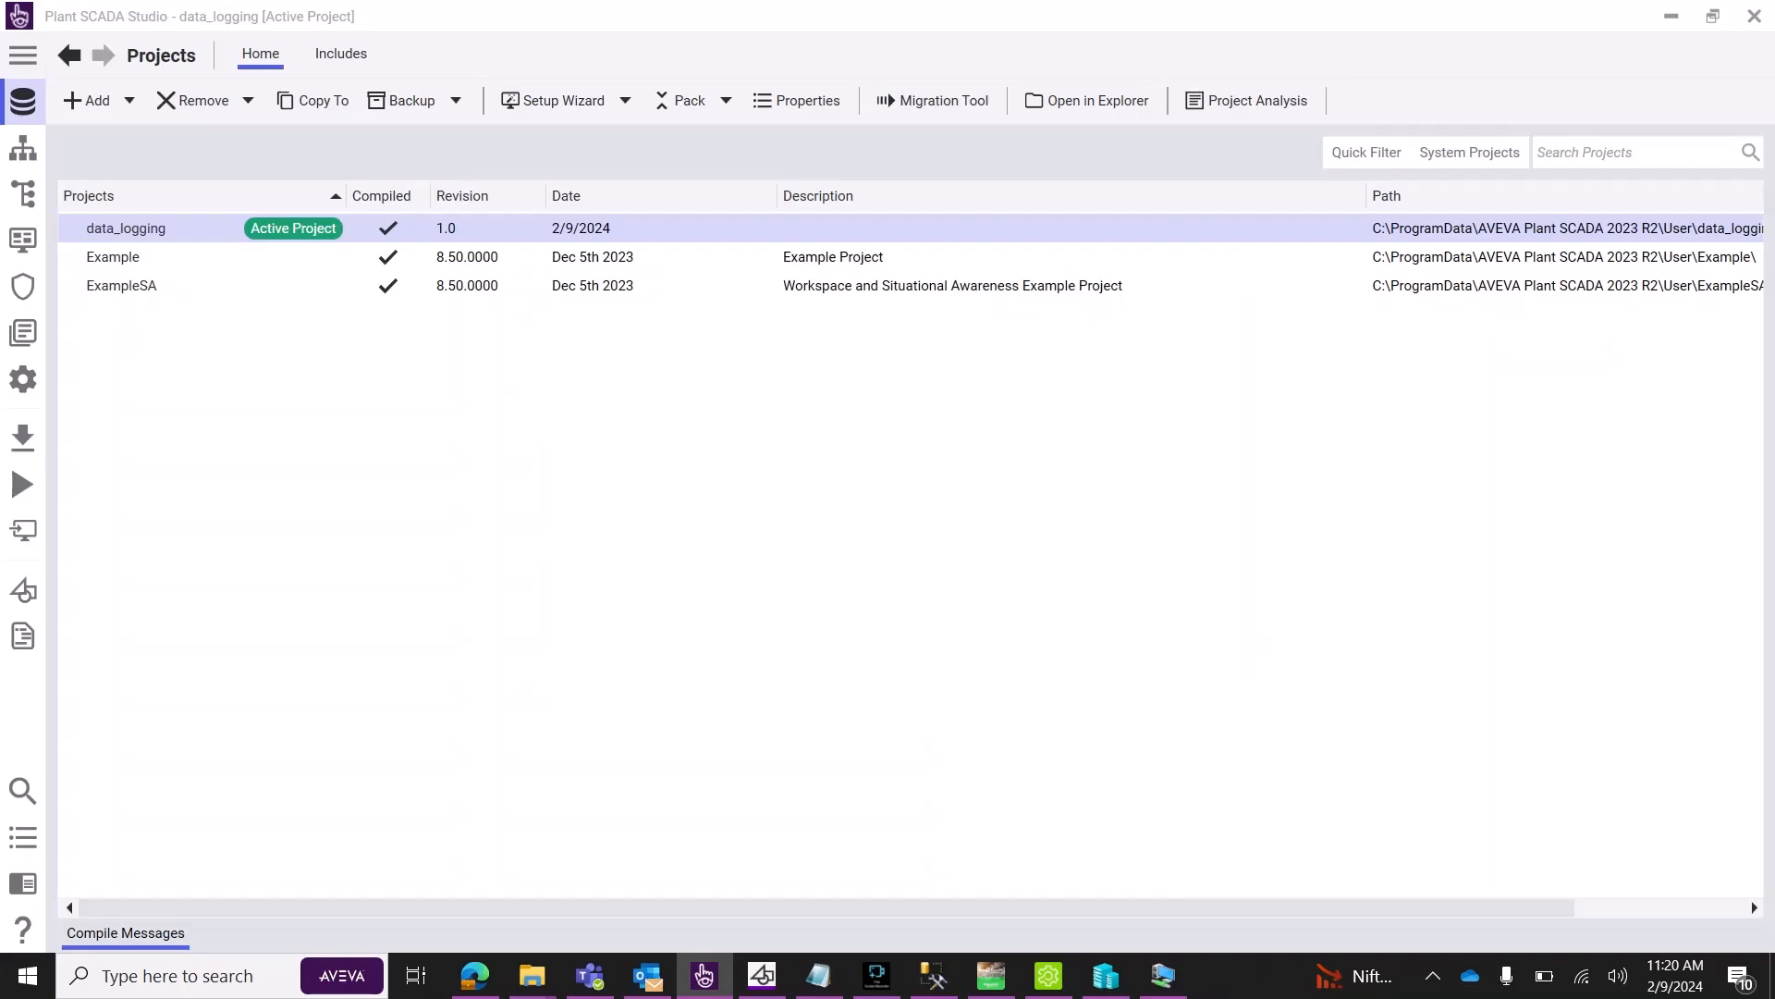
Run data_logging in Demo Mode and start the three speed counters.
click(22, 484)
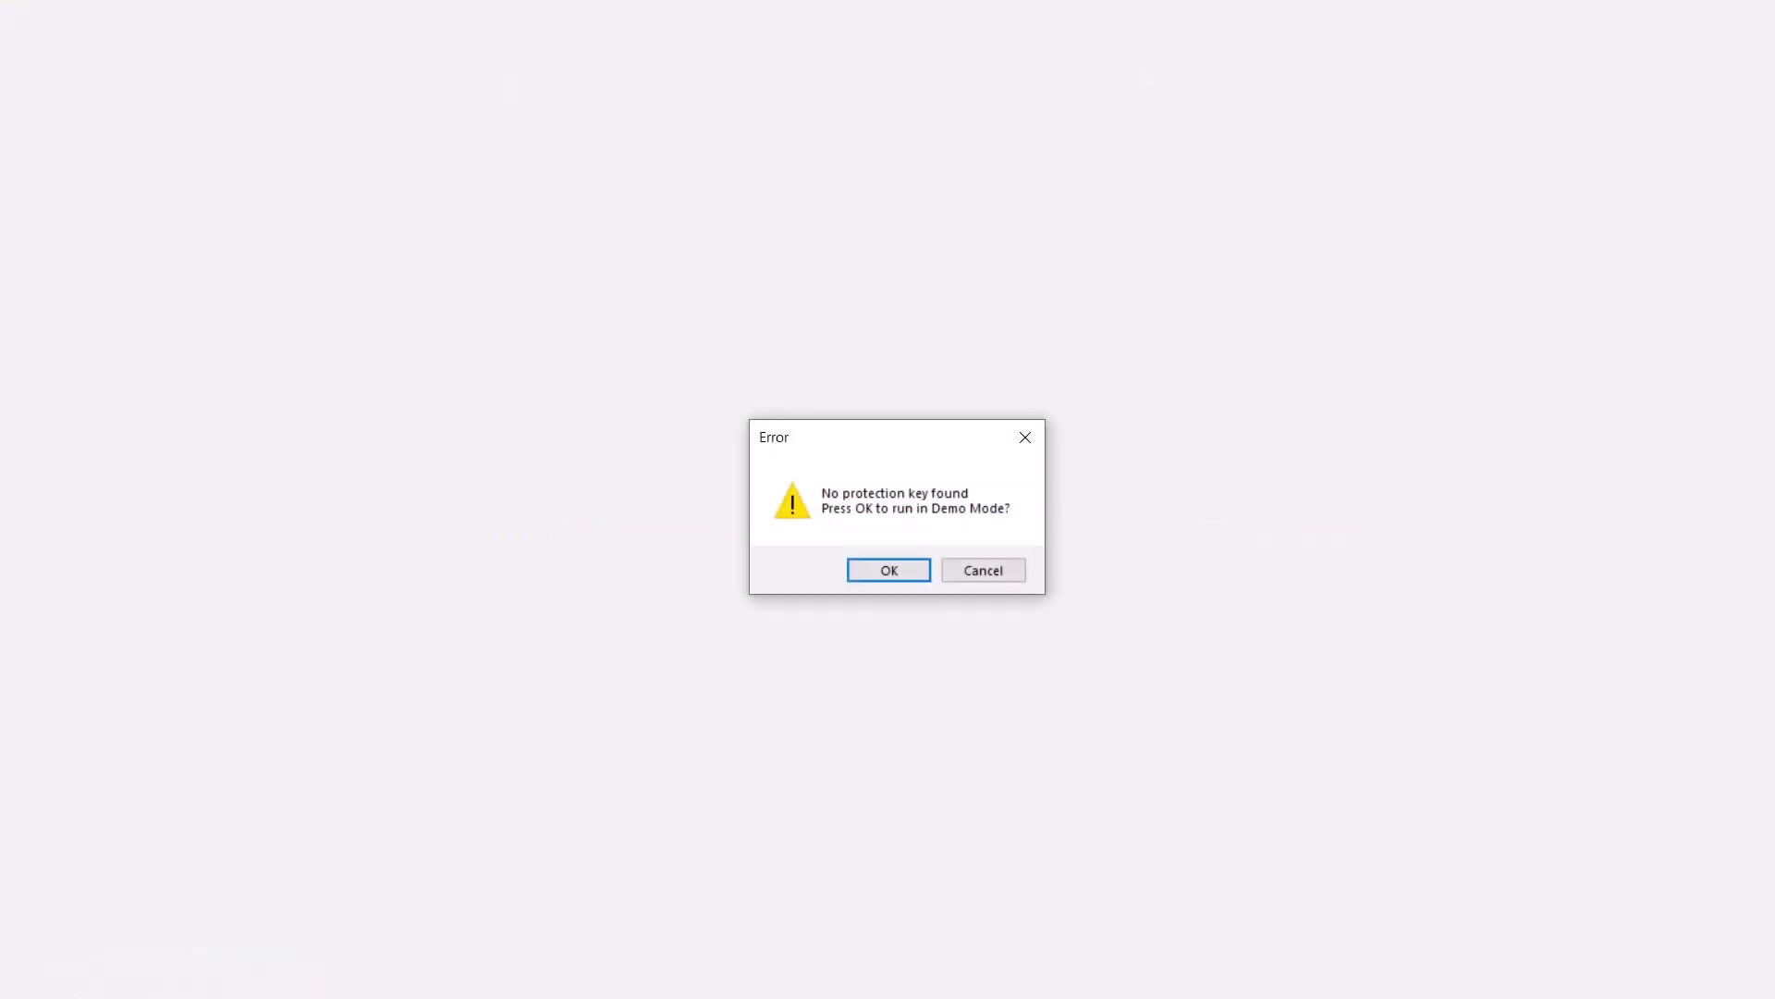
click(889, 571)
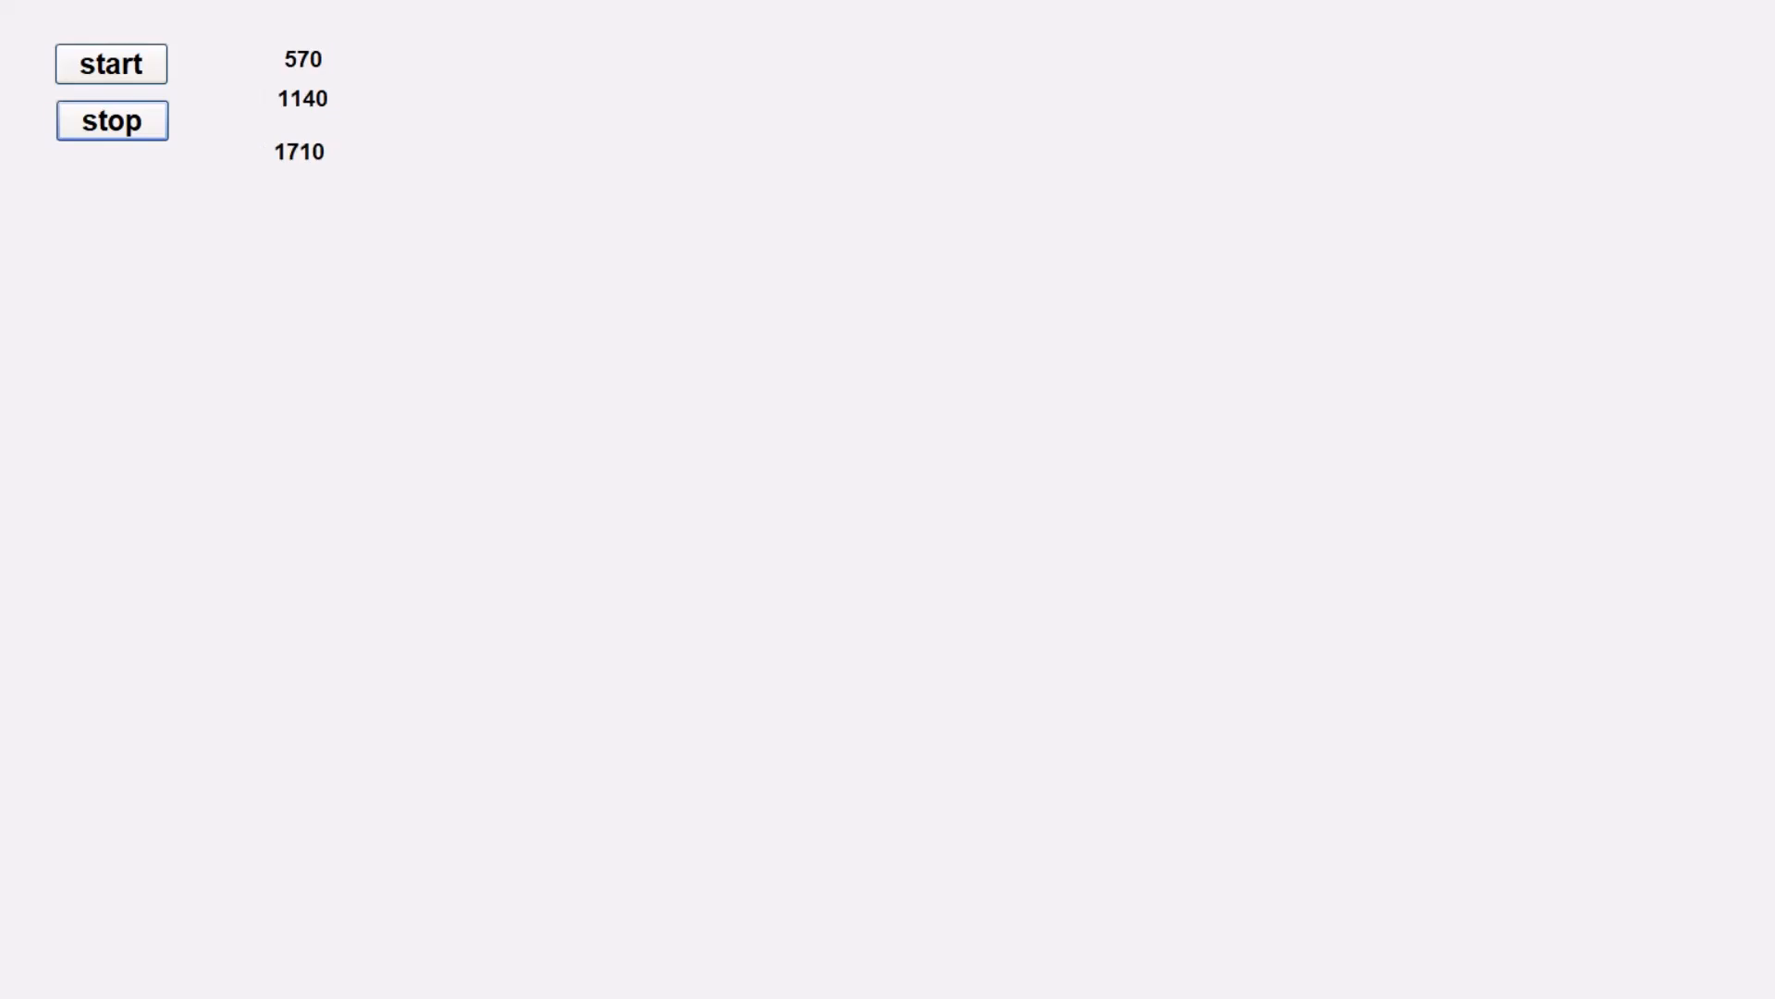
click(111, 63)
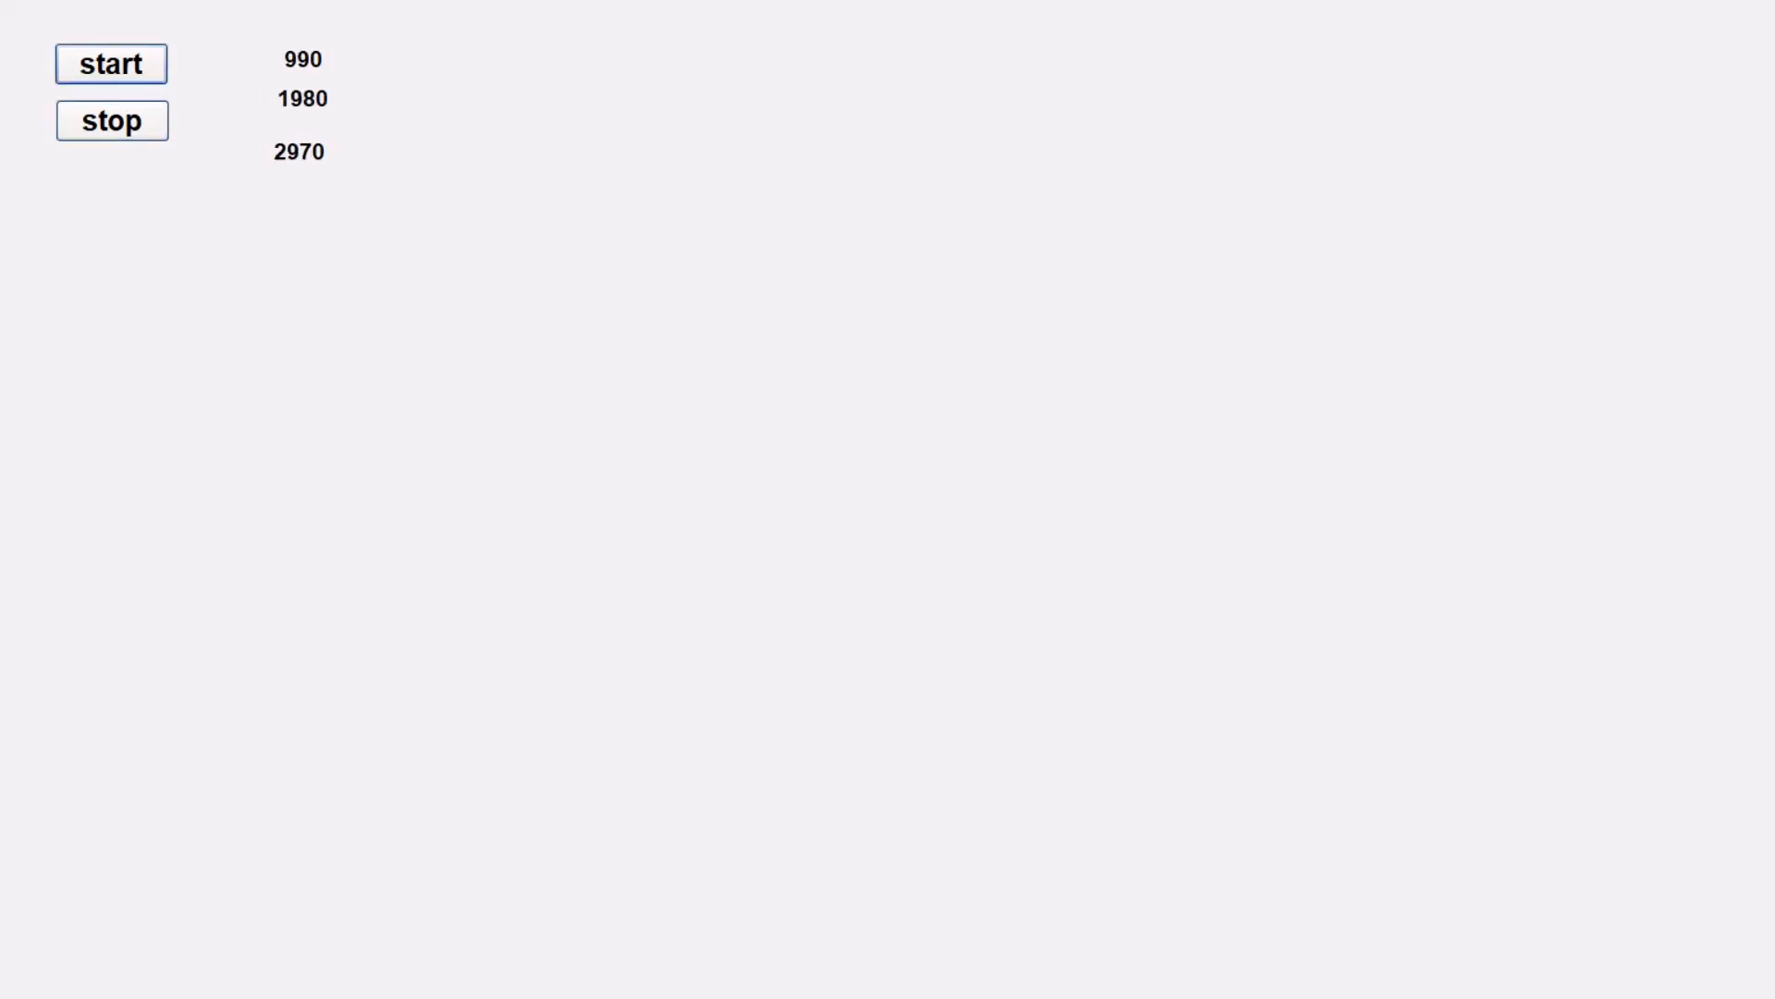
key(super)
key(super)
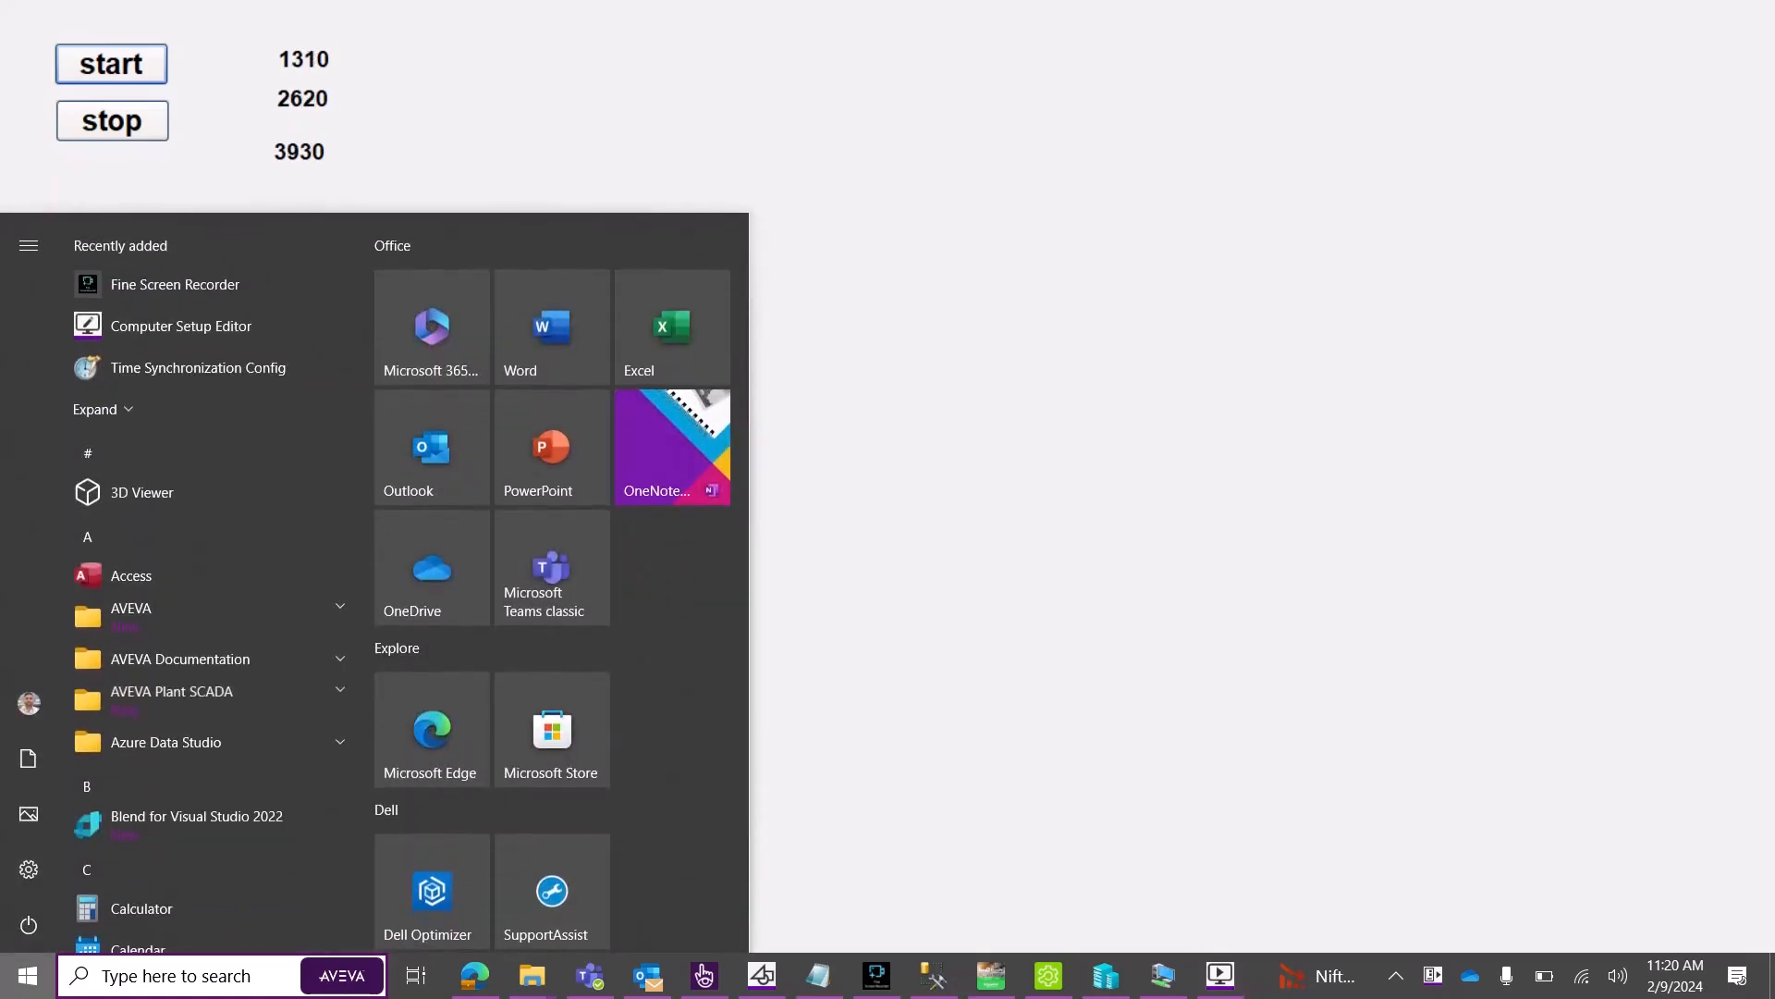
Re-run the Table_1 SELECT in SSMS until it returns 19 rows logged two seconds apart.
click(934, 976)
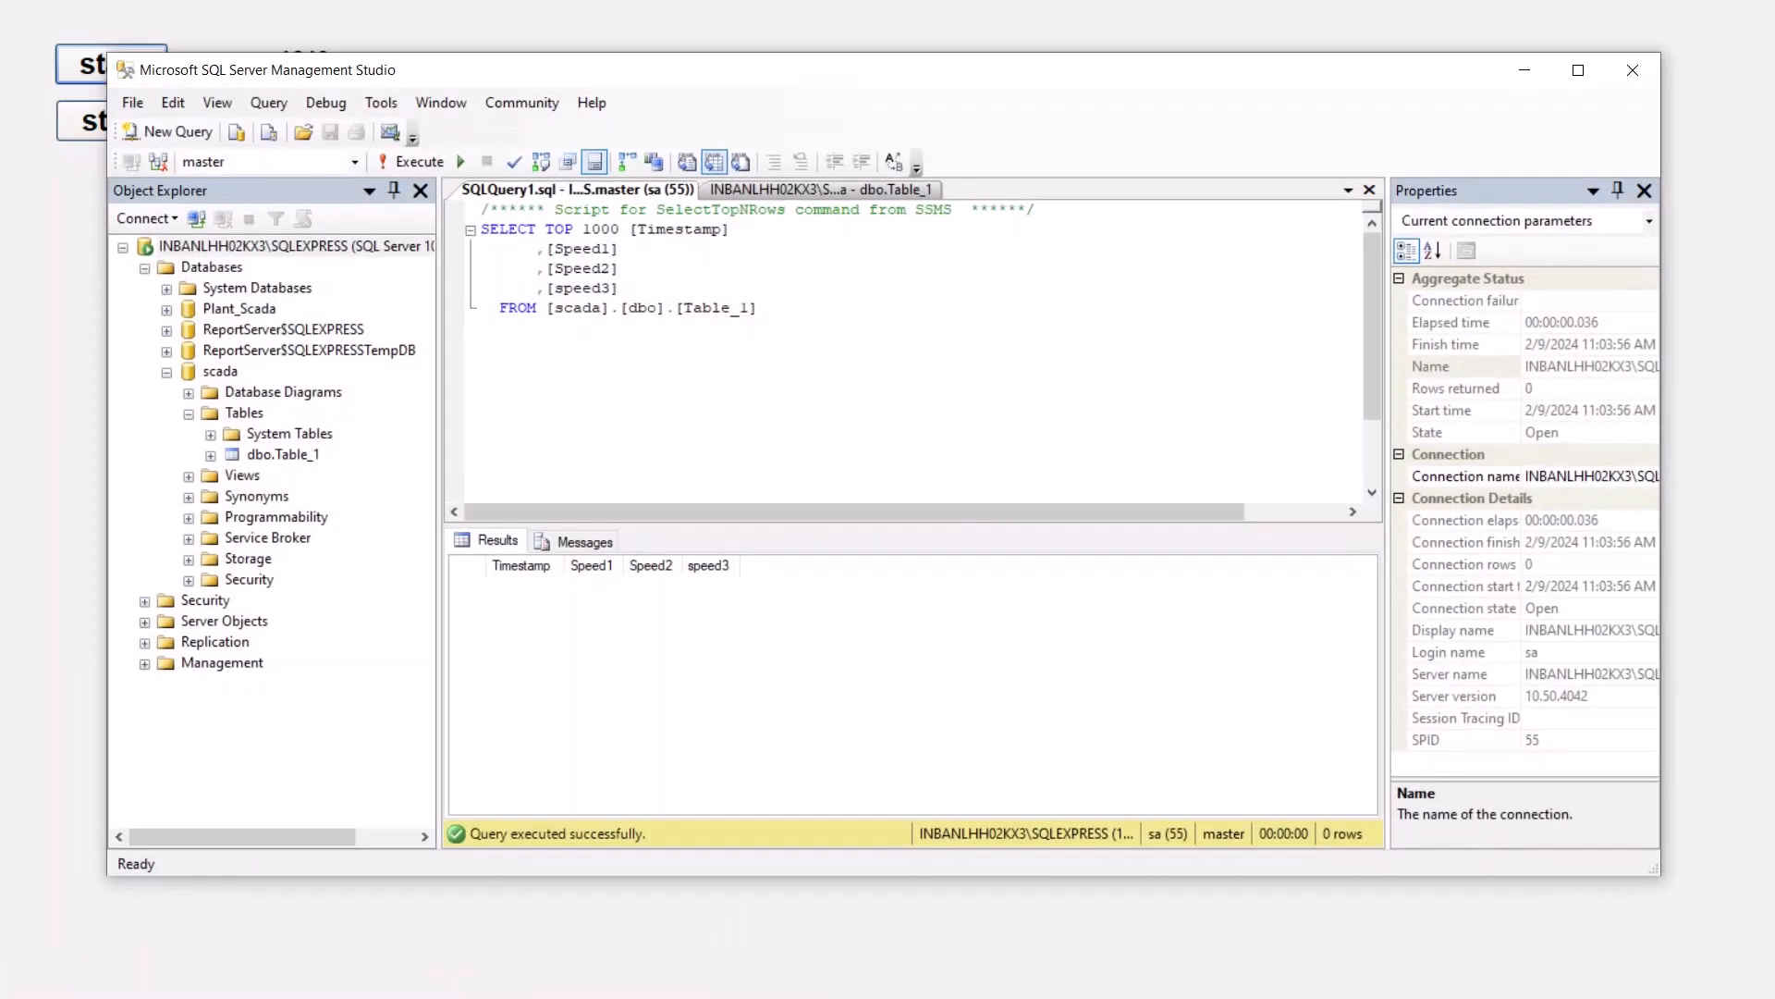
click(419, 161)
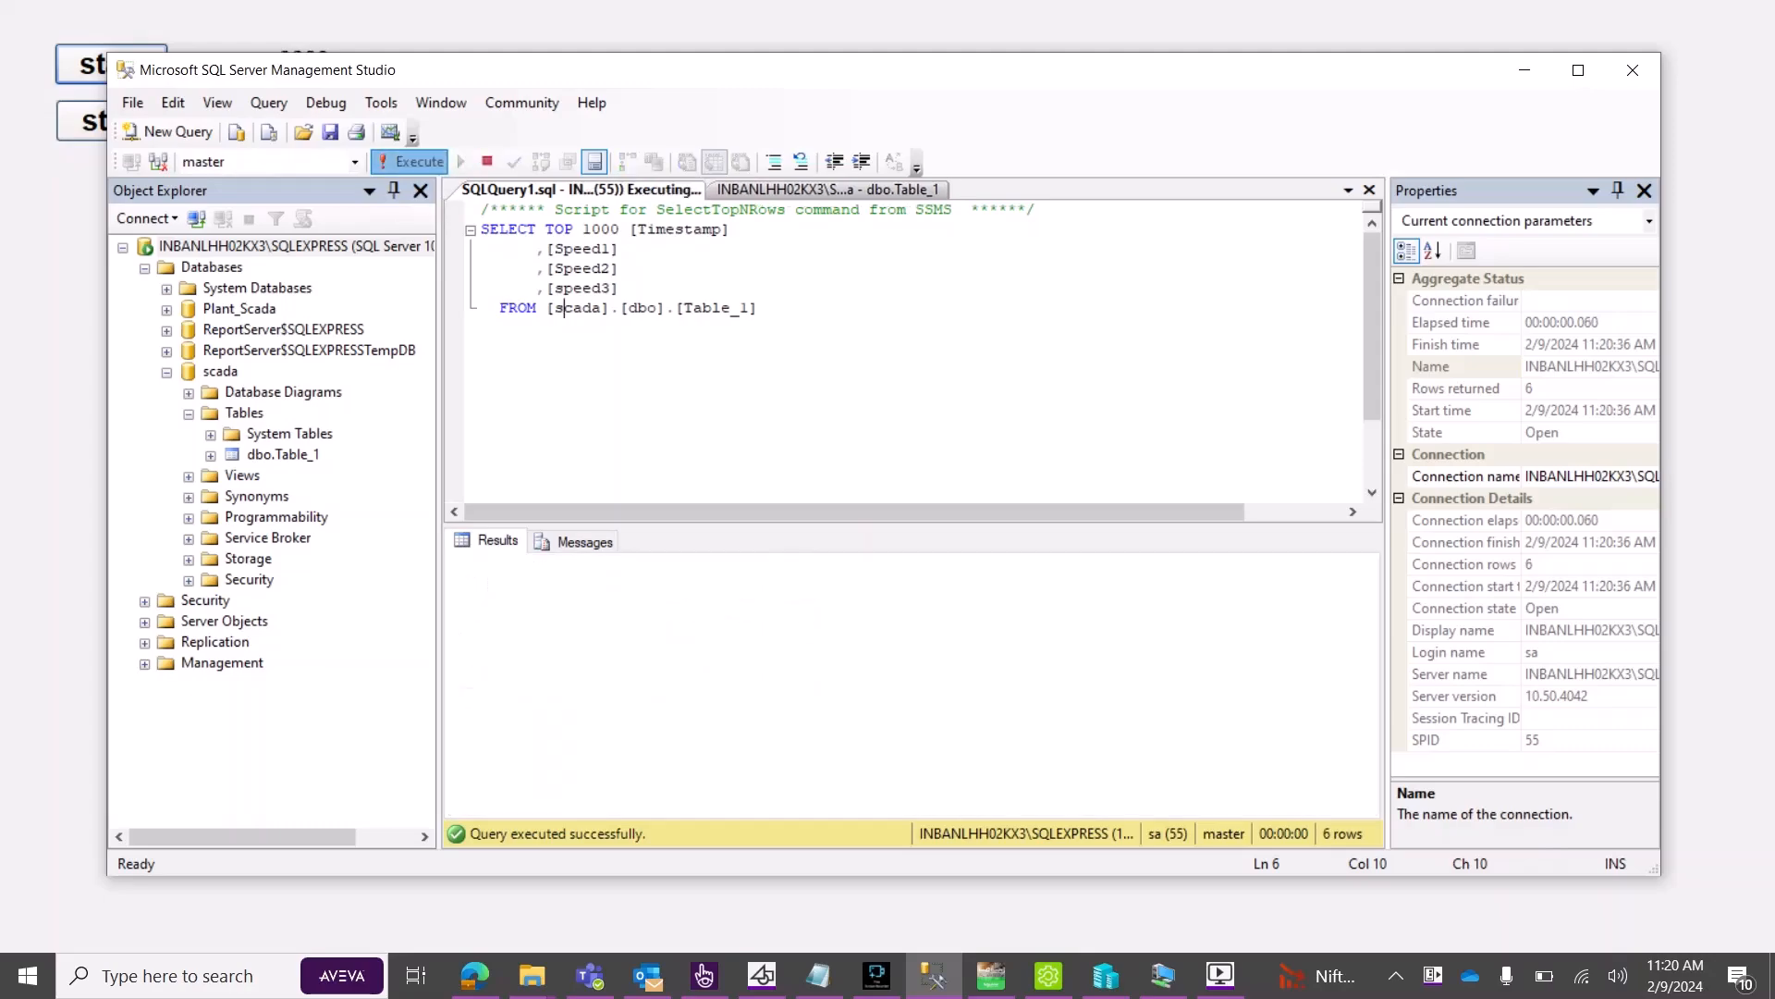
click(419, 162)
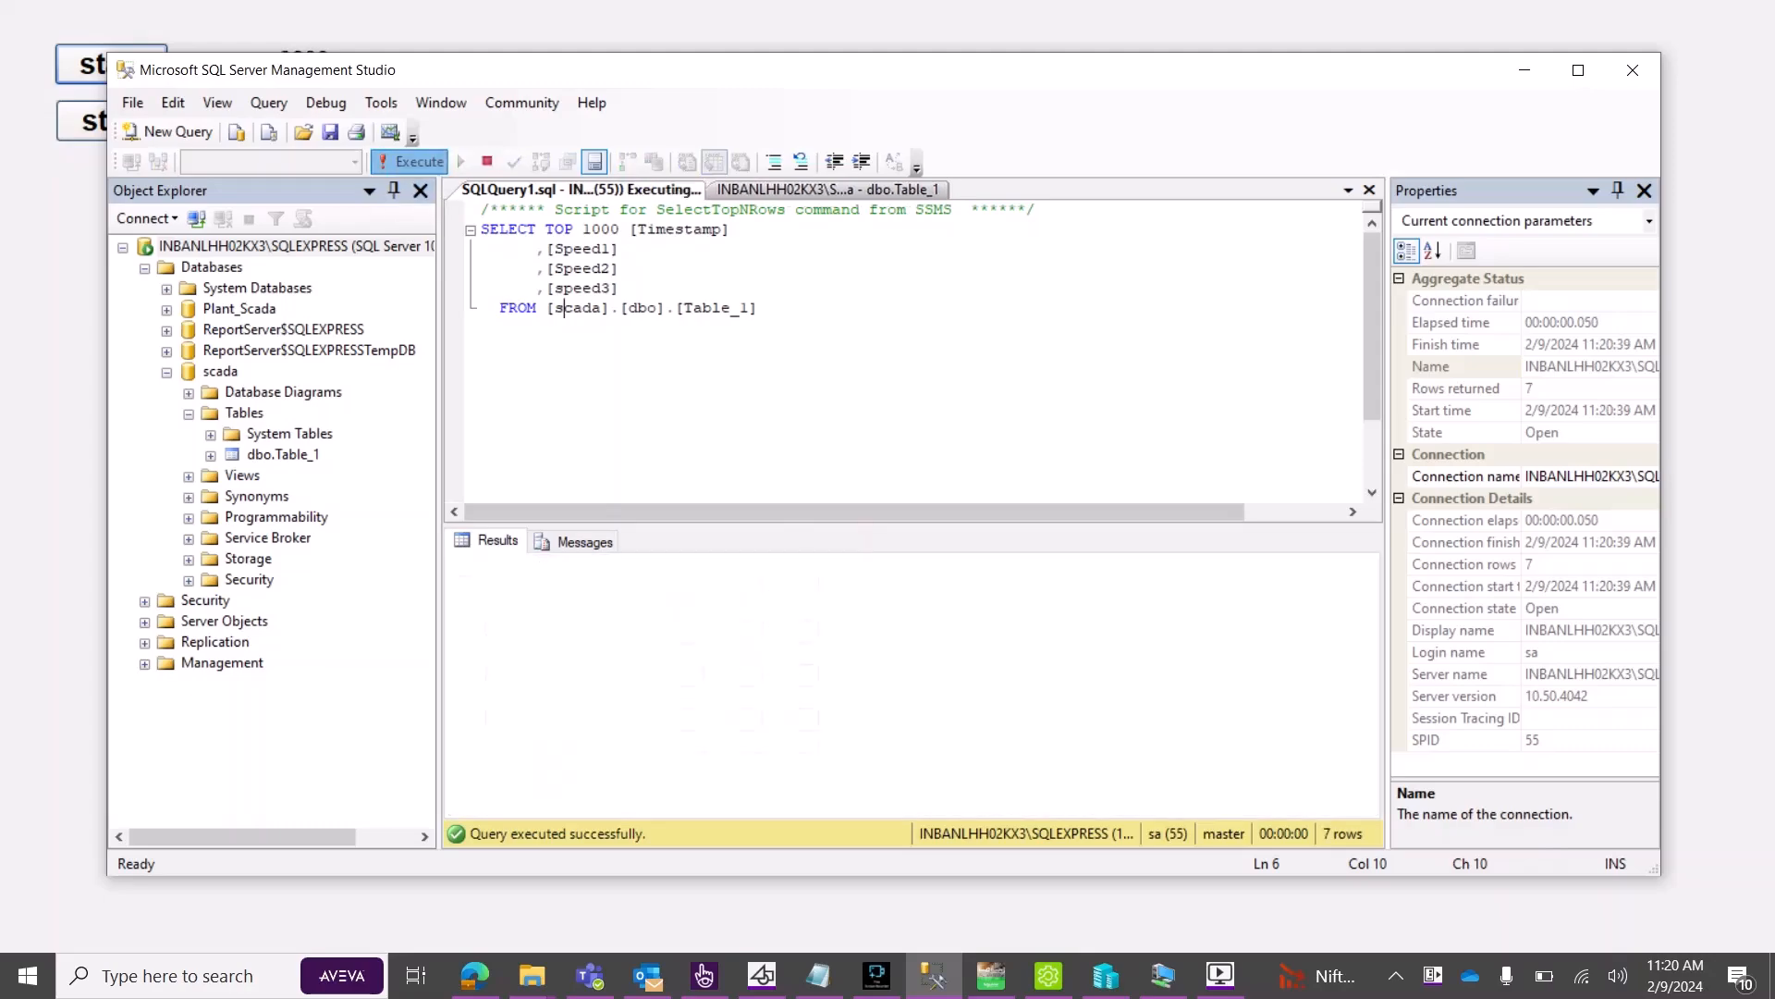
click(411, 162)
click(412, 162)
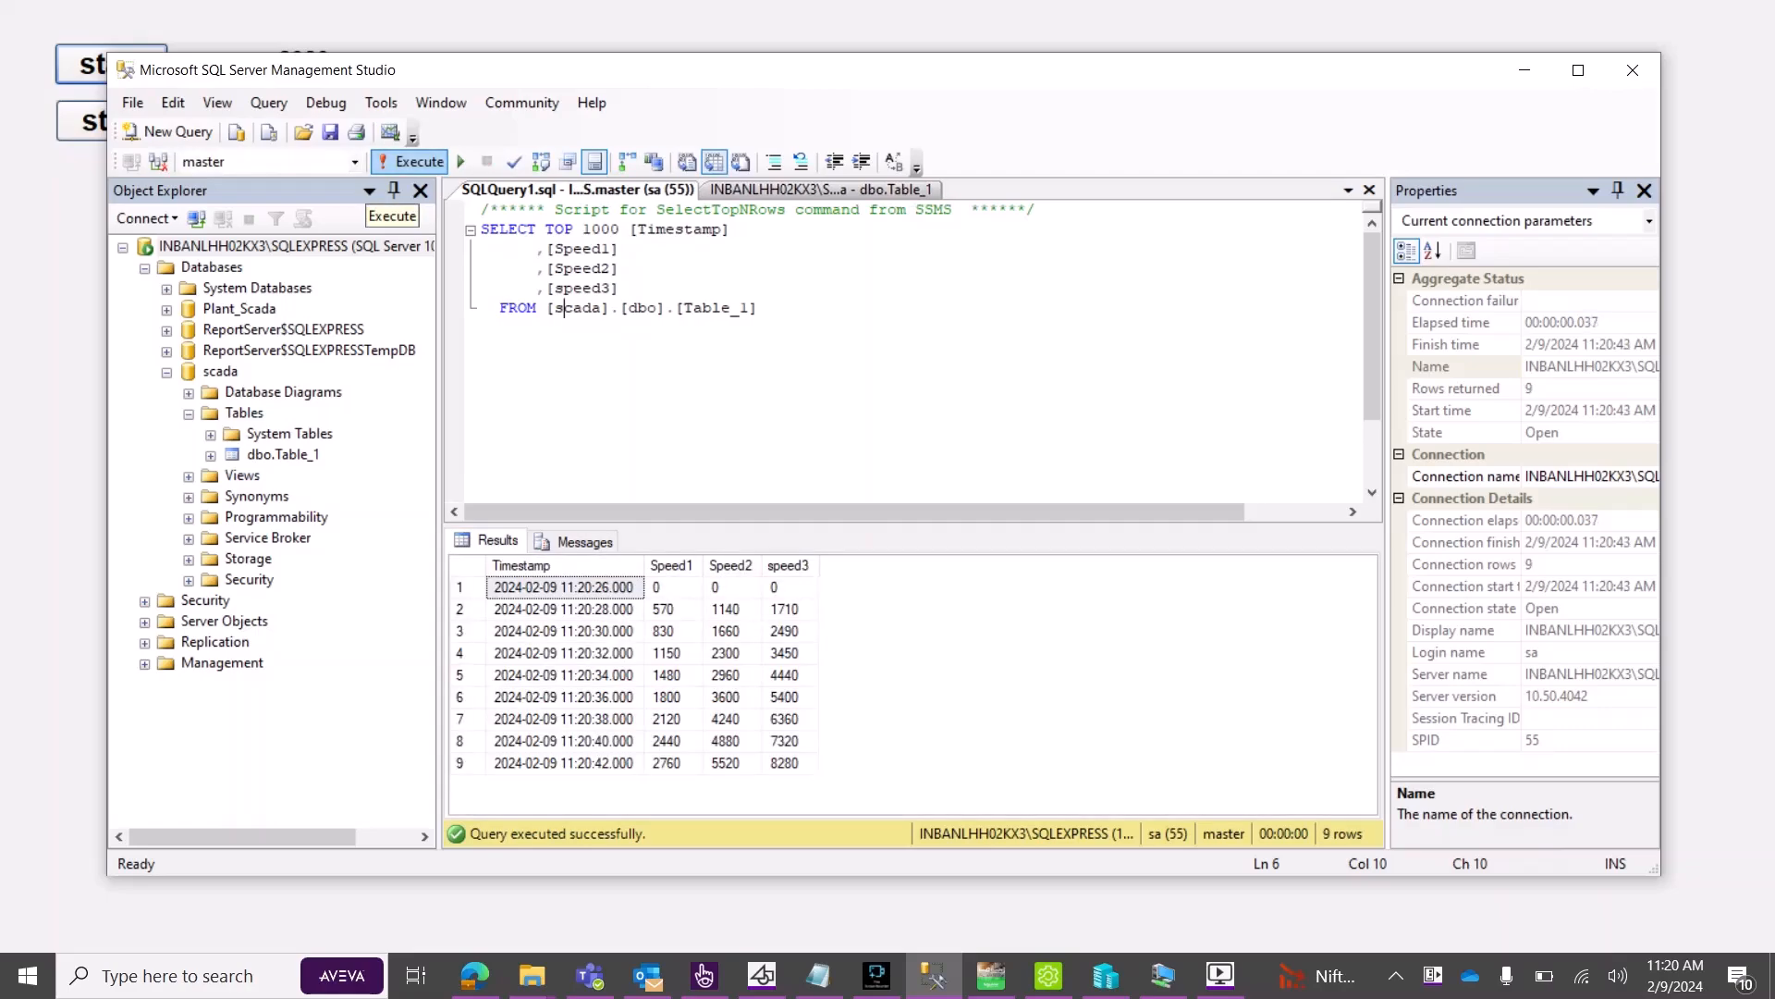
click(411, 162)
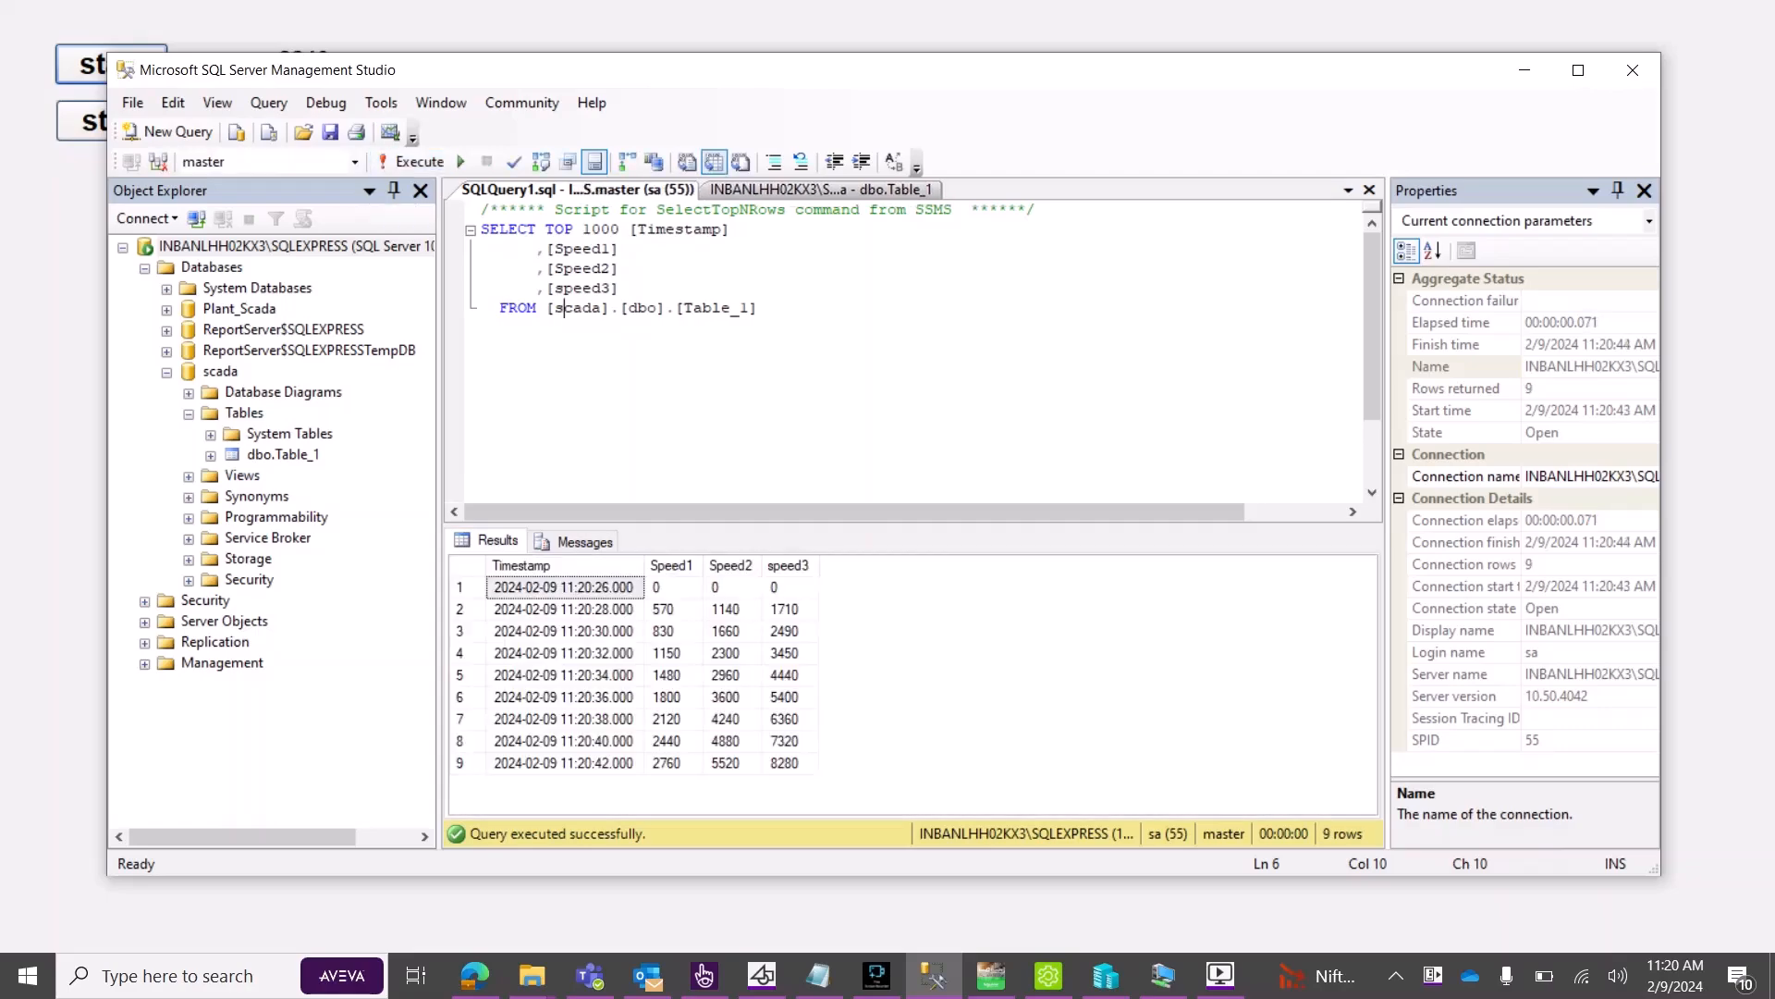
click(721, 308)
click(411, 162)
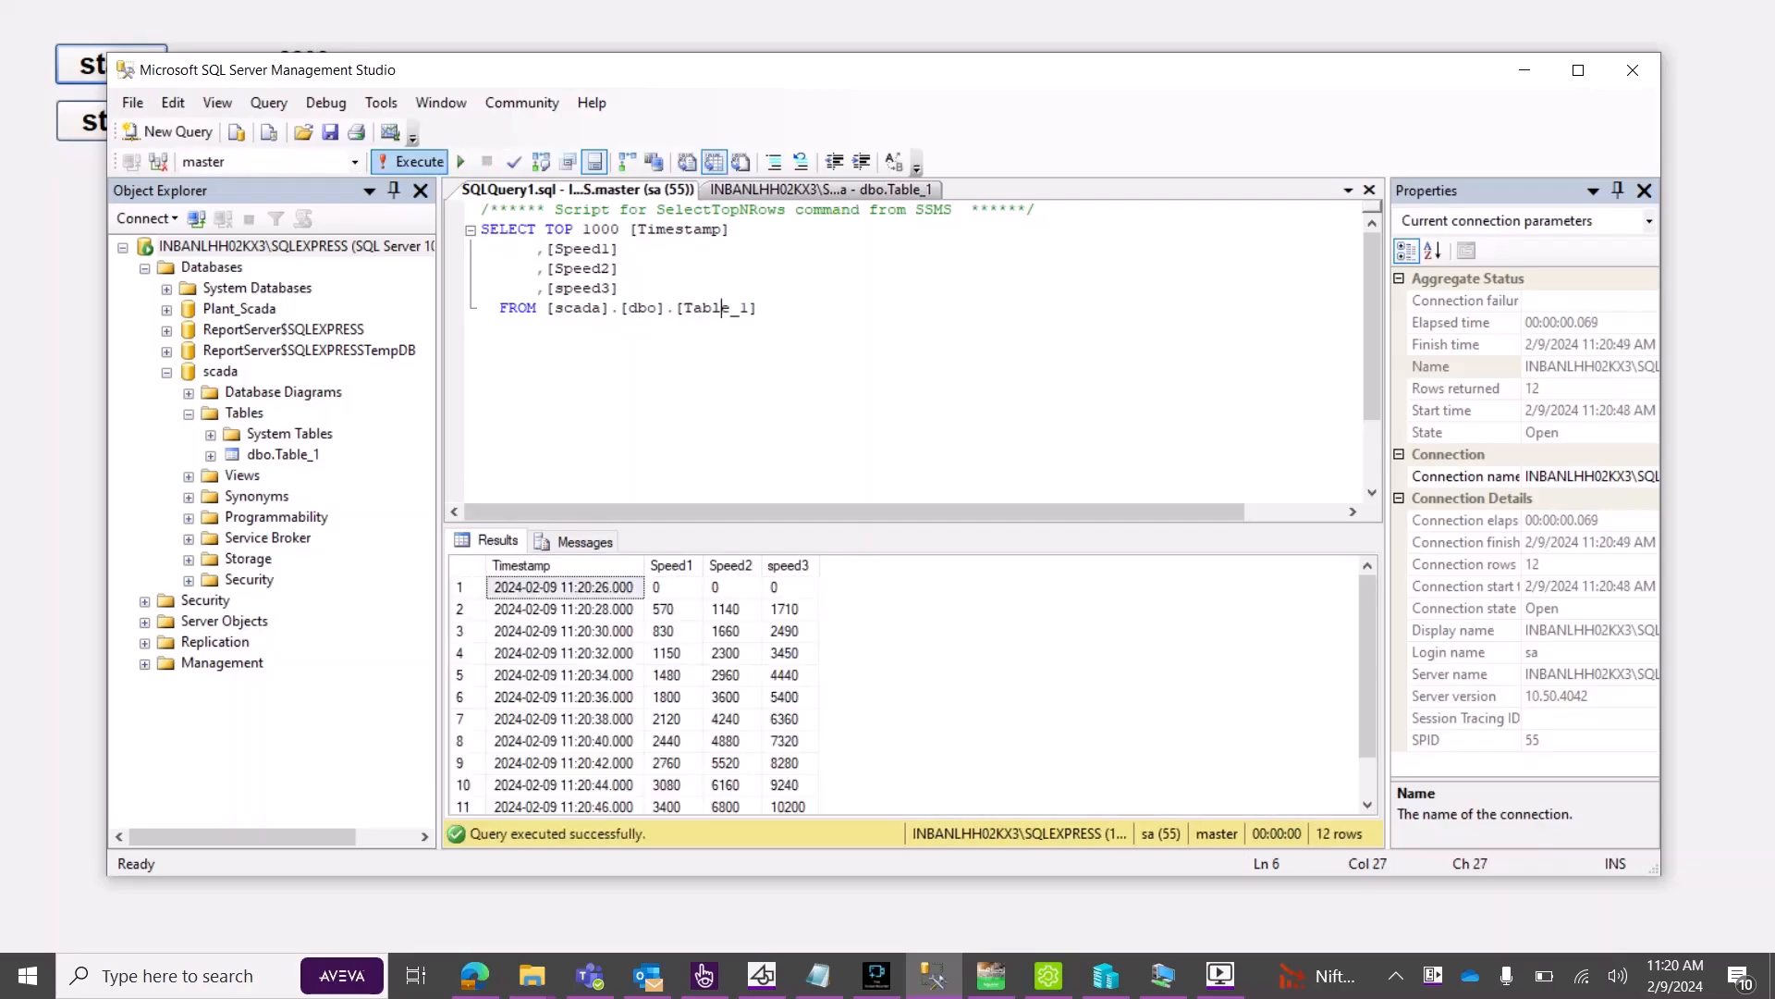
scroll(703, 689, down, 2)
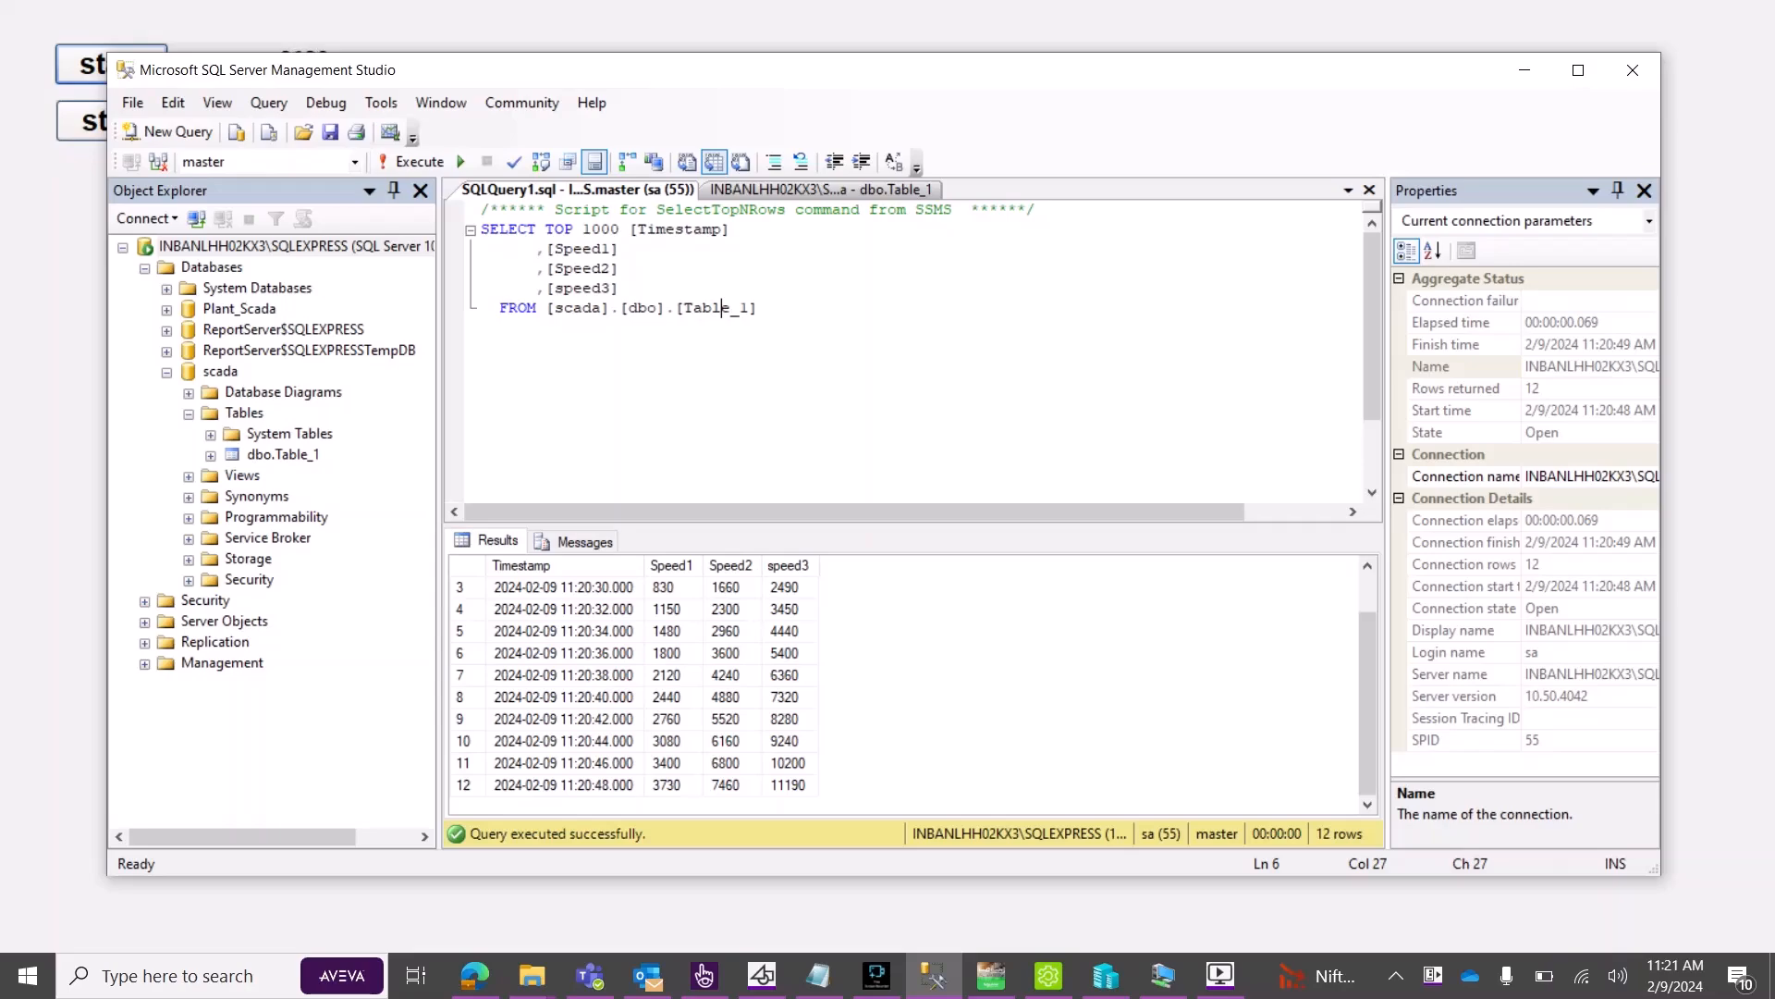
key(F5)
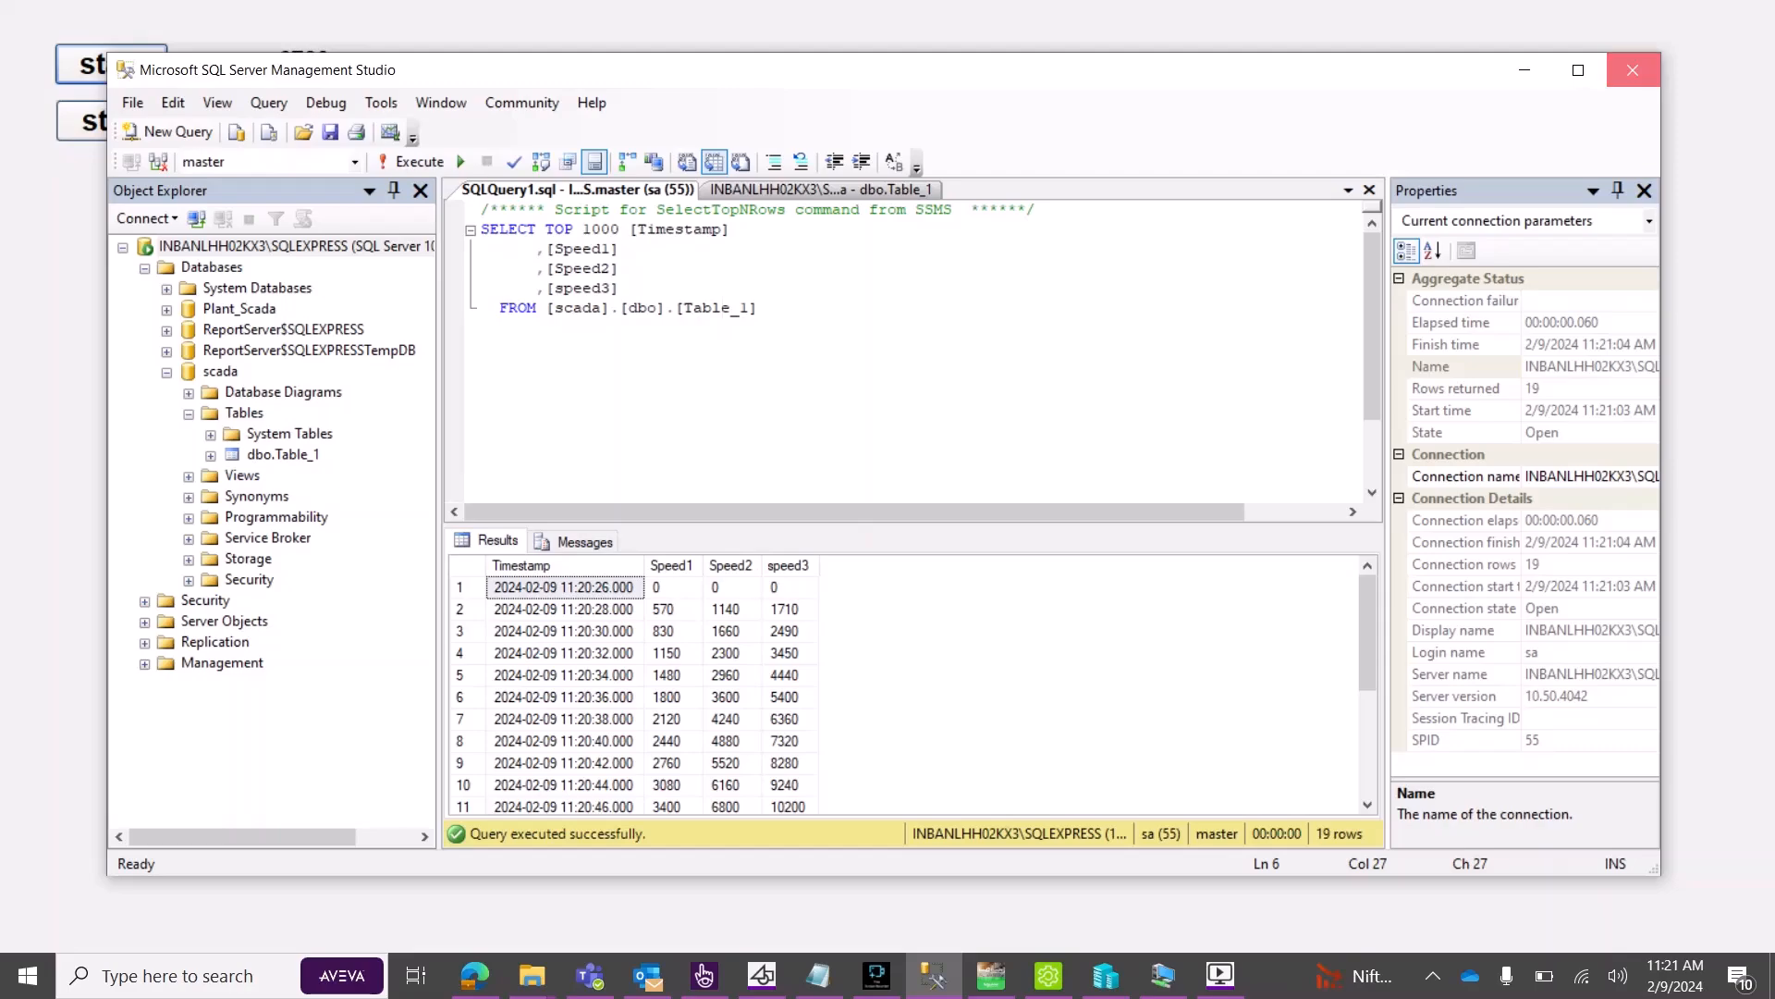
Close SQL Server Management Studio and launch Fine Screen Recorder.
click(1632, 69)
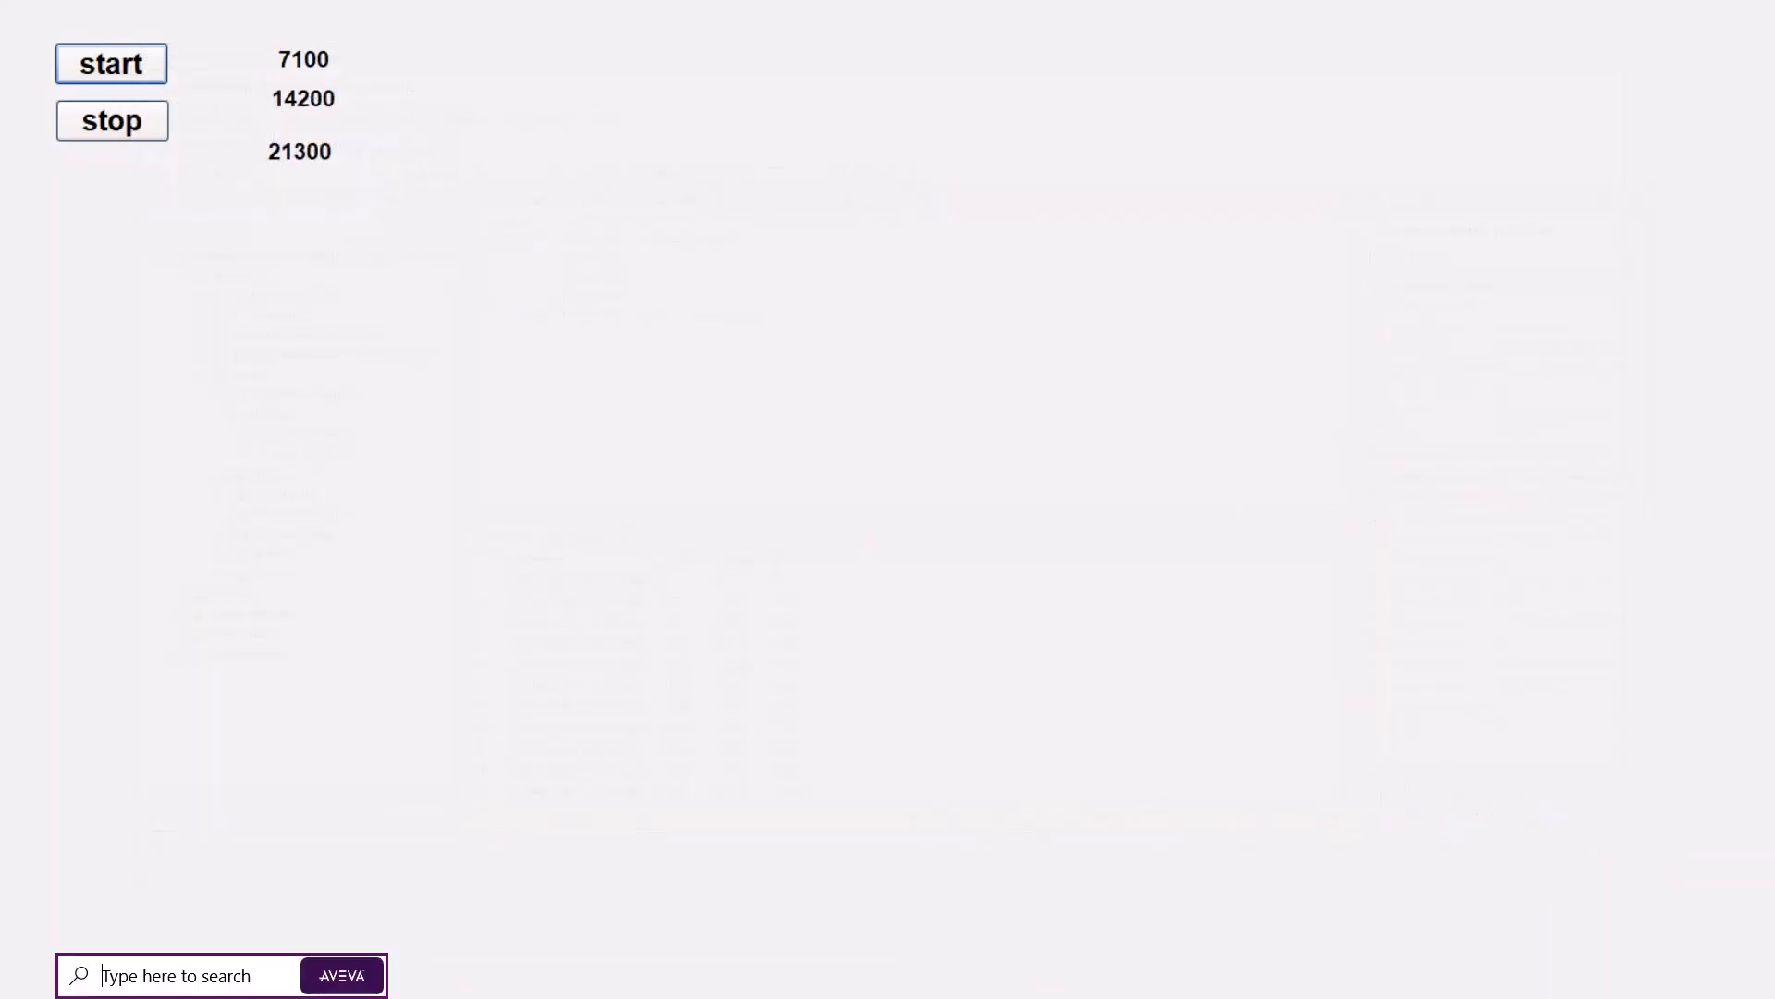
key(super)
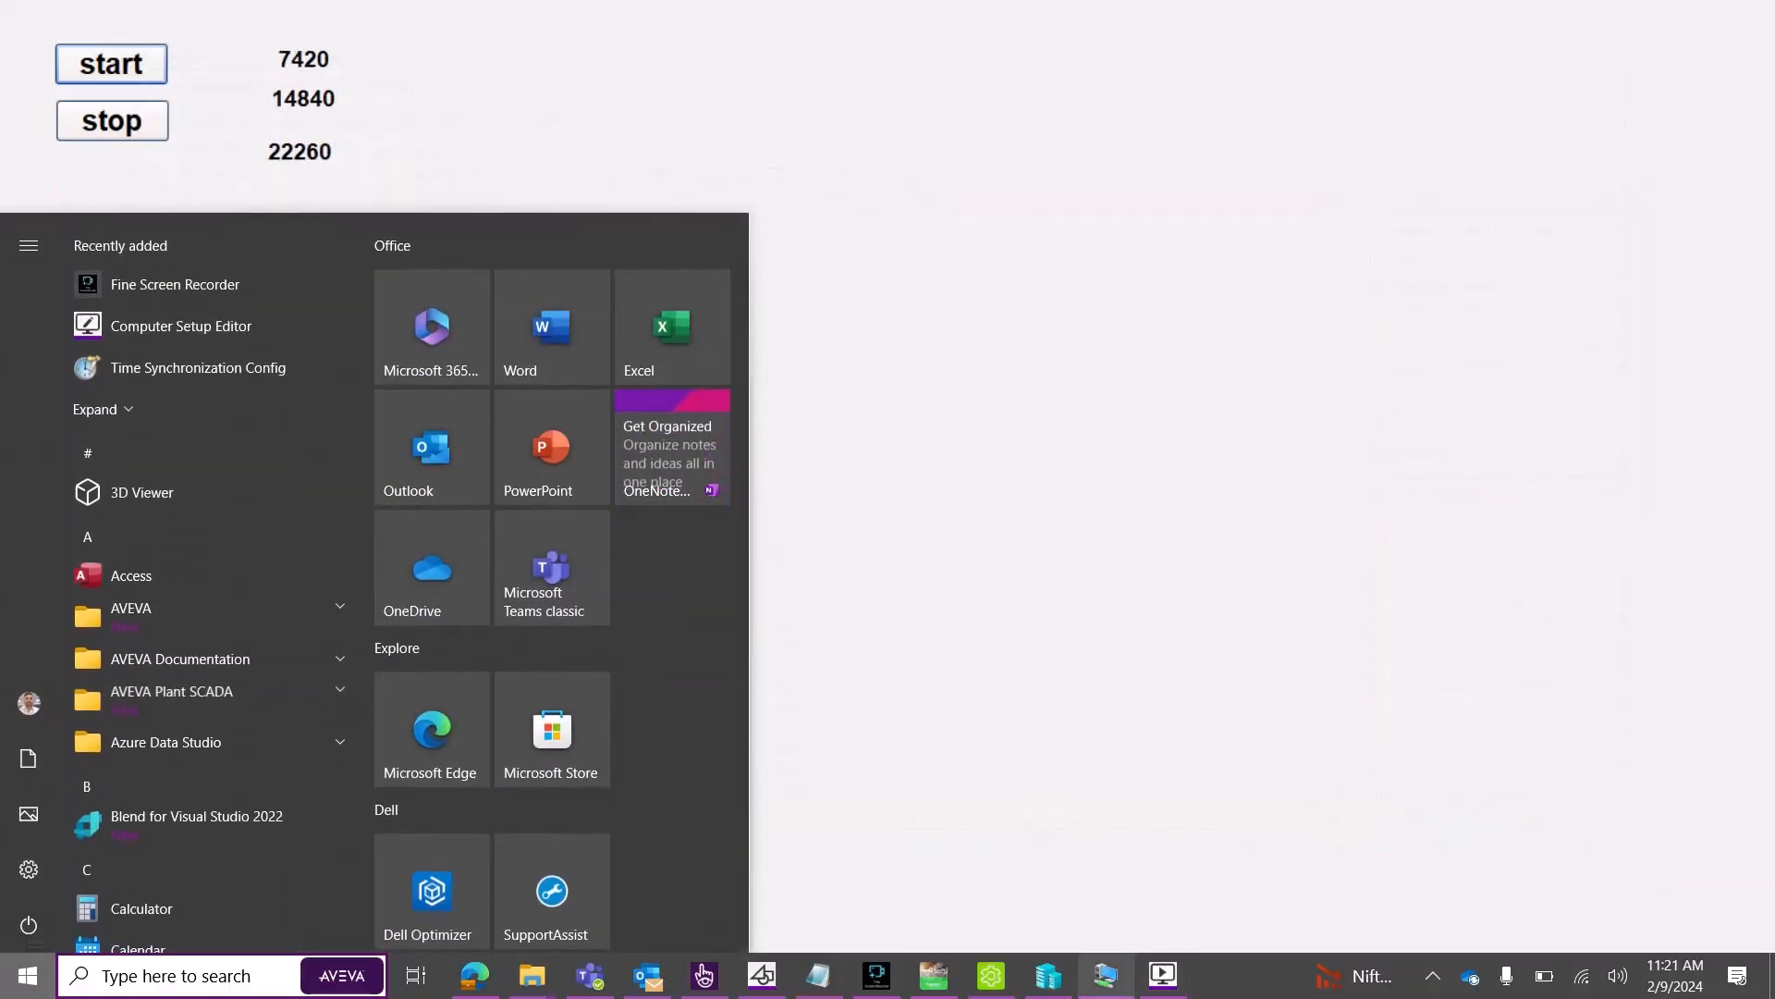
click(877, 975)
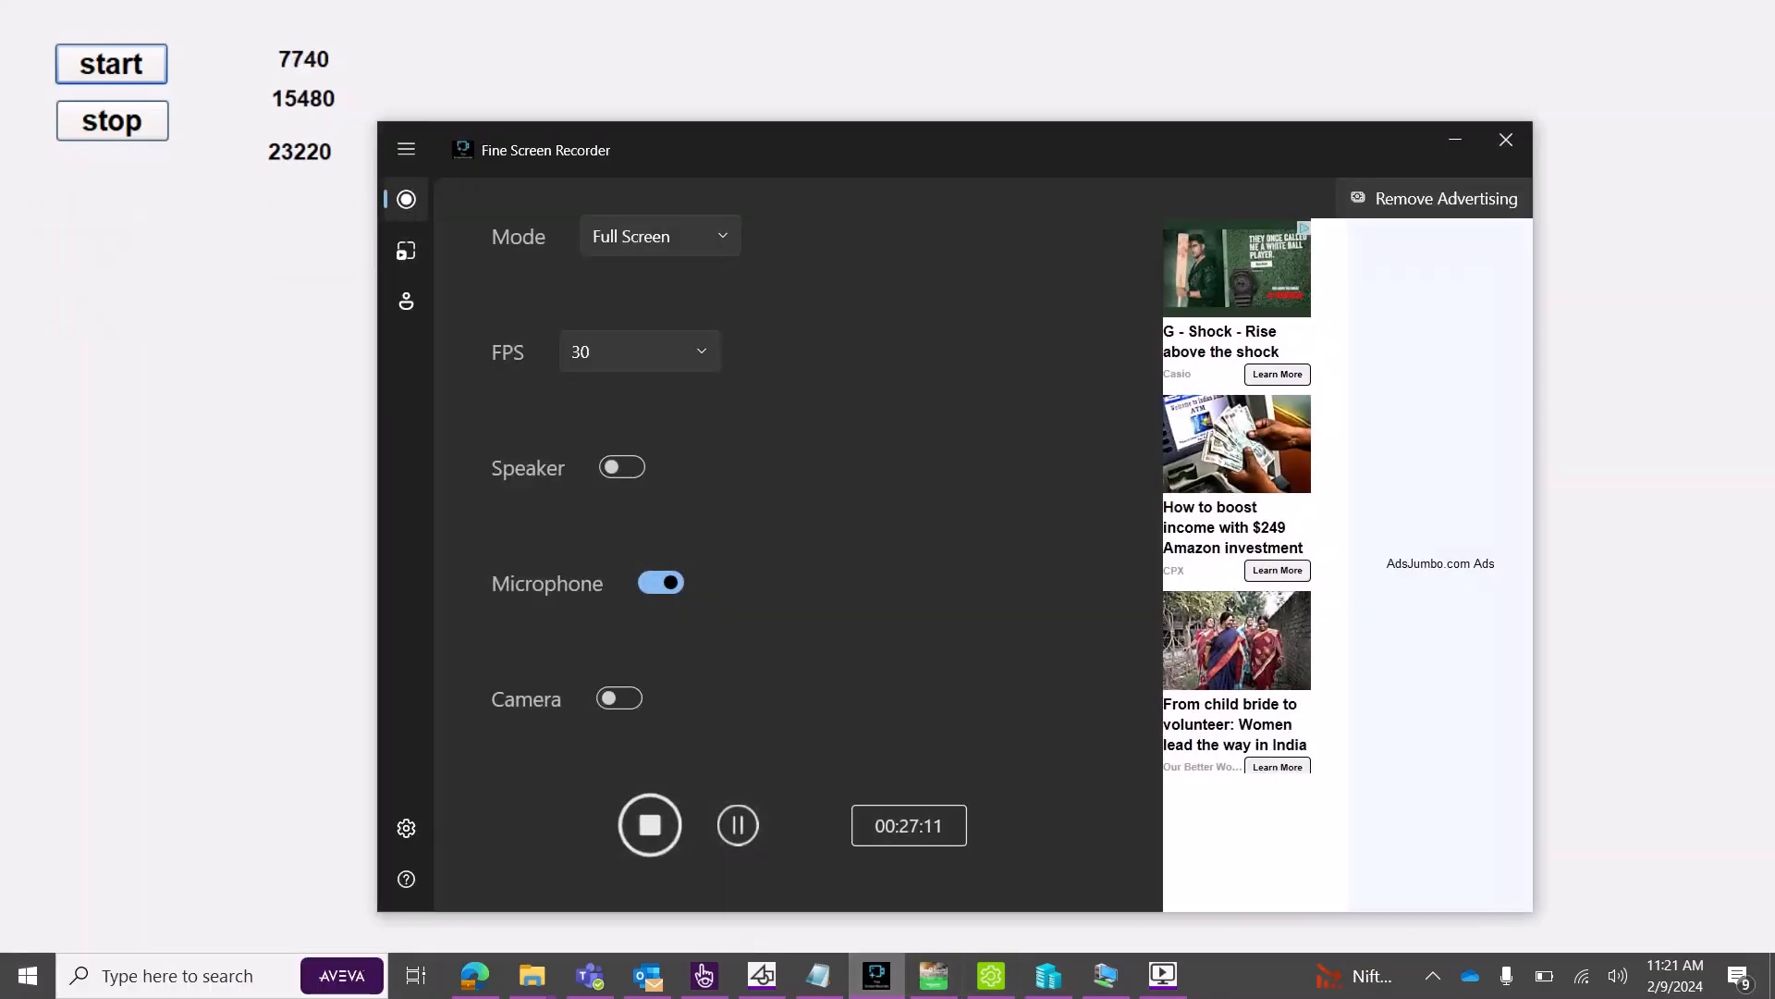